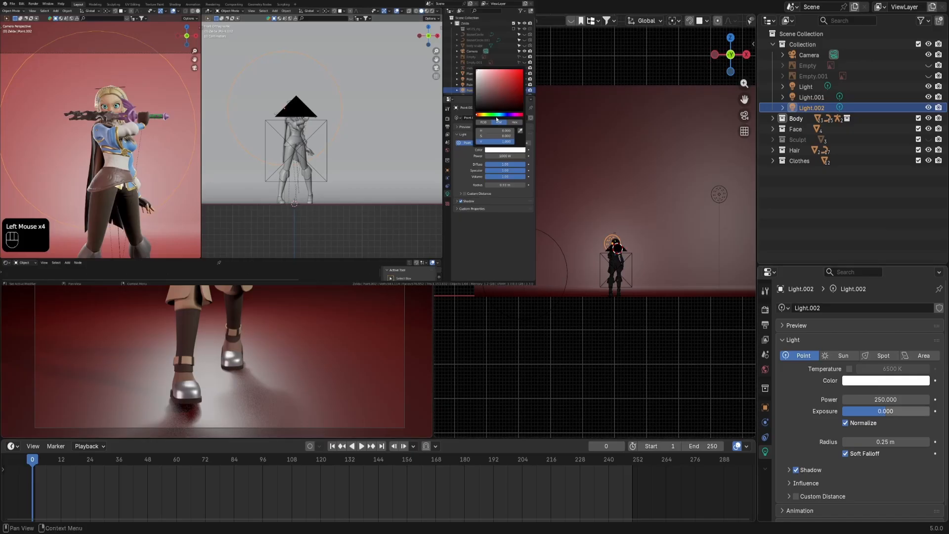
Set the radius of the Light.002 point light to 1 m and tint its color pale cyan.
left_click(886, 441)
left_click(886, 441)
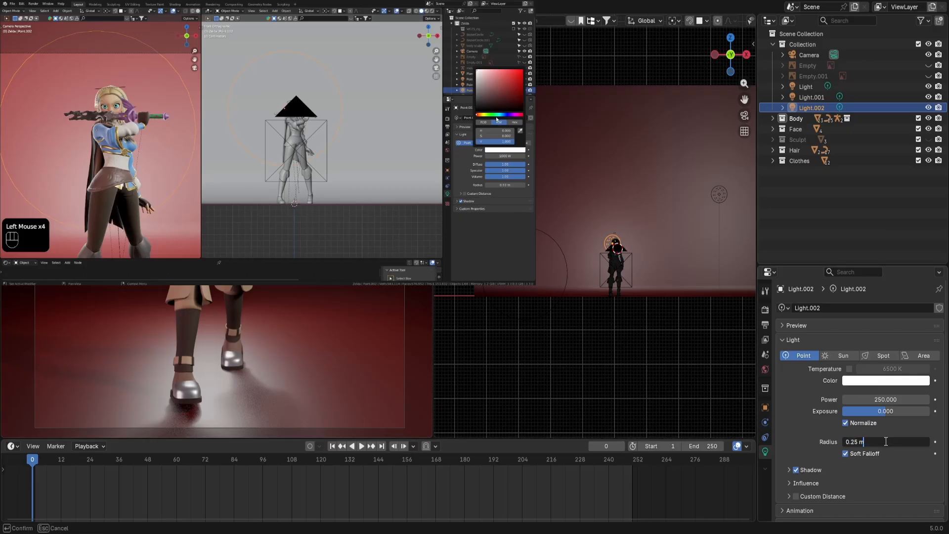
key("Left")
key("Left")
type("*2")
key("Return")
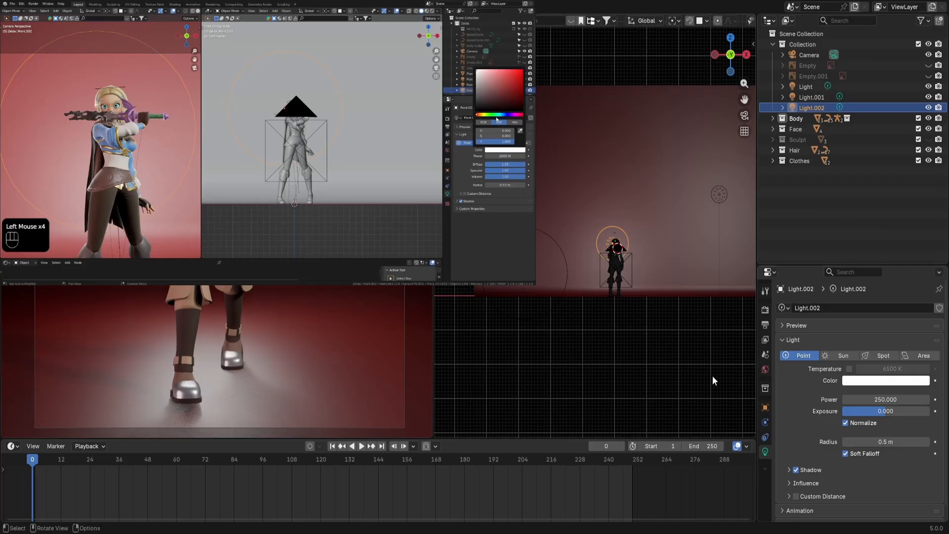
left_click(870, 441)
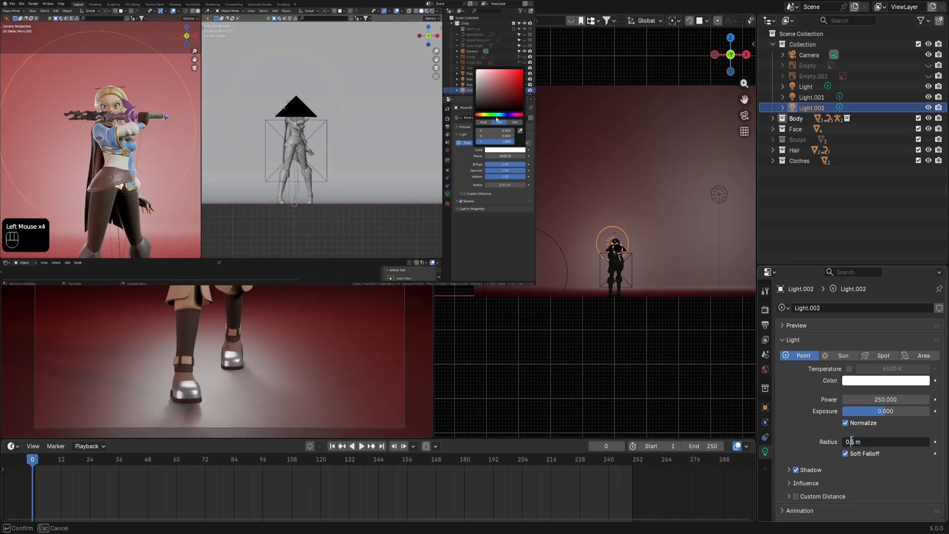
type("*2")
key("Return")
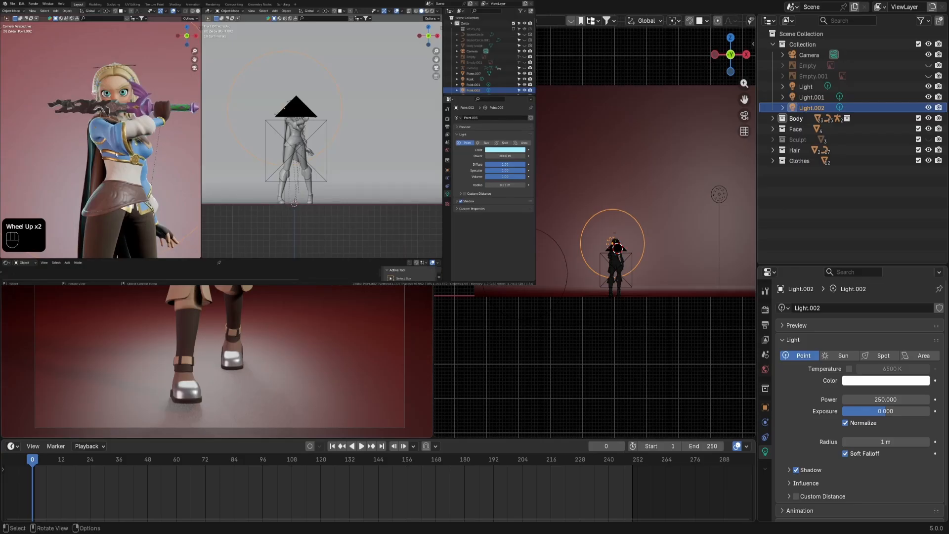
left_click(885, 380)
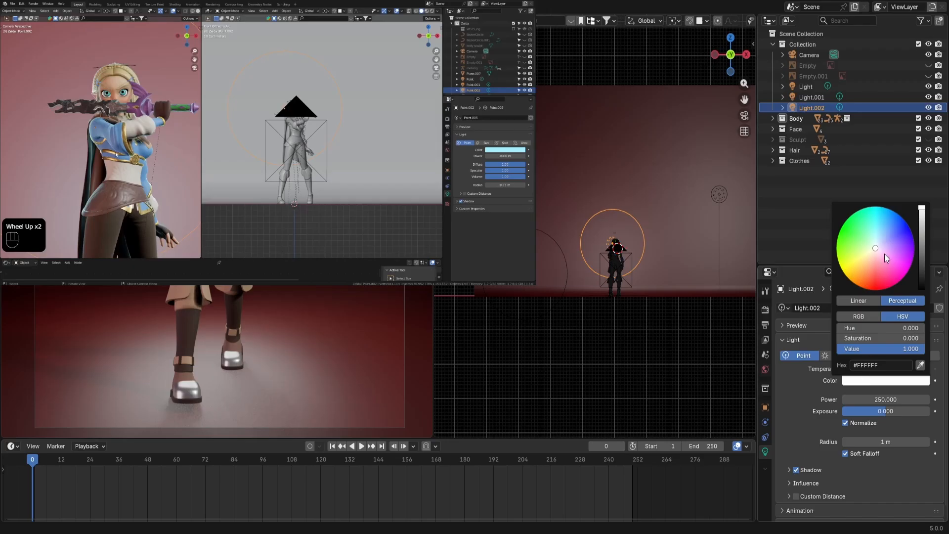
mouse_move(877, 250)
left_mouse_down()
mouse_move(878, 227)
mouse_move(853, 273)
mouse_move(839, 252)
mouse_move(875, 248)
mouse_move(875, 239)
left_mouse_up()
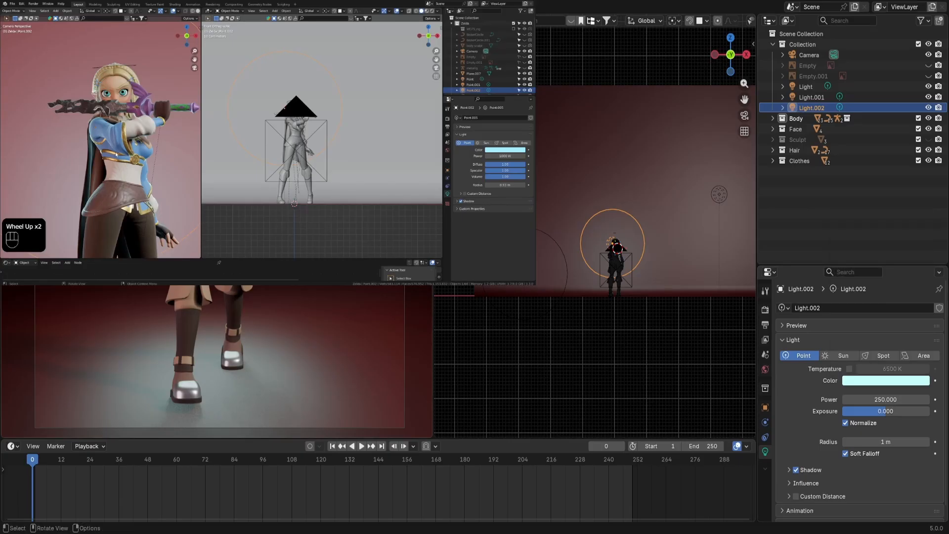
Examine how the cyan-tinted light falls on the character and floor, both through the camera and from the side.
middle_click_drag(217, 197, 341, 211)
scroll(341, 211, "up", 3)
scroll(340, 212, "down", 1)
key("KP_0")
scroll(296, 212, "down", 3)
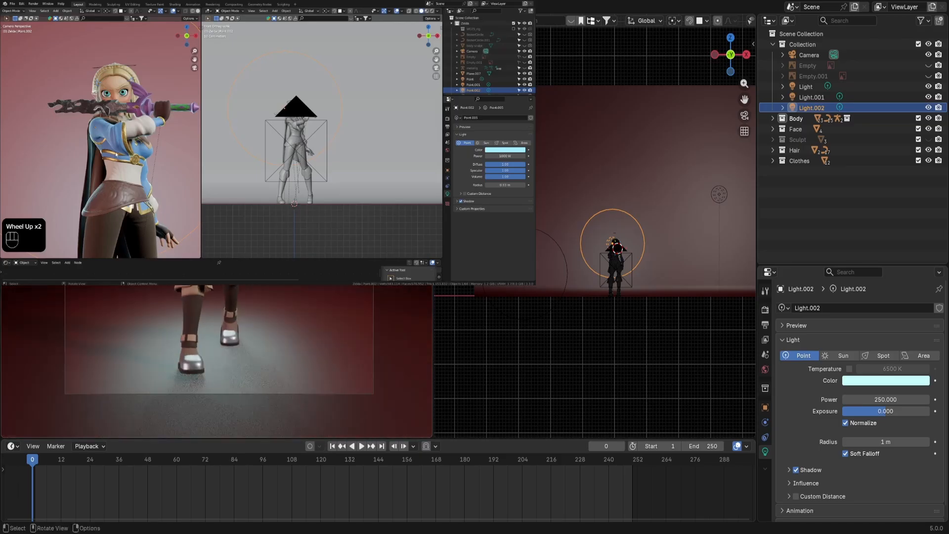
scroll(297, 213, "up", 4)
scroll(296, 212, "down", 3)
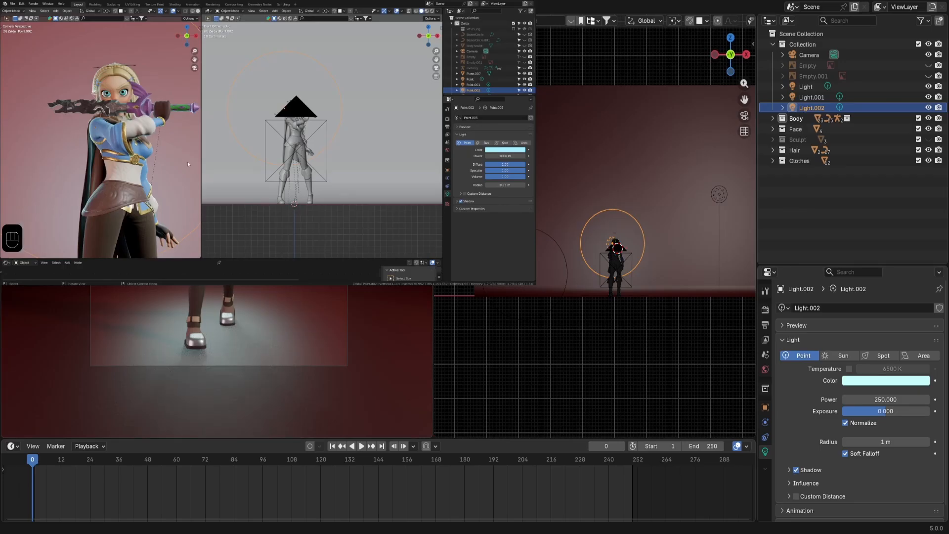
scroll(112, 168, "down", 2)
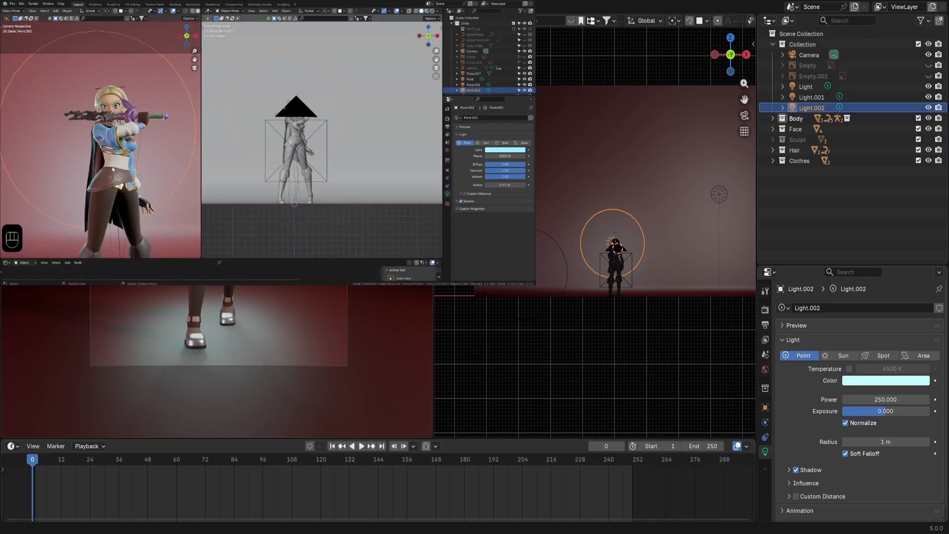
scroll(218, 238, "up", 1)
middle_click_drag(218, 341, 318, 341)
scroll(218, 361, "up", 2)
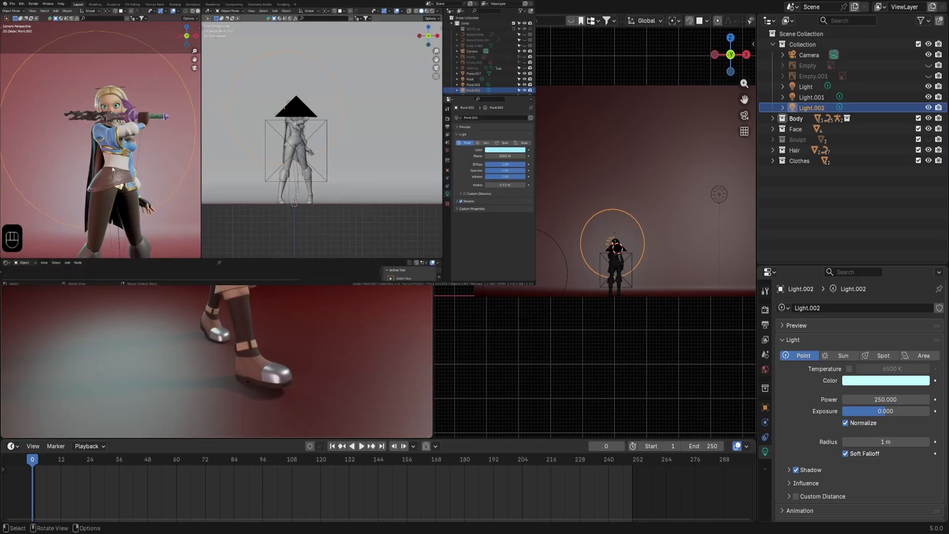
key("KP_0")
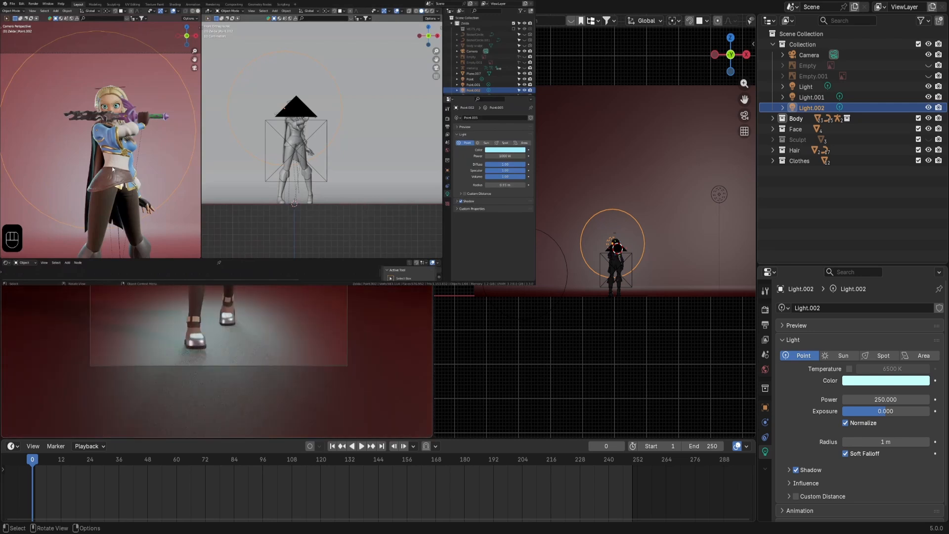
left_click(276, 346)
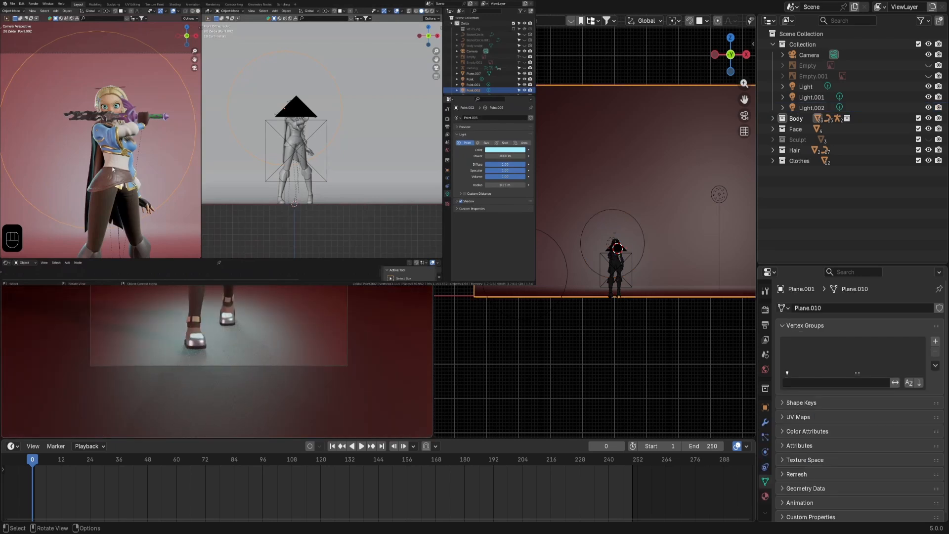
key("g")
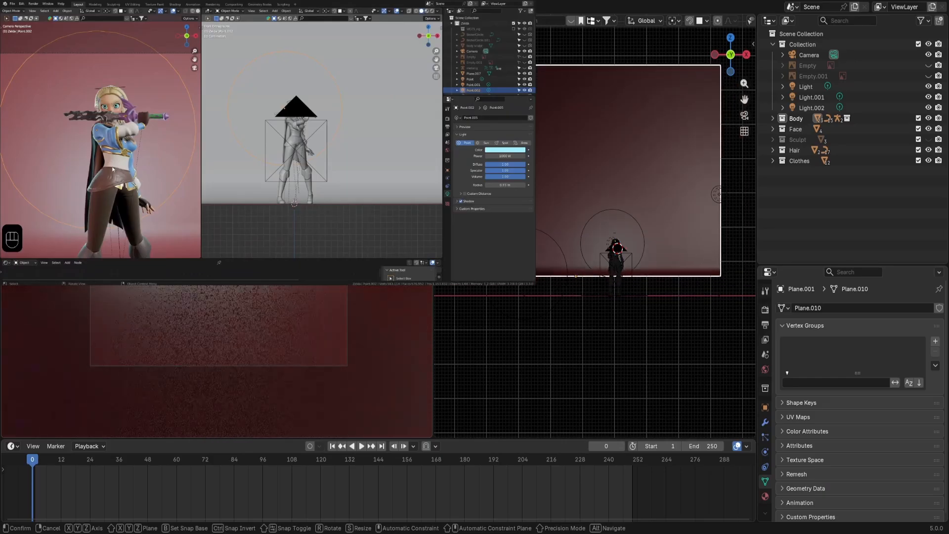
left_click(276, 346)
key("ctrl+z")
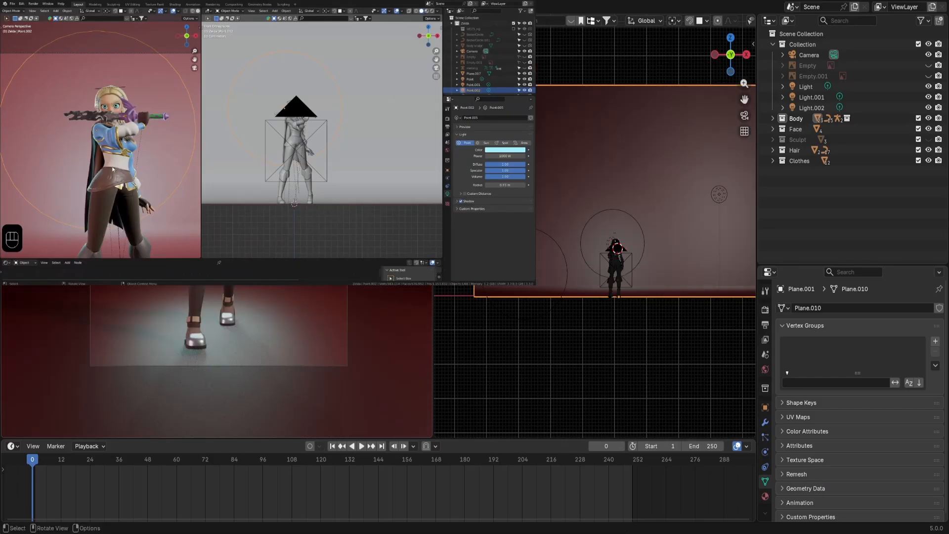
Try shifting the camera about 0.12 m sideways along the view's X axis, and undo the move.
left_click(621, 264)
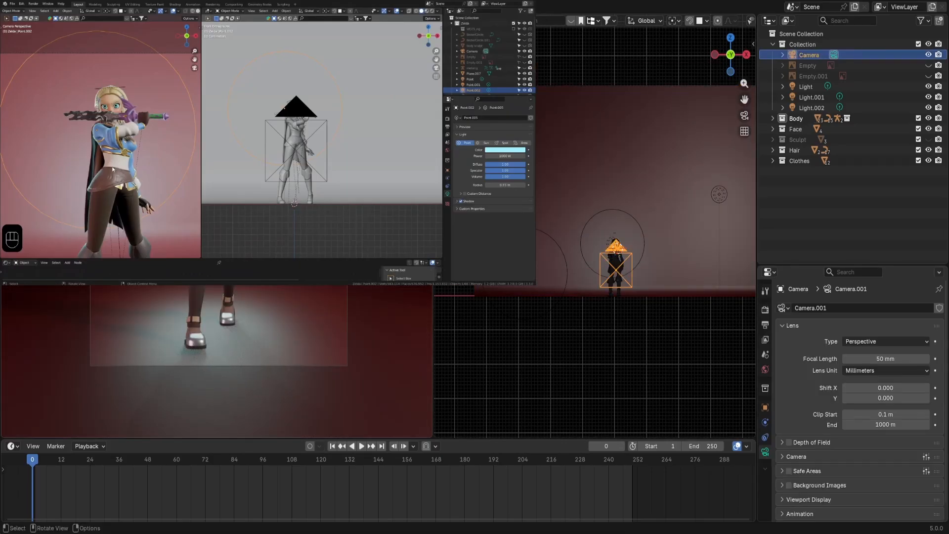
key("g")
left_click(620, 252)
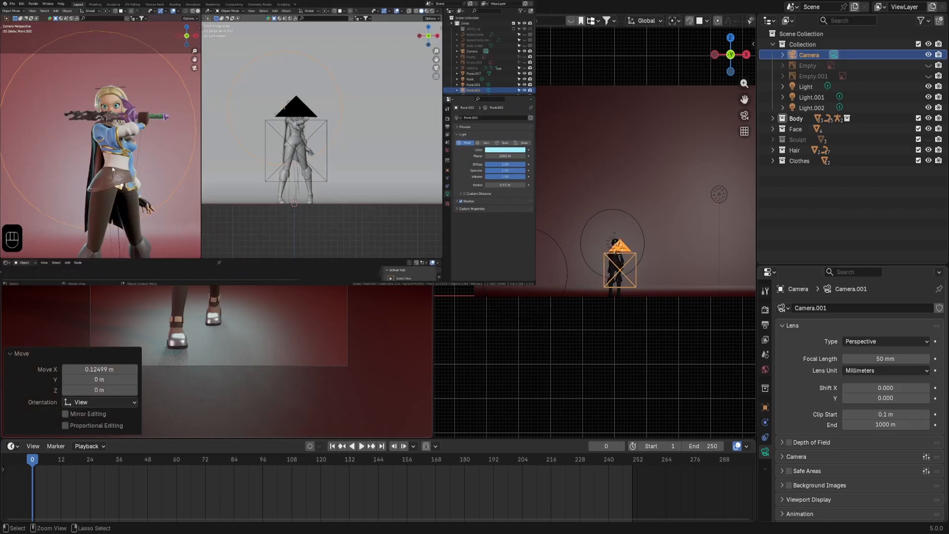
key("ctrl+z")
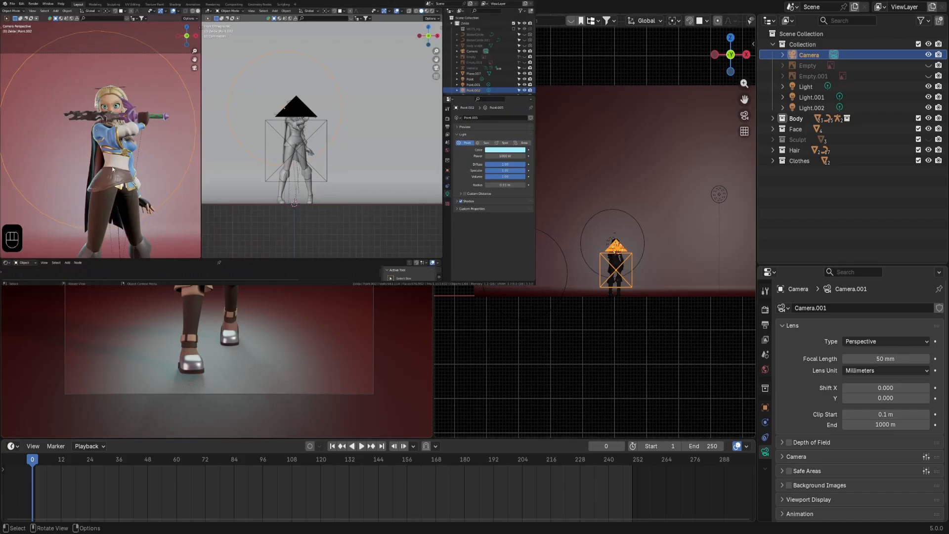
Try rotating the camera about -30.5° around the Z axis and moving it about -1.22 m along the view's X axis.
left_click(616, 248)
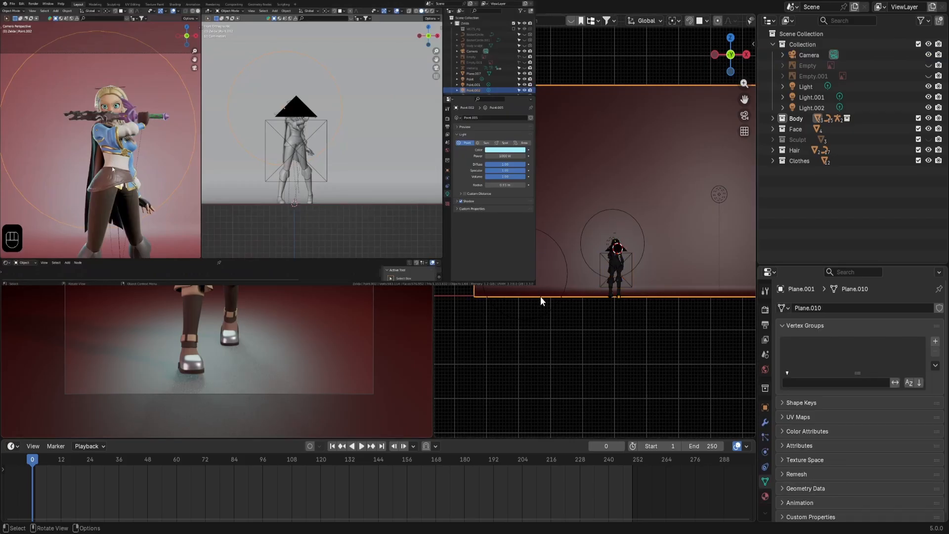
left_click(616, 263)
left_click(616, 263)
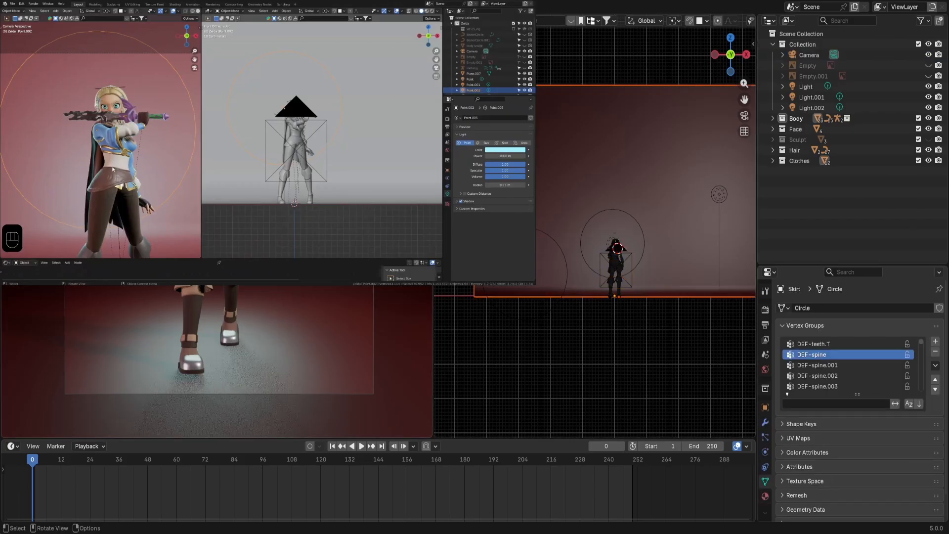
left_click(632, 281)
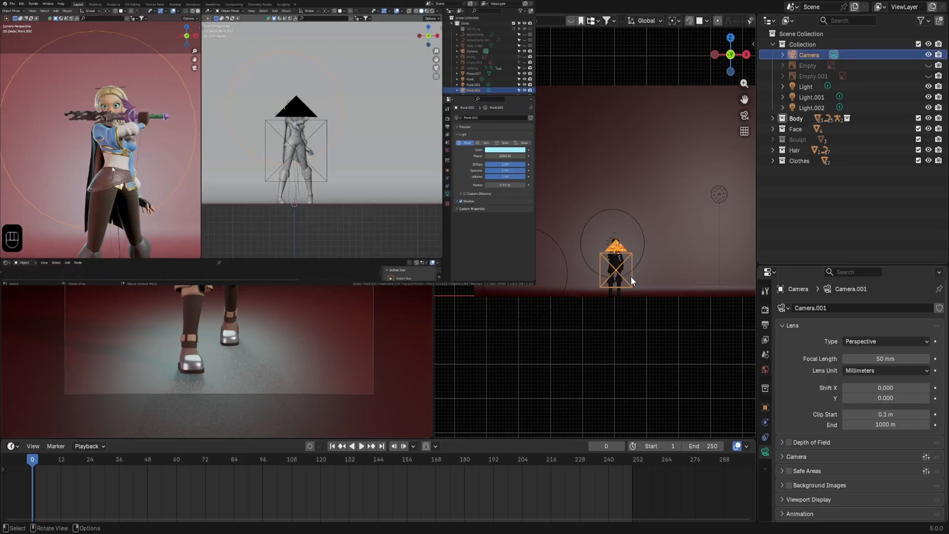
key("s")
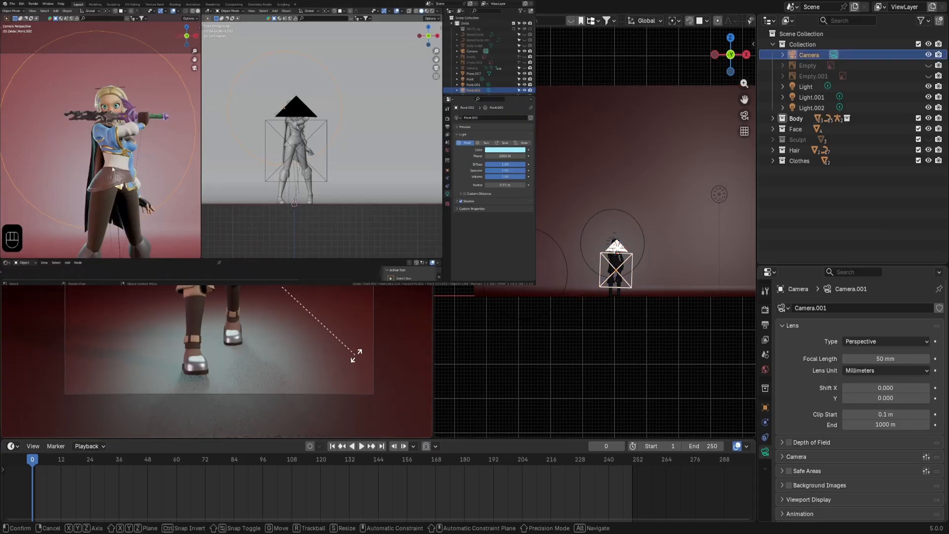
key("x")
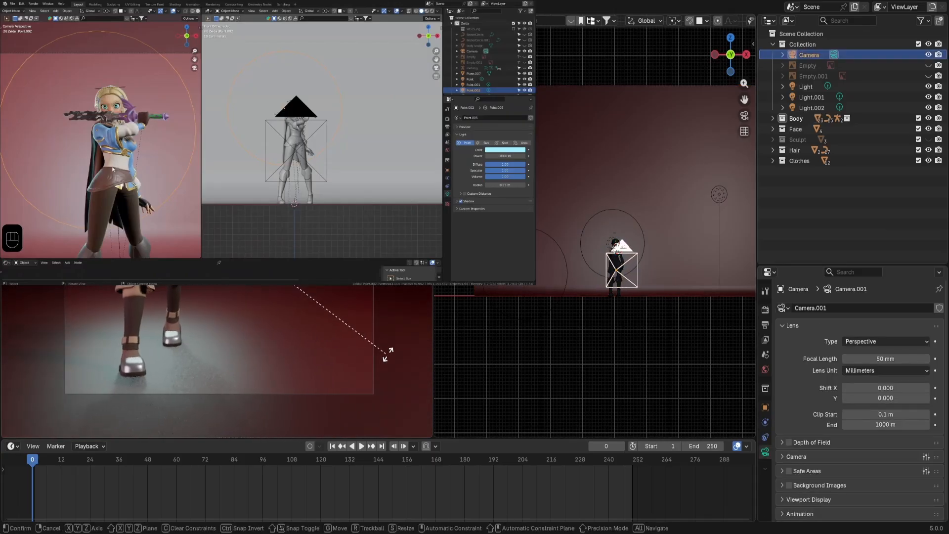
left_click(130, 345)
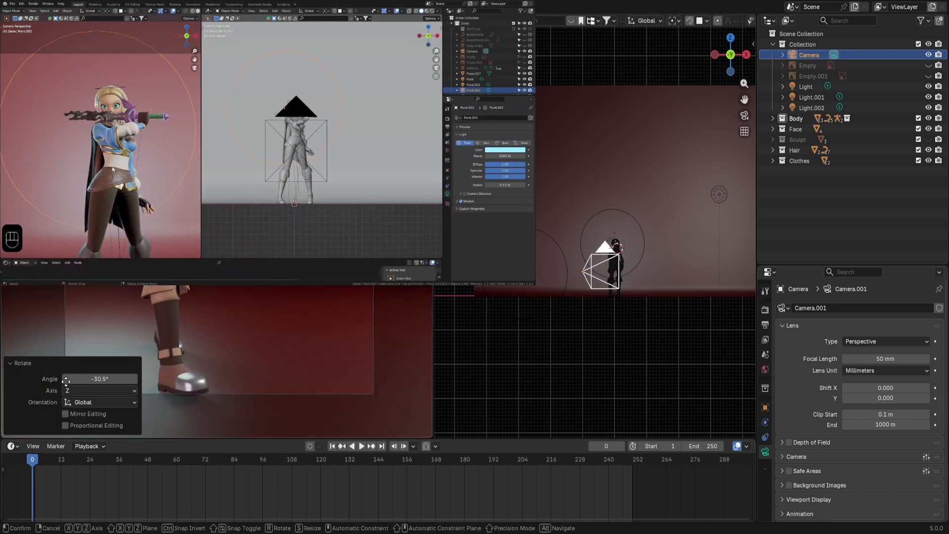
left_click(66, 380)
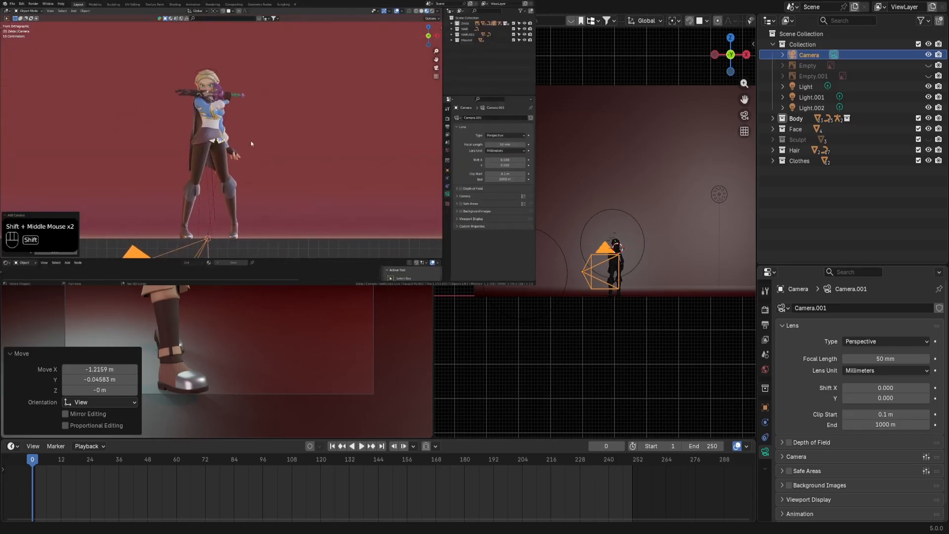
Frame the character from the front and align the active camera to that viewport view.
left_click(401, 334)
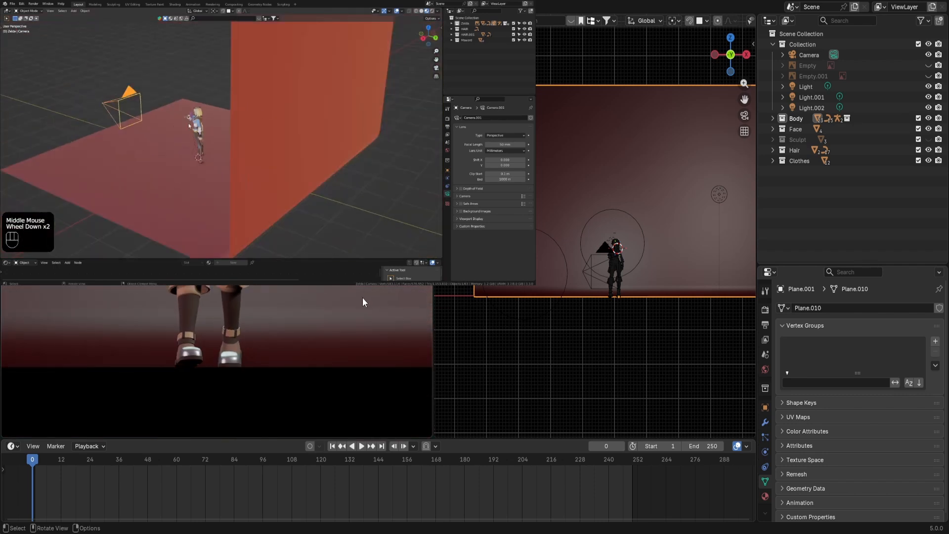
scroll(362, 298, "up", 1)
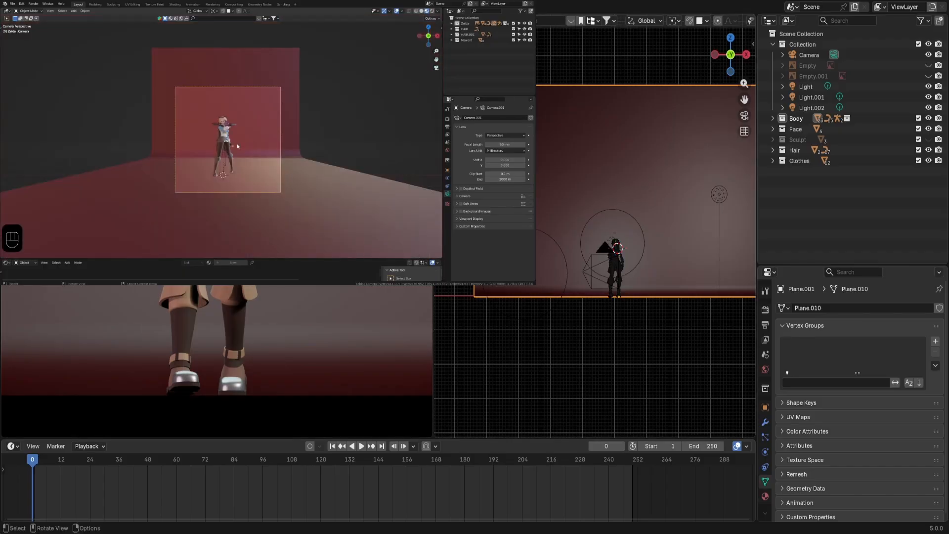
scroll(216, 226, "down", 1)
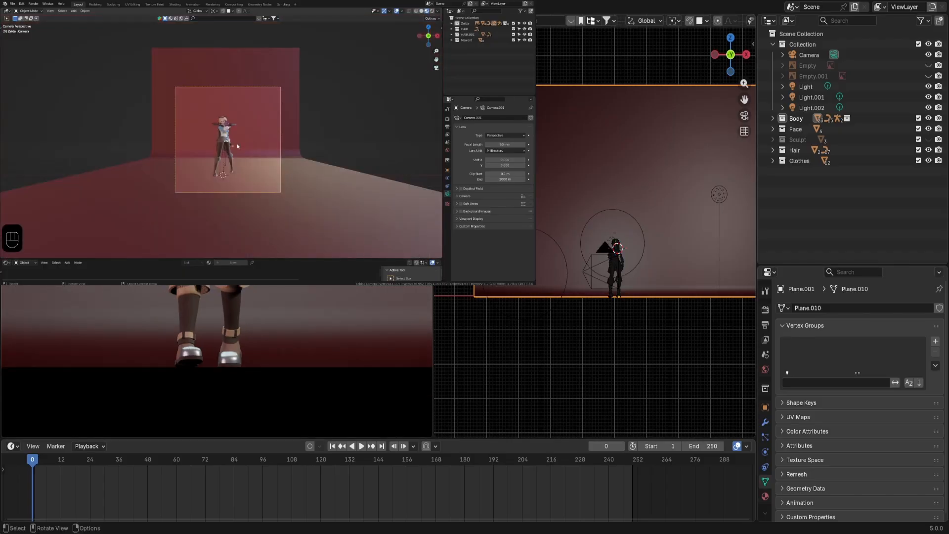
key("ctrl+alt+KP_0")
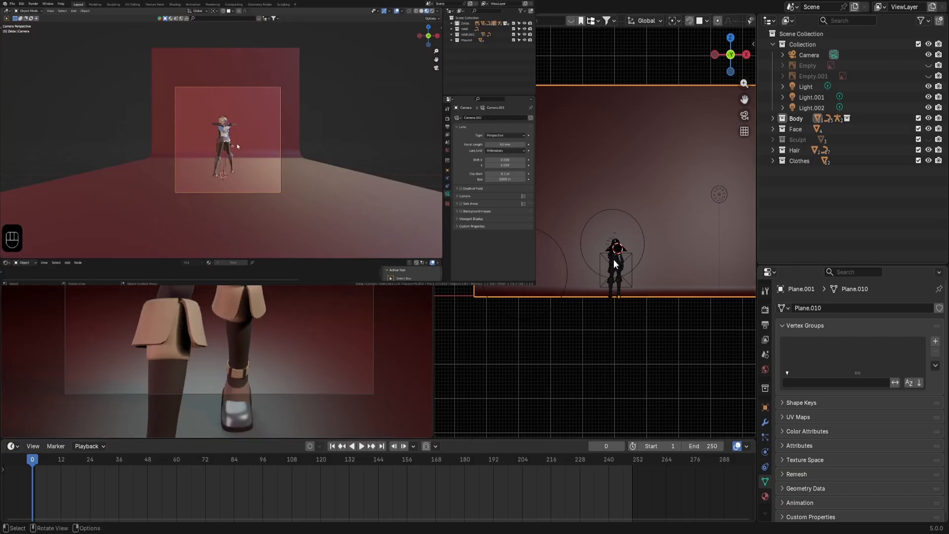
Move the camera about -1.14 m along the global Y axis.
left_click(630, 266)
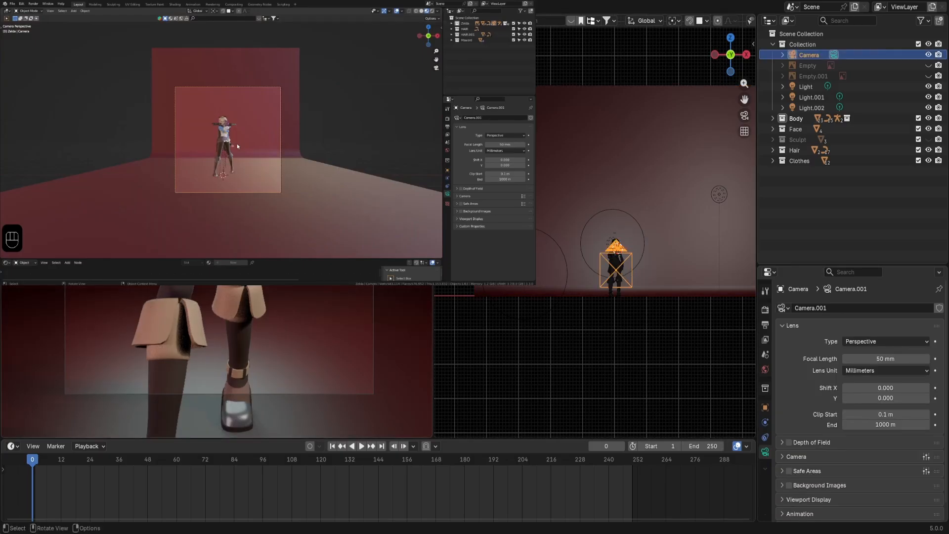
key("g")
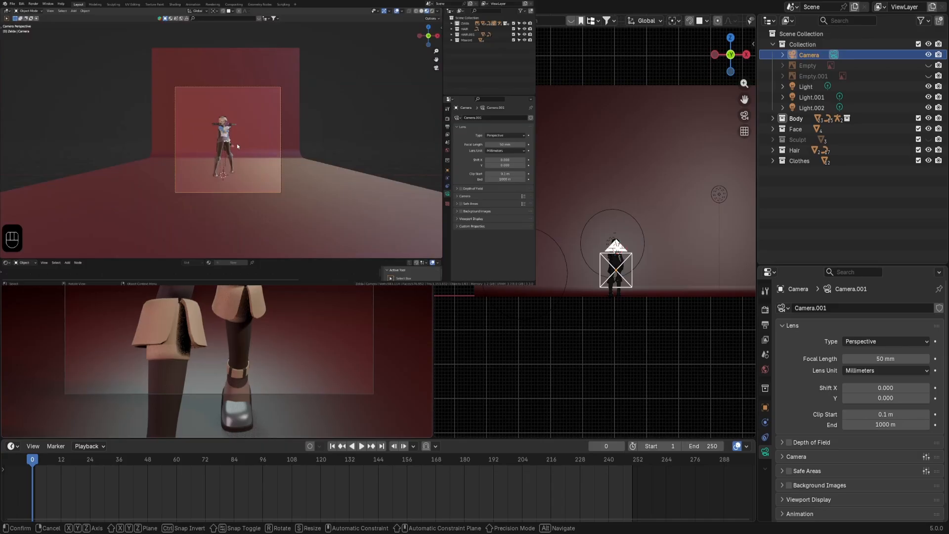
key("y")
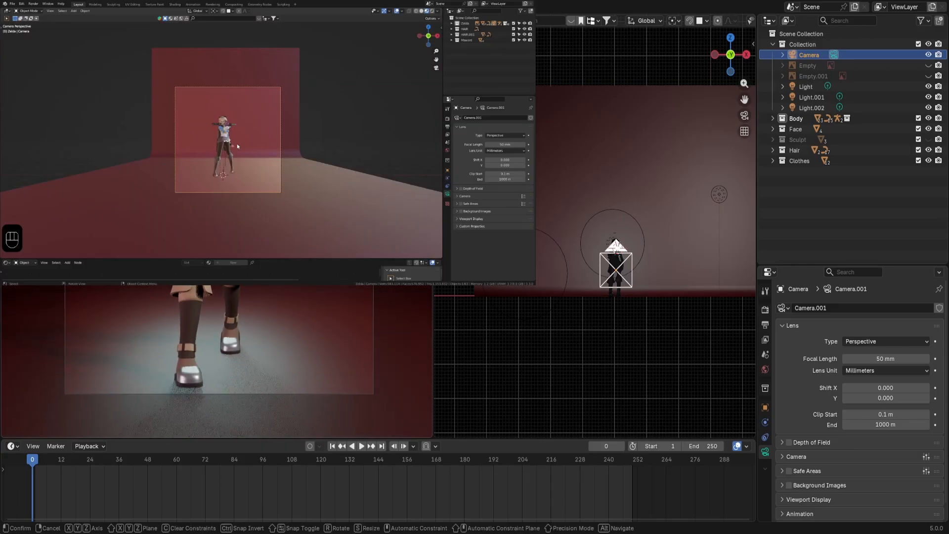
key("Return")
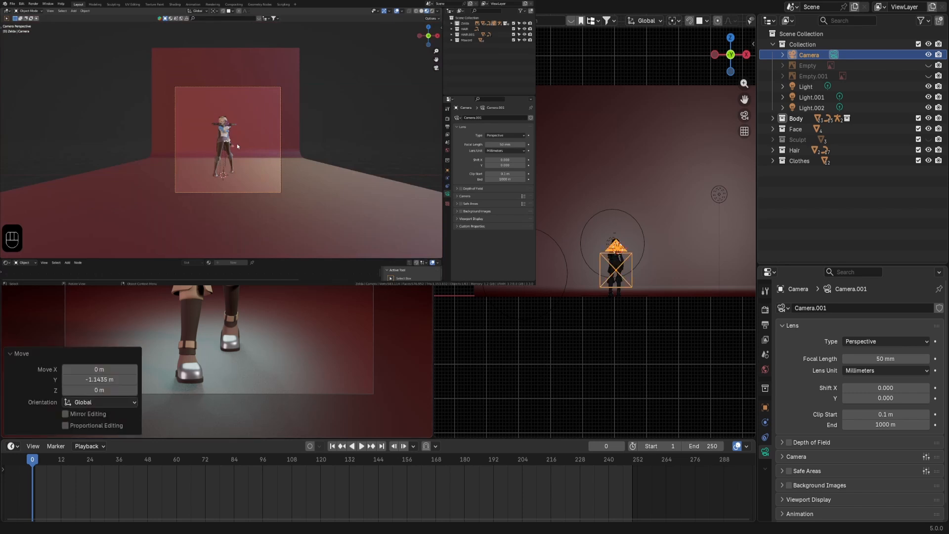
right_click(569, 230)
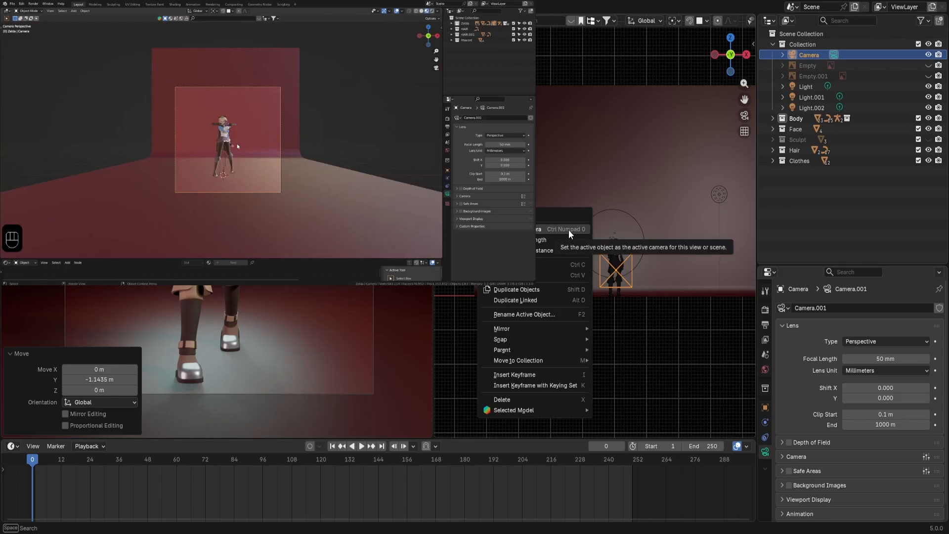
scroll(267, 144, "up", 1)
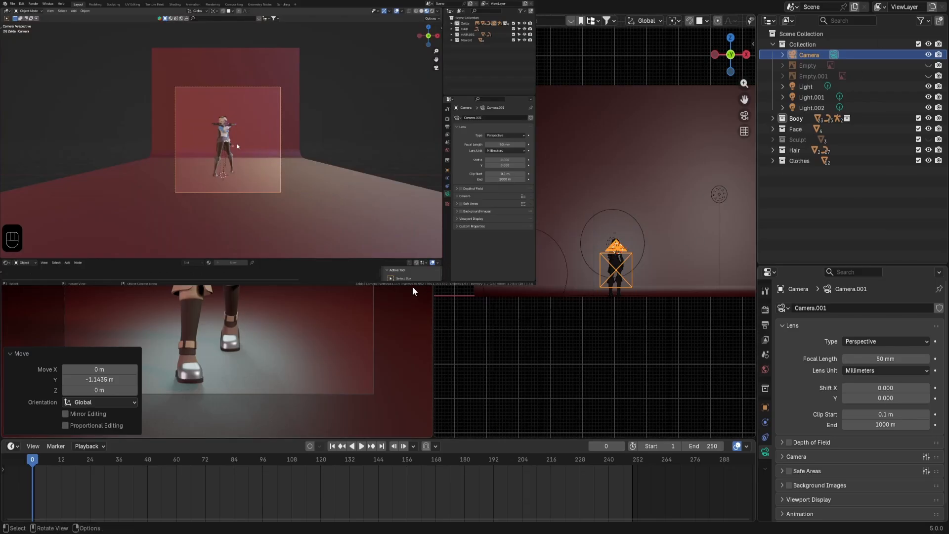
left_click(415, 323)
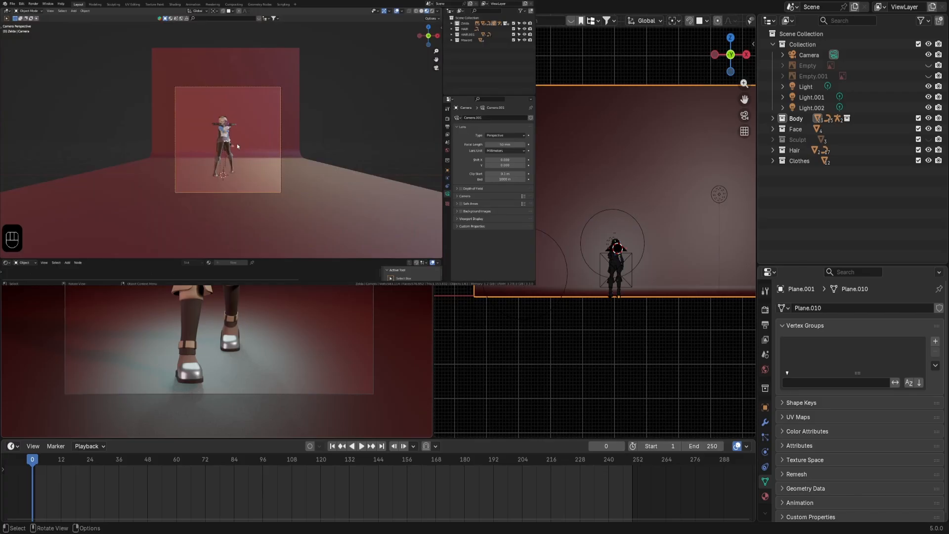
Deselect the backdrop and snap the 3D cursor to the world origin.
left_click(468, 351)
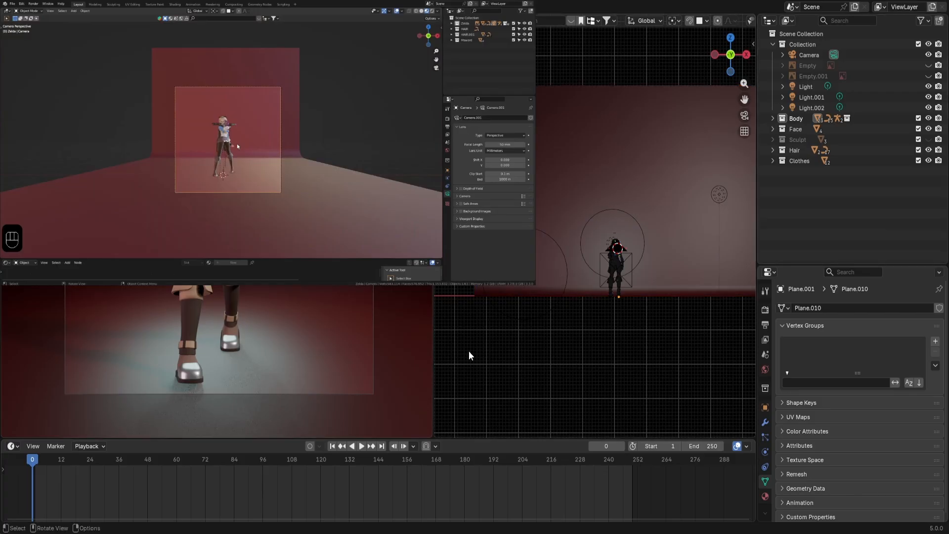
key("shift+s")
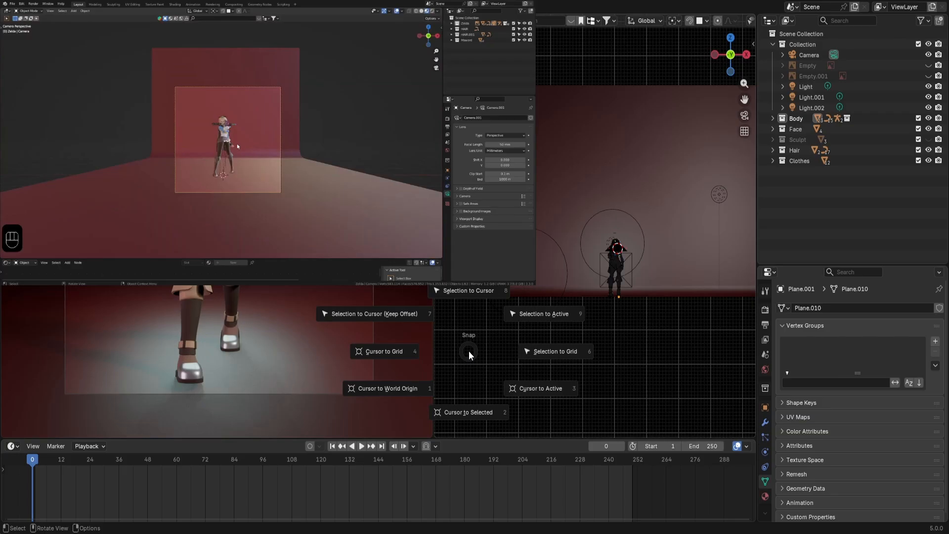
left_click(408, 384)
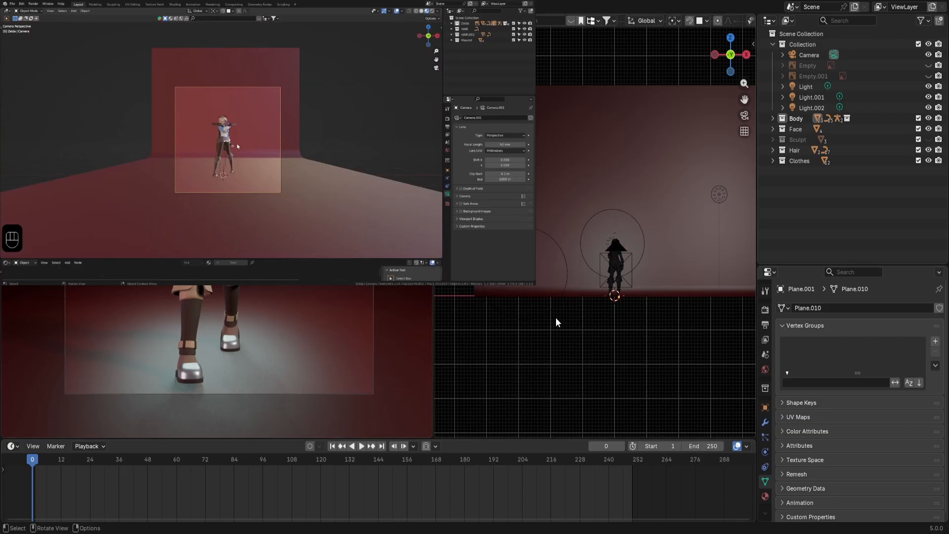
scroll(555, 317, "down", 1)
left_click(625, 255)
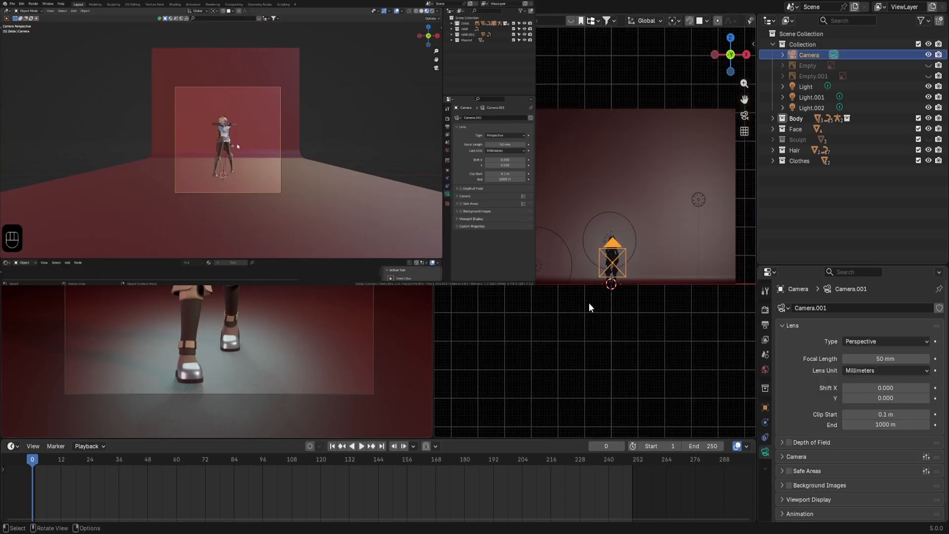
key("shift+s")
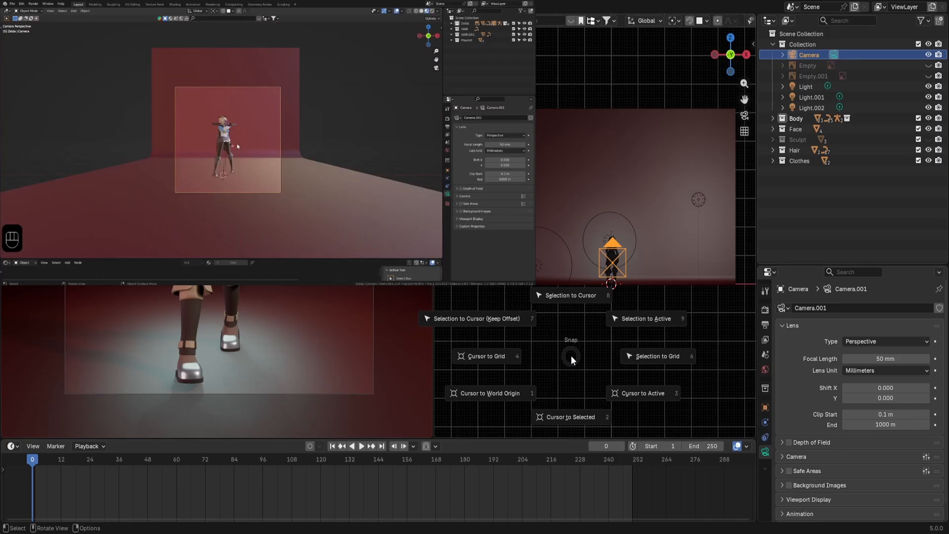
right_click(614, 259)
right_click(613, 259)
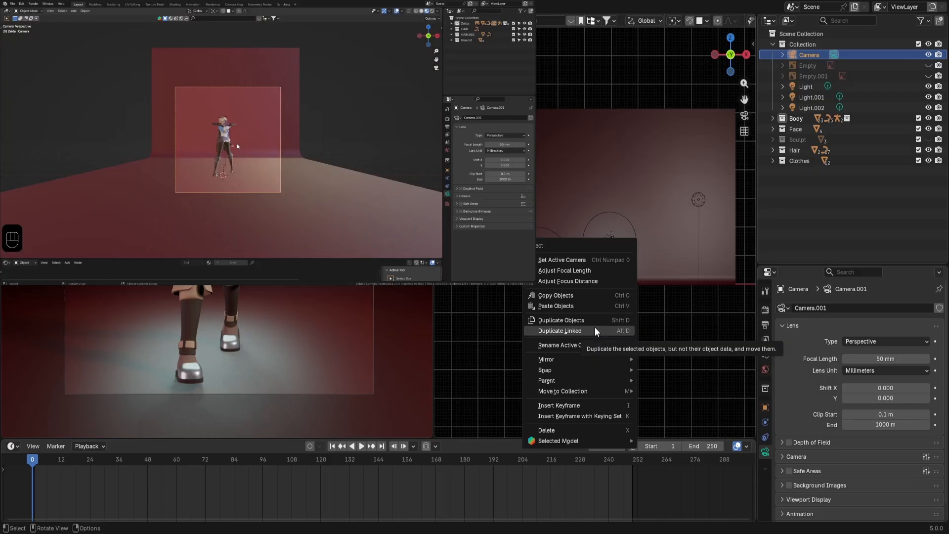
right_click(623, 256)
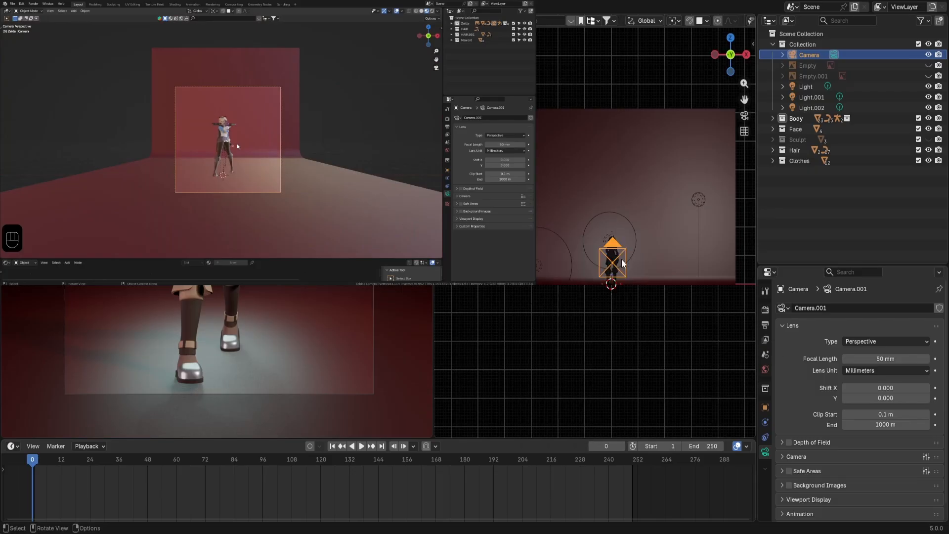
right_click(621, 259)
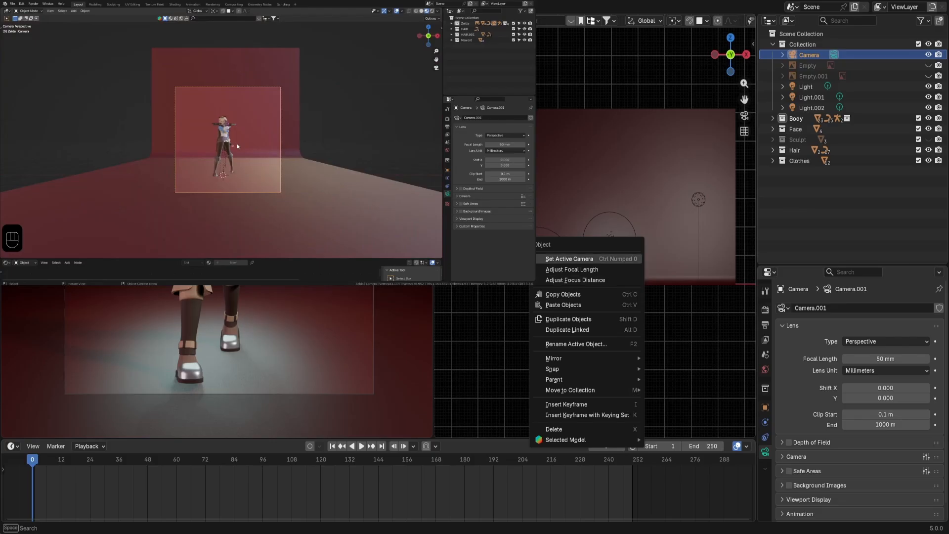
scroll(606, 255, "up", 8)
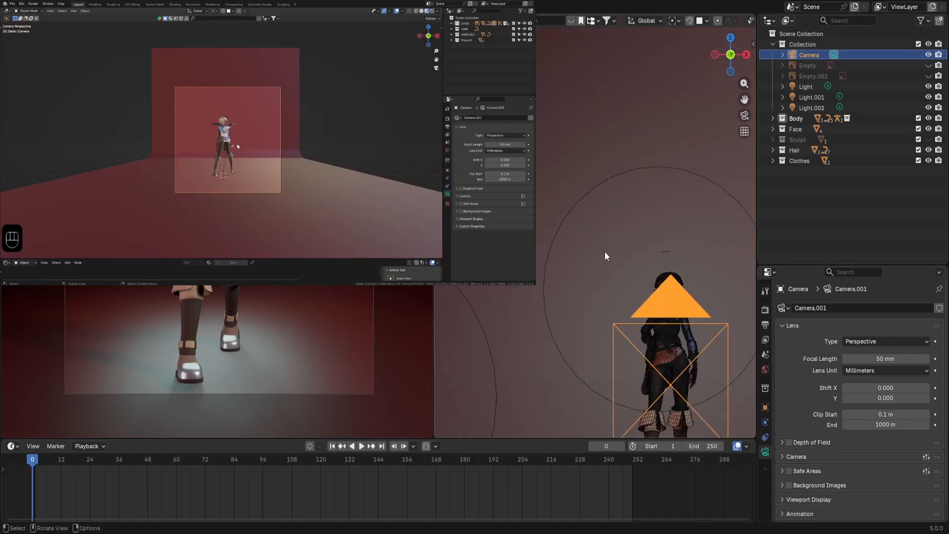
scroll(605, 255, "down", 5)
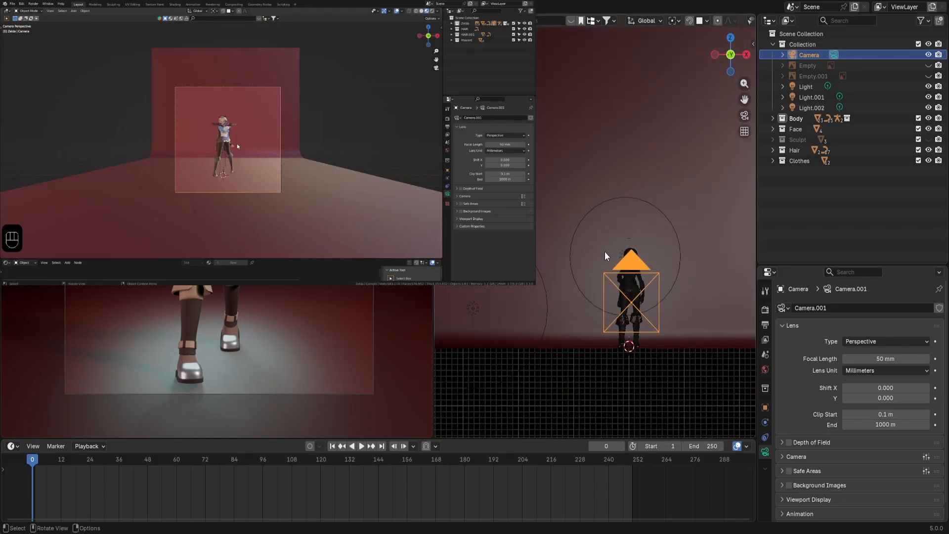
scroll(606, 255, "up", 3)
scroll(605, 255, "down", 2)
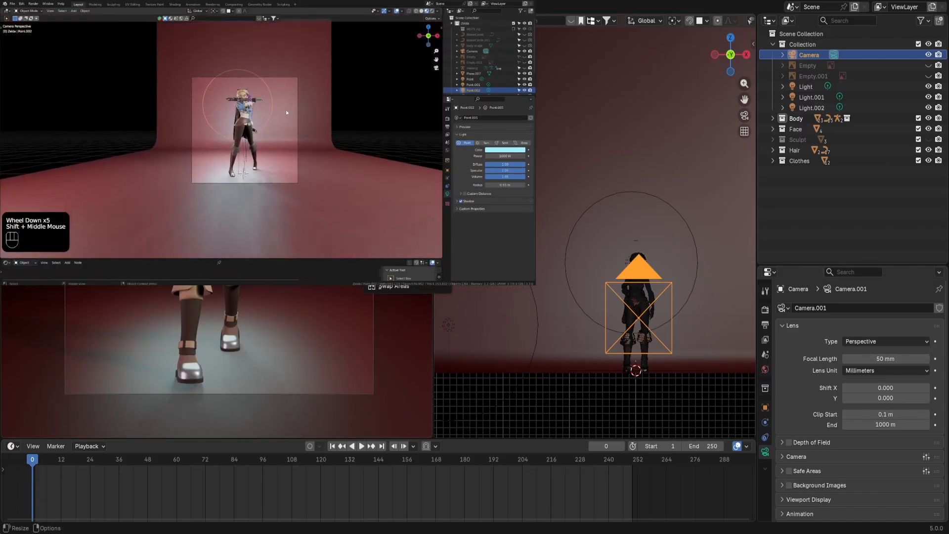
Join the two split 3D viewports into one large viewport showing the camera view.
left_click(395, 269)
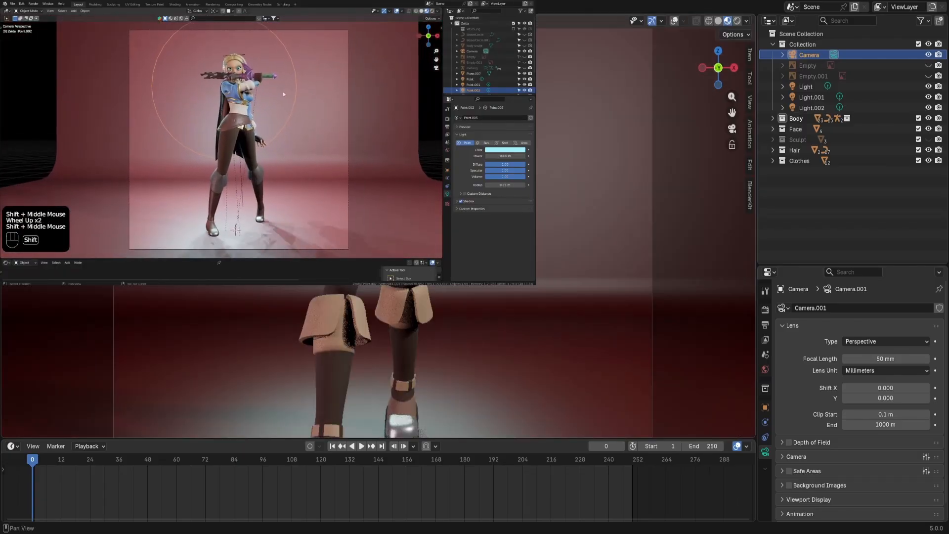
scroll(378, 267, "down", 2)
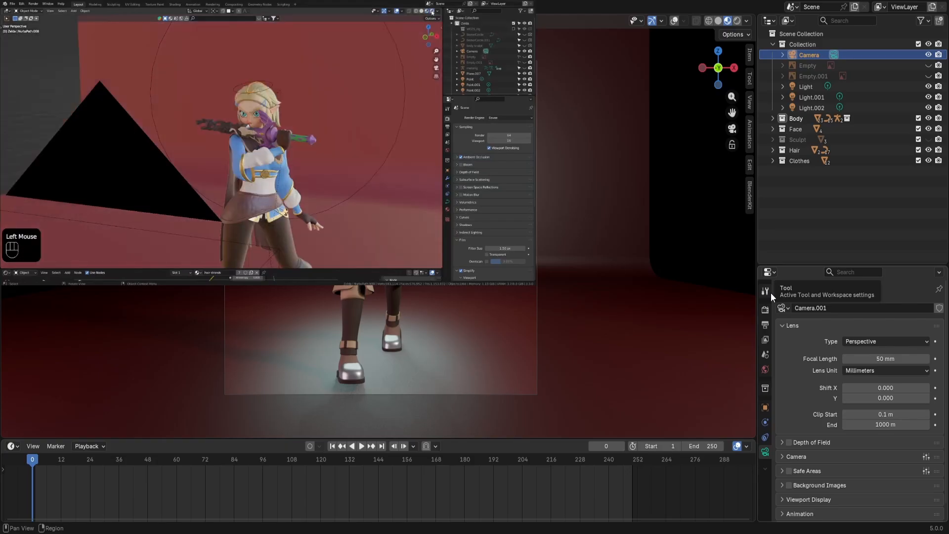
Switch the scene's render engine to Cycles.
left_click(764, 310)
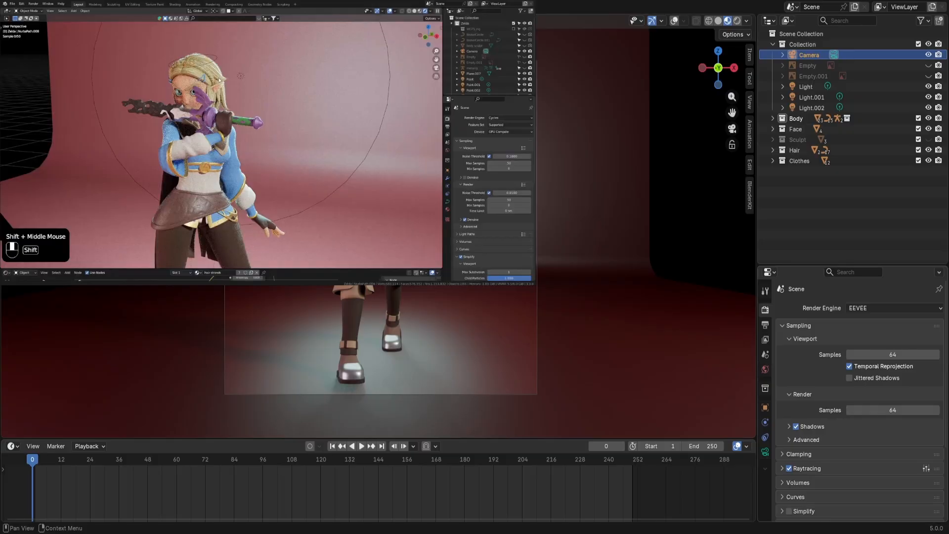
scroll(859, 402, "down", 3)
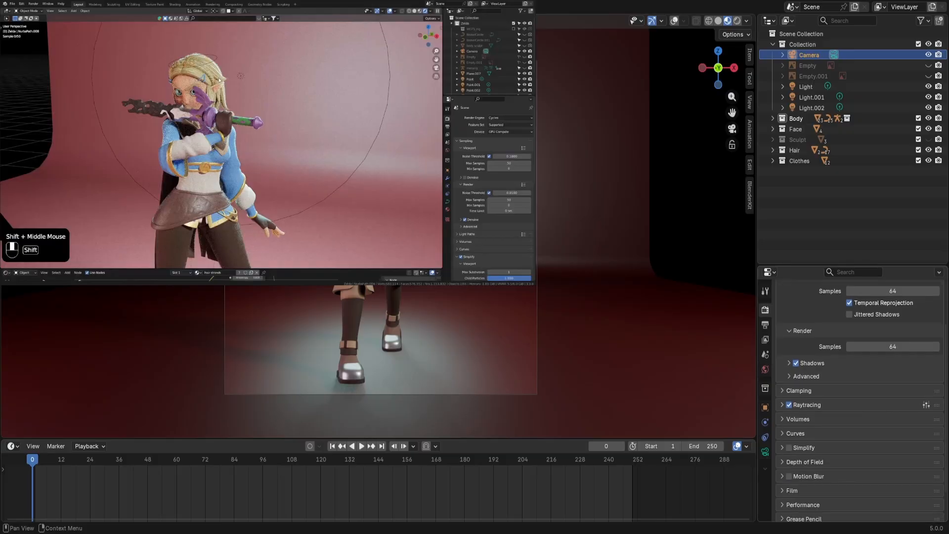
scroll(860, 400, "up", 3)
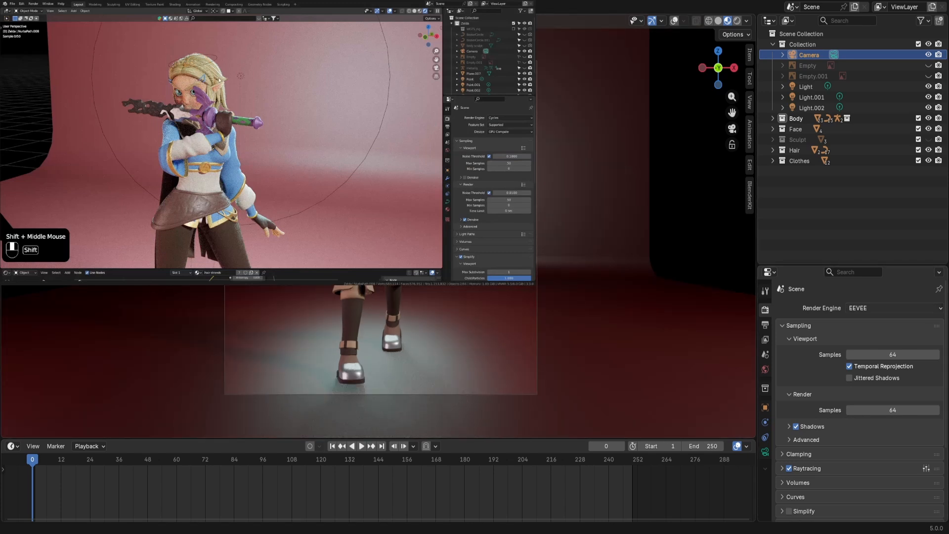
left_click(879, 308)
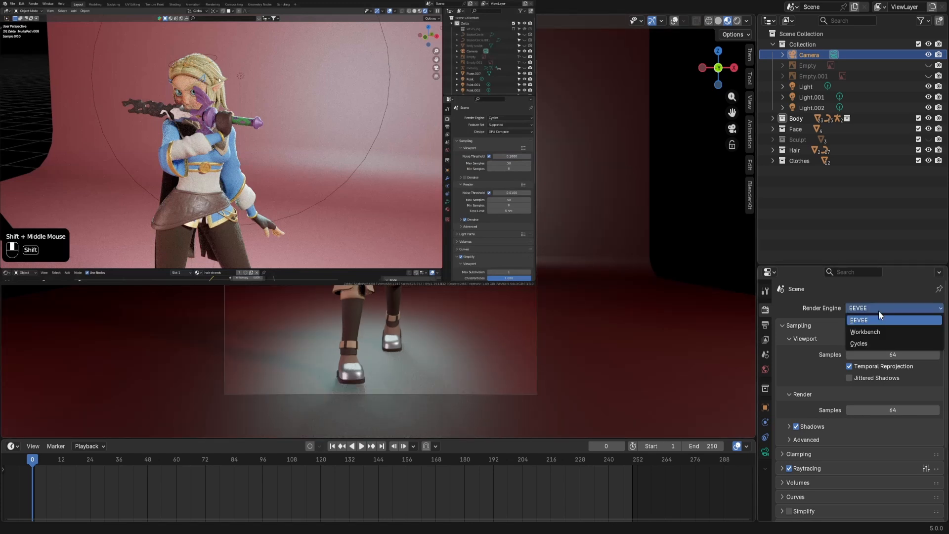
left_click(873, 344)
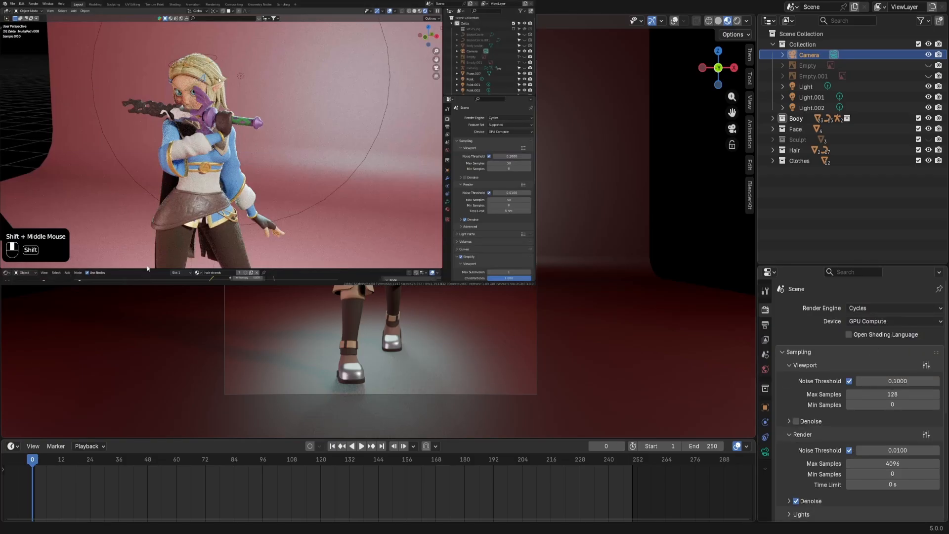
Set the Cycles render max samples to 50.
scroll(267, 142, "up", 1)
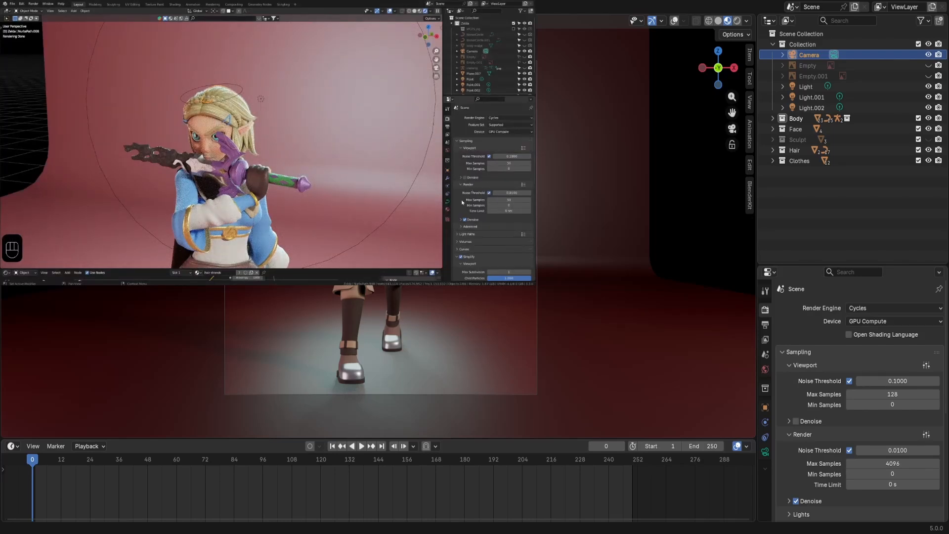
scroll(860, 385, "down", 5)
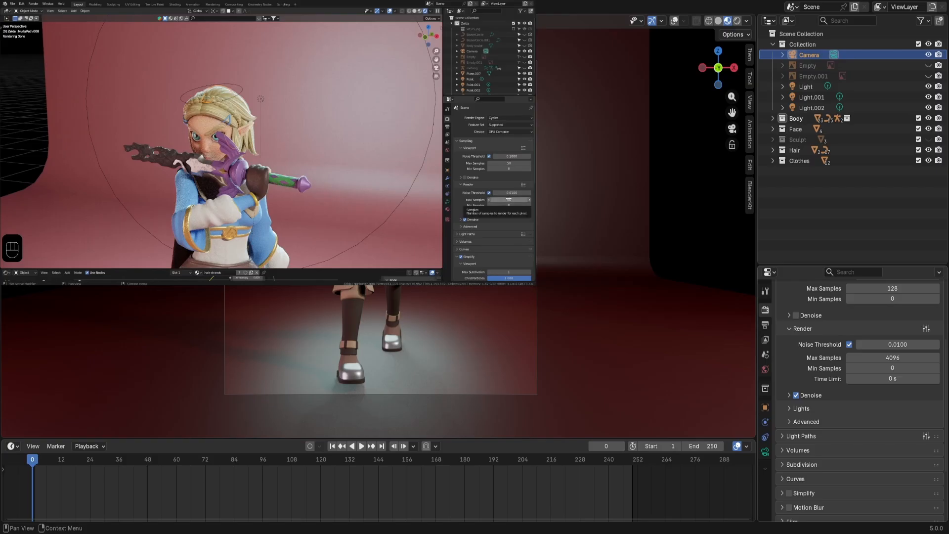
left_click(912, 357)
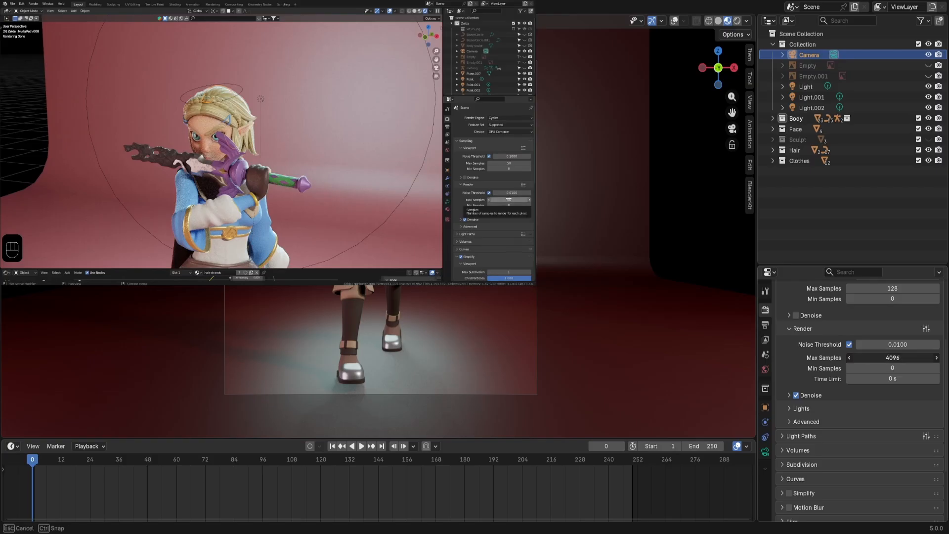
left_click(912, 357)
key("BackSpace")
key("BackSpace")
key("BackSpace")
key("BackSpace")
type("50")
key("Return")
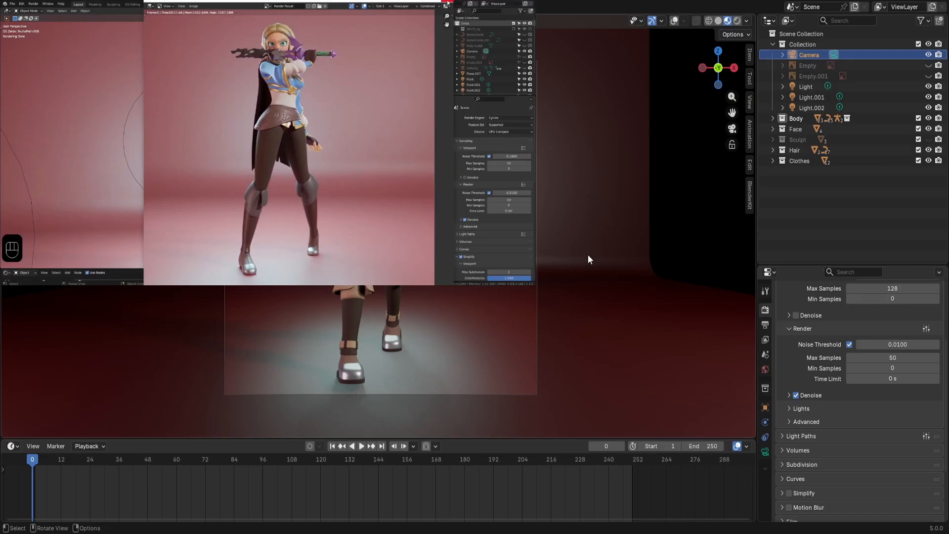
Try rendering the current frame from the camera with Cycles.
key("F12")
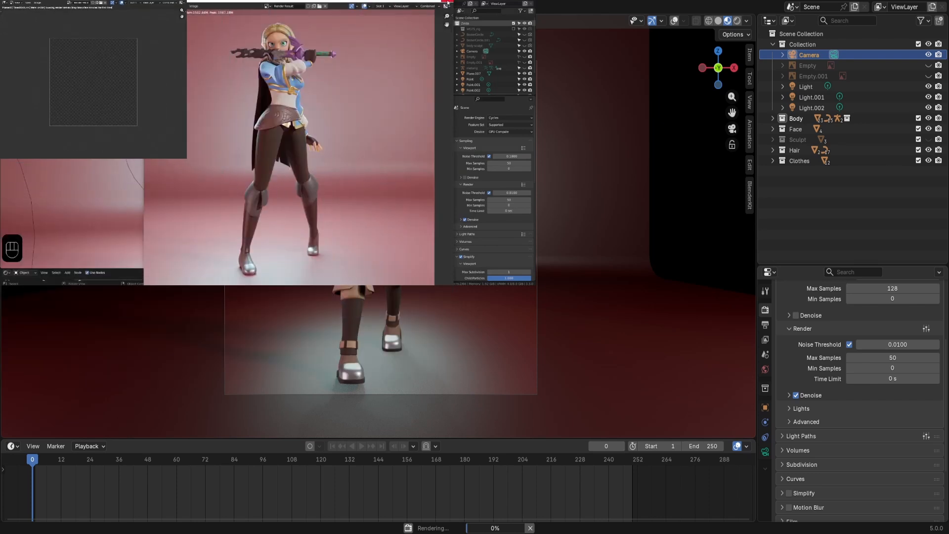
left_click(447, 3)
scroll(303, 111, "up", 2)
scroll(303, 111, "down", 3)
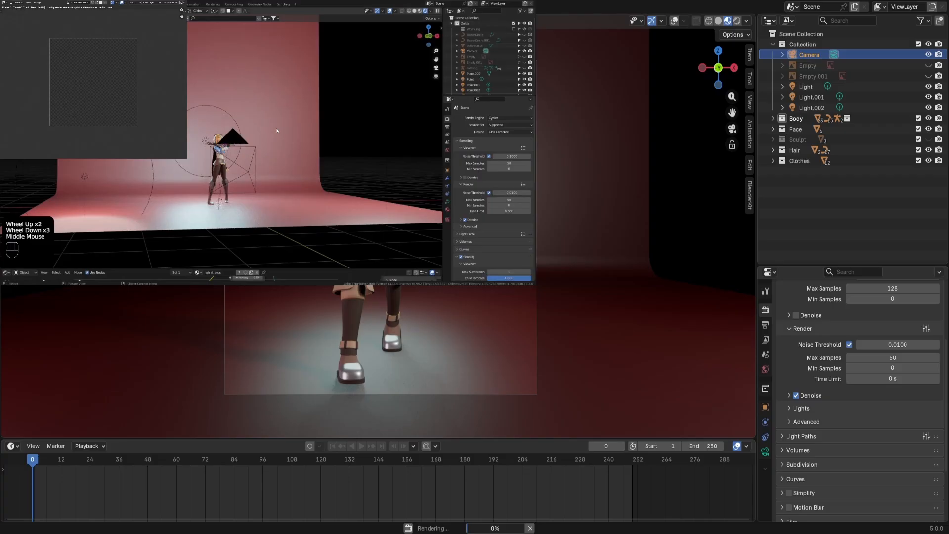
key("Escape")
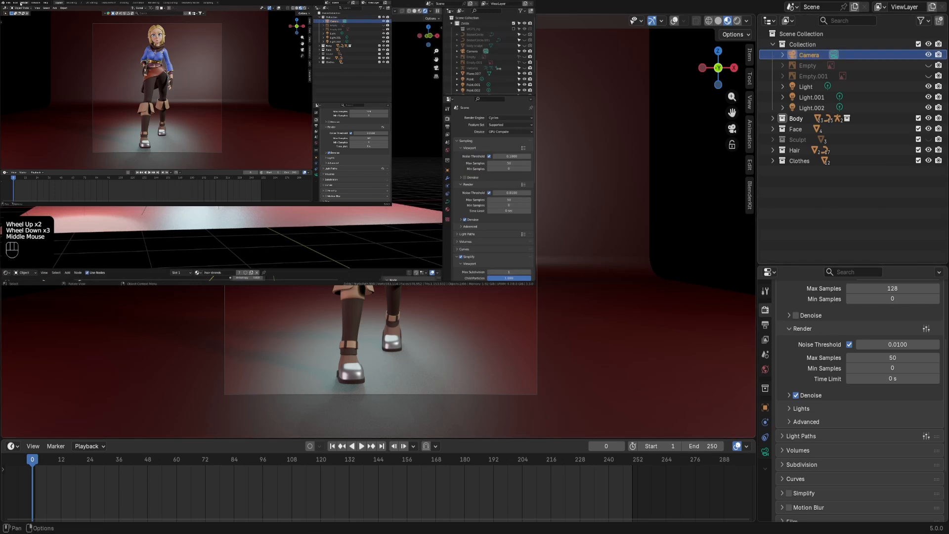
Save the blend file and render the current frame as a still image.
left_click(8, 3)
key("ctrl+s")
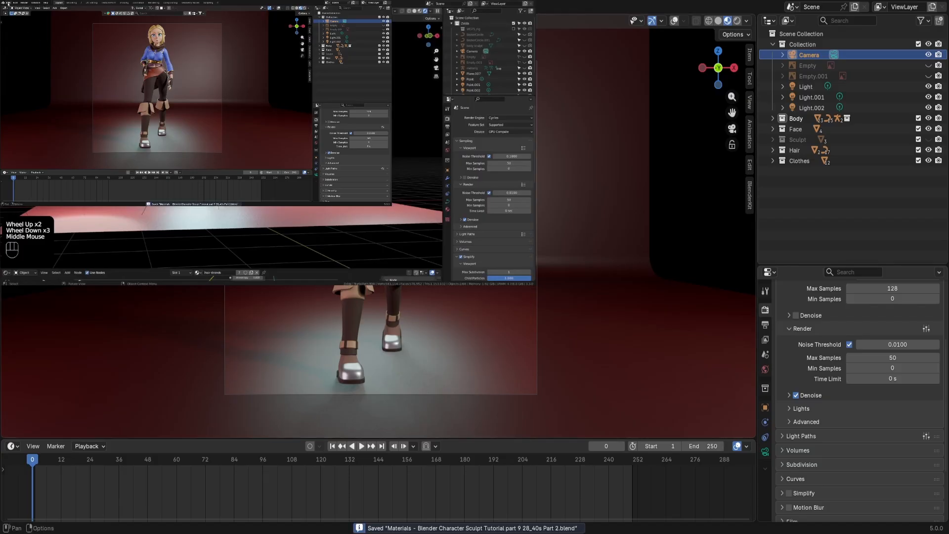
left_click(8, 3)
left_click(22, 3)
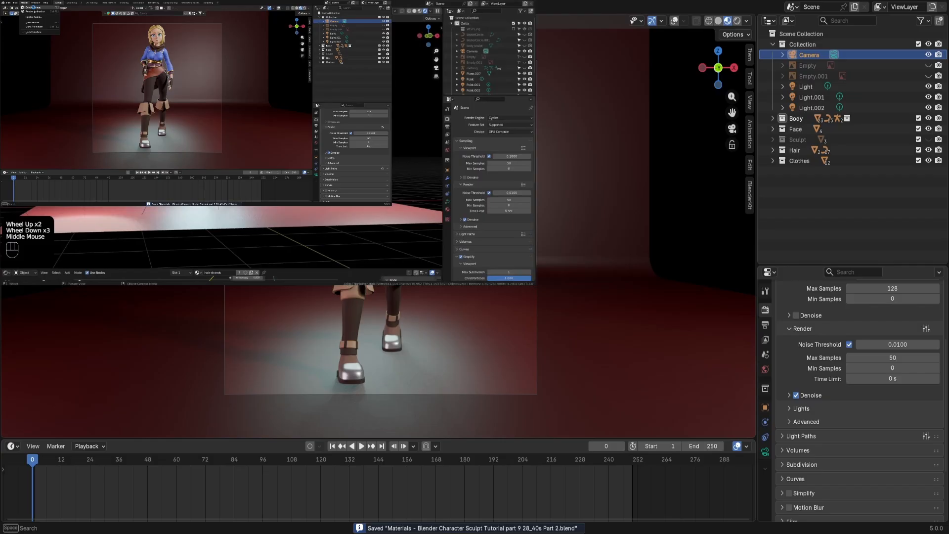
left_click(31, 7)
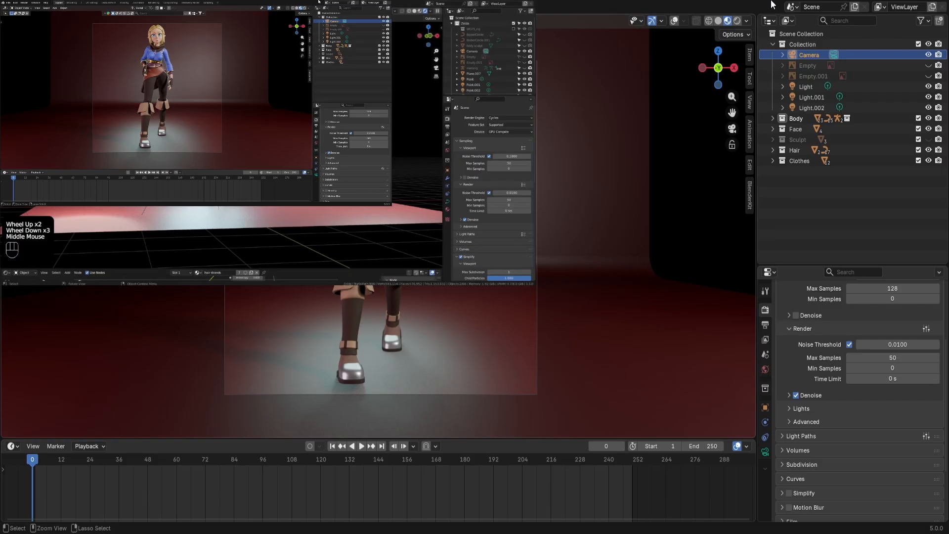
Exclude the Sculpt collection from the view layer and render the still image again.
left_click(918, 139)
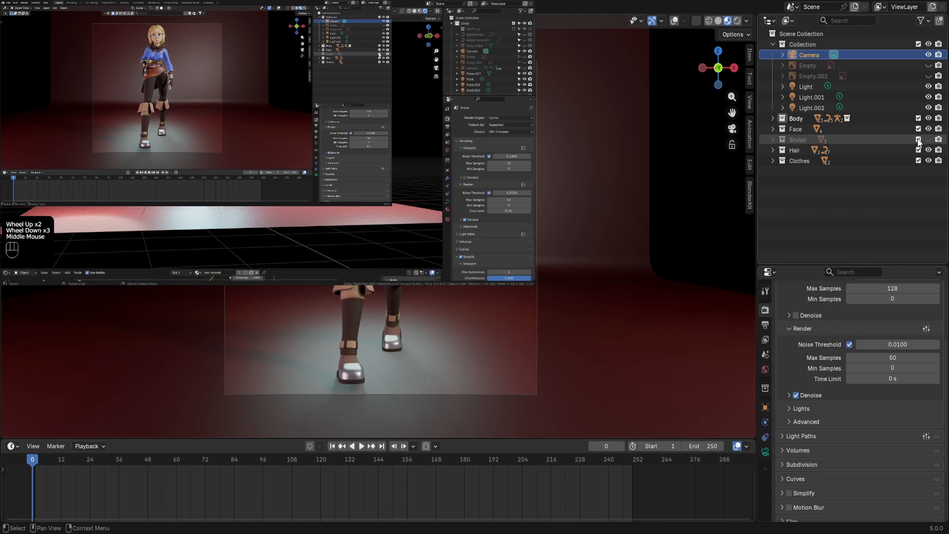
left_click(46, 6)
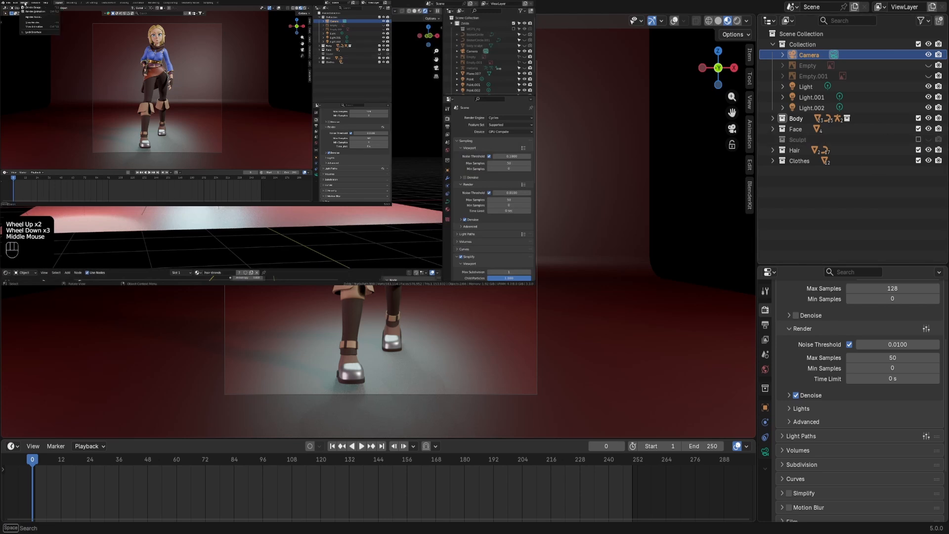
left_click(132, 22)
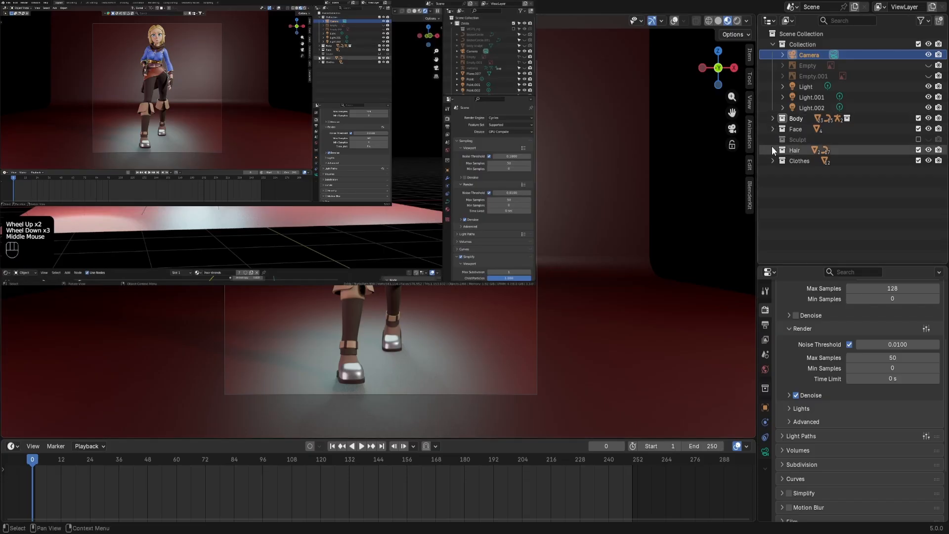
Expand the Clothes collection to check its objects, and unhide all hidden objects in the scene.
left_click(773, 161)
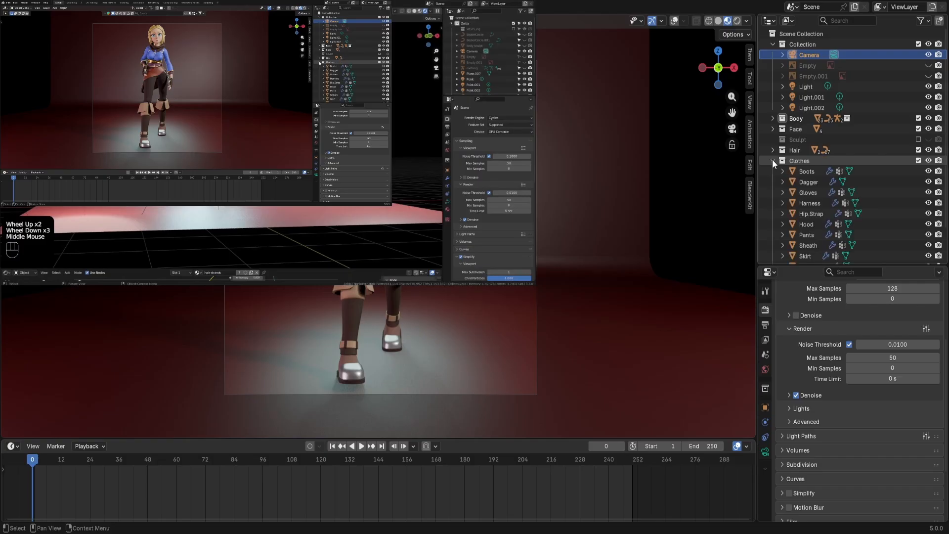
scroll(857, 193, "down", 3)
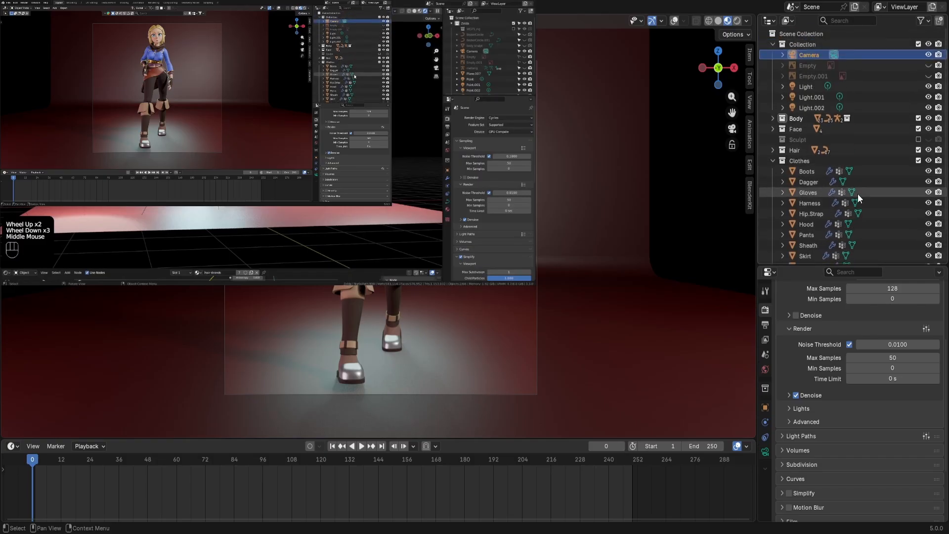
scroll(858, 194, "up", 2)
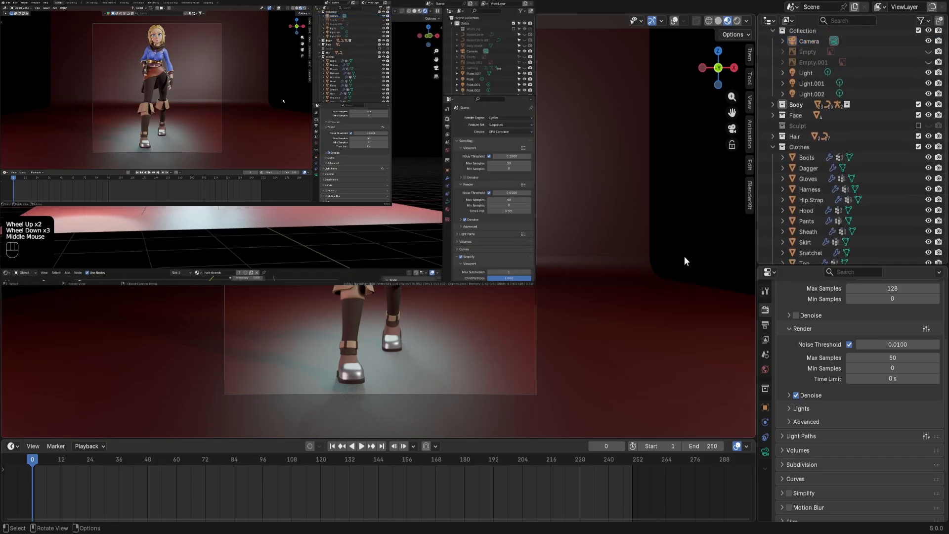
key("alt+h")
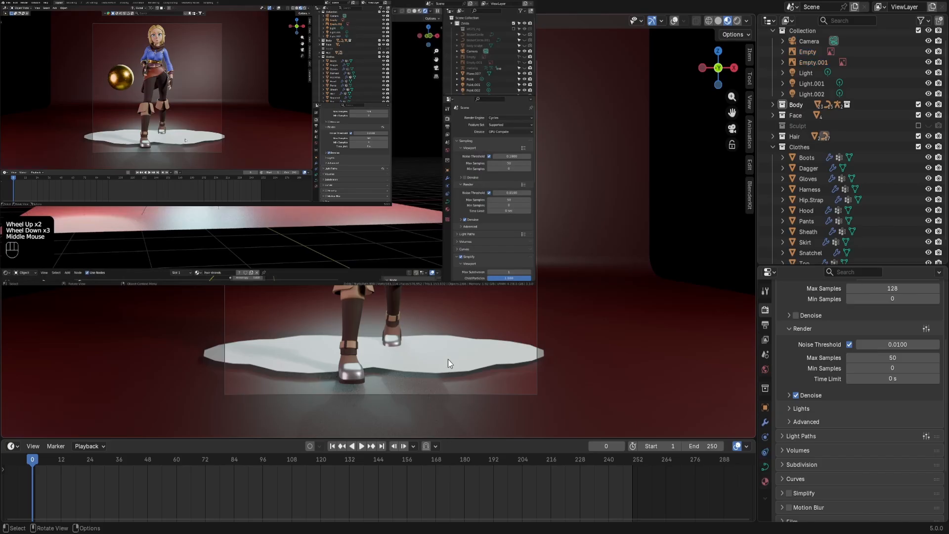
Show the viewport overlays and delete the Empty.001 reference image from the scene.
scroll(909, 221, "up", 1)
scroll(497, 355, "down", 2)
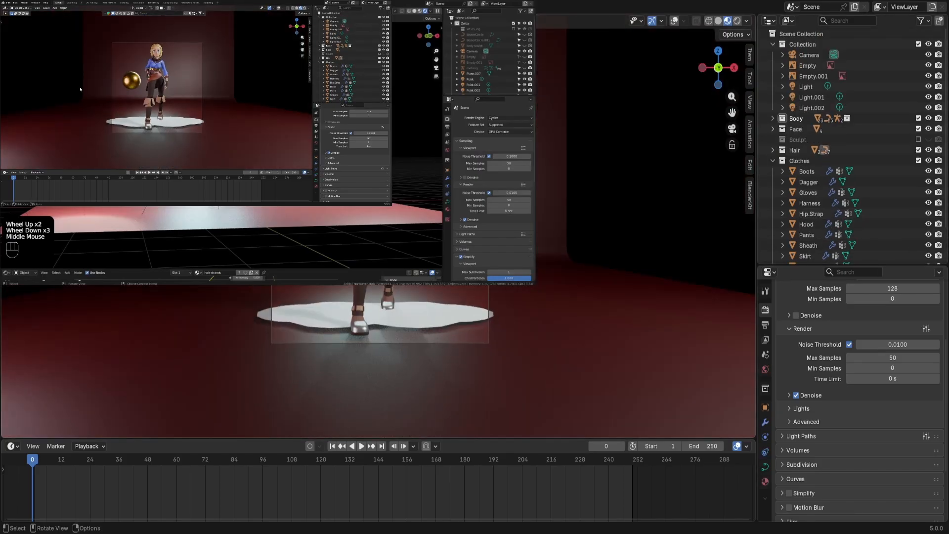
left_click(673, 20)
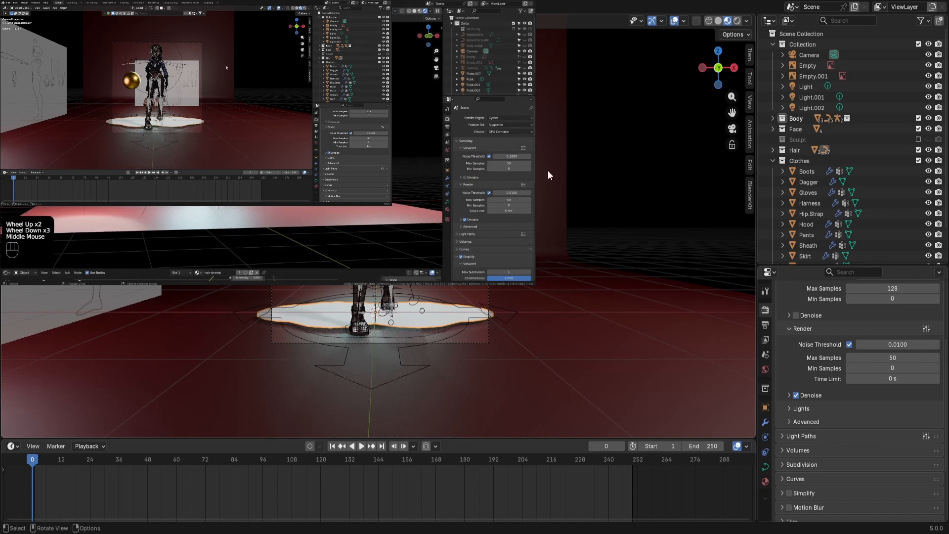
left_click(869, 76)
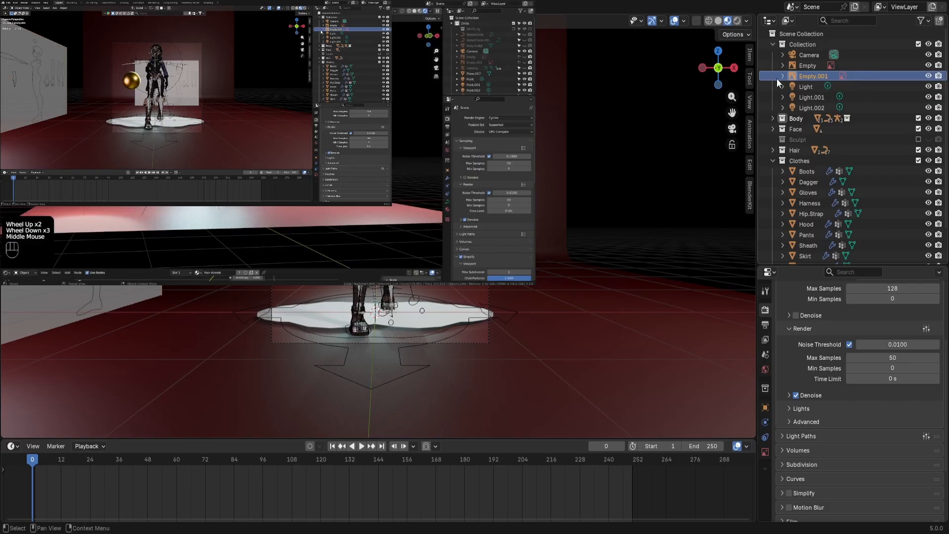
mouse_move(789, 77)
left_mouse_down()
mouse_move(824, 104)
mouse_move(813, 136)
left_mouse_up()
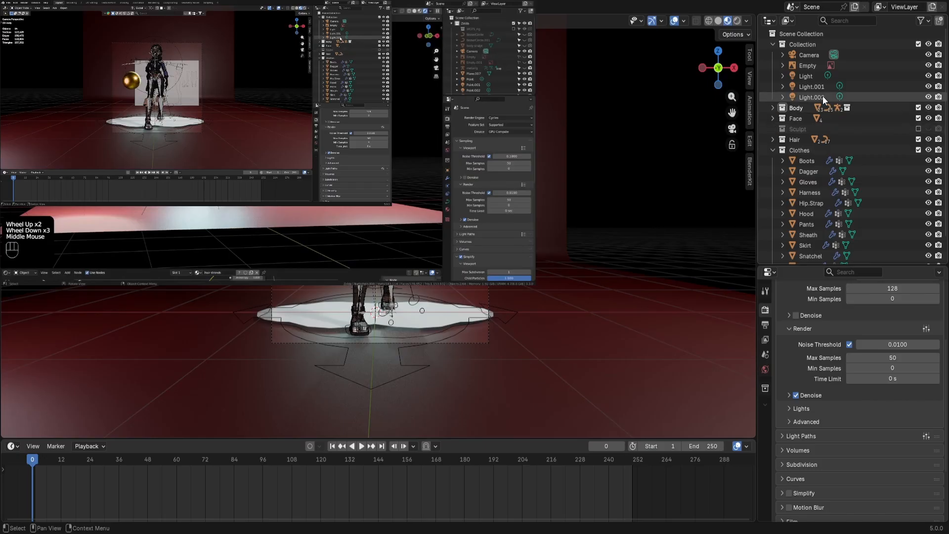
Find the white Bangs.Geometry curve under the character in the Hair collection, and disable it in both renders and the viewport.
left_click(450, 314)
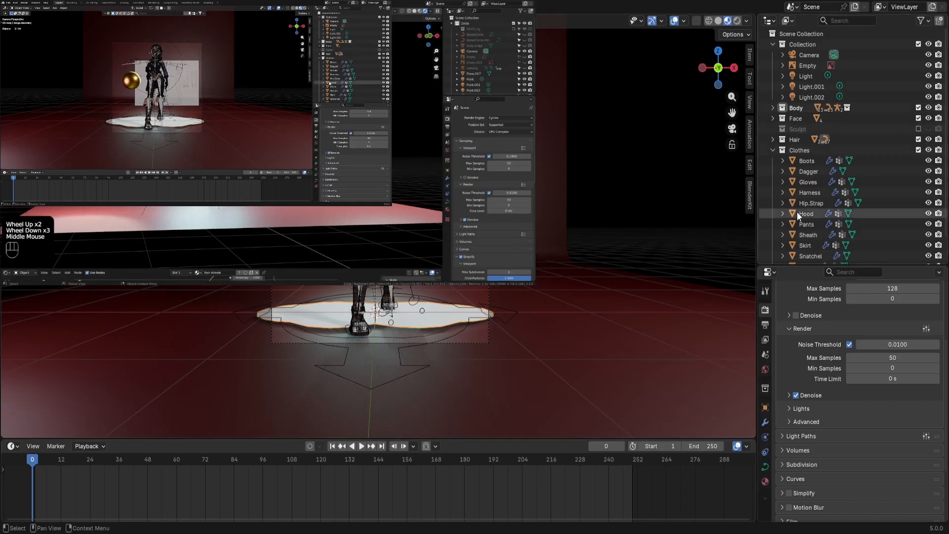
left_click(773, 139)
left_click(814, 162)
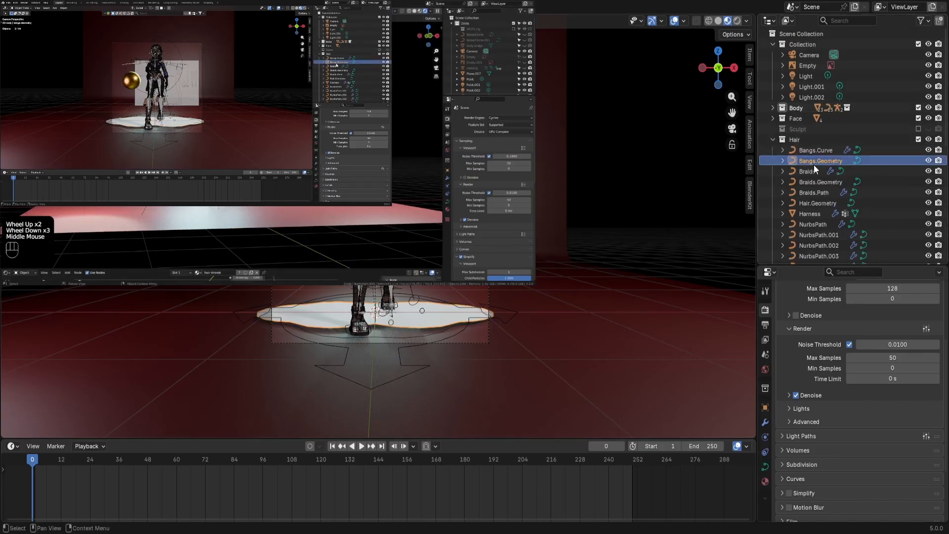
scroll(840, 173, "down", 2)
left_click(458, 320)
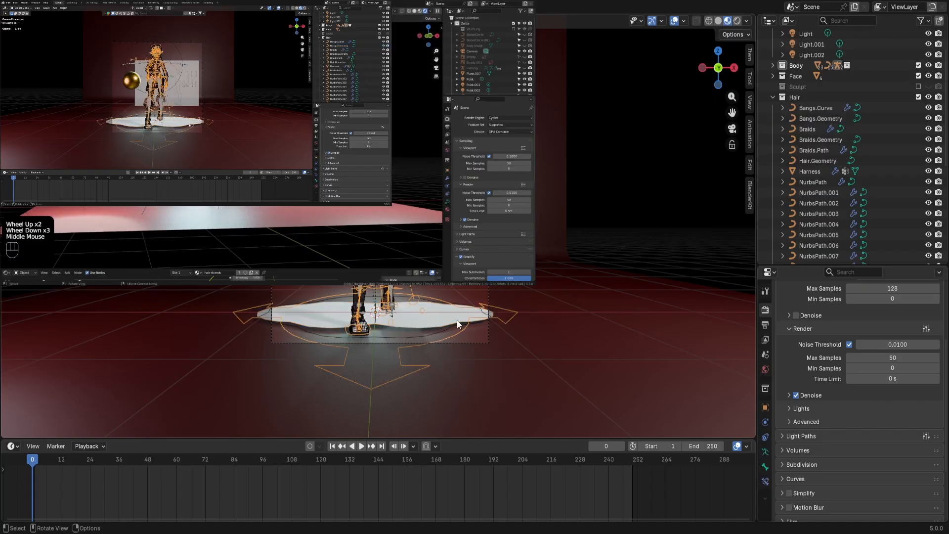
left_click(455, 319)
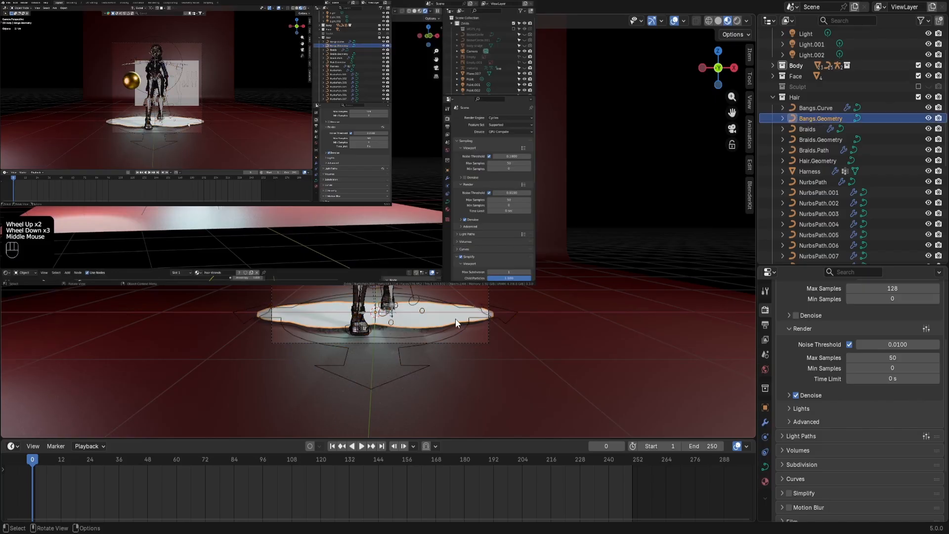
left_click(938, 118)
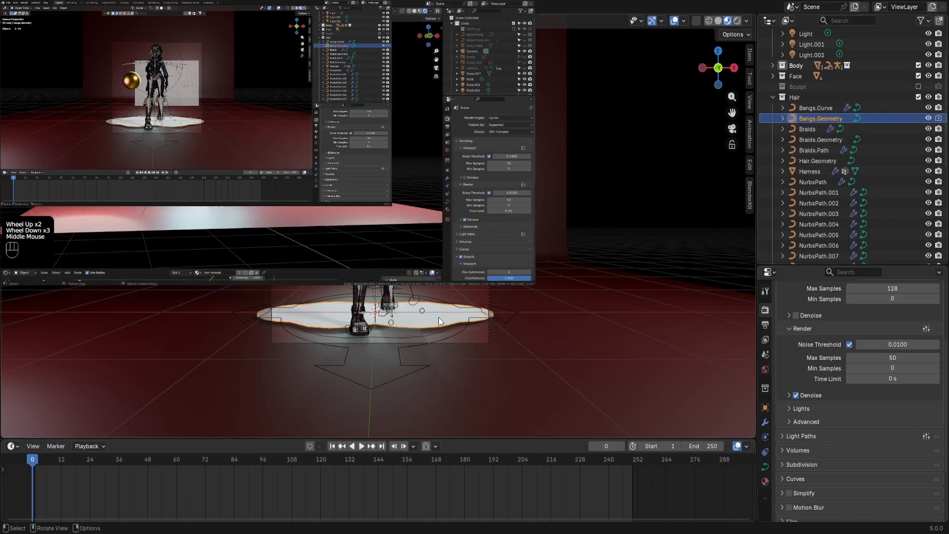
left_click(928, 118)
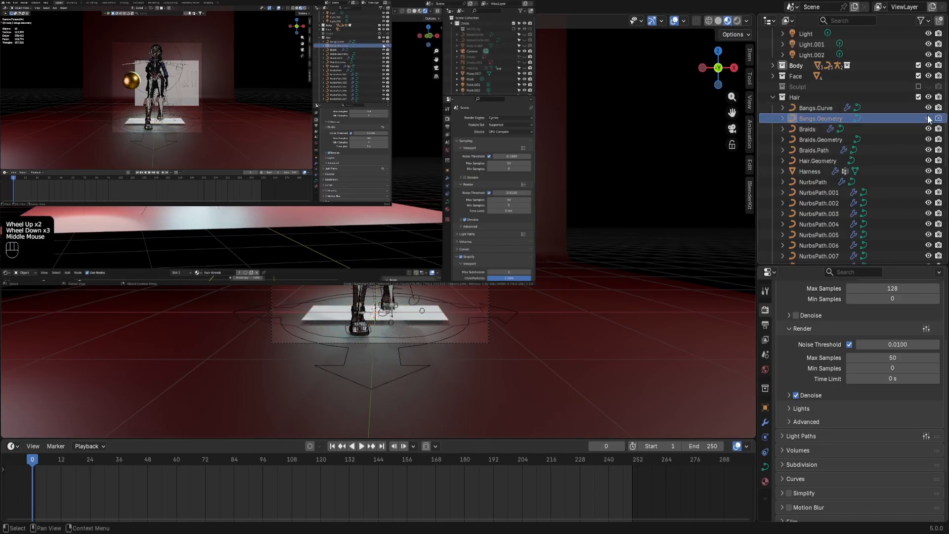
Find the white Rectangle.002 curve under the character in the Body collection, and disable it in both renders and the viewport.
left_click(428, 316)
left_click(432, 313)
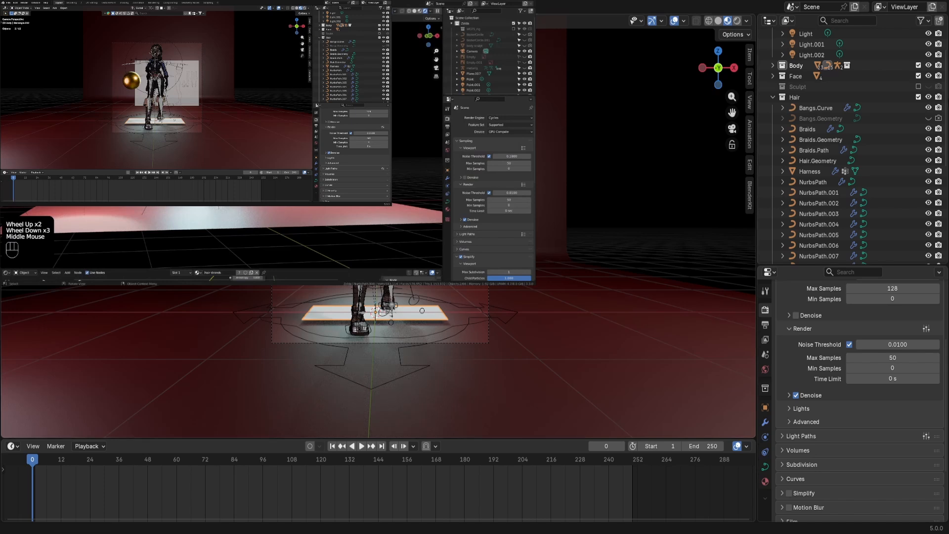
scroll(915, 137, "up", 3)
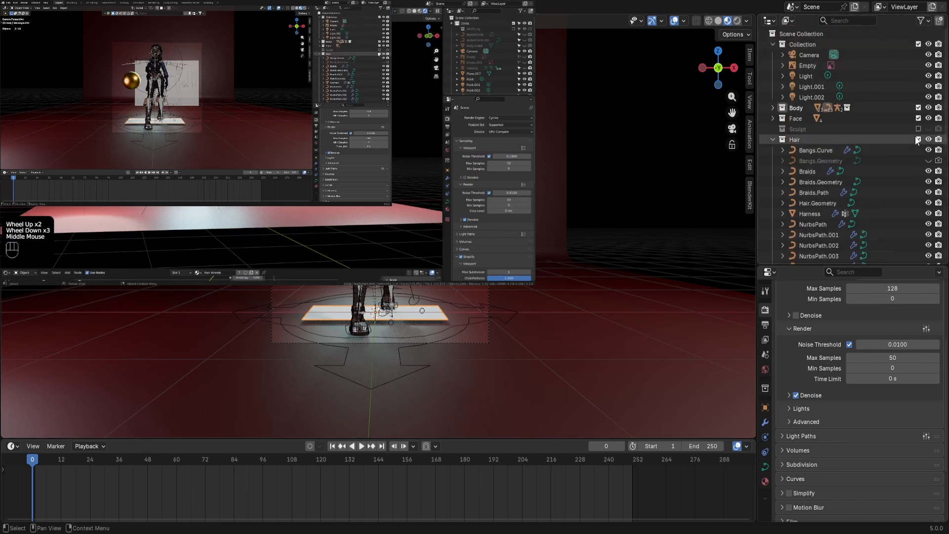
scroll(746, 113, "up", 1)
left_click(771, 116)
left_click(772, 116)
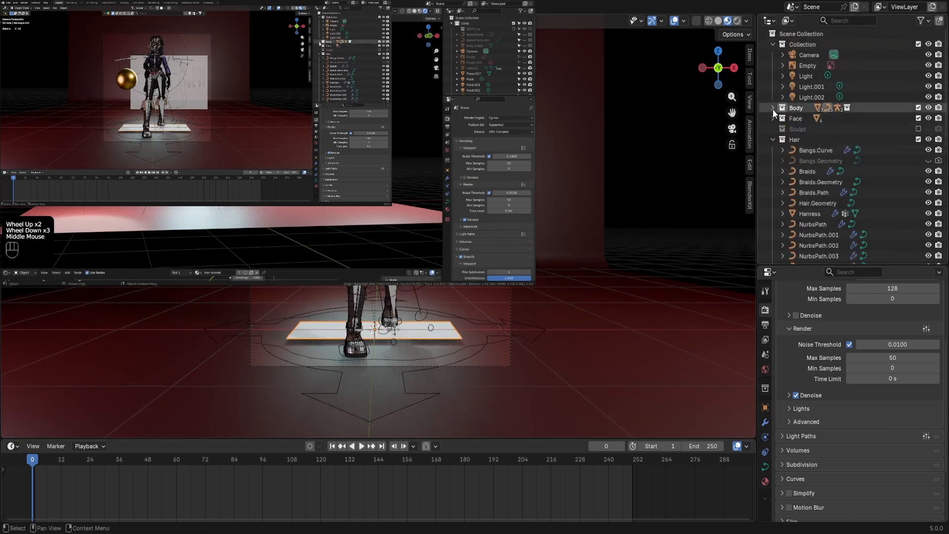
left_click(772, 108)
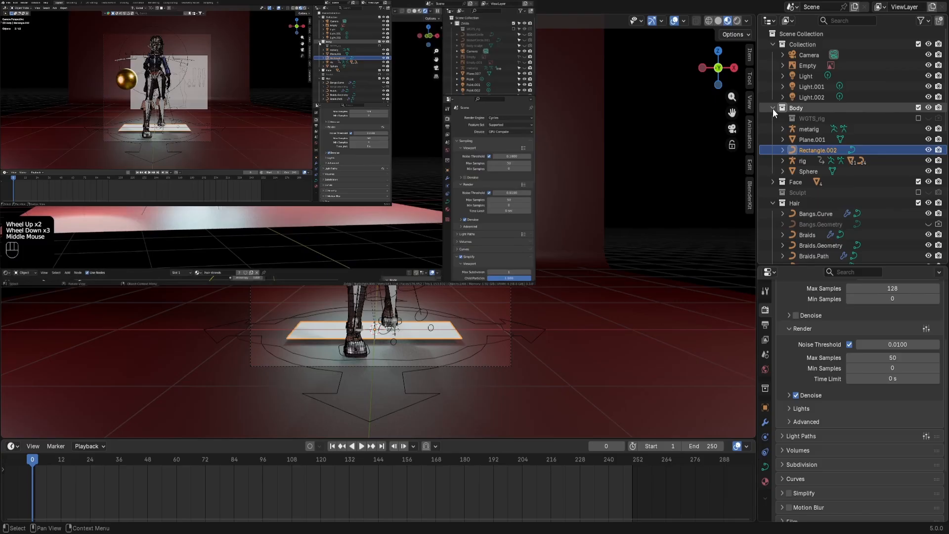
left_click(928, 149)
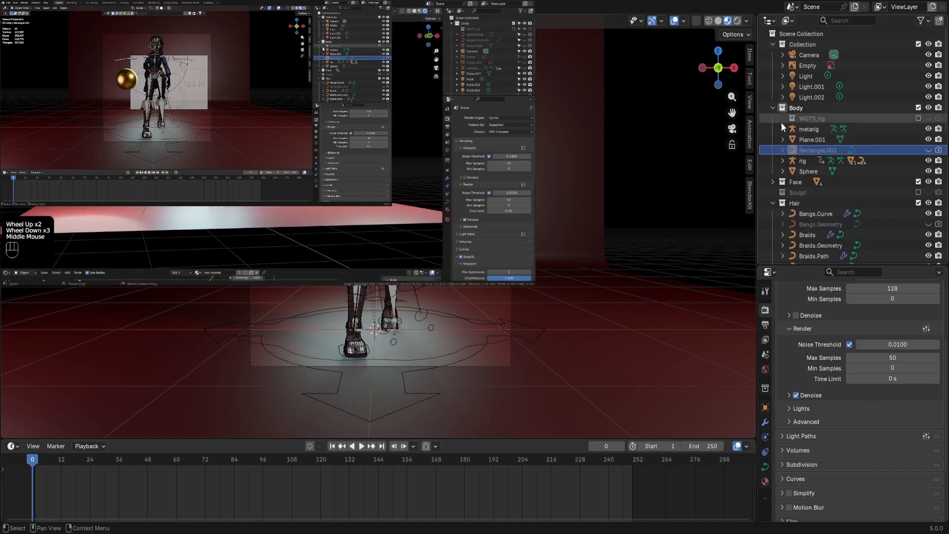
Delete the remaining Empty reference image and the gold sphere beside the character.
left_click(808, 65)
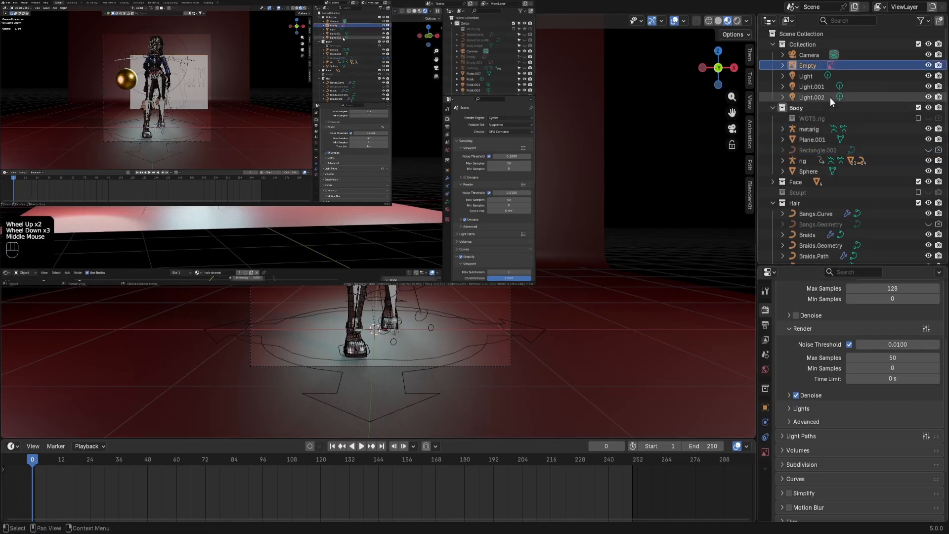
mouse_move(808, 68)
left_mouse_down()
mouse_move(797, 199)
mouse_move(803, 188)
left_mouse_up()
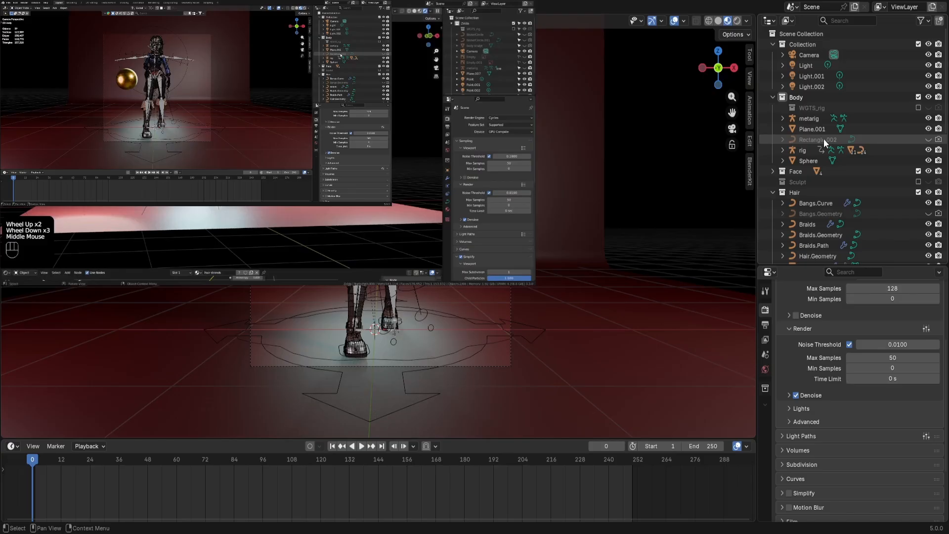
left_click(304, 218)
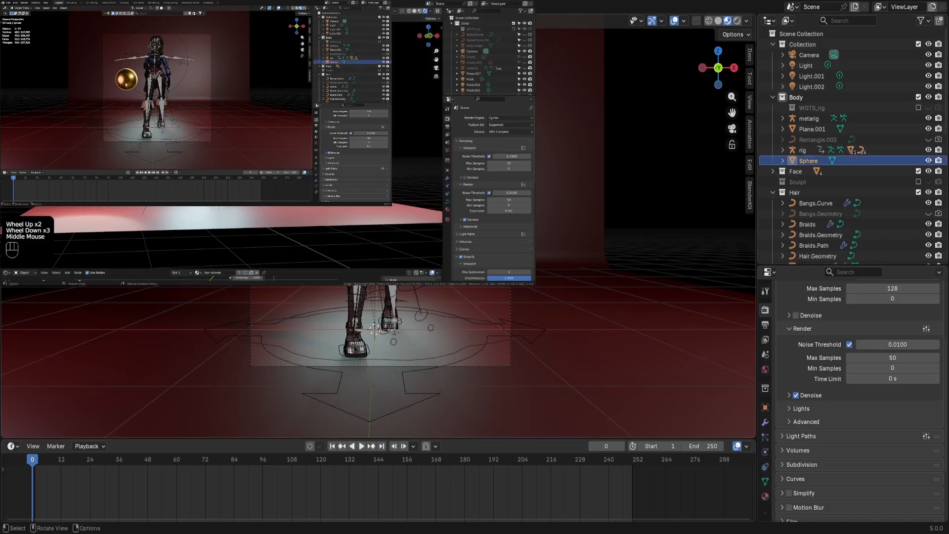
key("x")
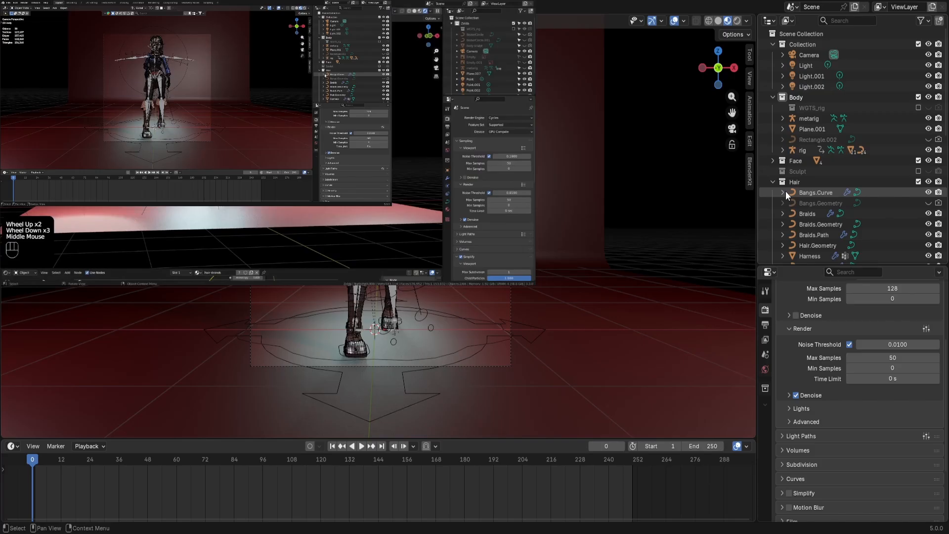
Disable the metarig armature in renders and hide it in the viewport.
left_click(132, 60)
left_click(131, 63)
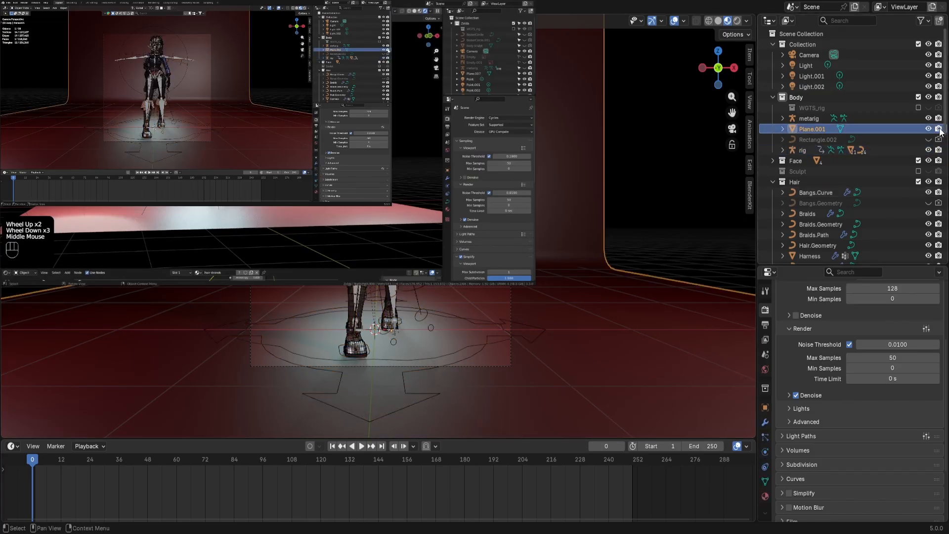
left_click(840, 118)
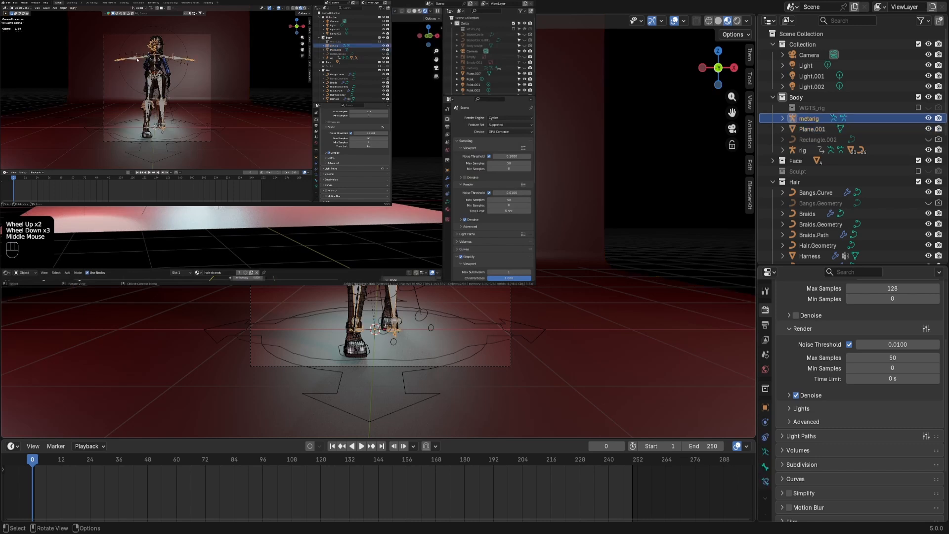
left_click(928, 119)
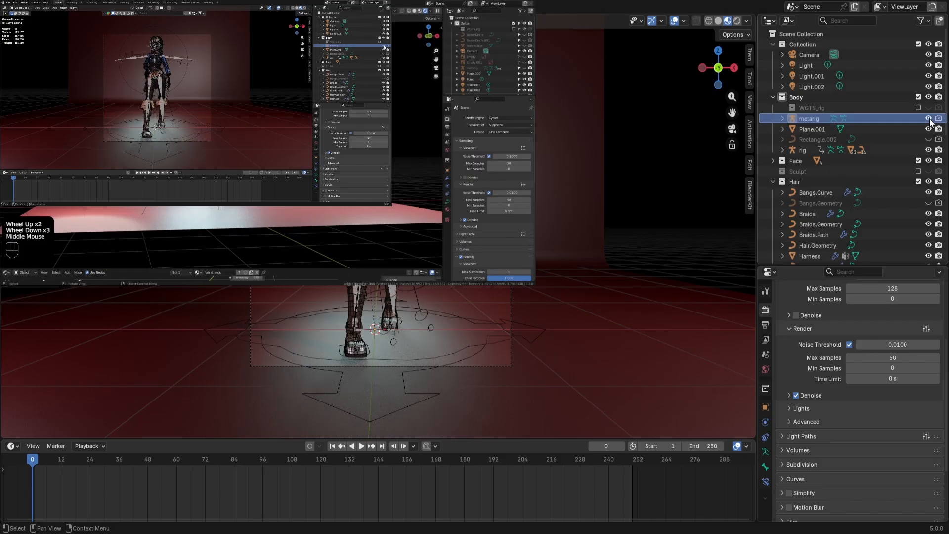
Disable the Hair.Geometry curve around the character's feet in renders and hide it in the viewport.
left_click(614, 140)
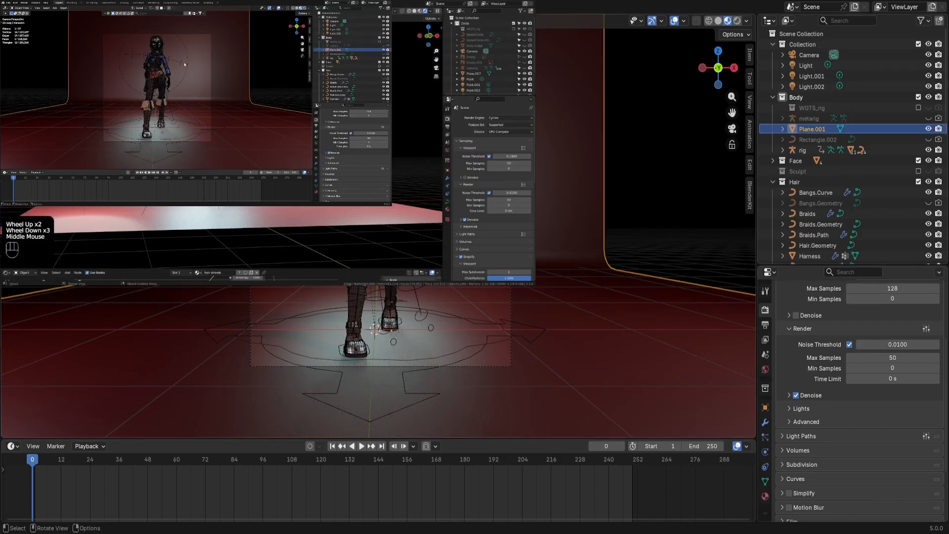
left_click(185, 64)
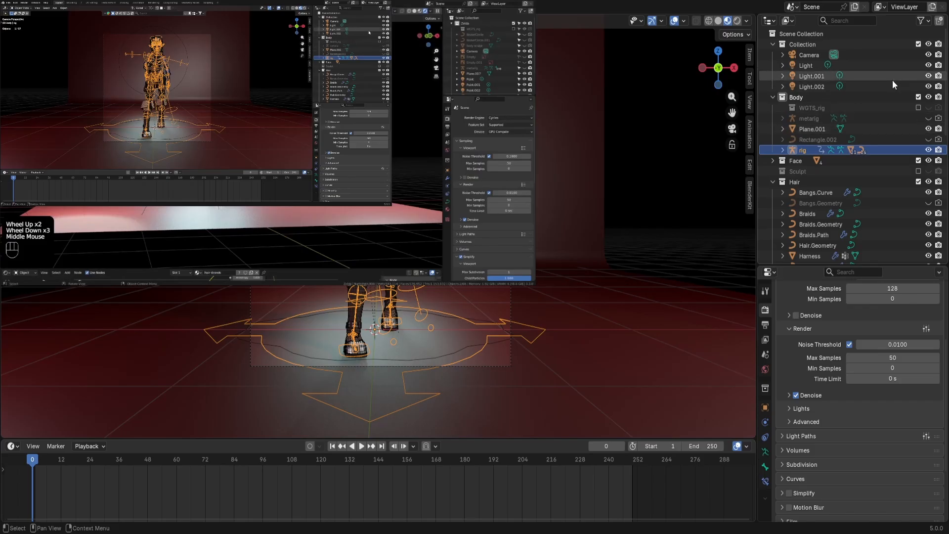
left_click(462, 347)
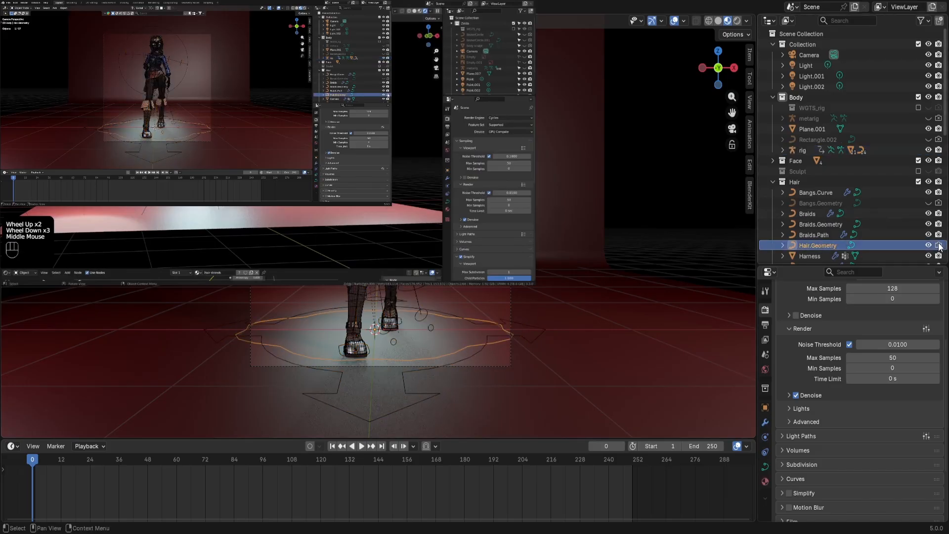
left_click(928, 245)
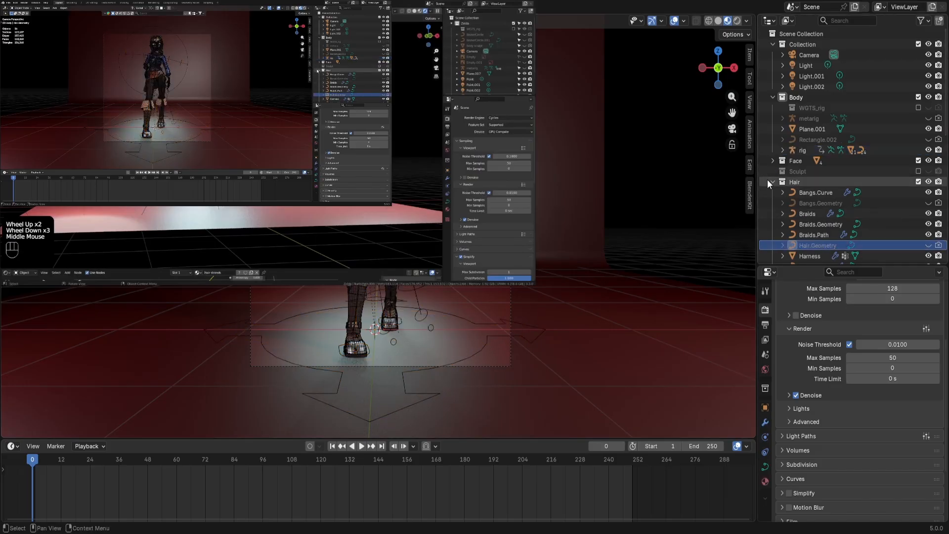
Render the current frame as a still image, and hide the viewport overlays to inspect the character.
key("F12")
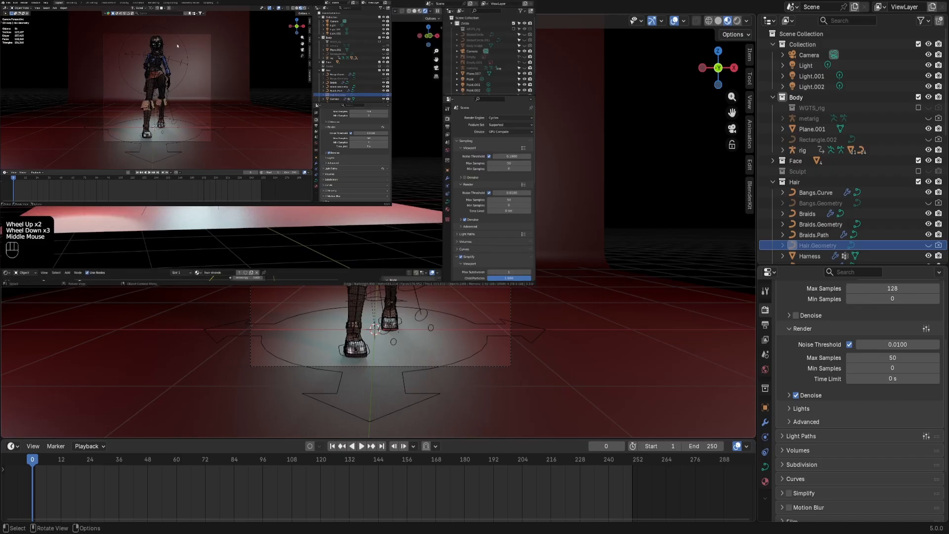
scroll(428, 116, "up", 2)
left_click(675, 22)
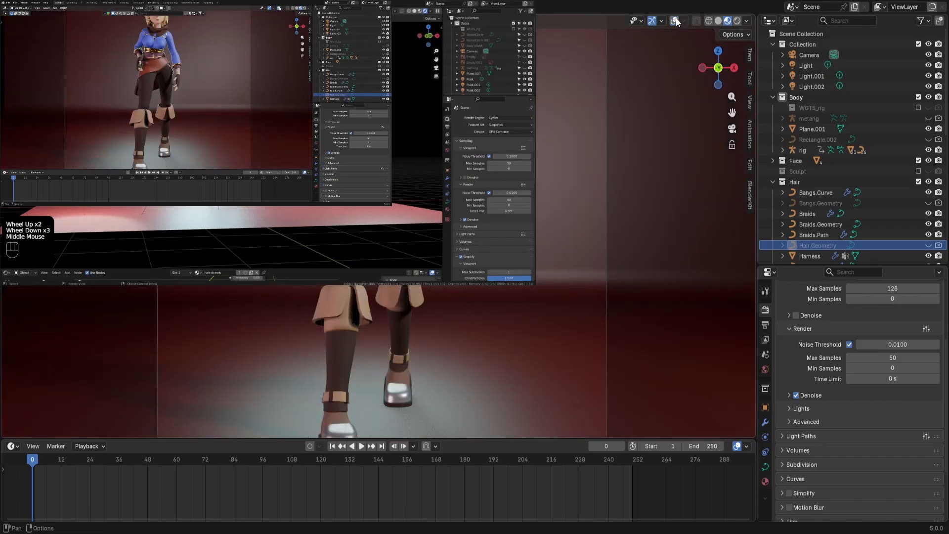
left_click(398, 57)
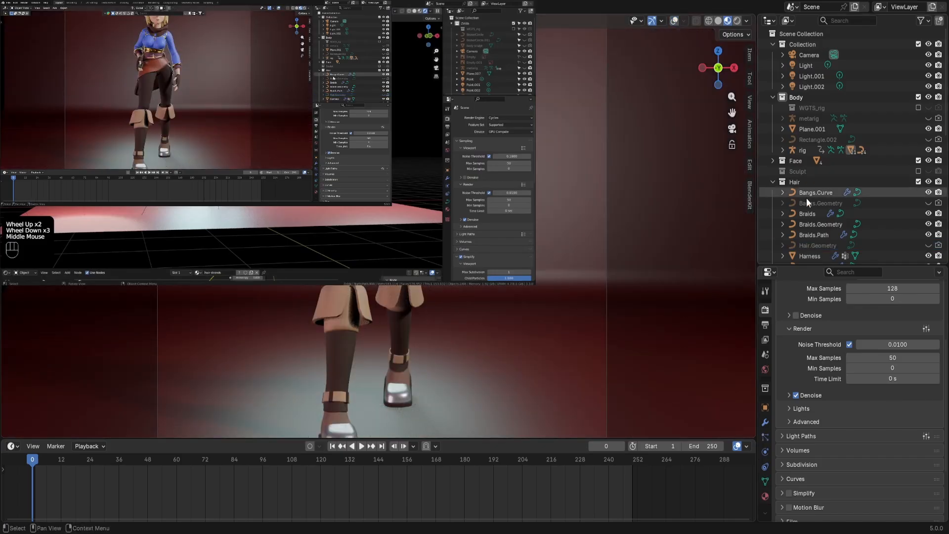
Set the render max samples to 100 and render the still image again.
double_click(900, 357)
type("100")
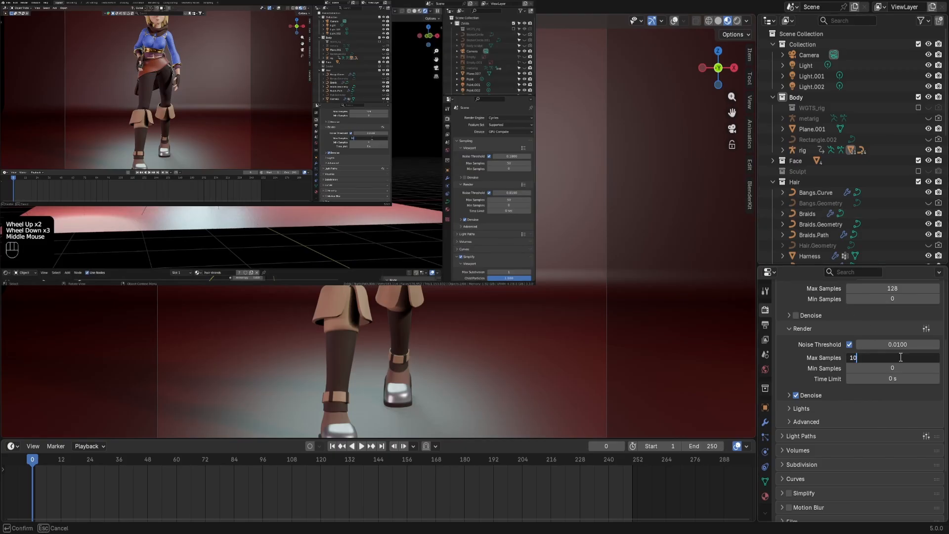
key("Return")
left_click(679, 274)
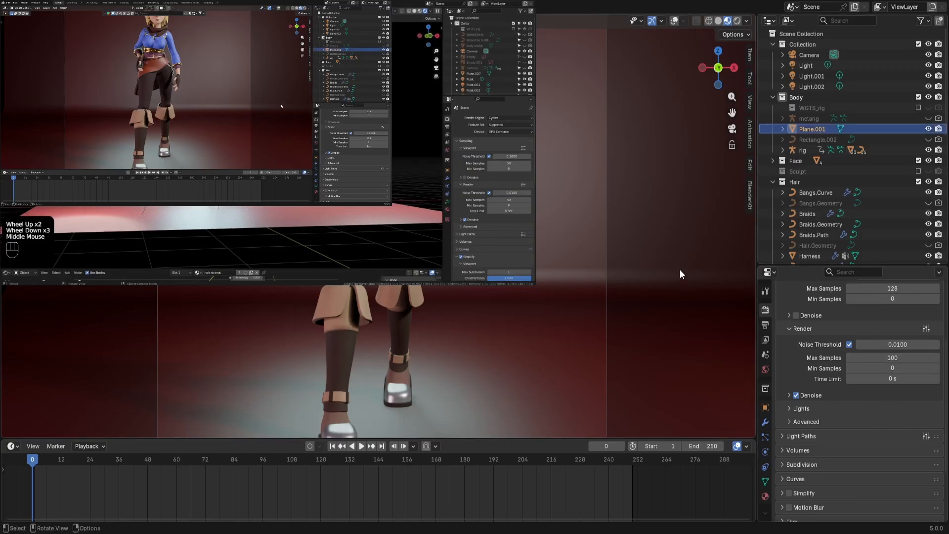
key("F12")
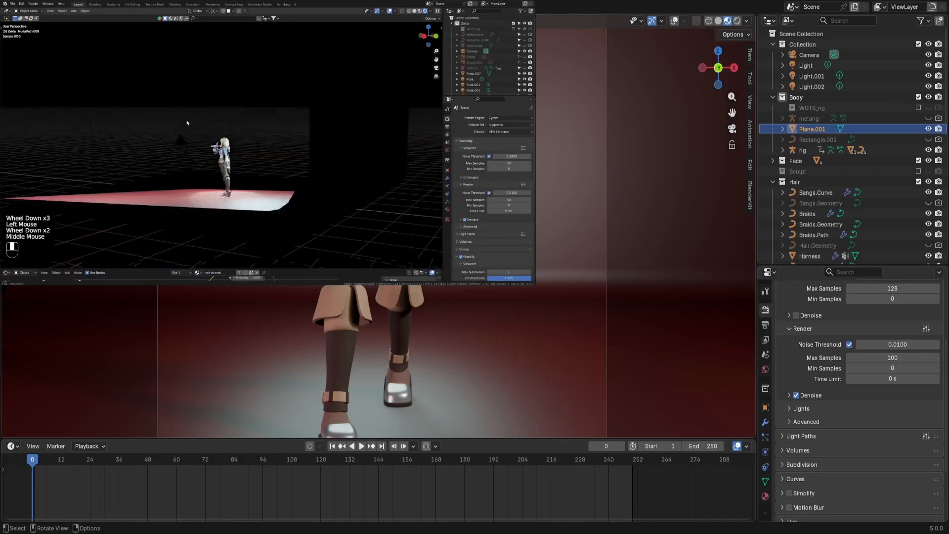
Turn the viewport overlays back on and deselect the backdrop plane.
scroll(378, 226, "down", 3)
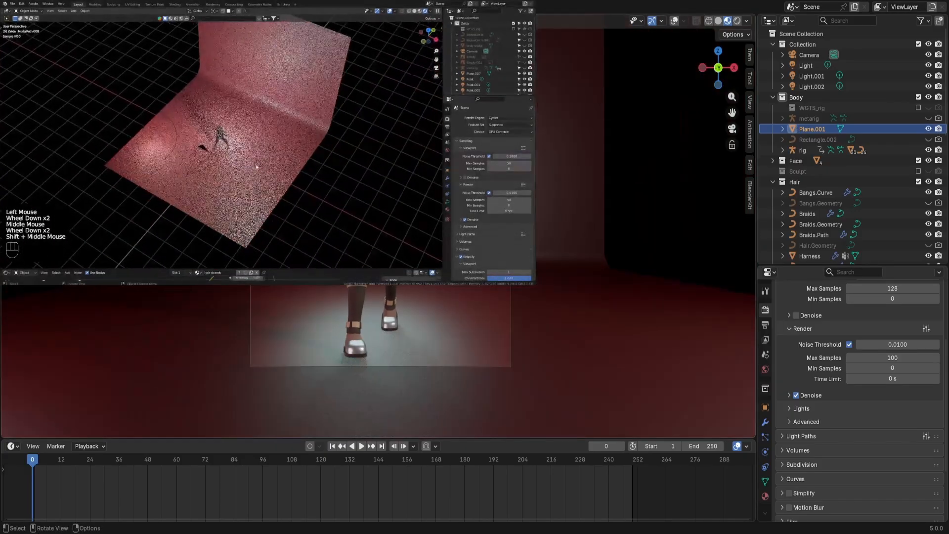
middle_click_drag(378, 225, 379, 225)
middle_click_drag(316, 150, 695, 175)
key("KP_0")
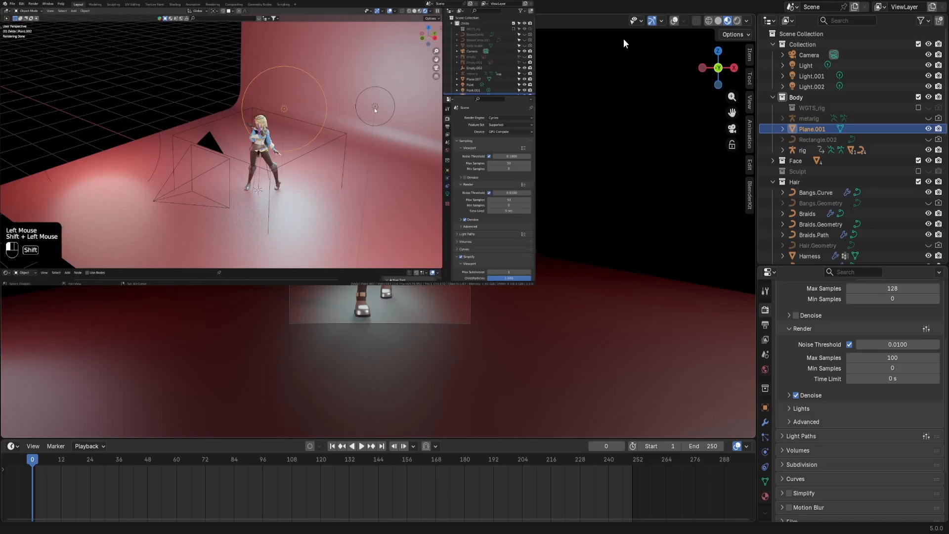
left_click(673, 20)
left_click(659, 150)
Add a cube-shaped empty at the world origin and scale it up by about 2.61 around the character.
middle_click_drag(660, 150, 579, 206)
key("shift+a")
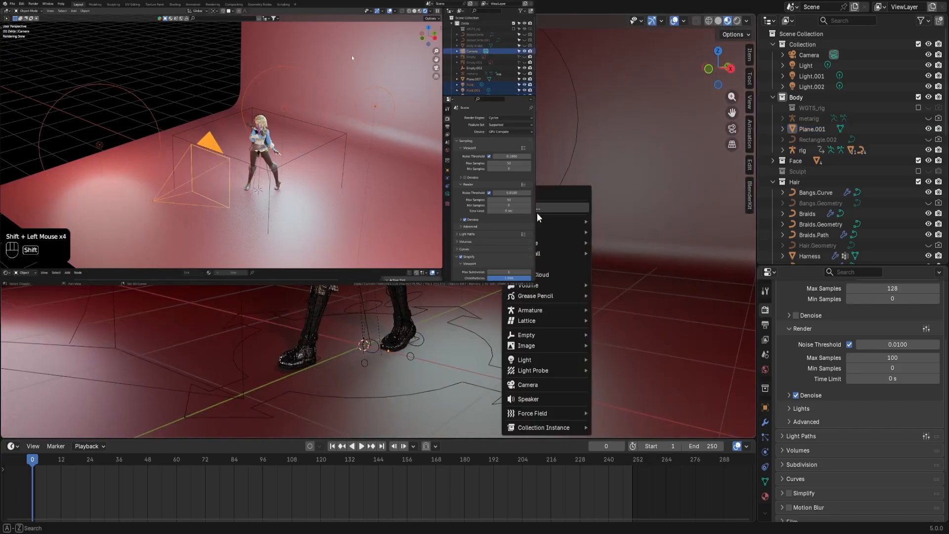
mouse_move(552, 224)
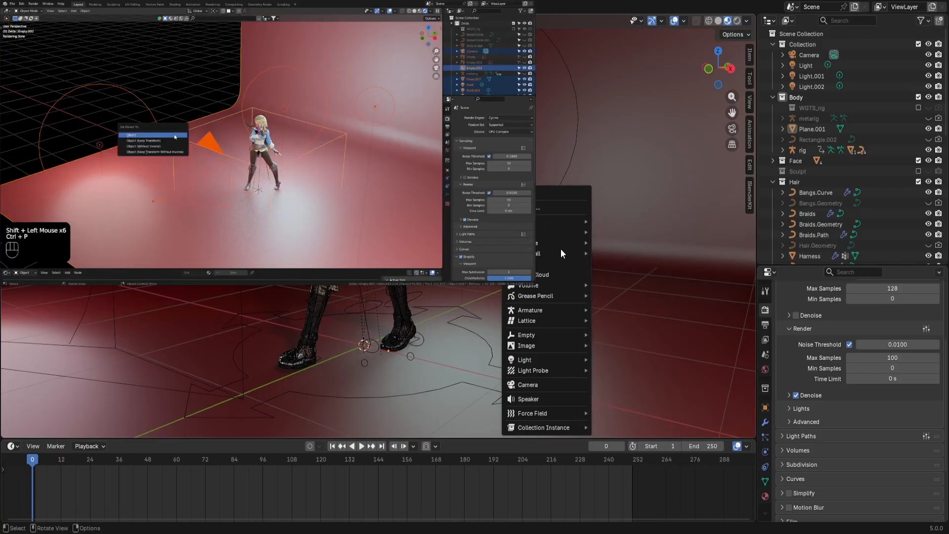
mouse_move(547, 336)
left_click(628, 376)
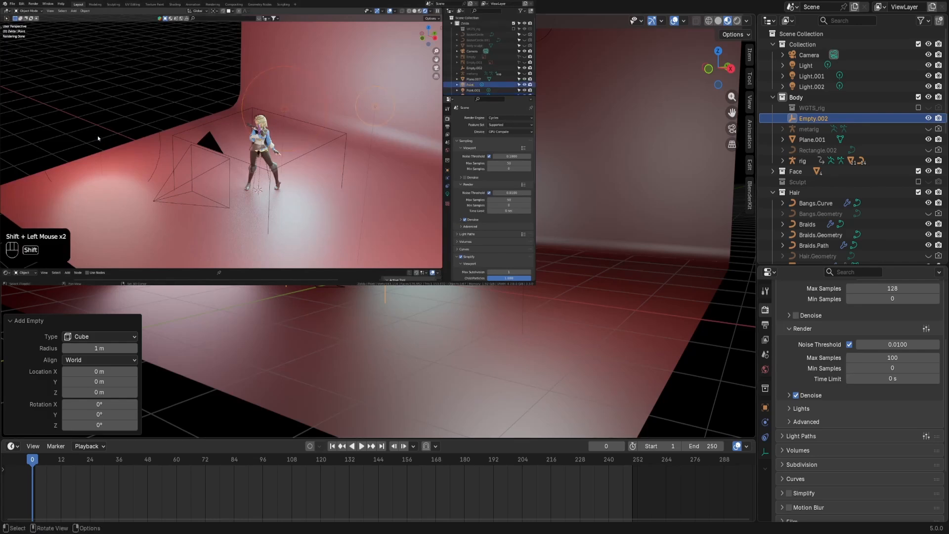
right_click(452, 205)
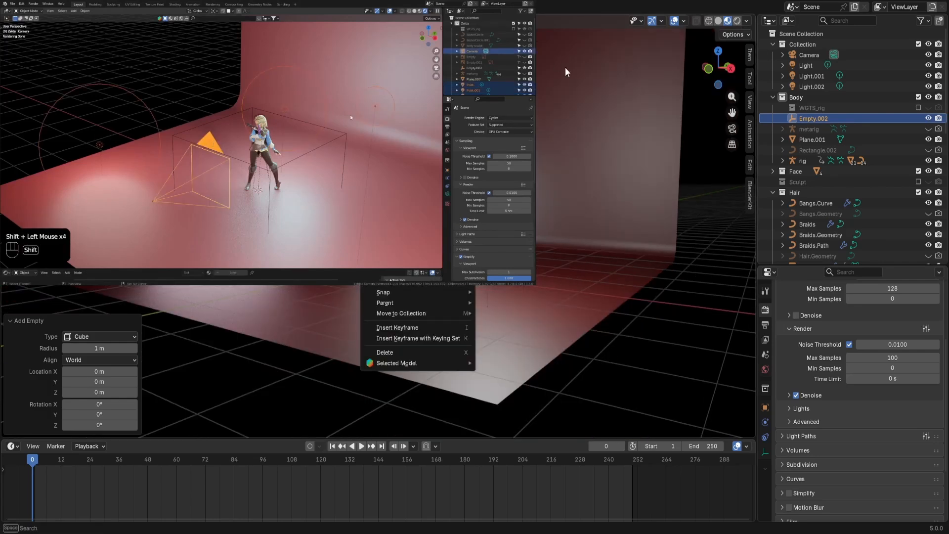
key("s")
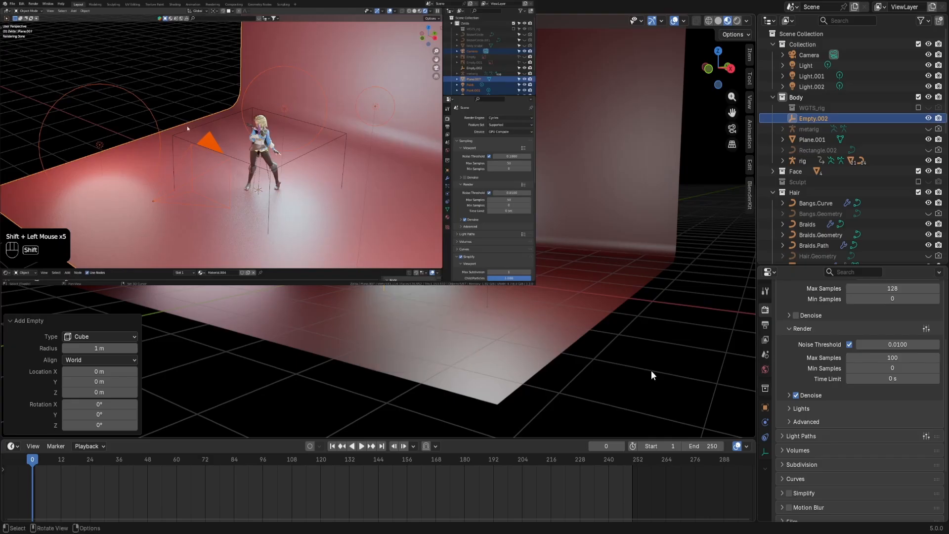
left_click(499, 342)
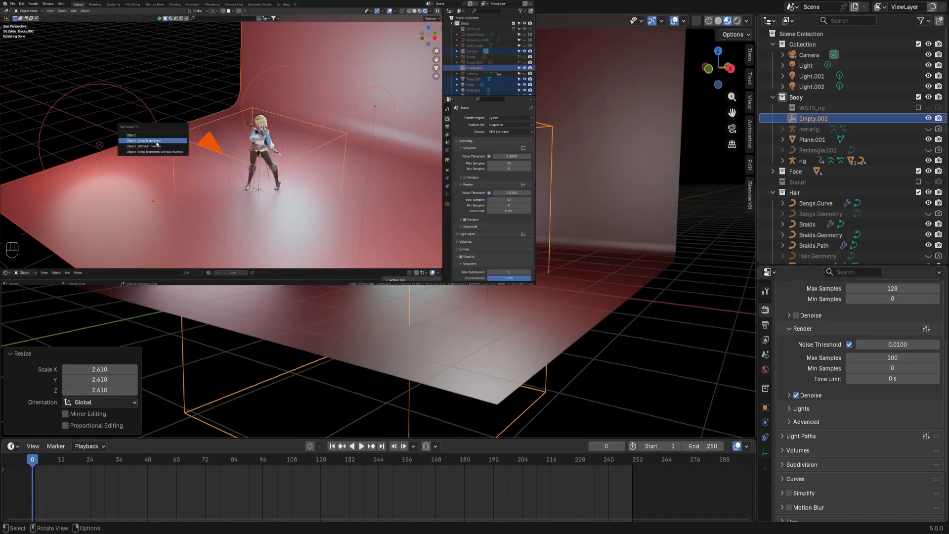
Parent the backdrop plane, the three lights and the camera to the cube empty with Object (Keep Transform).
left_click(585, 266)
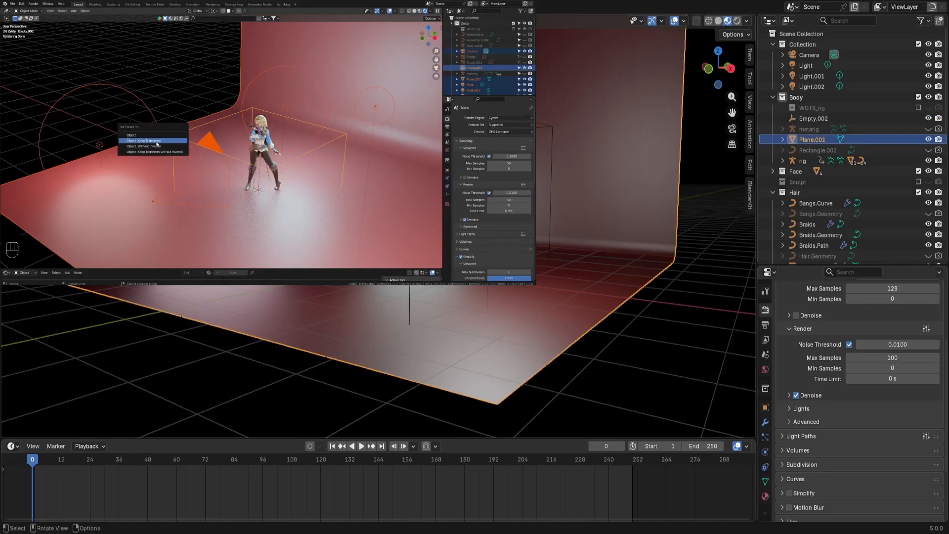
scroll(377, 225, "up", 4)
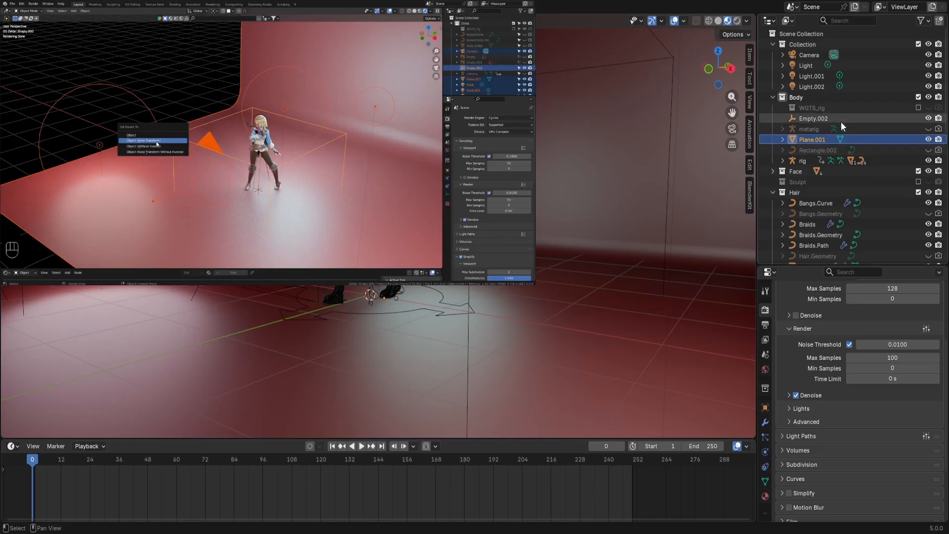
left_click(810, 87, "shift")
left_click(811, 78, "shift")
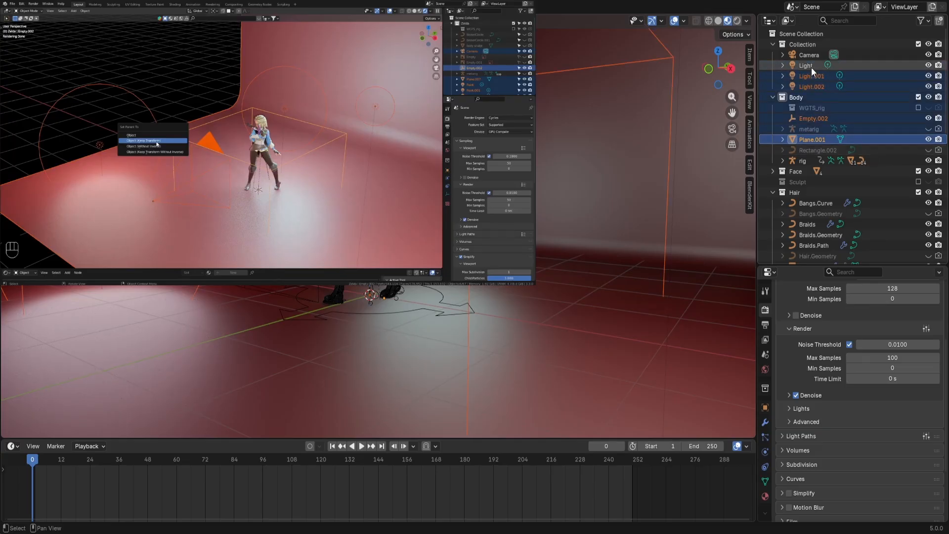
left_click(810, 67, "shift")
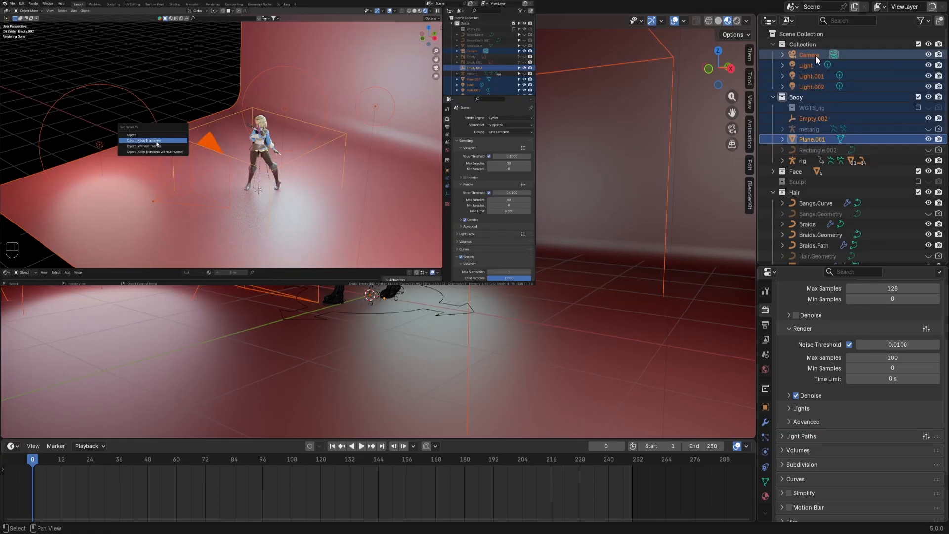
left_click(670, 177, "shift")
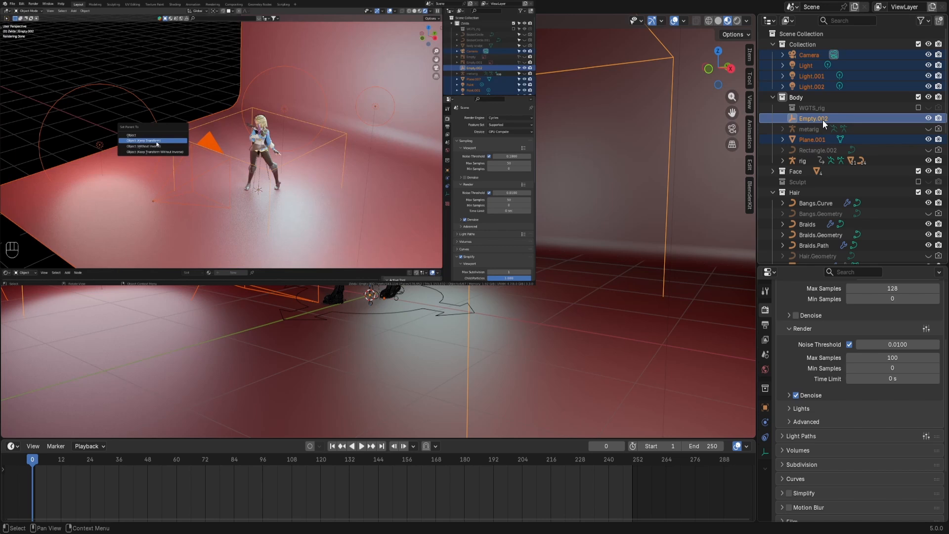
scroll(559, 179, "down", 5)
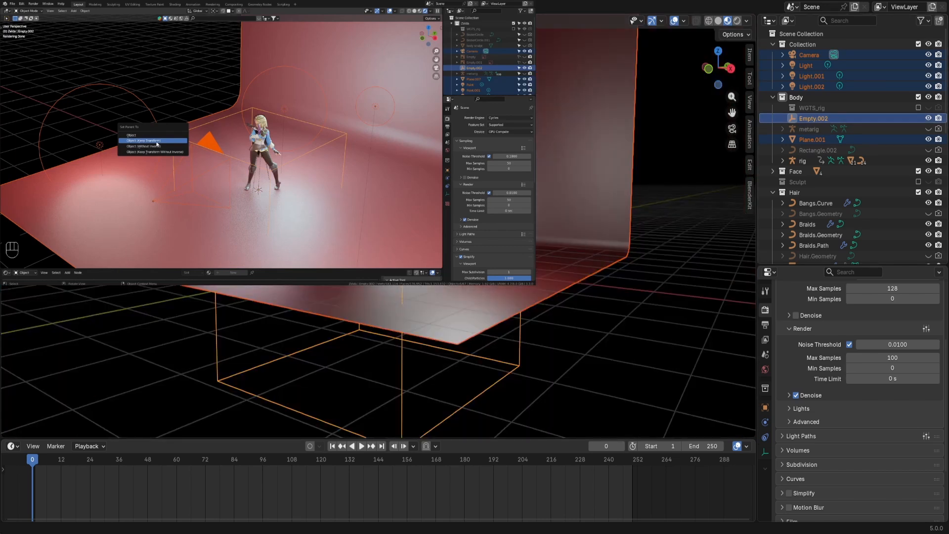
left_click(157, 141)
right_click(600, 168)
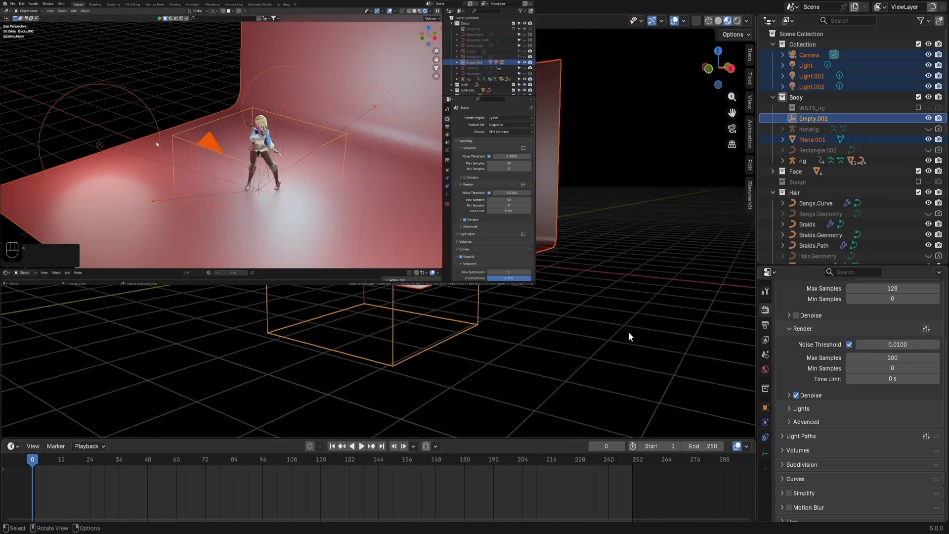
scroll(612, 311, "up", 3)
key("ctrl+p")
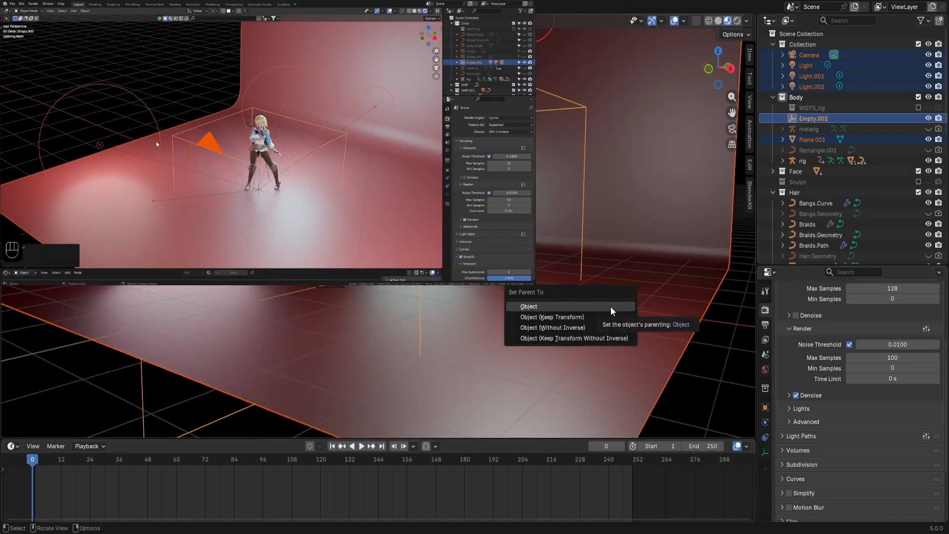
left_click(600, 319)
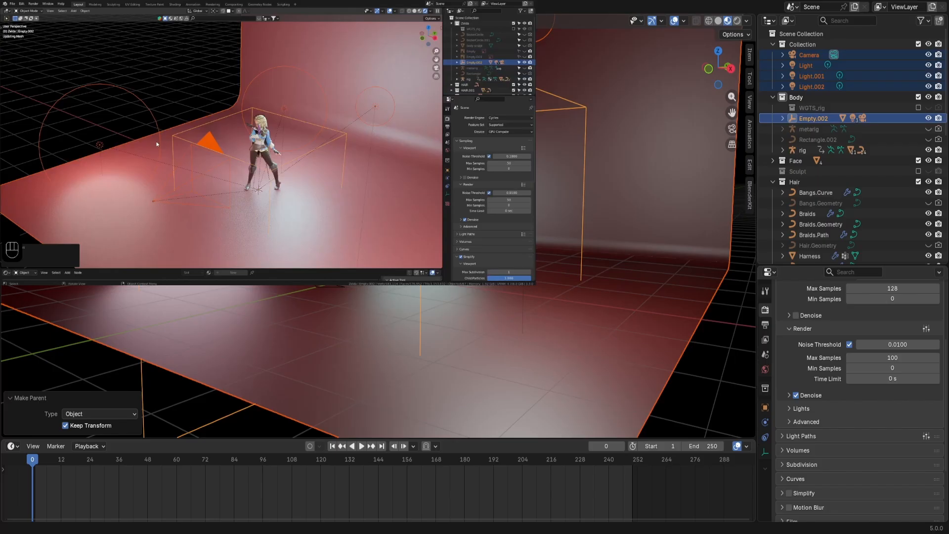
Select the cube empty, rotate it about the Z axis to test the parented setup, and undo the rotation.
left_click(152, 109)
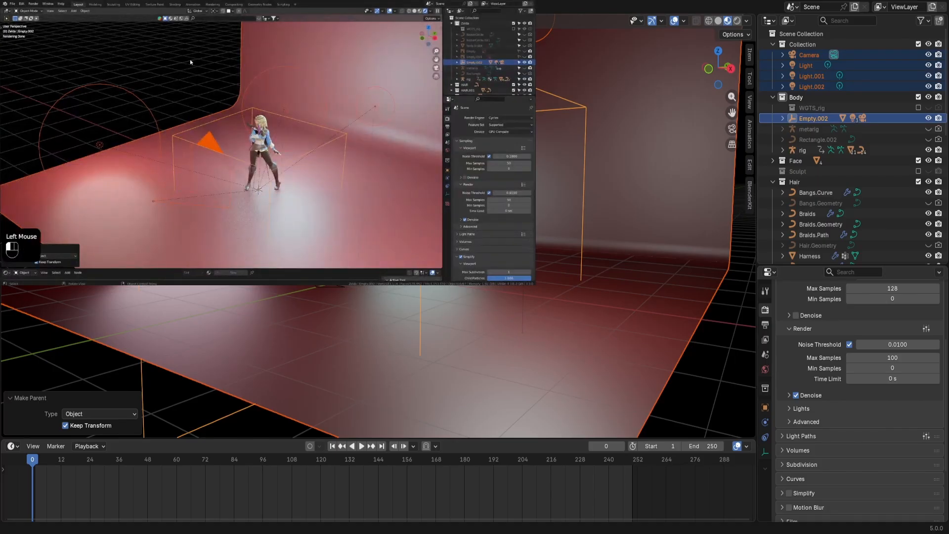
left_click(224, 116)
key("r")
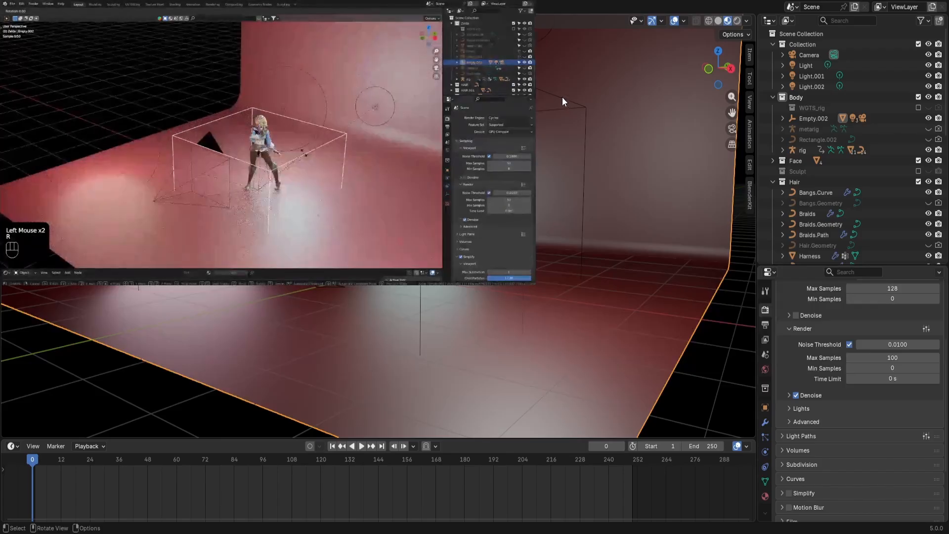
left_click(562, 98)
key("r")
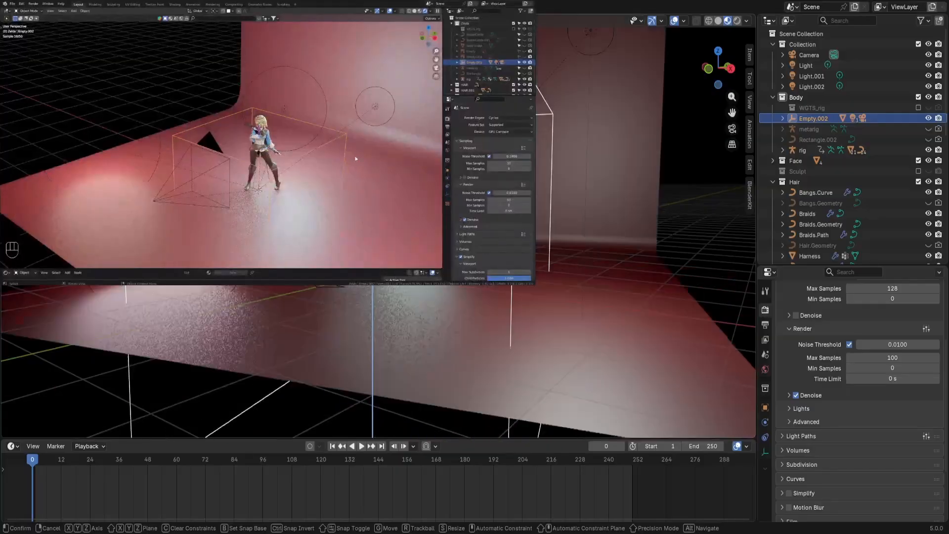
left_click(461, 283)
key("ctrl+z")
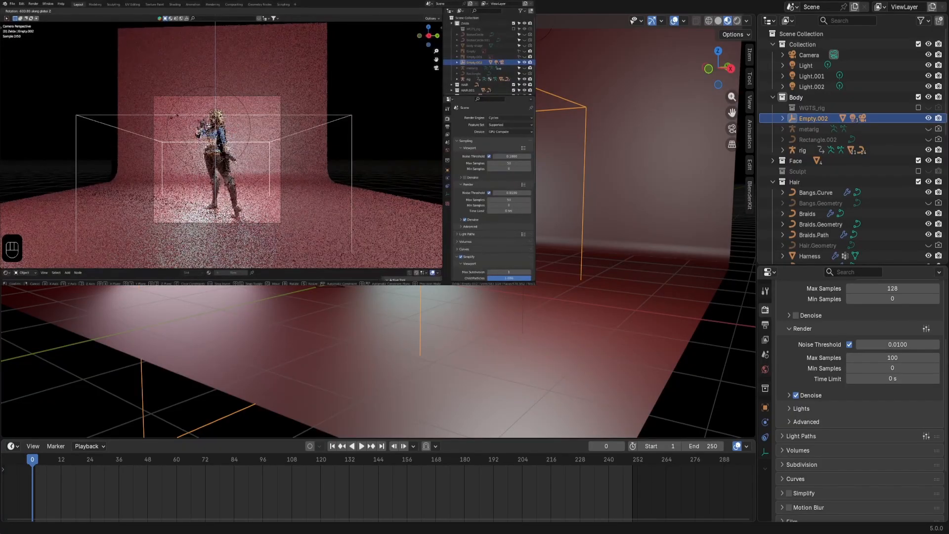
Through the camera with overlays hidden, try rotating the empty about Z to preview other character angles, and undo the rotation.
right_click(676, 220)
key("KP_0")
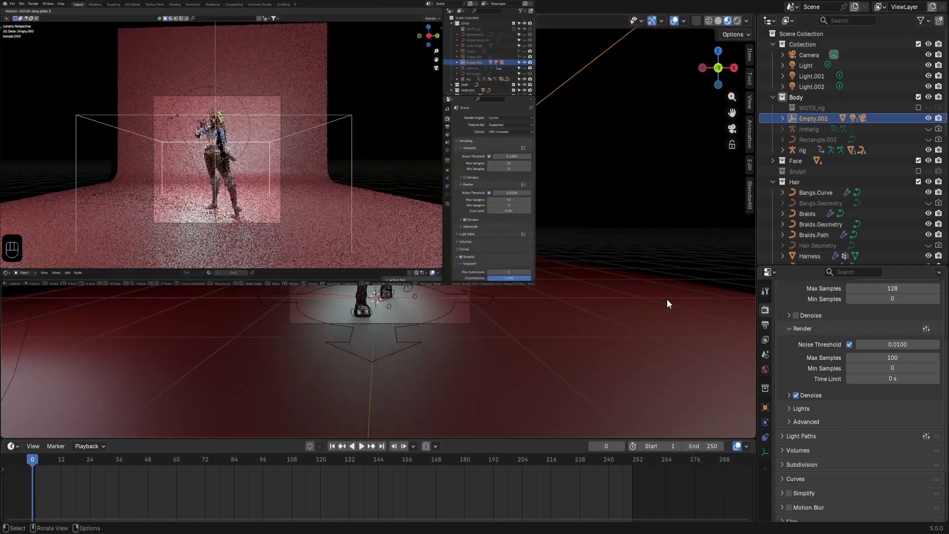
scroll(642, 281, "up", 5)
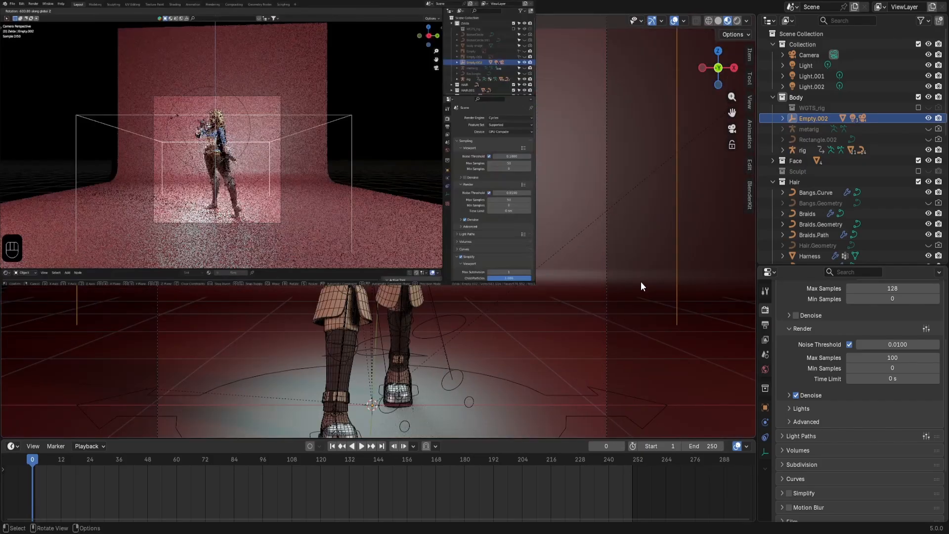
scroll(640, 282, "down", 3)
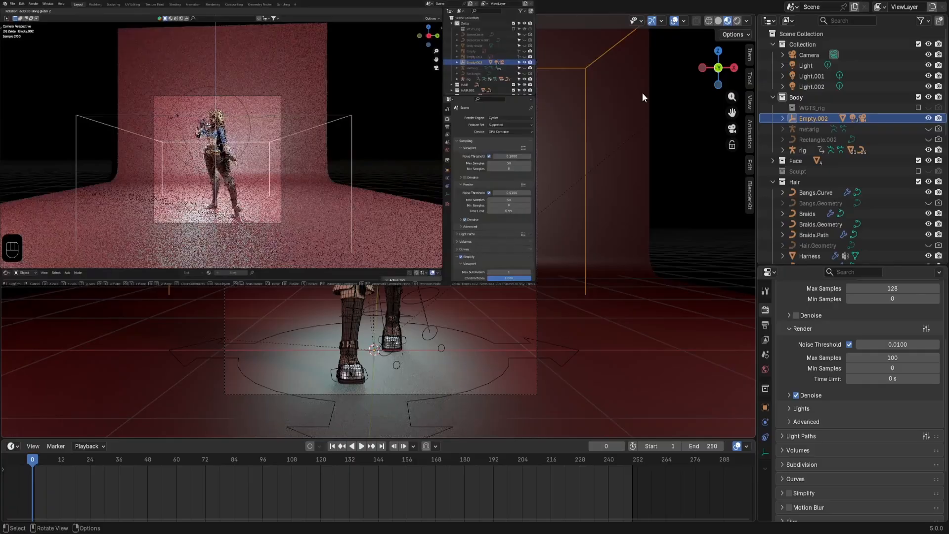
left_click(673, 20)
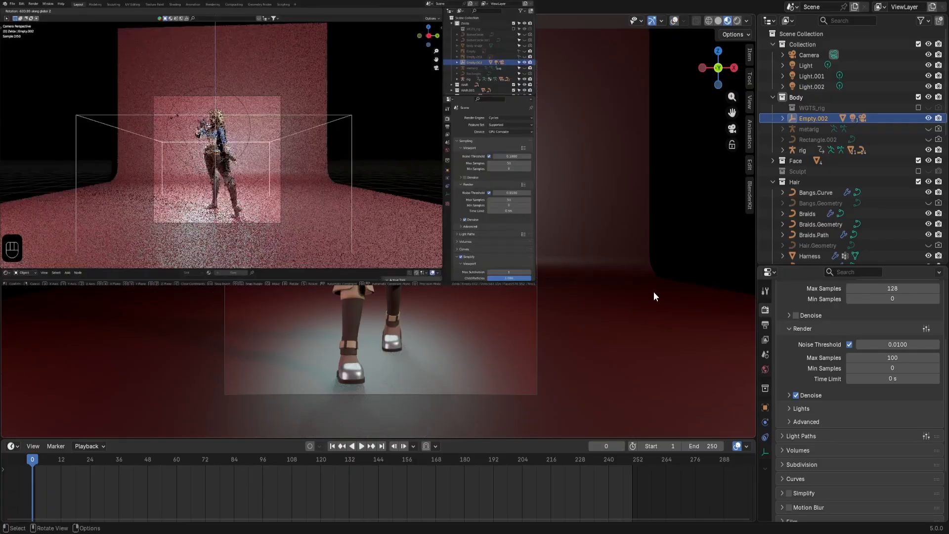
key("r")
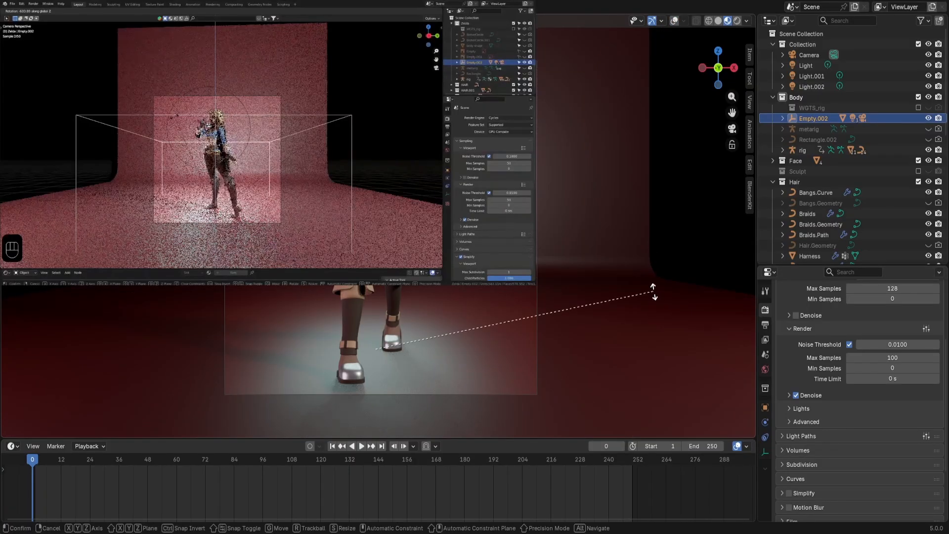
key("z")
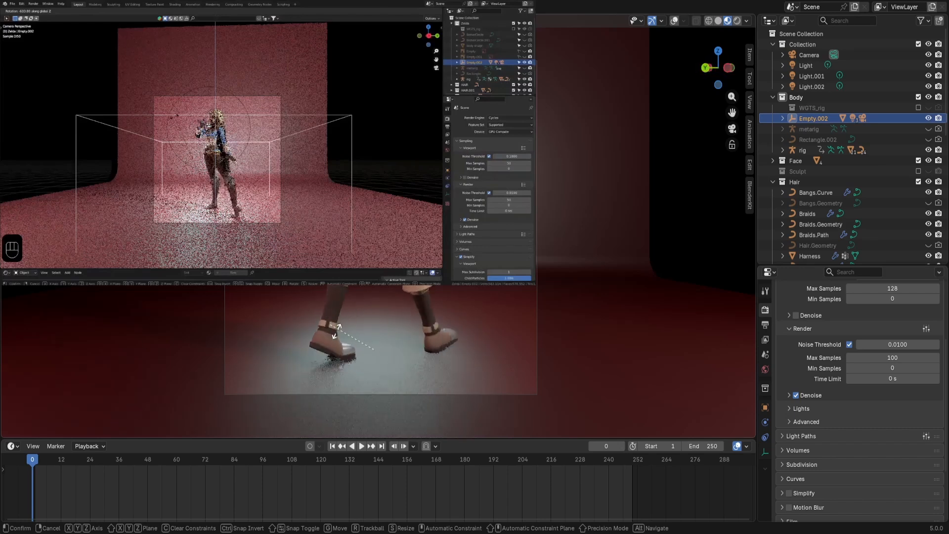
left_click(408, 287)
key("ctrl+z")
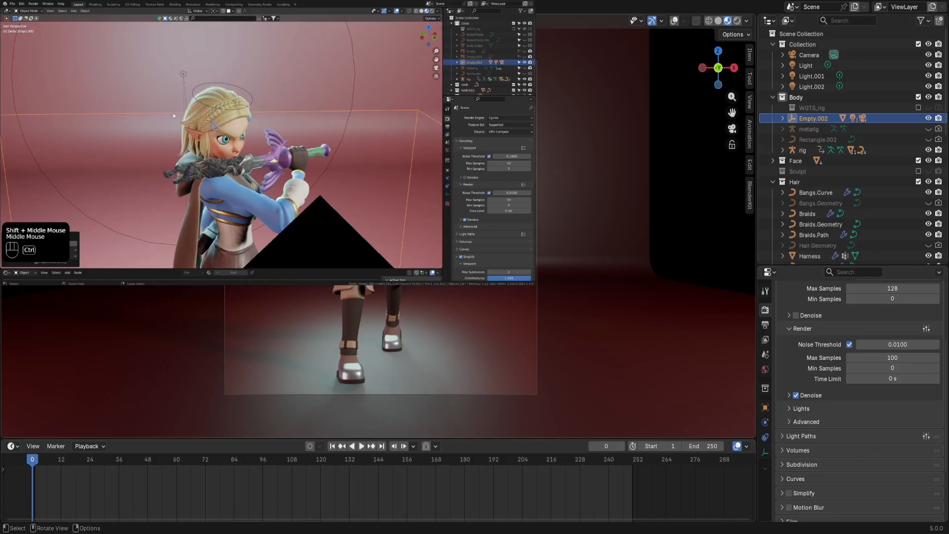
Show the viewport overlays outside the camera view and rotate the cube empty about -43.1° around the global Z axis.
middle_click_drag(378, 198, 423, 235)
scroll(423, 234, "down", 3)
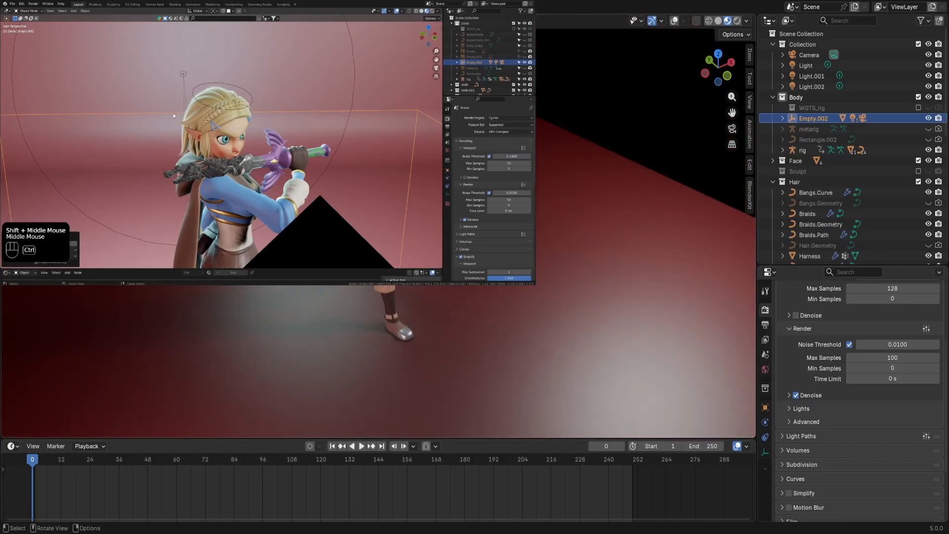
scroll(423, 234, "up", 2)
left_click(674, 21)
scroll(494, 173, "down", 3)
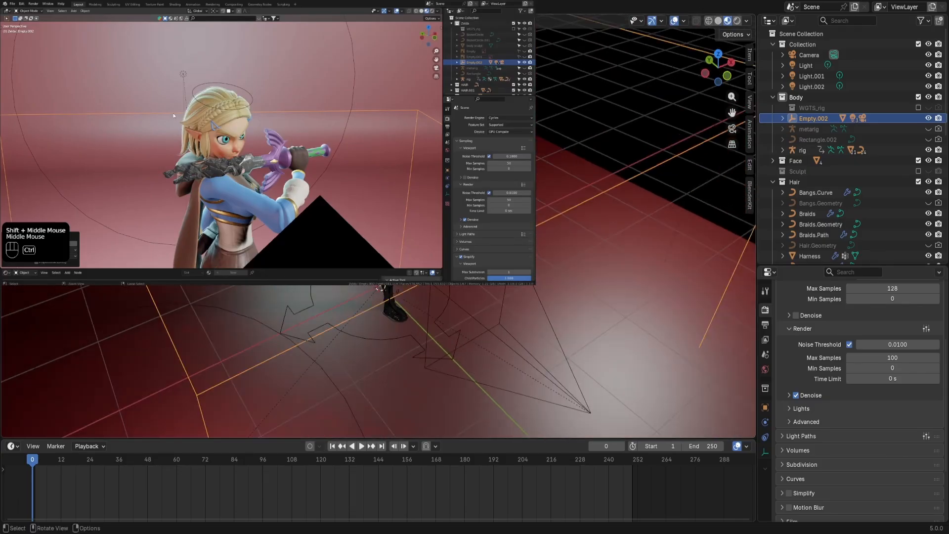
middle_click_drag(378, 287, 380, 316)
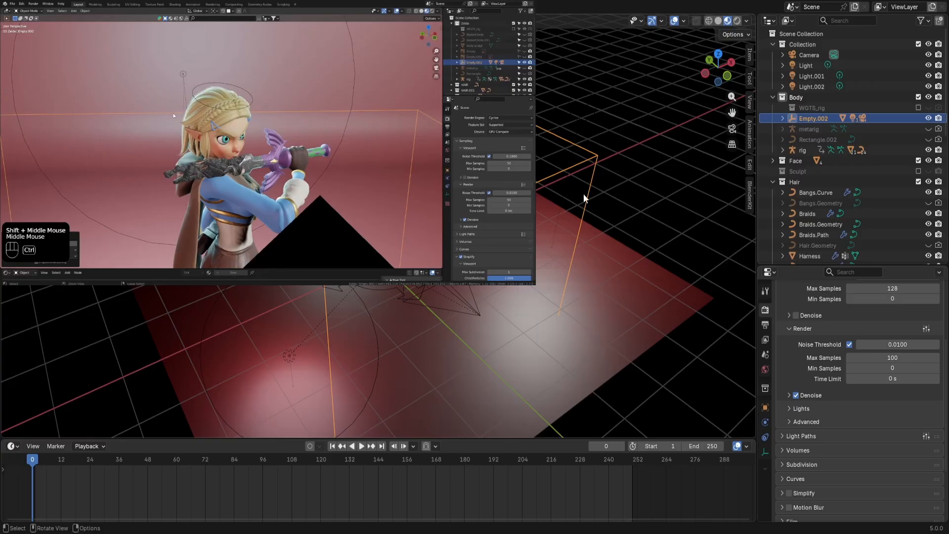
key("r")
key("z")
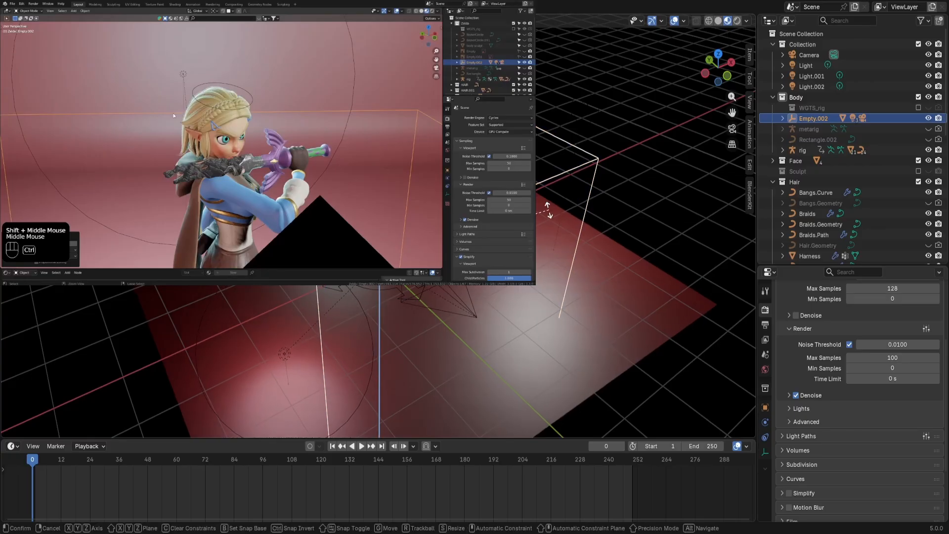
left_click(419, 287)
Examine the character's torso, collar and face up close under the rotated lighting setup.
scroll(421, 237, "up", 7)
middle_click_drag(438, 173, 435, 298, "shift")
scroll(440, 326, "up", 5)
scroll(435, 298, "down", 2)
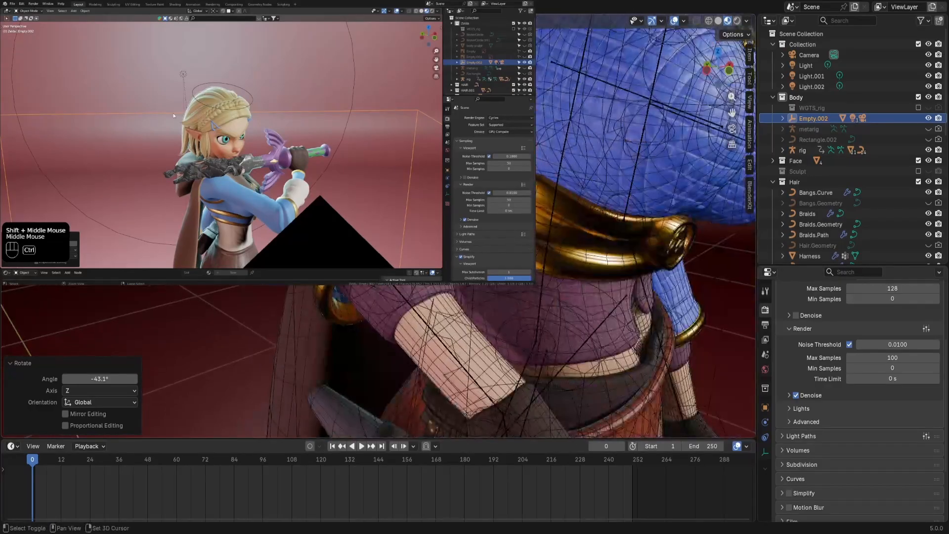
scroll(434, 299, "up", 2)
middle_click_drag(437, 217, 381, 372, "shift")
scroll(380, 372, "up", 2)
scroll(389, 364, "down", 3)
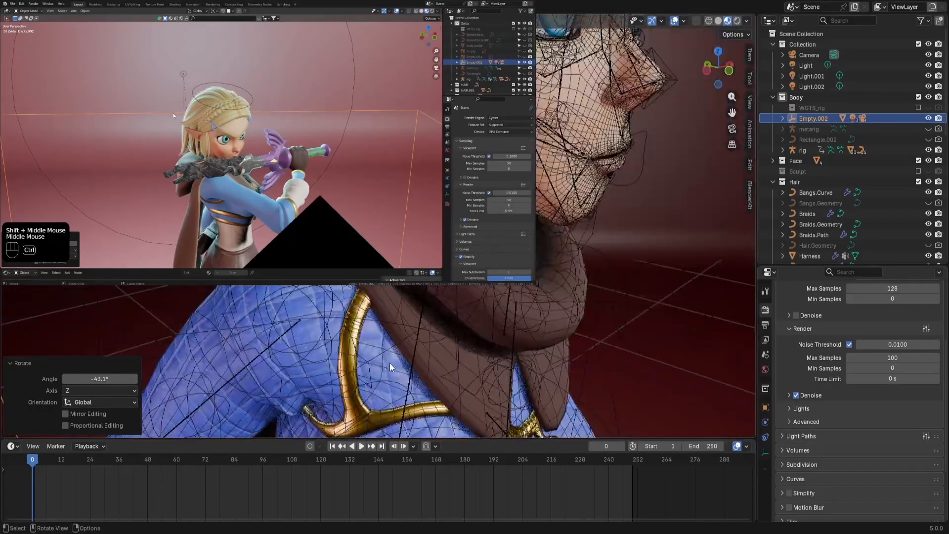
scroll(390, 365, "up", 2)
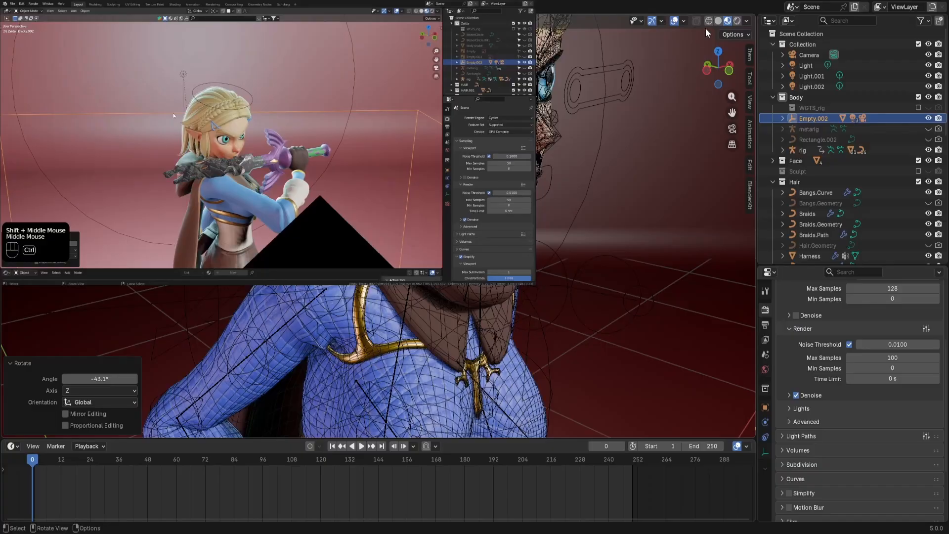
Hide the viewport overlays and examine the character's torso, collar, face and the cape on the back.
left_click(675, 22)
scroll(586, 112, "down", 6)
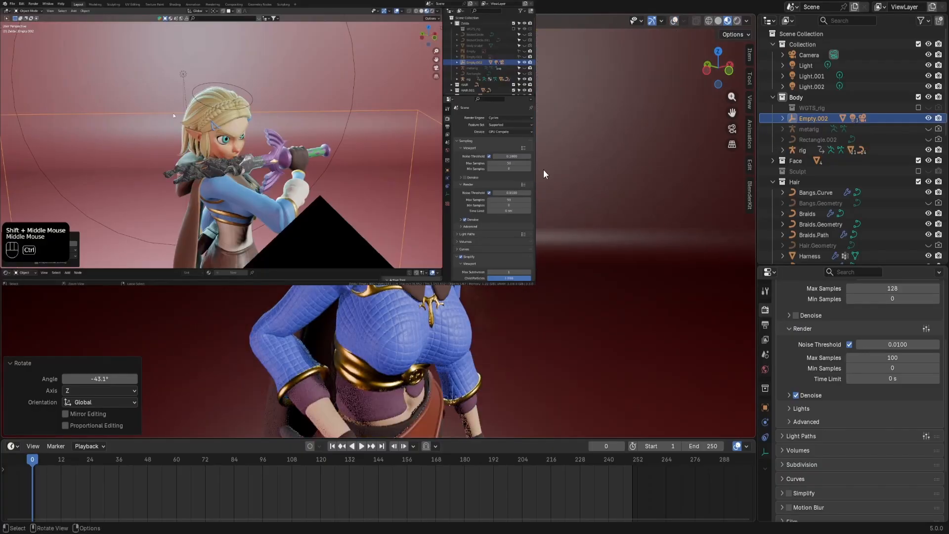
middle_click_drag(586, 112, 588, 354)
scroll(542, 190, "up", 3)
scroll(588, 353, "up", 5)
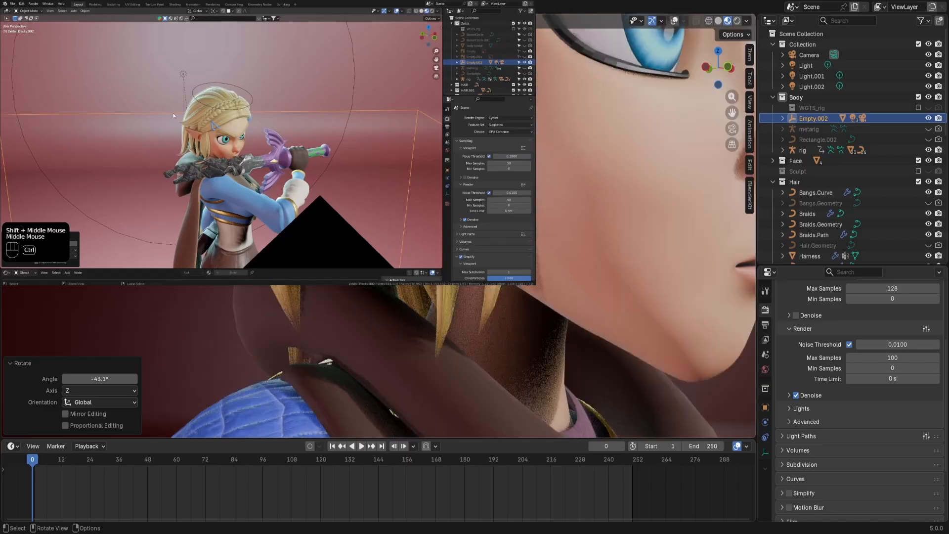
scroll(588, 353, "down", 5)
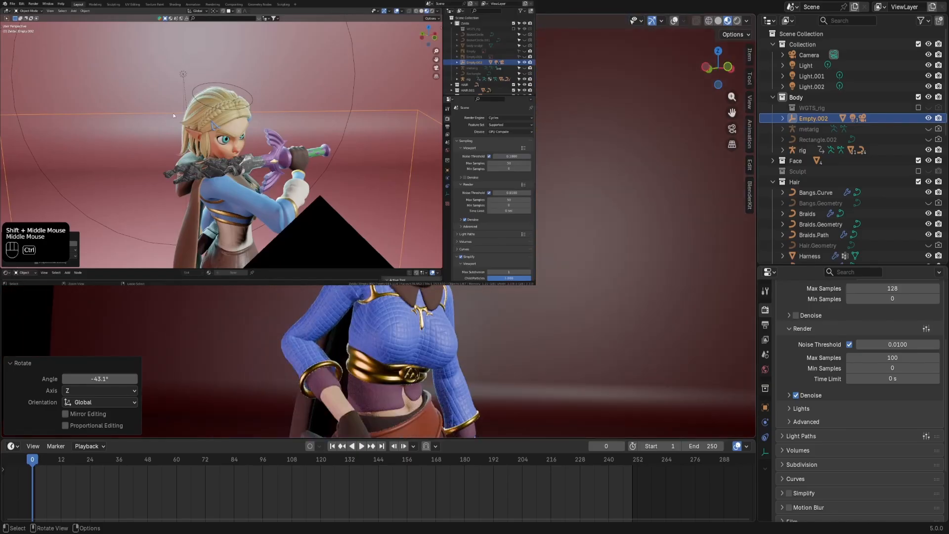
scroll(588, 353, "up", 5)
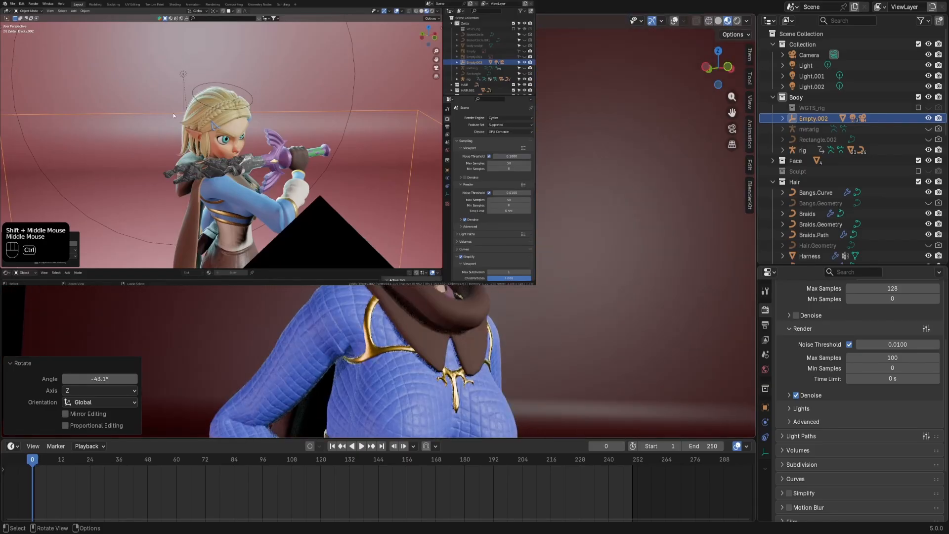
middle_click_drag(588, 353, 666, 252)
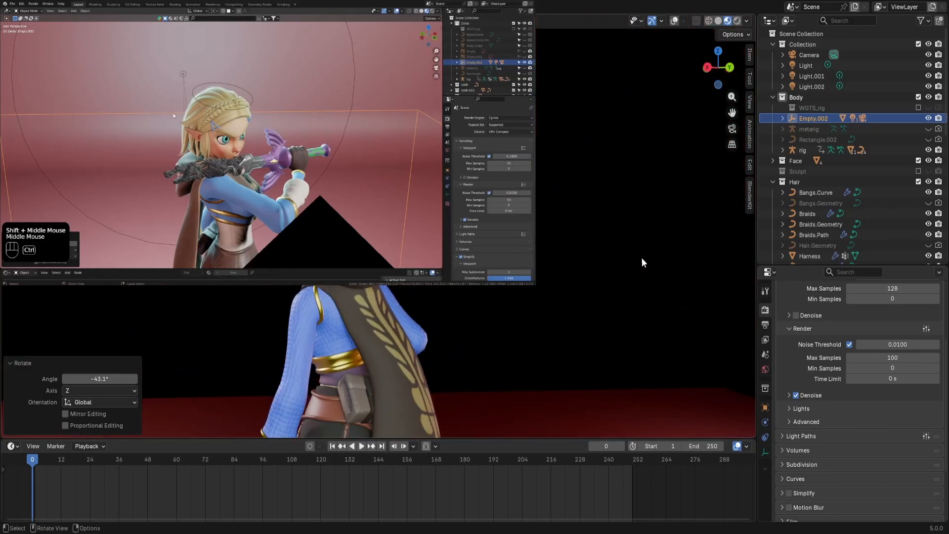
scroll(363, 316, "up", 3)
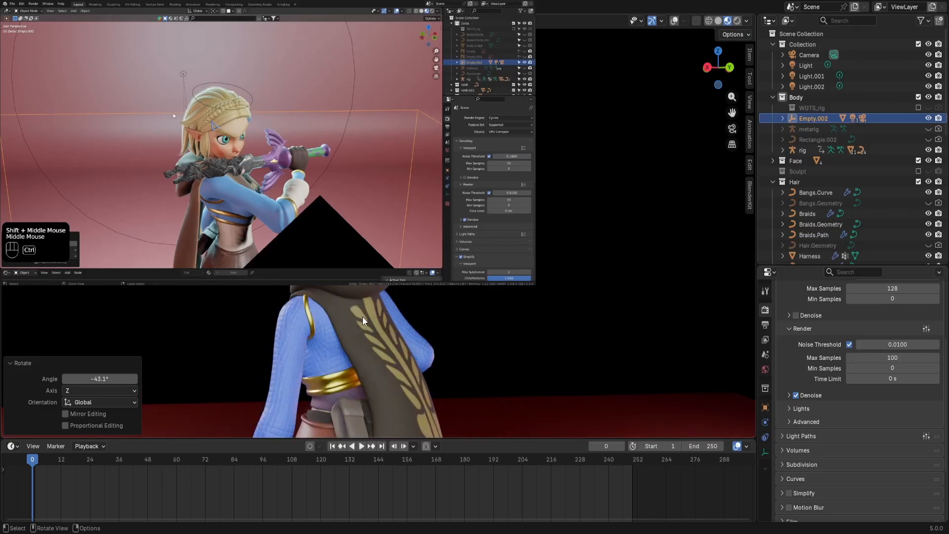
Examine the gloved hand on the scabbard, the belt pouch, the lower cloth and the boots from several sides.
middle_click_drag(363, 316, 113, 247)
middle_click_drag(207, 247, 399, 315)
scroll(421, 290, "down", 4)
scroll(398, 315, "up", 2)
scroll(399, 314, "up", 2)
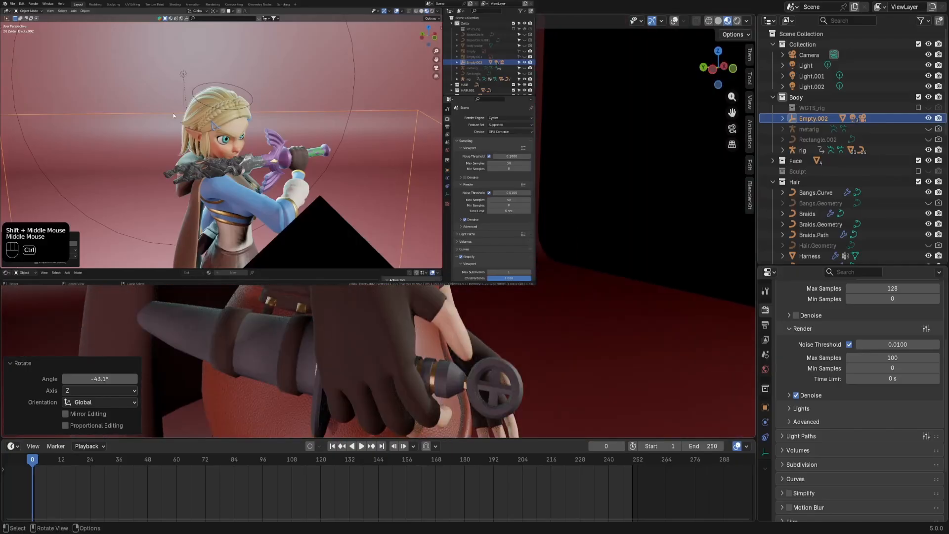
scroll(399, 262, "down", 3)
middle_click_drag(399, 212, 409, 266)
scroll(408, 247, "down", 3)
middle_click_drag(408, 210, 402, 276, "shift")
scroll(401, 269, "up", 5)
scroll(401, 269, "down", 1)
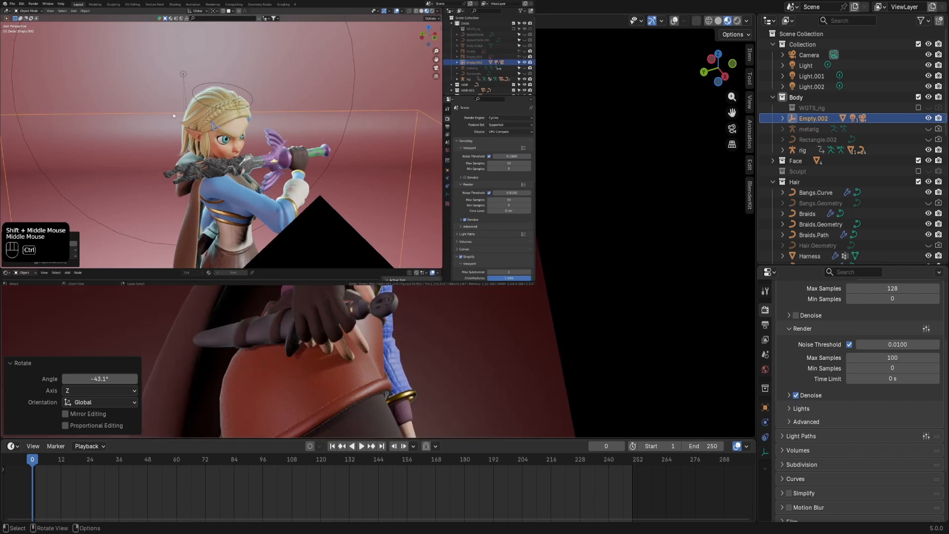
middle_click_drag(403, 277, 529, 283)
middle_click_drag(279, 271, 304, 273)
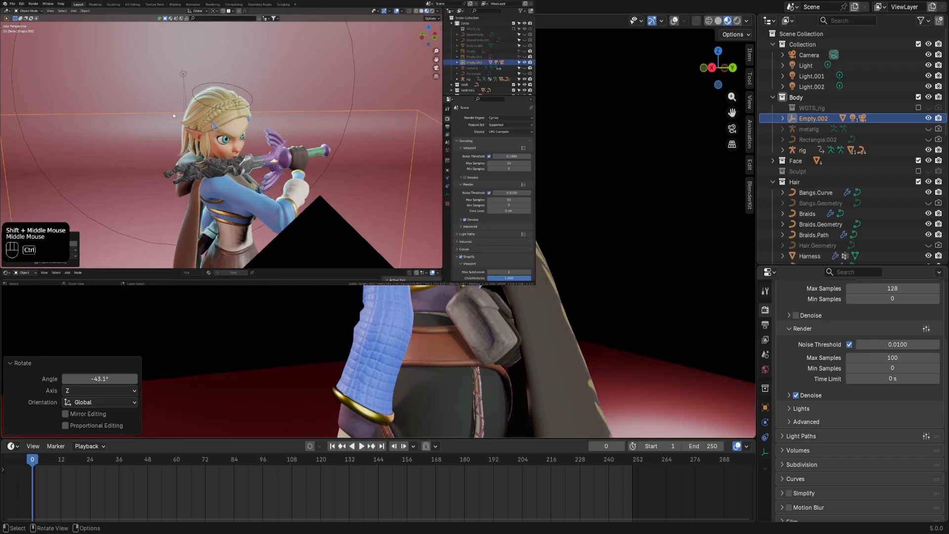
scroll(308, 286, "down", 4)
scroll(334, 303, "down", 5)
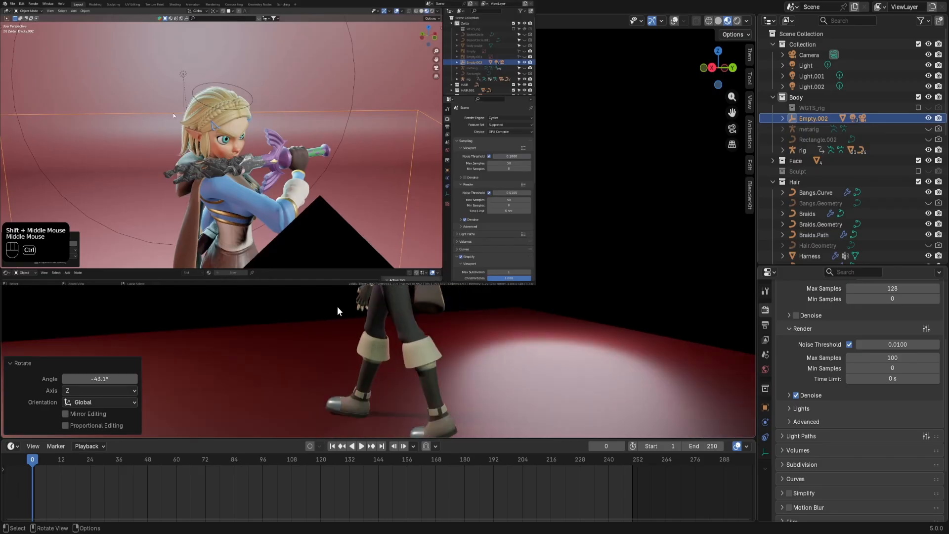
scroll(388, 348, "up", 1)
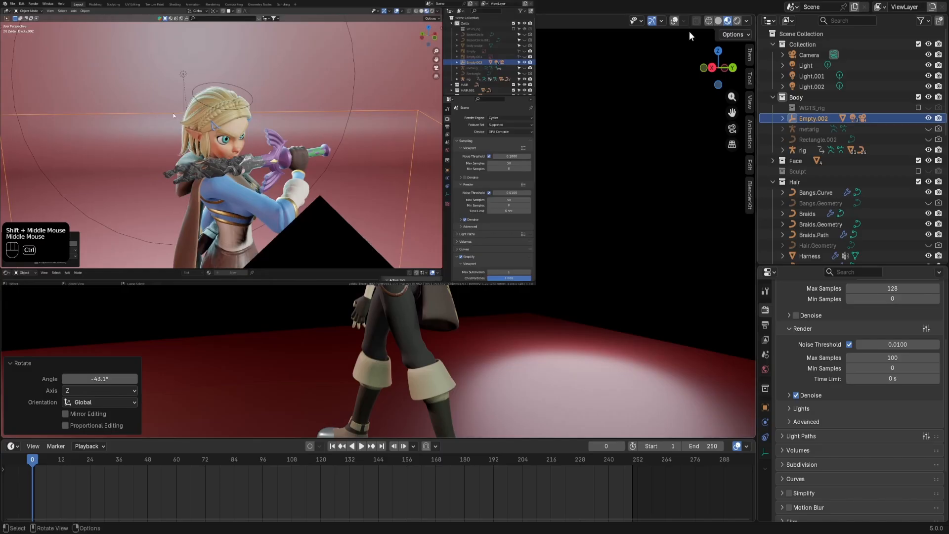
Show the overlays, put the rig in Pose Mode and move the forward leg's knee control about 0.002, -0.059, -0.015 m in X, Y, Z.
left_click(675, 20)
left_click(381, 289)
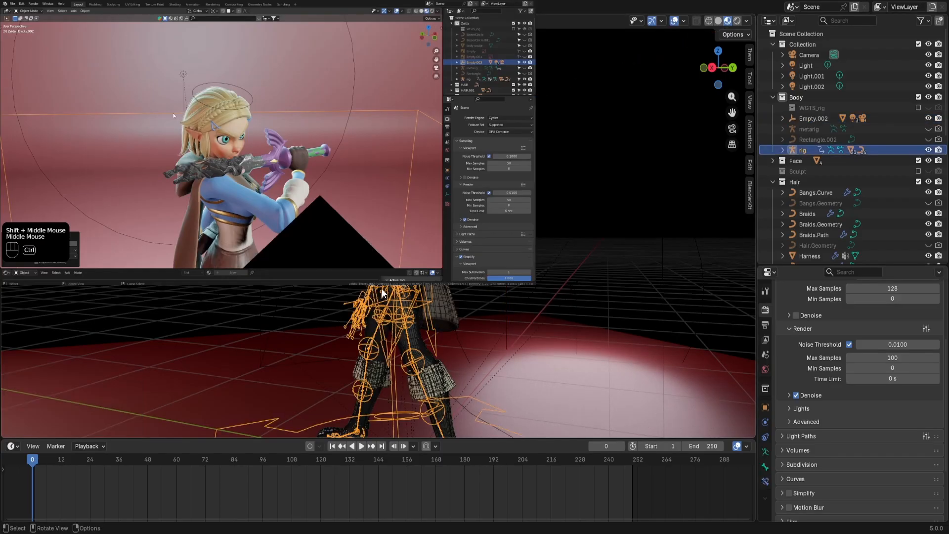
middle_click_drag(382, 288, 412, 284)
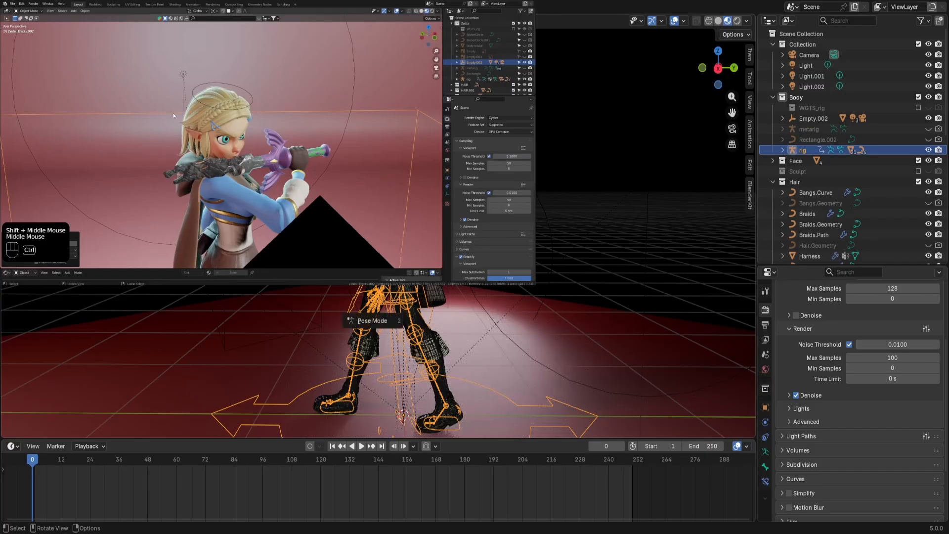
key("ctrl+Tab")
scroll(361, 337, "up", 3)
middle_click_drag(361, 336, 346, 203, "shift")
scroll(347, 203, "up", 2)
key("g")
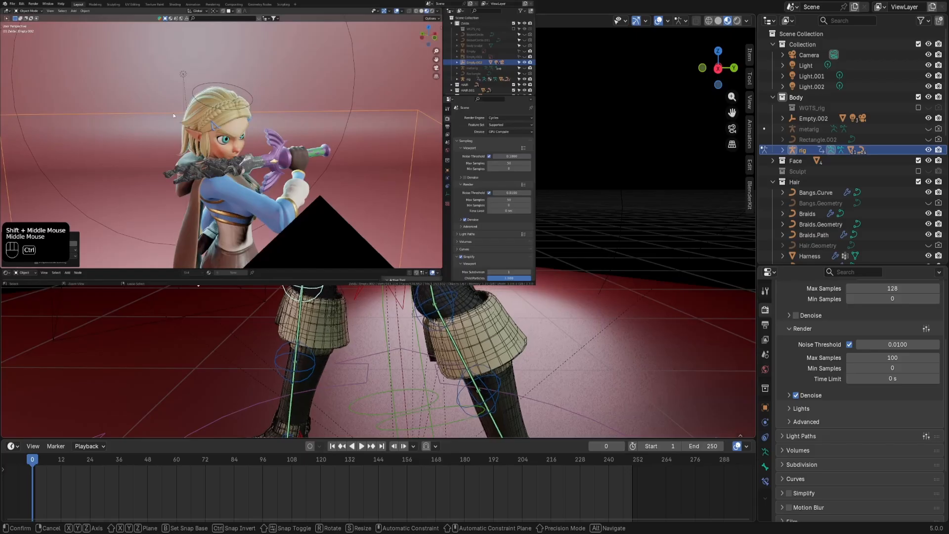
left_click(128, 340)
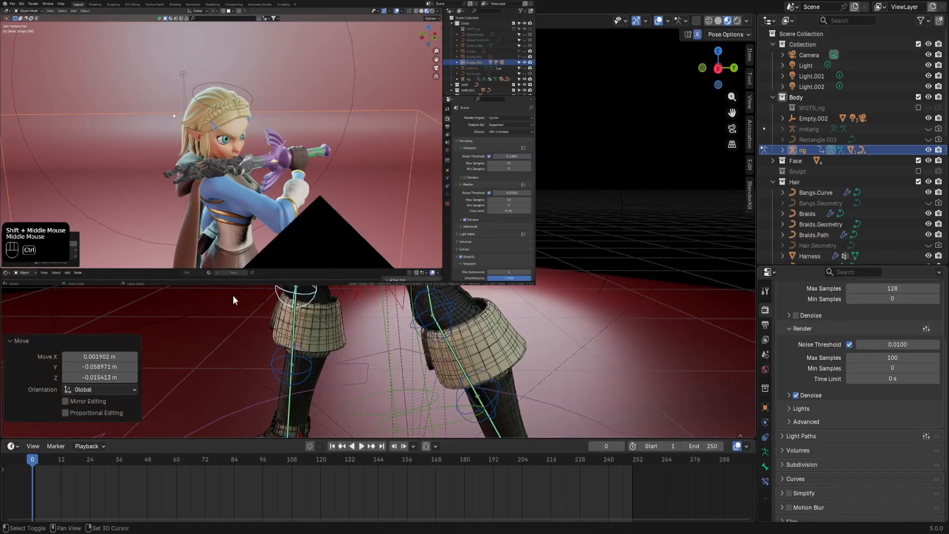
Try moving the leg's knee control in the front view, and undo that move.
scroll(257, 292, "down", 4)
left_click(425, 305)
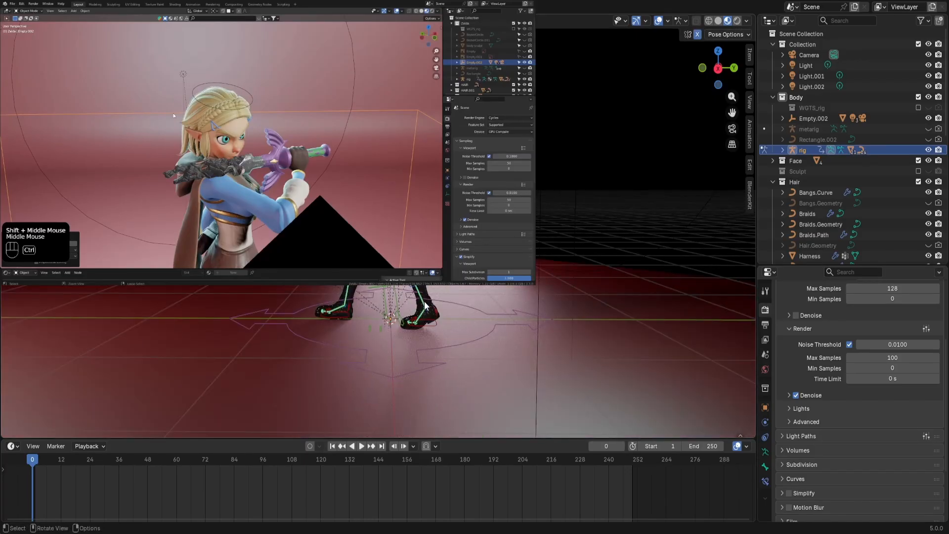
key("KP_1")
scroll(424, 301, "up", 5)
key("g")
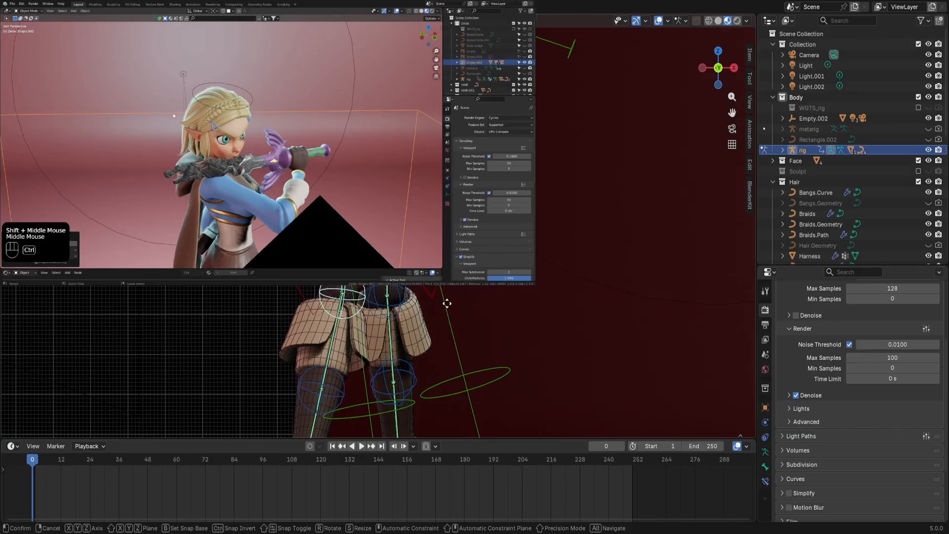
left_click(447, 303)
key("ctrl+z")
Turn off X-axis pose mirroring and move the forward knee control about -0.022 m in Y and 0.003 m in Z in side view.
middle_click_drag(329, 286, 445, 302)
scroll(444, 301, "up", 4)
key("KP_1")
key("KP_3")
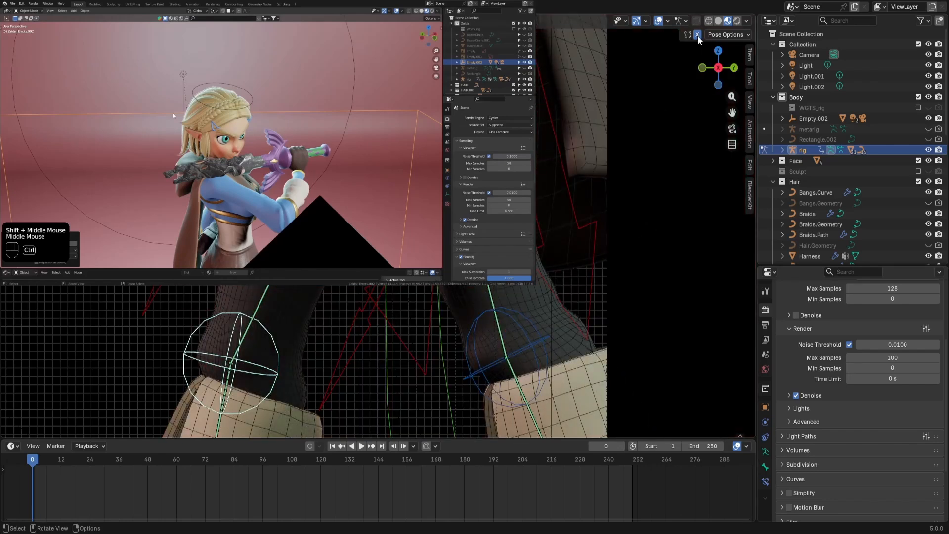
scroll(418, 287, "down", 2)
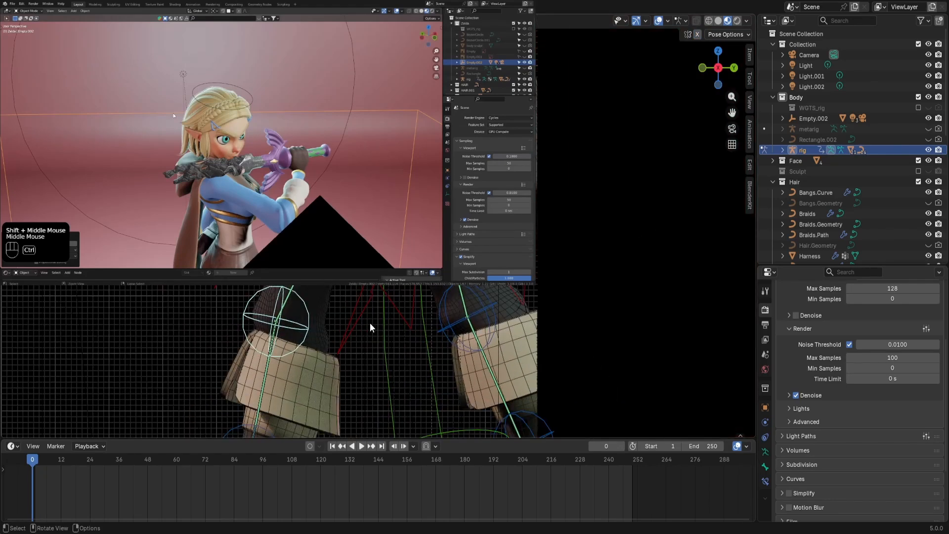
key("g")
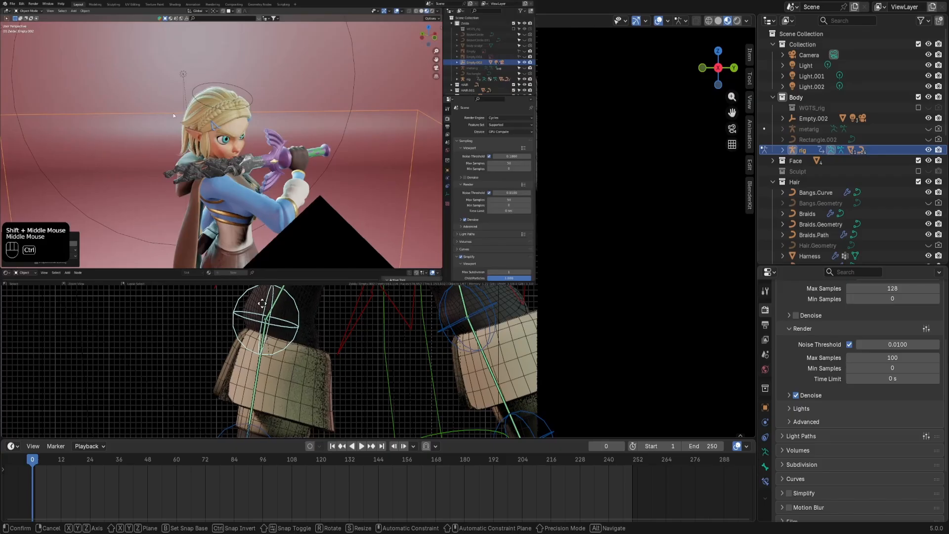
left_click(252, 304)
Readjust the forward leg's pose slightly in the side view, undoing the first placement and moving the control again.
scroll(252, 304, "down", 6)
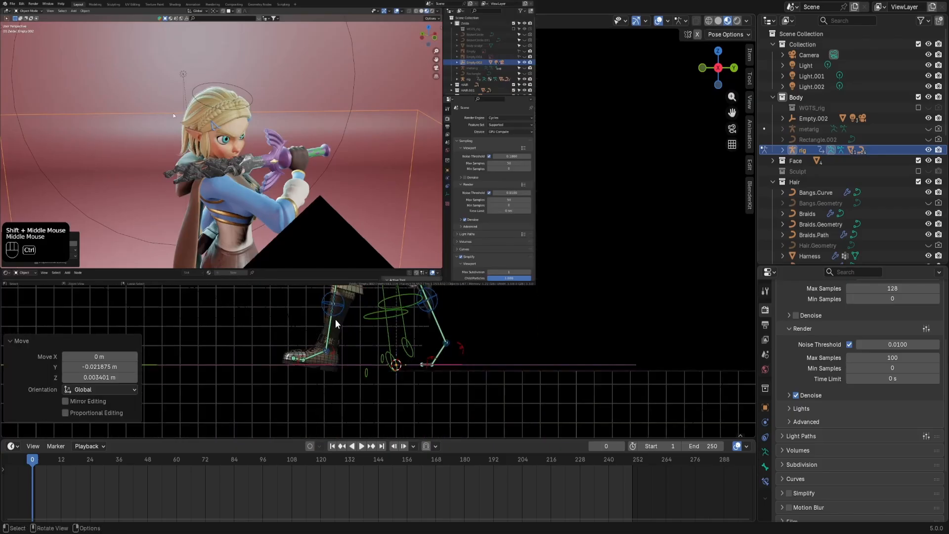
scroll(337, 321, "up", 2)
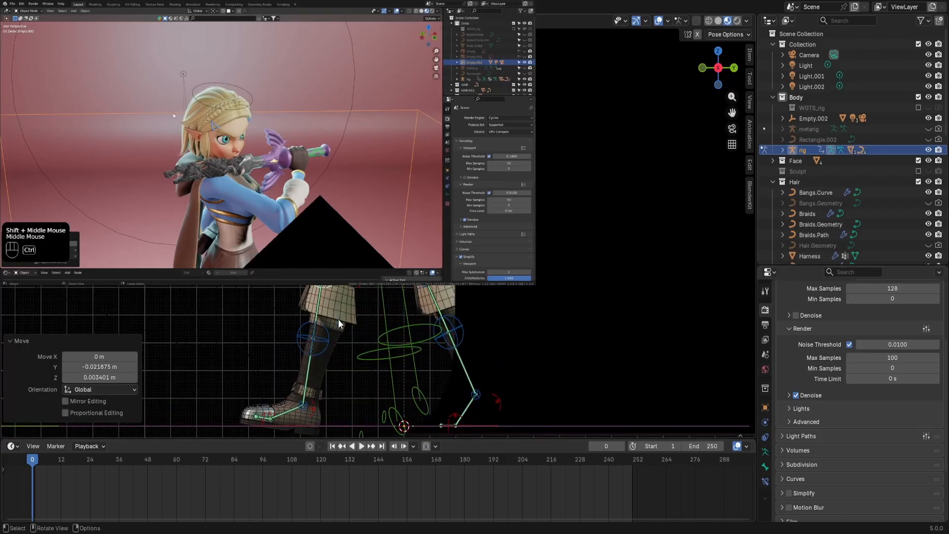
left_click(340, 318)
key("g")
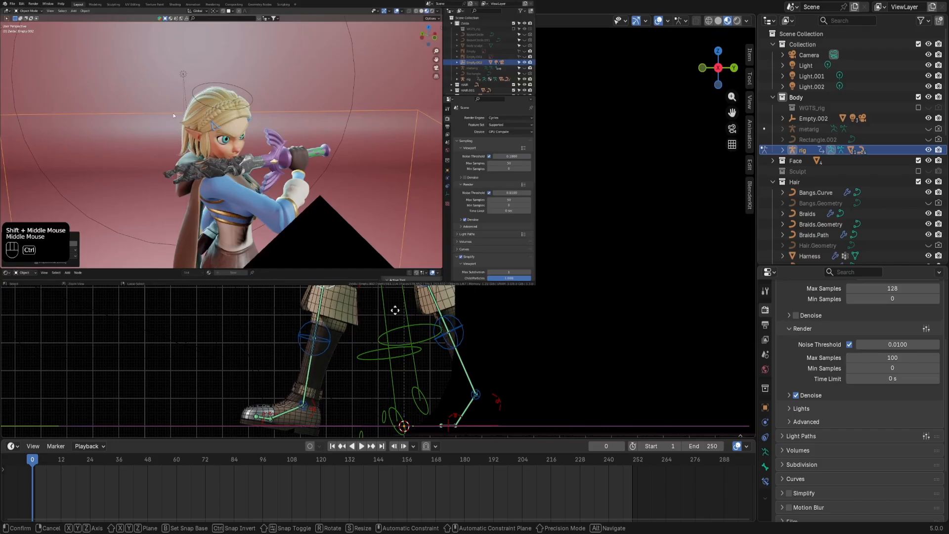
left_click(342, 300)
key("ctrl+z")
key("g")
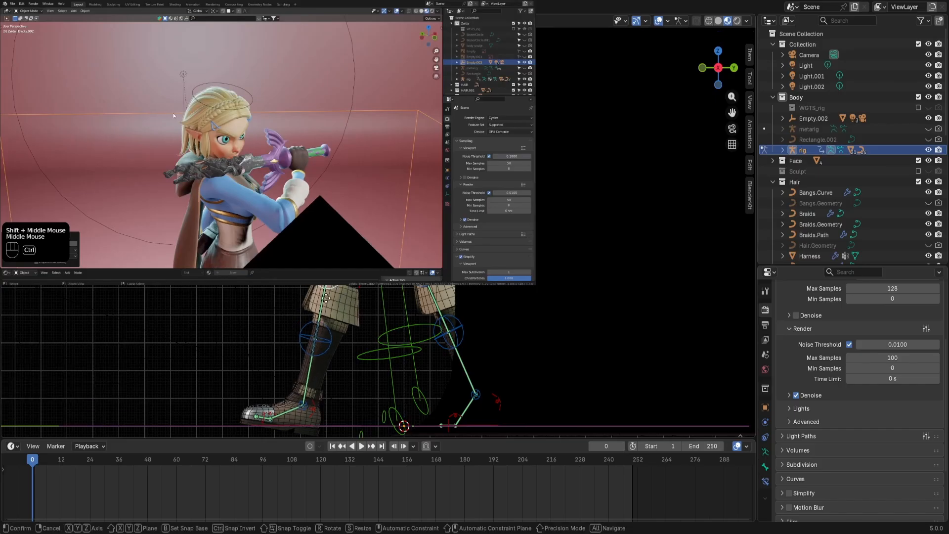
left_click(319, 294)
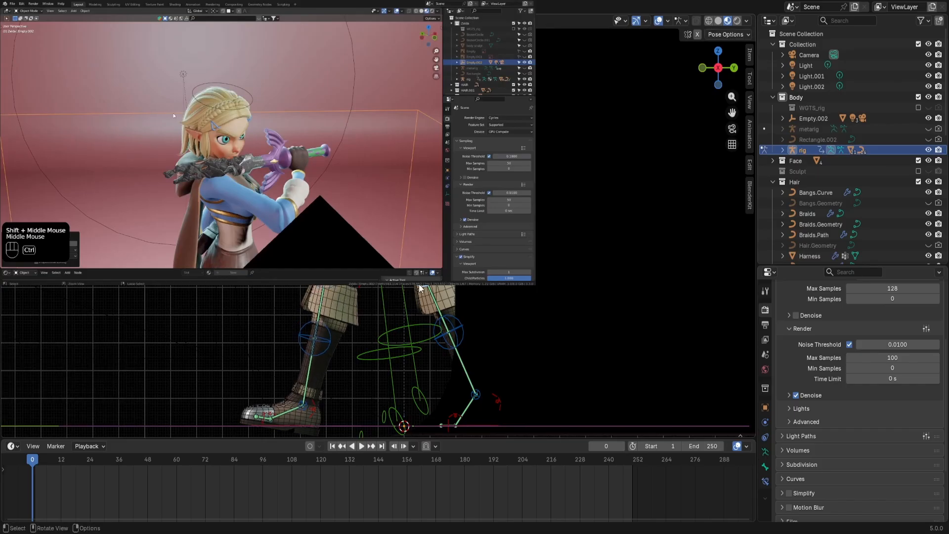
Try another move of the selected pose control in the side view.
scroll(419, 285, "down", 6)
scroll(419, 285, "up", 4)
scroll(419, 284, "down", 1)
key("g")
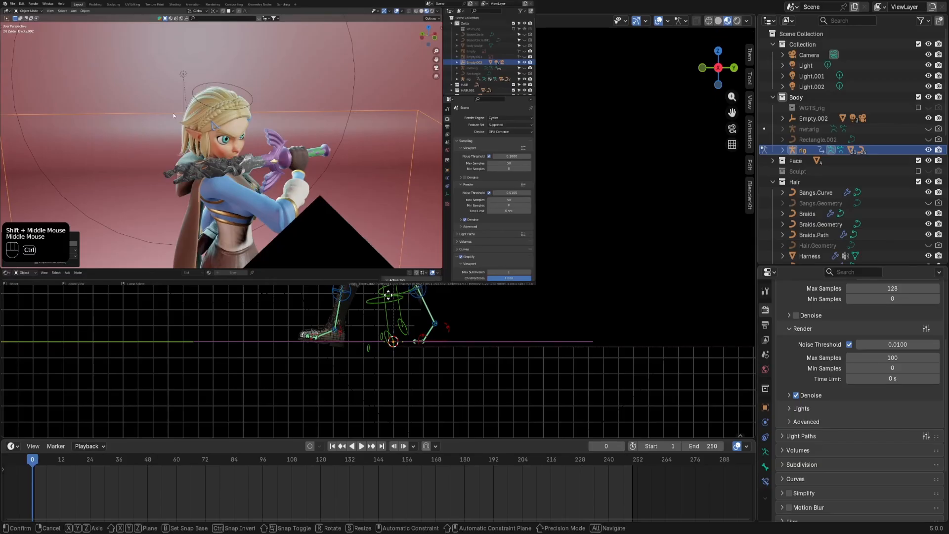
left_click(394, 287)
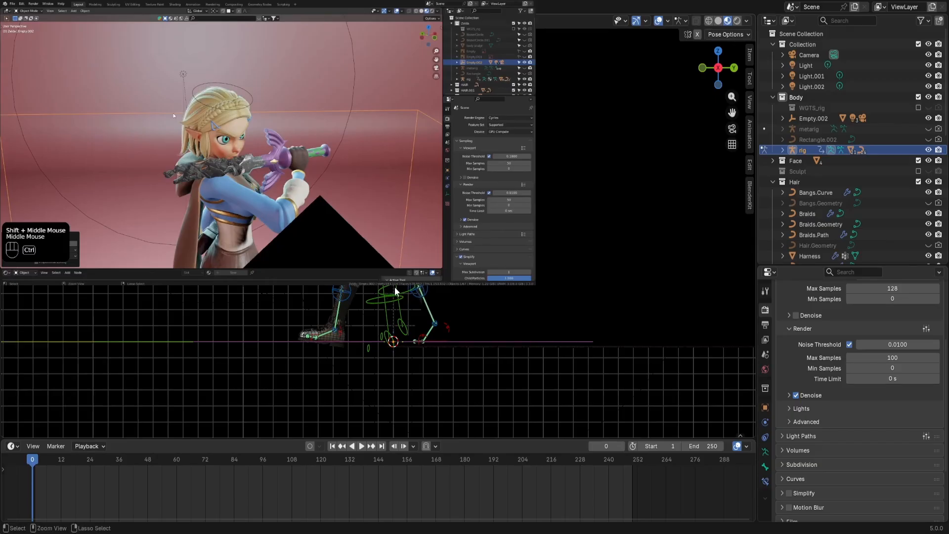
Examine the posed knees, boot cuffs and feet up close in perspective.
scroll(400, 288, "up", 5)
scroll(420, 316, "down", 4)
middle_click_drag(420, 316, 408, 246)
scroll(426, 314, "up", 3)
scroll(446, 307, "up", 1)
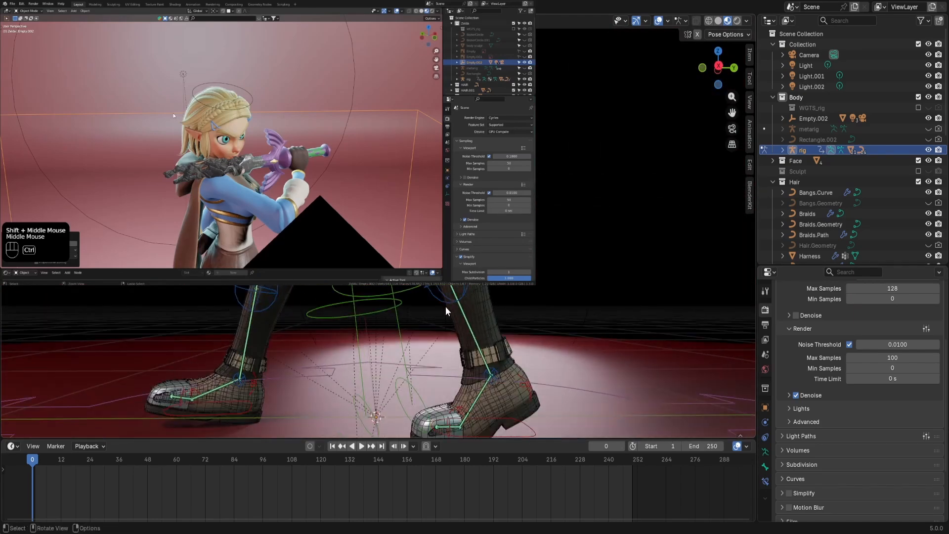
scroll(446, 307, "down", 2)
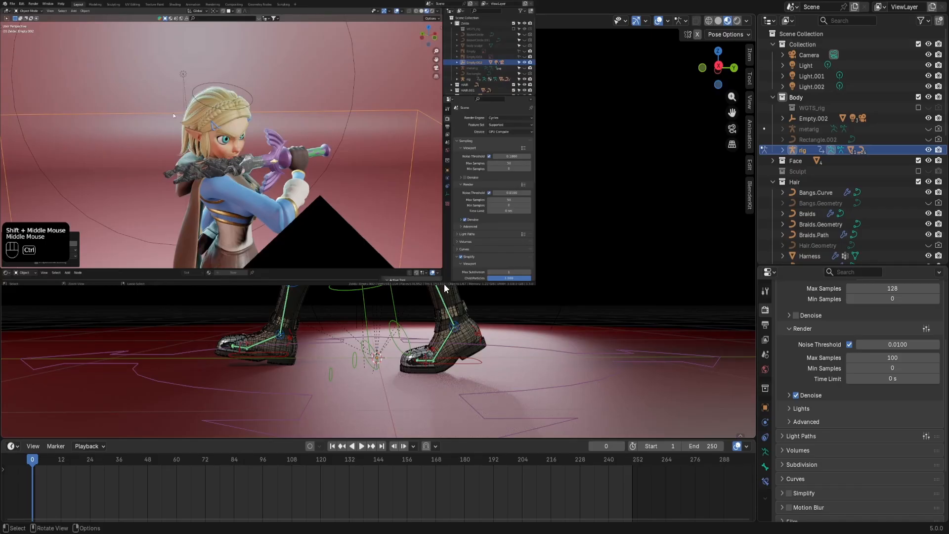
scroll(435, 286, "up", 8)
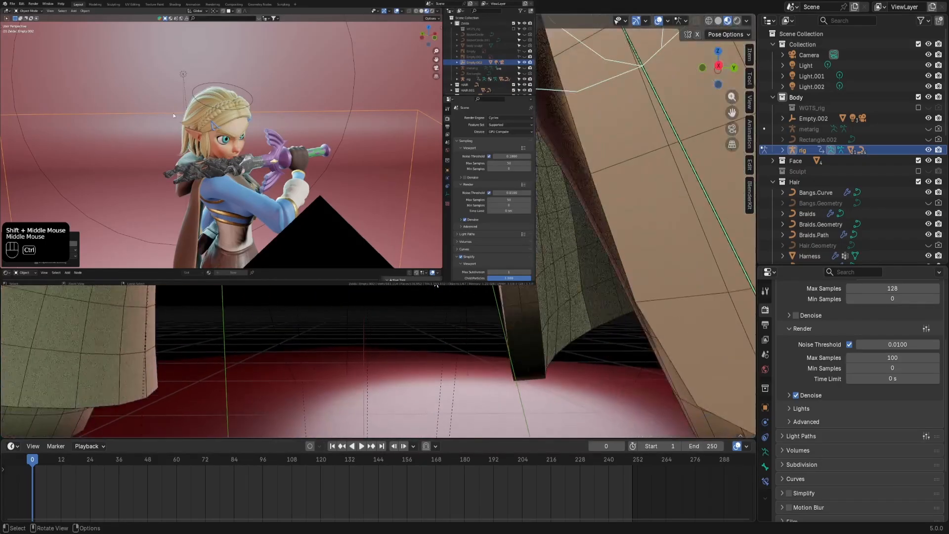
scroll(434, 285, "down", 5)
scroll(435, 285, "up", 3)
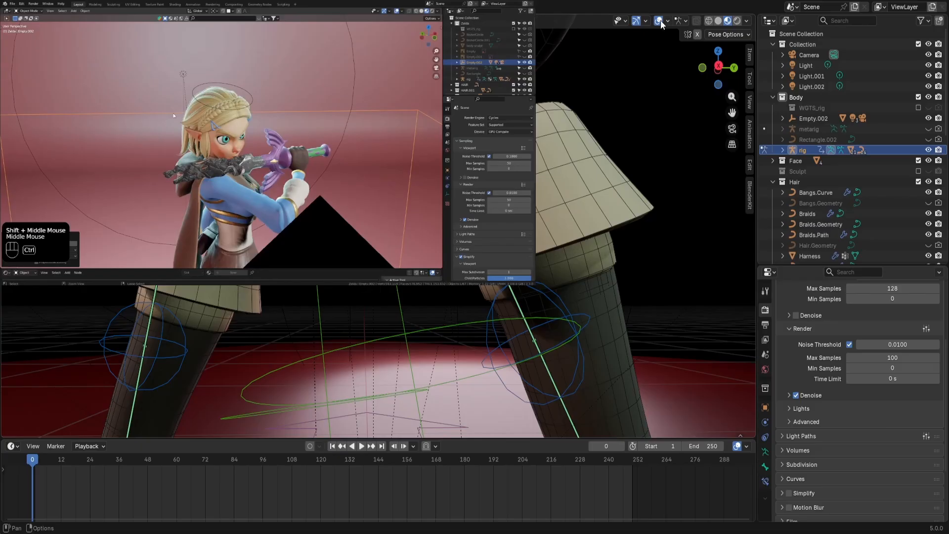
Check both feet against the floor from the front and both sides with the overlays hidden, and show the overlays again.
left_click(659, 20)
scroll(606, 72, "down", 3)
key("KP_1")
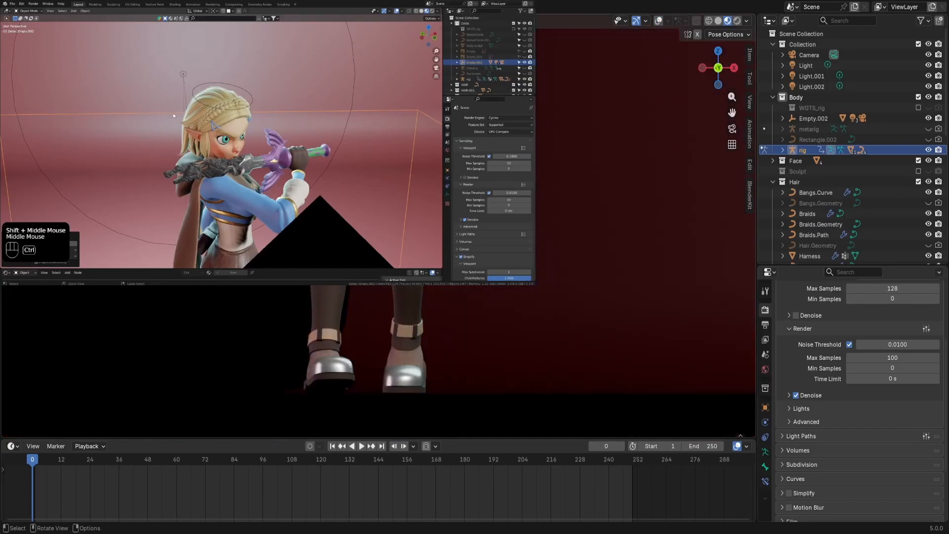
key("KP_3")
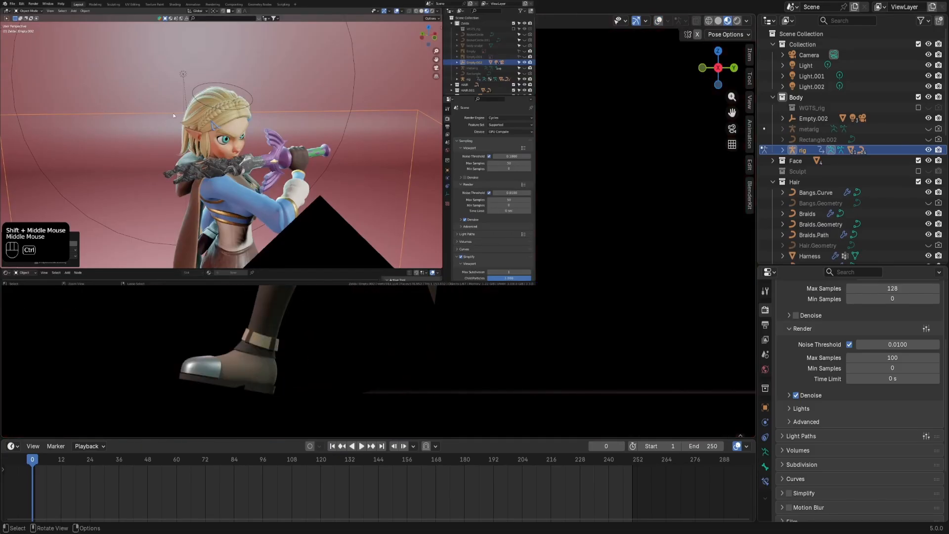
key("ctrl+KP_3")
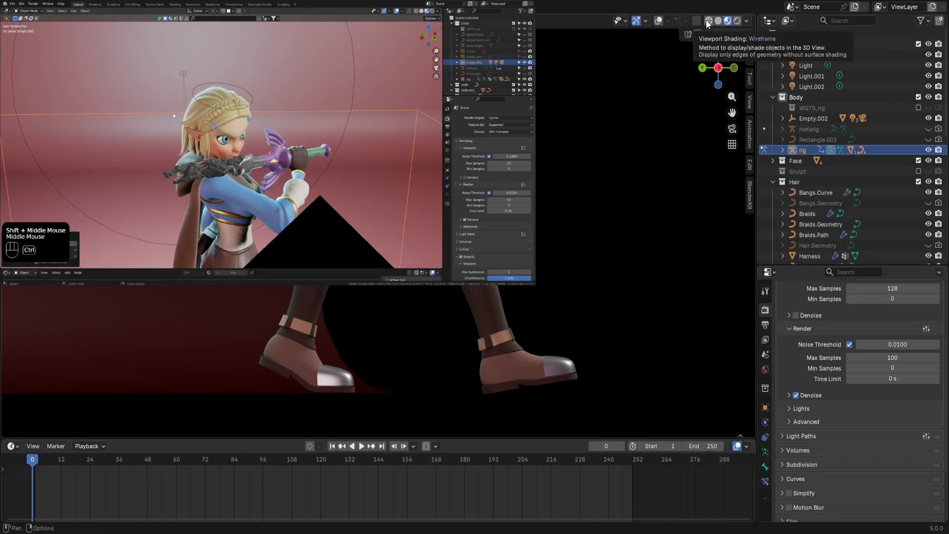
left_click(657, 21)
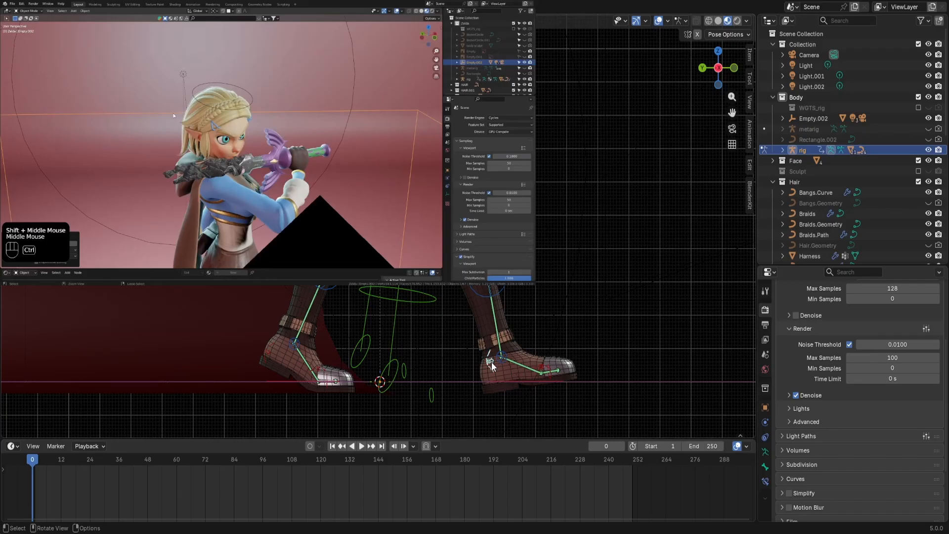
Nudge the forward foot's heel control slightly in the side view, and try moving the ankle control, undoing the ankle move.
key("g")
left_click(430, 354)
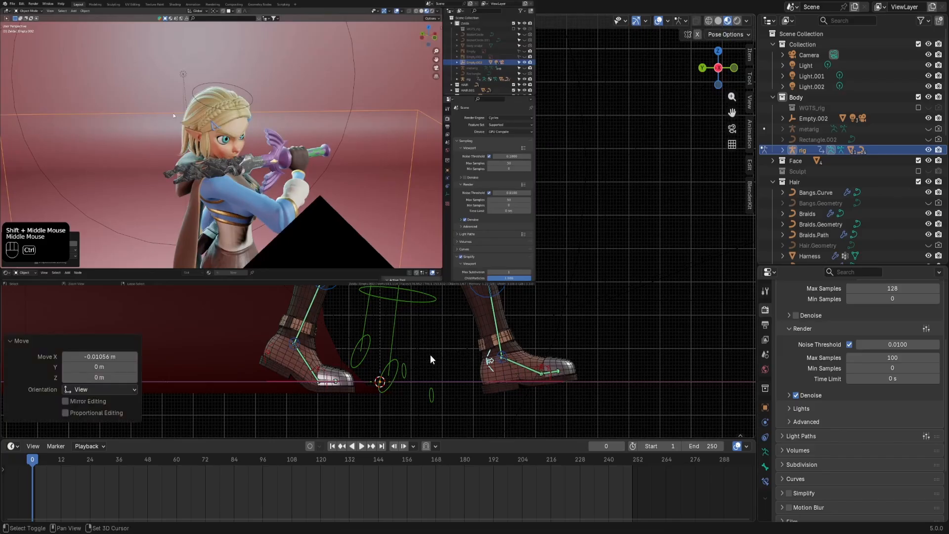
left_click(501, 356)
key("g")
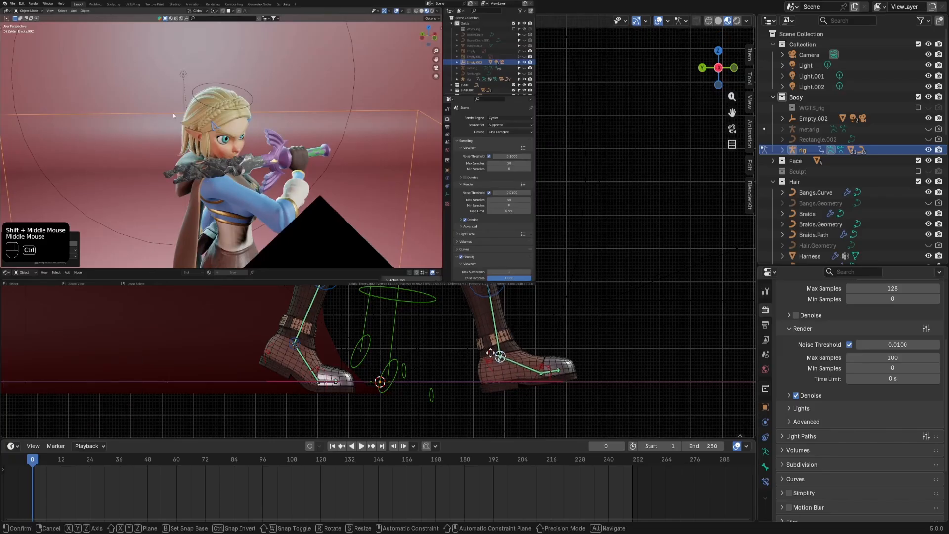
left_click(458, 347)
key("ctrl+z")
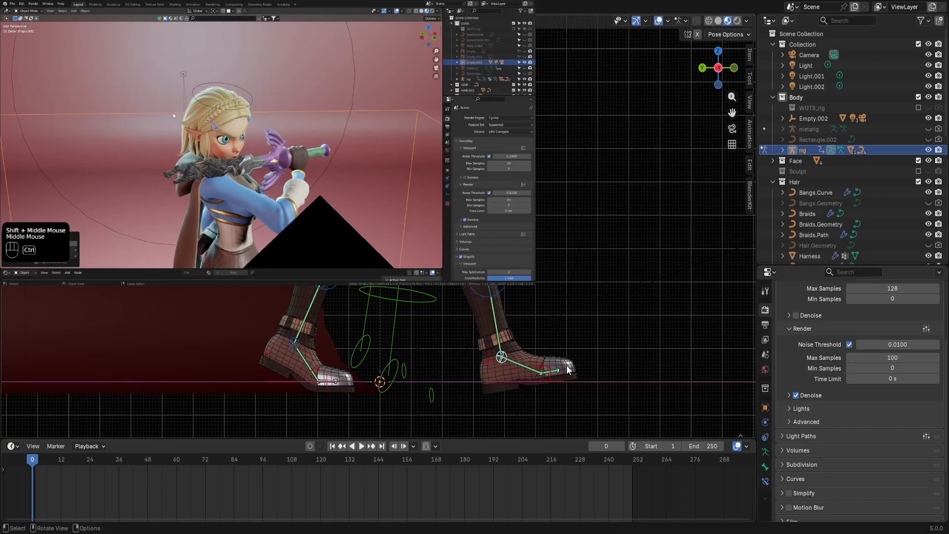
Try raising the forward foot off the floor and bringing it back toward the body with its foot control in the side view.
left_click(552, 377)
left_click(548, 380)
scroll(511, 342, "down", 1)
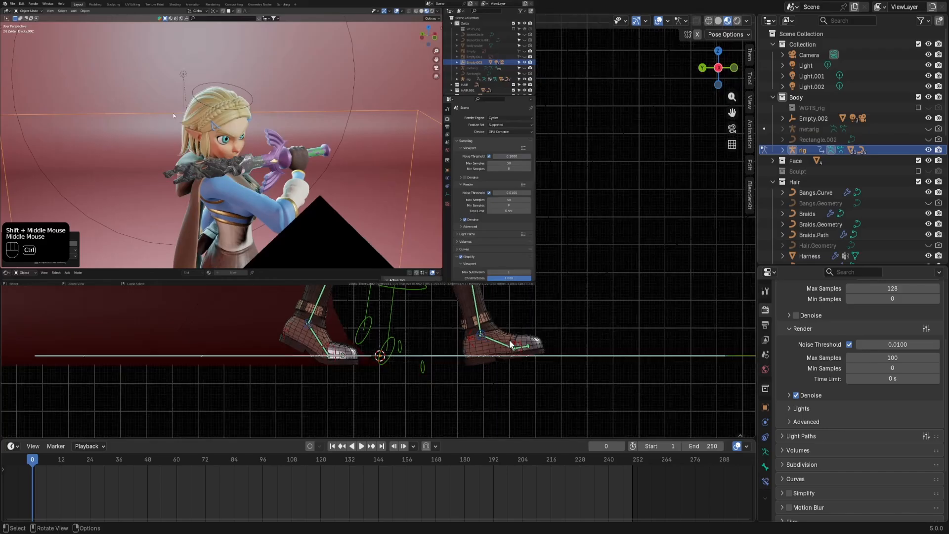
middle_click_drag(510, 340, 510, 359)
scroll(515, 371, "up", 6)
scroll(516, 371, "down", 6)
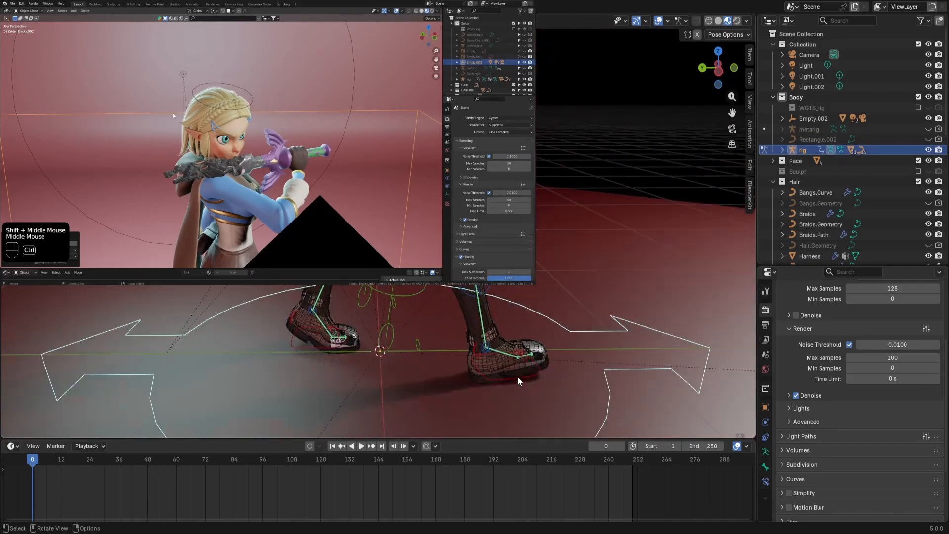
left_click(518, 376)
key("ctrl+KP_3")
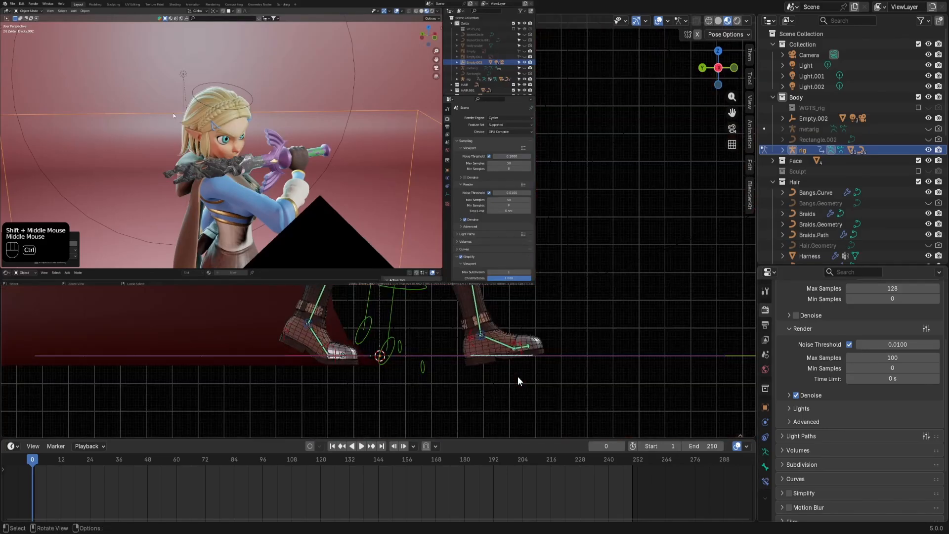
key("g")
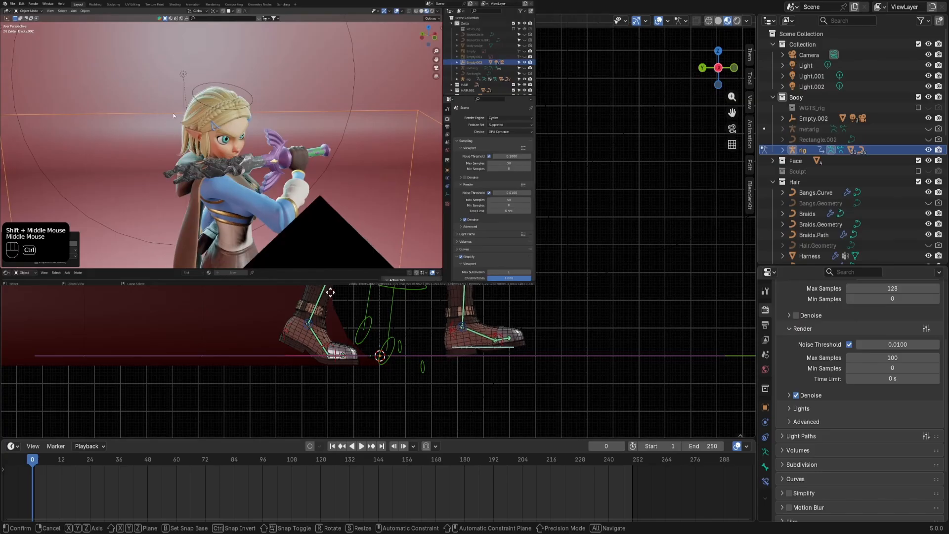
left_click(494, 326)
Try tilting the raised foot with its heel control, and rotate the foot control about -27.4° so the toe points down.
left_click(449, 317)
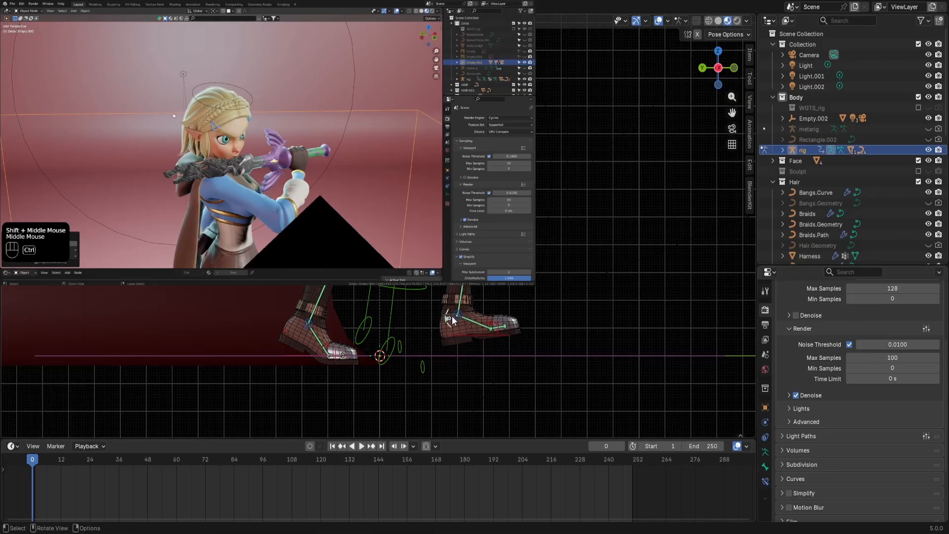
key("r")
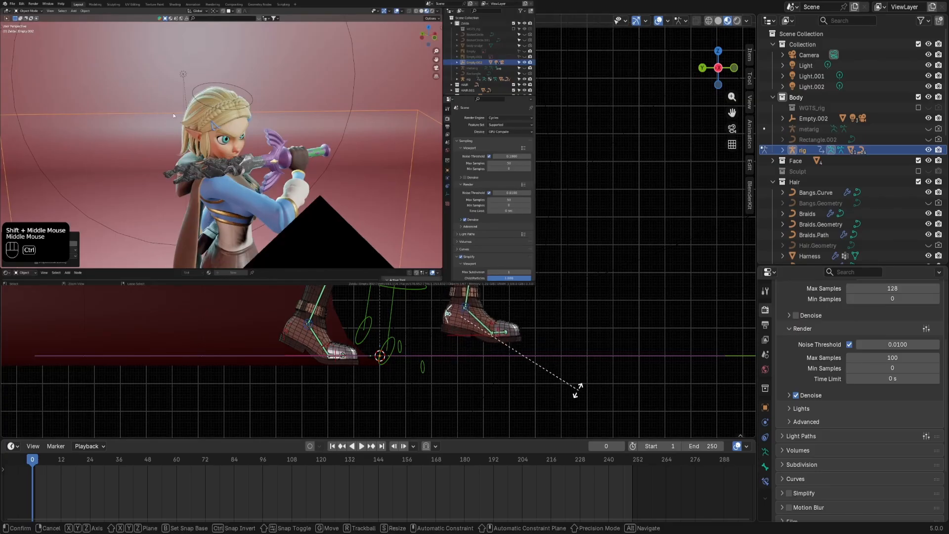
left_click(560, 380)
left_click(482, 338)
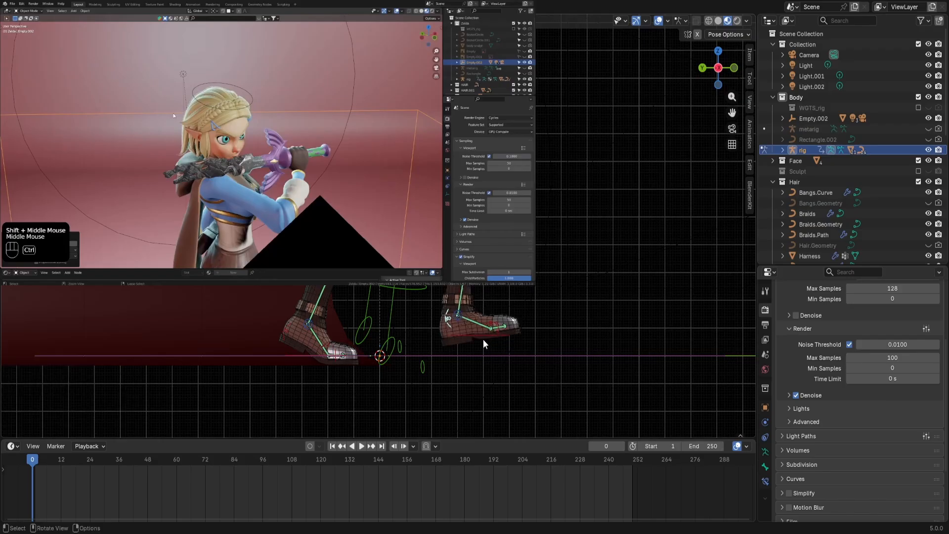
key("r")
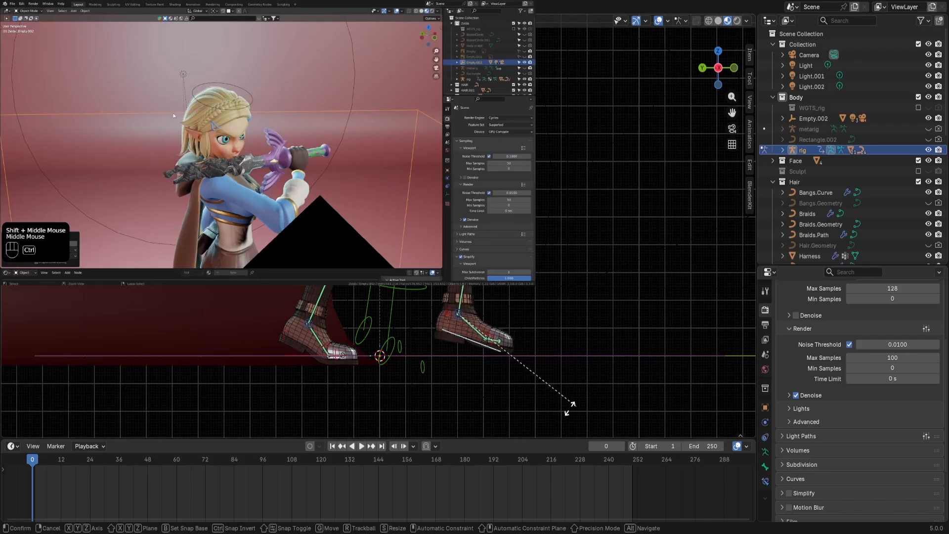
left_click(552, 411)
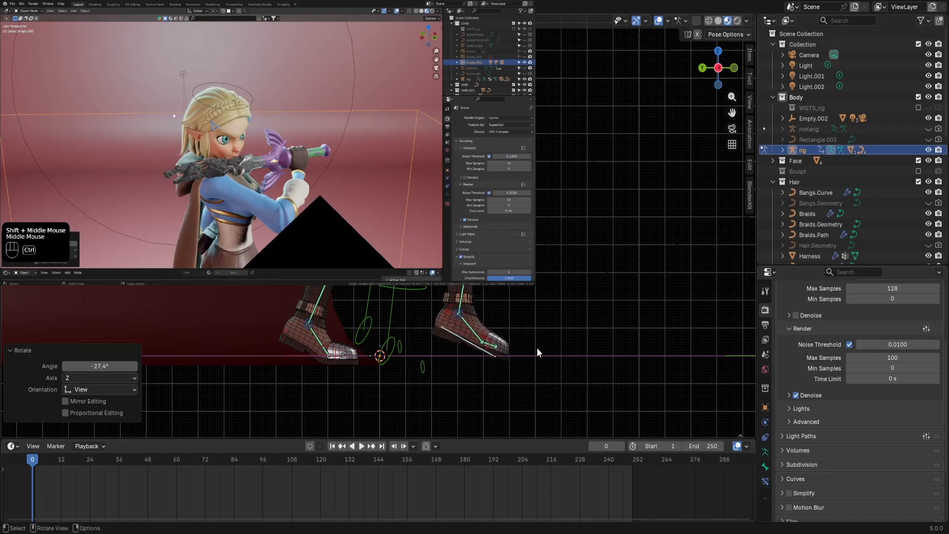
Examine the tilted foot from the front and in perspective with the overlays hidden, and show the overlays again.
middle_click_drag(536, 348, 339, 293)
scroll(339, 294, "up", 3)
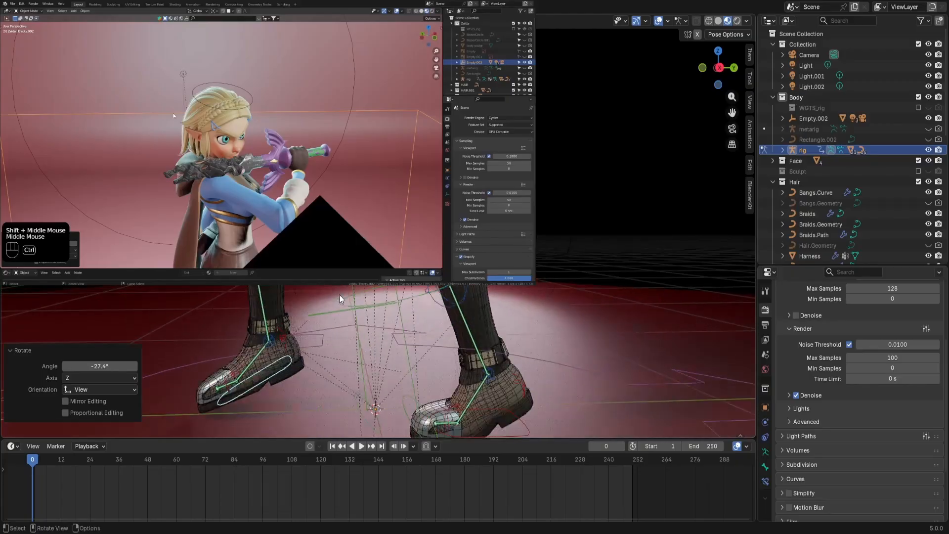
key("KP_1")
scroll(339, 295, "down", 2)
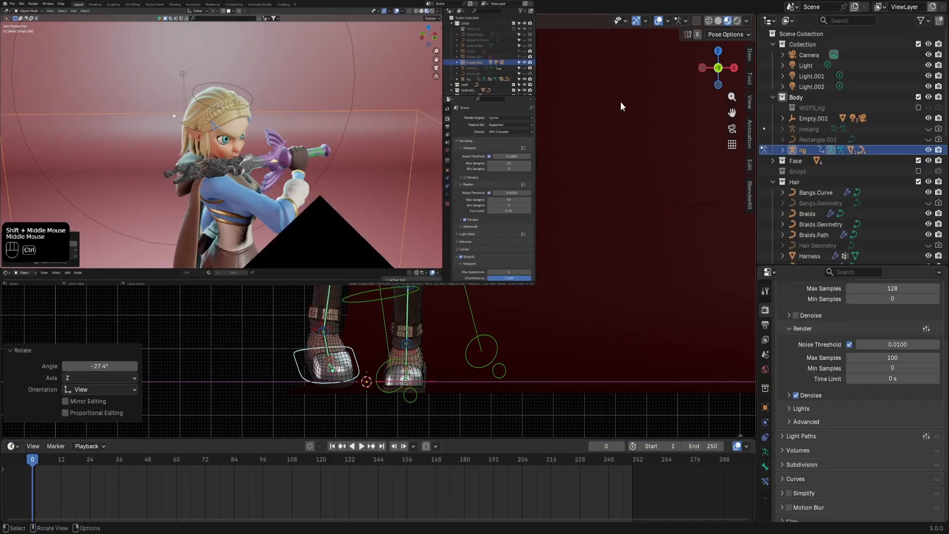
left_click(657, 22)
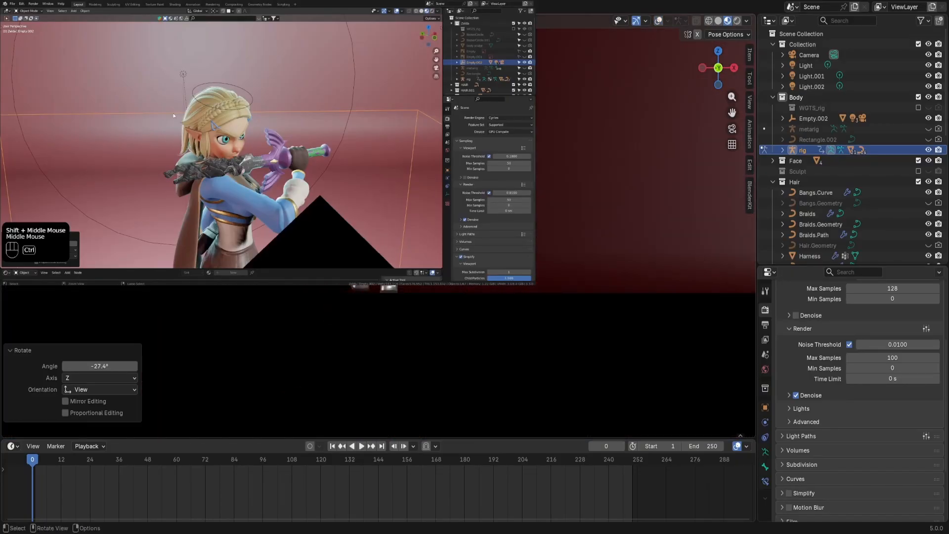
middle_click_drag(395, 197, 425, 197)
scroll(425, 196, "up", 5)
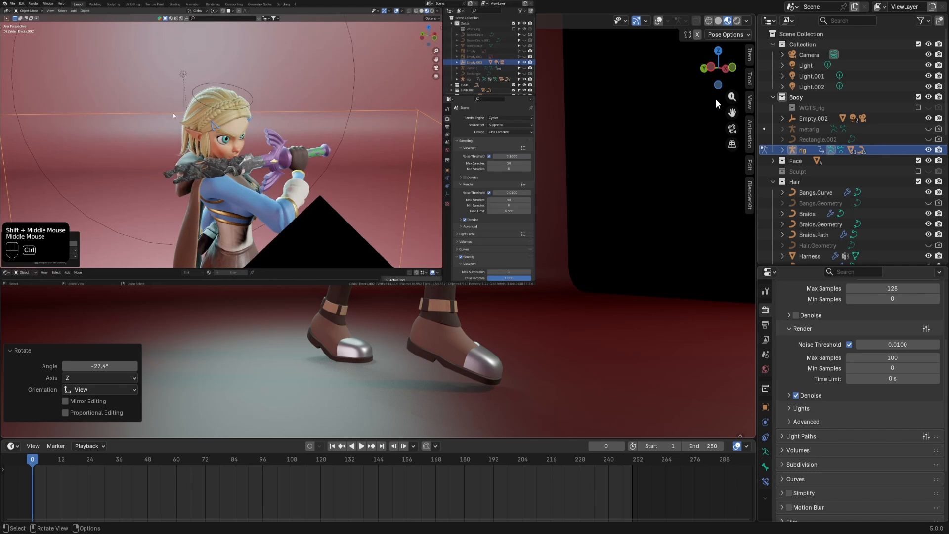
left_click(660, 21)
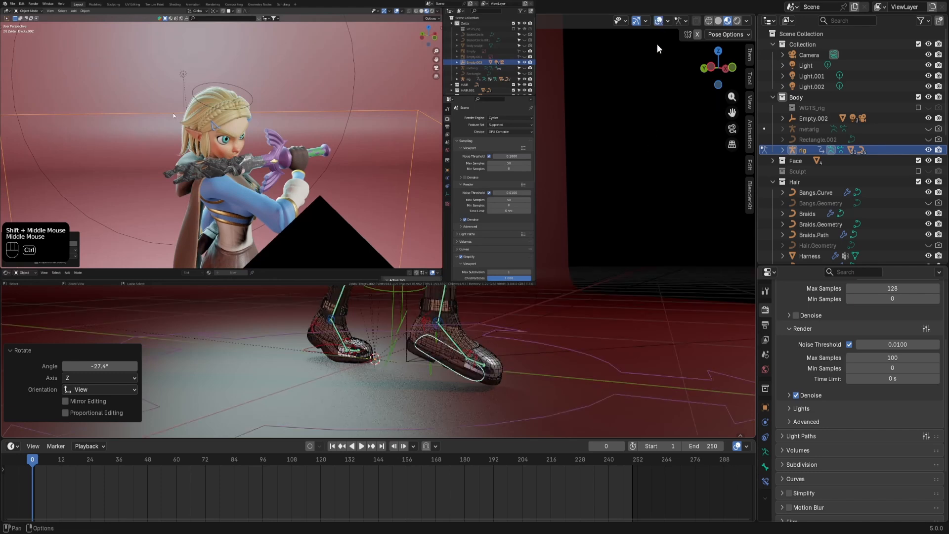
Return to the side view and undo the forward foot's rotation and move.
key("ctrl+KP_3")
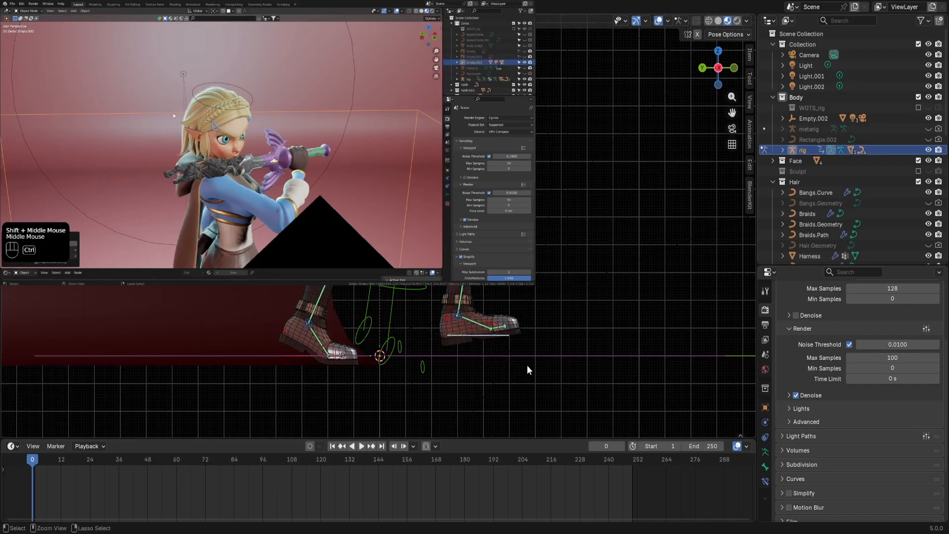
key("ctrl+z")
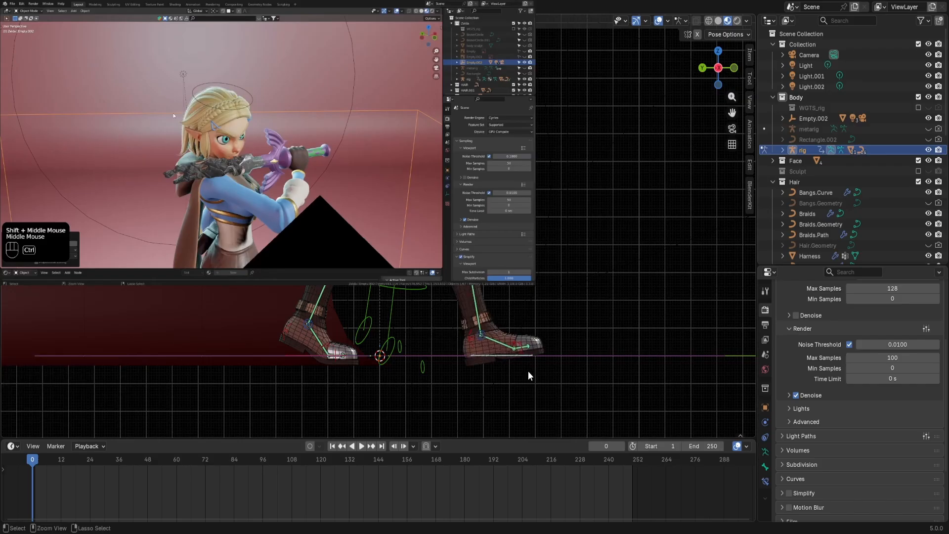
key("ctrl+z")
key("ctrl+z")
Move the forward foot control about 0.079 m forward and 0.039 m up in the side view, and rotate it about 9.1° to lift the toe.
left_click(503, 354)
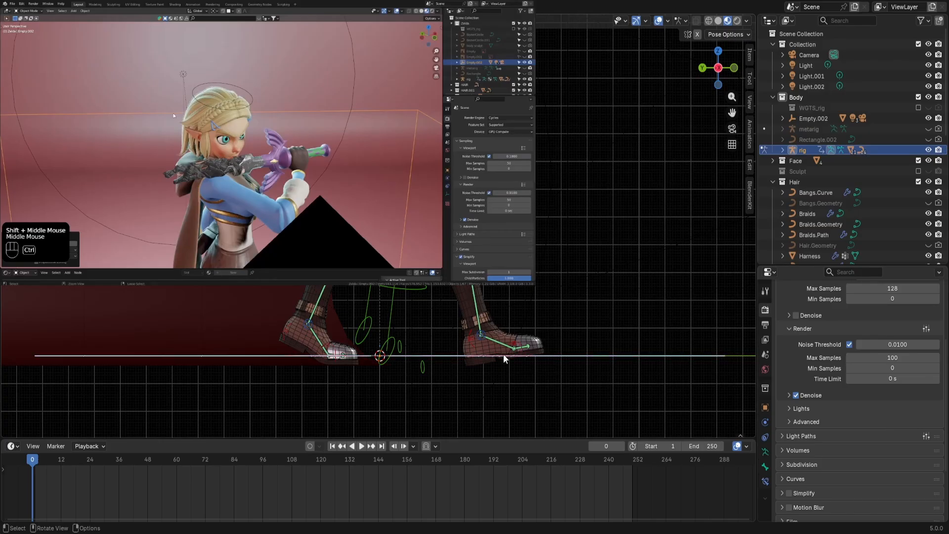
left_click(516, 349)
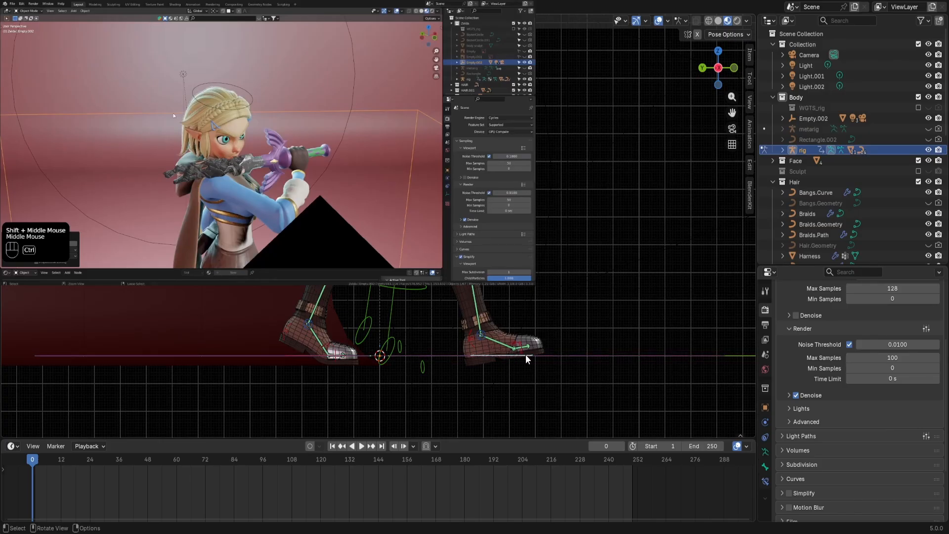
key("g")
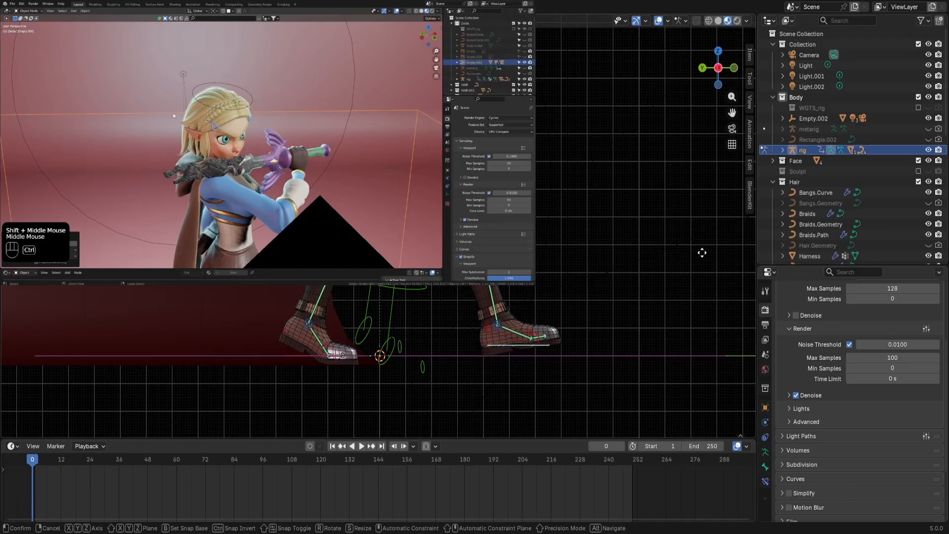
left_click(724, 245)
key("r")
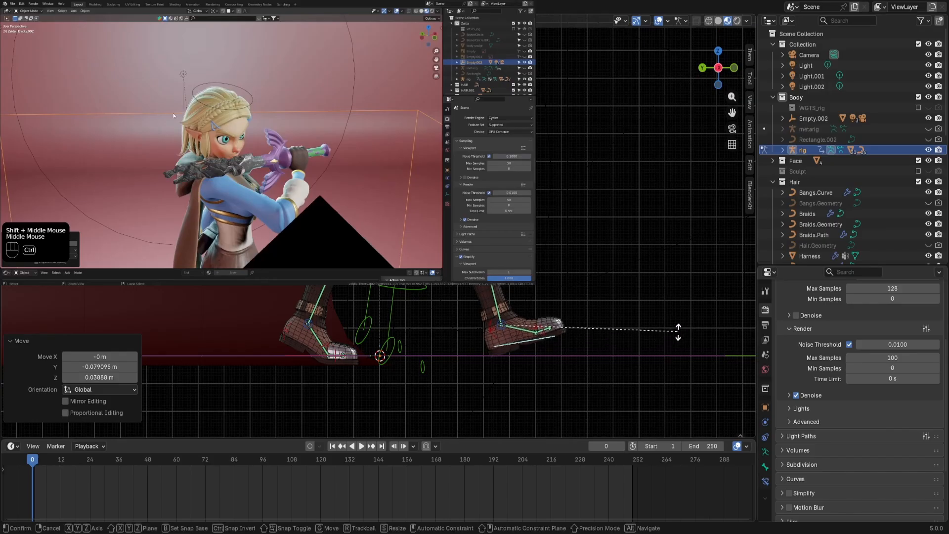
left_click(678, 336)
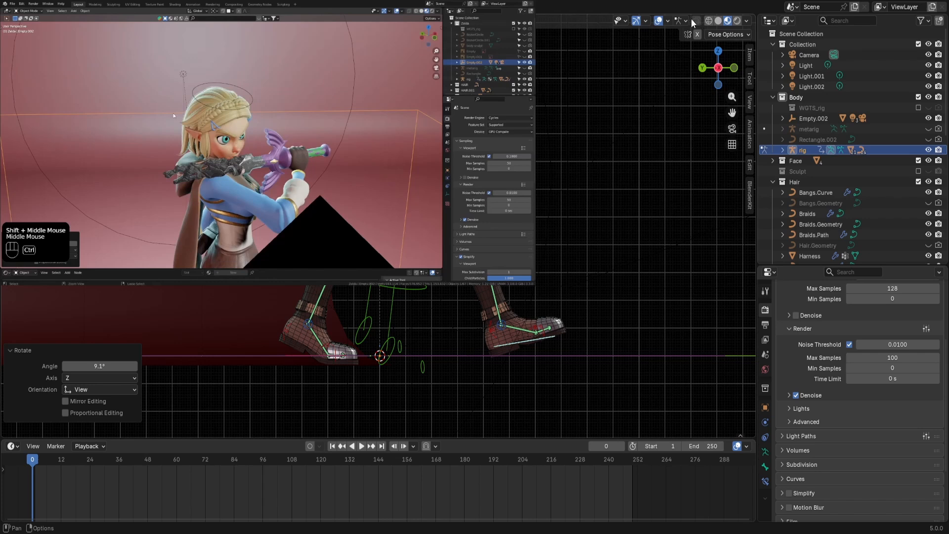
Inspect the leg pose in wireframe and solid shading with the overlays hidden, and restore the overlays and material preview shading.
left_click(710, 19)
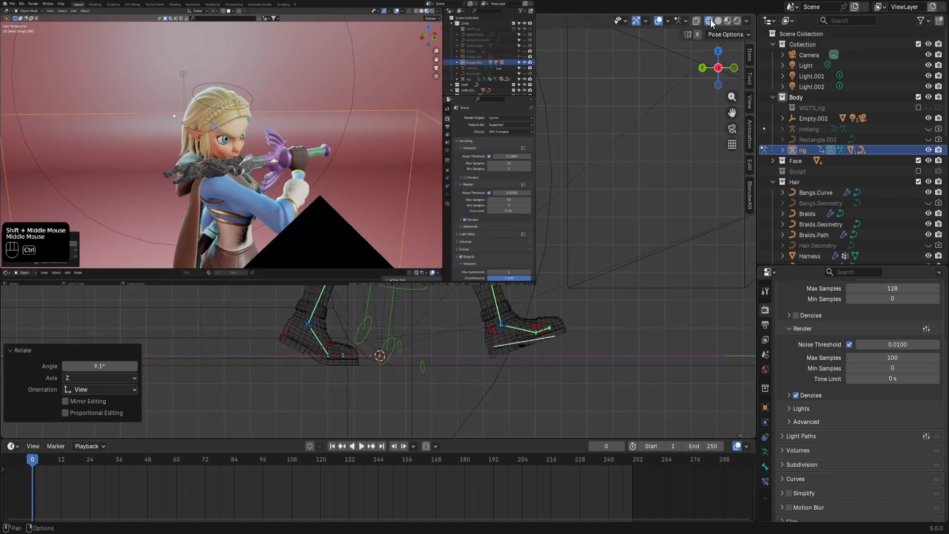
left_click(726, 21)
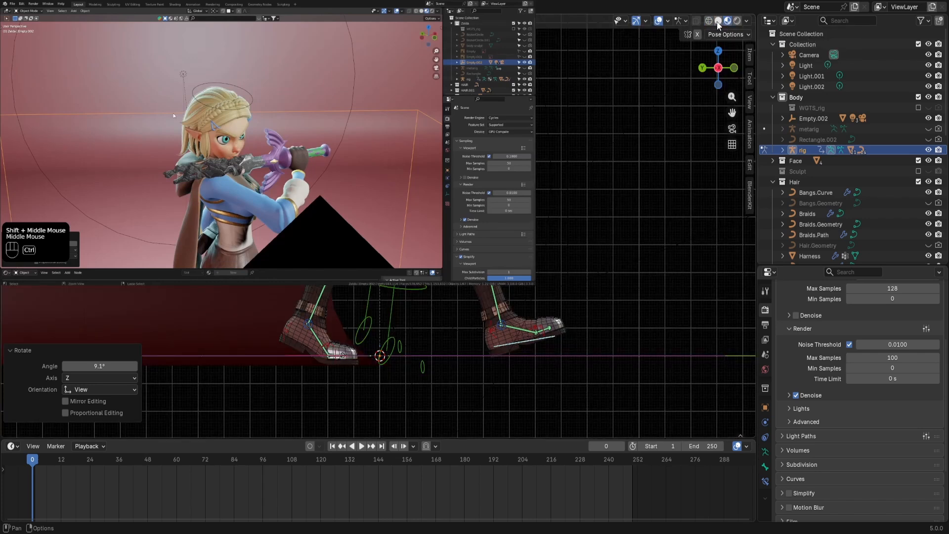
left_click(716, 22)
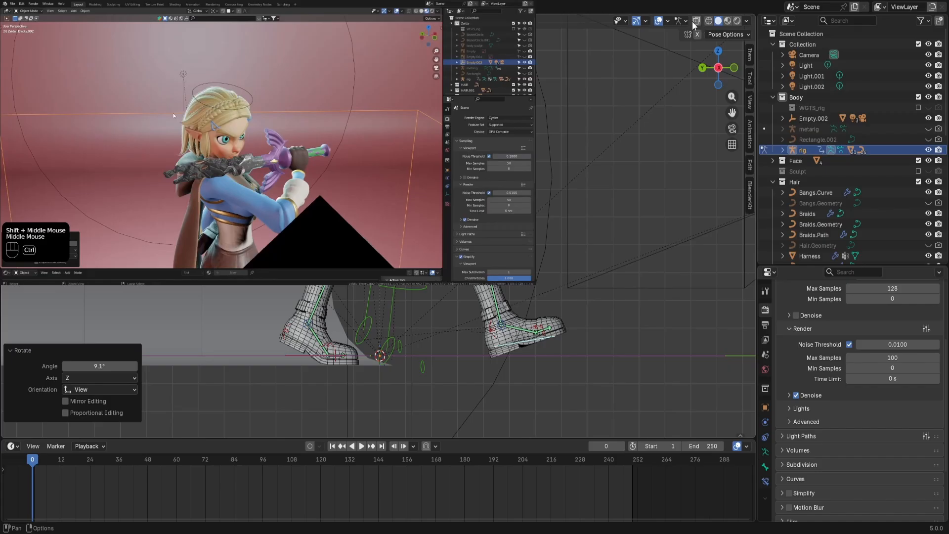
left_click(661, 21)
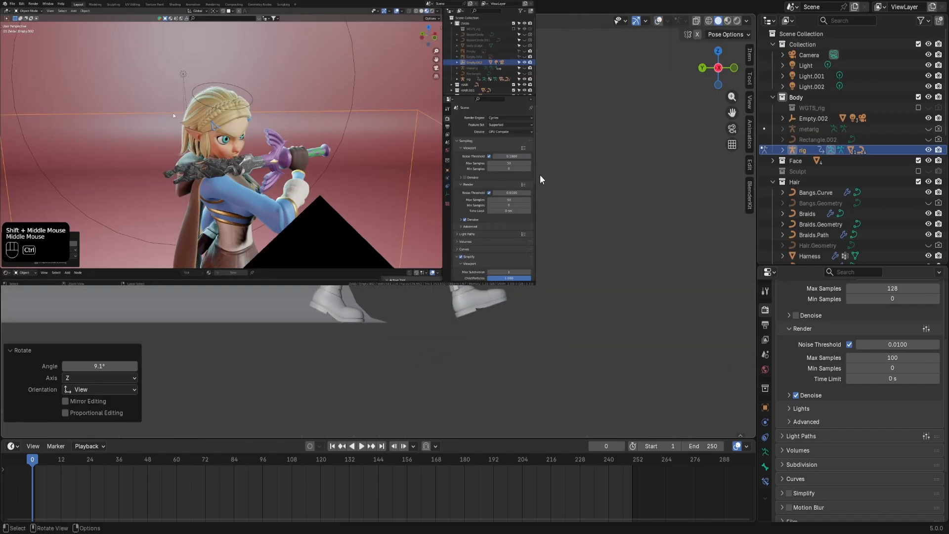
scroll(540, 174, "up", 5)
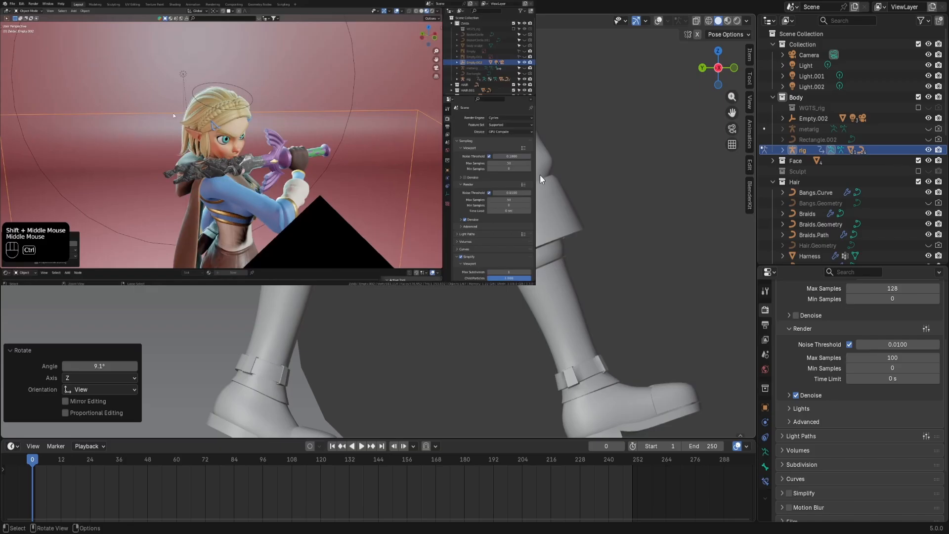
left_click(661, 20)
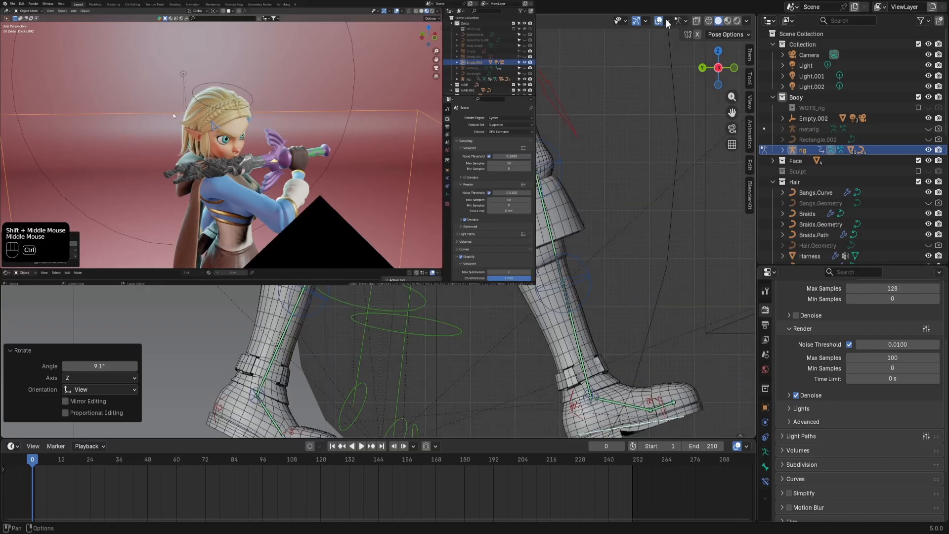
left_click(727, 21)
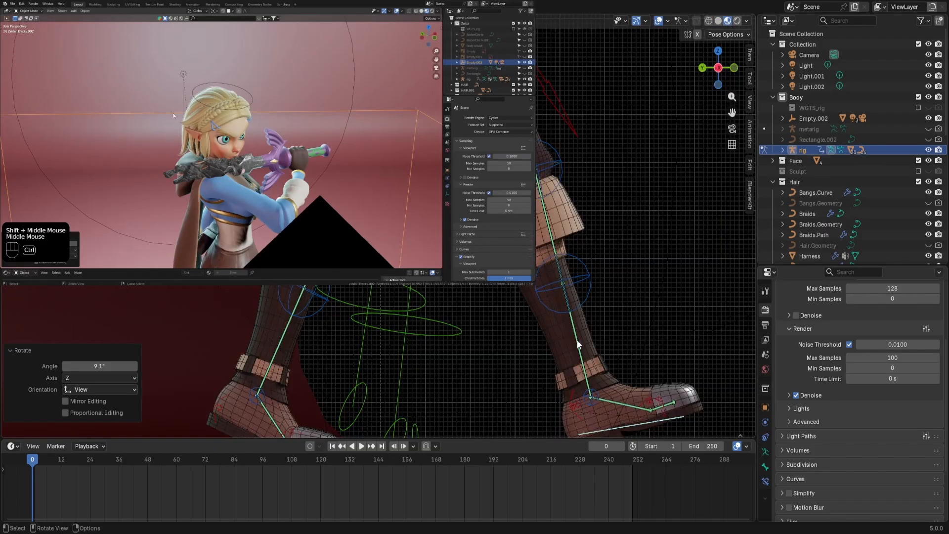
Raise the forward foot control about 0.149 m in the side view, and check the bent knee from other angles, briefly hiding the overlays.
key("g")
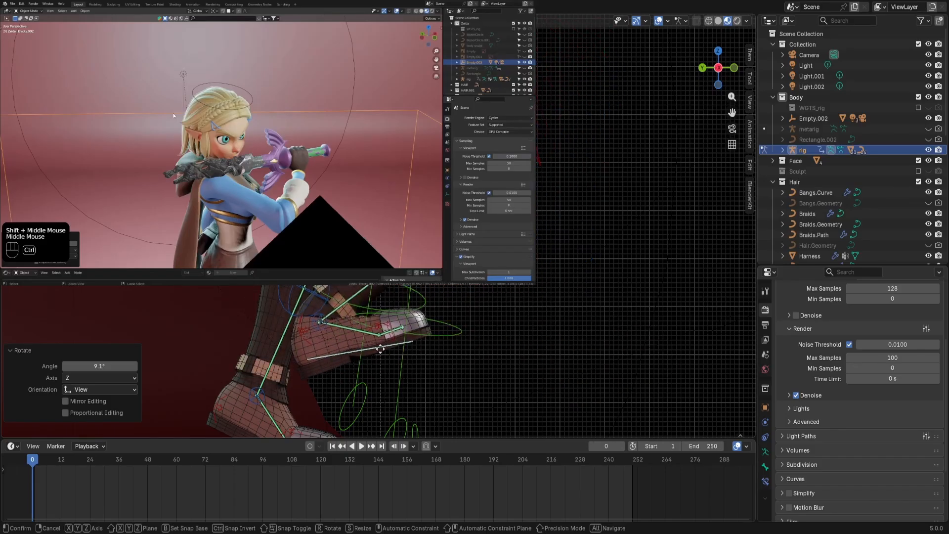
left_click(620, 351)
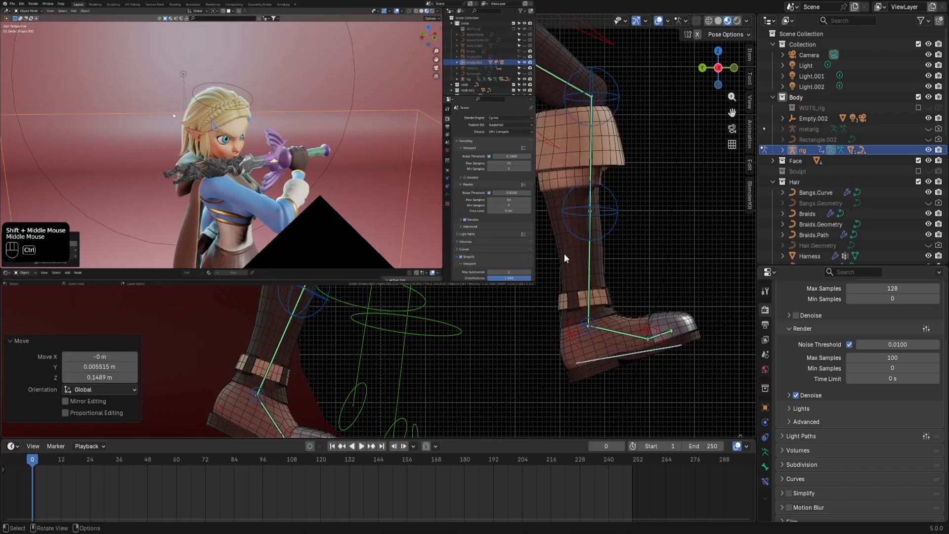
middle_click_drag(564, 253, 618, 262)
middle_click_drag(494, 124, 499, 183, "ctrl")
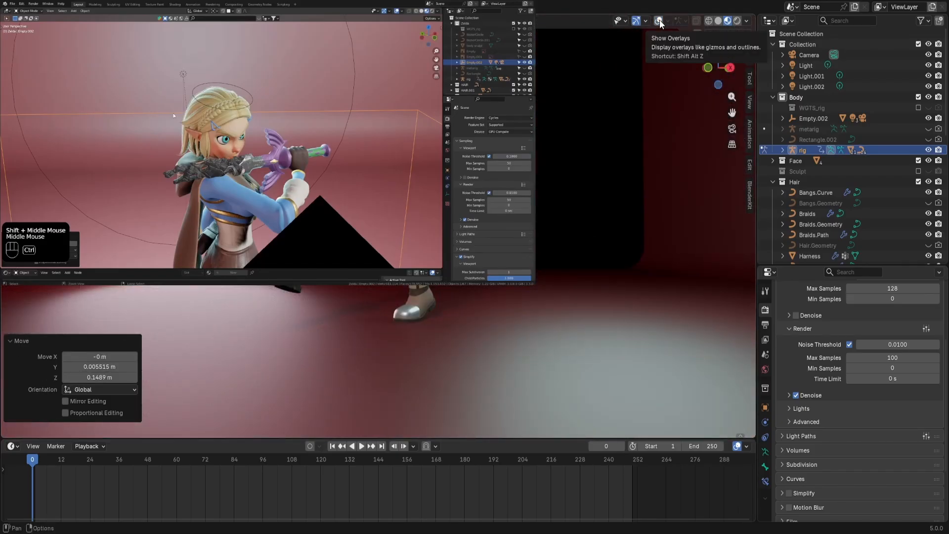
key("KP_3")
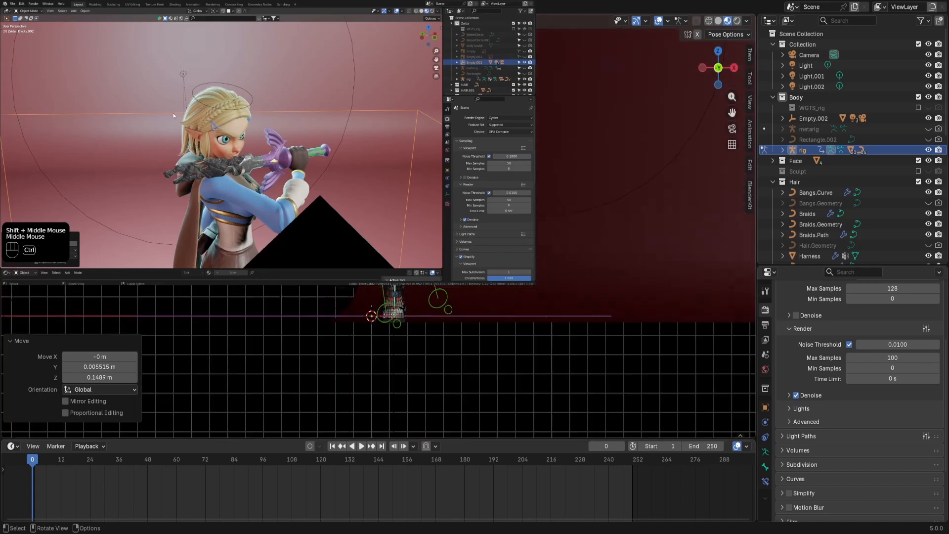
Return to the side view and undo the forward foot control's recent raise, toe rotation and move.
key("ctrl+z")
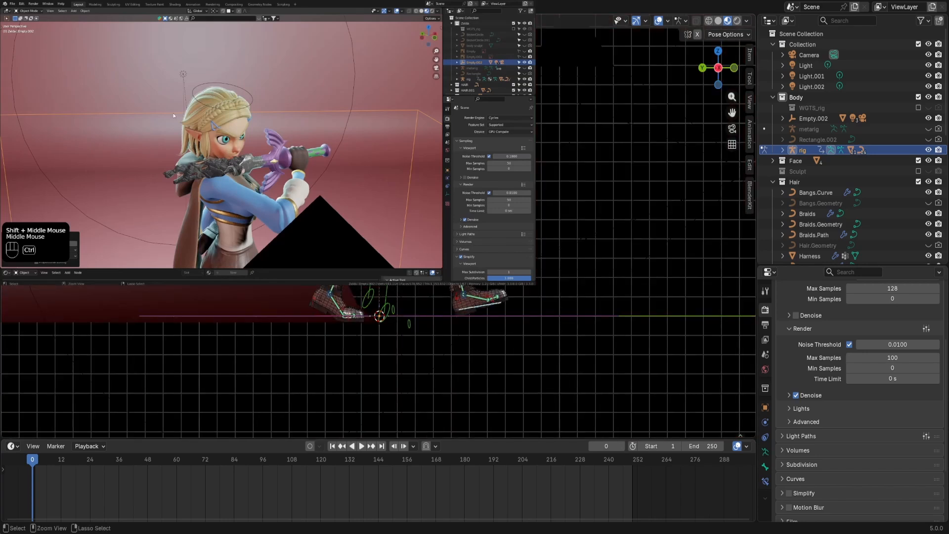
key("ctrl+z")
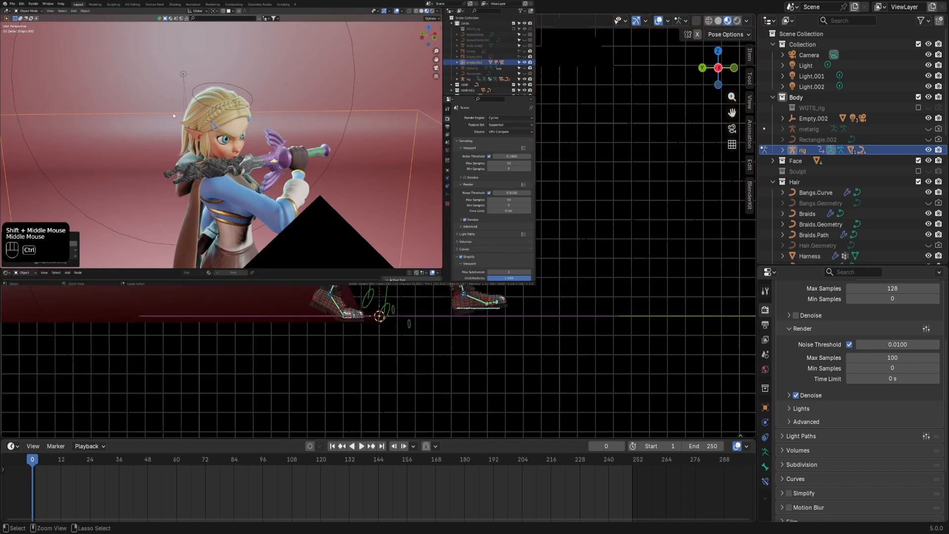
key("ctrl+z")
key("ctrl+z")
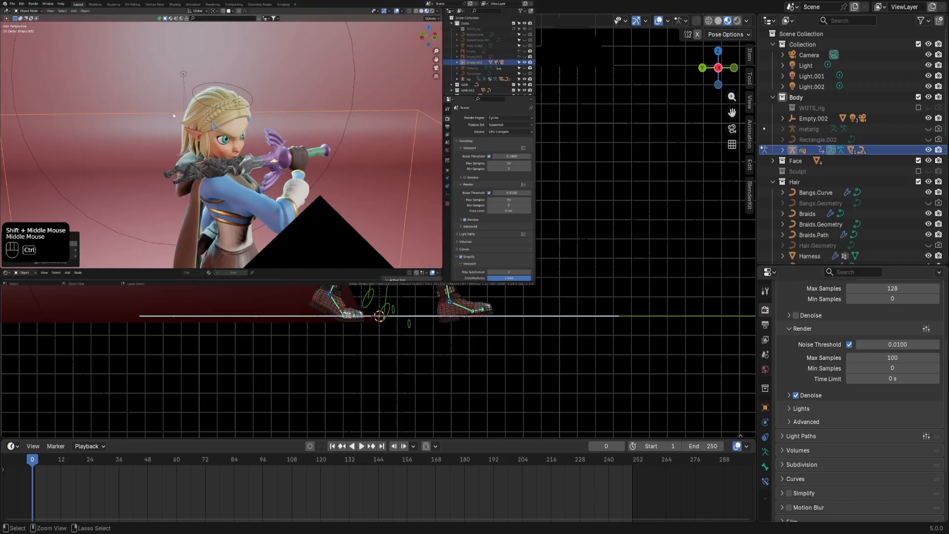
key("ctrl+z")
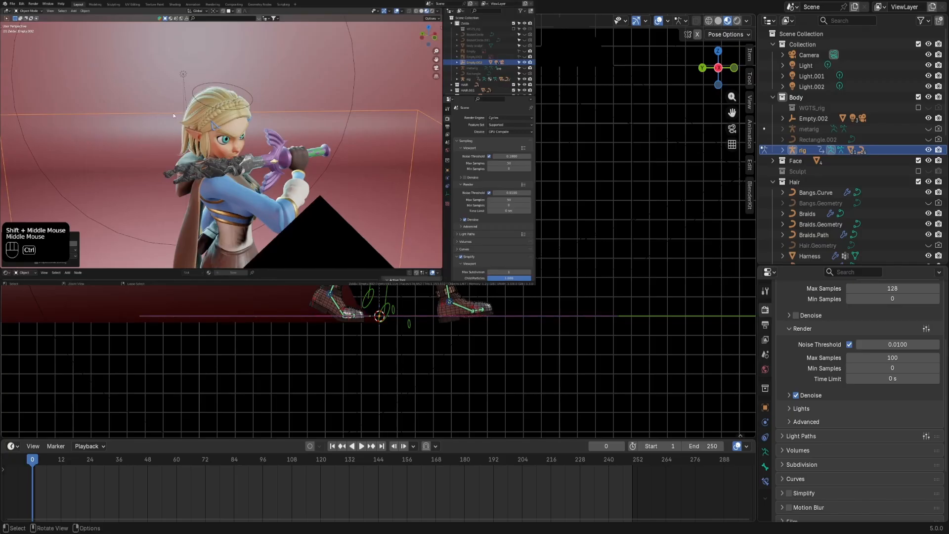
Select the forward foot control under the boot and raise it about 0.002 m along the Z axis.
scroll(378, 232, "up", 3)
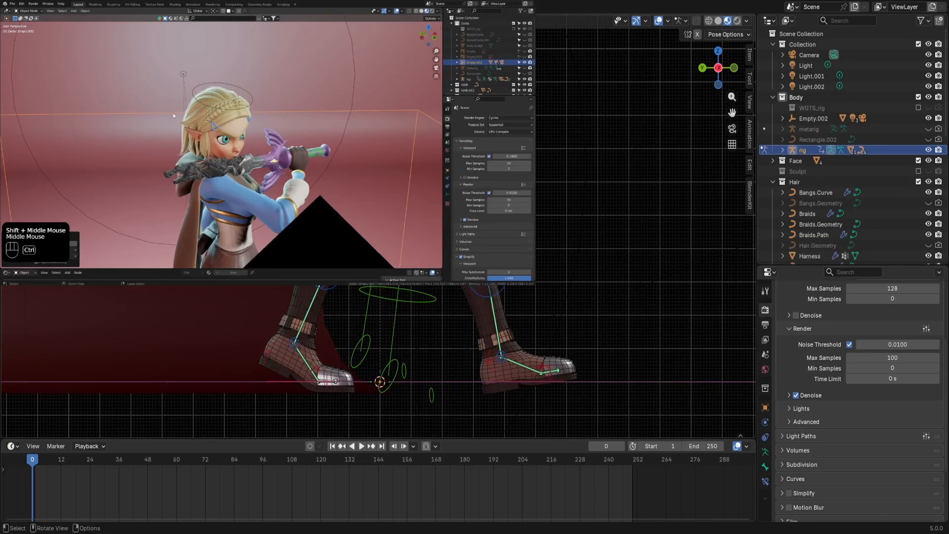
left_click(564, 381)
left_click(560, 379)
scroll(560, 384, "down", 2)
middle_click_drag(550, 376, 225, 427)
key("ctrl+KP_3")
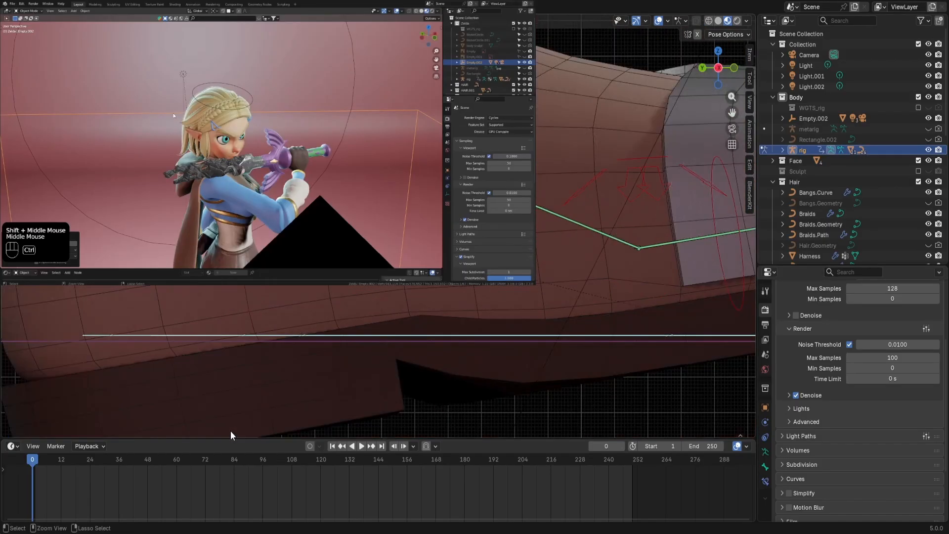
scroll(393, 407, "down", 4)
middle_click_drag(393, 407, 414, 366)
key("KP_Decimal")
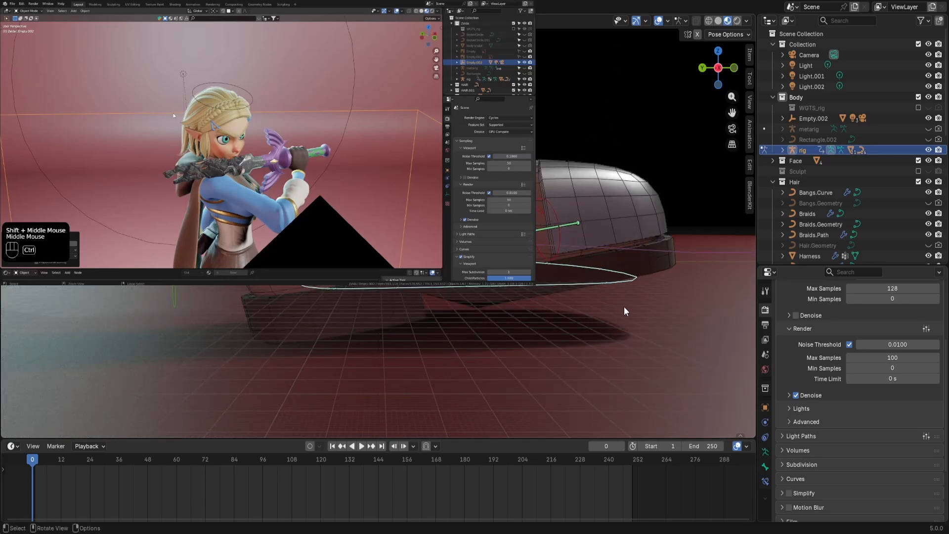
key("g")
key("z")
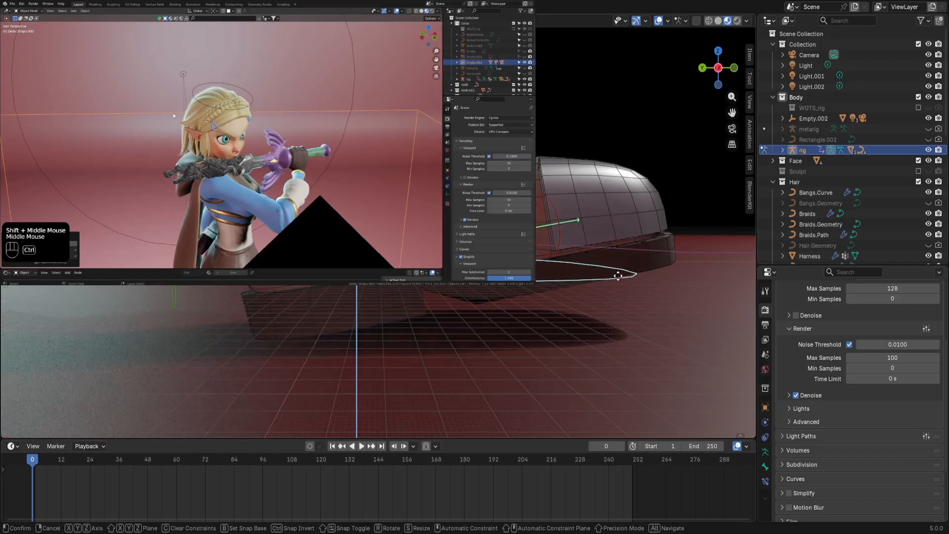
left_click(618, 280)
Undo the last pose move and review the stance of both legs and boots on the floor.
scroll(640, 342, "down", 6)
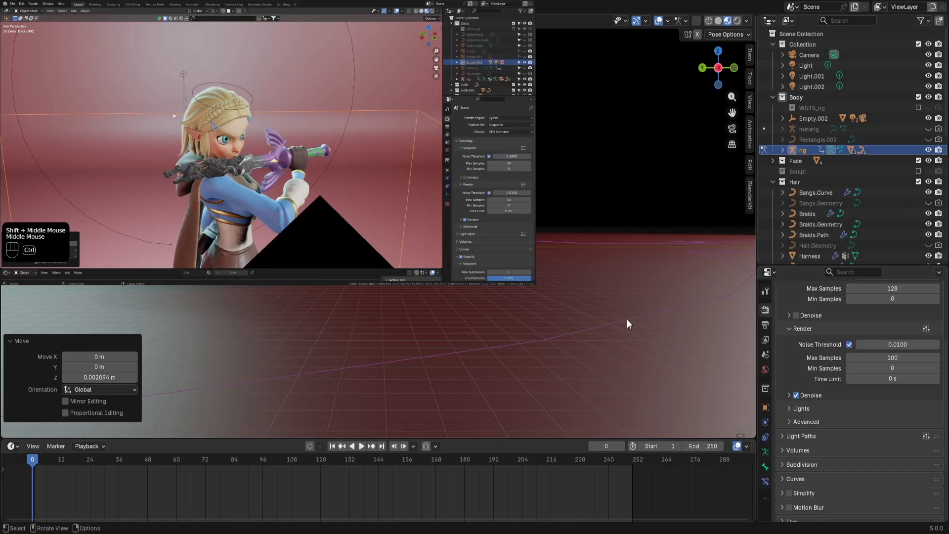
middle_click_drag(375, 197, 542, 174, "shift")
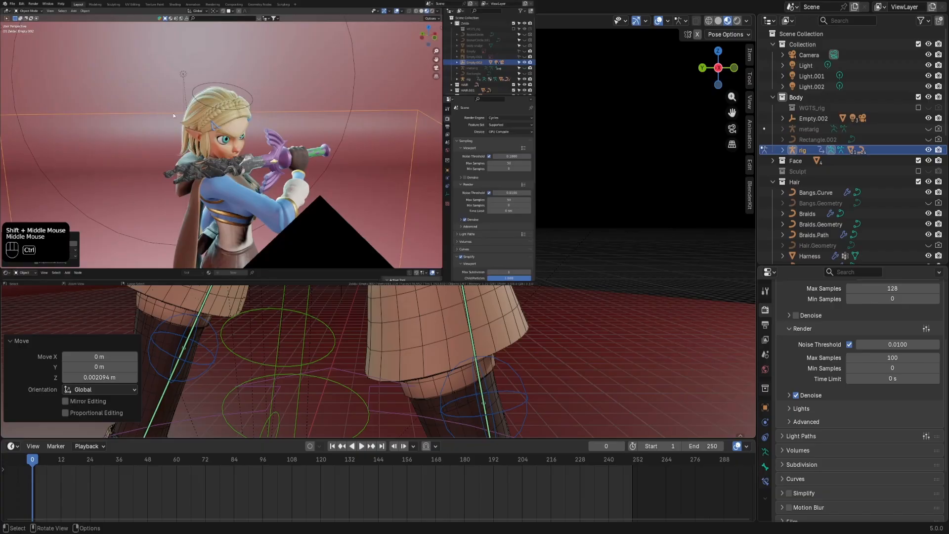
key("ctrl+z")
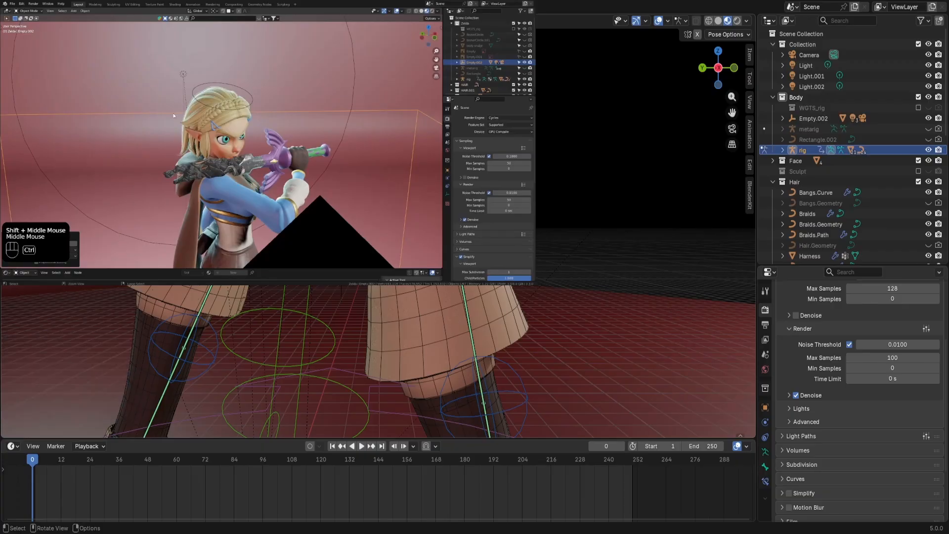
scroll(378, 359, "down", 5)
scroll(379, 359, "up", 3)
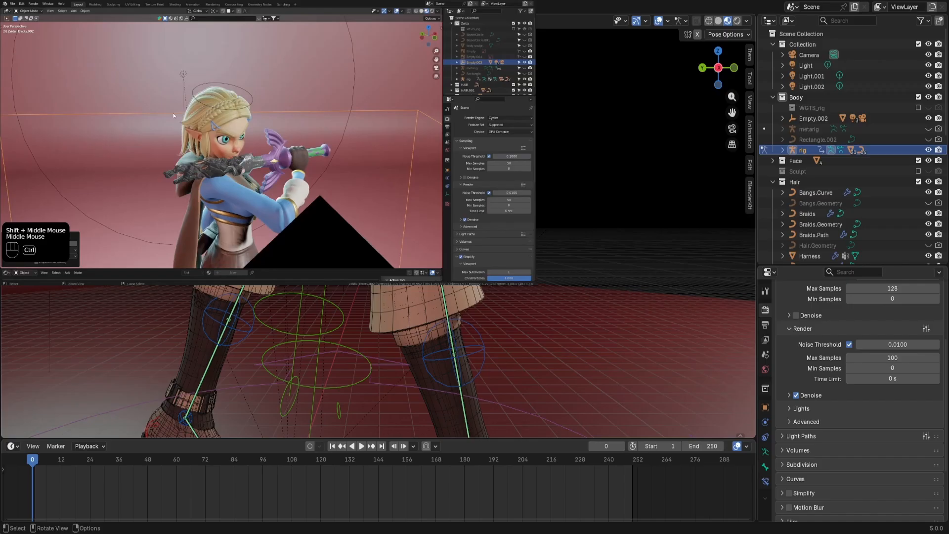
scroll(379, 359, "down", 3)
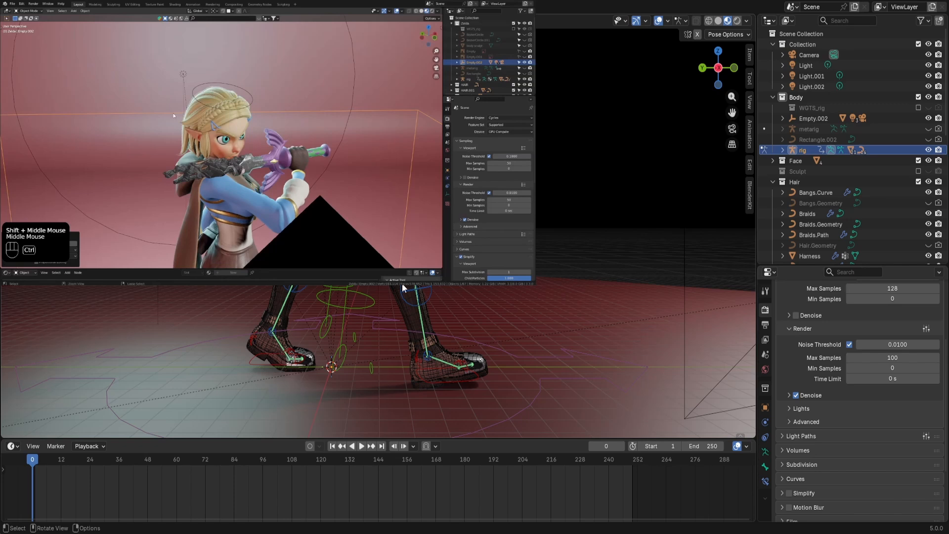
scroll(463, 359, "down", 1)
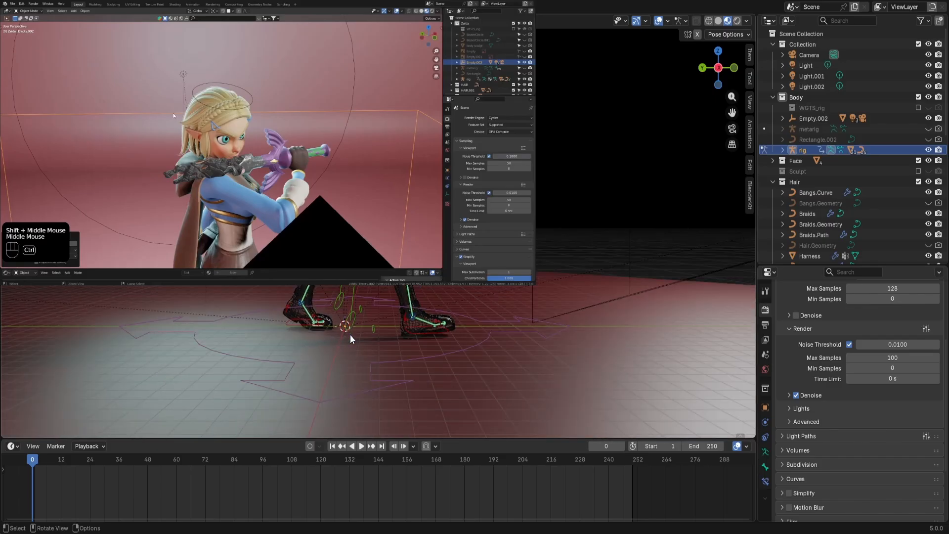
scroll(350, 335, "up", 4)
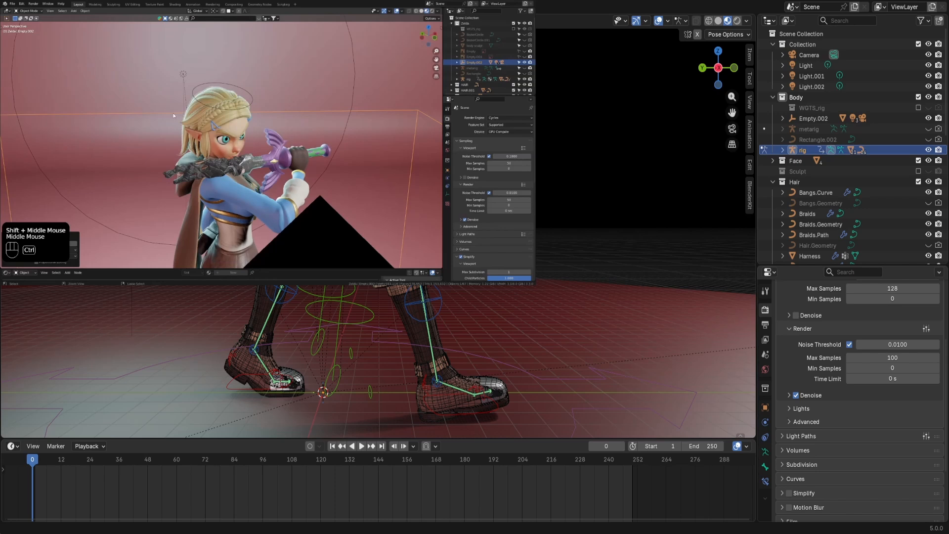
Align the camera to the current view, move it in to frame the head and sword closely, and render the image.
key("ctrl+alt+KP_0")
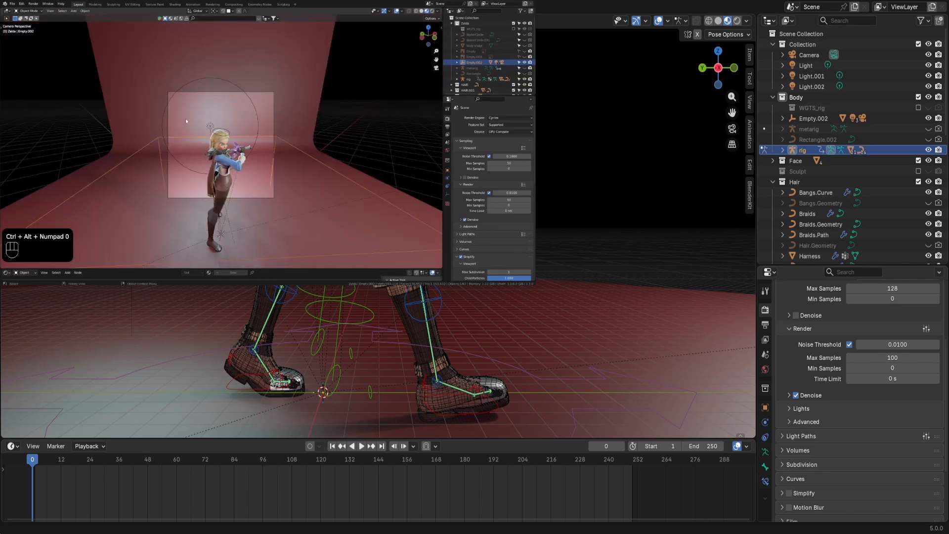
scroll(185, 121, "up", 3)
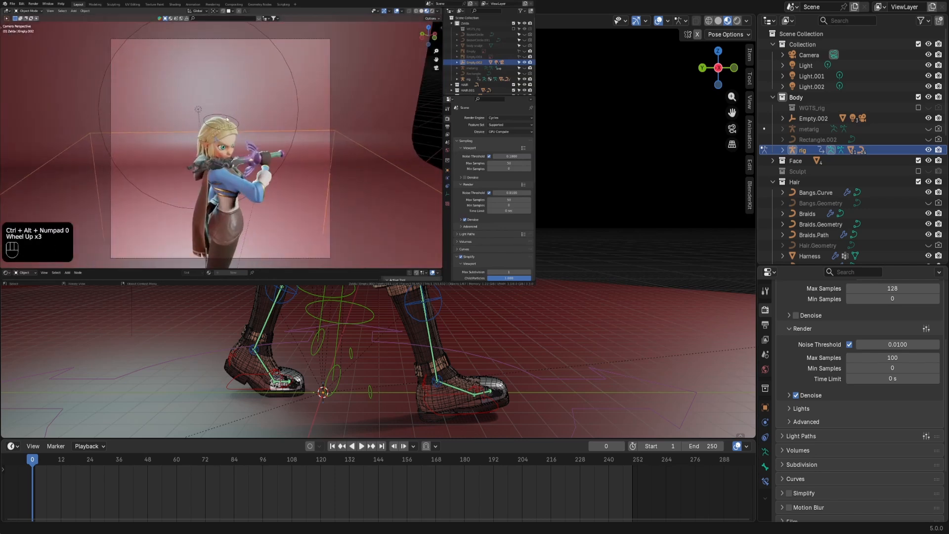
triple_click(330, 111)
key("g")
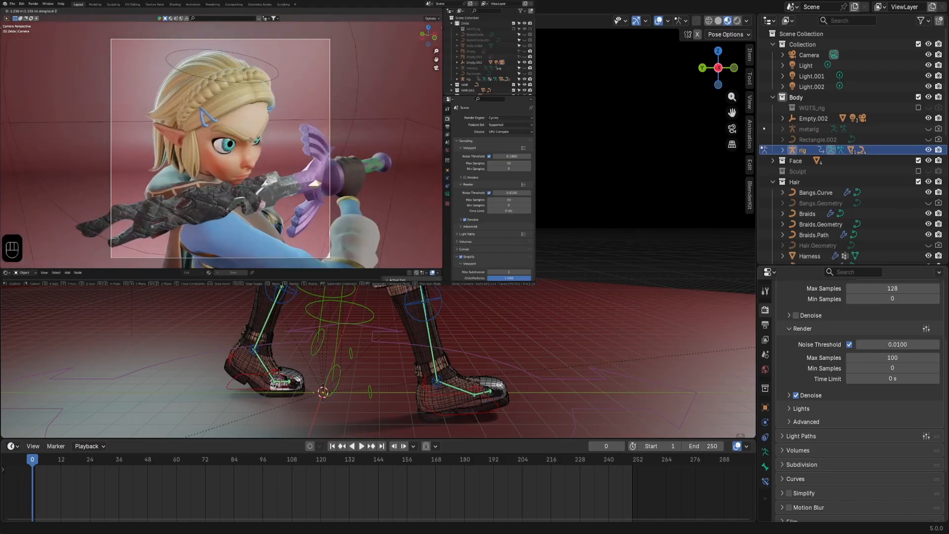
left_click(368, 270)
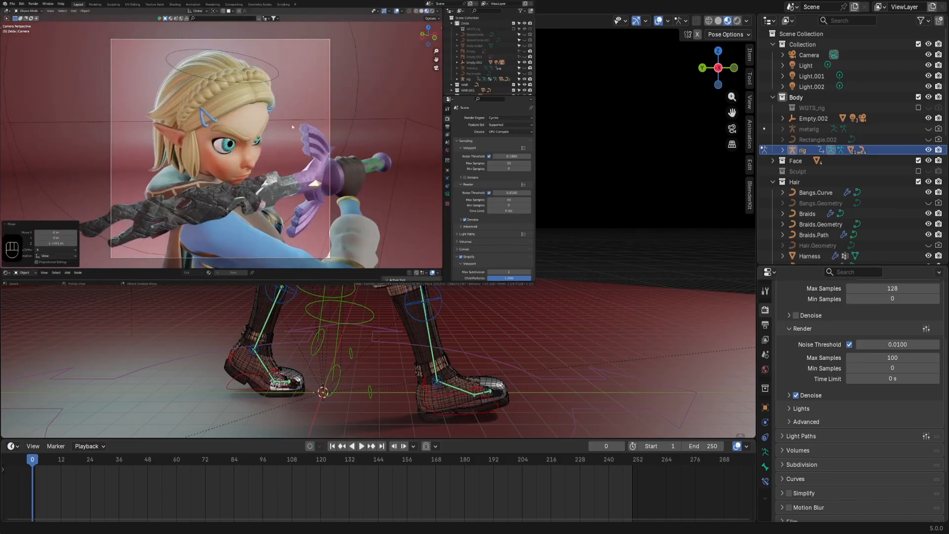
key("F12")
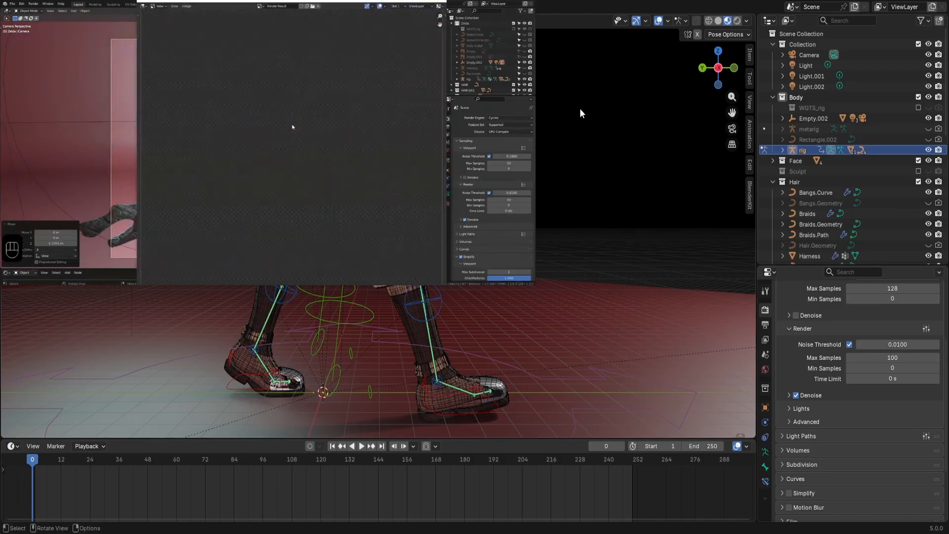
Switch the rig from Pose Mode to Object Mode and hide the viewport overlays.
key("ctrl+Tab")
scroll(378, 232, "down", 6)
scroll(379, 232, "up", 3)
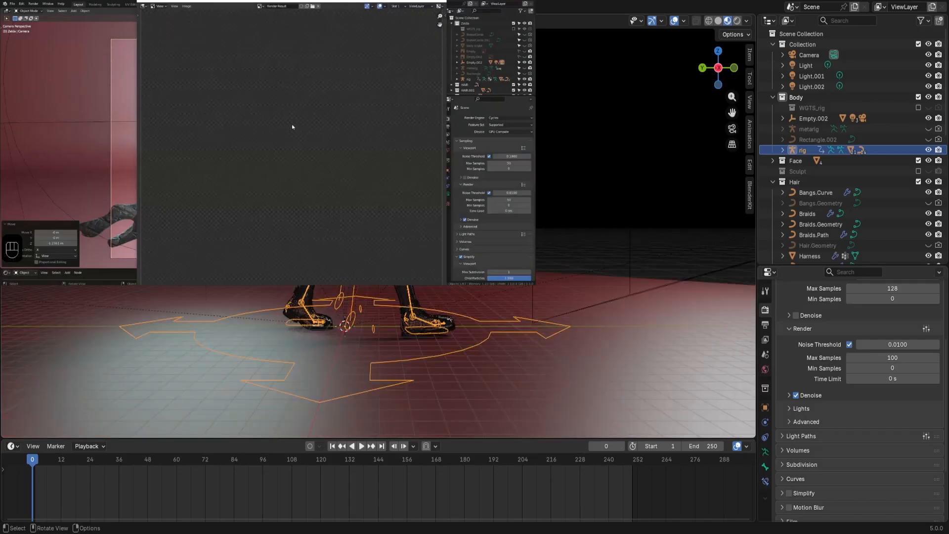
left_click(673, 21)
Examine the quilted blue top, gold trim, hood folds and hair strands up close from several angles.
middle_click_drag(425, 237, 294, 252)
scroll(341, 230, "up", 4)
scroll(341, 229, "up", 5)
middle_click_drag(475, 170, 546, 420)
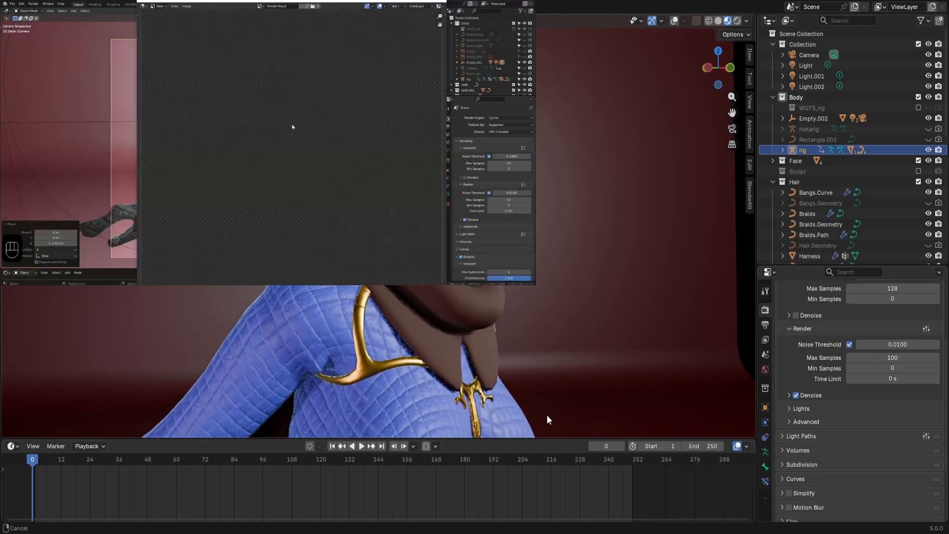
scroll(529, 329, "up", 3)
scroll(525, 330, "down", 4)
scroll(525, 329, "up", 1)
scroll(525, 328, "down", 1)
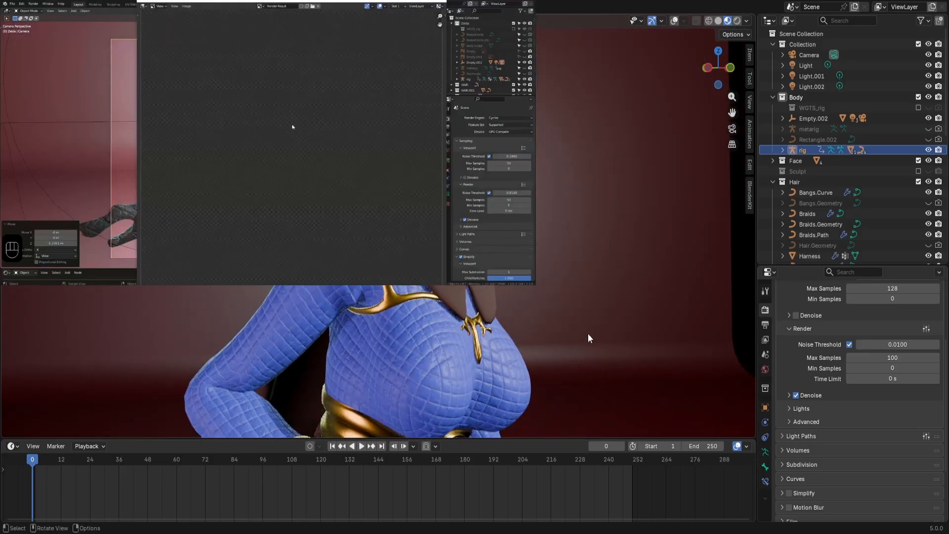
scroll(576, 292, "up", 3)
scroll(577, 292, "down", 5)
middle_click_drag(577, 292, 514, 267)
scroll(395, 276, "up", 5)
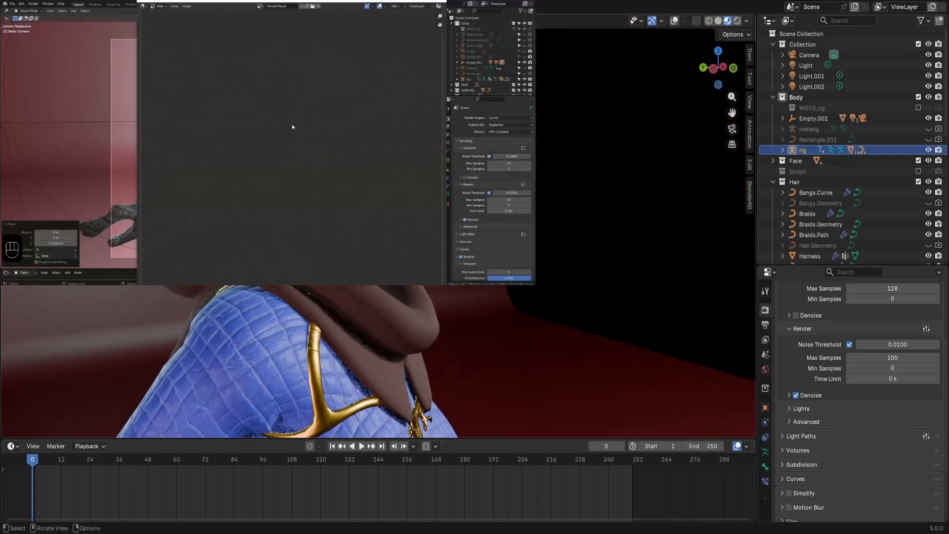
scroll(514, 267, "up", 4)
scroll(445, 262, "down", 5)
middle_click_drag(444, 262, 426, 99, "shift")
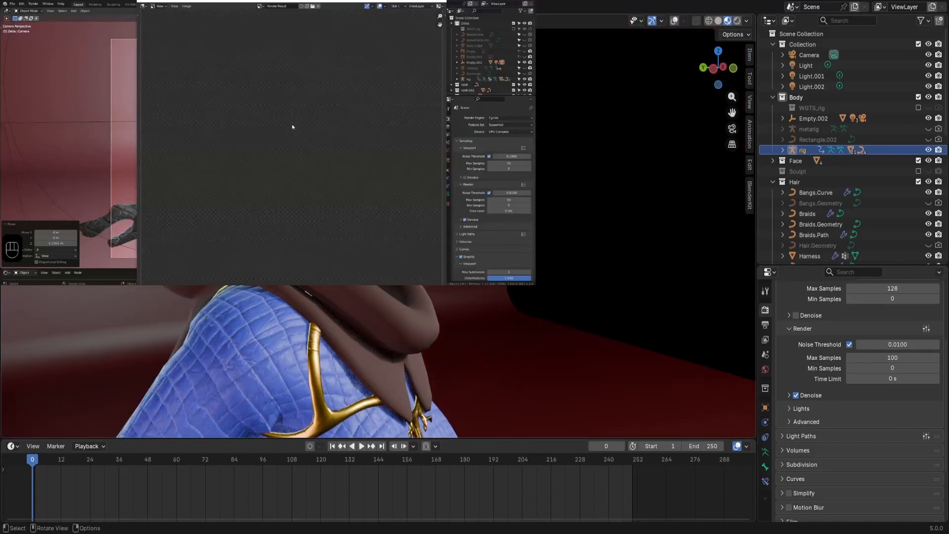
middle_click_drag(400, 280, 465, 271)
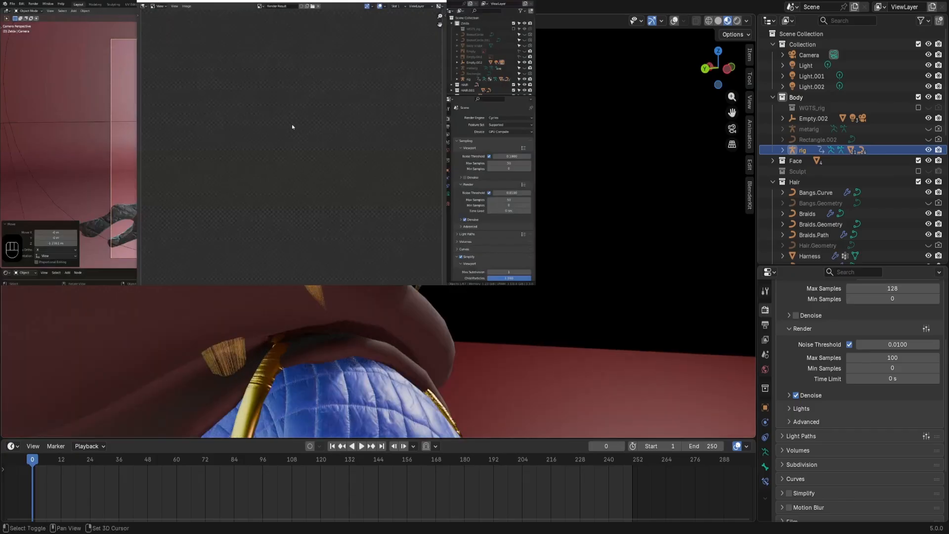
middle_click_drag(465, 222, 467, 269, "shift")
middle_click_drag(367, 217, 364, 296, "shift")
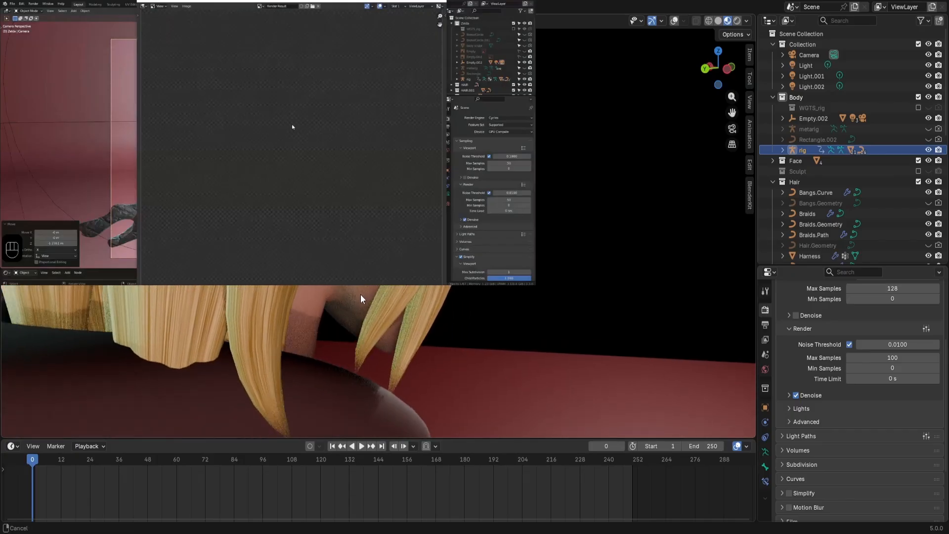
scroll(363, 298, "up", 2)
scroll(363, 298, "down", 1)
Select the character's skin mesh at the chin, show the overlays again and switch to solid shading.
left_click(363, 298)
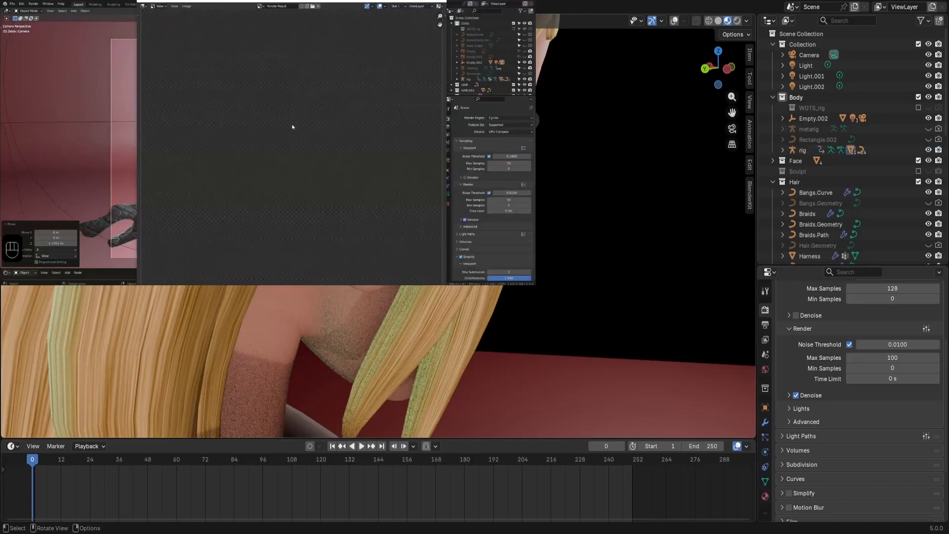
scroll(555, 214, "down", 1)
left_click(674, 20)
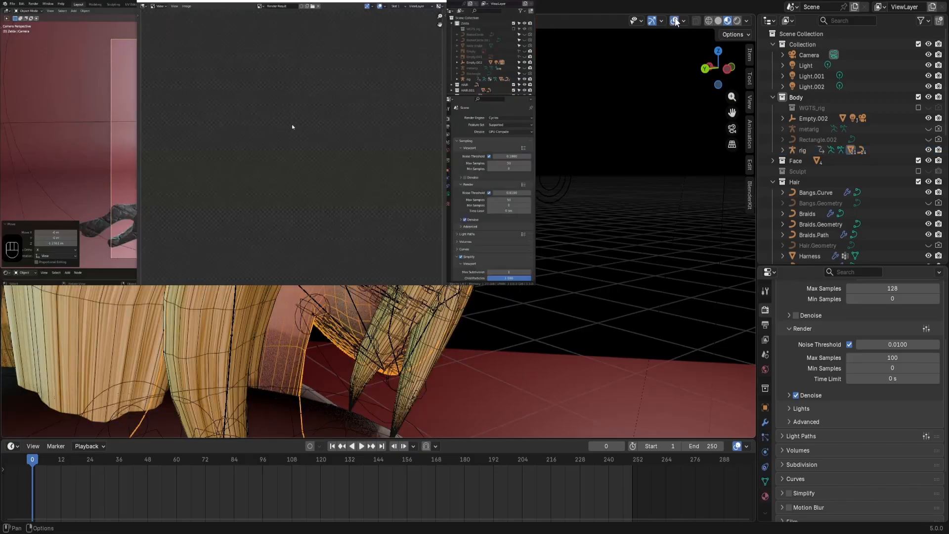
left_click(718, 21)
Examine the wireframe of the face, neck, torso and arms in solid shading, and return to material preview shading.
middle_click_drag(587, 126, 520, 123)
scroll(519, 124, "up", 3)
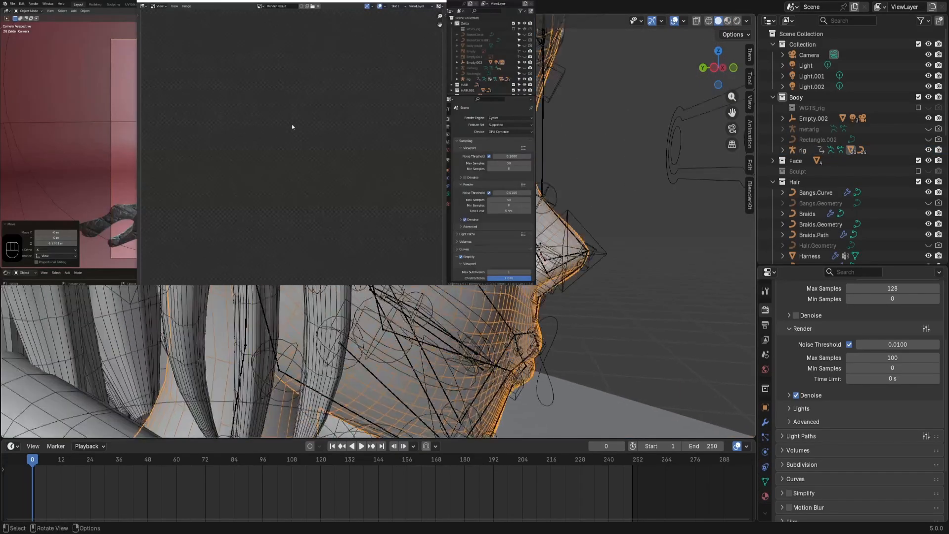
middle_click_drag(401, 148, 531, 163, "shift")
scroll(524, 163, "down", 7)
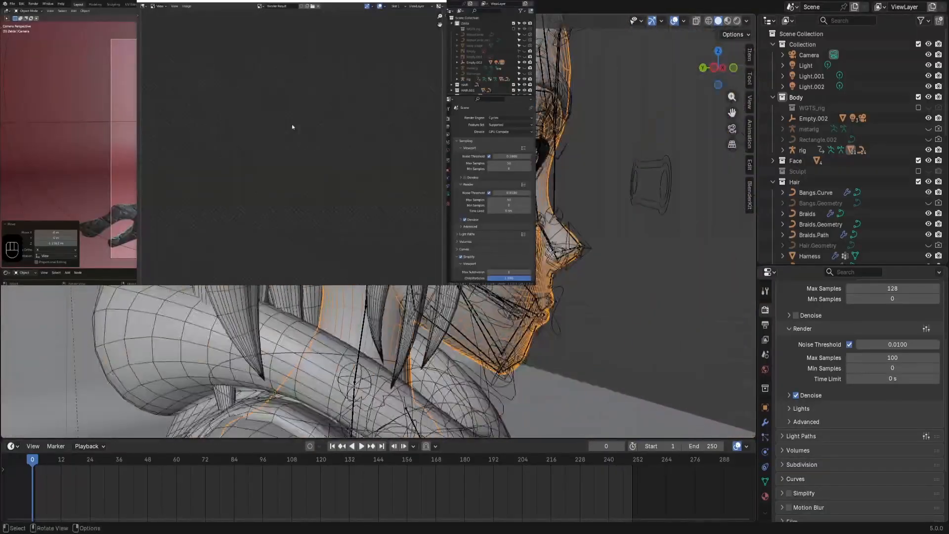
scroll(524, 163, "down", 6)
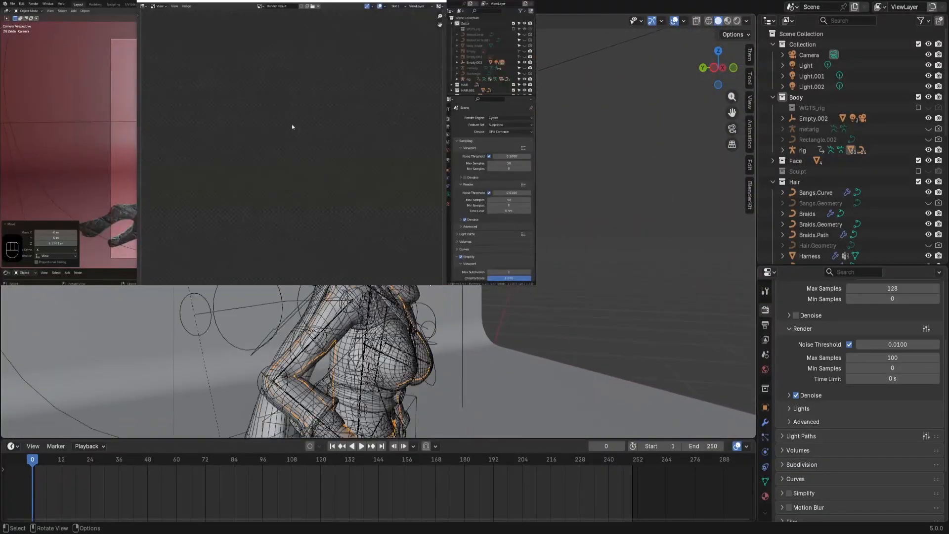
middle_click_drag(518, 173, 531, 113, "shift")
scroll(531, 163, "up", 5)
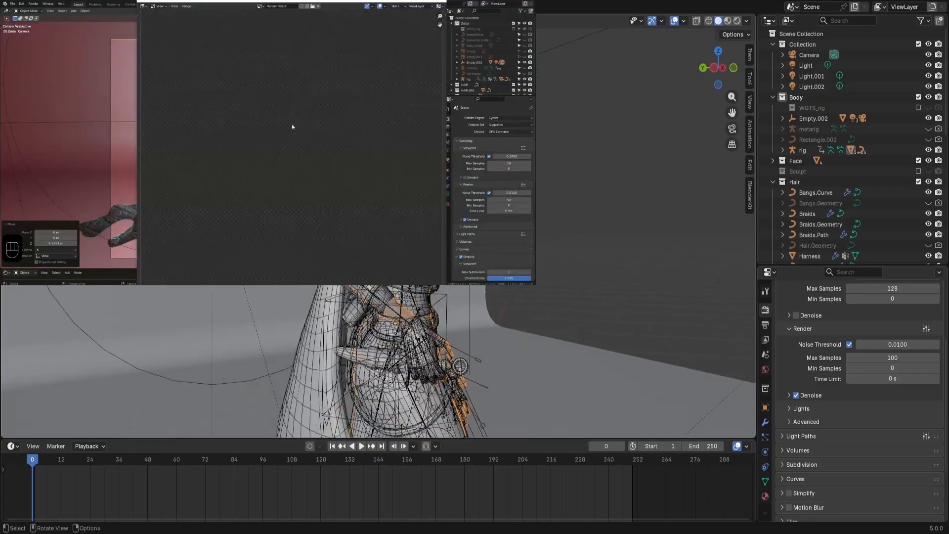
mouse_move(532, 163)
middle_mouse_down()
mouse_move(549, 166)
mouse_move(524, 166)
middle_mouse_up()
middle_click_drag(410, 193, 713, 213)
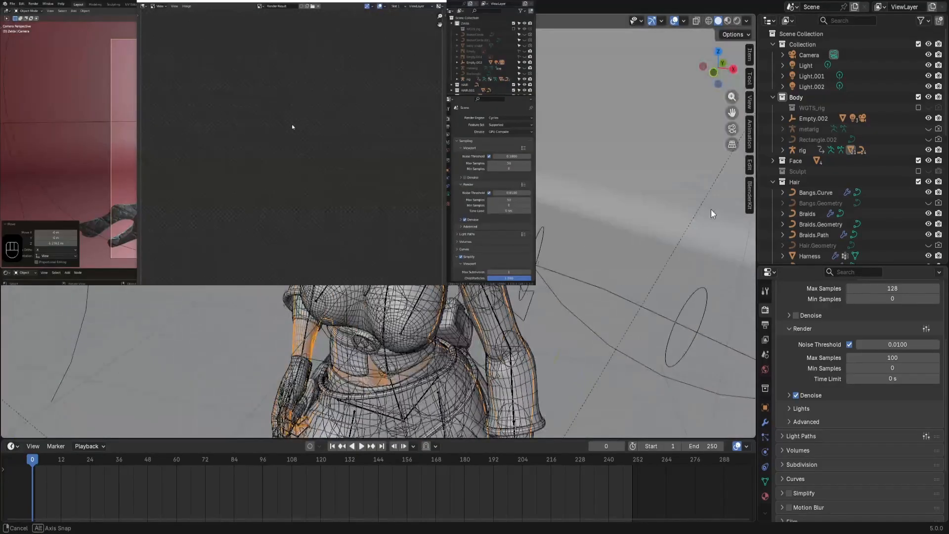
scroll(710, 222, "up", 5)
mouse_move(580, 158)
middle_mouse_down("shift")
mouse_move(536, 286)
mouse_move(570, 259)
mouse_move(554, 270)
mouse_move(642, 272)
middle_mouse_up("shift")
scroll(531, 279, "down", 2)
scroll(531, 279, "up", 2)
scroll(532, 279, "down", 4)
left_click(726, 21)
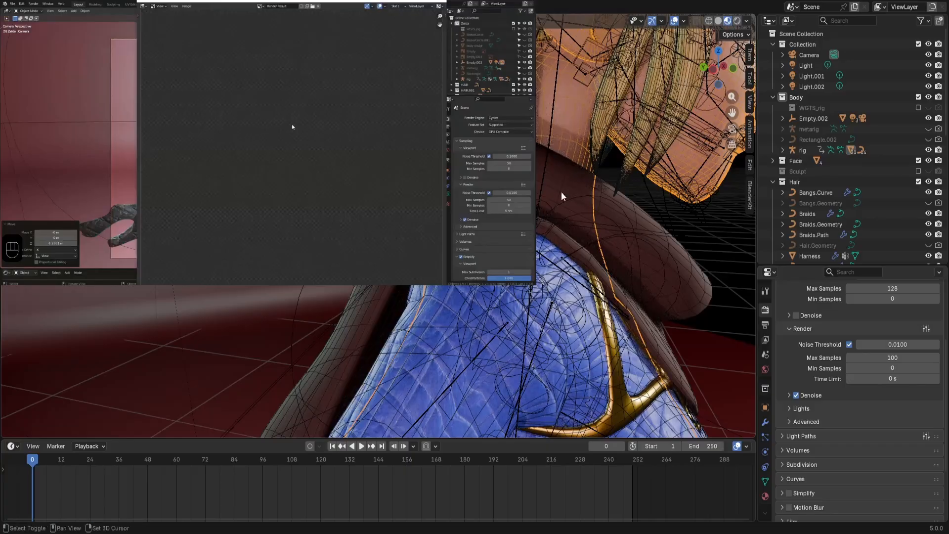
Examine the outfit, cape, belt pouch, and gloved hand on the dagger up close, and show the viewport overlays again.
middle_click_drag(599, 131, 638, 175)
middle_click_drag(637, 196, 612, 144)
scroll(555, 198, "down", 5)
scroll(559, 185, "up", 3)
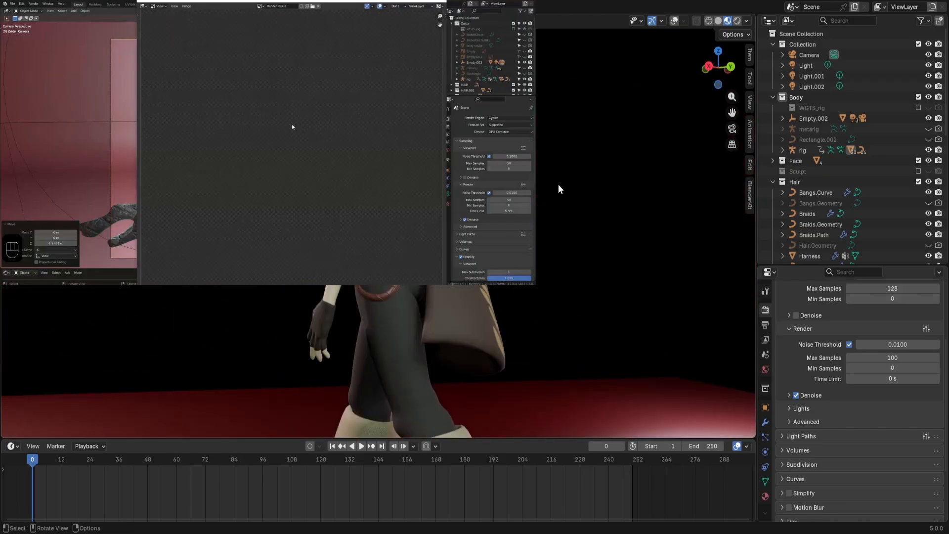
middle_click_drag(558, 184, 583, 22, "shift")
middle_click_drag(494, 24, 498, 288, "shift")
scroll(499, 289, "up", 4)
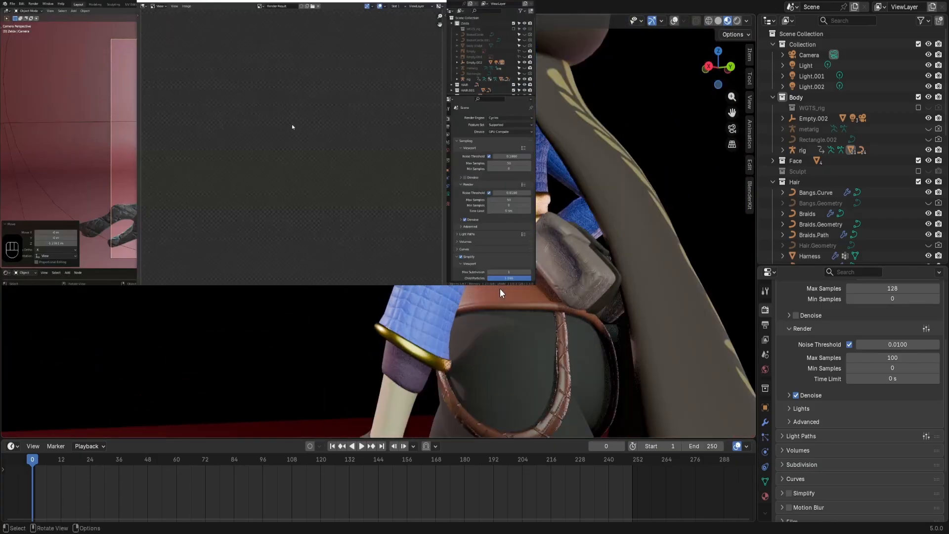
scroll(499, 289, "down", 1)
middle_click_drag(516, 255, 316, 277, "shift")
middle_click_drag(341, 232, 321, 272, "shift")
scroll(321, 271, "up", 2)
scroll(378, 232, "down", 3)
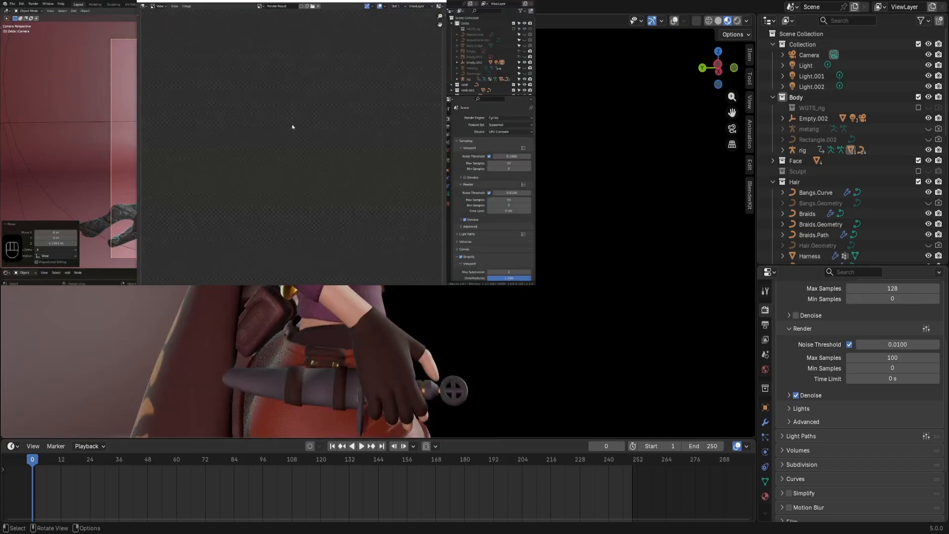
middle_click_drag(378, 233, 386, 254)
scroll(437, 335, "up", 3)
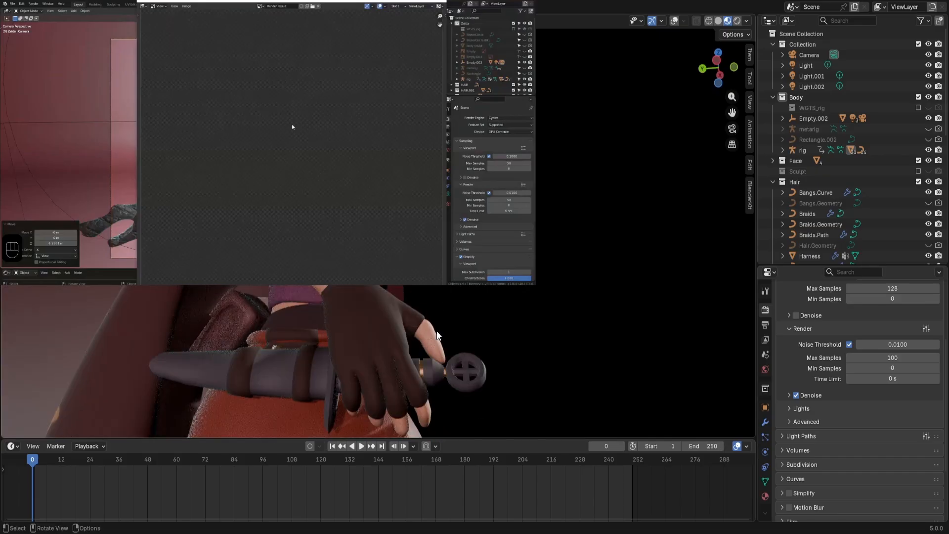
left_click(673, 20)
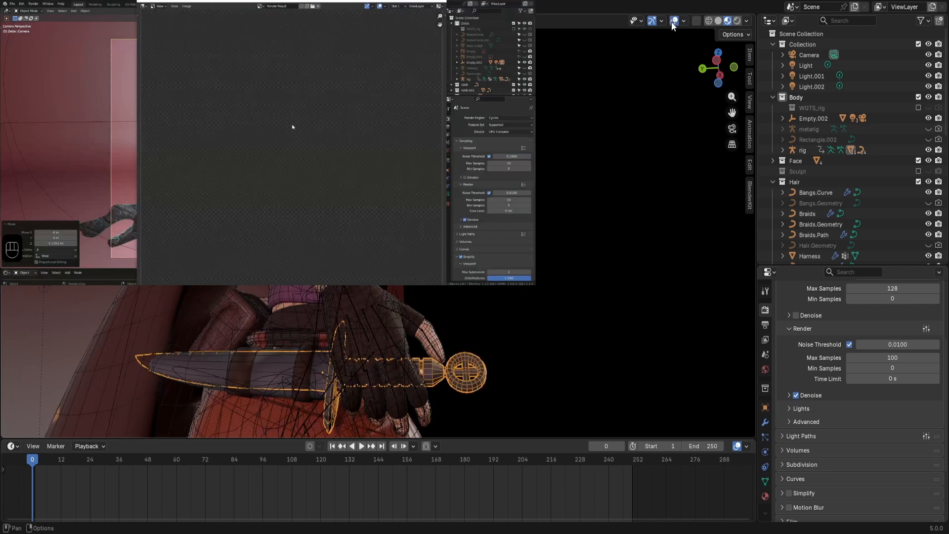
Try moving the dagger out of its sheath past the hand, and undo the move.
key("g")
left_click(19, 340)
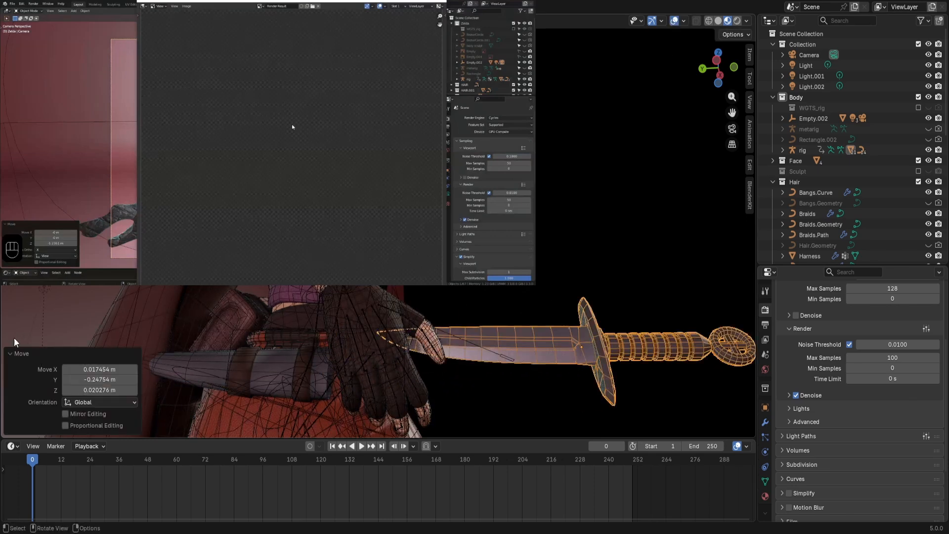
key("ctrl+z")
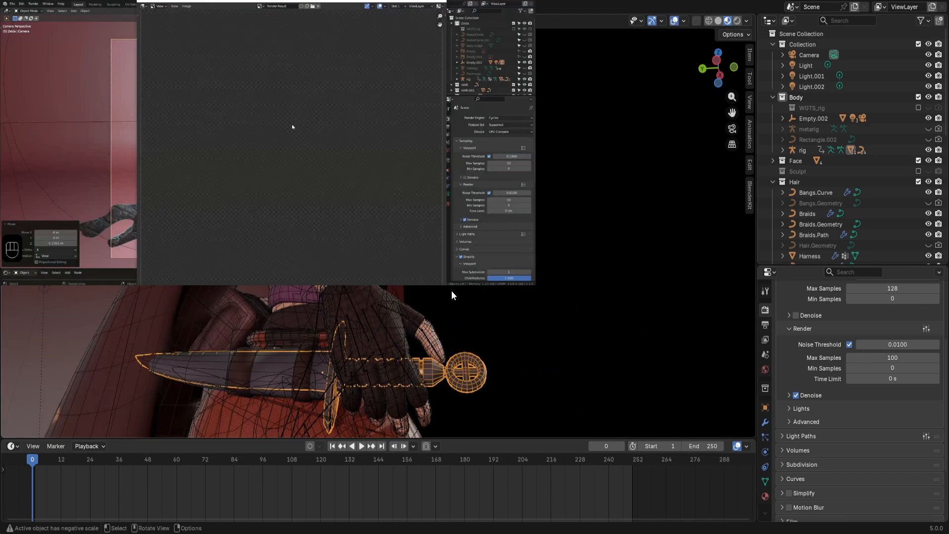
Select the character's rig and switch it to Pose Mode.
middle_click_drag(454, 290, 443, 225)
scroll(457, 322, "down", 2)
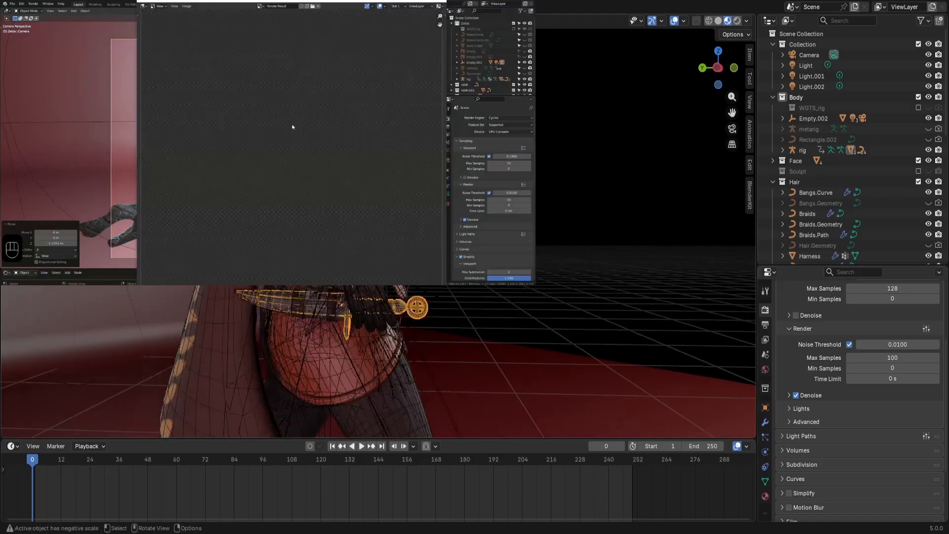
scroll(442, 225, "down", 6)
scroll(442, 225, "up", 4)
left_click(380, 247)
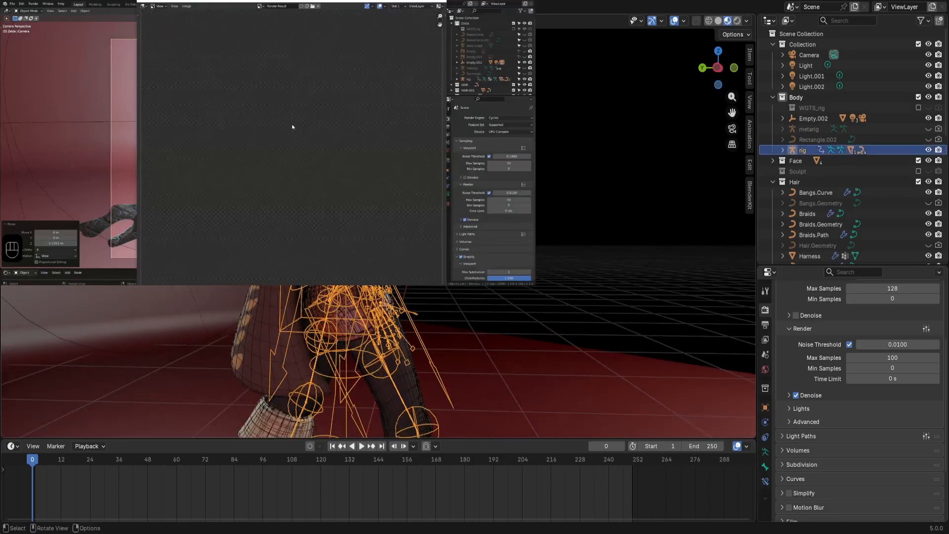
left_click(380, 243)
left_click(380, 243)
key("ctrl+Tab")
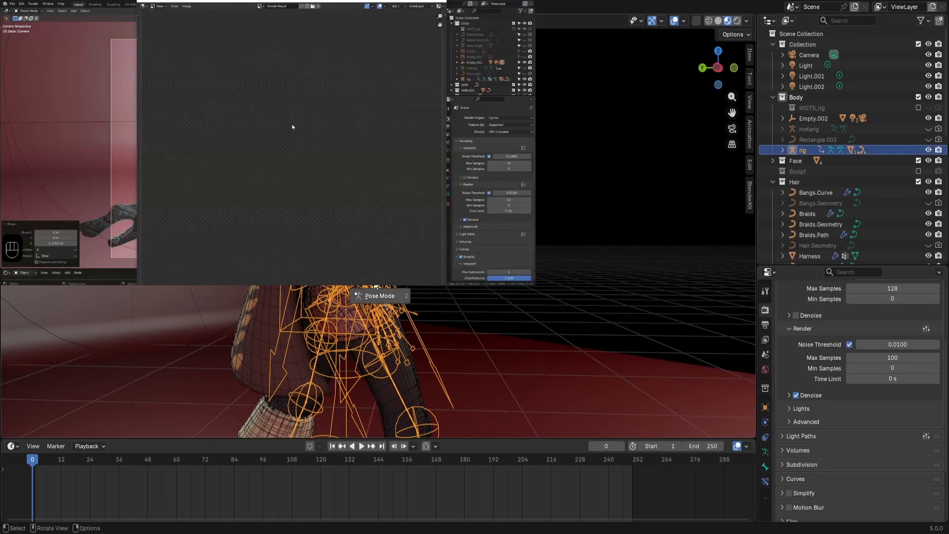
left_click(380, 295)
Move the control of the hand at the dagger about 0.047 m in negative Y, and return the rig to Object Mode.
scroll(387, 317, "up", 3)
middle_click_drag(450, 353, 469, 269, "shift")
scroll(448, 332, "up", 3)
scroll(469, 269, "down", 2)
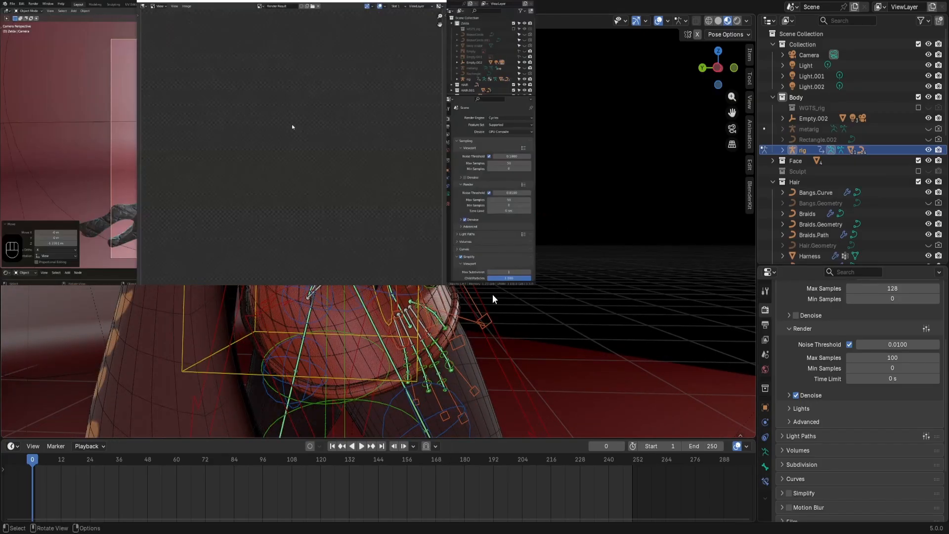
key("g")
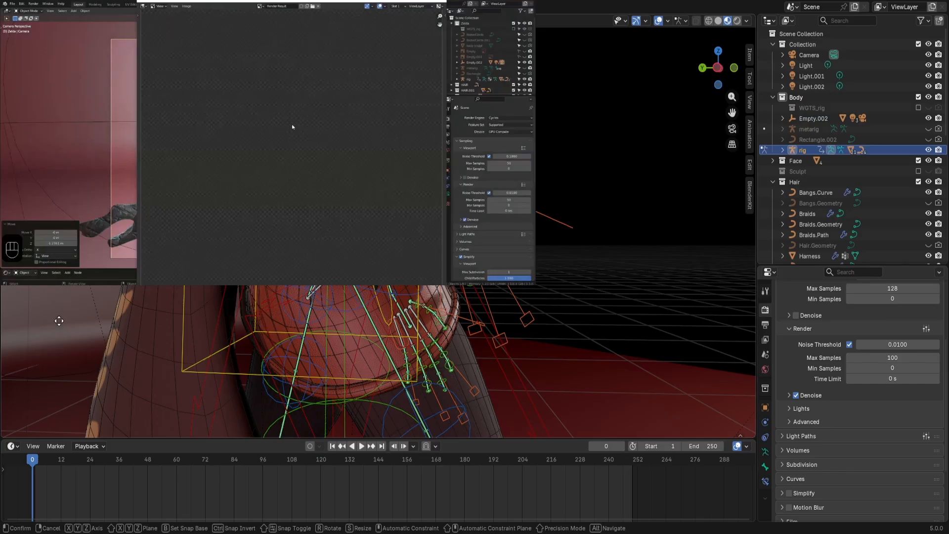
left_click(58, 321)
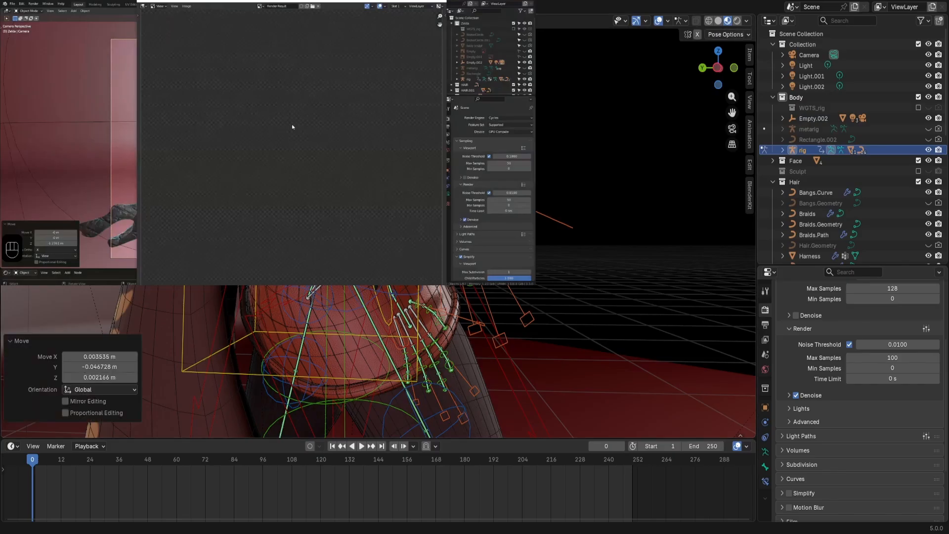
key("ctrl+z")
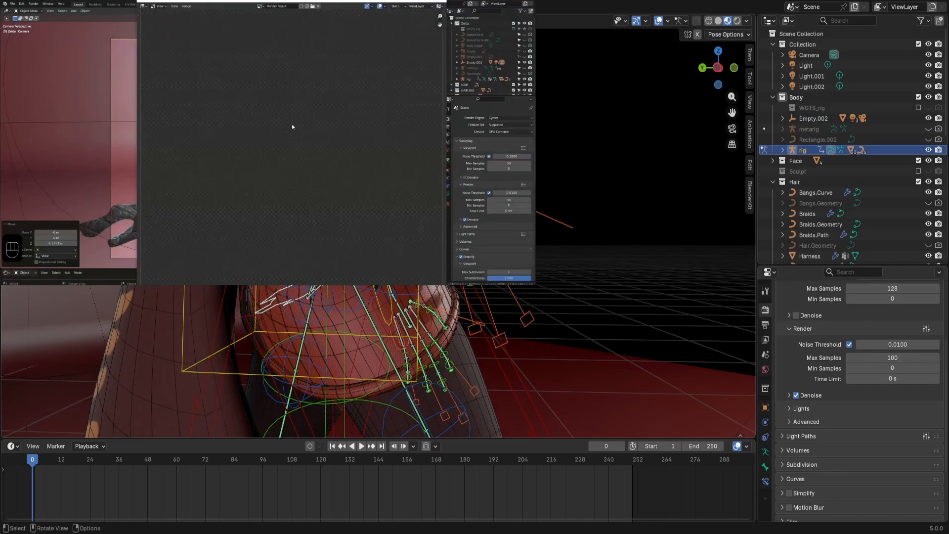
left_click(418, 250)
key("ctrl+Tab")
Pull the dagger about 0.05 m out of the sheath in negative Y and rotate it about 5° in the view plane.
left_click(514, 250)
scroll(561, 286, "down", 2)
scroll(570, 293, "up", 4)
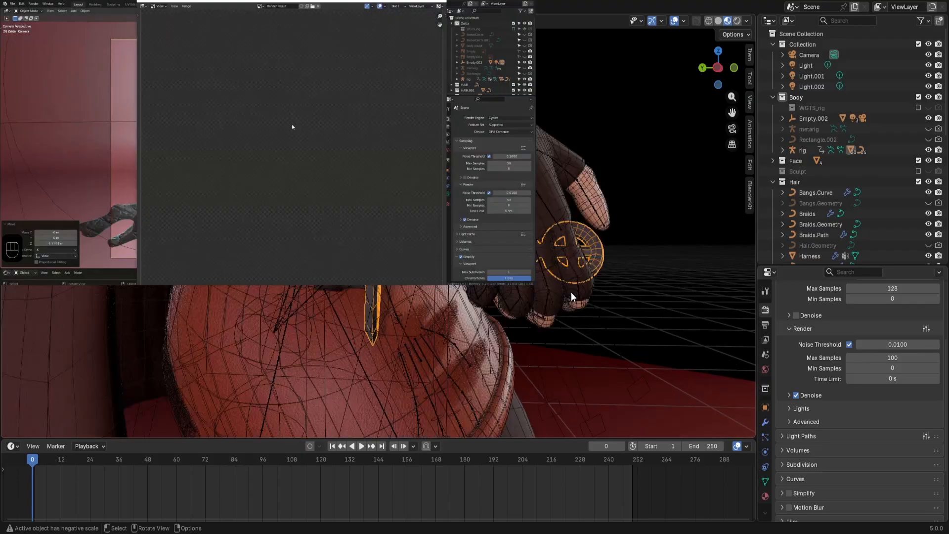
scroll(574, 297, "up", 2)
scroll(590, 309, "down", 2)
key("g")
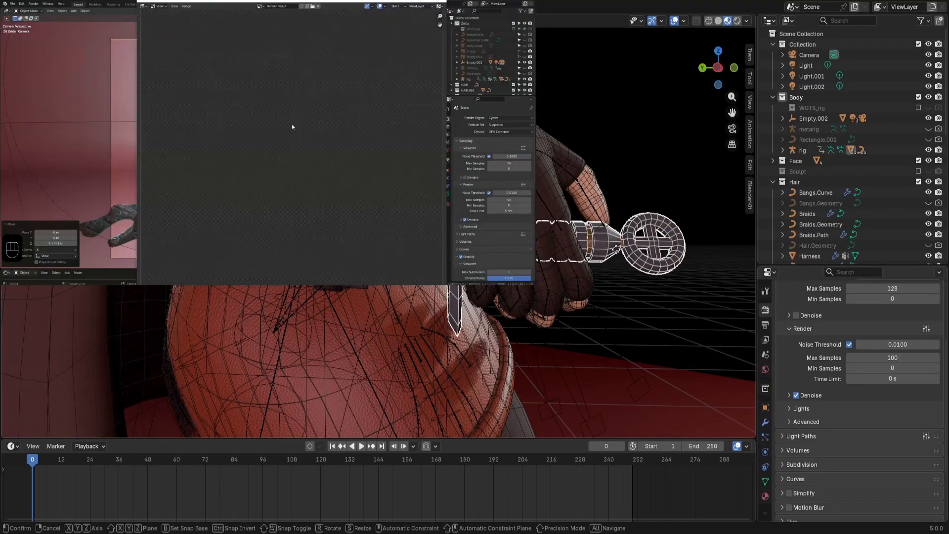
left_click(671, 341)
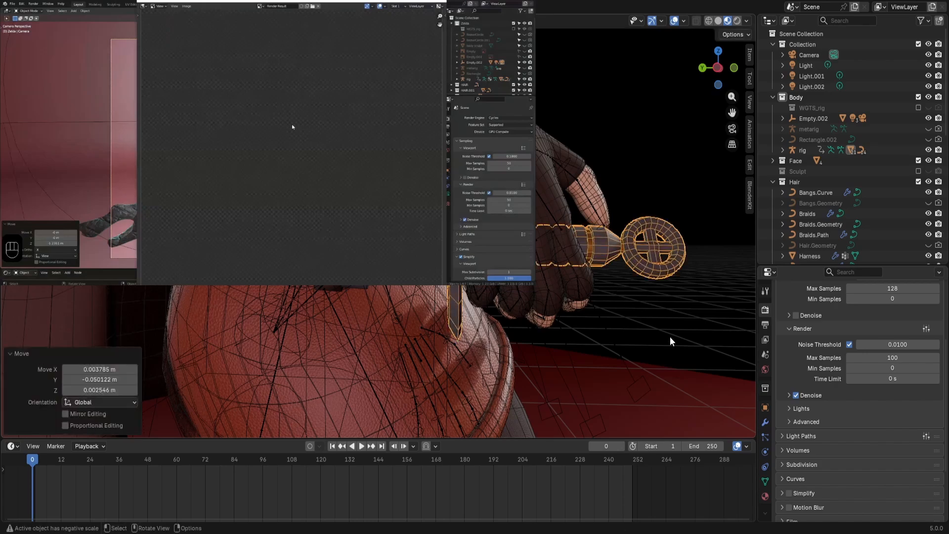
key("r")
left_click(635, 267)
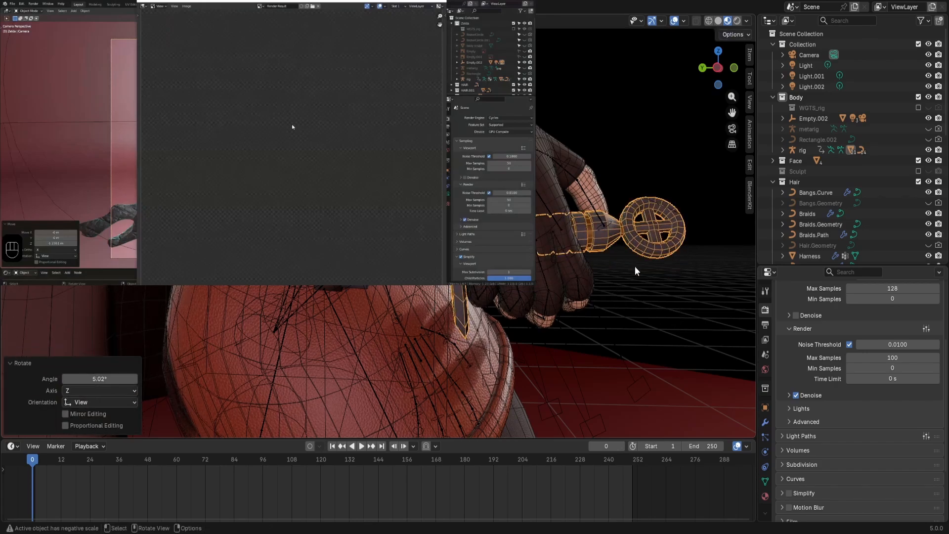
Lower the dagger about 0.01 m from an opposite view so its grip sits in the gloved hand.
middle_click_drag(635, 266, 584, 279)
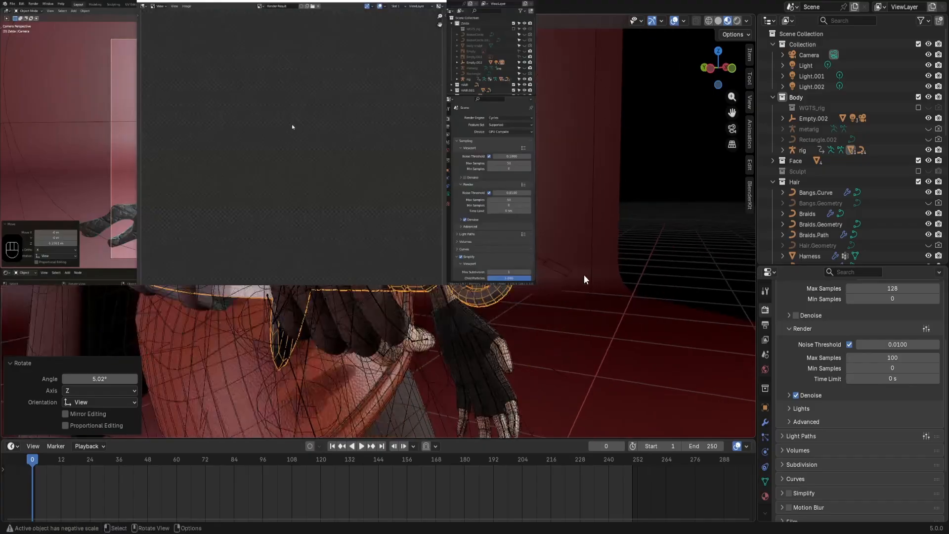
scroll(583, 280, "down", 4)
scroll(473, 288, "up", 2)
mouse_move(473, 284)
middle_mouse_down()
mouse_move(407, 282)
mouse_move(469, 257)
mouse_move(477, 279)
middle_mouse_up()
scroll(470, 257, "up", 3)
key("g")
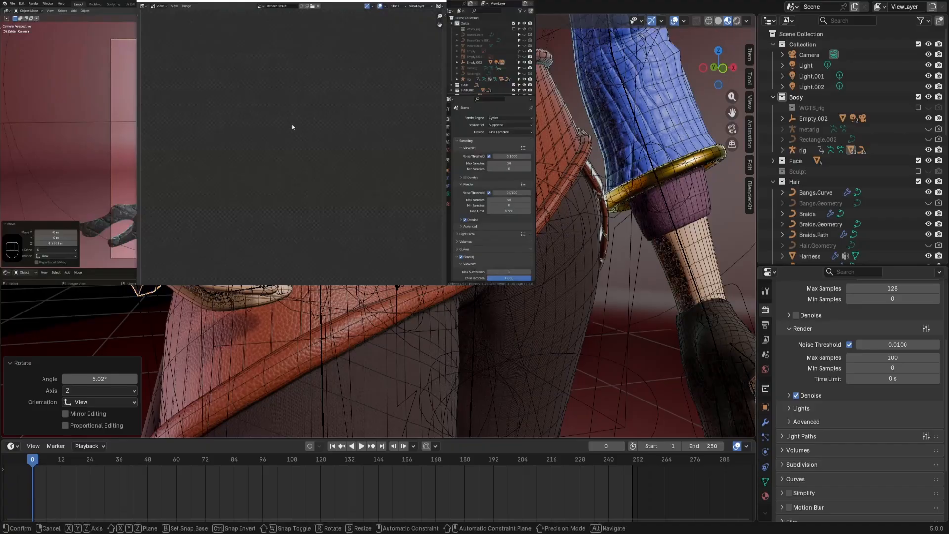
left_click(266, 399)
Rotate the dagger about -4.3° in the view plane, working close to the crossguard and fingers.
middle_click_drag(265, 399, 346, 390)
middle_click_drag(392, 332, 506, 300)
scroll(506, 299, "down", 8)
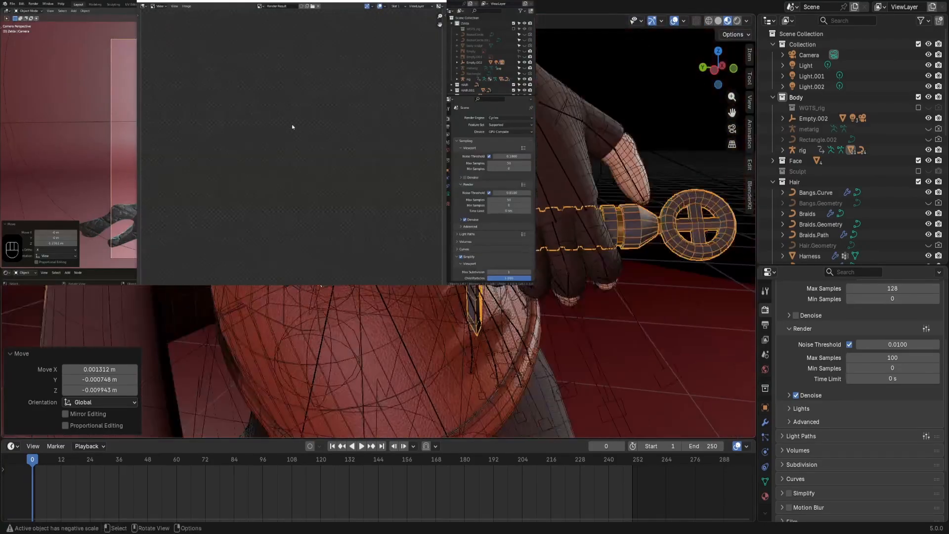
scroll(507, 300, "up", 8)
key("g")
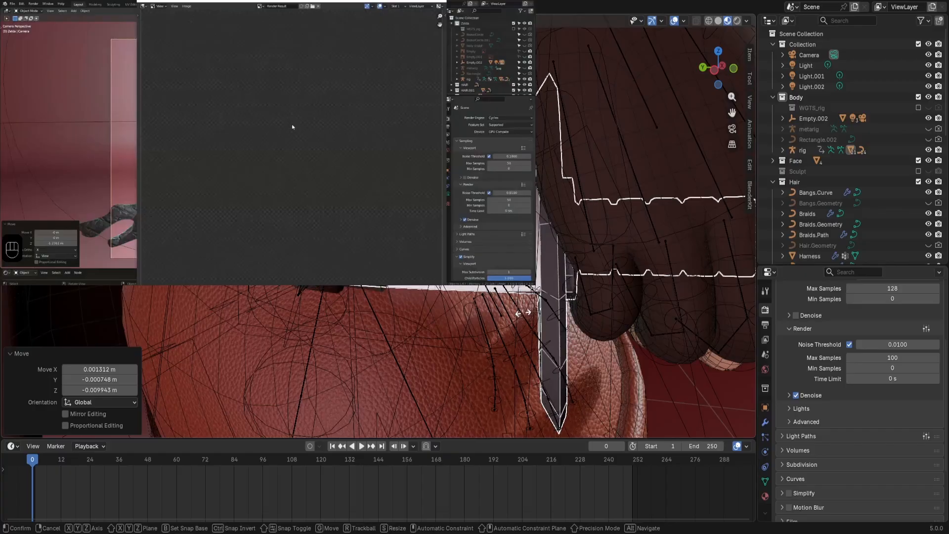
left_click(520, 313)
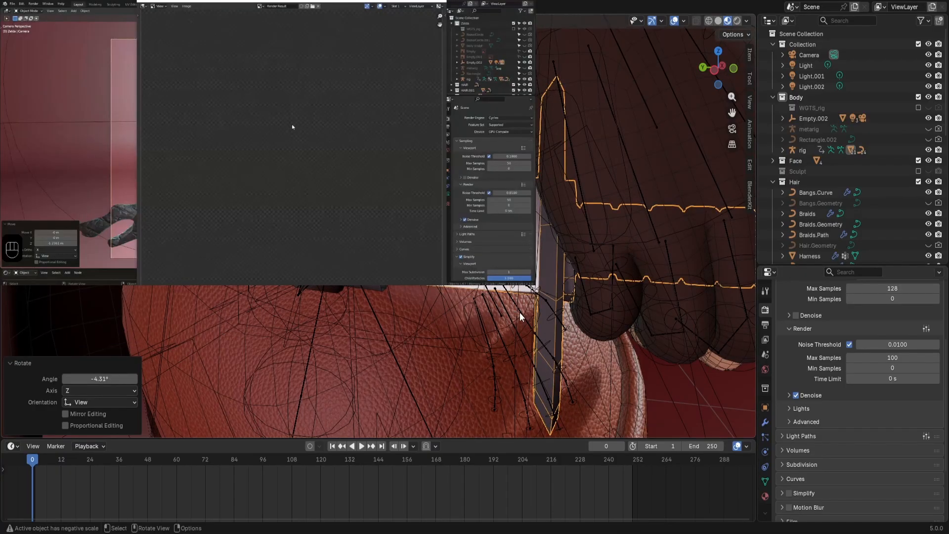
Try rotating the dagger about -3.5° around the global X axis, and undo the rotation.
middle_click_drag(520, 312, 460, 318)
key("r")
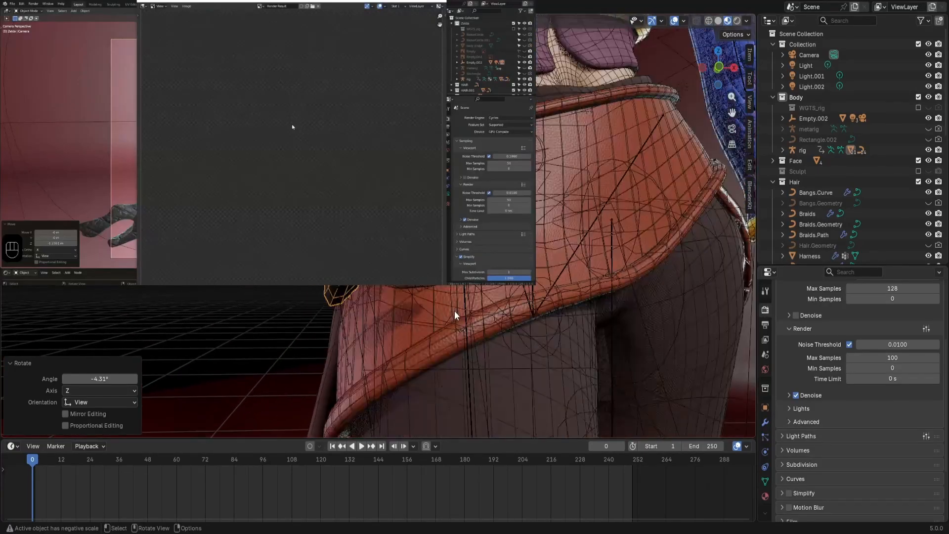
key("x")
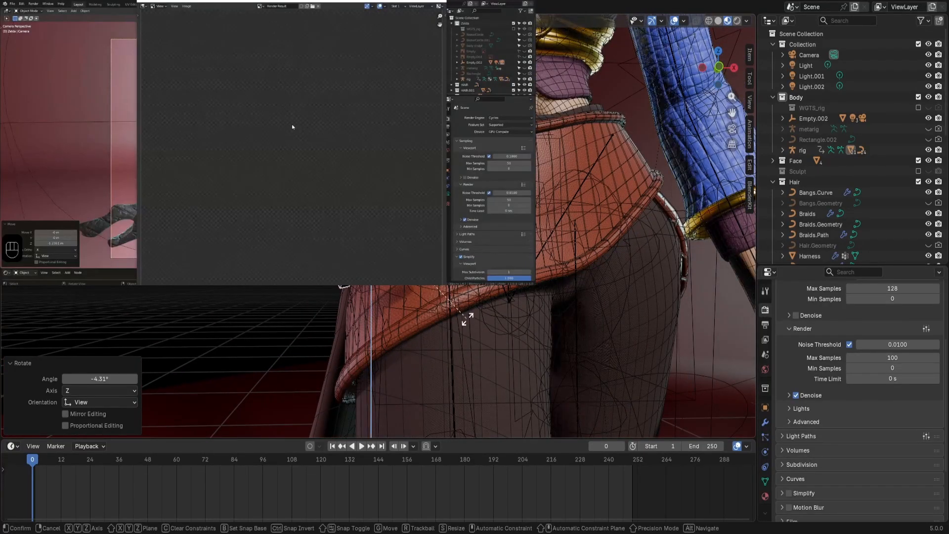
left_click(481, 326)
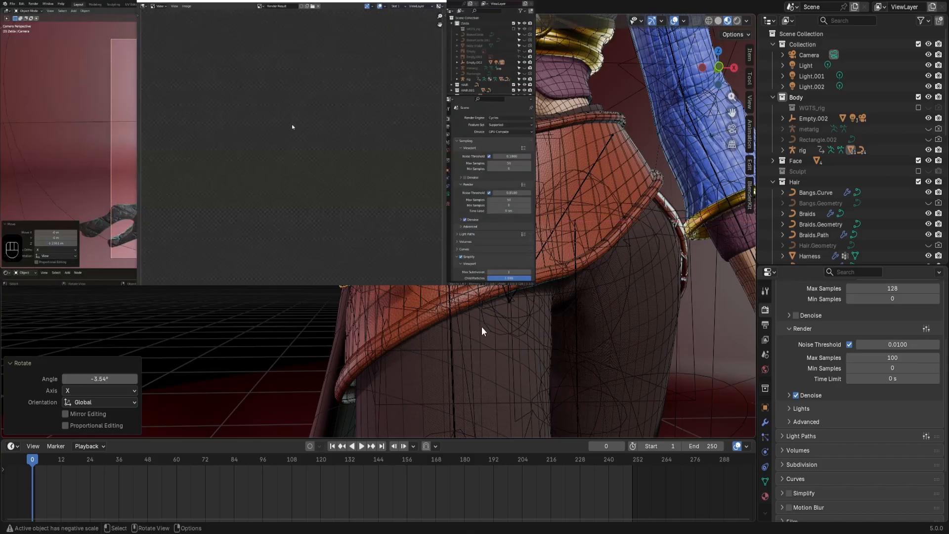
key("ctrl+z")
Rotate the dagger about 4° in the view plane as seen from above to line it up with the sheath.
middle_click_drag(481, 326, 396, 329)
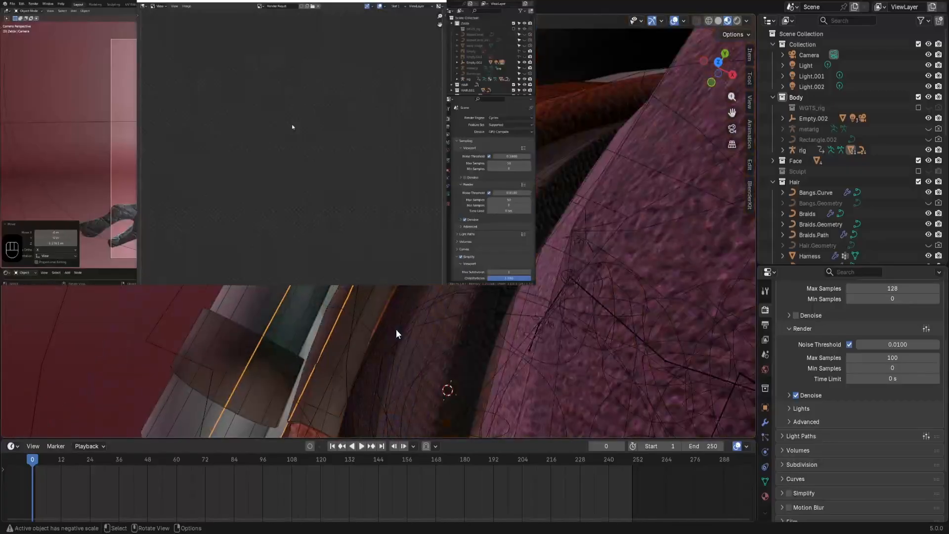
key("r")
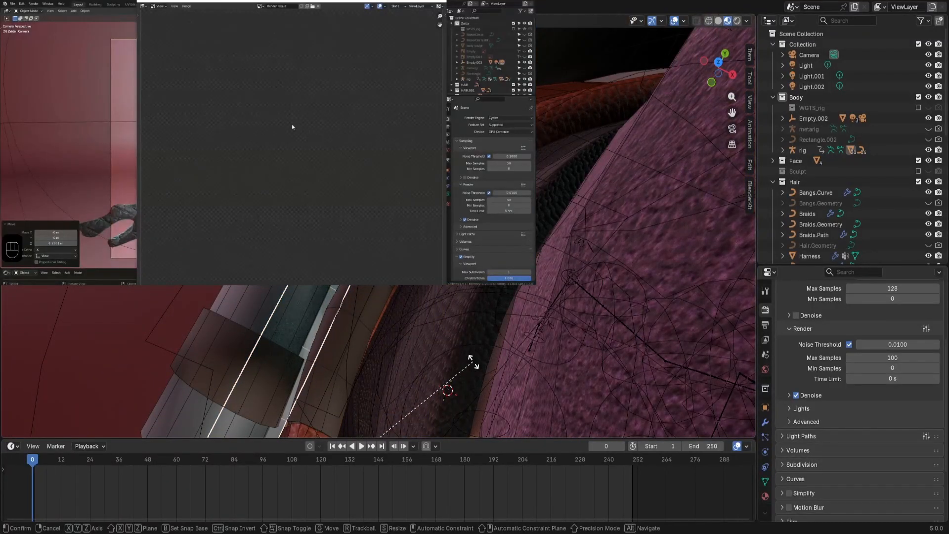
left_click(447, 347)
Examine the half-drawn dagger's fit in the sheath and hand with the overlays hidden, and show the overlays again.
middle_click_drag(428, 307, 404, 418, "shift")
middle_click_drag(519, 422, 711, 390, "shift")
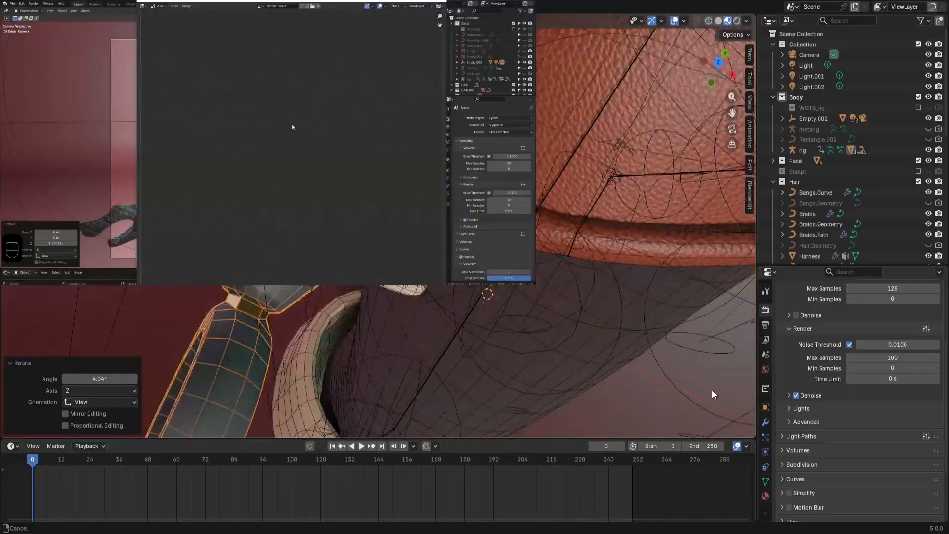
scroll(550, 511, "down", 1)
middle_click_drag(527, 401, 479, 372)
scroll(479, 372, "down", 12)
scroll(482, 369, "up", 7)
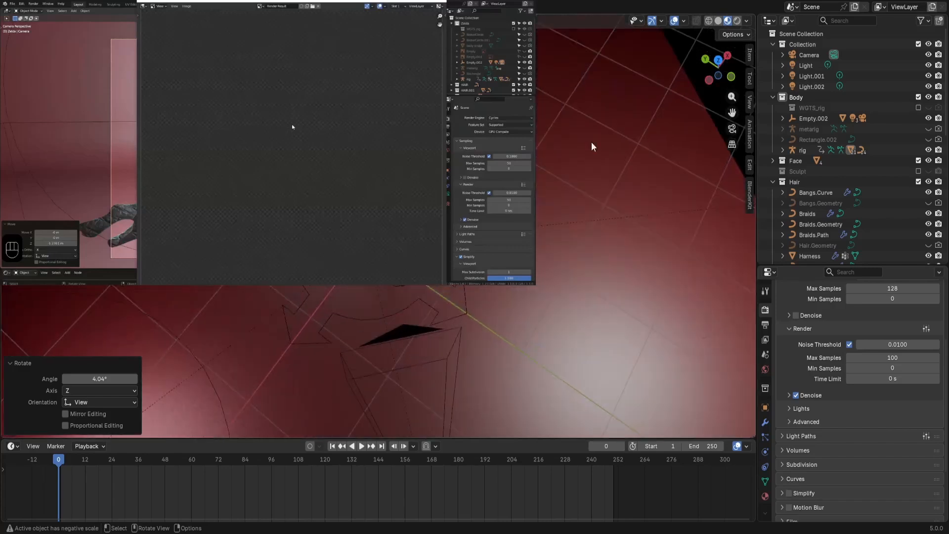
left_click(676, 20)
scroll(435, 158, "up", 6)
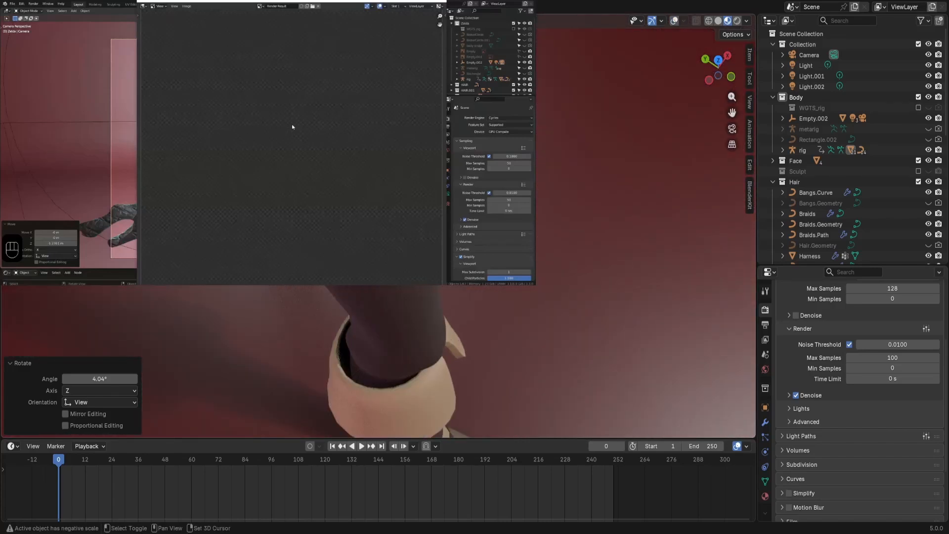
middle_click_drag(435, 123, 458, 87, "shift")
middle_click_drag(425, 173, 425, 114)
scroll(425, 114, "up", 6)
scroll(425, 197, "down", 4)
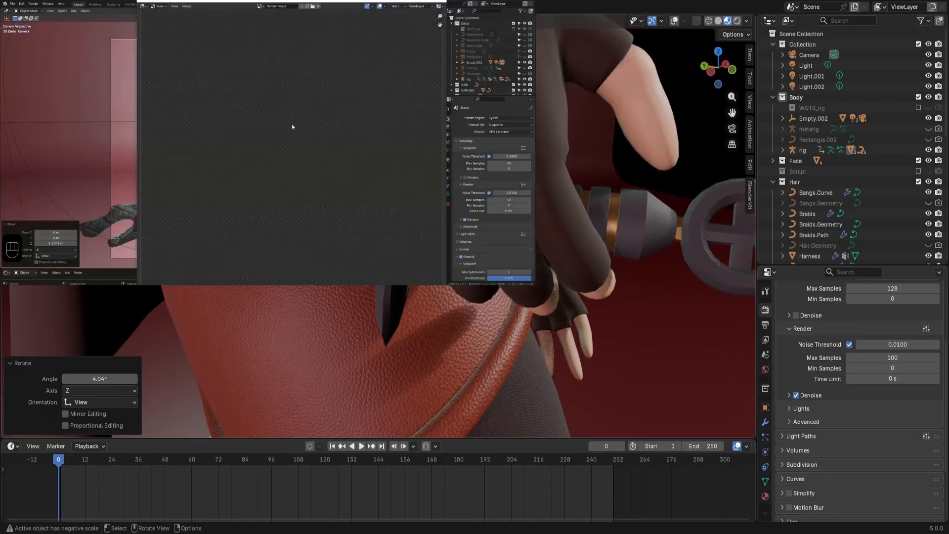
scroll(425, 198, "up", 9)
middle_click_drag(346, 207, 642, 225, "shift")
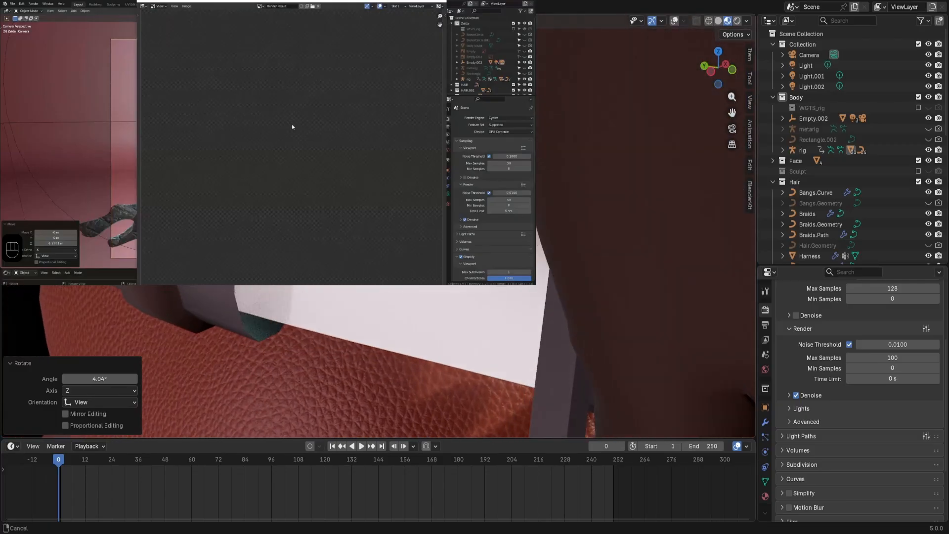
middle_click_drag(445, 277, 380, 245, "shift")
scroll(462, 245, "up", 2)
scroll(410, 259, "up", 1)
scroll(410, 259, "down", 1)
scroll(410, 260, "down", 8)
scroll(380, 244, "up", 5)
scroll(381, 244, "down", 3)
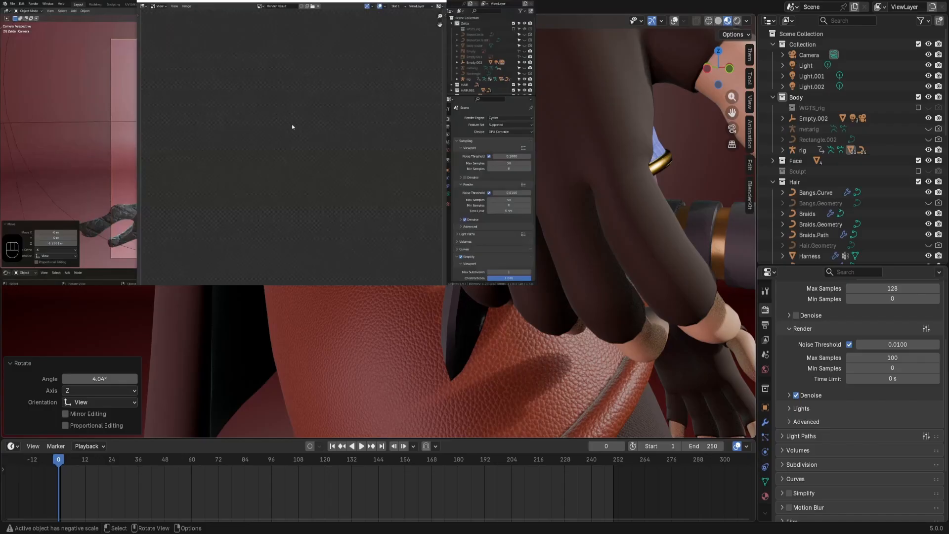
left_click(674, 21)
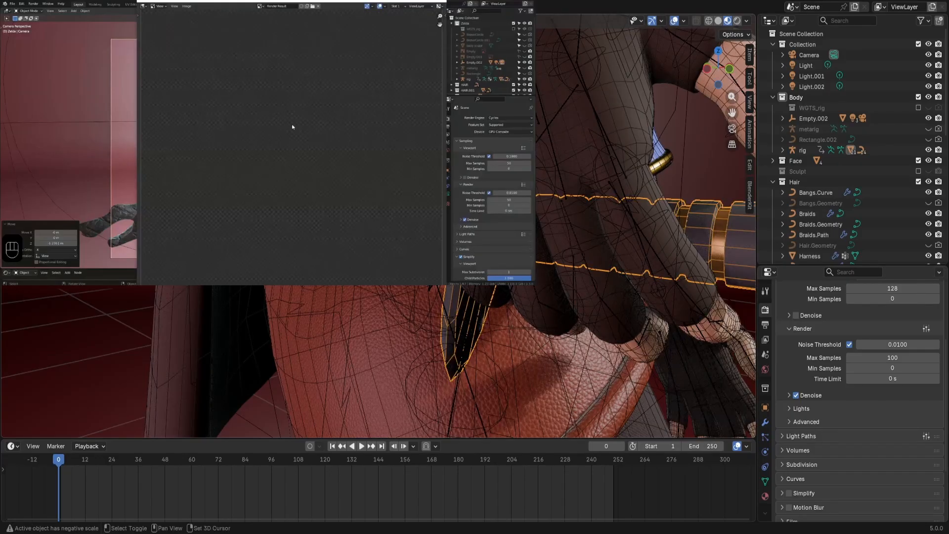
Isolate the dagger and its sheath in local view and display them with solid shading.
left_click(380, 222, "shift")
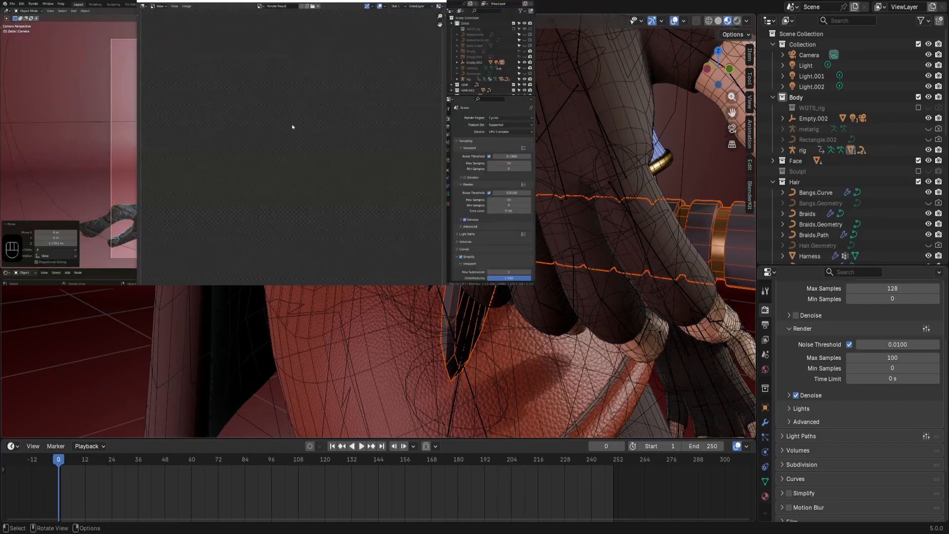
key("KP_Divide")
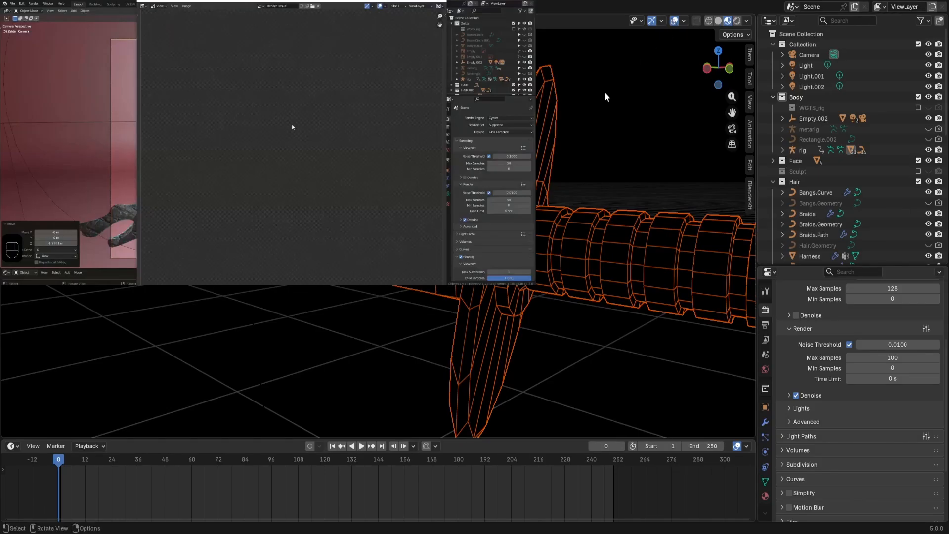
middle_click_drag(605, 94, 482, 101)
left_click(718, 21)
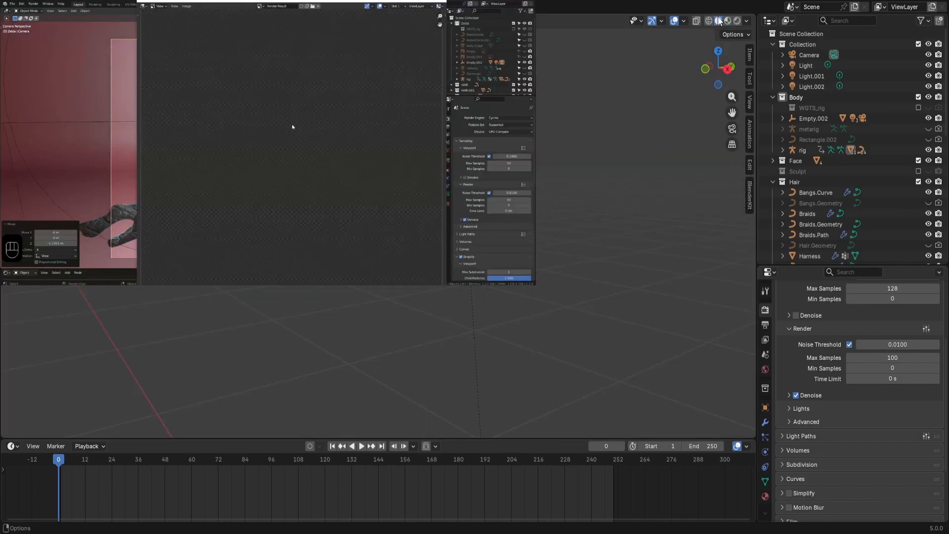
Select only the sheath near the crossguard and open its mesh in Edit Mode.
middle_click_drag(396, 143, 494, 154)
scroll(494, 155, "up", 5)
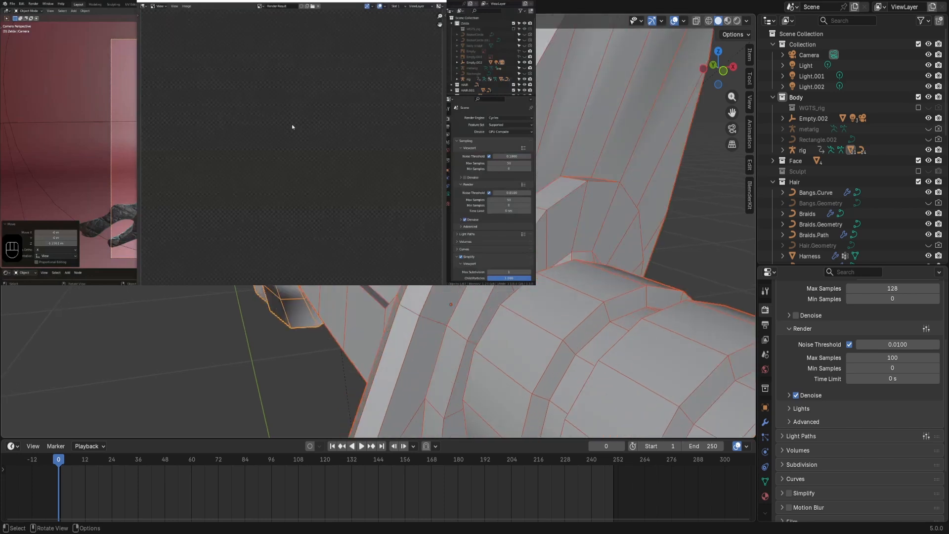
scroll(494, 155, "up", 2)
left_click(317, 232)
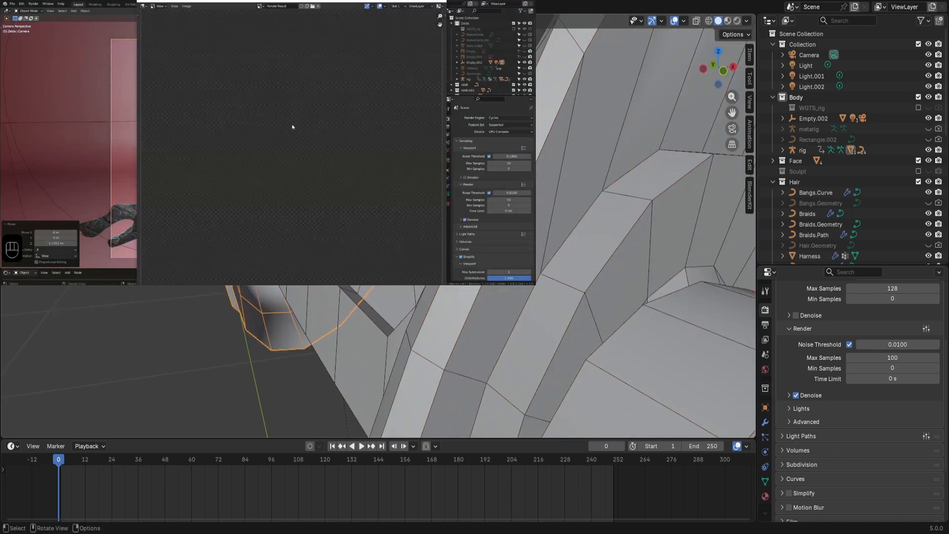
key("Tab")
scroll(517, 225, "down", 8)
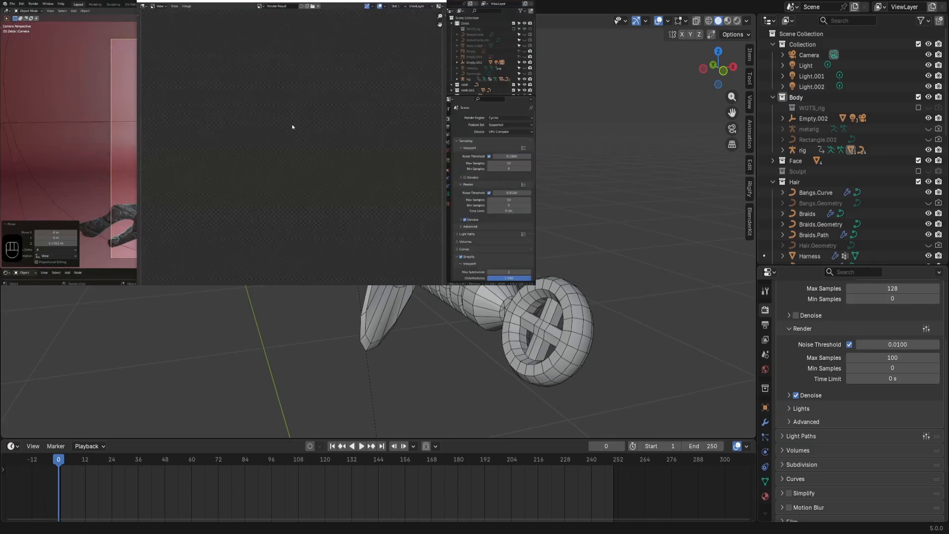
Look through the Sheath's data, object, world, constraint and physics properties.
scroll(859, 399, "down", 1)
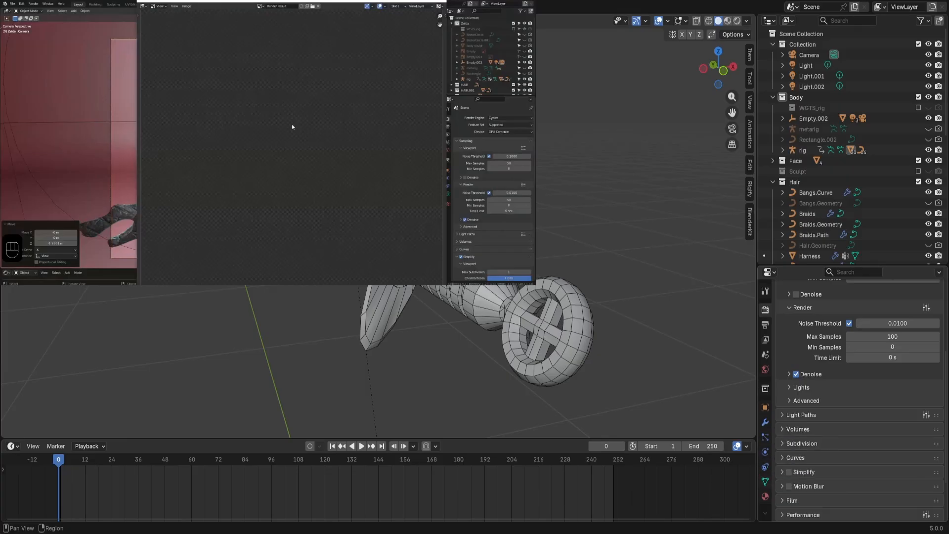
left_click(765, 479)
scroll(884, 402, "up", 3)
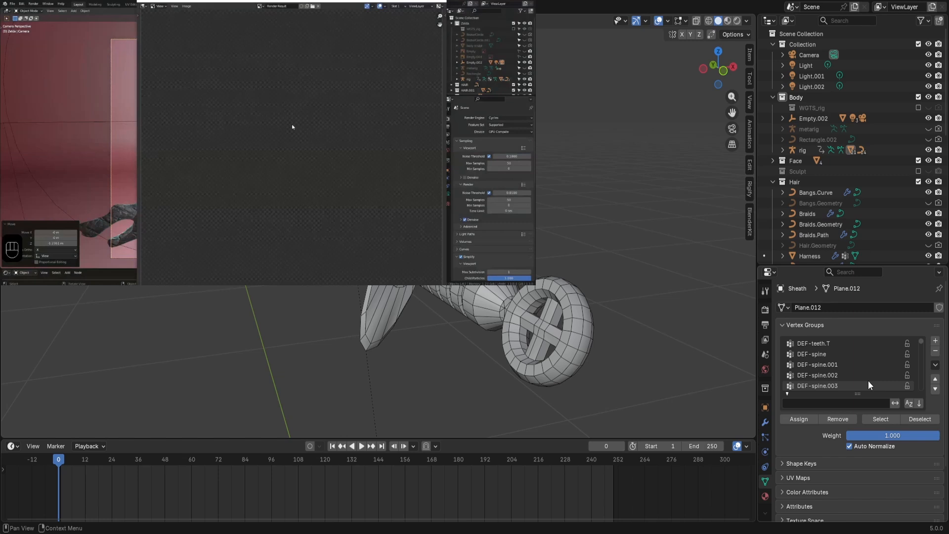
scroll(868, 381, "up", 5)
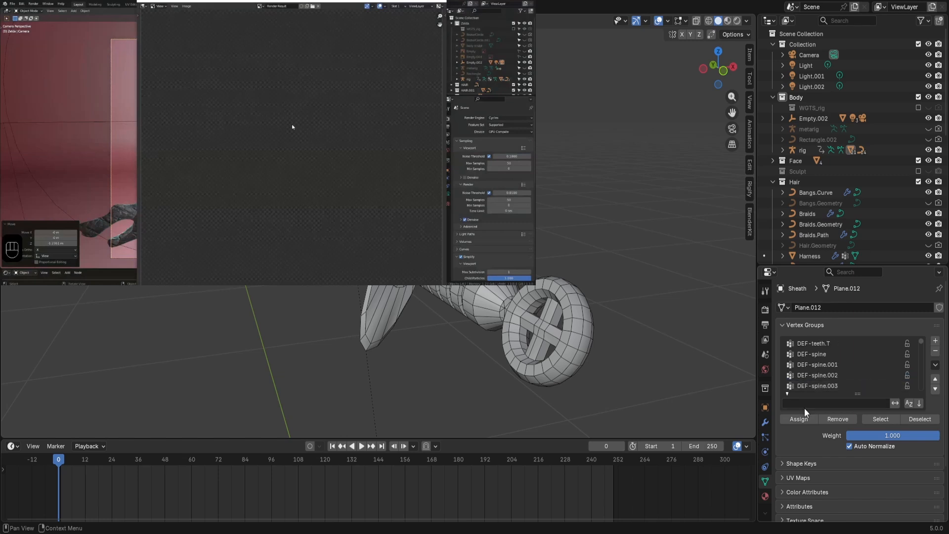
scroll(798, 411, "down", 1)
scroll(786, 430, "up", 1)
left_click(765, 408)
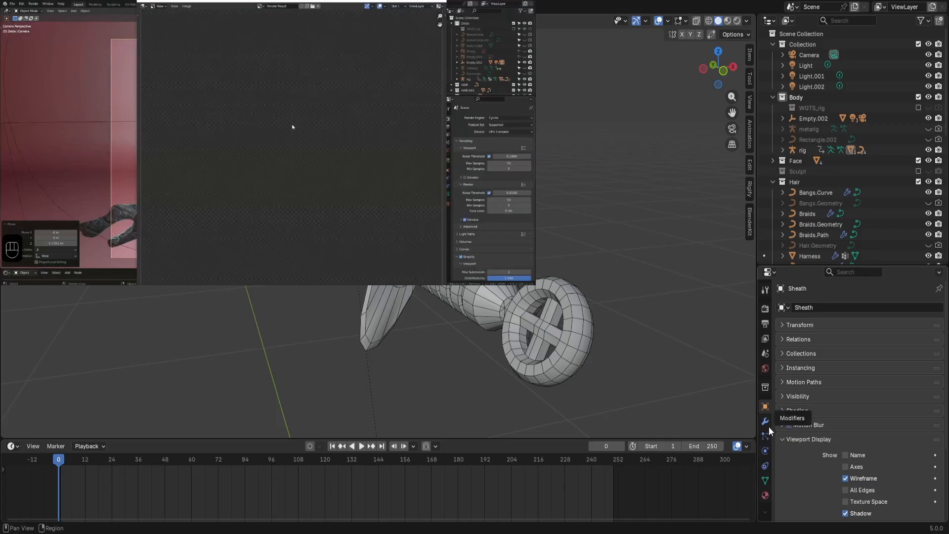
left_click(766, 369)
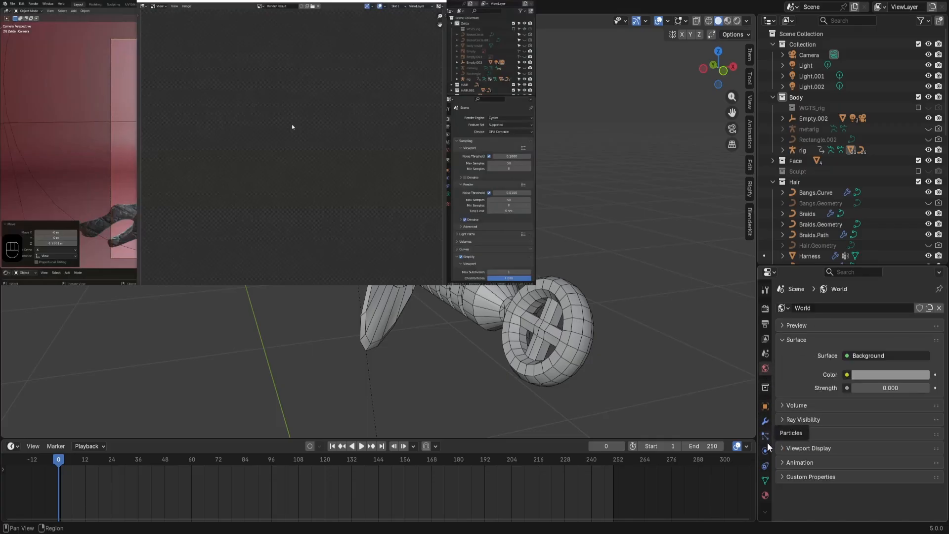
left_click(766, 463)
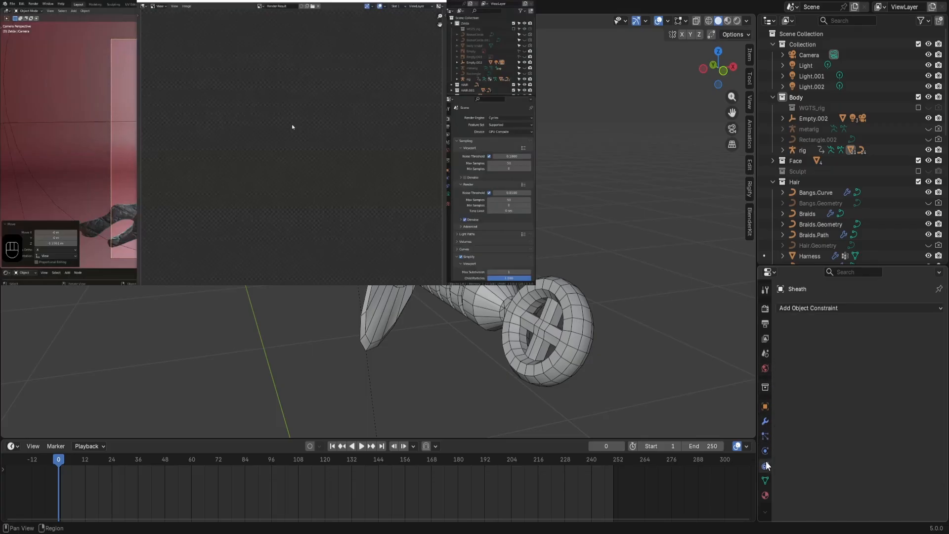
left_click(764, 450)
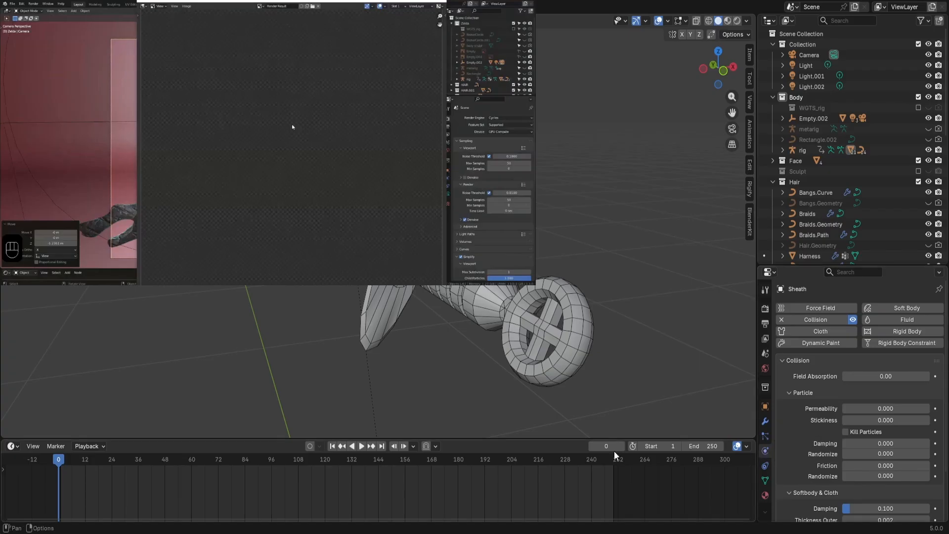
Switch the Sheath repeatedly between Object Mode and Edit Mode to compare its shape around the blade, finishing in Edit Mode.
scroll(48, 366, "down", 2)
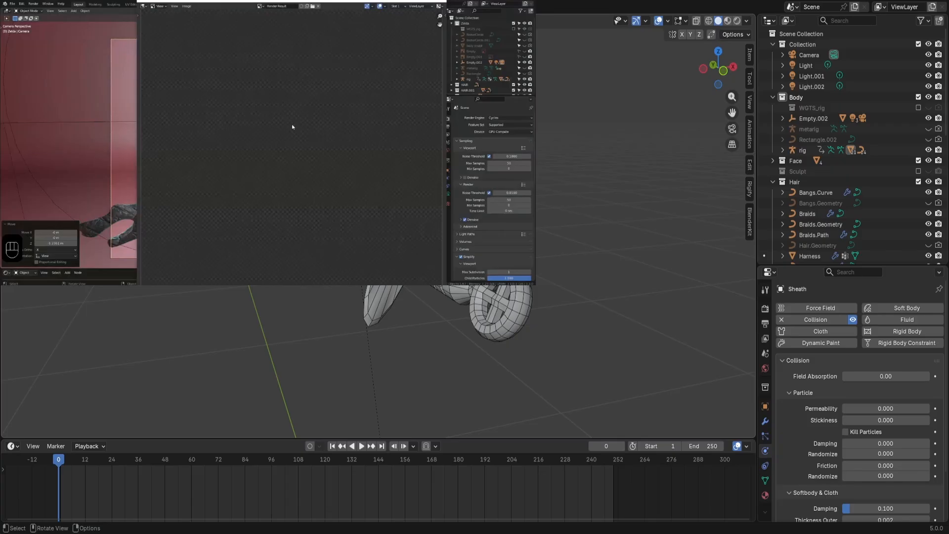
scroll(378, 228, "down", 2)
scroll(378, 227, "up", 5)
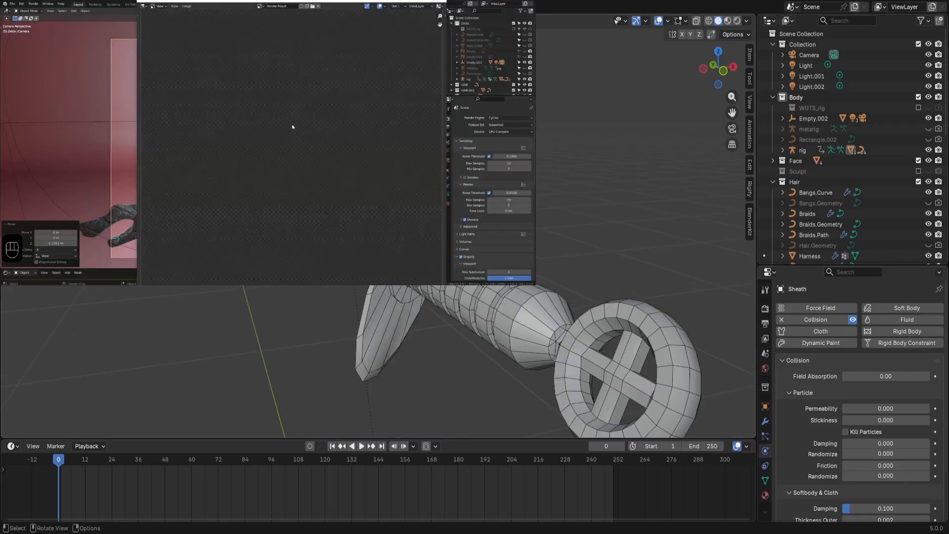
scroll(378, 228, "up", 2)
middle_click_drag(378, 188, 578, 415, "shift")
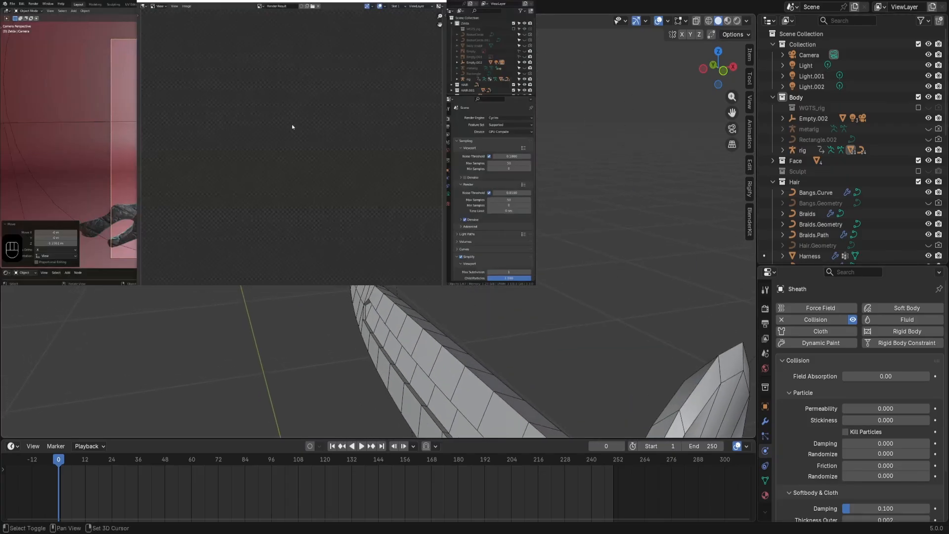
scroll(378, 227, "down", 4)
key("Tab")
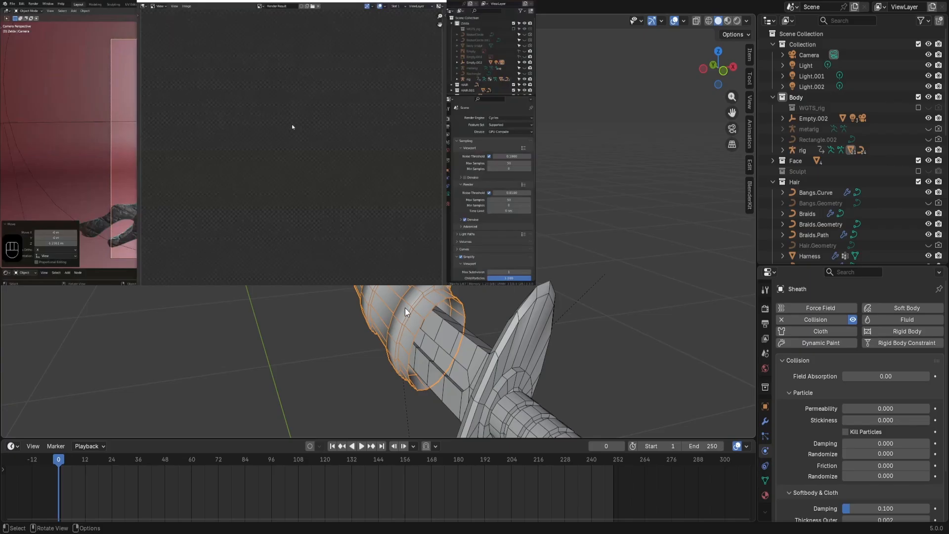
key("ctrl+Tab")
left_click(647, 330)
key("ctrl+Tab")
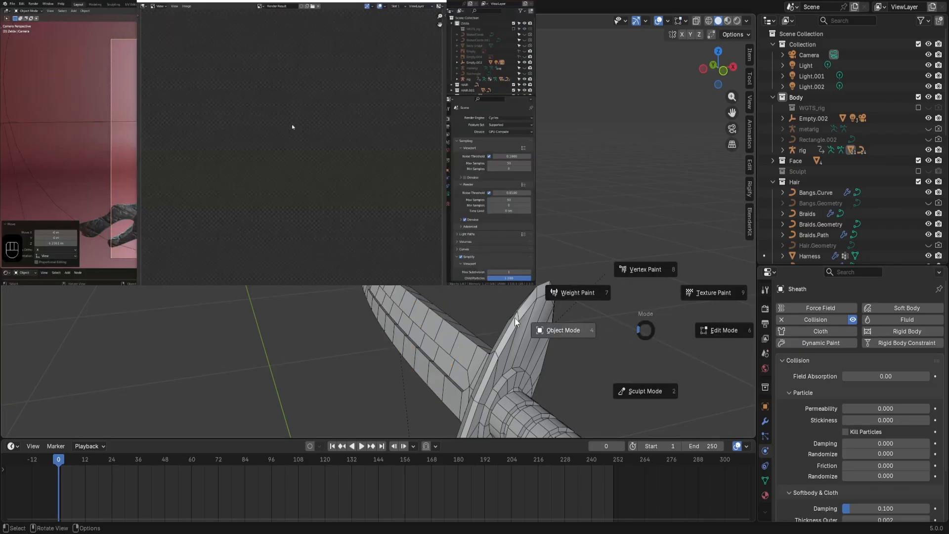
left_click(567, 326)
key("ctrl+Tab")
left_click(657, 328)
key("ctrl+Tab")
left_click(556, 324)
key("ctrl+Tab")
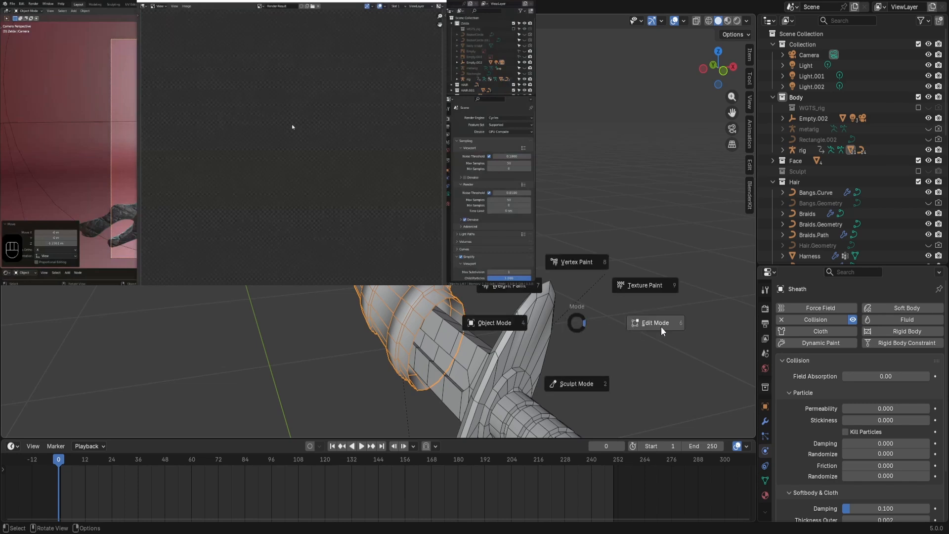
left_click(660, 325)
Enable the Edit Mode display and On Cage options of the Sheath's Armature modifier.
left_click(764, 471)
left_click(765, 479)
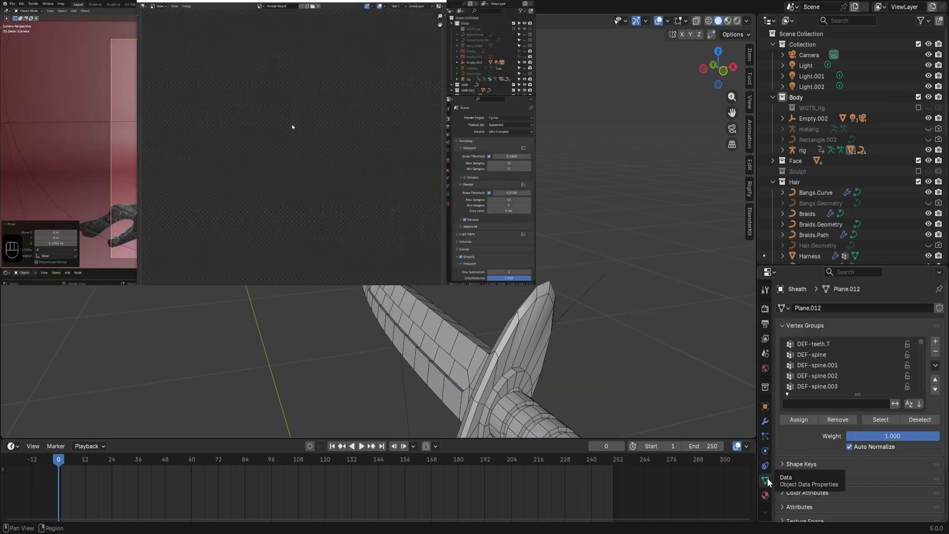
scroll(902, 453, "down", 3)
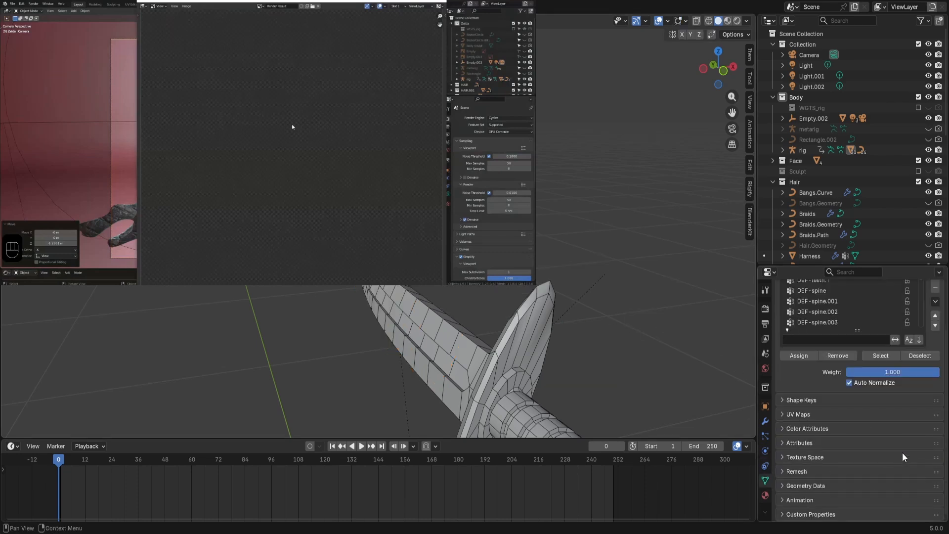
scroll(902, 452, "up", 3)
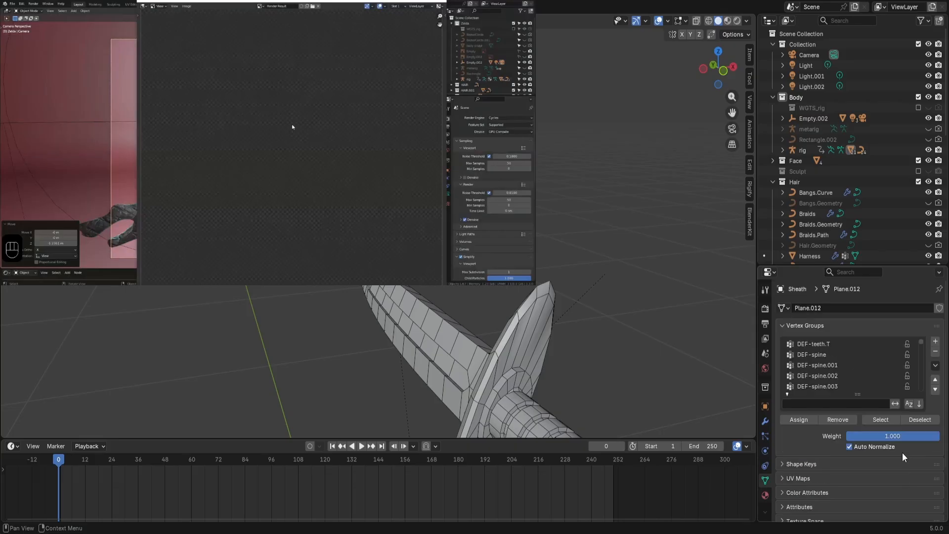
scroll(902, 452, "down", 3)
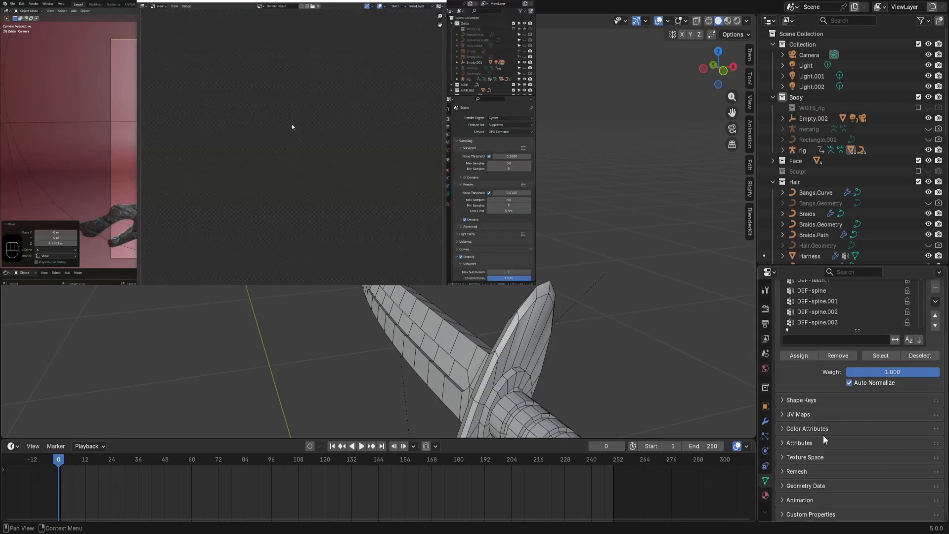
left_click(768, 419)
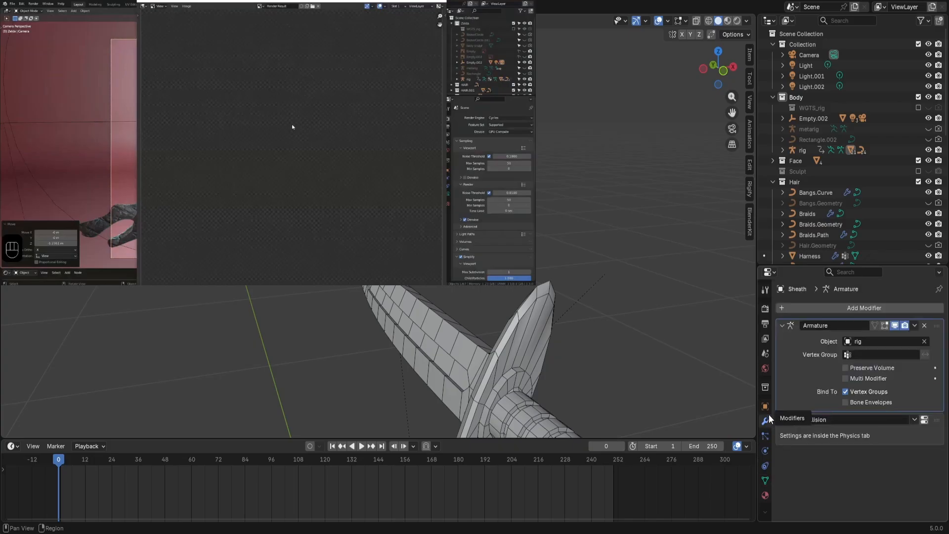
left_click(884, 326)
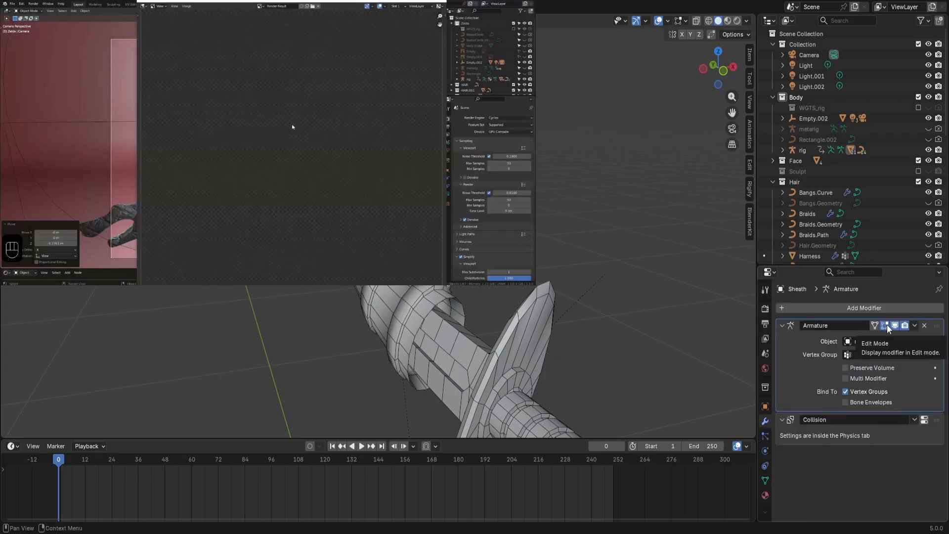
left_click(886, 325)
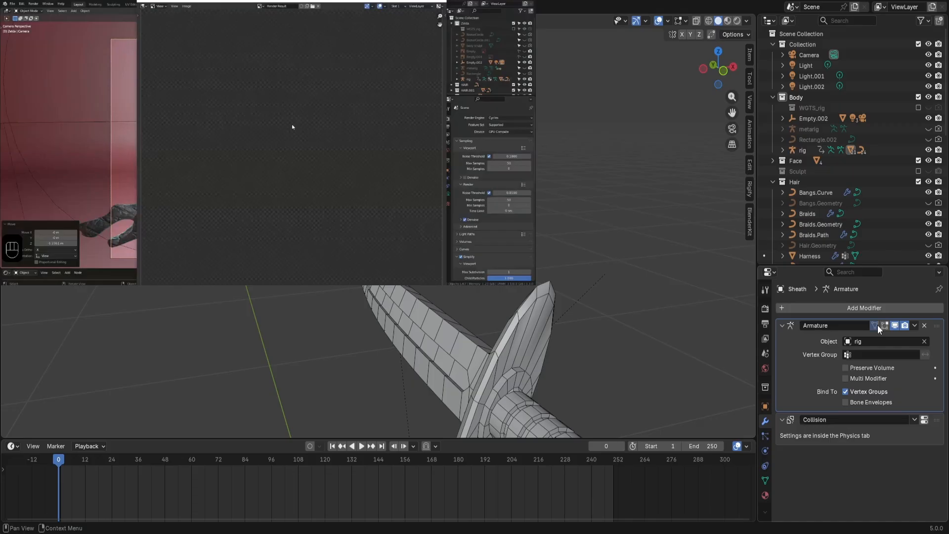
left_click(877, 325)
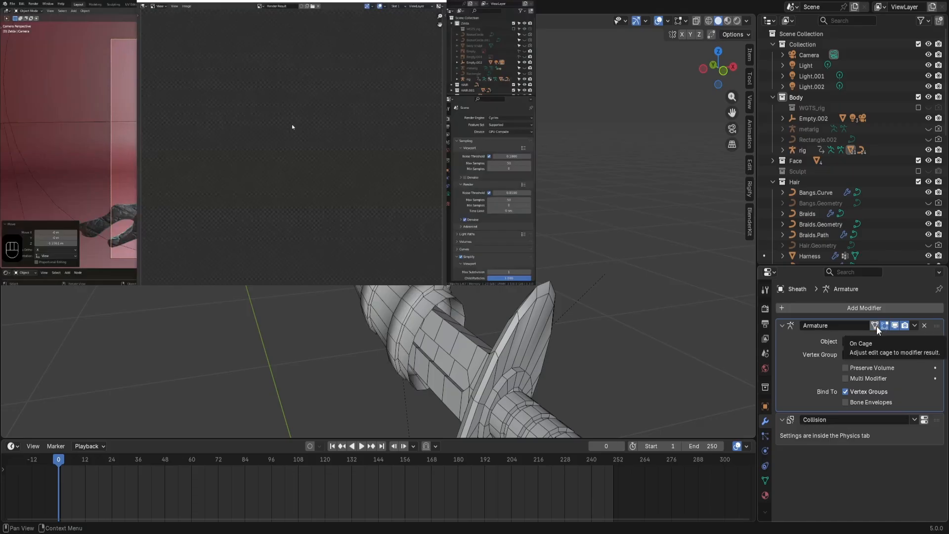
left_click(876, 325)
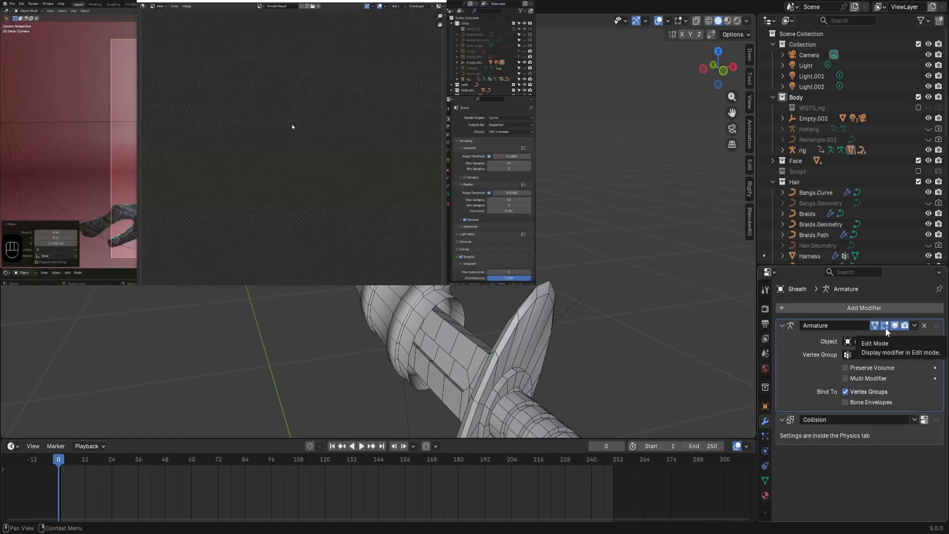
Toggle the Armature modifier's Edit Mode display off and on to compare the sheath mesh with and without deformation.
left_click(885, 328)
left_click(885, 328)
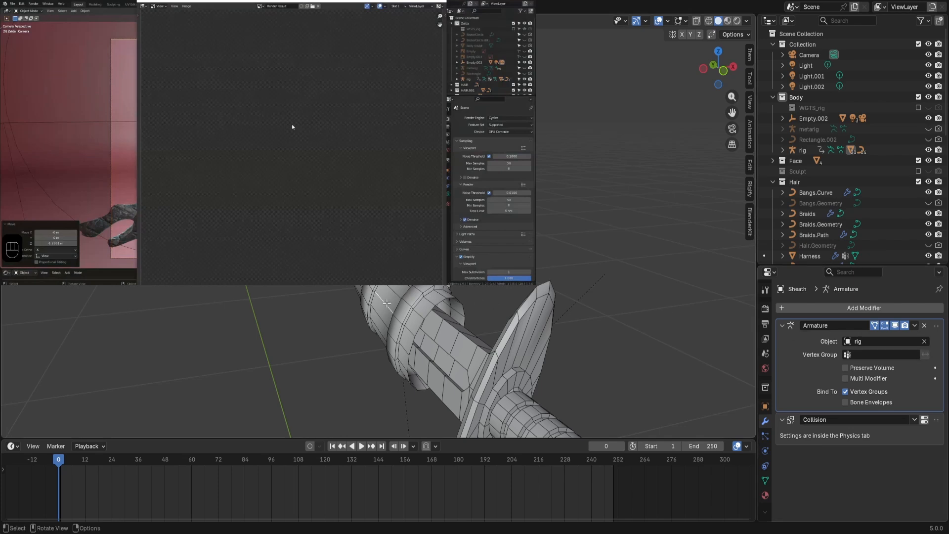
left_click(884, 328)
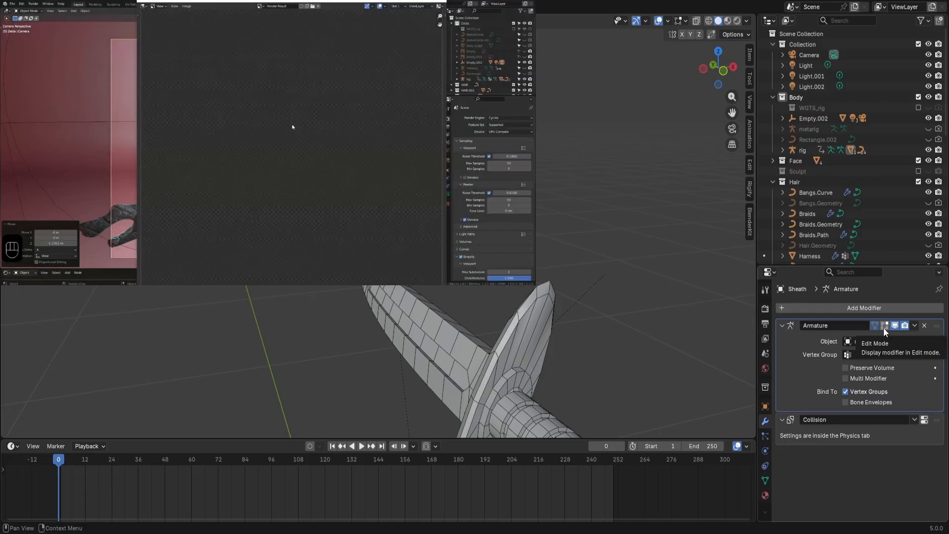
left_click(883, 327)
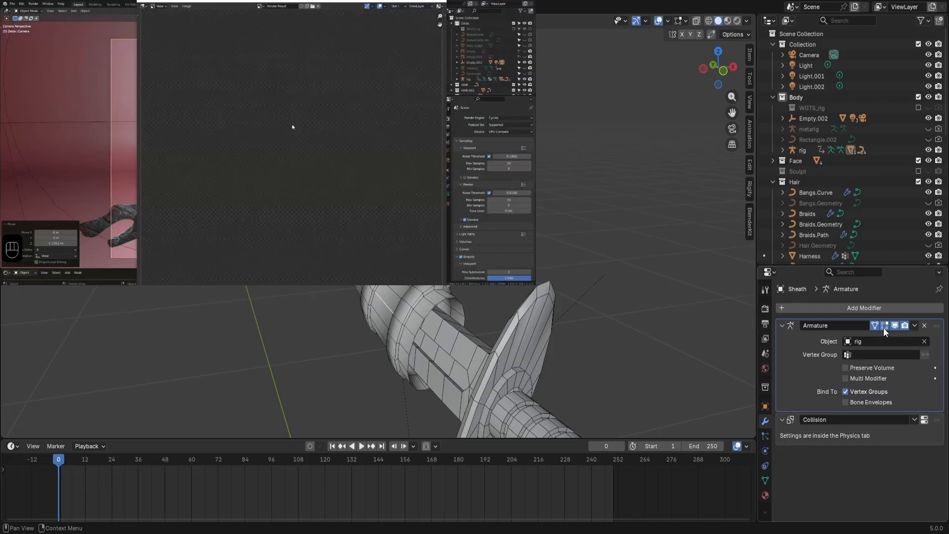
Extrude the edge loop around the sheath's opening inward in Edit Mode, scaling it to 0.847.
key("ctrl+Tab")
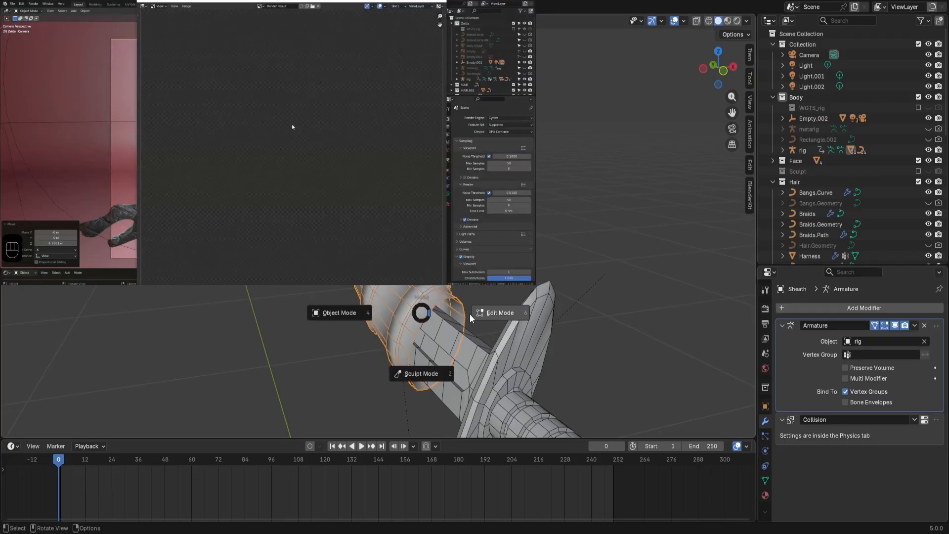
left_click(472, 315)
scroll(443, 338, "up", 2)
left_click(438, 331)
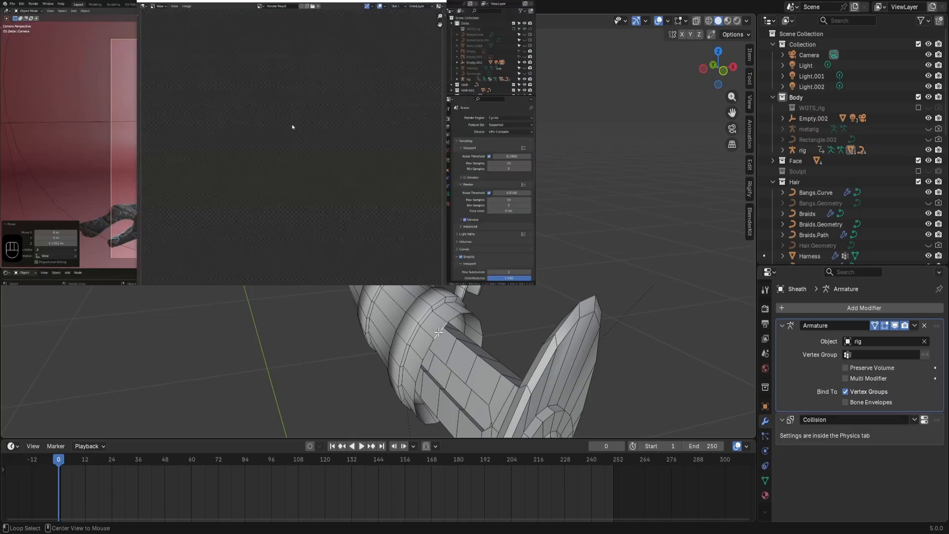
left_click(438, 332, "alt")
middle_click_drag(525, 356, 536, 341)
scroll(527, 349, "up", 4)
scroll(536, 341, "down", 5)
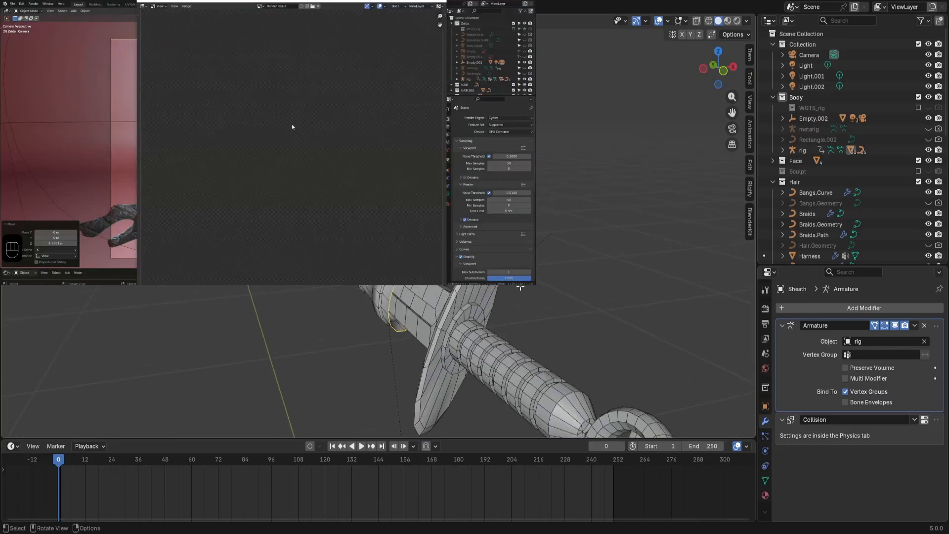
key("s")
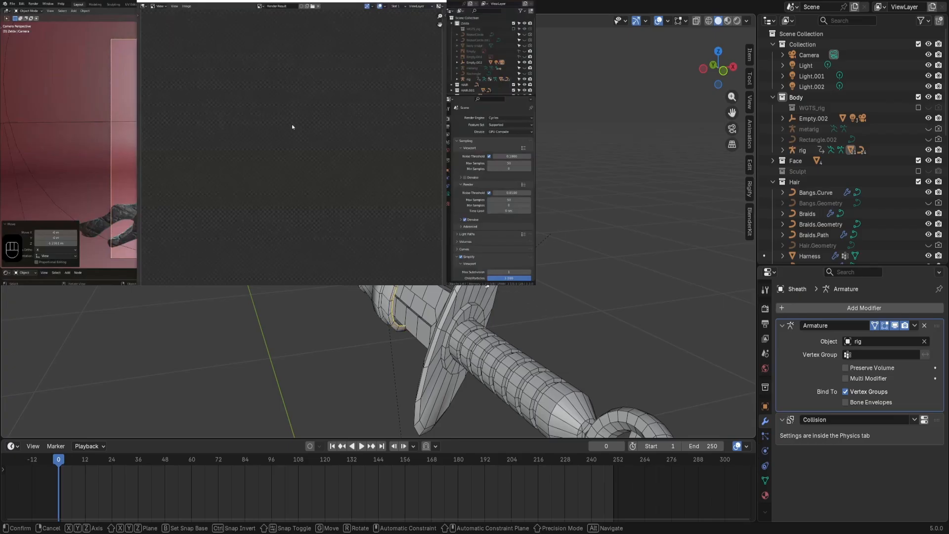
left_click(494, 276)
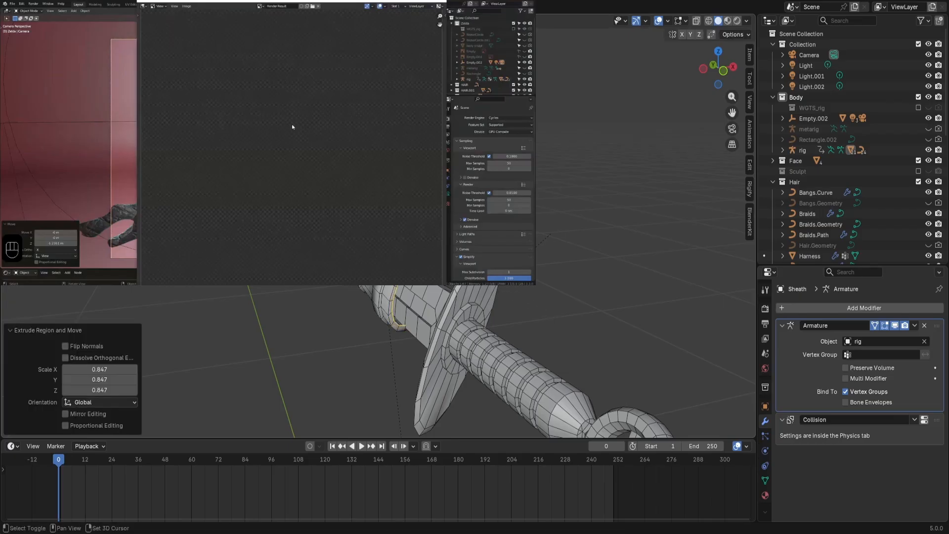
Try moving the extruded inner loop and scaling it along the Y axis, and undo the last scaling.
scroll(500, 322, "up", 2)
scroll(549, 356, "down", 1)
key("g")
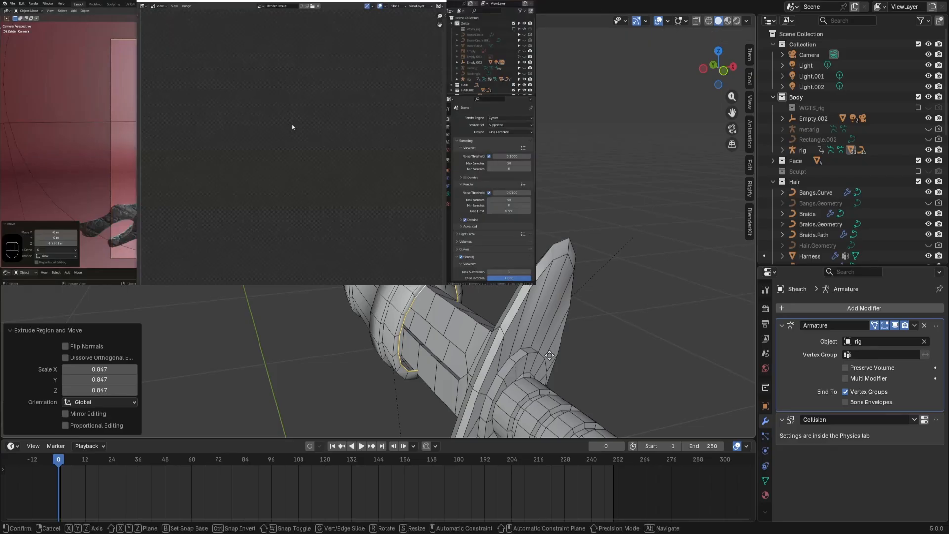
key("s")
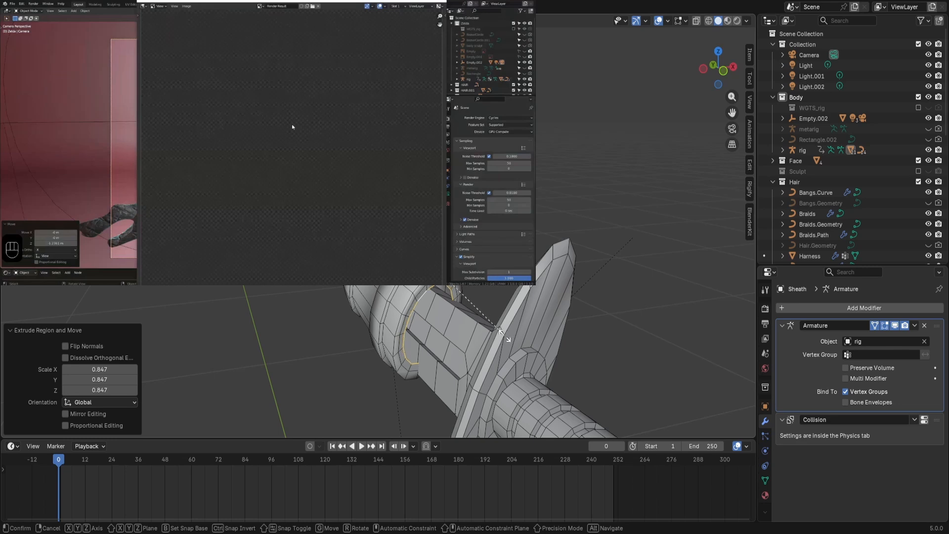
key("x")
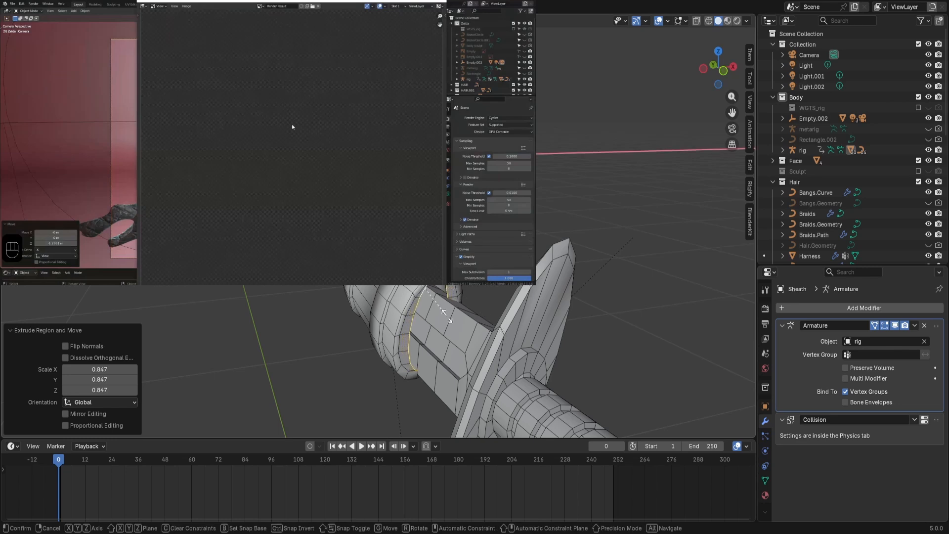
key("y")
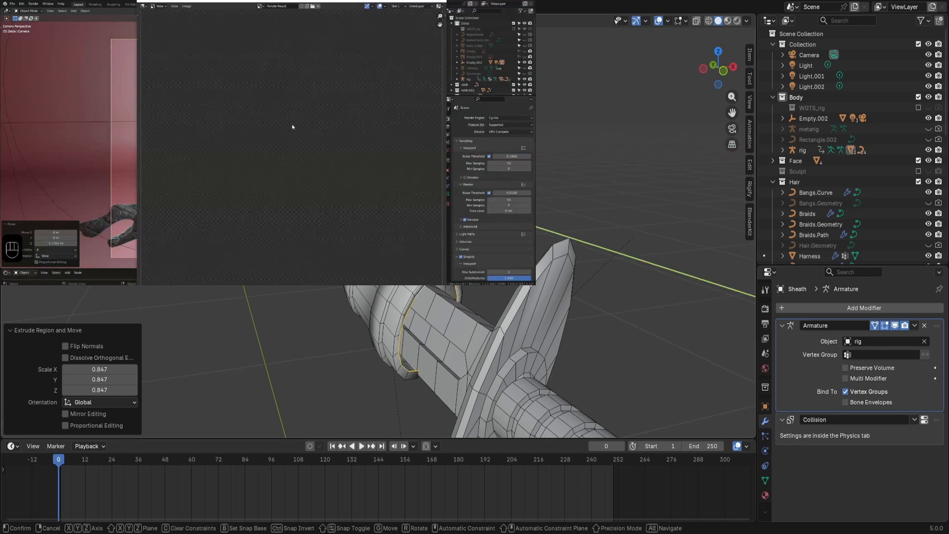
left_click(388, 286)
key("ctrl+z")
middle_click_drag(395, 295, 291, 158)
scroll(459, 302, "up", 5)
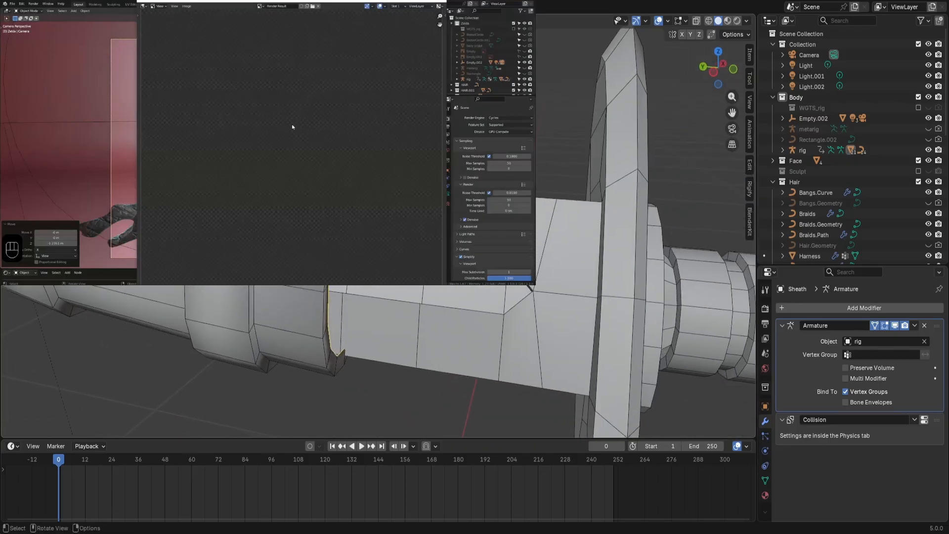
Extrude the edge loop at the sheath's opening about 0.0127 m along the global Y axis, into the sheath.
scroll(291, 158, "down", 1)
key("KP_1")
scroll(378, 226, "up", 5)
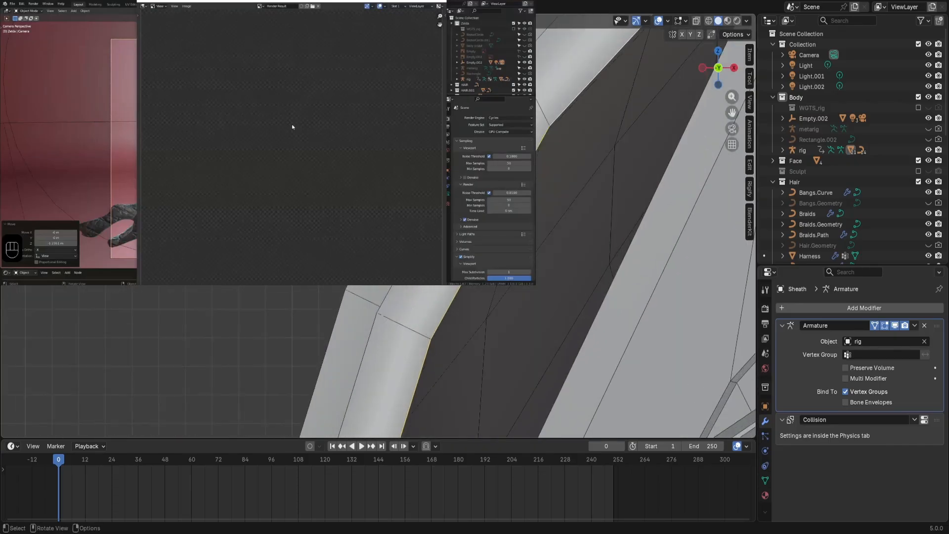
middle_click_drag(378, 226, 440, 260)
scroll(440, 260, "down", 2)
scroll(378, 226, "down", 3)
scroll(378, 226, "up", 3)
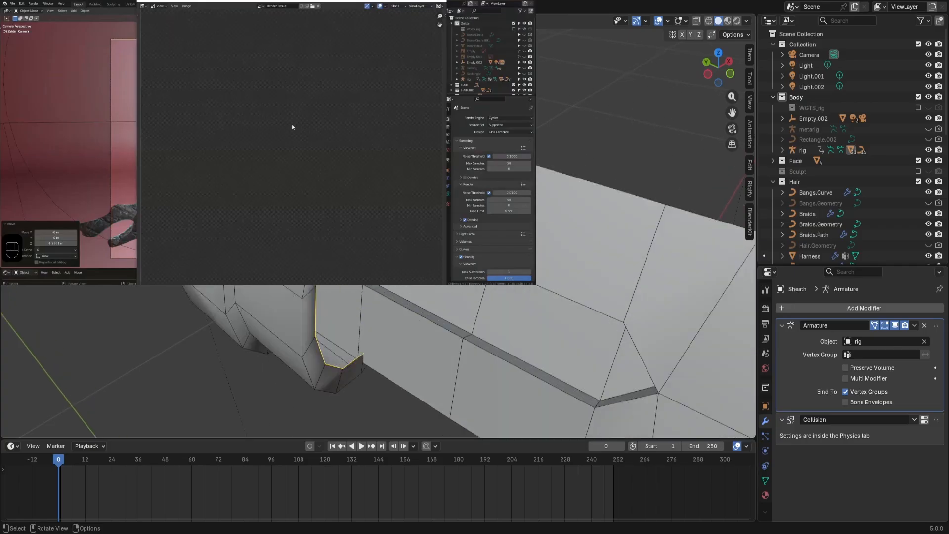
middle_click_drag(378, 226, 396, 246, "shift")
scroll(378, 226, "down", 3)
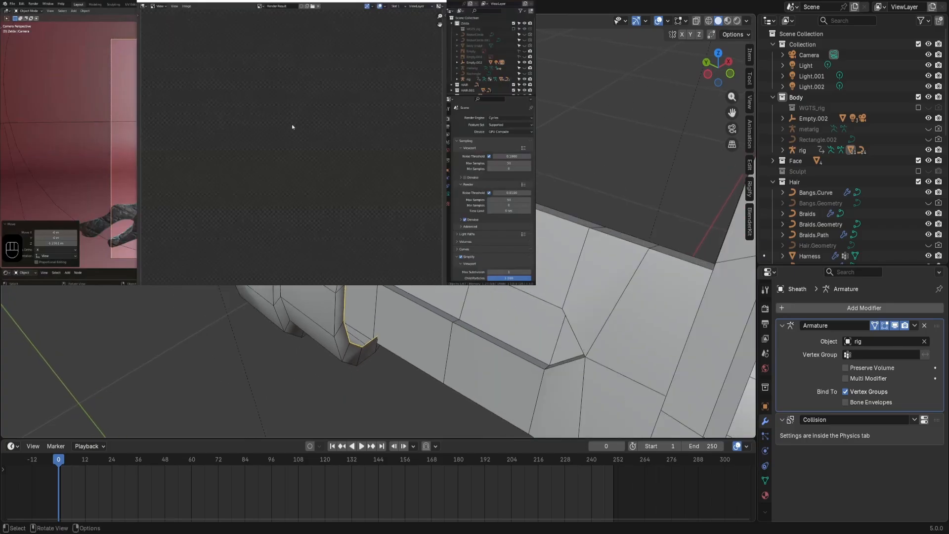
scroll(378, 226, "up", 3)
key("e")
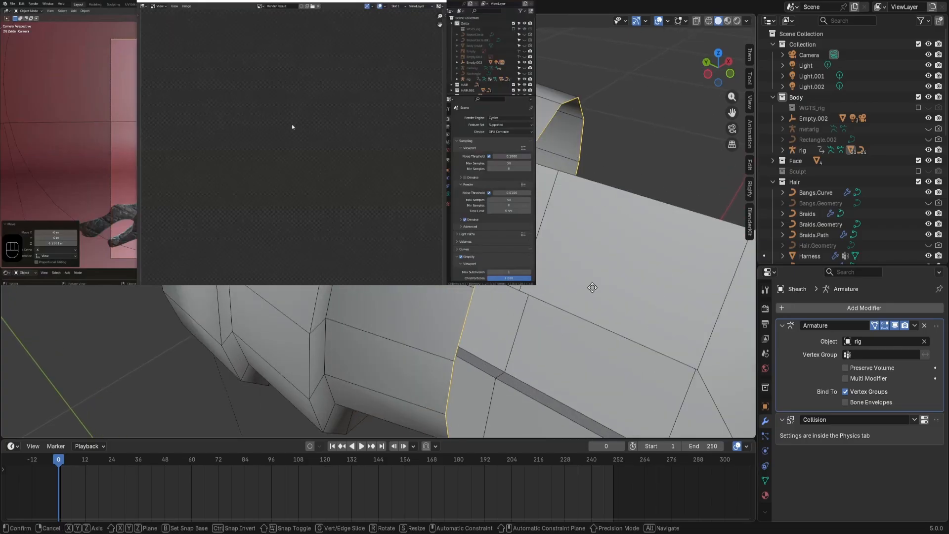
key("y")
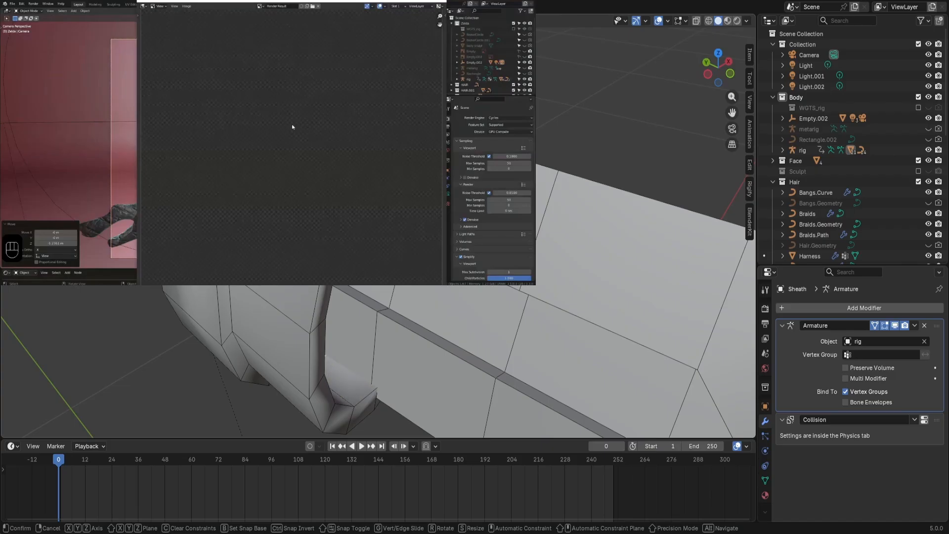
left_click(378, 226)
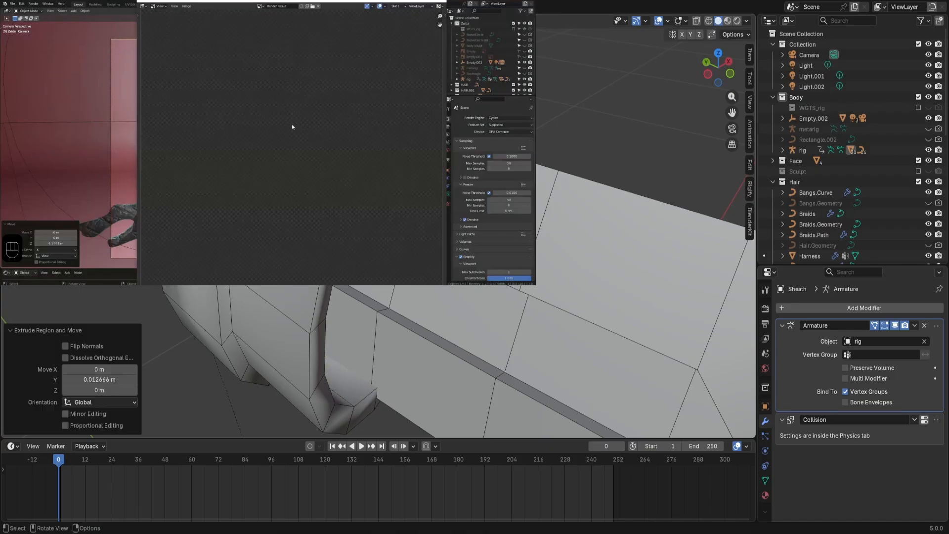
Move the extruded inner edge loop about 0.0036 m further along the global Y axis.
middle_click_drag(378, 225, 296, 239)
scroll(378, 226, "up", 3)
middle_click_drag(425, 247, 296, 264, "shift")
scroll(406, 296, "down", 3)
middle_click_drag(406, 296, 485, 320)
scroll(485, 321, "down", 8)
scroll(485, 320, "down", 3)
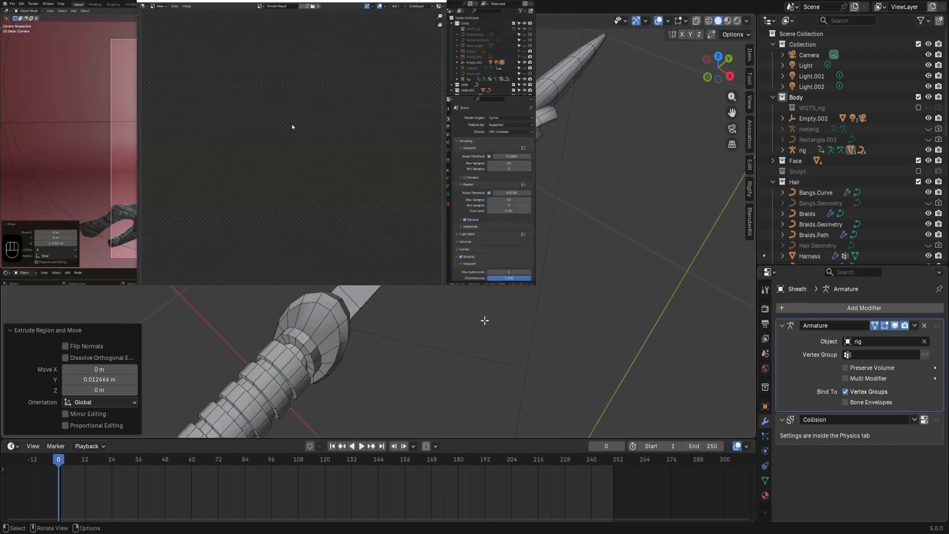
scroll(484, 320, "up", 12)
key("g")
key("y")
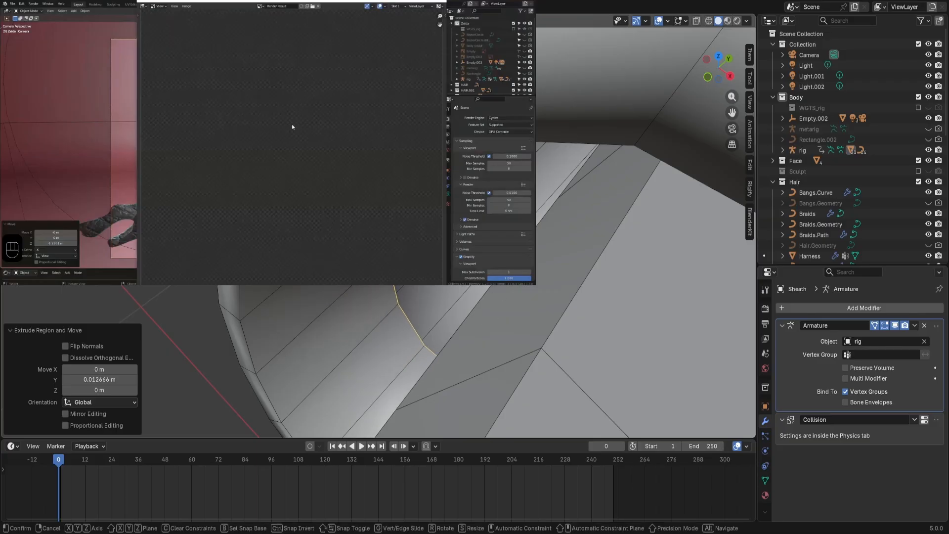
left_click(504, 280)
Add the adjacent edge loop inside the sheath to the selection, try Fill between both loops, and undo it.
middle_click_drag(504, 280, 408, 230)
scroll(473, 286, "up", 6)
scroll(409, 230, "down", 8)
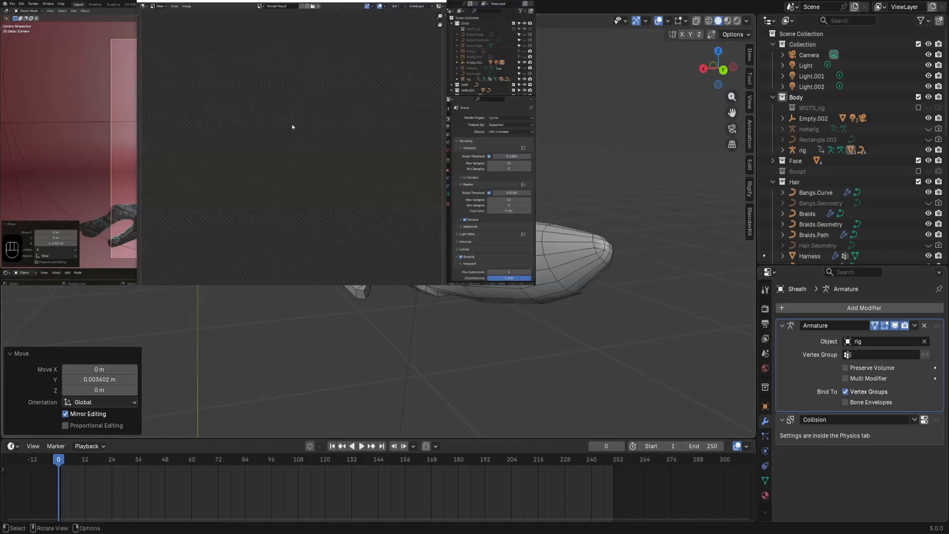
scroll(376, 237, "up", 7)
middle_click_drag(316, 237, 480, 273)
middle_click_drag(345, 275, 549, 321)
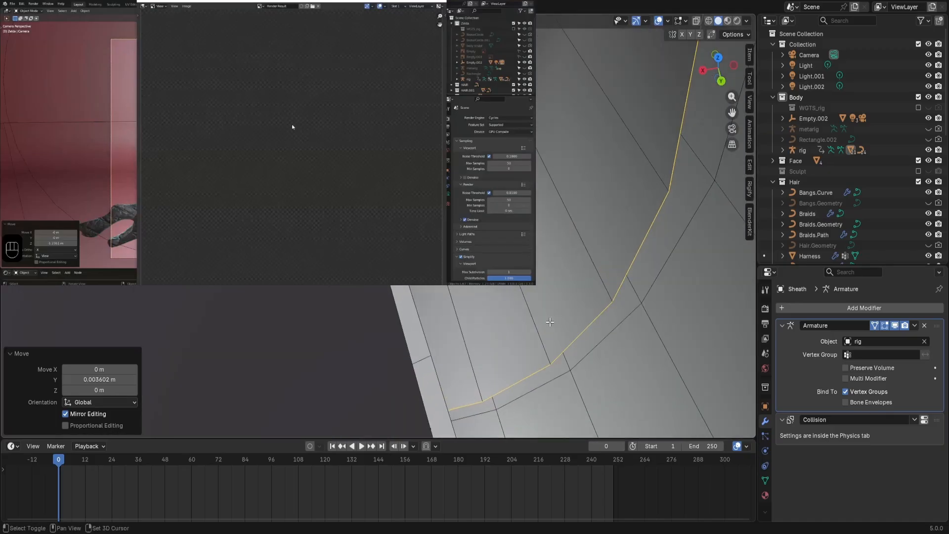
left_click(607, 339, "alt+shift")
key("ctrl+e")
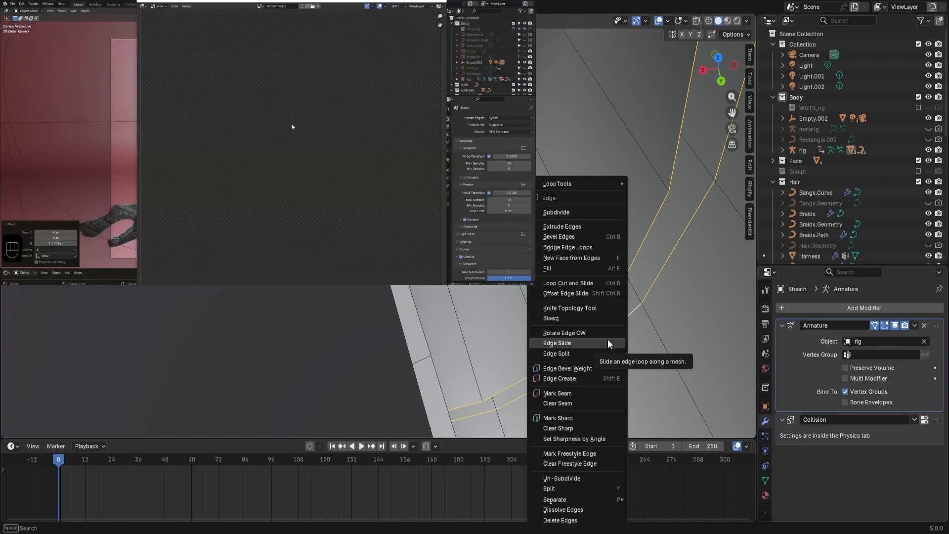
left_click(582, 269)
key("ctrl+z")
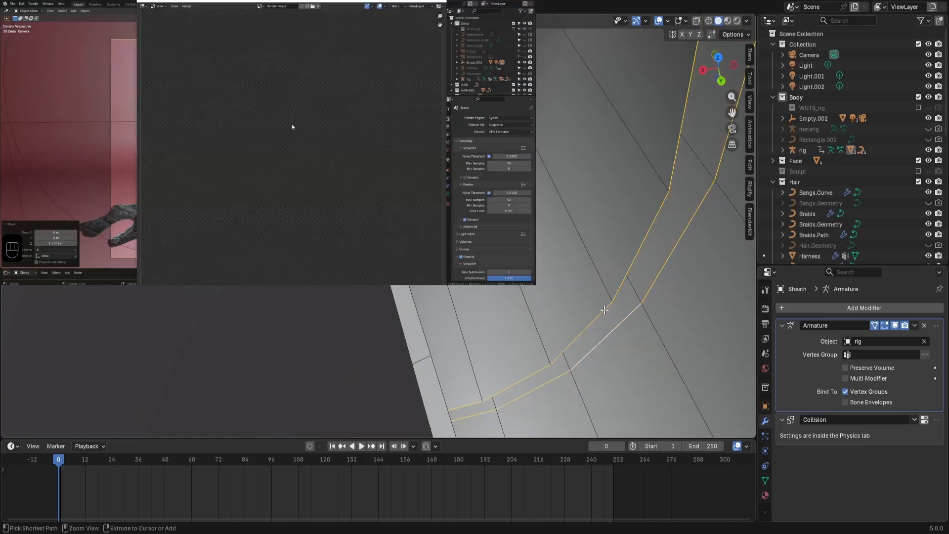
key("ctrl+e")
left_click(568, 268)
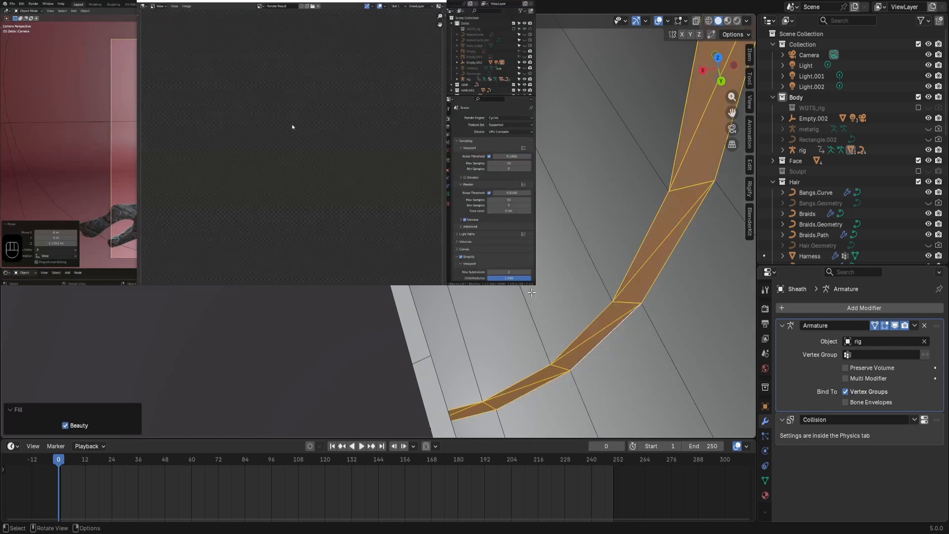
key("ctrl+z")
Try Grid Fill between the two inner edge loops and undo it.
key("ctrl+e")
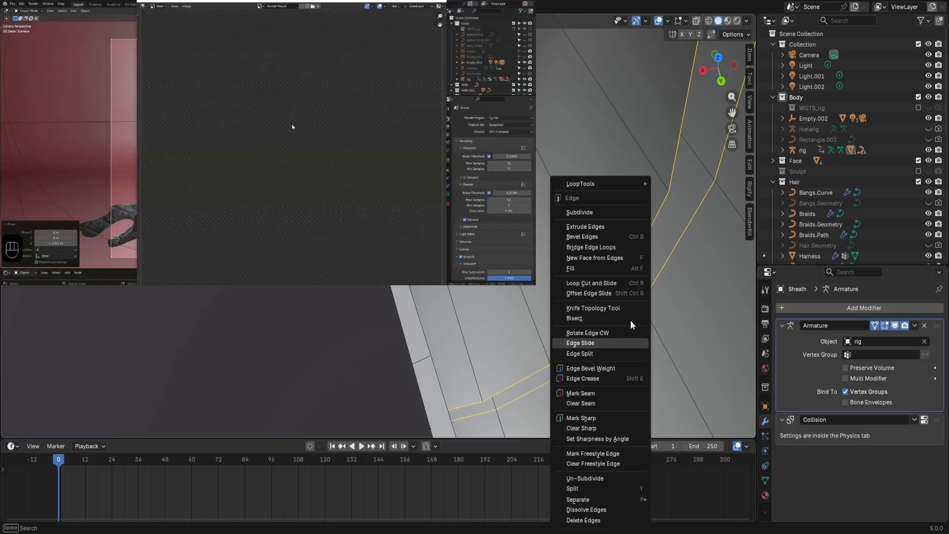
left_click(591, 283)
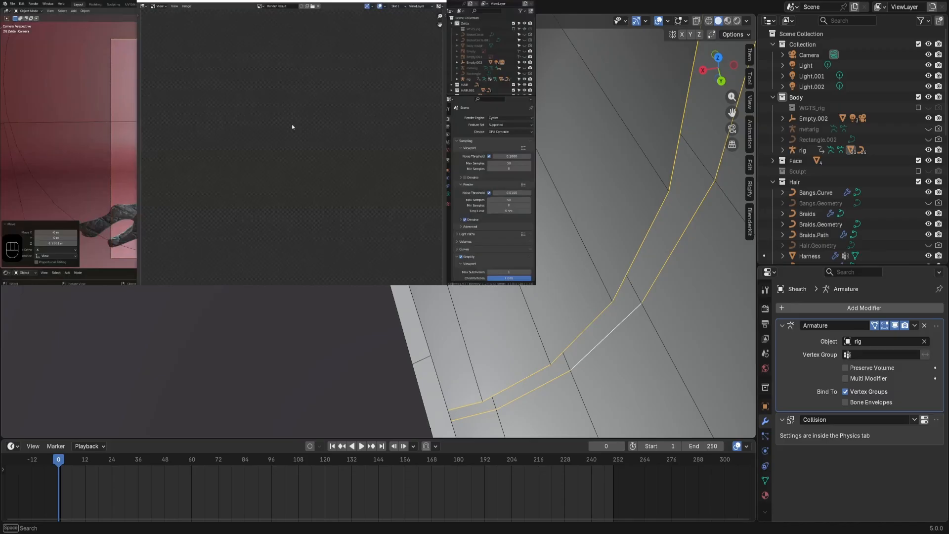
left_click(292, 127)
scroll(616, 258, "down", 3)
scroll(614, 271, "up", 7)
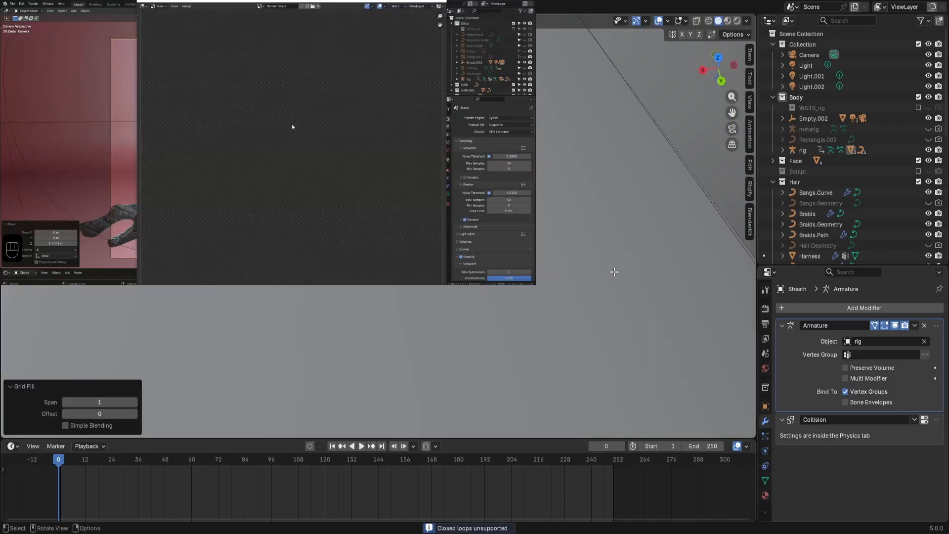
scroll(600, 268, "down", 5)
mouse_move(601, 291)
middle_mouse_down()
mouse_move(585, 262)
mouse_move(594, 280)
middle_mouse_up()
key("ctrl+z")
Create three adjoining faces between opposite edges of the two inner loops, one face at a time.
left_click(540, 337)
left_click(527, 331, "shift")
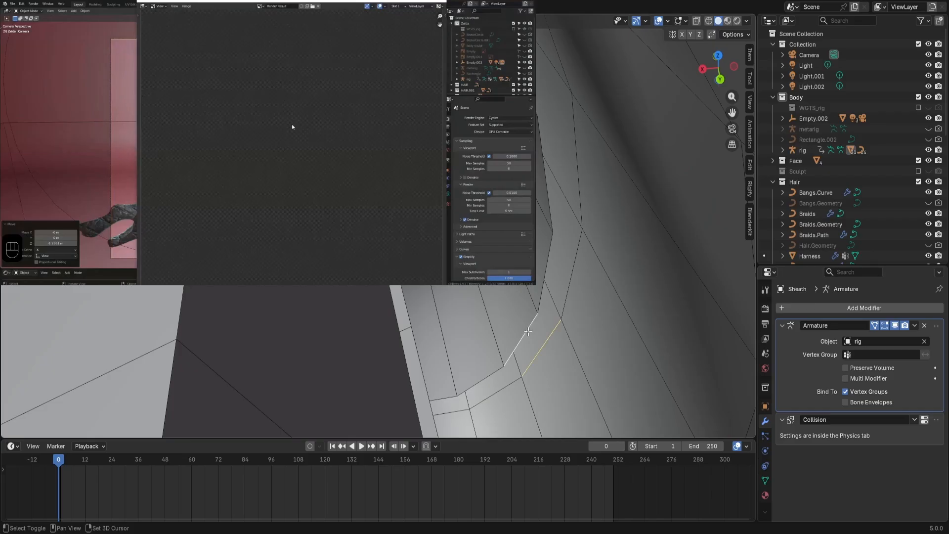
key("f")
left_click(551, 316)
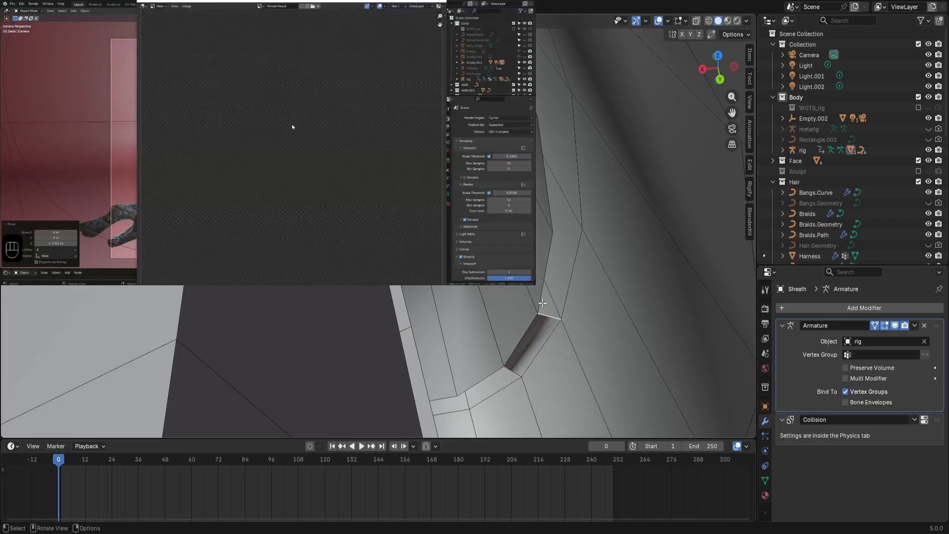
left_click(550, 294, "shift")
key("f")
key("ctrl+z")
left_click(572, 267, "shift")
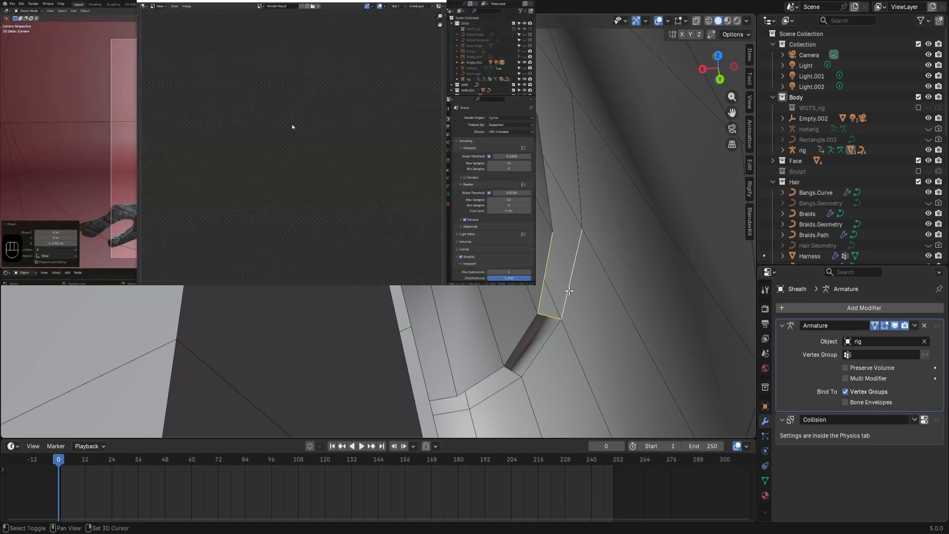
key("f")
left_click(567, 228)
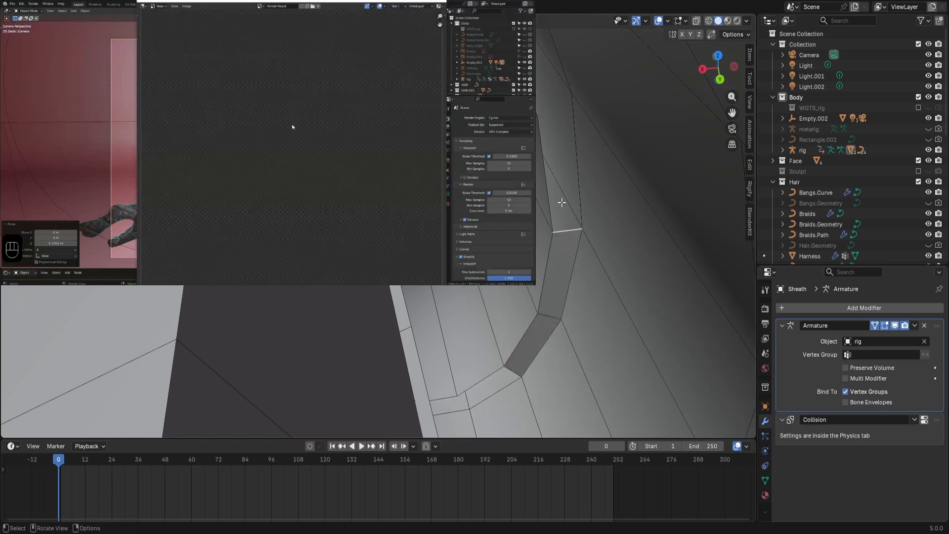
left_click(542, 163)
left_click(577, 161, "shift")
key("f")
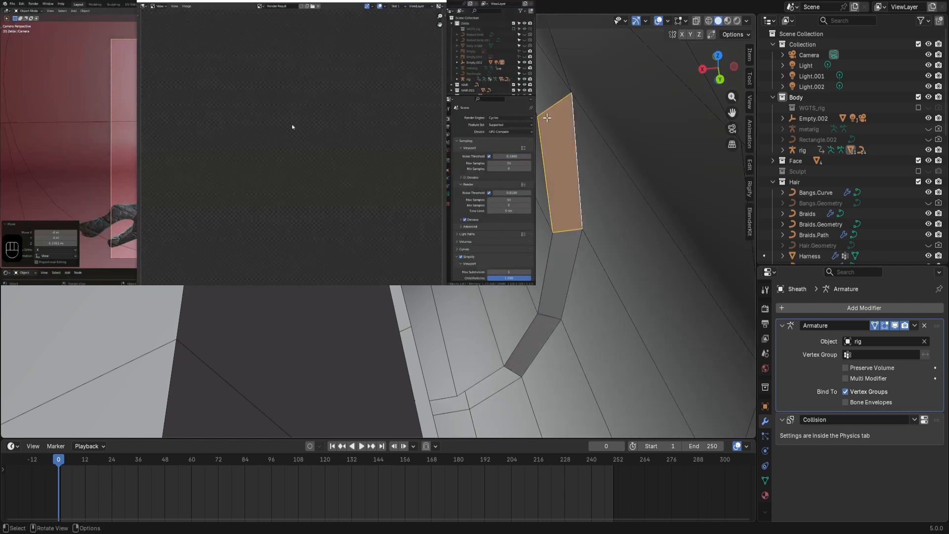
Select the end edge of the new face strip and examine the rest of the gap between the inner loops.
left_click(547, 102)
middle_click_drag(547, 101, 682, 45, "shift")
scroll(502, 262, "down", 5)
scroll(546, 247, "up", 5)
scroll(487, 246, "down", 4)
scroll(487, 246, "up", 3)
scroll(623, 233, "down", 4)
scroll(682, 45, "down", 3)
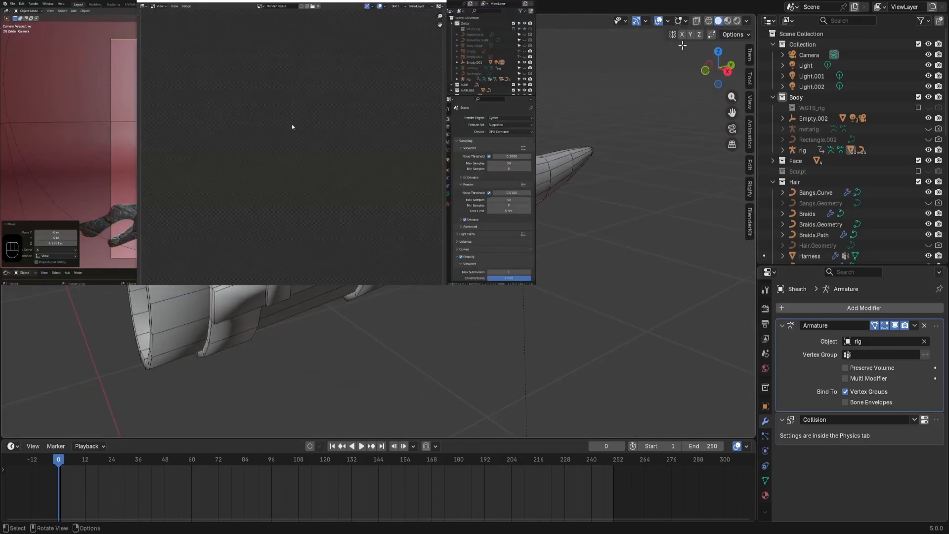
Switch to wireframe shading and inspect the inner rim of the sheath's opening from several angles.
scroll(682, 46, "down", 1)
left_click(708, 21)
middle_click_drag(445, 207, 508, 208)
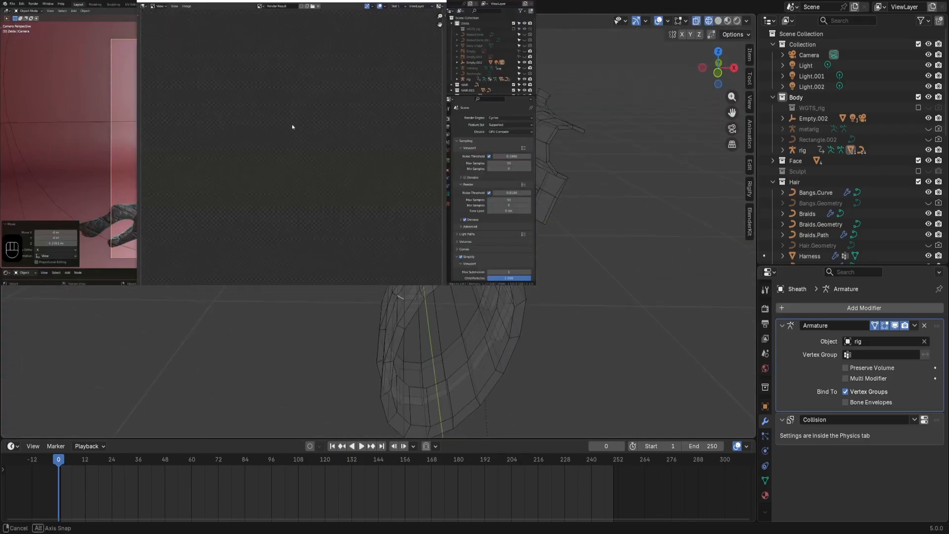
scroll(450, 280, "up", 6)
scroll(450, 280, "down", 8)
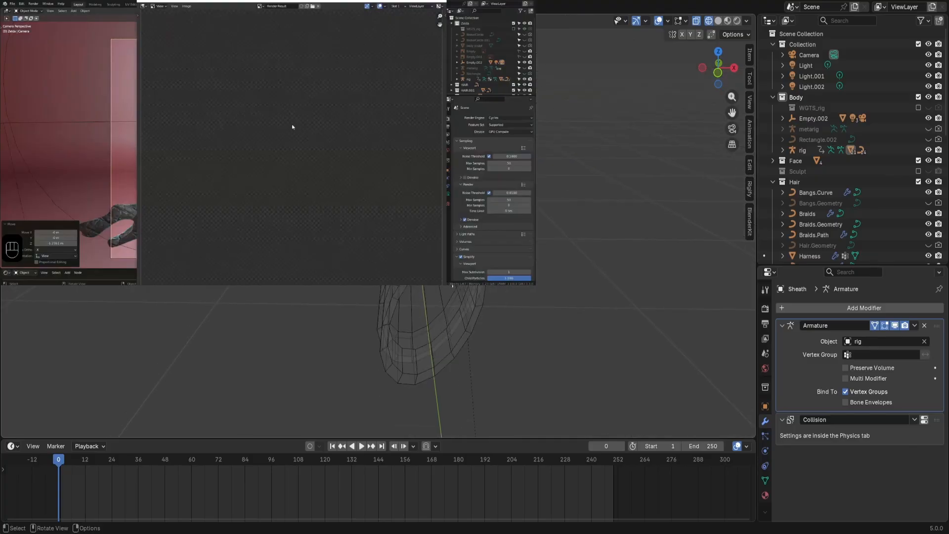
middle_click_drag(452, 286, 424, 316)
scroll(527, 183, "up", 3)
scroll(526, 183, "up", 3)
scroll(417, 315, "up", 3)
scroll(324, 282, "up", 1)
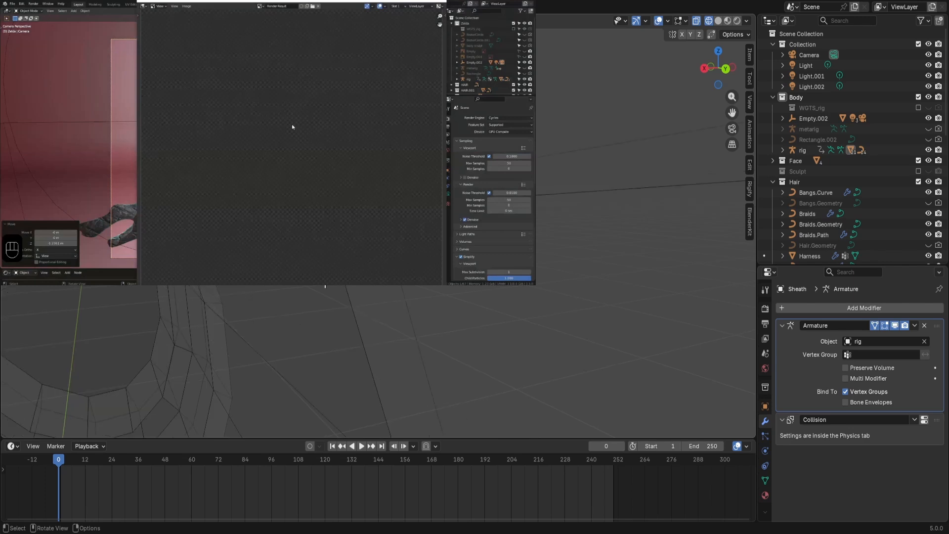
middle_click_drag(324, 282, 457, 252)
scroll(673, 44, "down", 4)
scroll(621, 85, "up", 3)
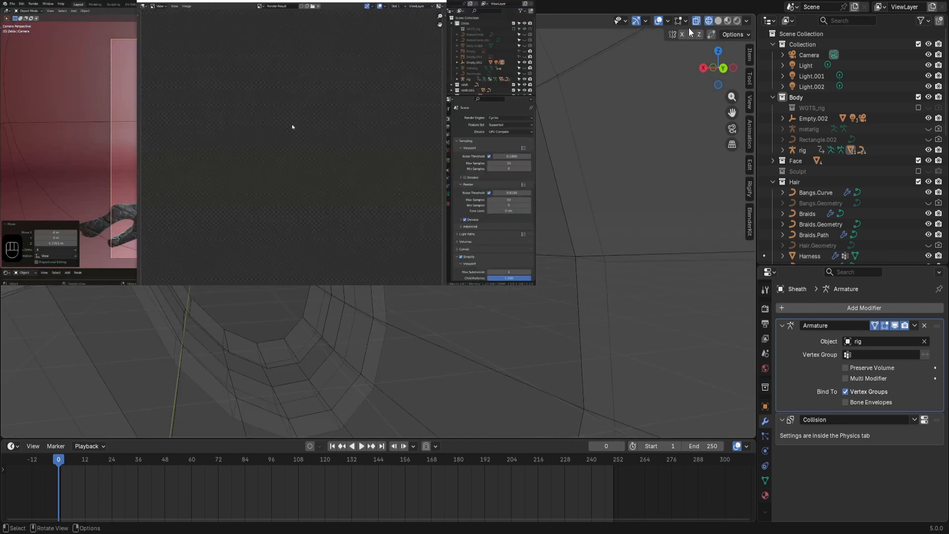
Return to solid shading and examine the faces around the inner rim from inside the sheath.
left_click(718, 20)
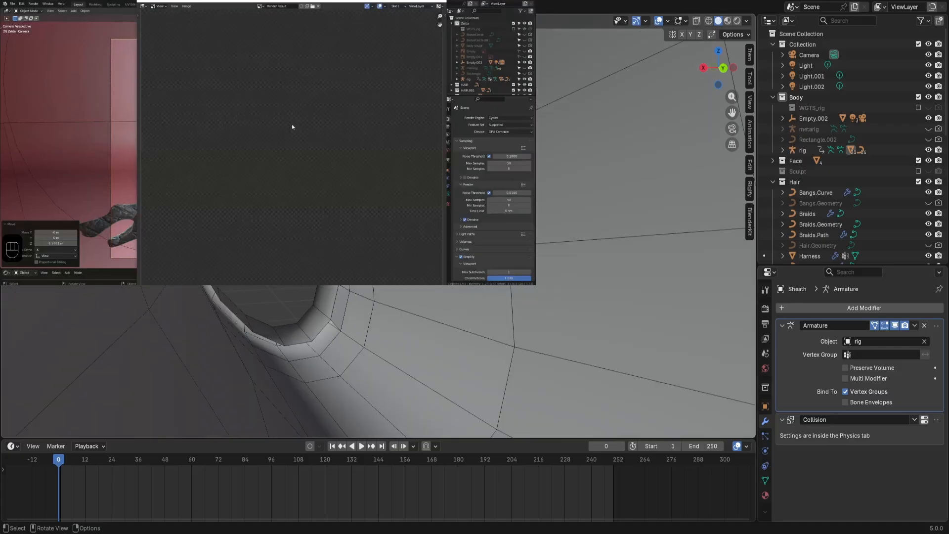
middle_click_drag(420, 212, 435, 198)
scroll(435, 197, "up", 3)
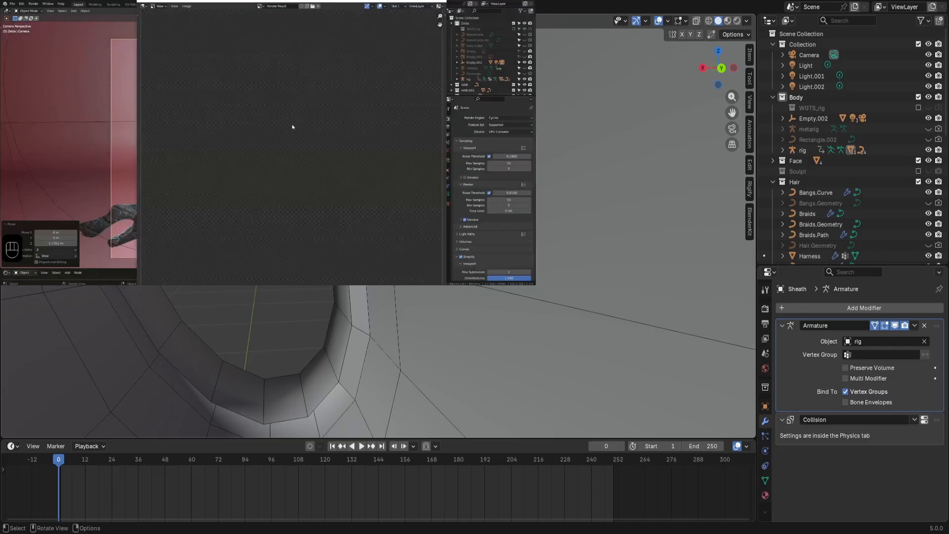
middle_click_drag(378, 213, 392, 242, "shift")
scroll(392, 242, "down", 1)
scroll(392, 242, "down", 2)
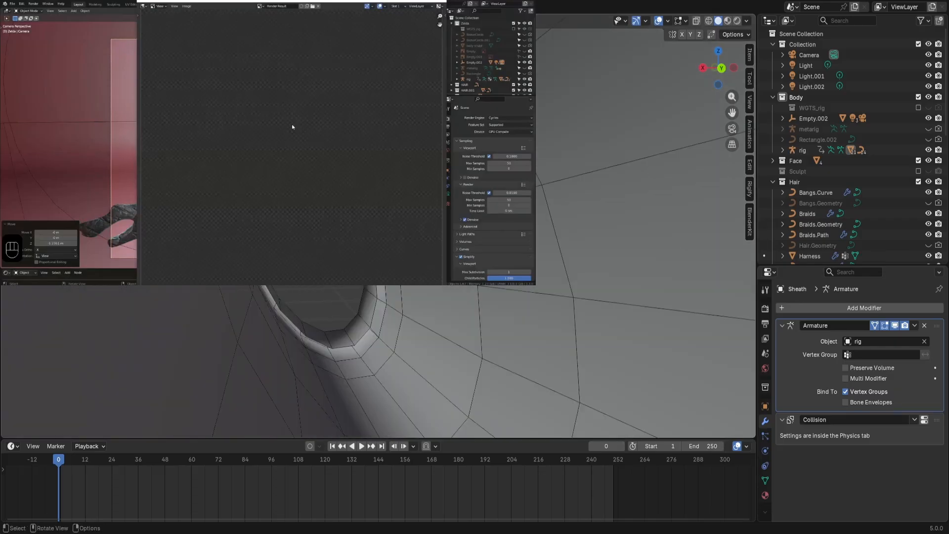
scroll(393, 242, "up", 2)
Try Grid Fill on the sheath's inner rim with a span of 2.
key("shift")
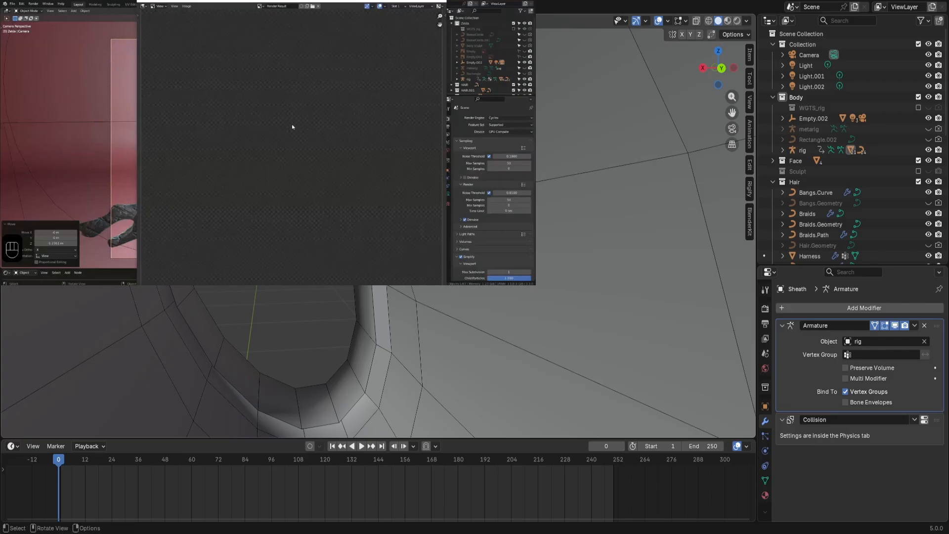
key("shift")
key("F3")
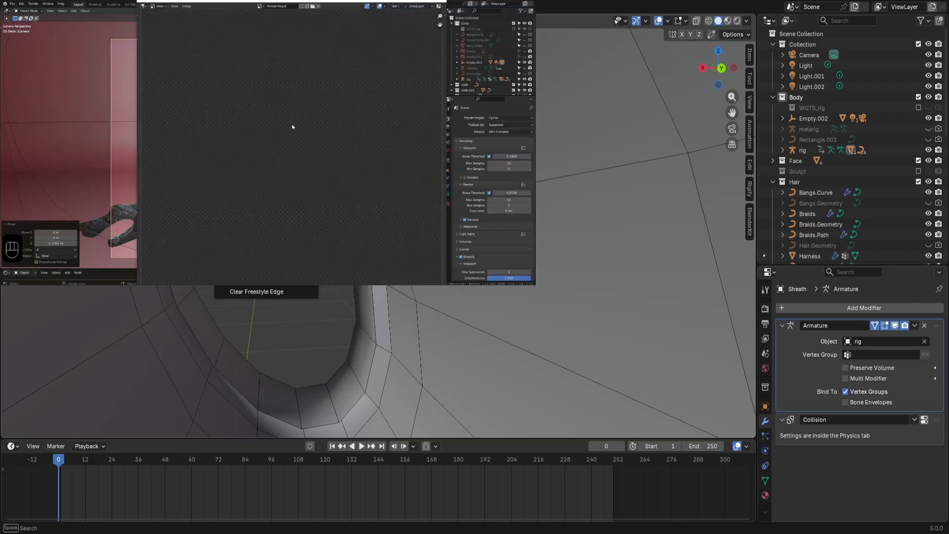
key("ctrl+f")
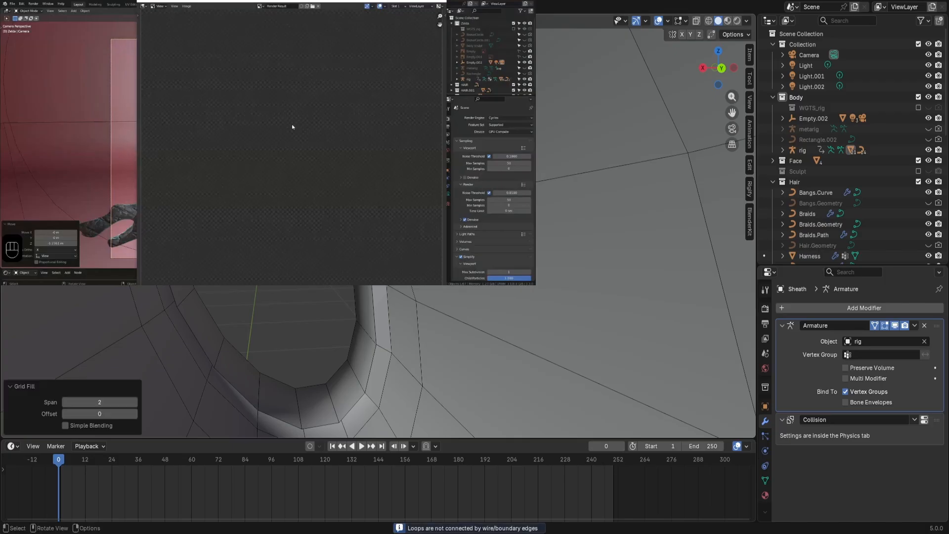
Switch to vertex selection and try creating a face at the inner rim of the sheath's opening.
scroll(378, 232, "up", 2)
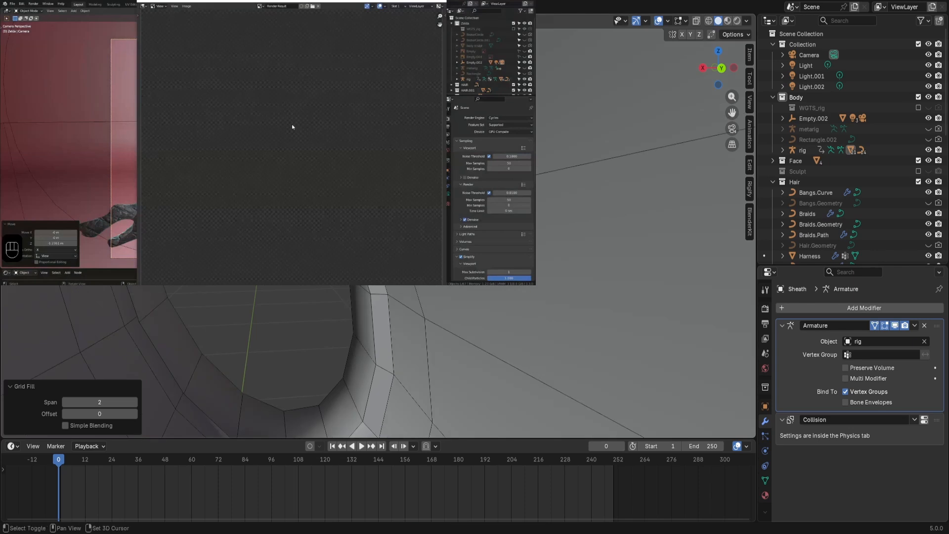
middle_click_drag(378, 232, 425, 263, "shift")
scroll(425, 263, "up", 1)
key("1")
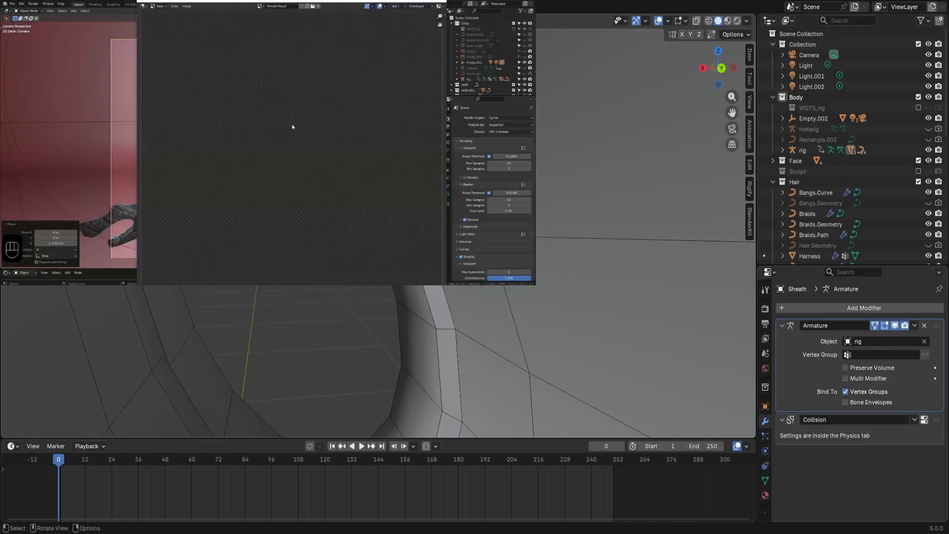
key("f")
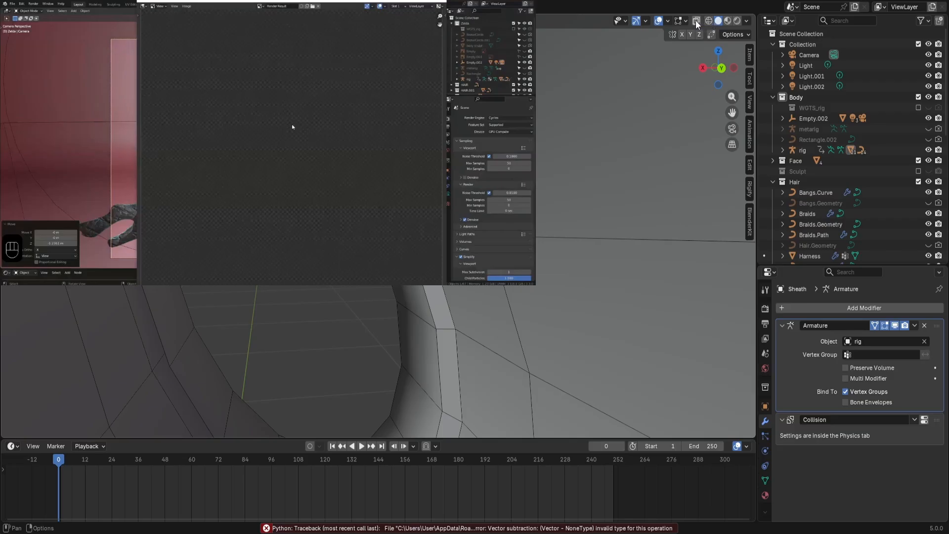
Display the Face Orientation overlay, examine the normals around the sheath's opening and inner rim, and turn the overlay off.
left_click(667, 21)
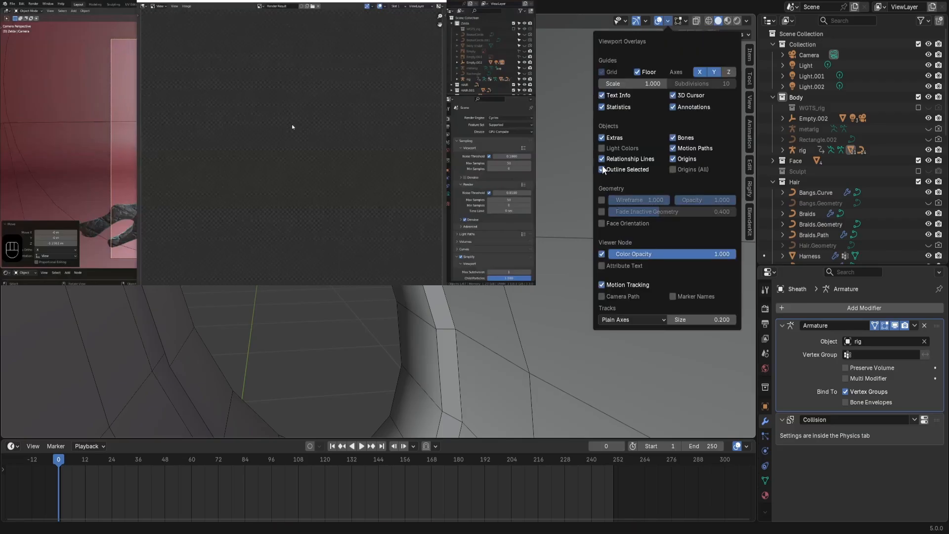
left_click(602, 224)
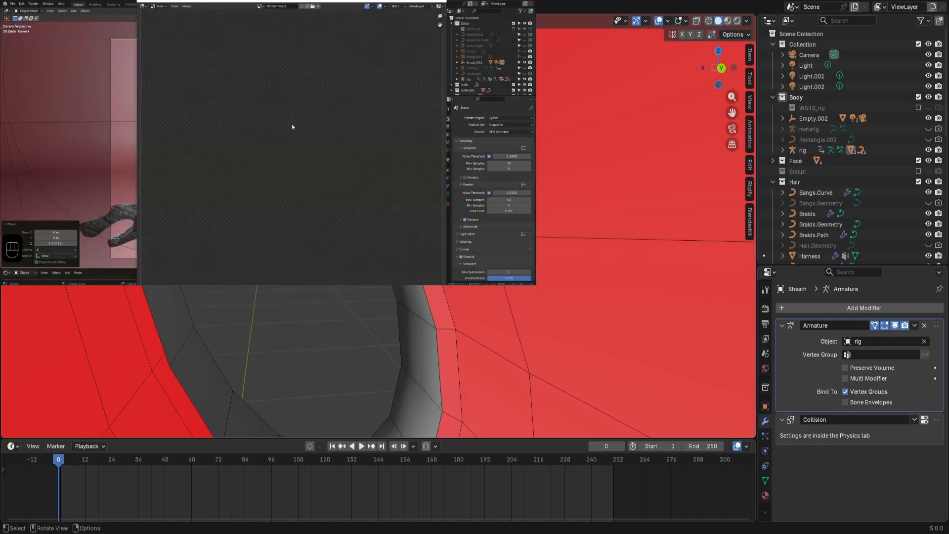
scroll(378, 225, "down", 4)
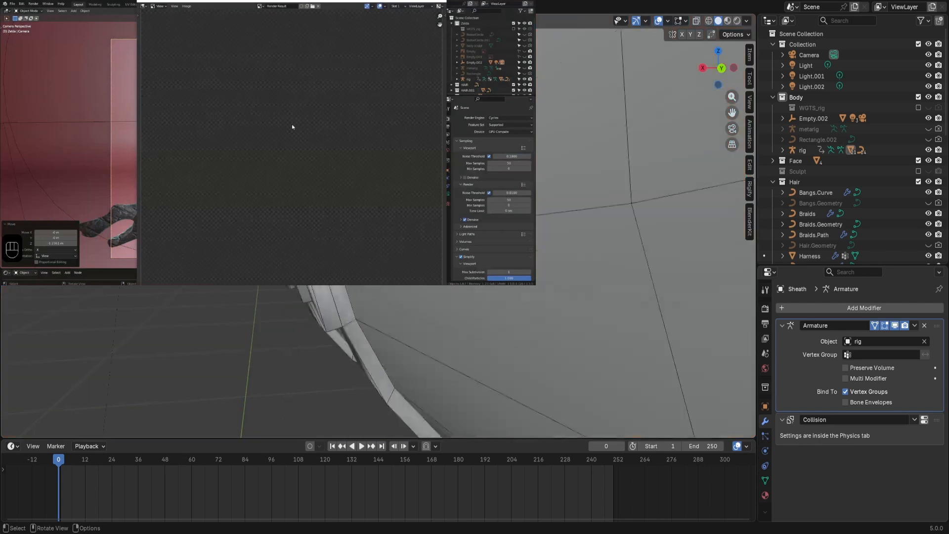
scroll(378, 225, "up", 4)
scroll(379, 225, "down", 3)
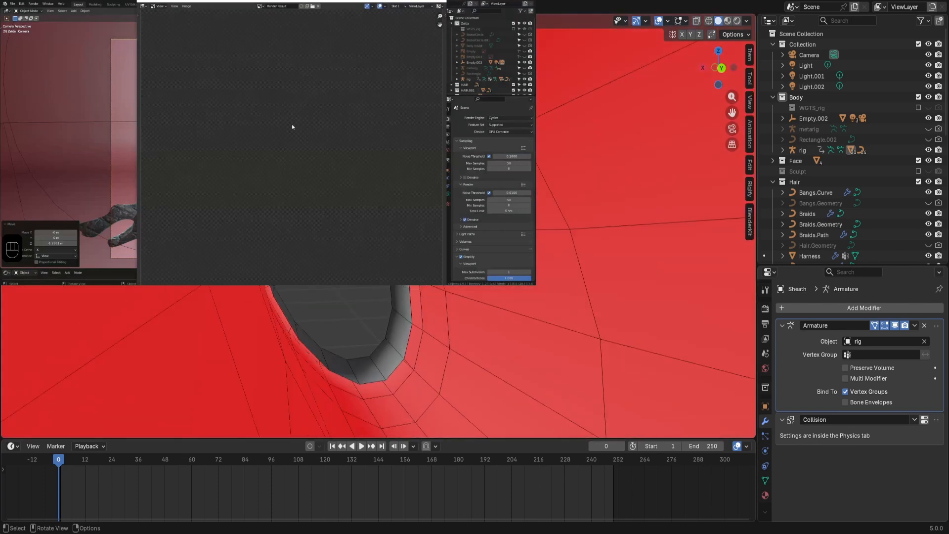
scroll(378, 225, "up", 1)
scroll(379, 225, "down", 1)
scroll(378, 226, "up", 1)
scroll(625, 70, "up", 2)
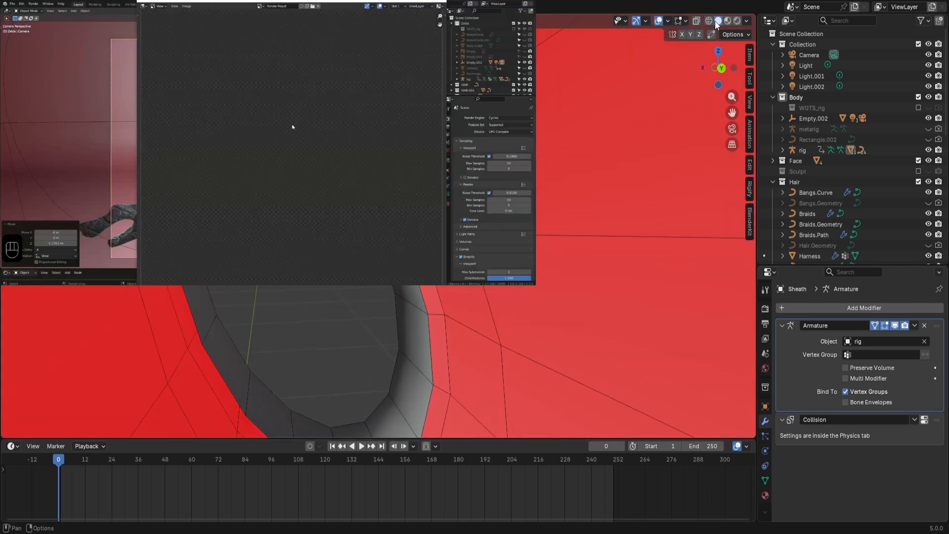
left_click(667, 21)
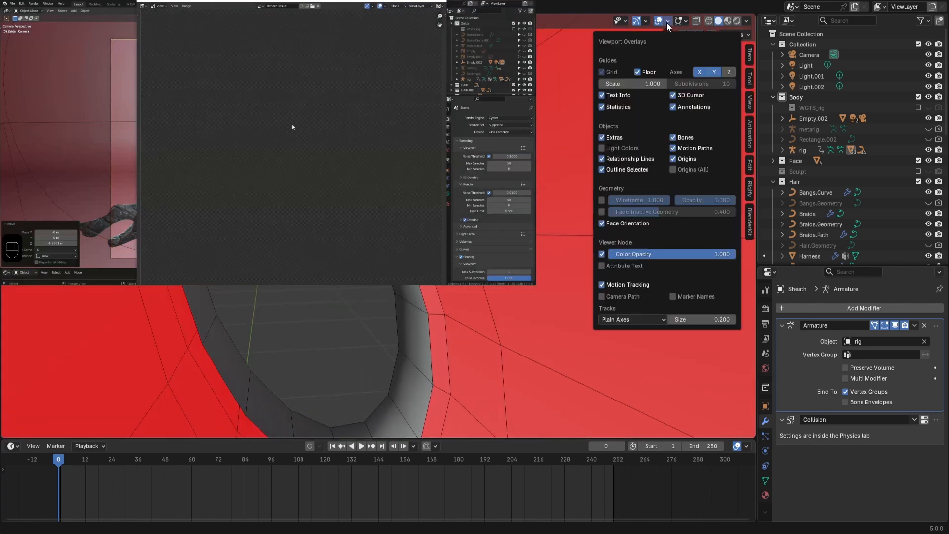
left_click(601, 224)
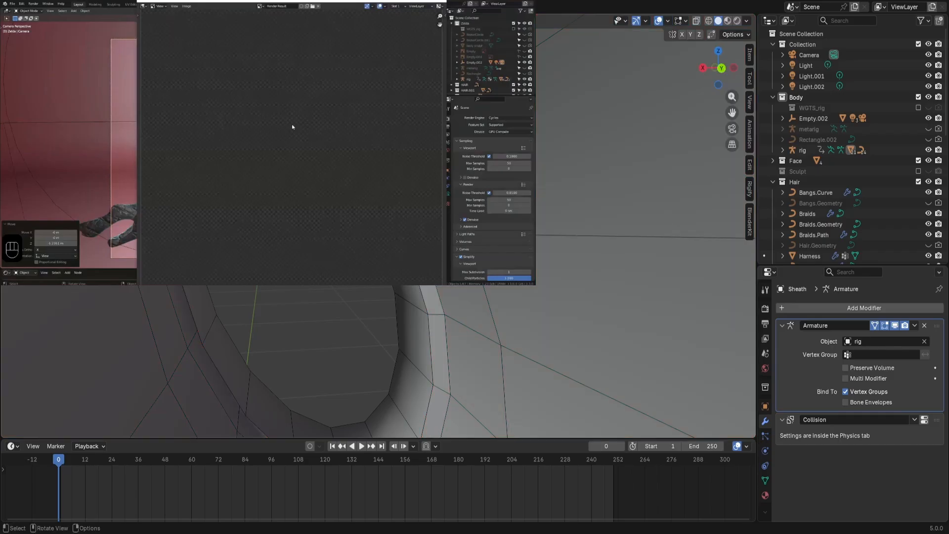
Select the ring of narrow faces along the inner rim of the sheath's opening and delete the faces.
left_click(433, 300, "shift")
left_click(439, 346, "shift")
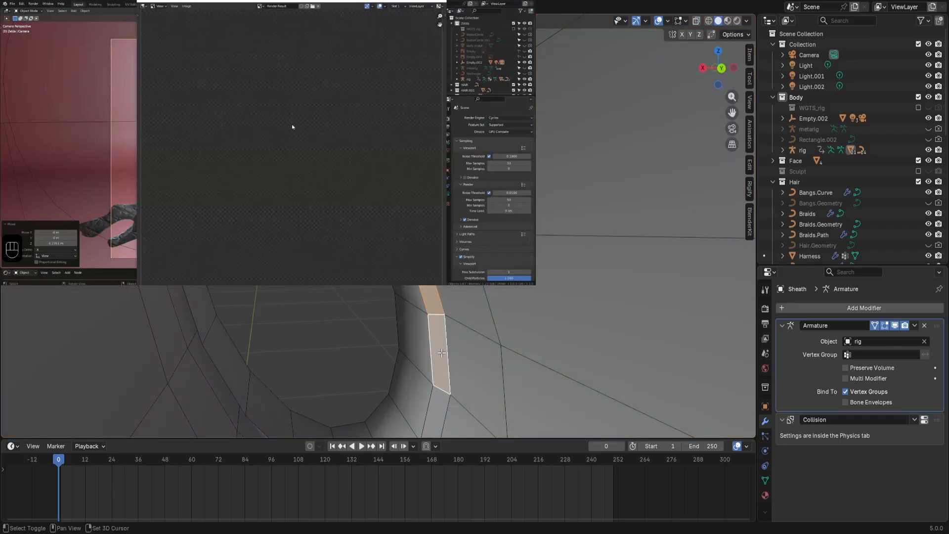
left_click_drag(440, 410, 494, 213, "shift")
left_click(413, 262)
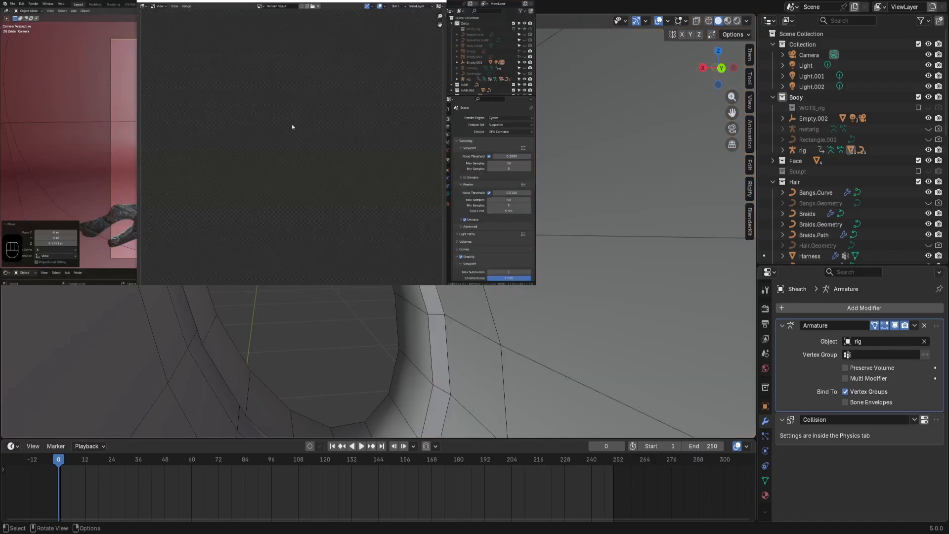
left_click(431, 301, "shift")
left_click(427, 343, "alt+shift")
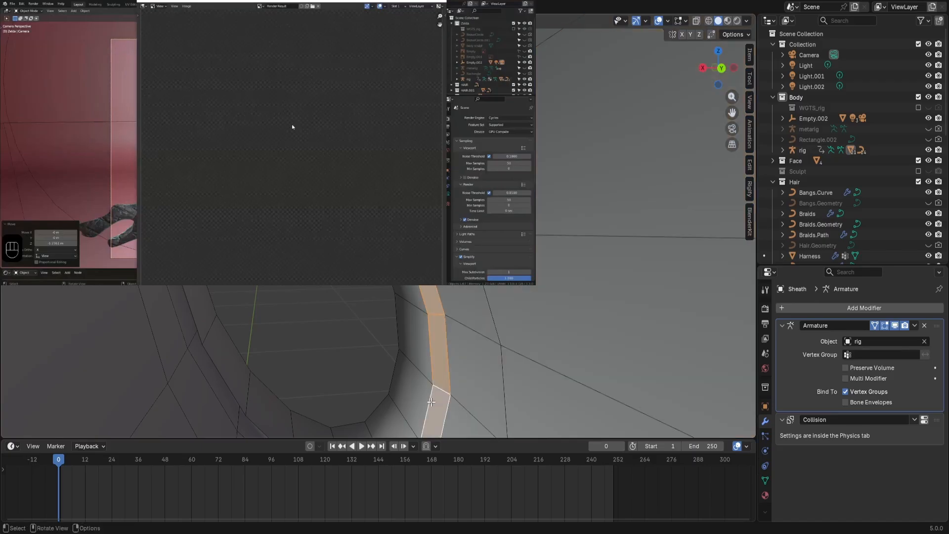
key("x")
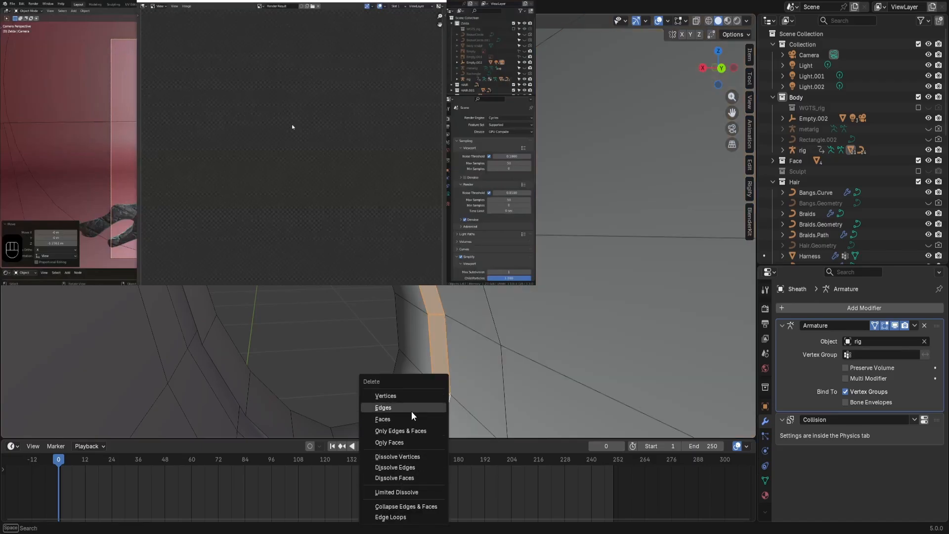
left_click(411, 418)
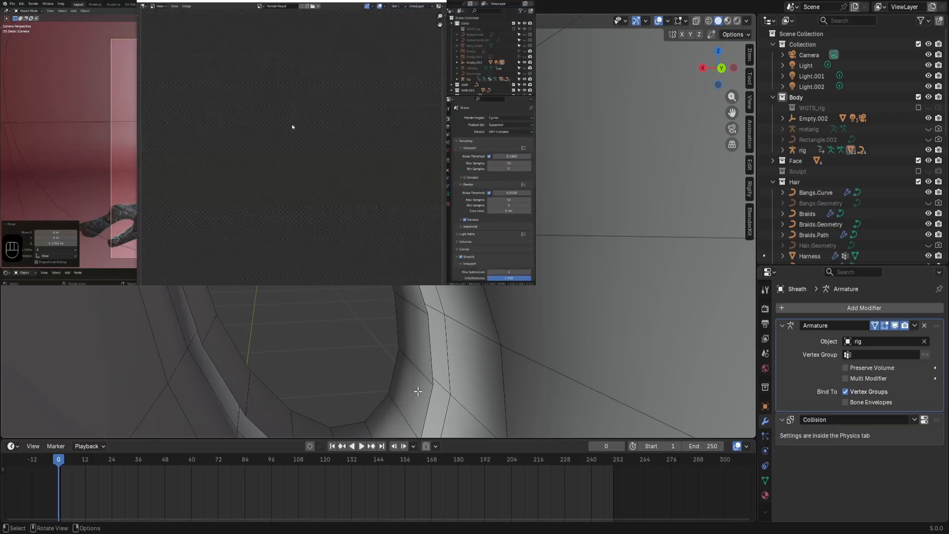
Connect two facing vertices across the open gap in the sheath's inner rim with an edge.
middle_click_drag(424, 309, 426, 290)
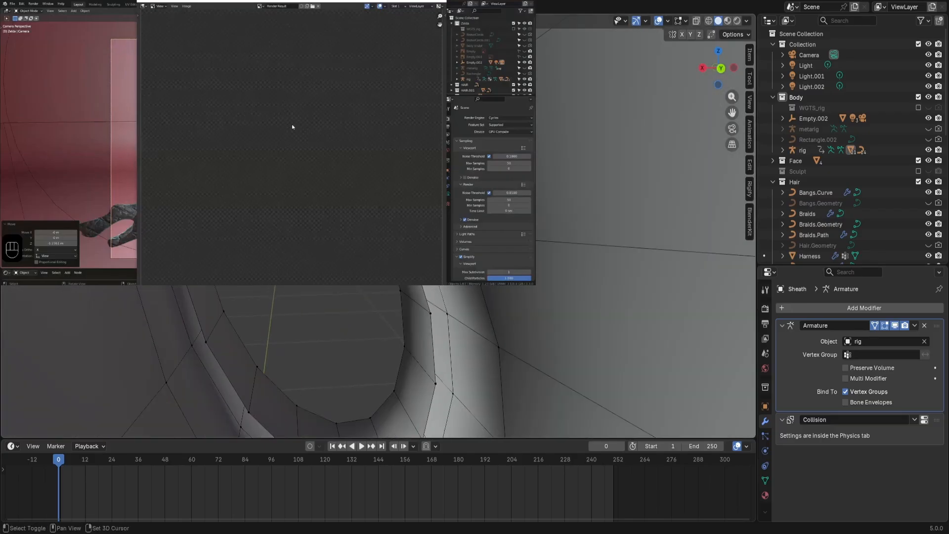
left_click(448, 312)
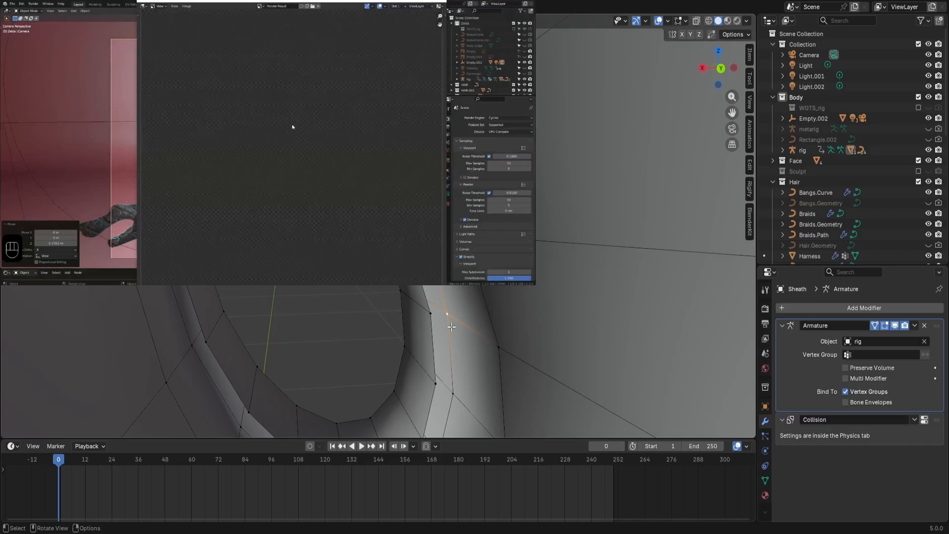
left_click(430, 312, "shift")
left_click(429, 253)
key("f")
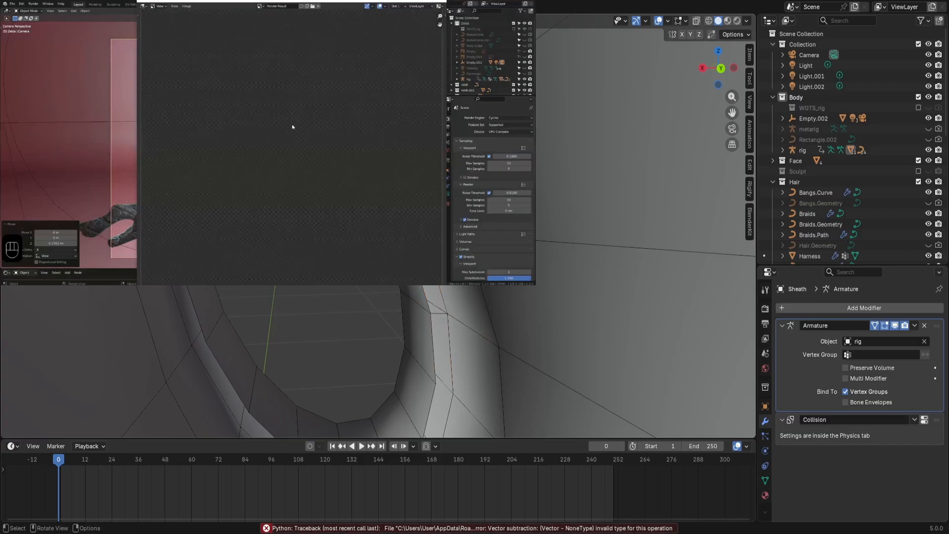
Select both edge loops bordering the inner rim gap, try Grid Fill on them, and close the gap with Fill.
scroll(378, 225, "up", 4)
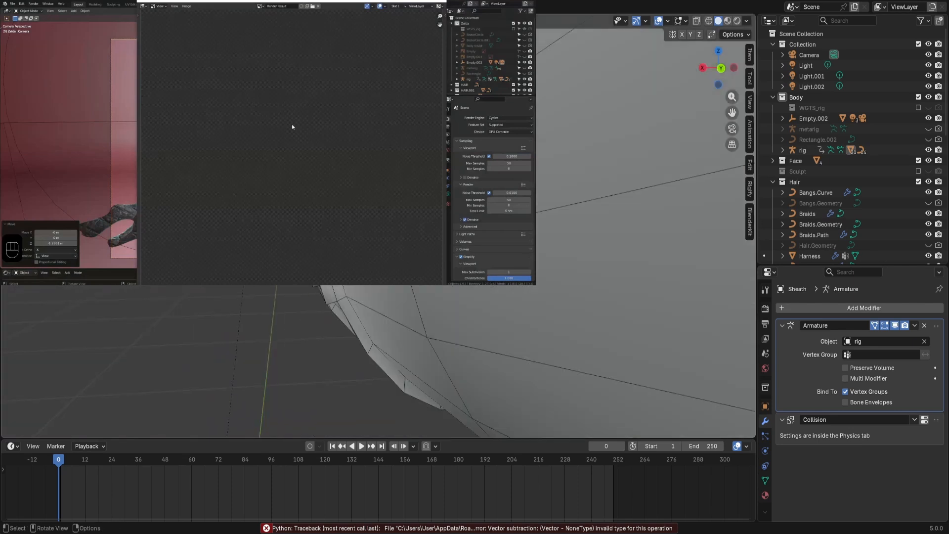
scroll(378, 225, "down", 3)
left_click(419, 265, "alt")
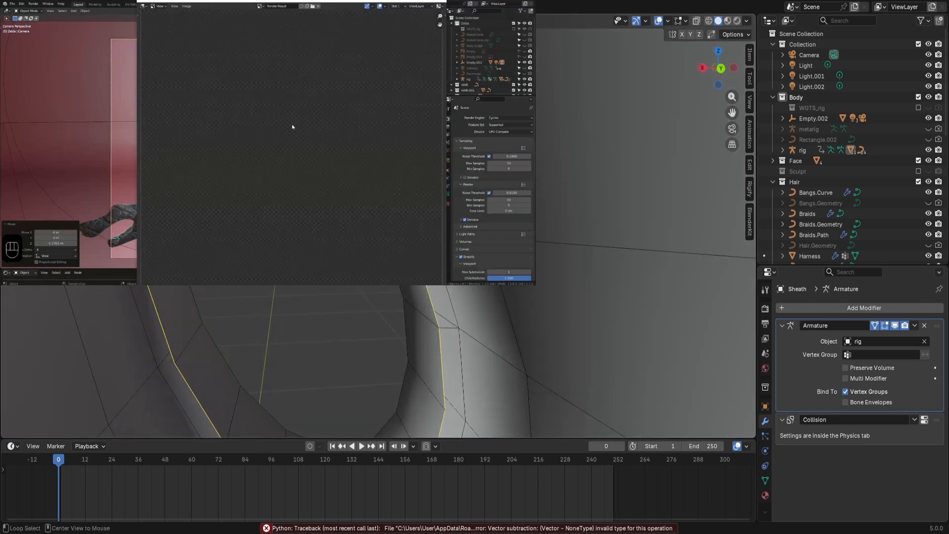
left_click(419, 264)
left_click(419, 264, "alt")
middle_click_drag(413, 223, 452, 264, "shift")
left_click(464, 262, "alt+shift")
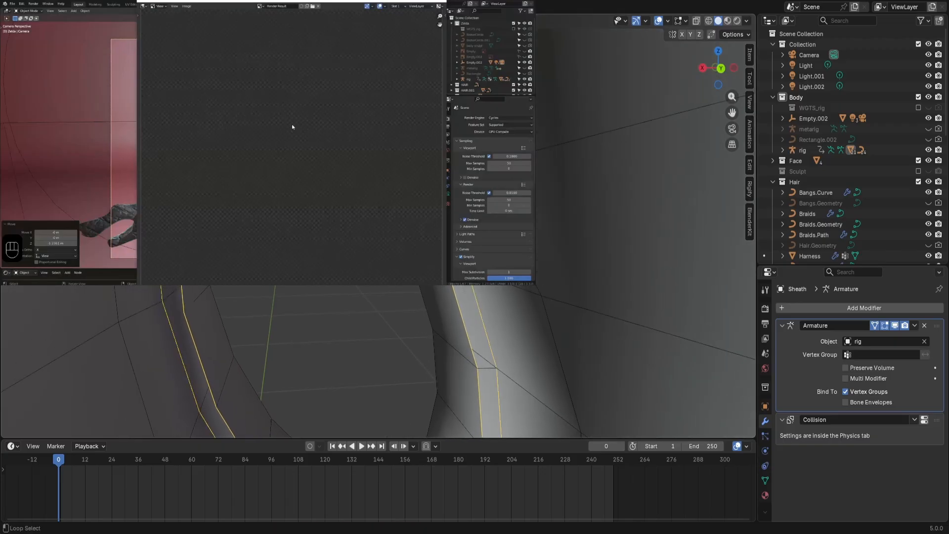
key("ctrl+e")
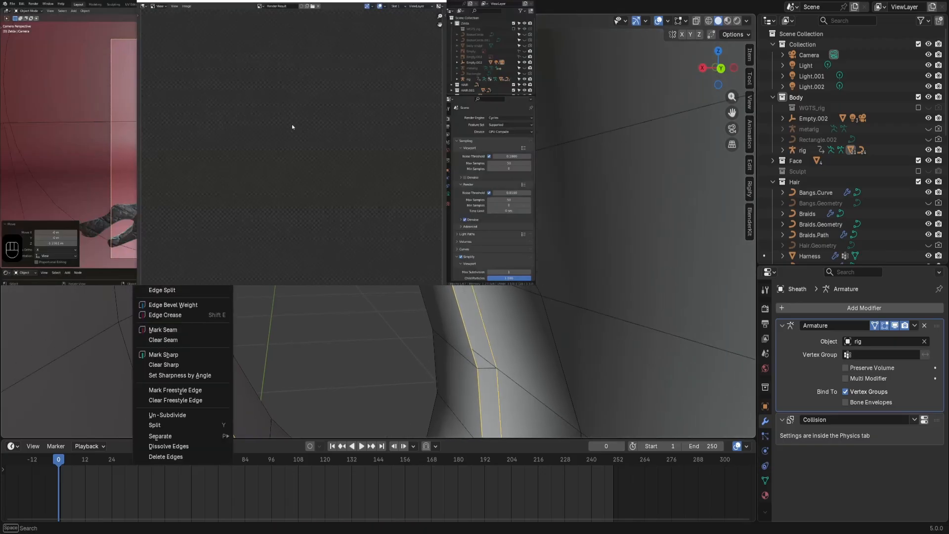
key("ctrl+e")
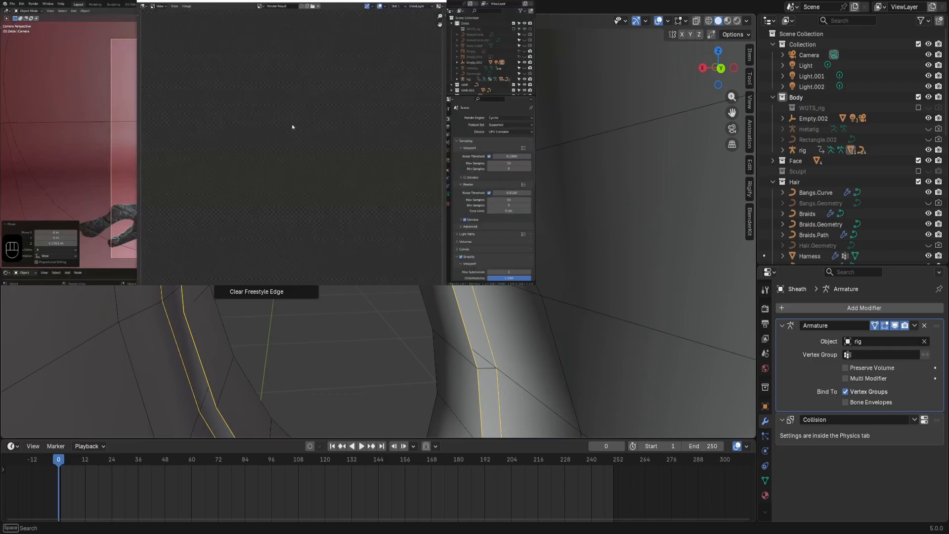
key("Escape")
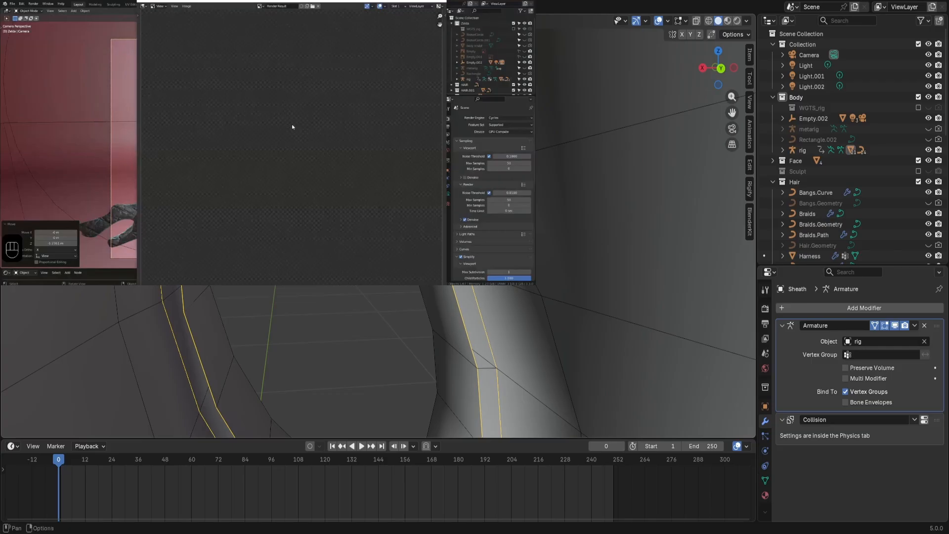
left_click(292, 127)
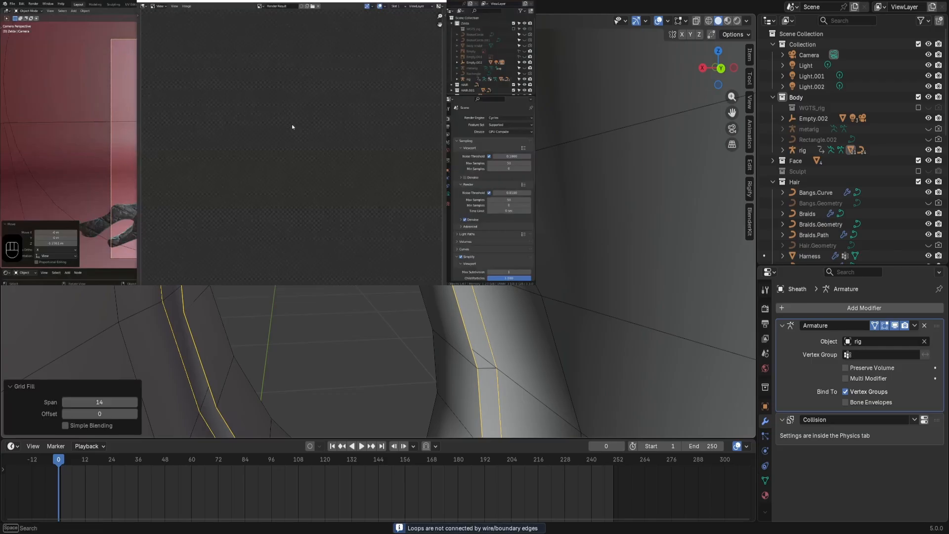
key("alt+f")
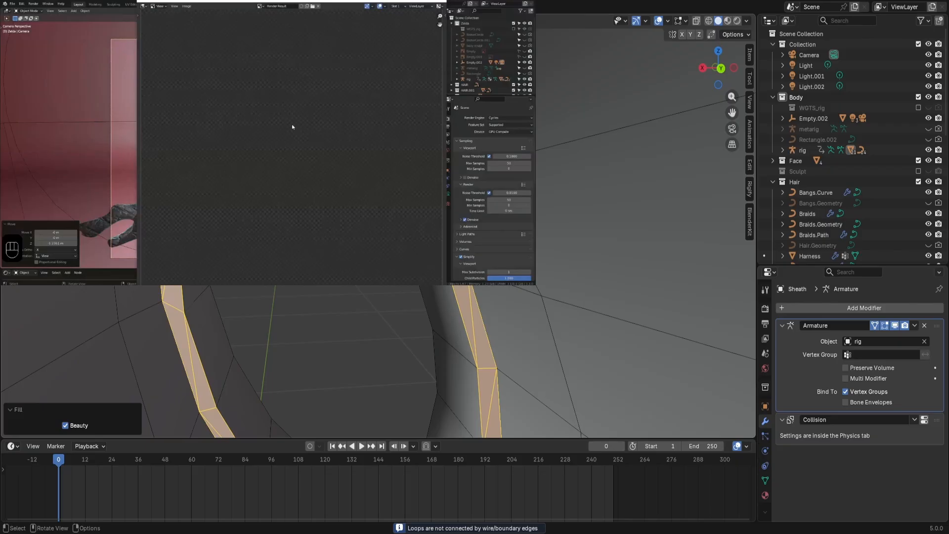
key("alt+a")
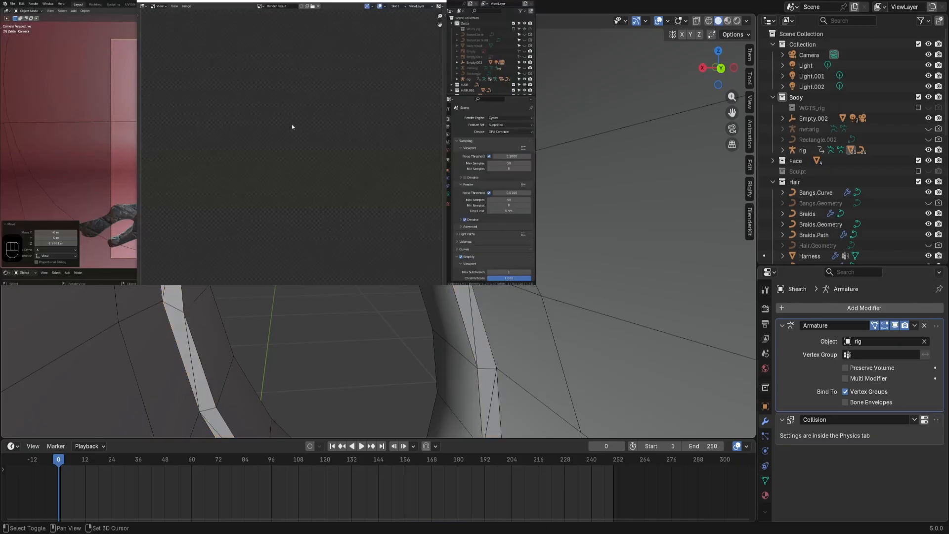
Select the diagonal edges across the newly filled rim faces and dissolve them to leave a clean strip of quads.
left_click(166, 271, "shift")
left_click(190, 354, "shift")
middle_click_drag(282, 303, 264, 186, "shift")
left_click(226, 340, "shift")
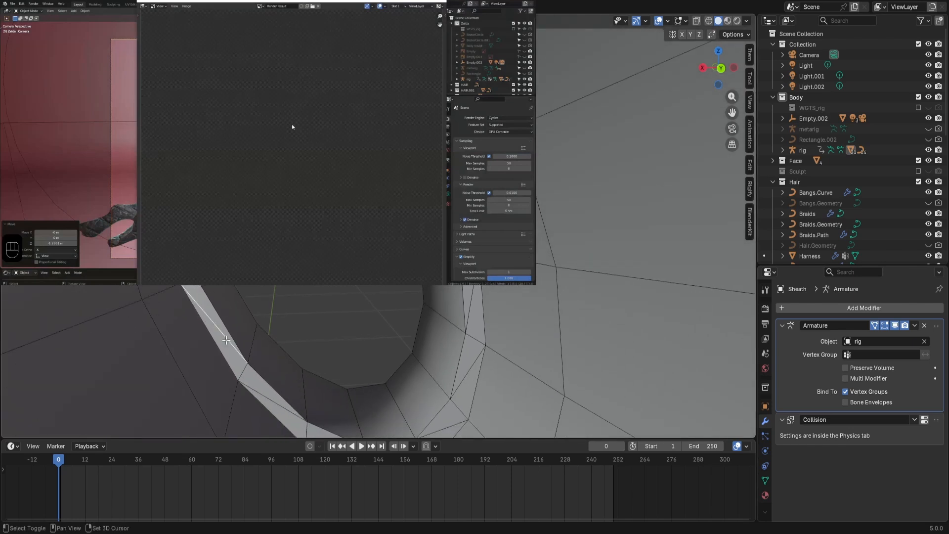
left_click(263, 398, "shift")
middle_click_drag(382, 337, 369, 286, "shift")
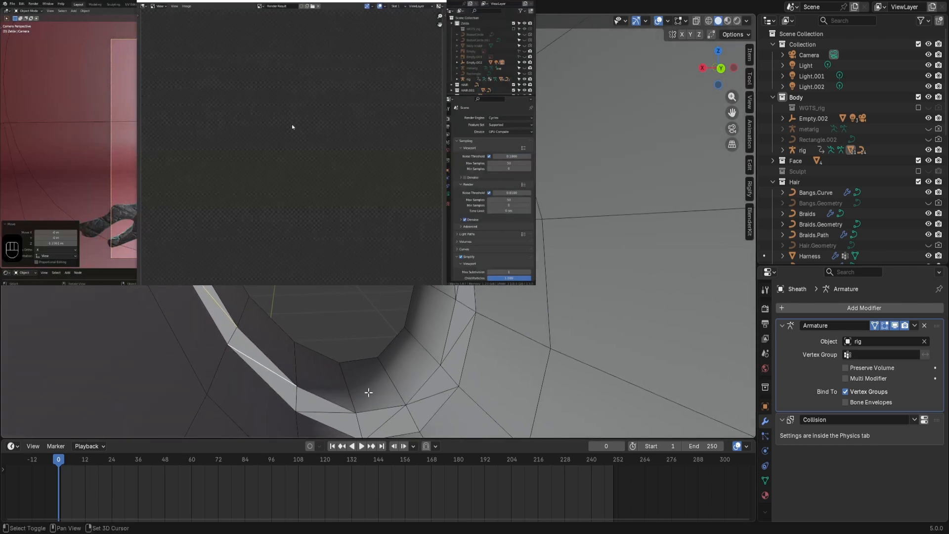
left_click(338, 416, "shift")
left_click(380, 424, "shift")
left_click(433, 395, "shift")
left_click(451, 349, "shift")
left_click(457, 292, "shift")
mouse_move(457, 297)
middle_mouse_down()
mouse_move(380, 301)
mouse_move(366, 276)
mouse_move(440, 302)
middle_mouse_up()
key("x")
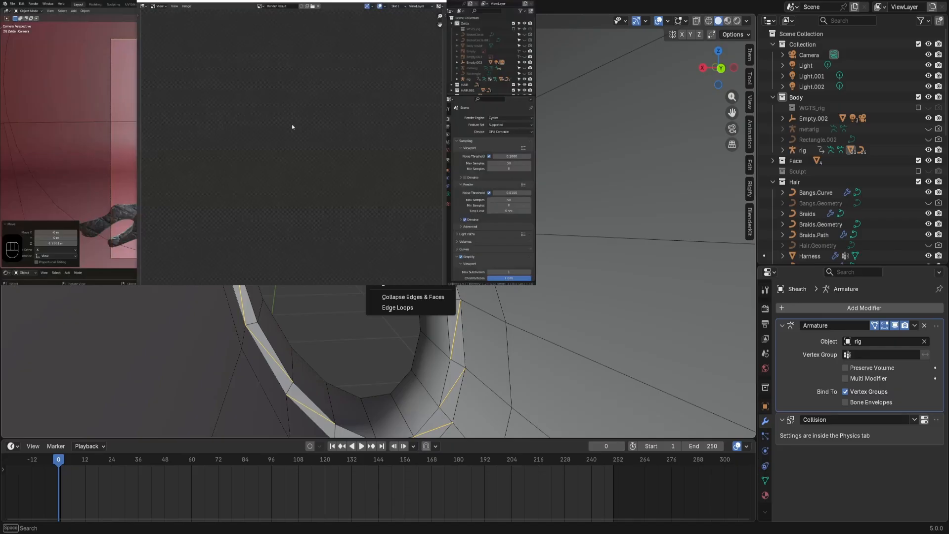
left_click(401, 256)
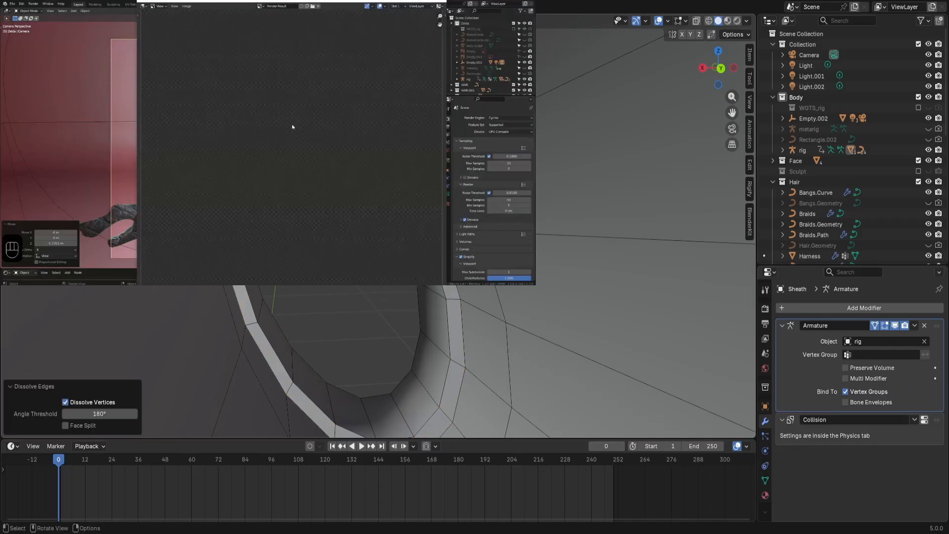
Toggle the Face Orientation overlay to compare the normals of the refilled rim faces with the surrounding sheath.
left_click(667, 22)
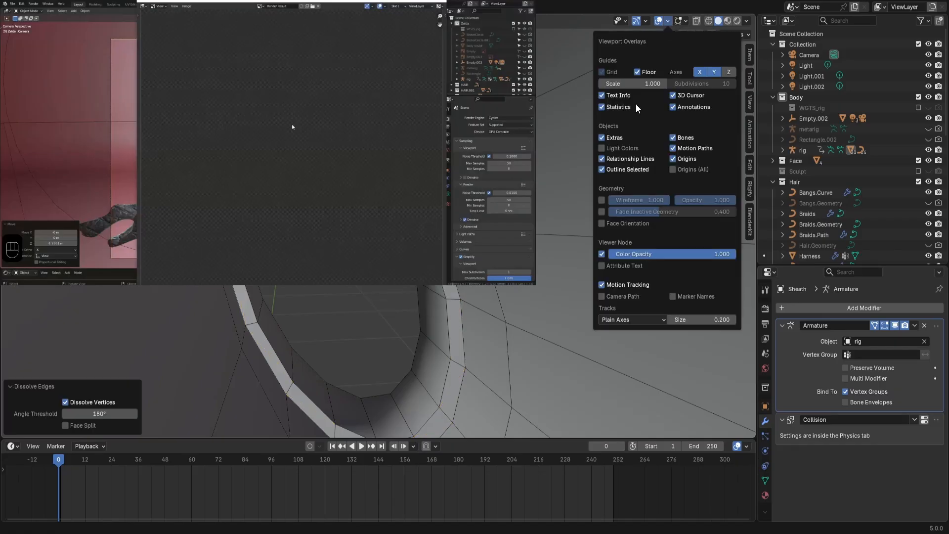
left_click(601, 223)
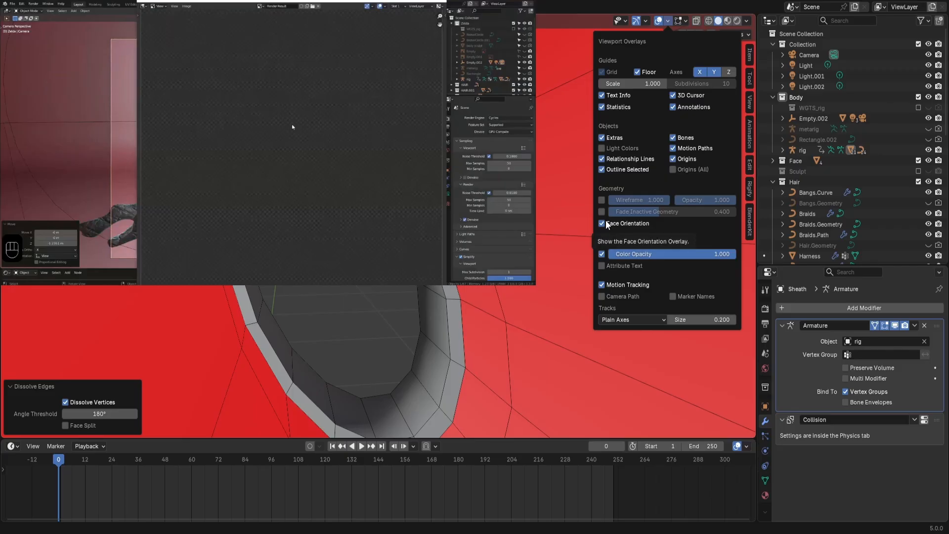
left_click(606, 221)
left_click(606, 221)
left_click(606, 221)
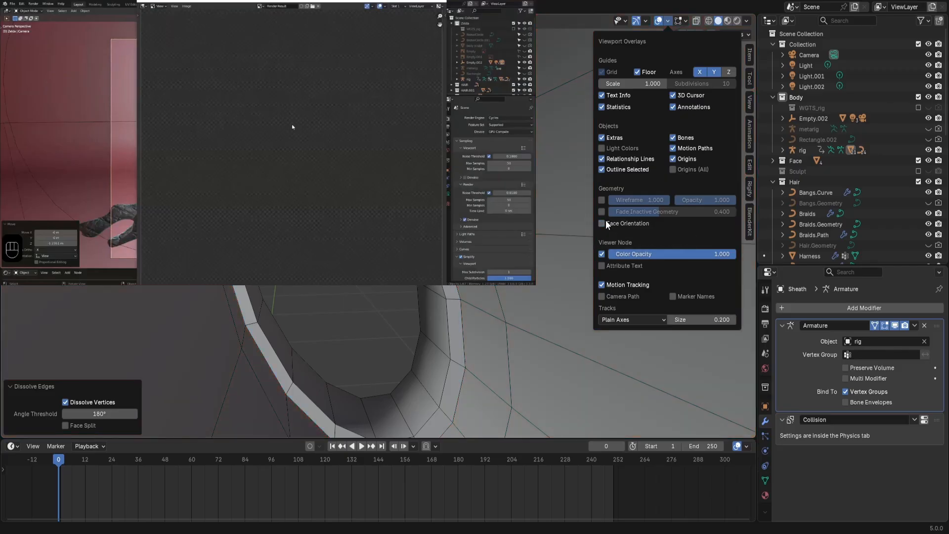
left_click(606, 221)
left_click(605, 221)
View the sheath's opening from outside in Material Preview shading and return to solid shading.
mouse_move(559, 247)
middle_mouse_down()
mouse_move(415, 266)
mouse_move(346, 266)
mouse_move(297, 248)
middle_mouse_up()
scroll(395, 222, "down", 4)
scroll(790, 74, "down", 1)
left_click(726, 22)
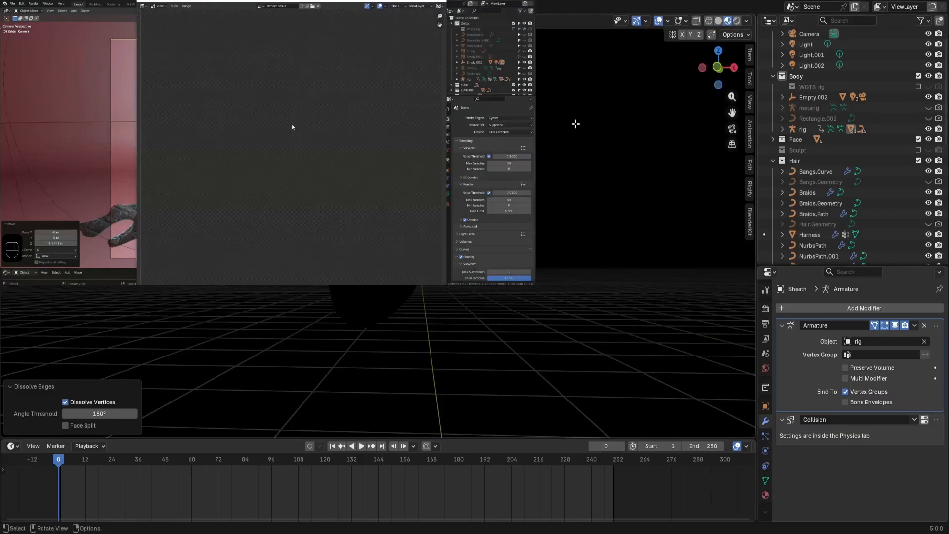
scroll(577, 122, "up", 1)
left_click(717, 21)
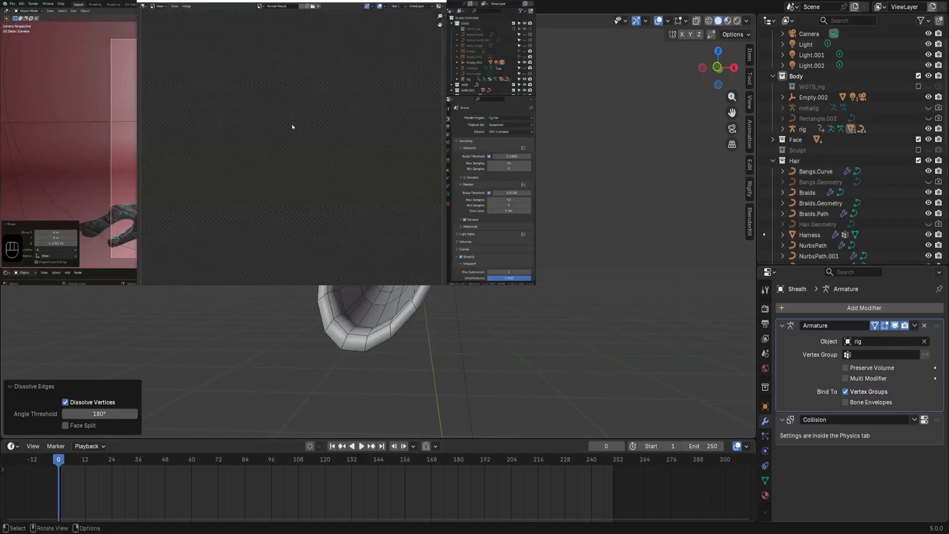
Leave local view to bring back the whole character and hide the viewport overlays.
key("KP_Divide")
scroll(378, 225, "up", 2)
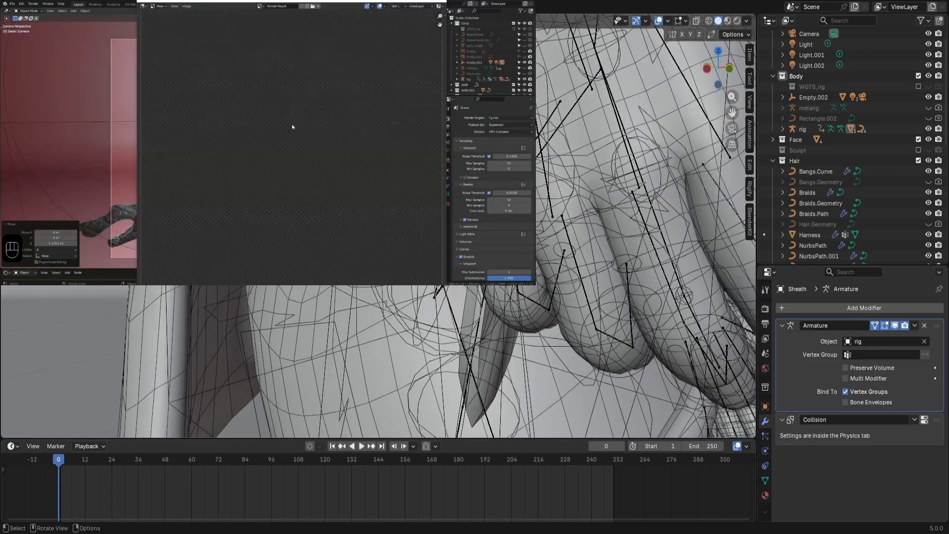
left_click(659, 21)
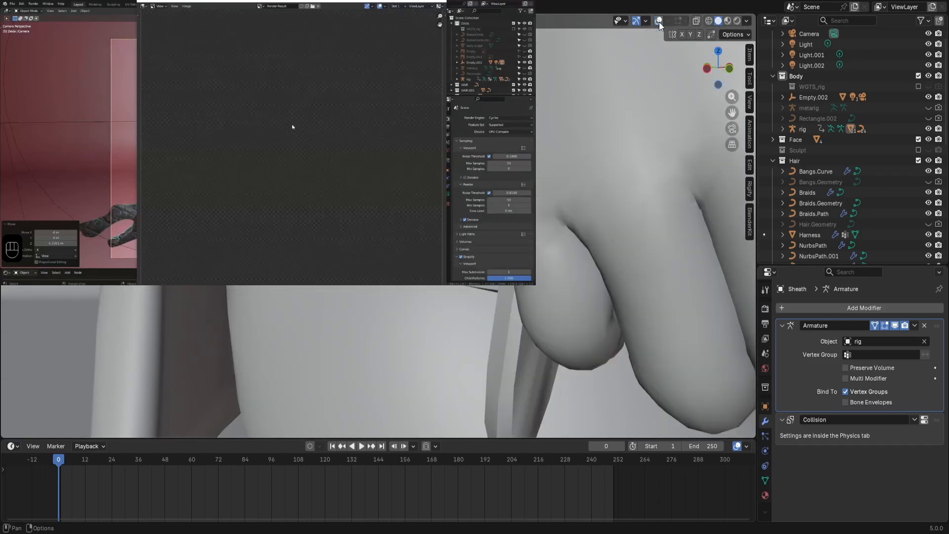
Leave Edit Mode on the sheath, select the dagger in the character's hand and show the viewport overlays.
key("KP_Decimal")
scroll(549, 207, "up", 1)
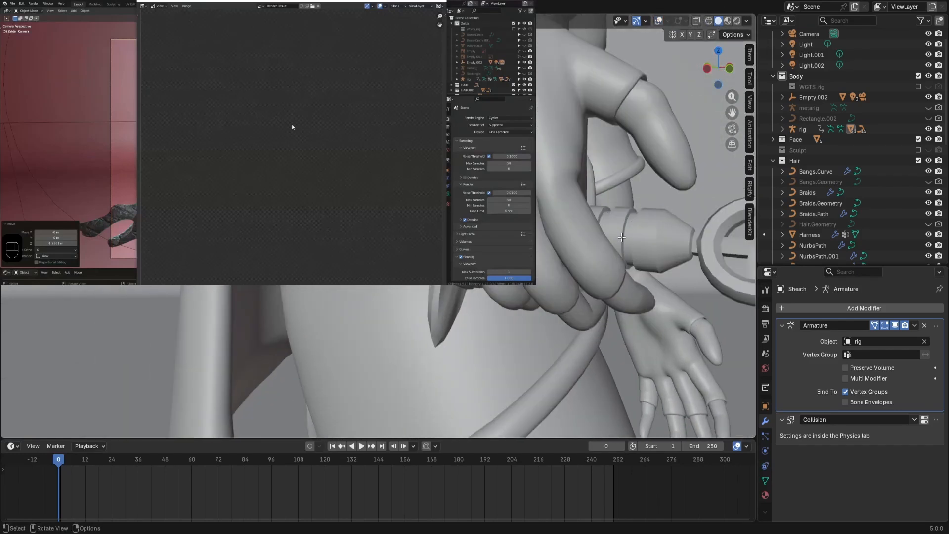
key("Tab")
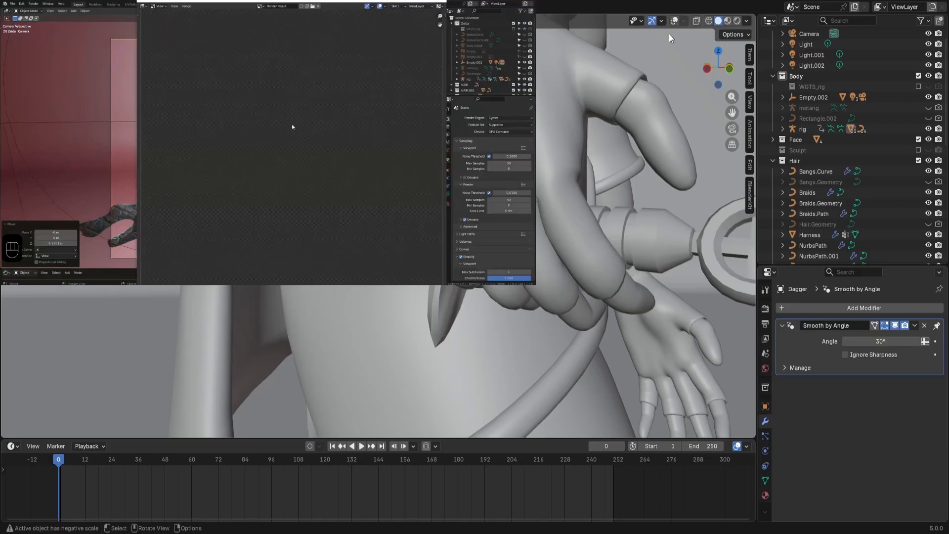
left_click(675, 22)
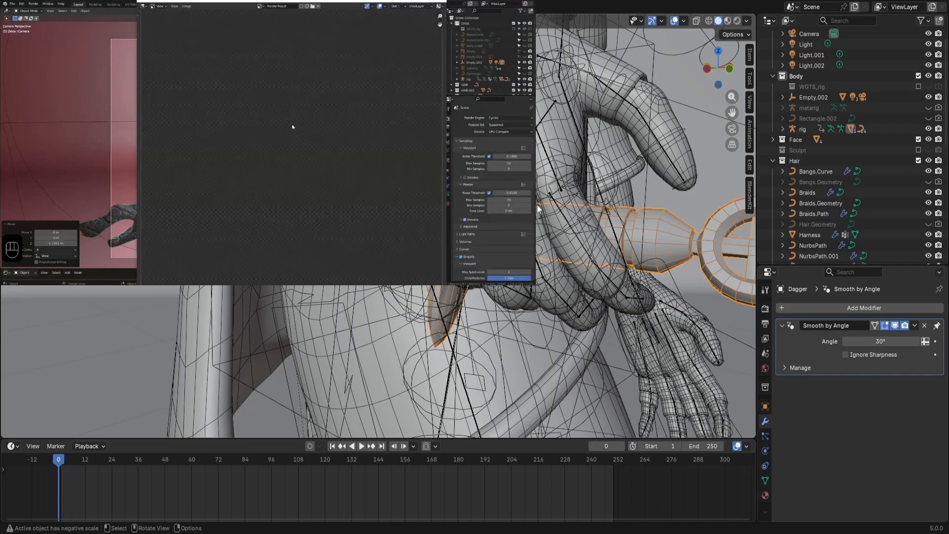
Try rotating the dagger about -1.19° in the view plane and undo the rotation.
middle_click_drag(537, 203, 615, 248)
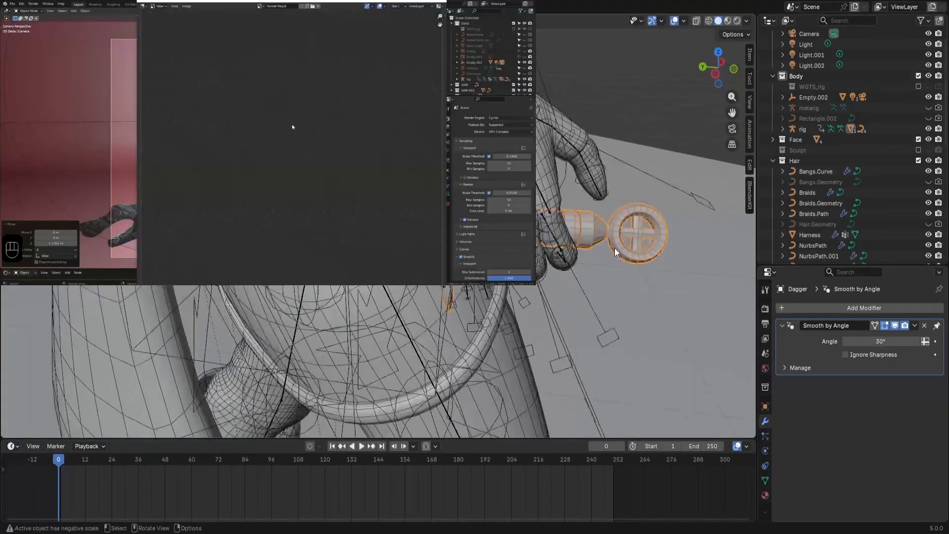
key("r")
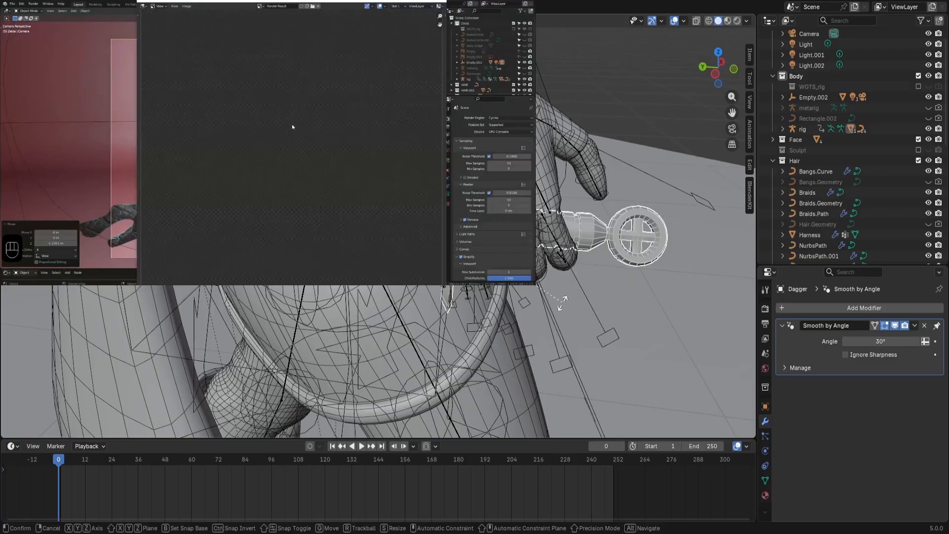
left_click(516, 306)
middle_click_drag(515, 306, 414, 292)
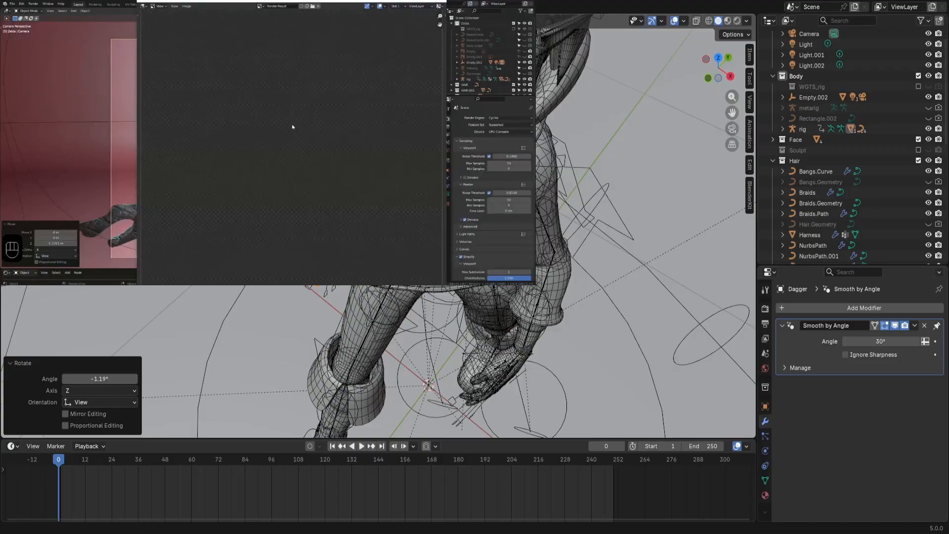
key("ctrl+z")
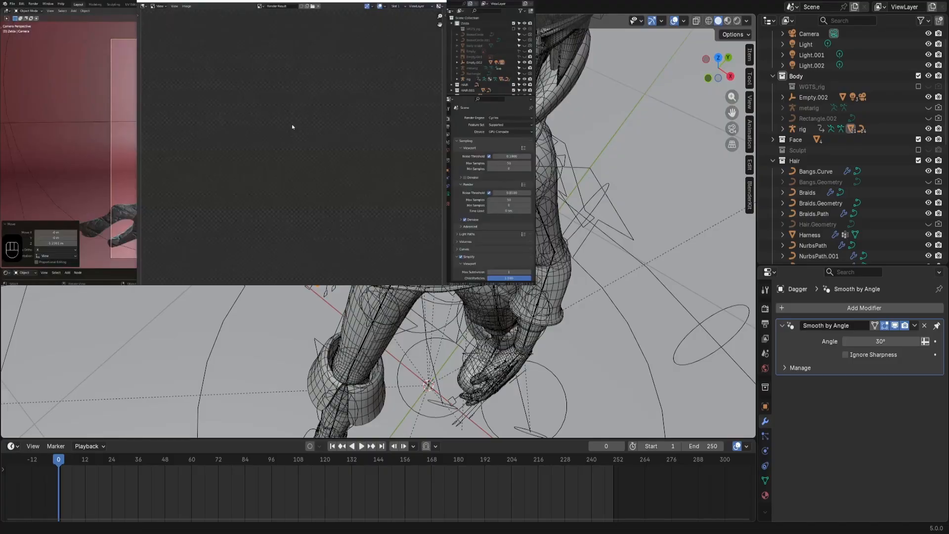
Try rotating the dagger about 2.06° seen from above, then undo it.
key("g")
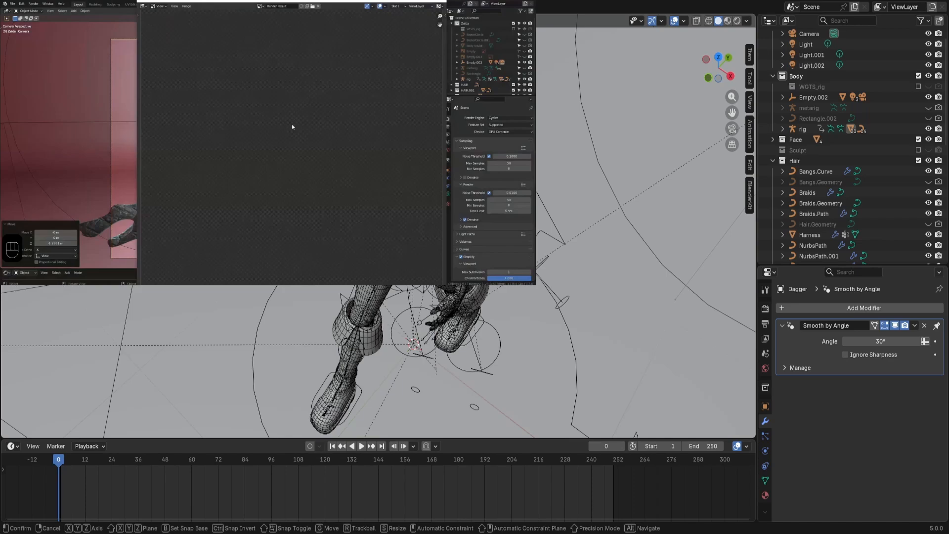
key("Return")
scroll(378, 226, "up", 9)
middle_click_drag(378, 225, 391, 266, "shift")
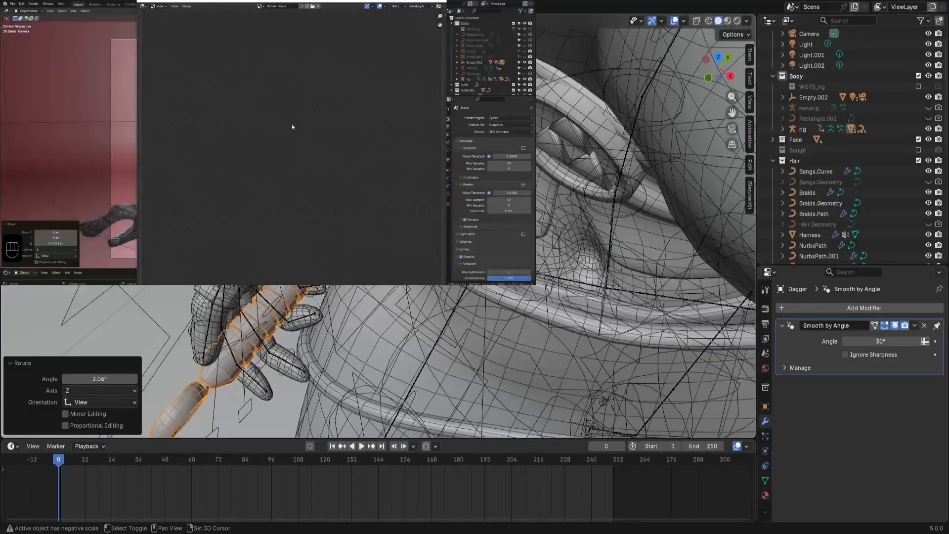
middle_click_drag(378, 226, 475, 217, "shift")
scroll(474, 217, "down", 8)
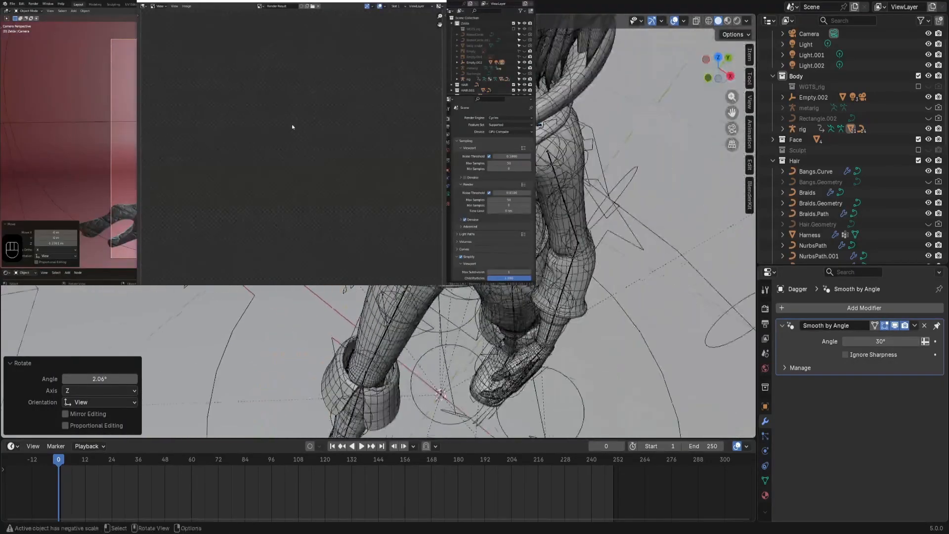
key("ctrl+z")
Nudge the dagger about -0.0031 m in X and 0.0017 m in Z, rotate it about -1.54°, and nudge it another -0.0011 m in X.
key("KP_Decimal")
scroll(378, 226, "up", 2)
middle_click_drag(378, 226, 447, 249, "shift")
scroll(447, 250, "down", 3)
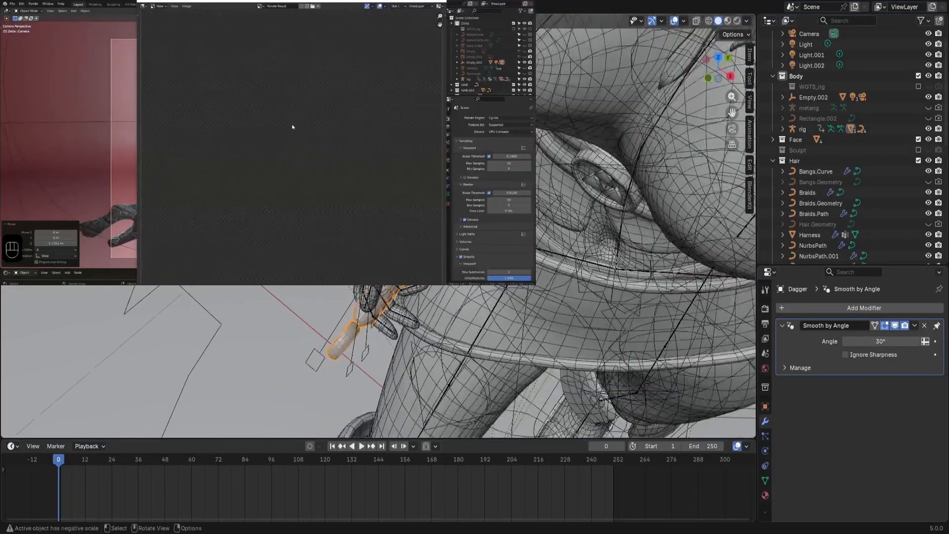
scroll(378, 225, "up", 3)
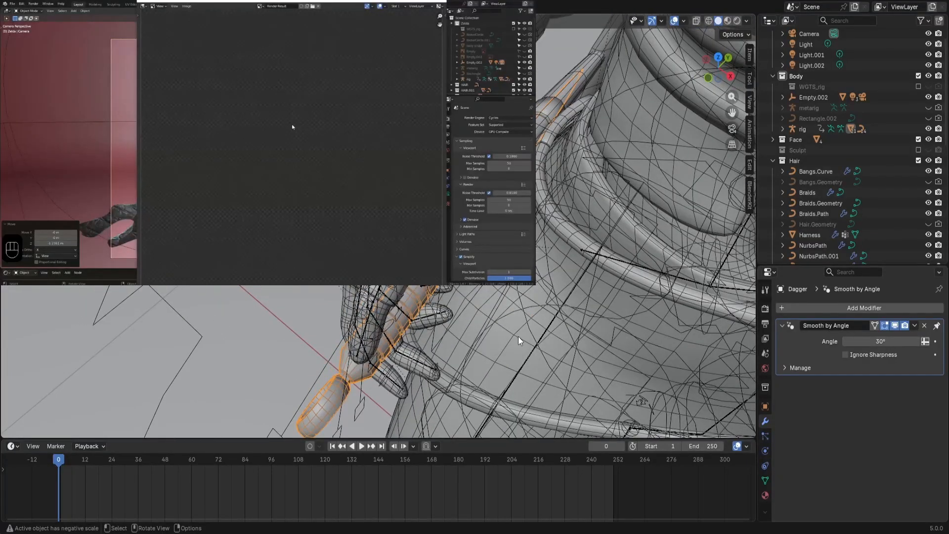
key("g")
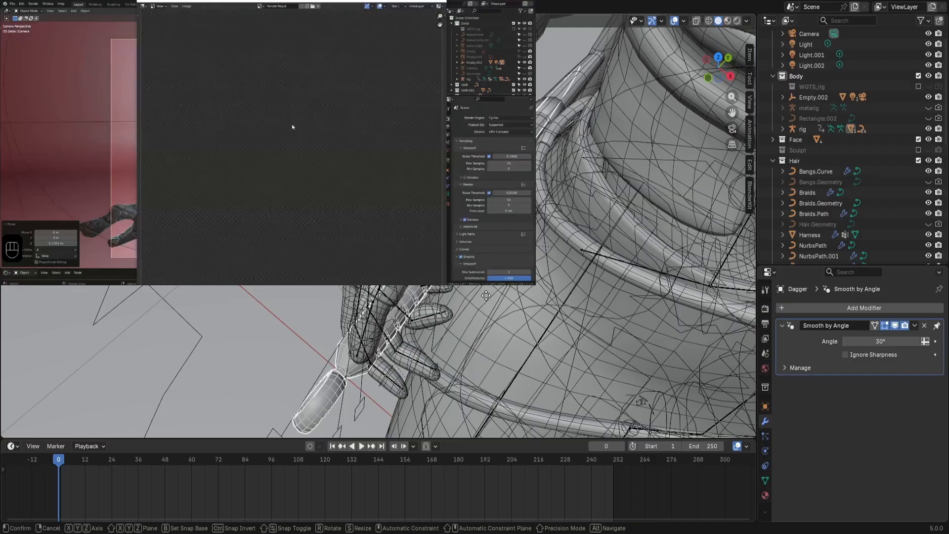
left_click(486, 296)
key("r")
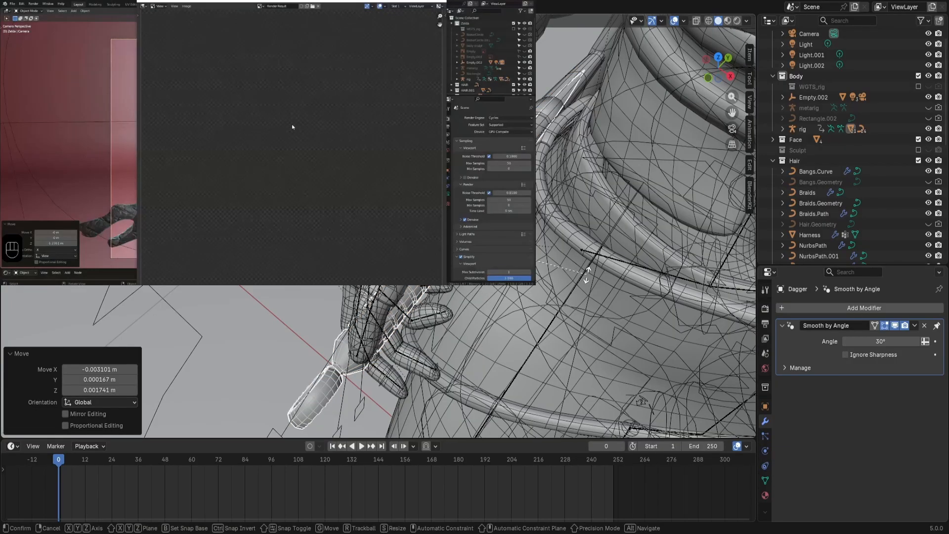
left_click(587, 274)
key("g")
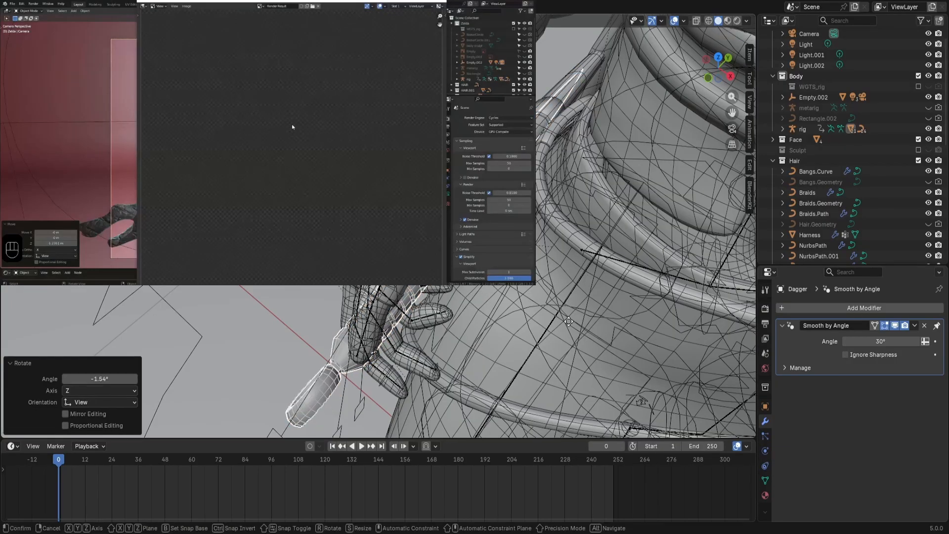
left_click(570, 322)
Hide the viewport overlays and inspect the repositioned dagger against the character's hand and hip.
middle_click_drag(561, 317, 633, 158)
scroll(583, 180, "down", 5)
scroll(632, 158, "down", 4)
left_click(675, 19)
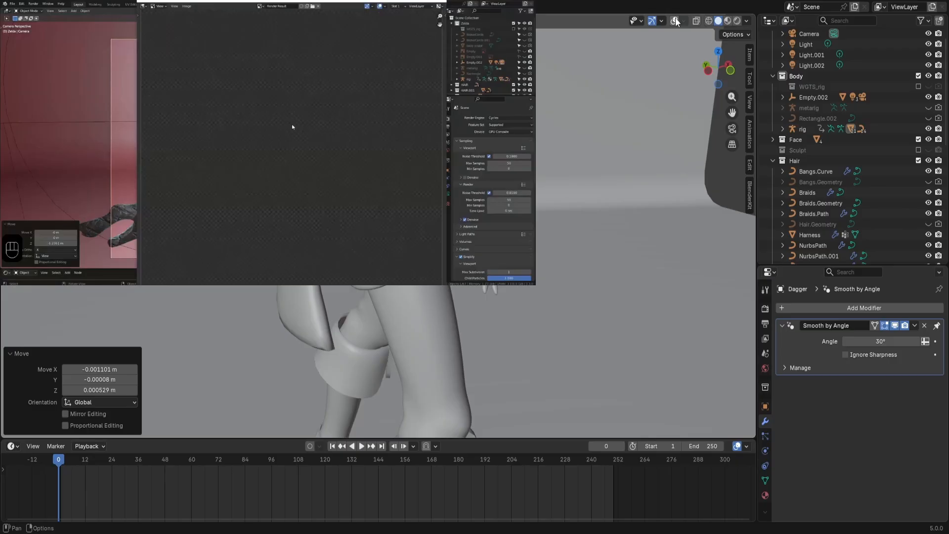
scroll(539, 173, "up", 4)
middle_click_drag(530, 174, 553, 170)
scroll(553, 170, "down", 3)
Show the viewport overlays, select the character's rig and switch it to Pose Mode.
key("ctrl+Tab")
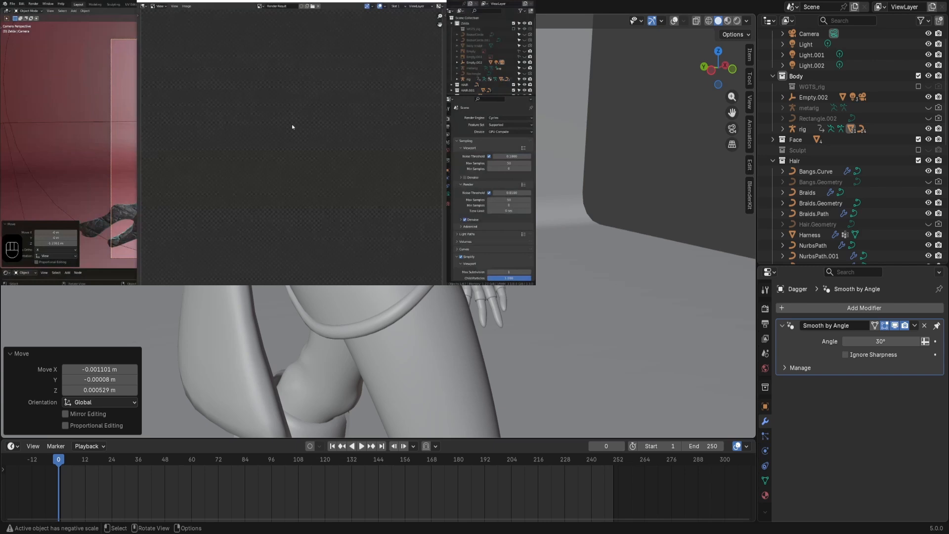
left_click(502, 252)
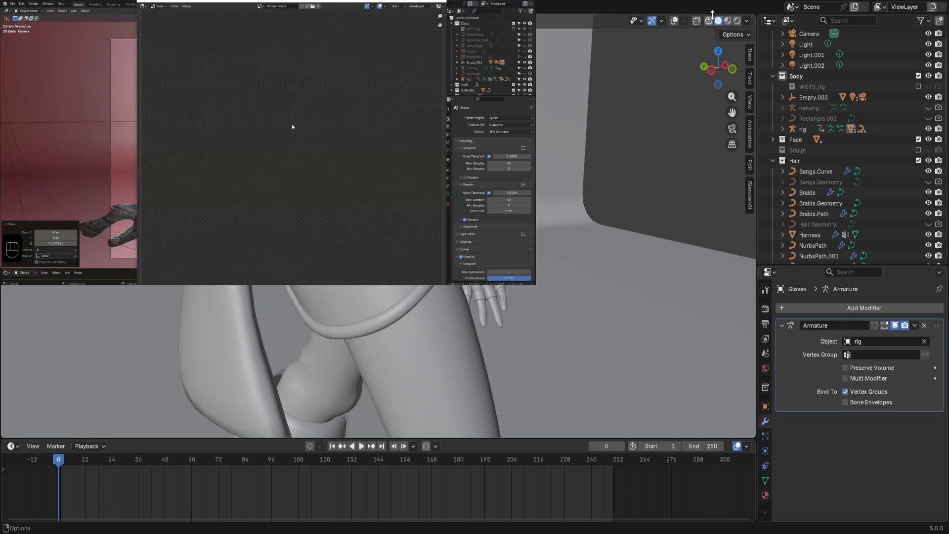
left_click(671, 20)
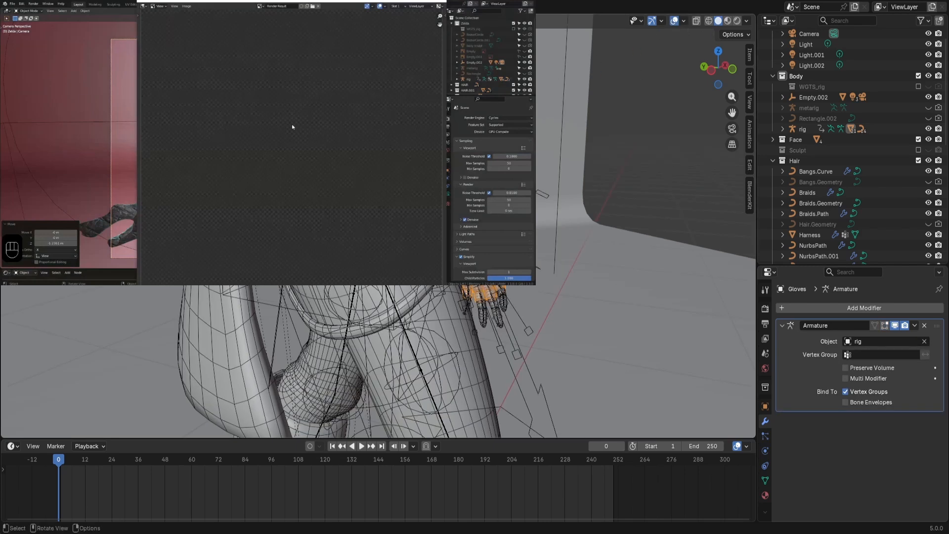
key("ctrl+Tab")
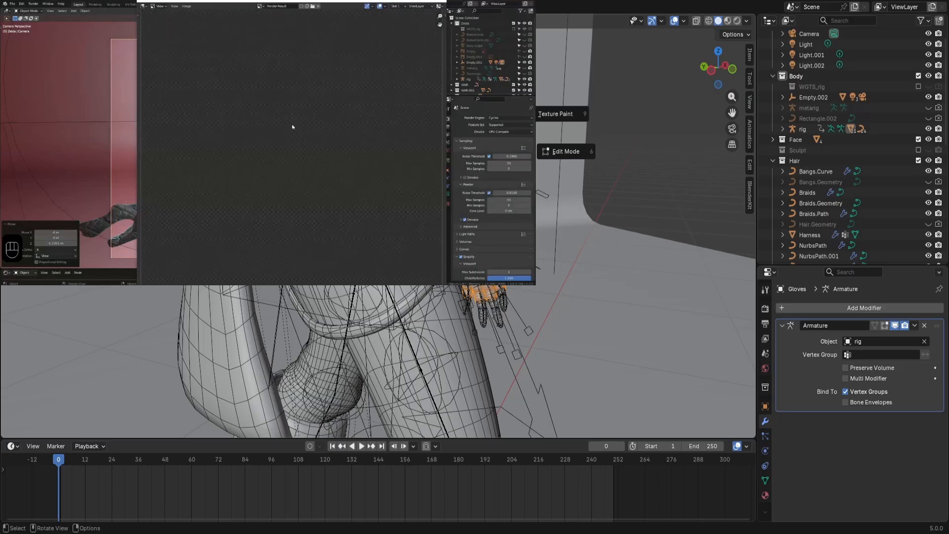
key("Escape")
left_click(470, 104)
key("ctrl+Tab")
left_click(469, 153)
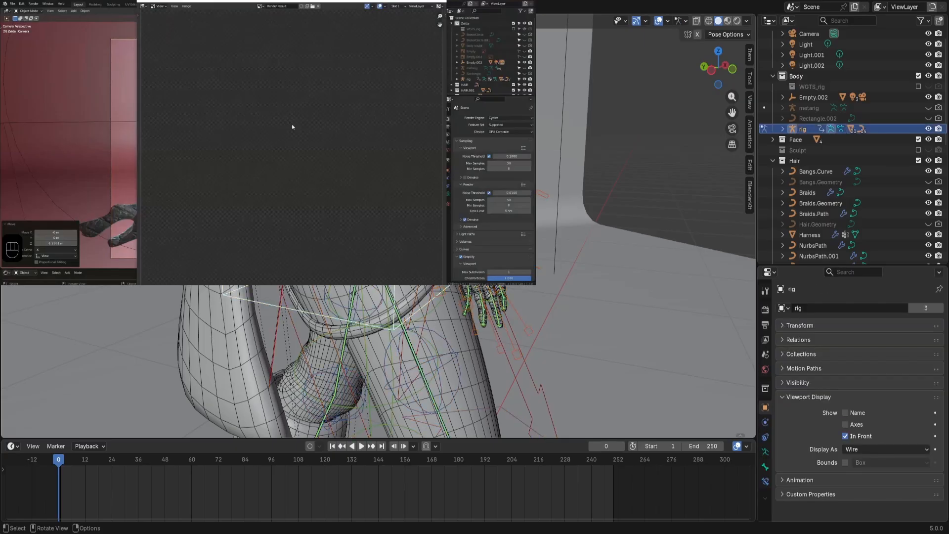
Select the control bone of the hand holding the dagger.
left_click(460, 163)
scroll(378, 226, "up", 3)
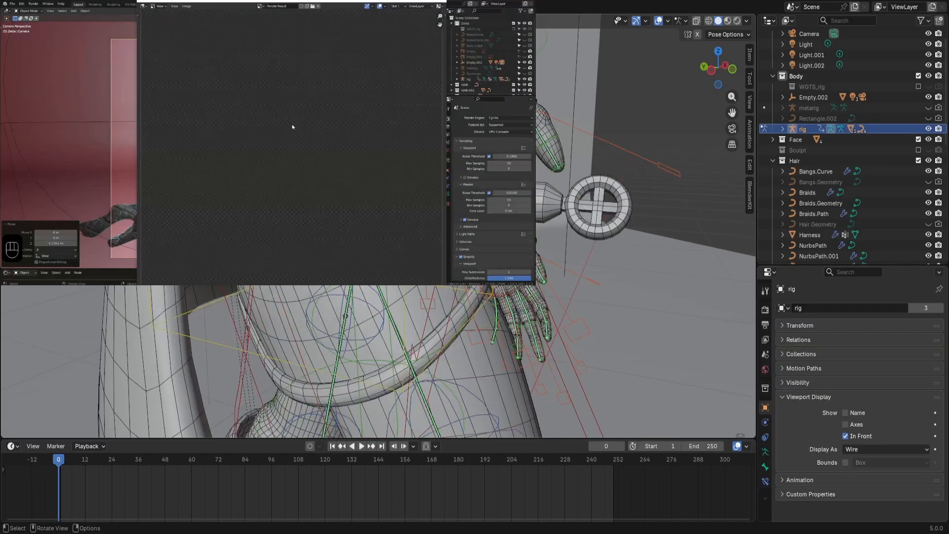
scroll(378, 226, "down", 1)
scroll(378, 226, "up", 1)
scroll(378, 226, "down", 1)
Try moving the hand's control bone from the angled view and undo the move.
key("g")
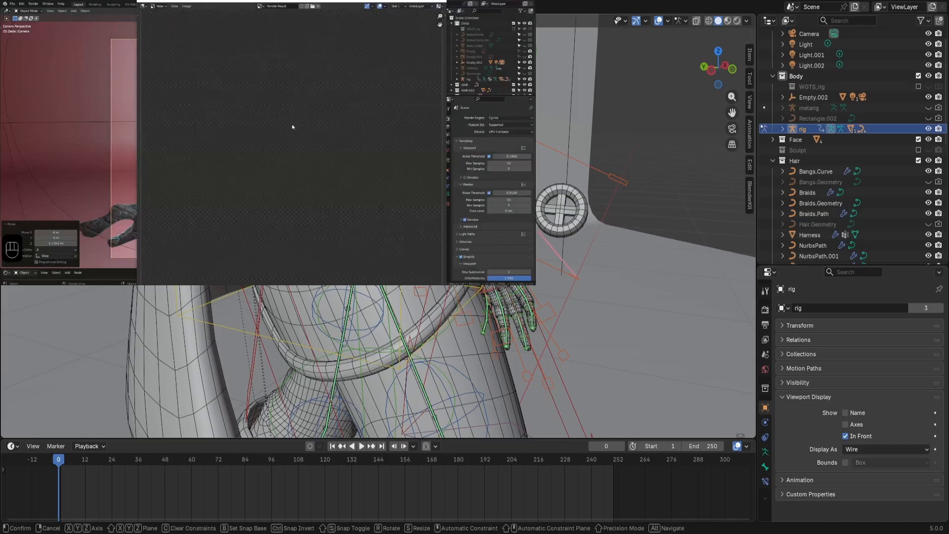
left_click(444, 188)
key("ctrl+z")
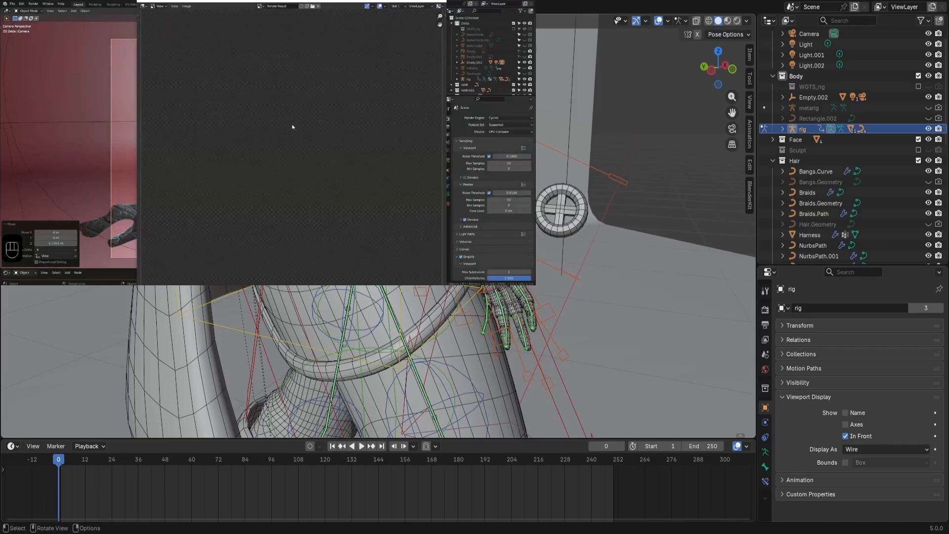
Lower the hand's control bone about 0.0031 m in side view to adjust its grip on the dagger.
mouse_move(444, 346)
middle_mouse_down()
mouse_move(544, 341)
mouse_move(434, 346)
middle_mouse_up()
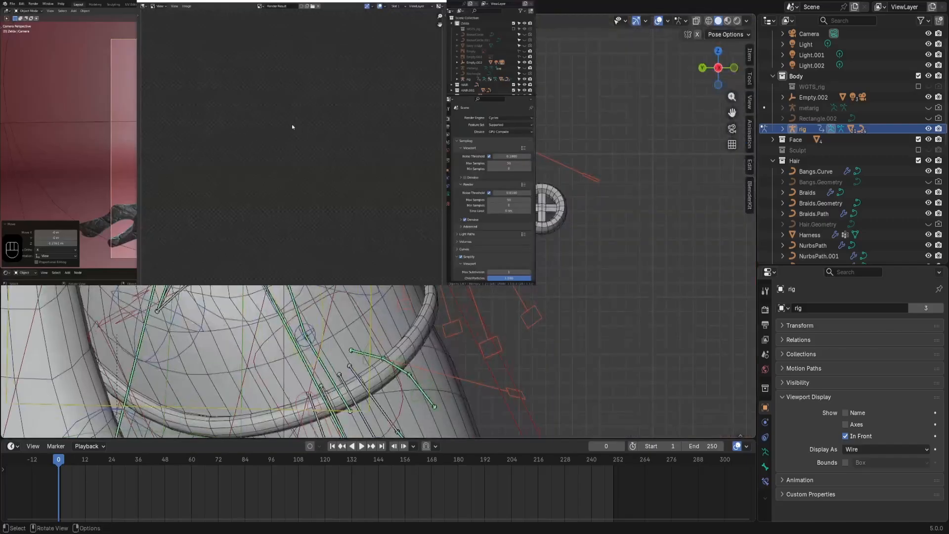
middle_click_drag(445, 198, 536, 198, "shift")
scroll(536, 197, "up", 3)
key("g")
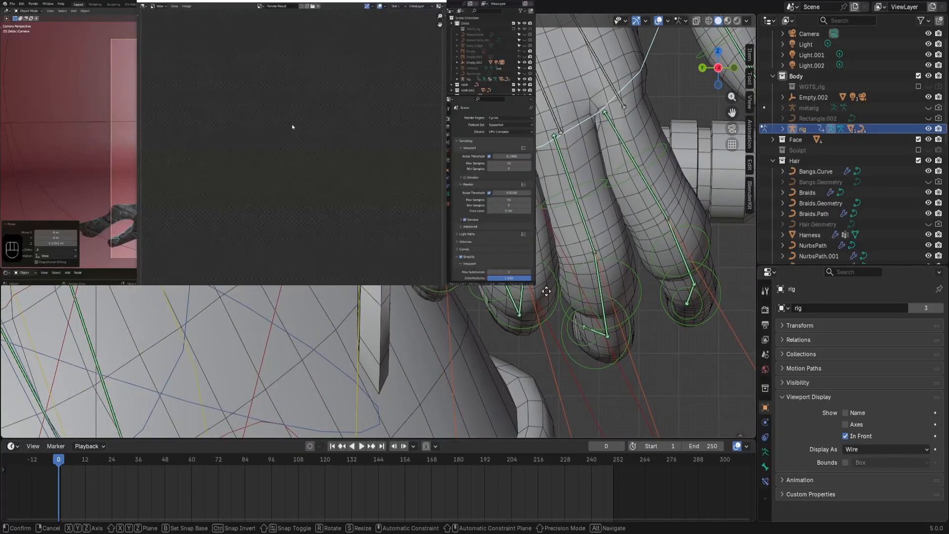
left_click(548, 325)
Shift the hand's control bone about -0.0078 m in X, -0.0027 m in Y and -0.0024 m in Z.
middle_click_drag(548, 324, 473, 299)
scroll(474, 298, "down", 3)
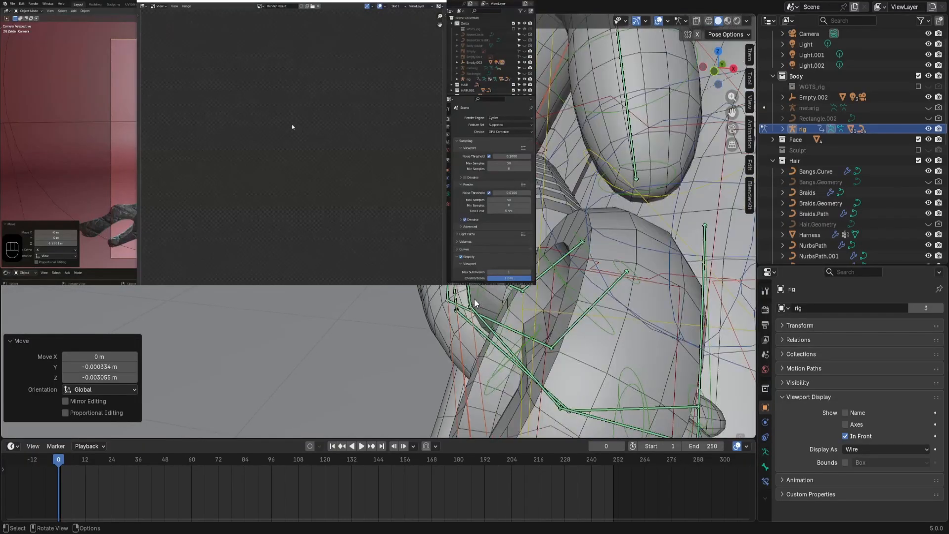
key("g")
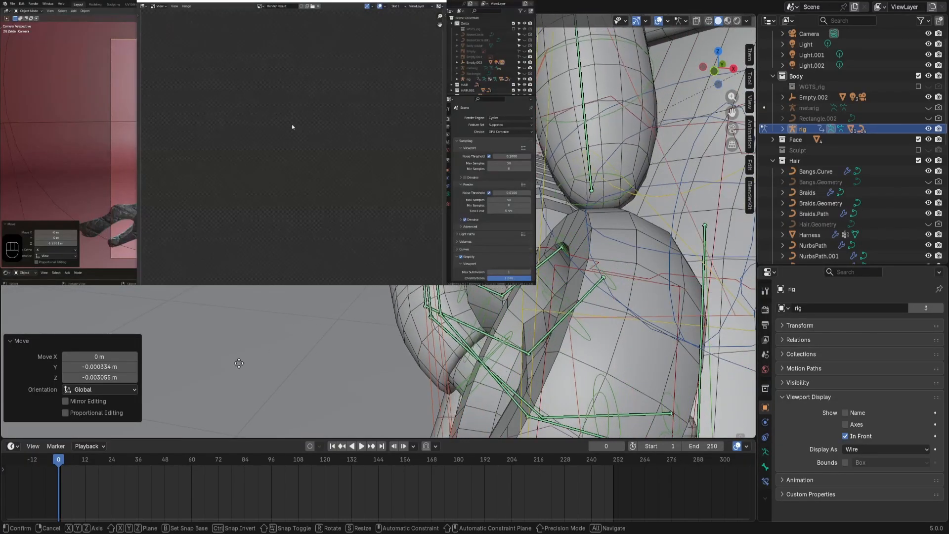
left_click(194, 393)
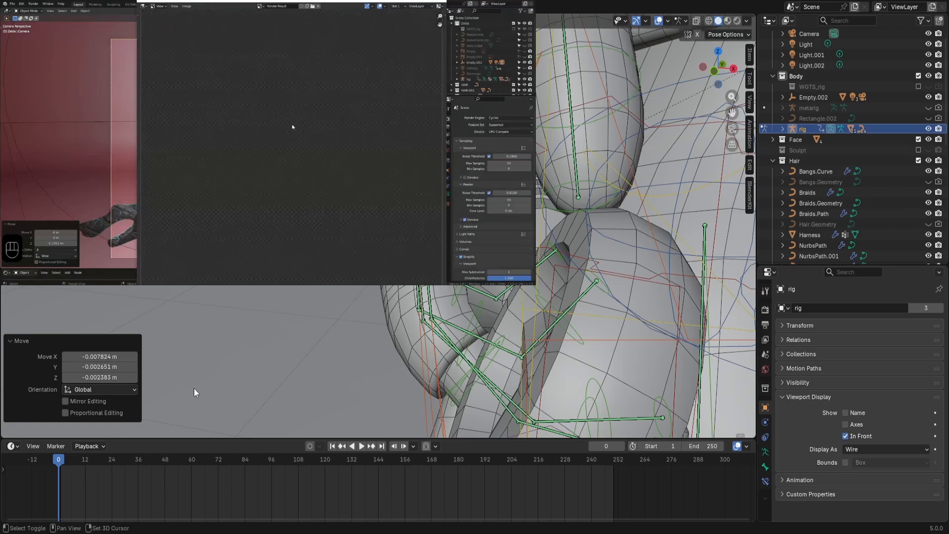
Hide the overlays and examine the hand, dagger and sheath in Material Preview shading from near and far.
middle_click_drag(434, 349, 536, 224)
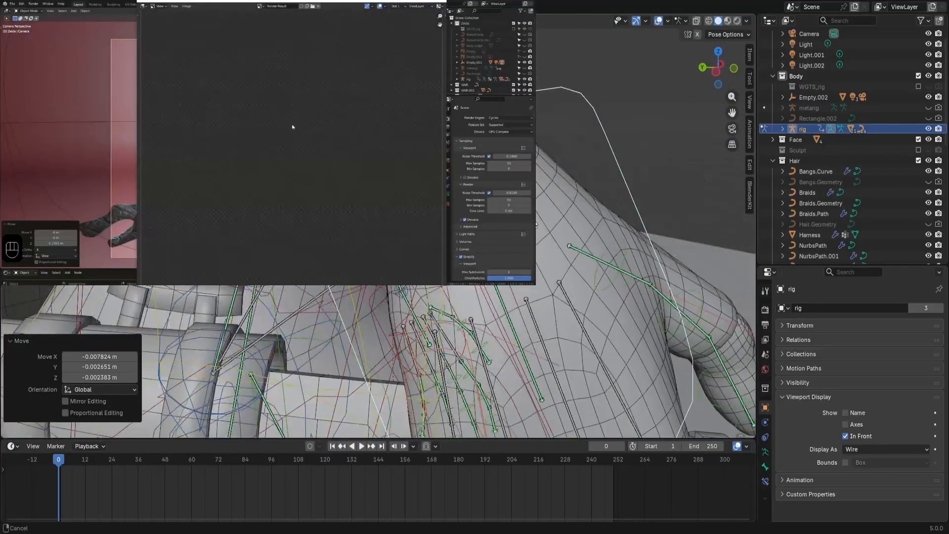
scroll(536, 224, "down", 3)
scroll(536, 225, "up", 5)
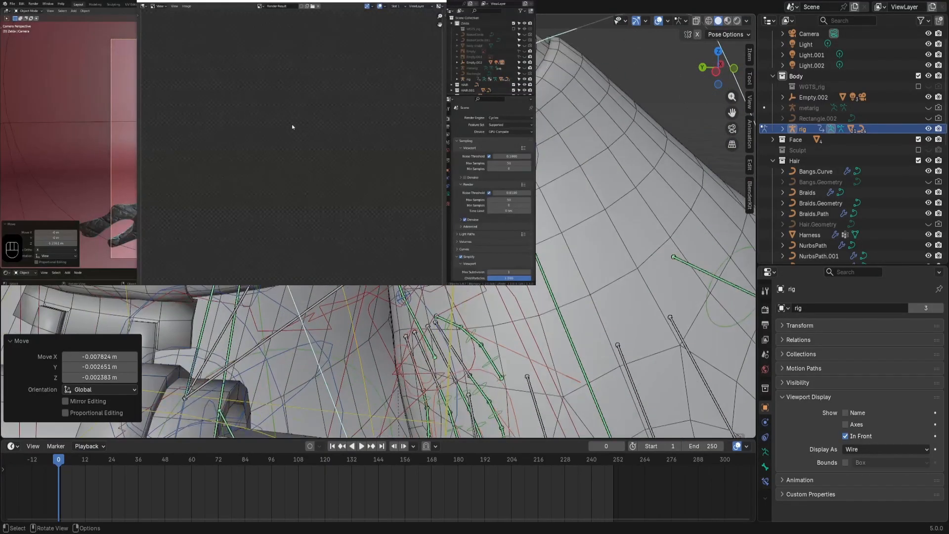
left_click(657, 20)
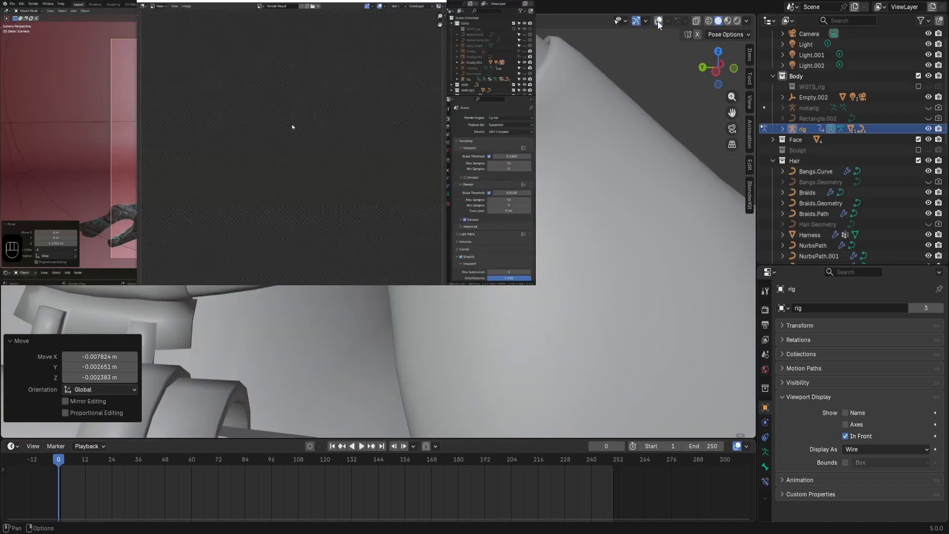
left_click(725, 19)
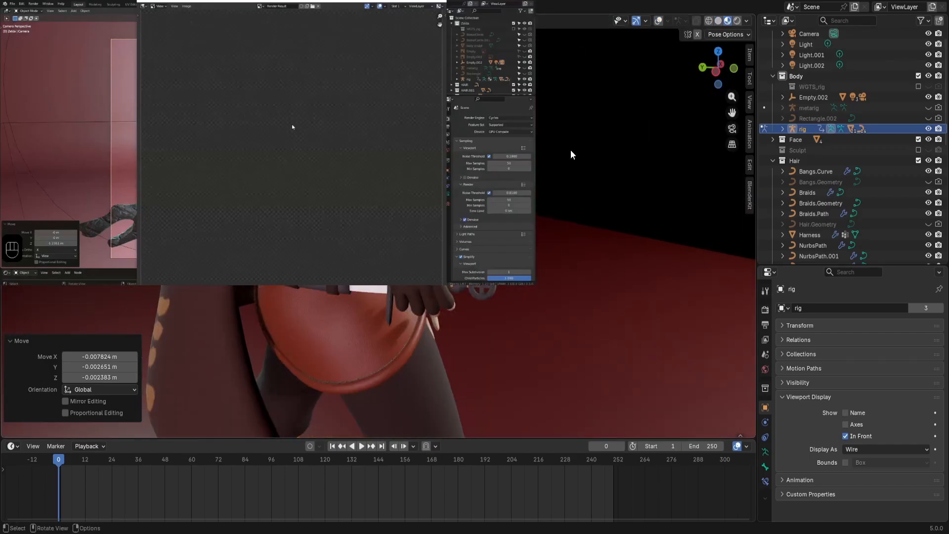
scroll(552, 168, "up", 5)
scroll(552, 168, "down", 9)
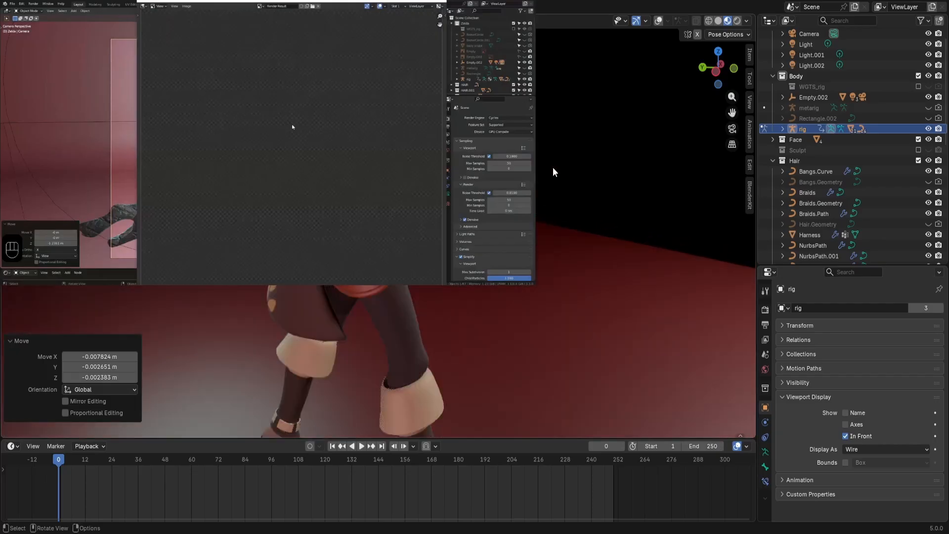
scroll(556, 168, "down", 4)
scroll(559, 168, "up", 9)
middle_click_drag(560, 168, 605, 165)
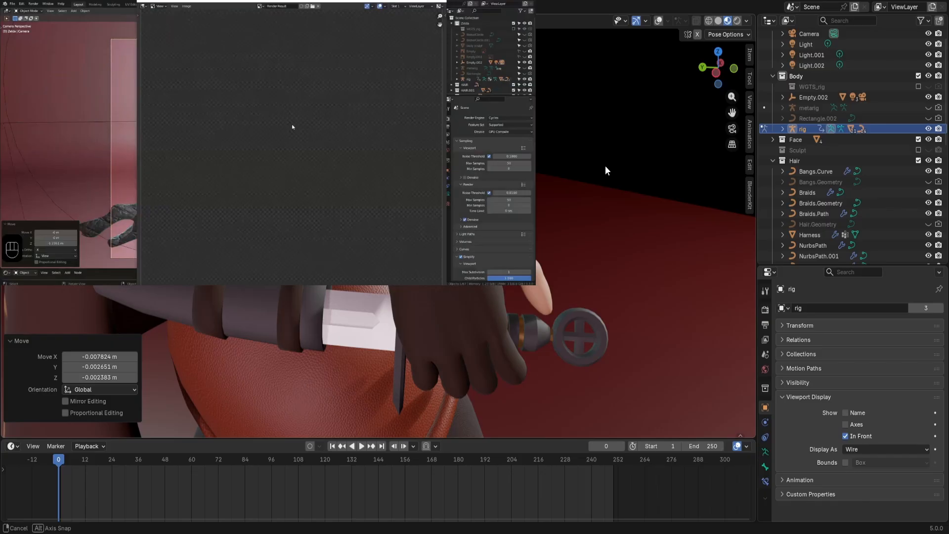
Turn the overlays back on over the hand and dagger so the rig's bones can be posed.
scroll(605, 165, "up", 3)
scroll(608, 165, "down", 2)
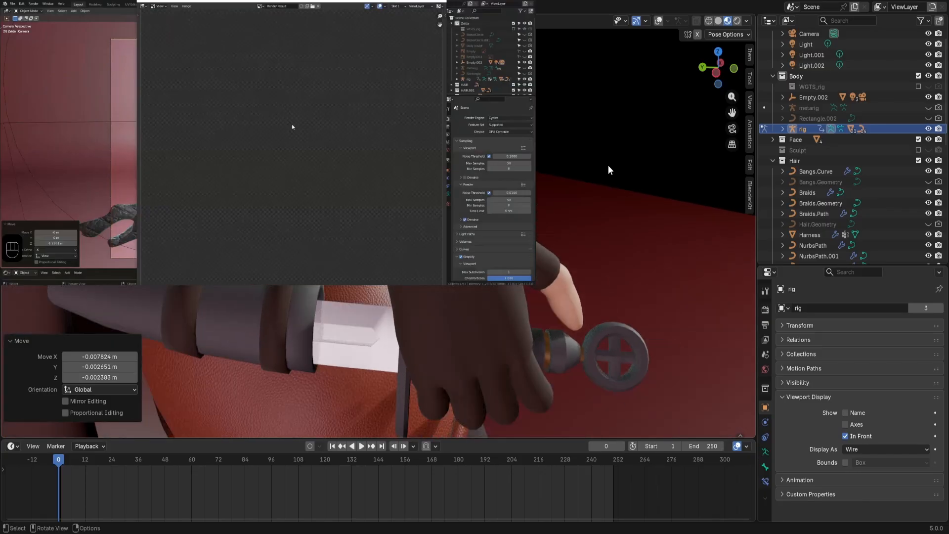
scroll(607, 165, "up", 1)
key("Tab")
left_click(615, 219)
left_click(659, 20)
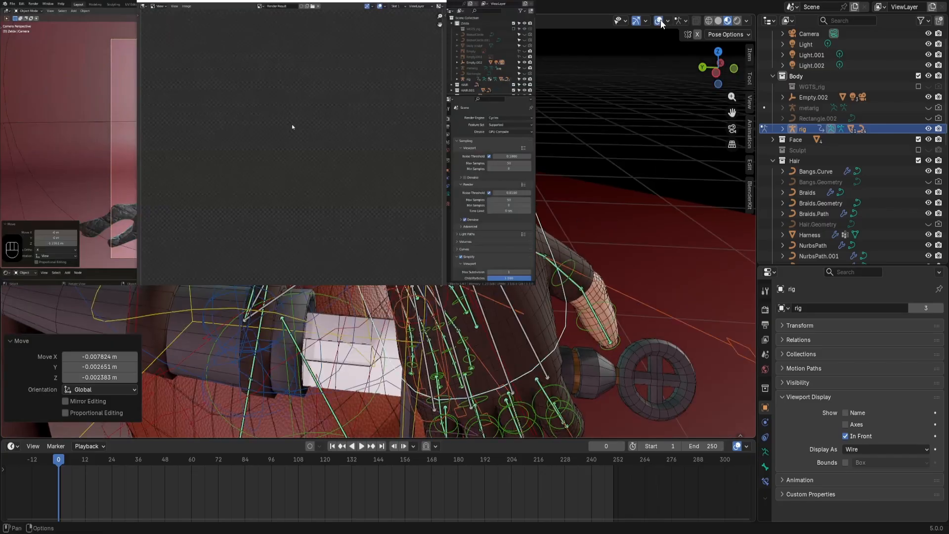
Try rotating the hand's control bone 19.5° and moving it about -0.0043, 0.0044 and -0.0117 m in X, Y and Z, and undo both.
scroll(618, 295, "up", 2)
key("r")
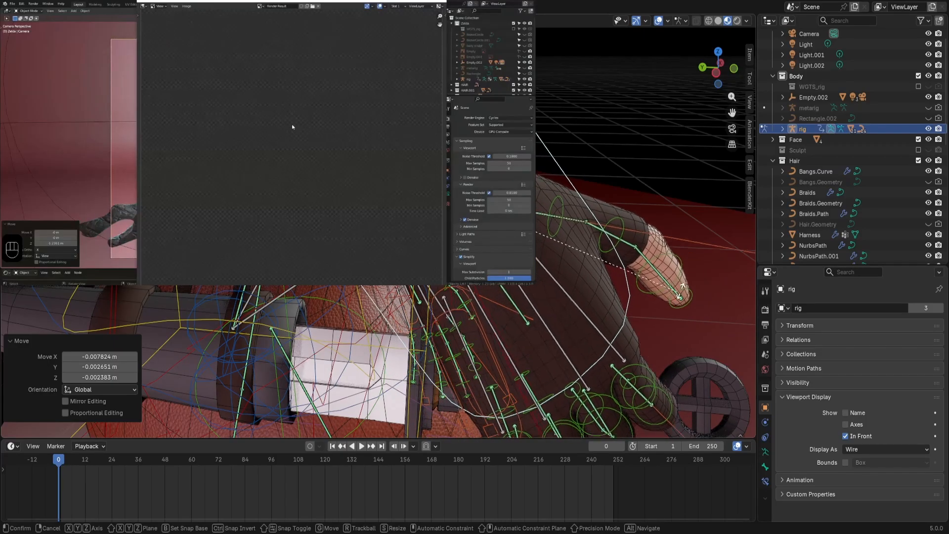
left_click(692, 273)
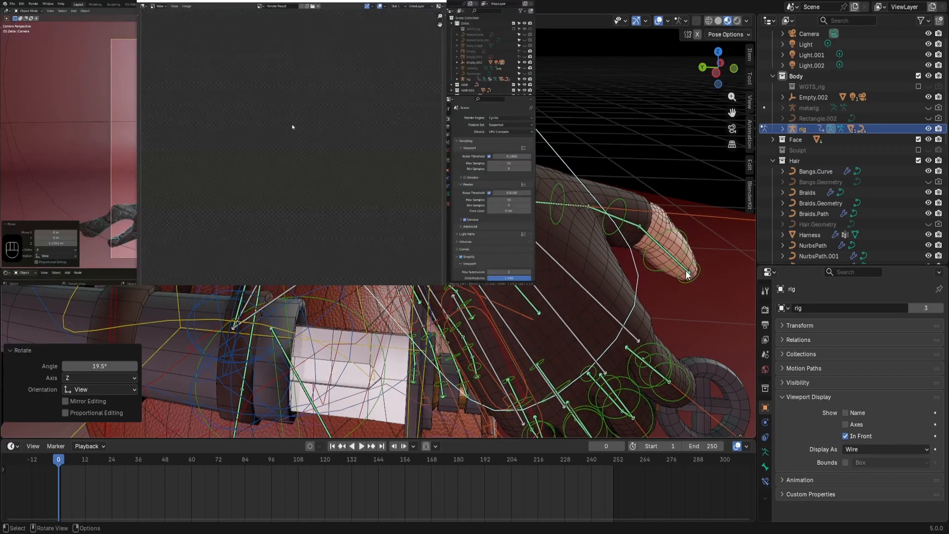
scroll(672, 267, "down", 4)
scroll(629, 211, "up", 5)
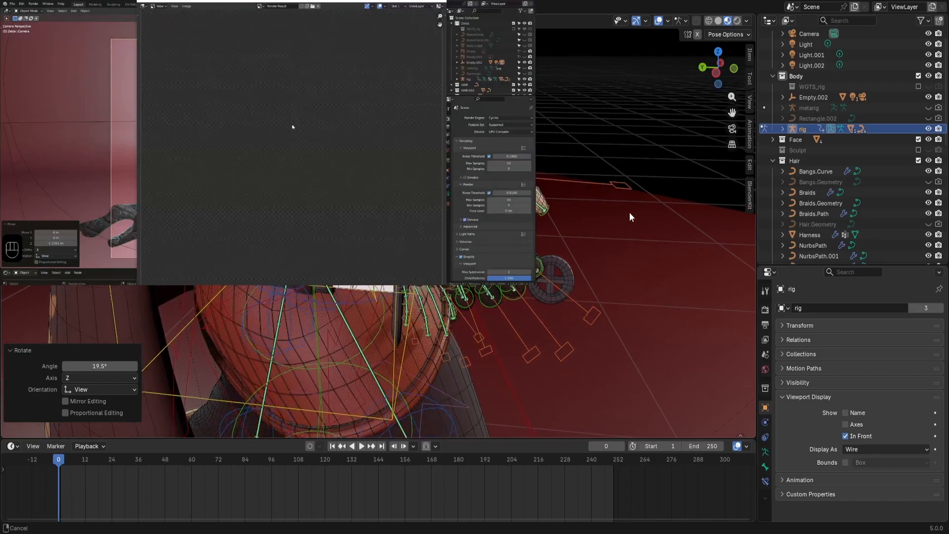
scroll(629, 211, "up", 2)
key("g")
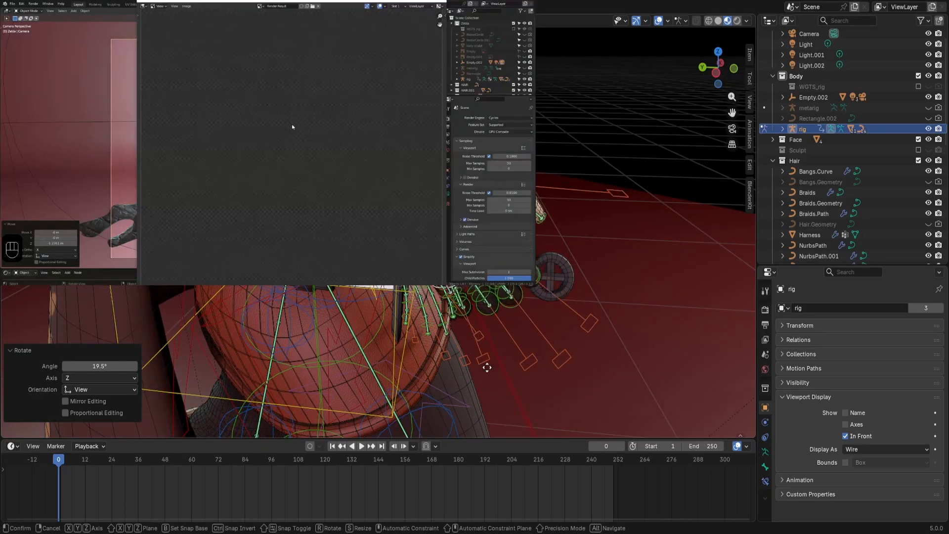
left_click(464, 408)
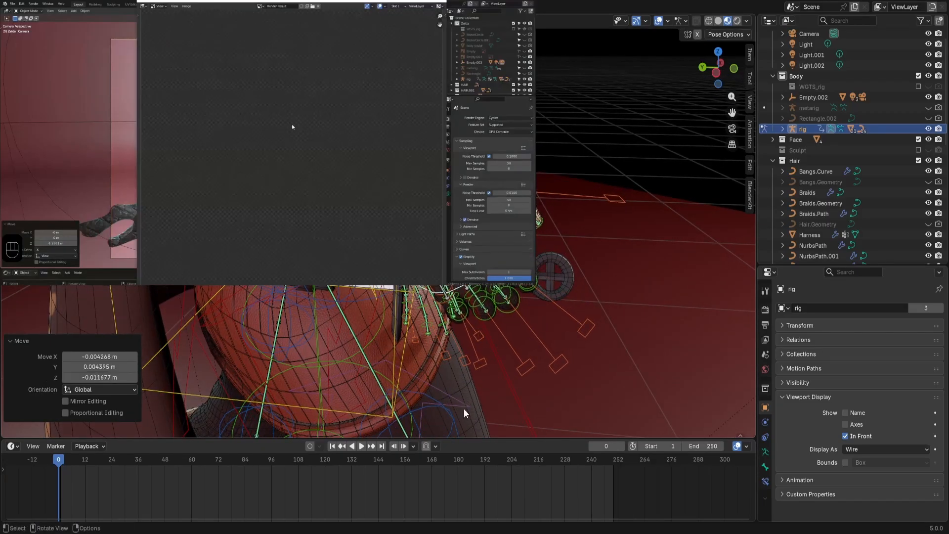
key("ctrl+z")
key("ctrl+z")
Leave Pose Mode, select the rig together with the Gloves mesh, and switch the gloves to Weight Paint mode.
scroll(547, 355, "up", 3)
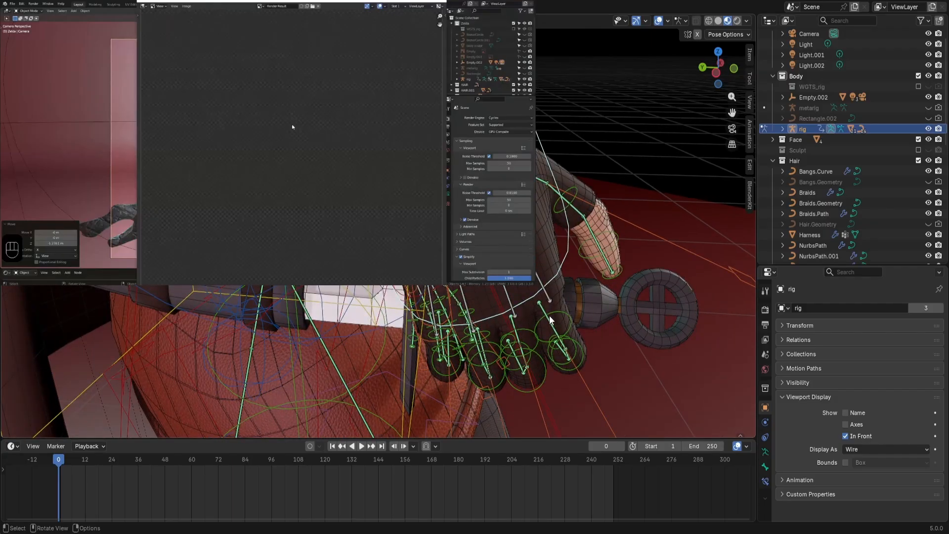
mouse_move(550, 319)
middle_mouse_down()
mouse_move(380, 283)
mouse_move(367, 313)
mouse_move(327, 320)
mouse_move(504, 333)
mouse_move(563, 327)
middle_mouse_up()
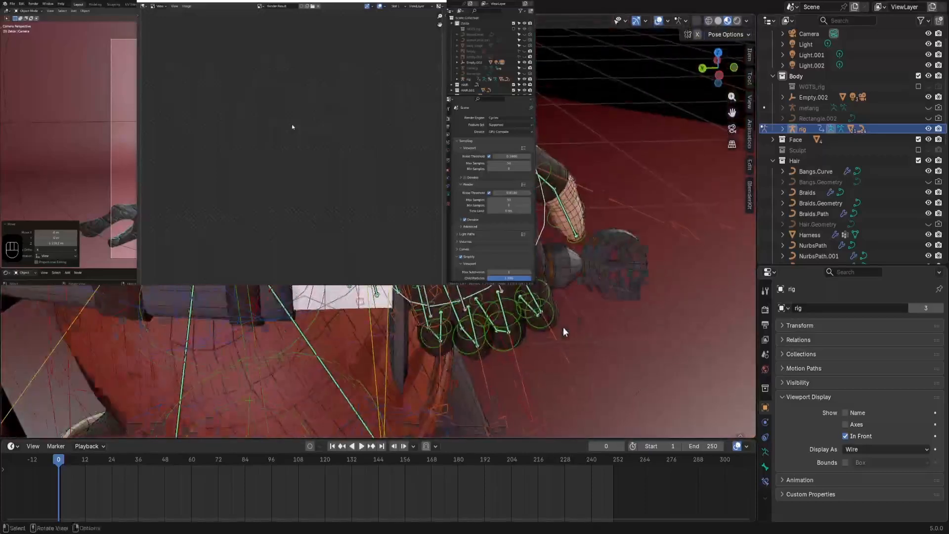
middle_click_drag(536, 222, 528, 298, "shift")
key("ctrl+Tab")
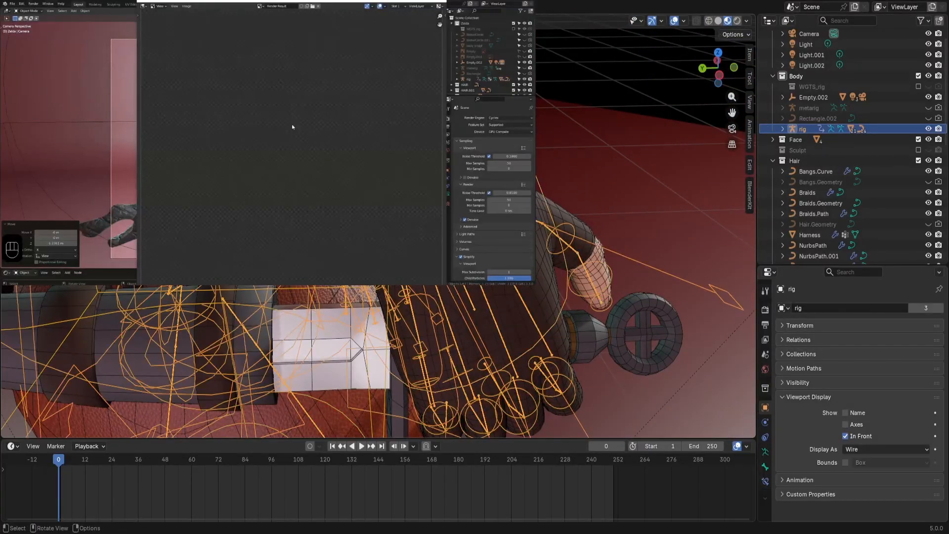
left_click(533, 307)
left_click(543, 368)
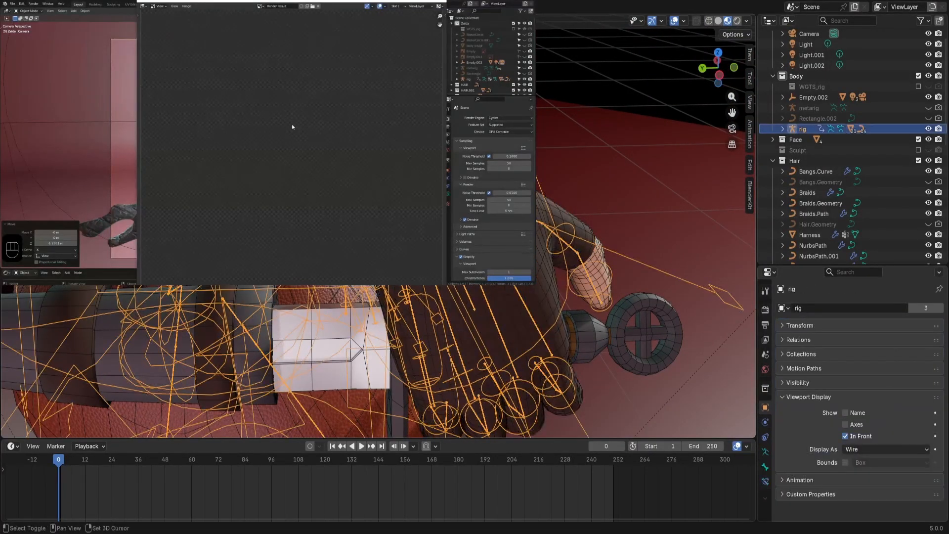
left_click(533, 324, "shift")
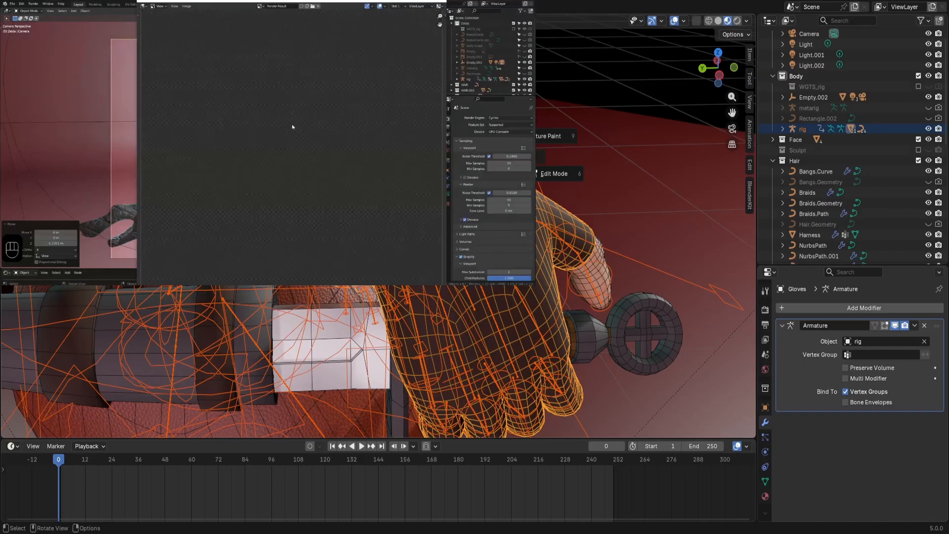
key("7")
scroll(378, 232, "up", 2)
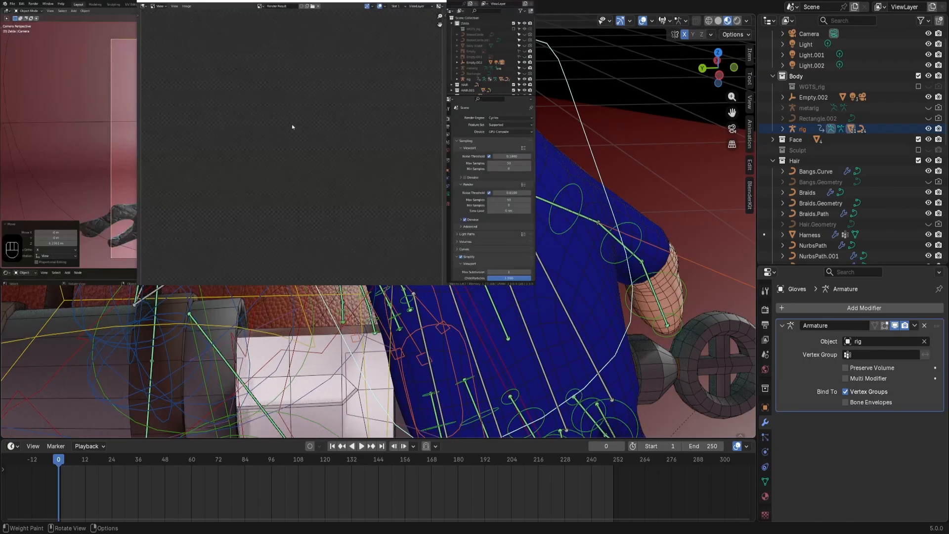
Display the gloves' weights for the bone at the wrist and select the adjoining forearm bone for painting.
left_click(477, 262, "alt")
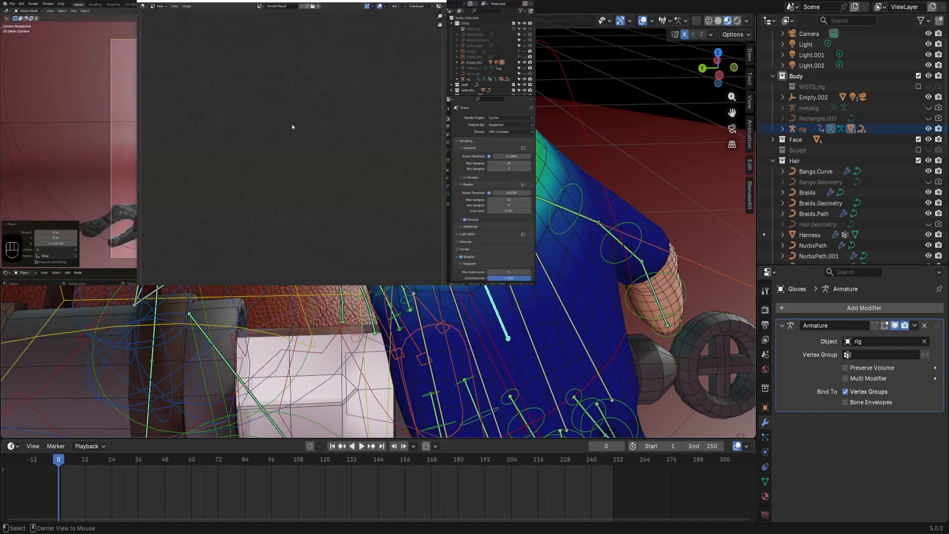
scroll(378, 232, "up", 2)
middle_click_drag(378, 233, 409, 257, "shift")
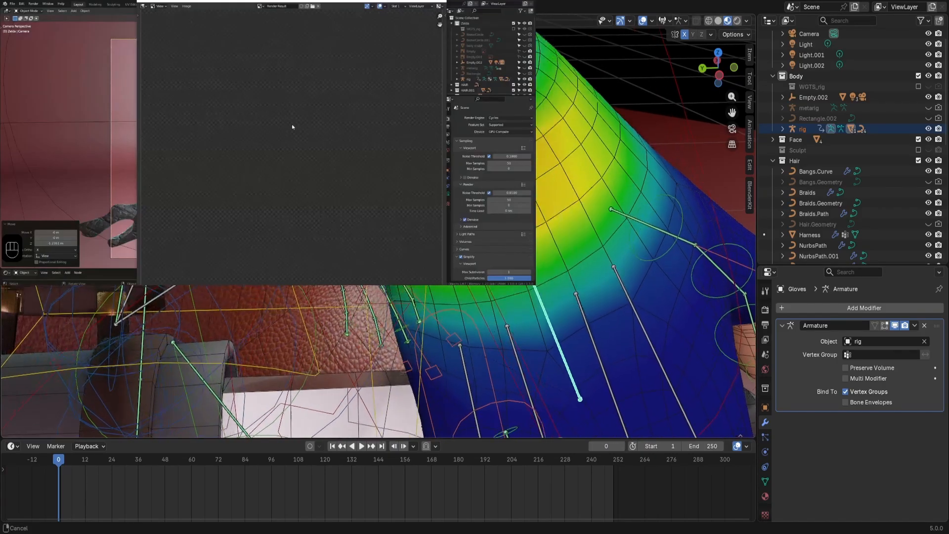
scroll(378, 226, "up", 1)
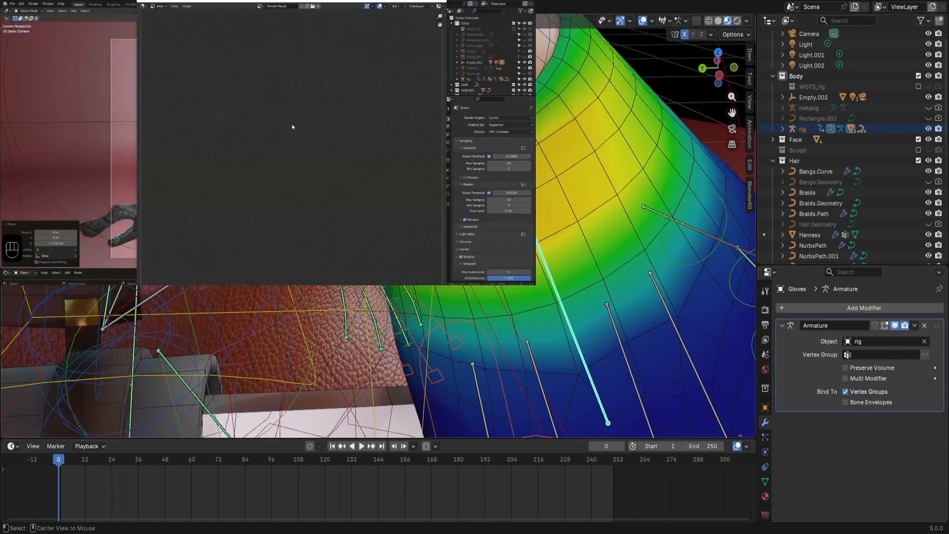
left_click(476, 163, "alt")
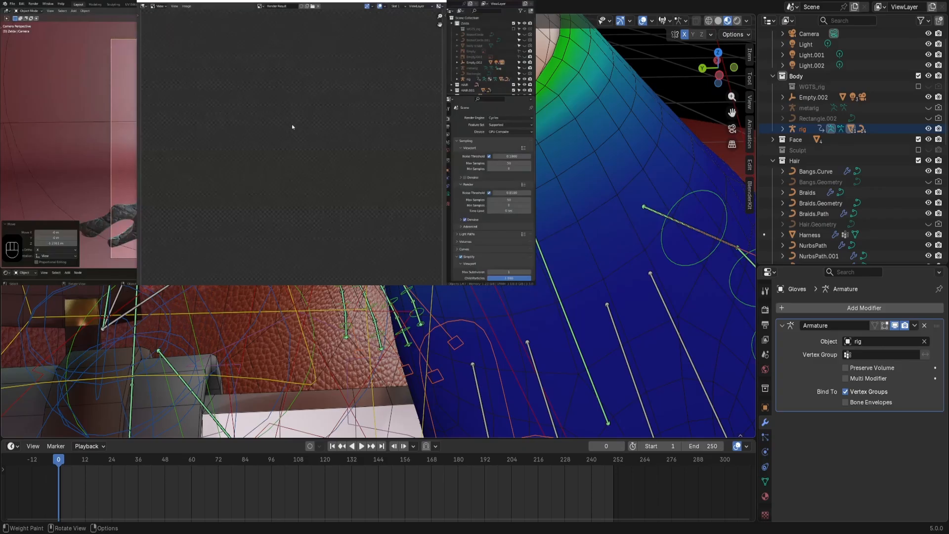
Check the glove's weights around the wrist and undo the last weight change.
scroll(378, 225, "down", 6)
scroll(378, 225, "up", 5)
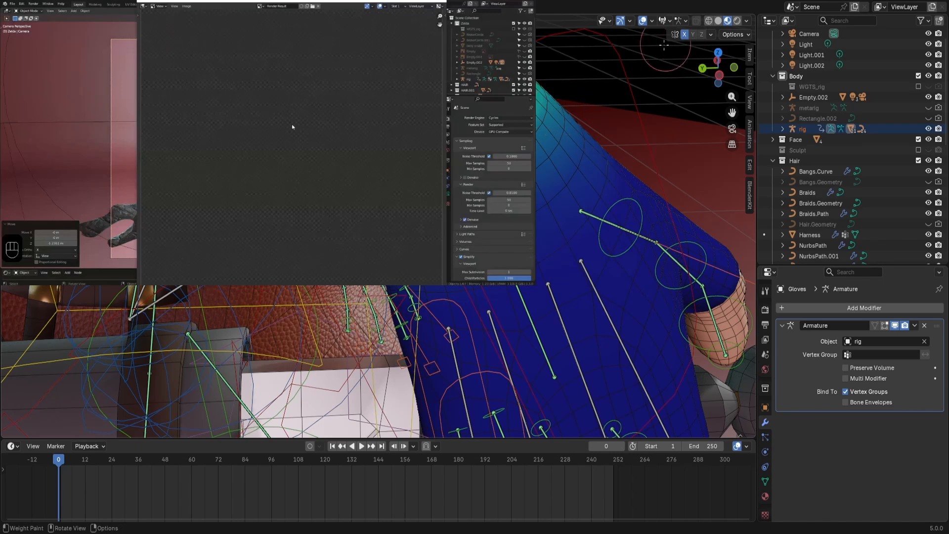
scroll(378, 225, "down", 4)
scroll(378, 225, "up", 2)
scroll(378, 226, "up", 1)
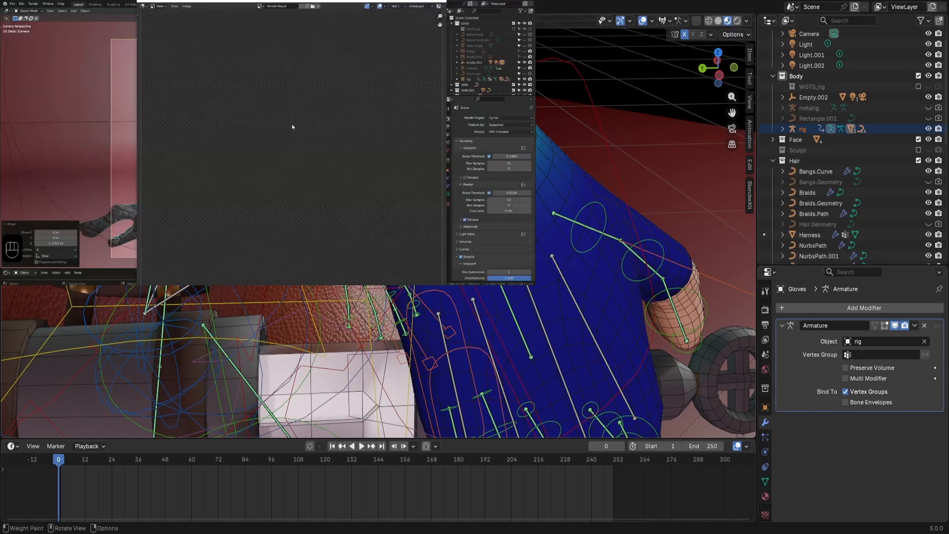
key("ctrl+z")
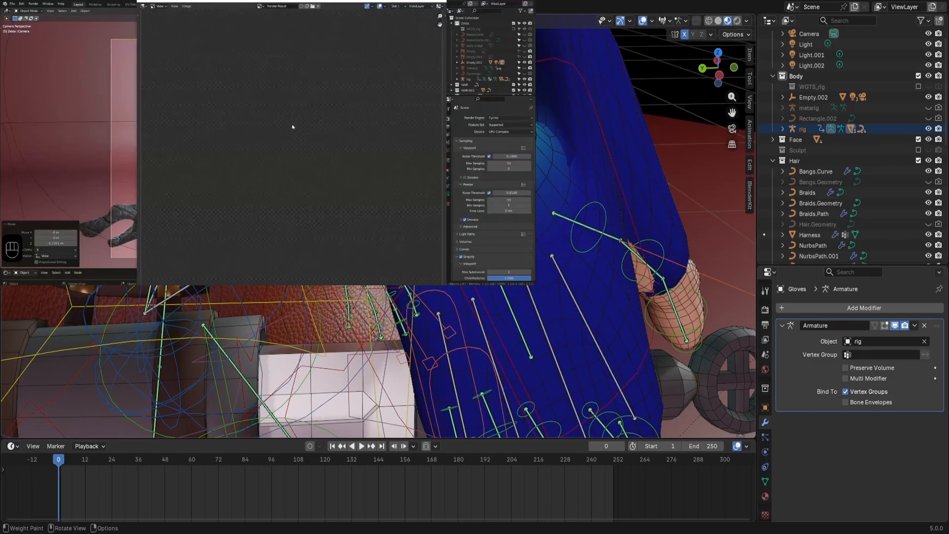
Smooth the forearm bone's weights on the thumb side of the glove below the wrist.
scroll(378, 233, "down", 1)
scroll(378, 232, "up", 3)
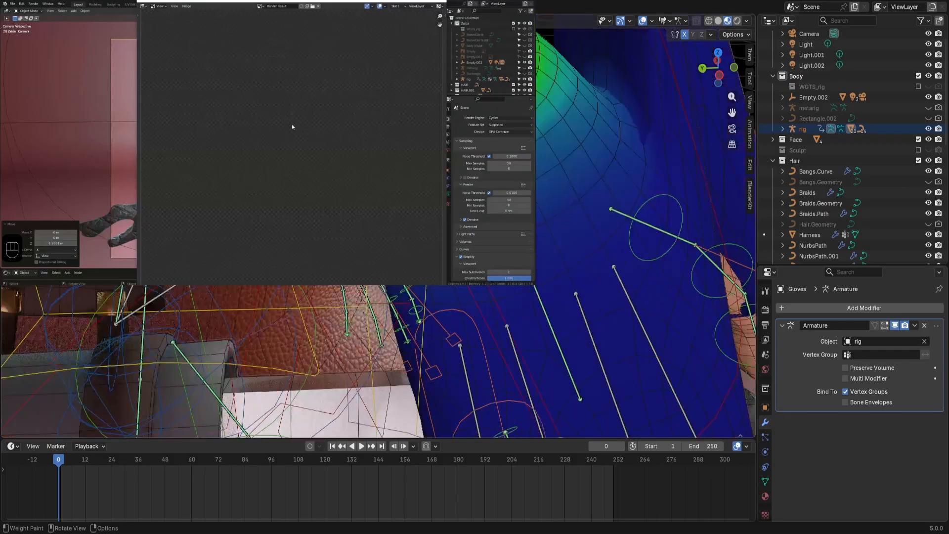
mouse_move(440, 167)
middle_mouse_down()
mouse_move(550, 123)
mouse_move(499, 140)
mouse_move(536, 129)
middle_mouse_up()
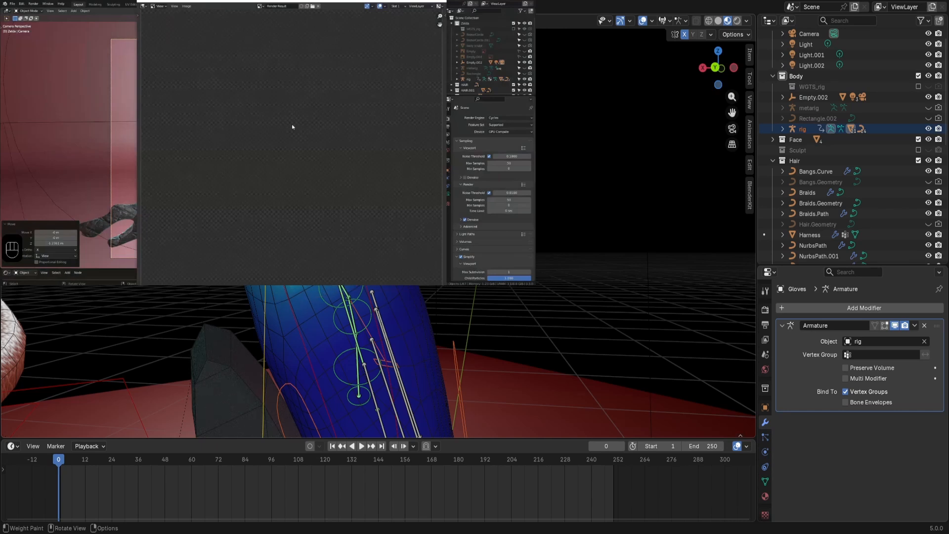
middle_click_drag(378, 336, 336, 353)
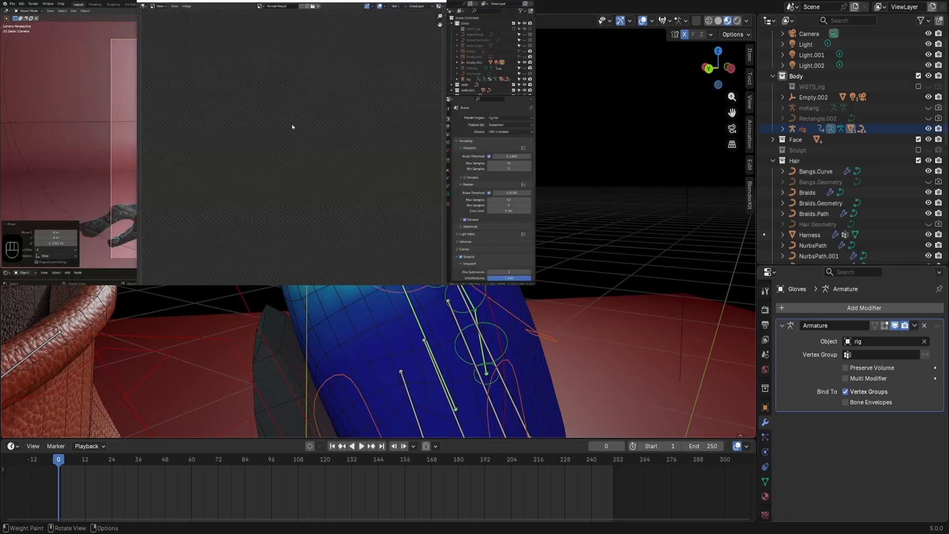
left_click_drag(414, 229, 409, 236, "shift")
middle_click_drag(484, 139, 463, 149)
Smooth the forearm bone's weights across the back of the glove between the cuff and the thumb base.
scroll(378, 306, "down", 5)
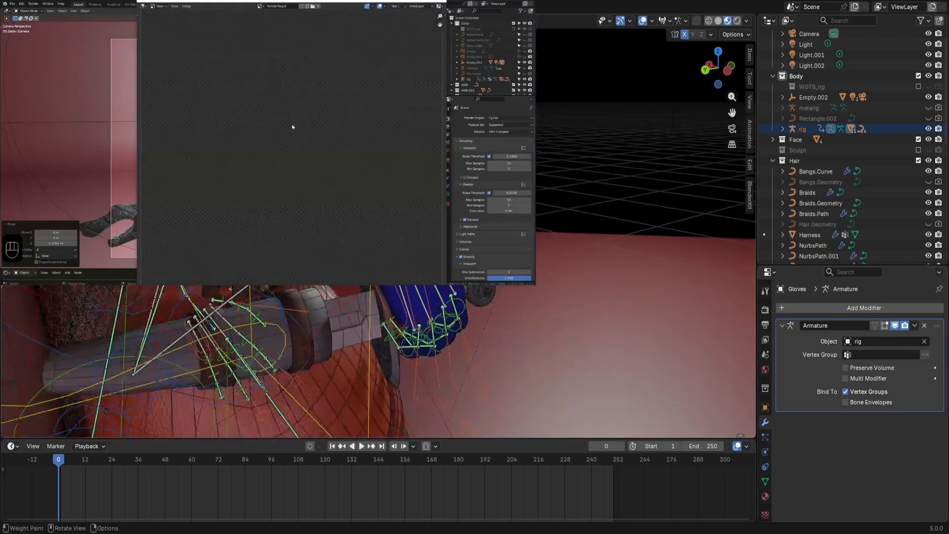
scroll(378, 305, "up", 4)
scroll(378, 305, "down", 1)
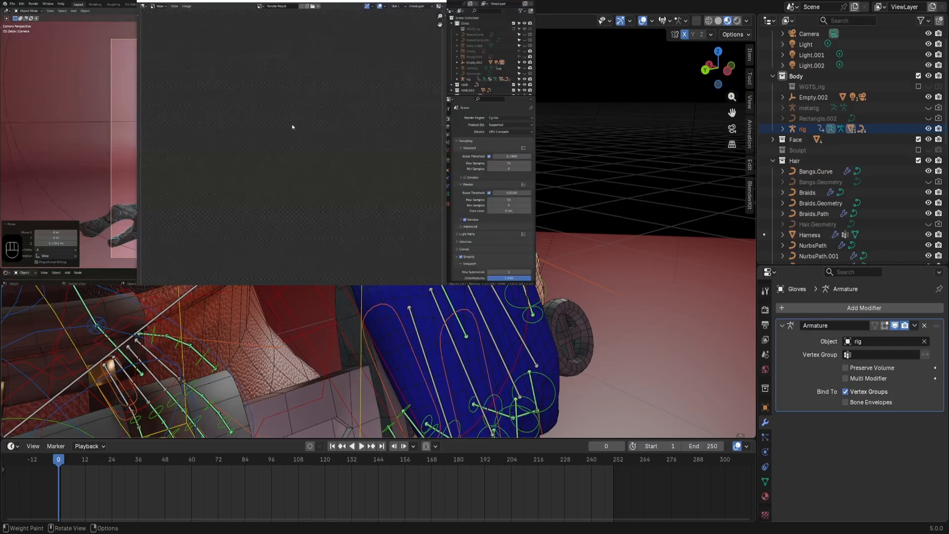
scroll(378, 306, "up", 4)
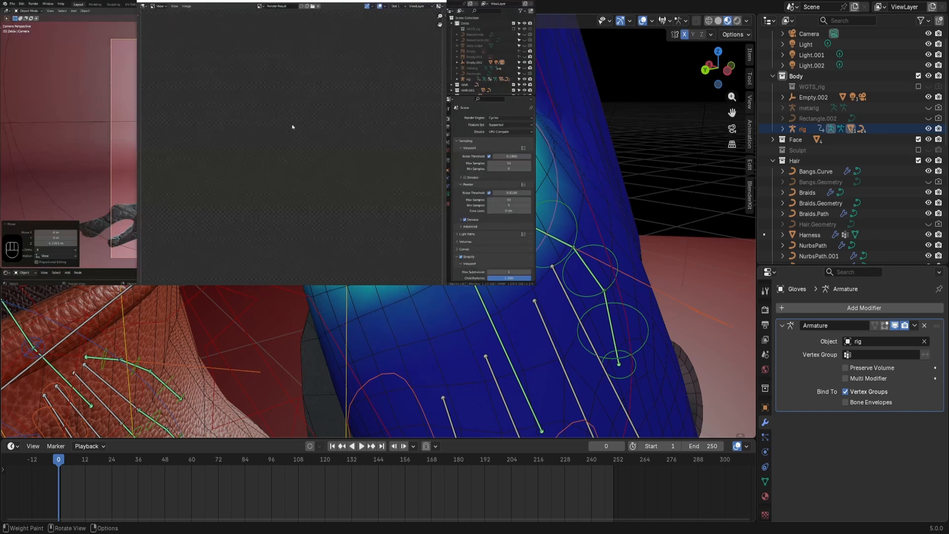
left_click_drag(500, 119, 502, 131, "shift")
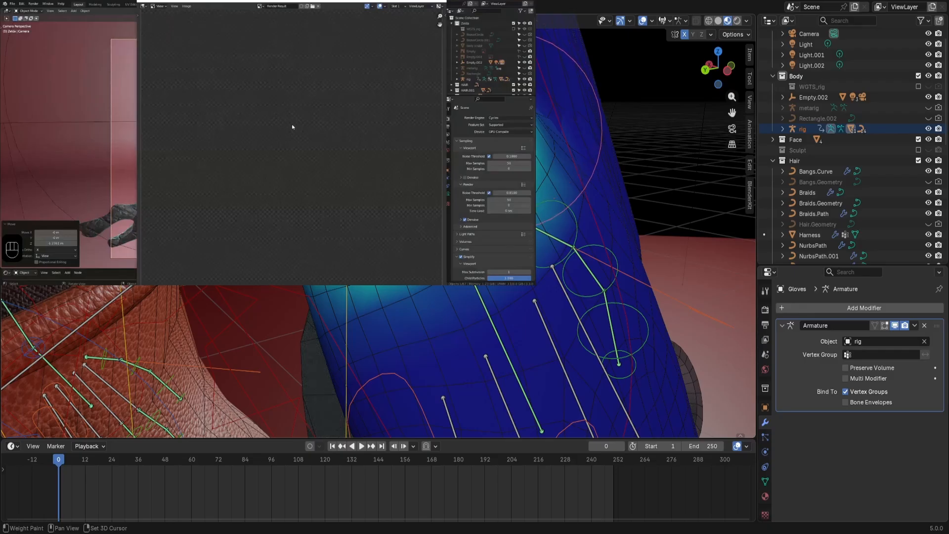
mouse_move(502, 131)
middle_mouse_down("shift")
mouse_move(507, 136)
mouse_move(432, 217)
middle_mouse_up("shift")
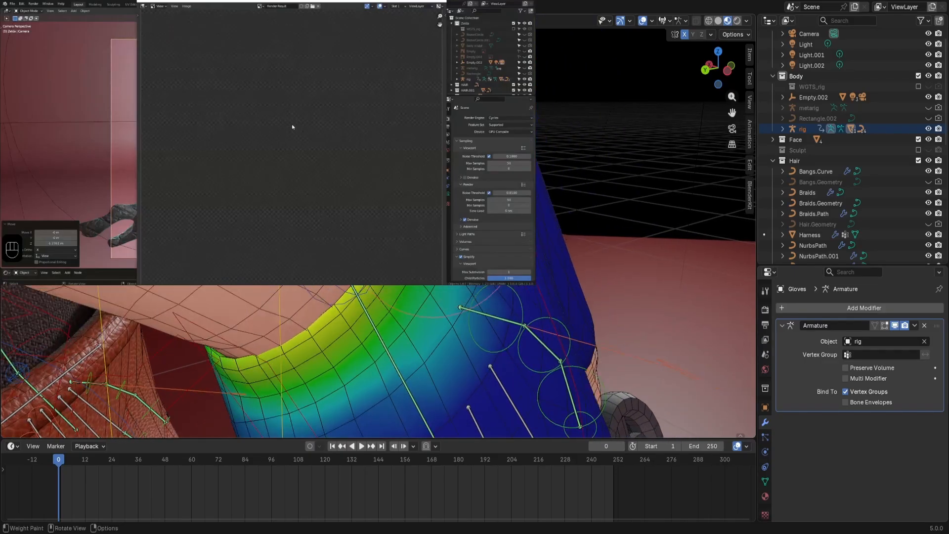
Paint the forearm bone's weights on the opposite side of the glove's cuff and inspect how the hand deforms.
scroll(432, 217, "down", 5)
mouse_move(551, 185)
middle_mouse_down()
mouse_move(336, 217)
mouse_move(400, 225)
middle_mouse_up()
scroll(524, 316, "up", 6)
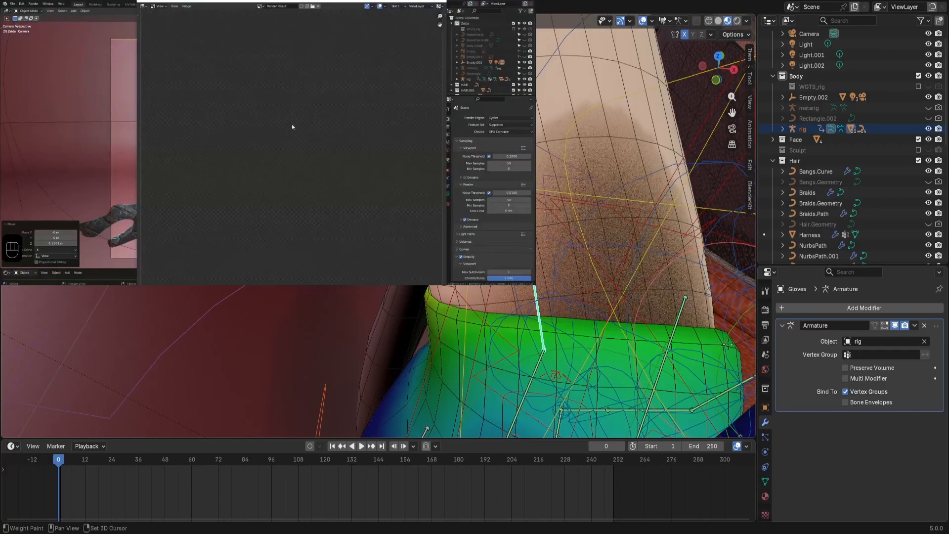
middle_click_drag(728, 343, 672, 330)
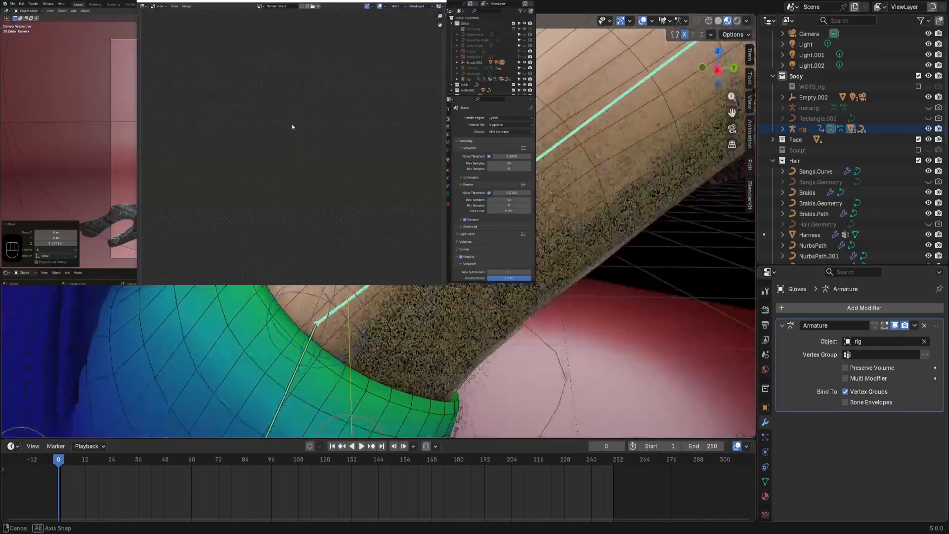
mouse_move(213, 296)
middle_mouse_down()
mouse_move(252, 285)
mouse_move(212, 285)
middle_mouse_up()
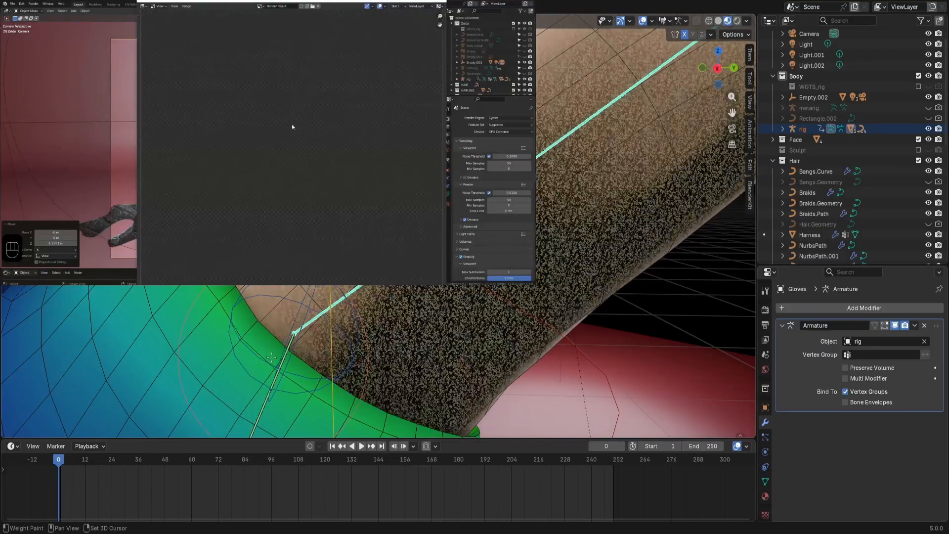
middle_click_drag(205, 299, 385, 278)
left_click_drag(589, 267, 575, 259)
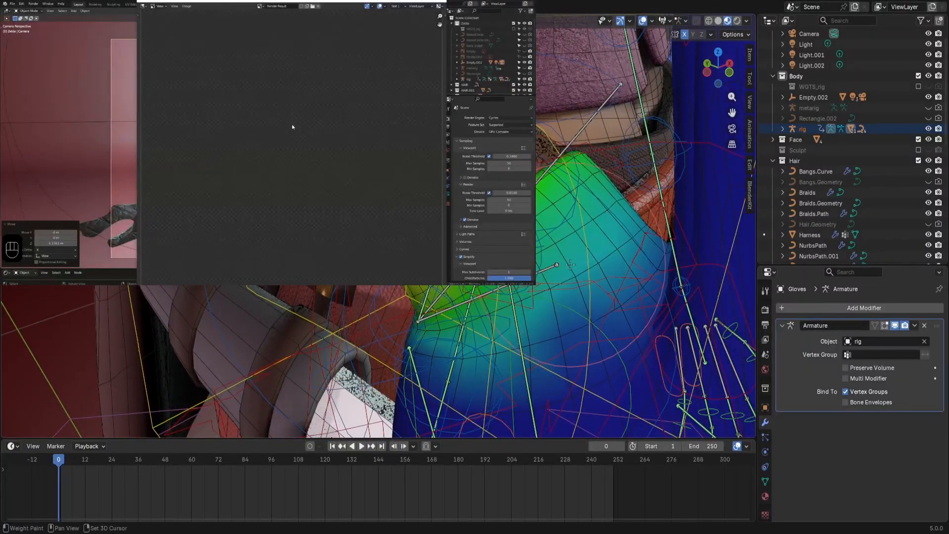
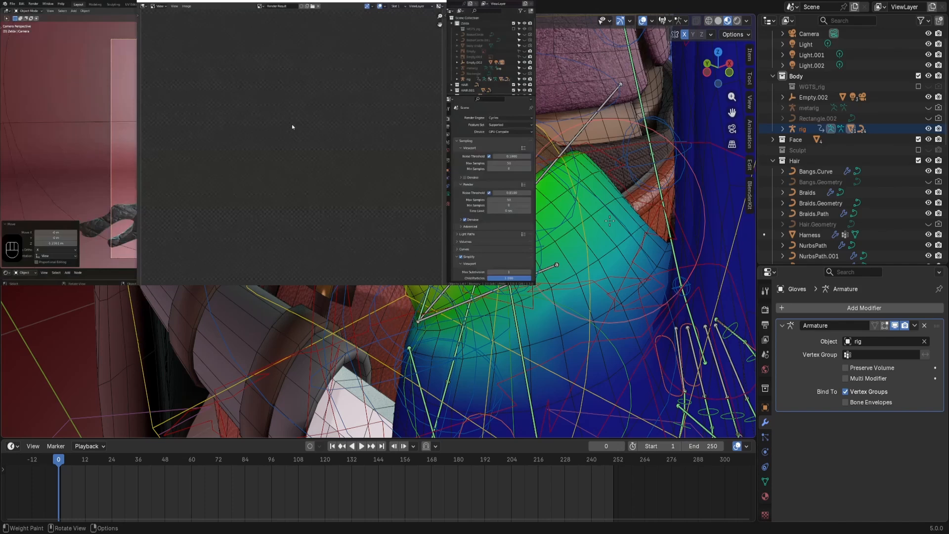
scroll(609, 221, "down", 3)
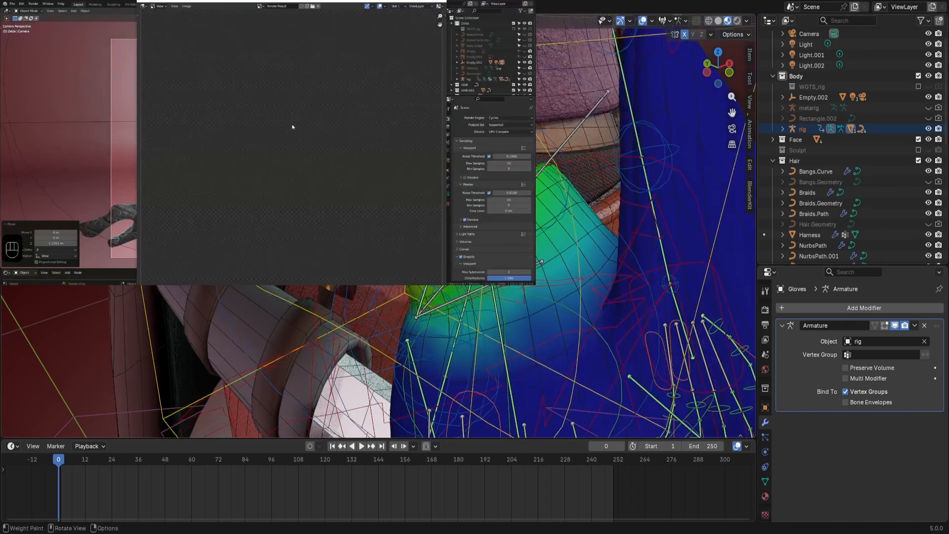
scroll(609, 220, "up", 2)
scroll(610, 221, "down", 3)
scroll(609, 221, "up", 1)
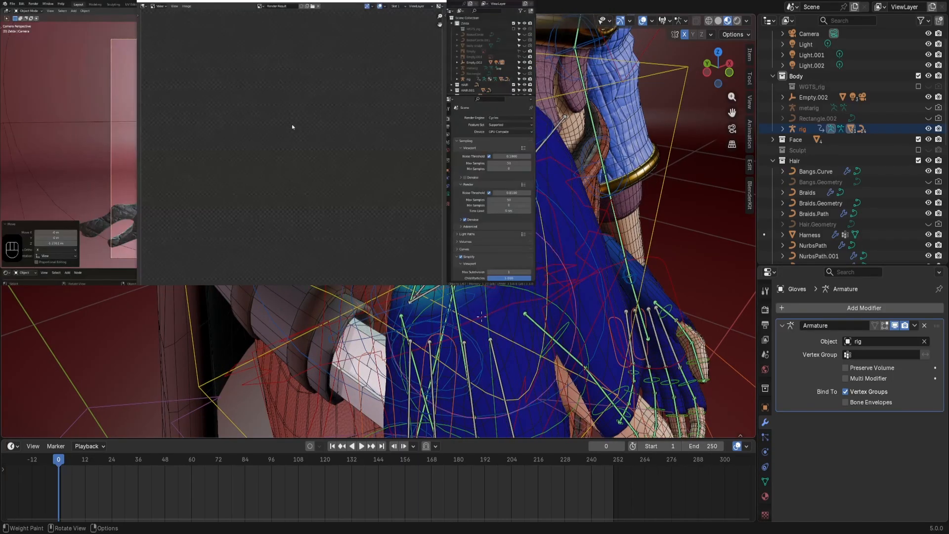
Smooth the forearm bone's weights across the glove's wrist, below the cuff.
left_click(457, 328, "ctrl")
mouse_move(456, 328)
middle_mouse_down()
mouse_move(609, 271)
mouse_move(524, 293)
mouse_move(569, 277)
middle_mouse_up()
scroll(569, 276, "up", 5)
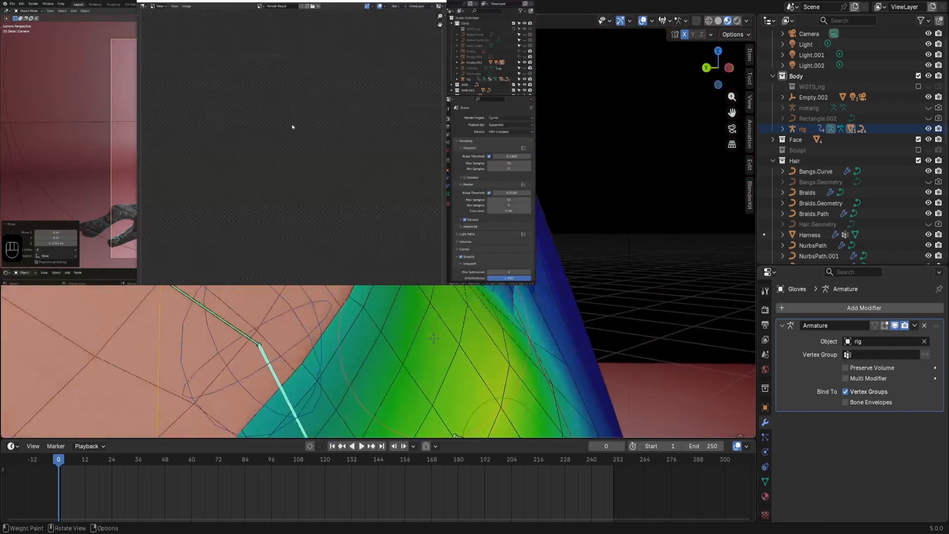
scroll(514, 272, "down", 2)
mouse_move(504, 276)
middle_mouse_down("shift")
mouse_move(522, 227)
mouse_move(569, 166)
middle_mouse_up("shift")
left_click(377, 319, "shift")
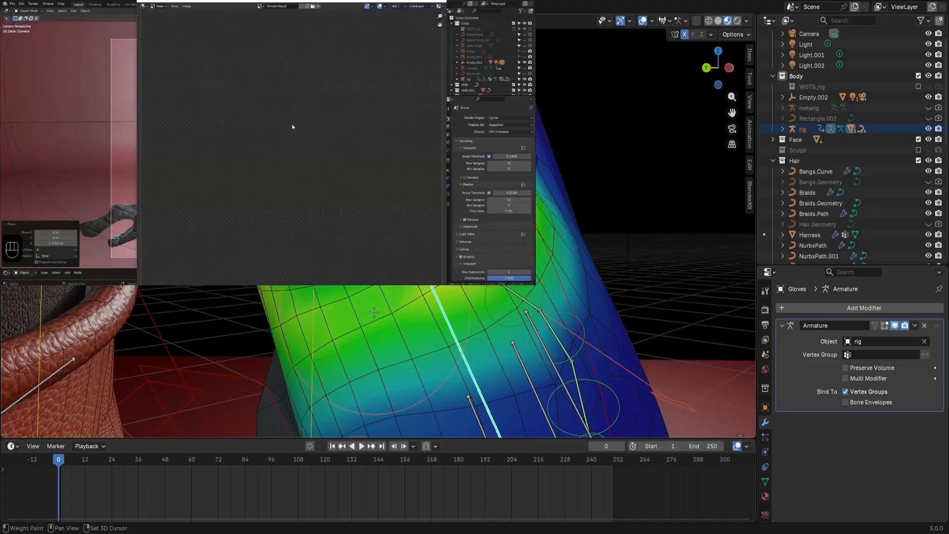
scroll(395, 323, "down", 3)
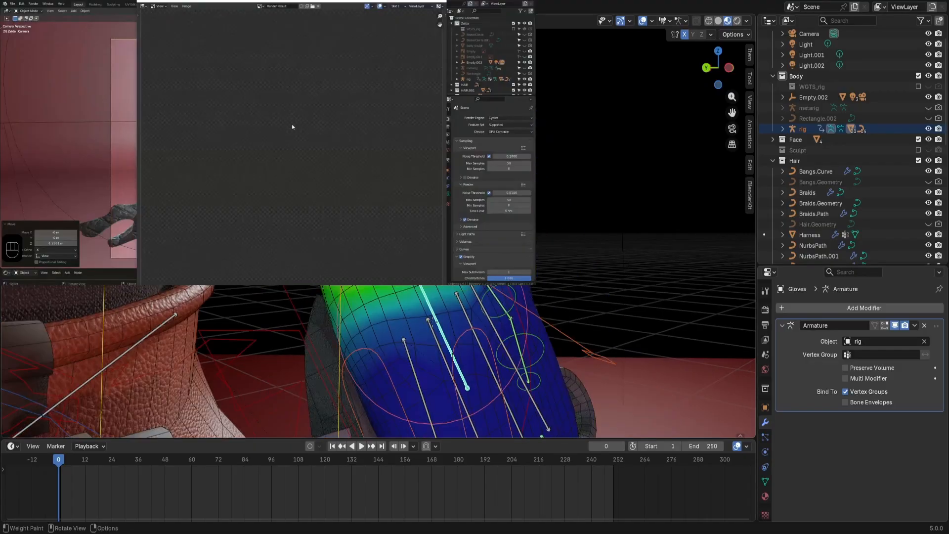
middle_click_drag(410, 316, 424, 341, "shift")
mouse_move(481, 296)
middle_mouse_down()
mouse_move(421, 283)
mouse_move(493, 315)
middle_mouse_up()
Check the glove's weights for the individual thumb, palm and hand bones, one bone after another.
left_click(527, 334, "alt")
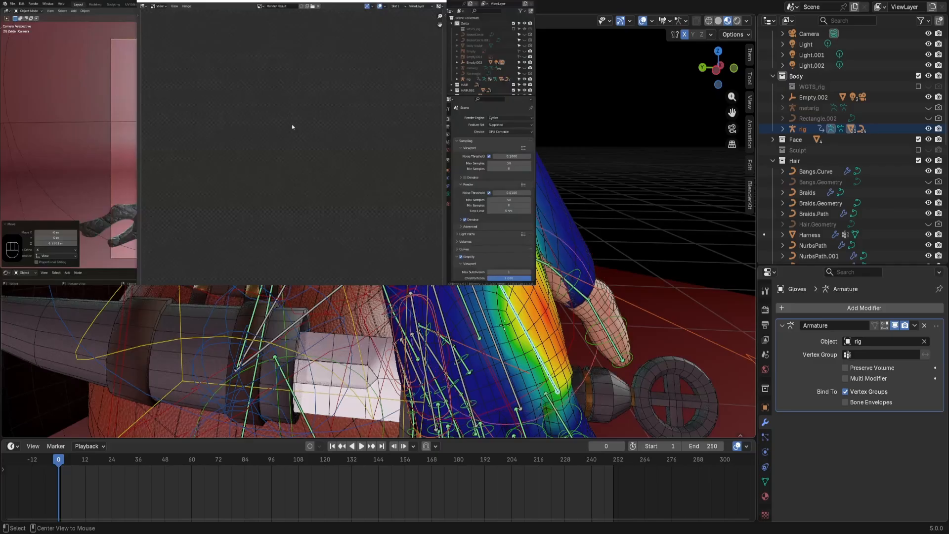
left_click(501, 358, "alt")
left_click(471, 361, "alt")
left_click(453, 355, "alt")
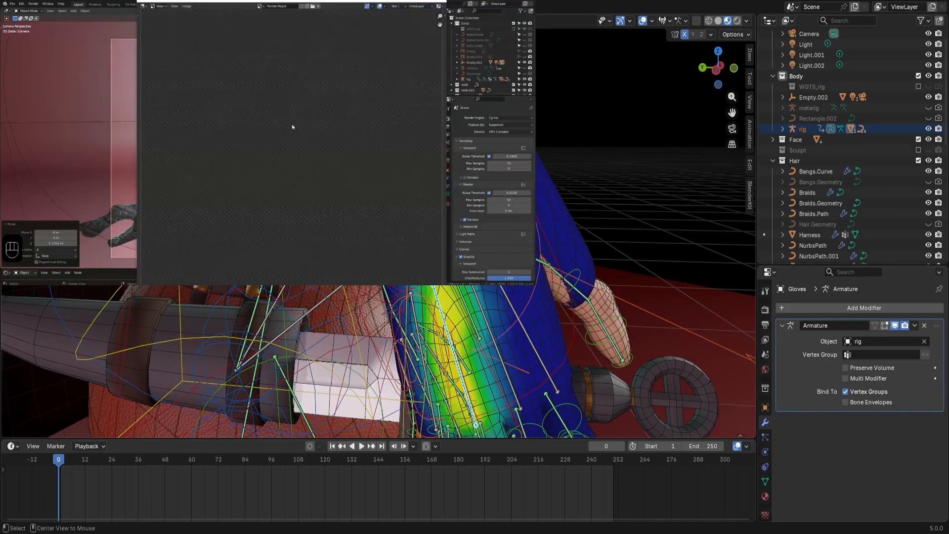
left_click(437, 238, "alt")
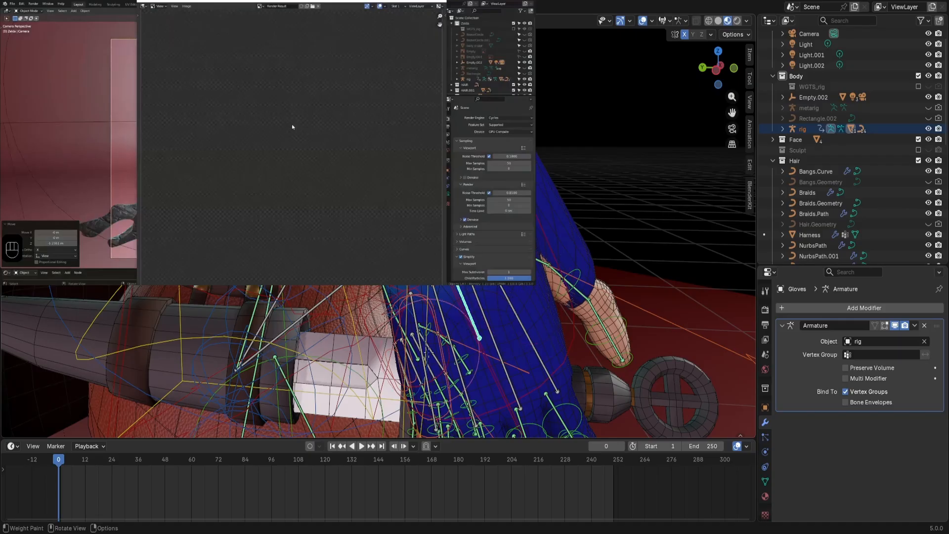
middle_click_drag(440, 334, 396, 256, "shift")
scroll(396, 257, "up", 2)
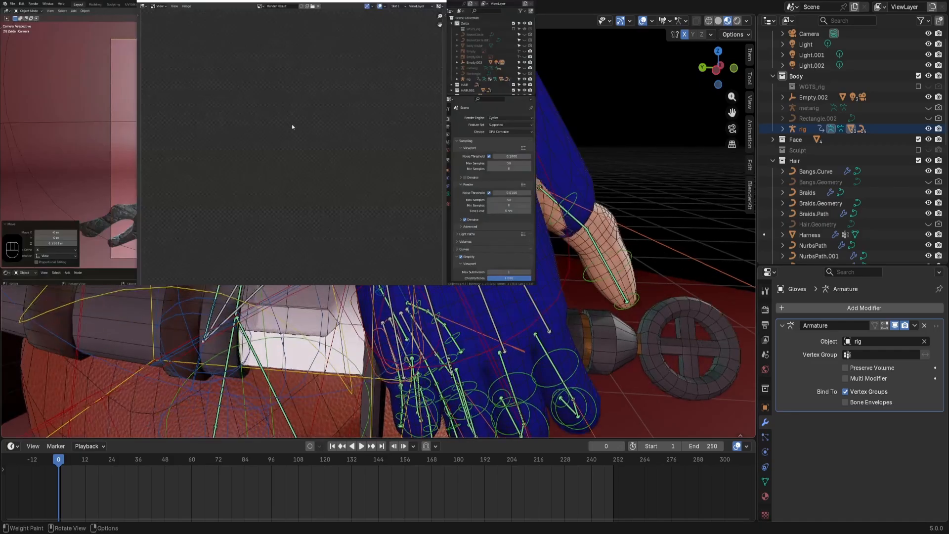
Examine the weights of the bone at the base of the thumb on the glove.
scroll(396, 256, "down", 1)
scroll(571, 196, "down", 4)
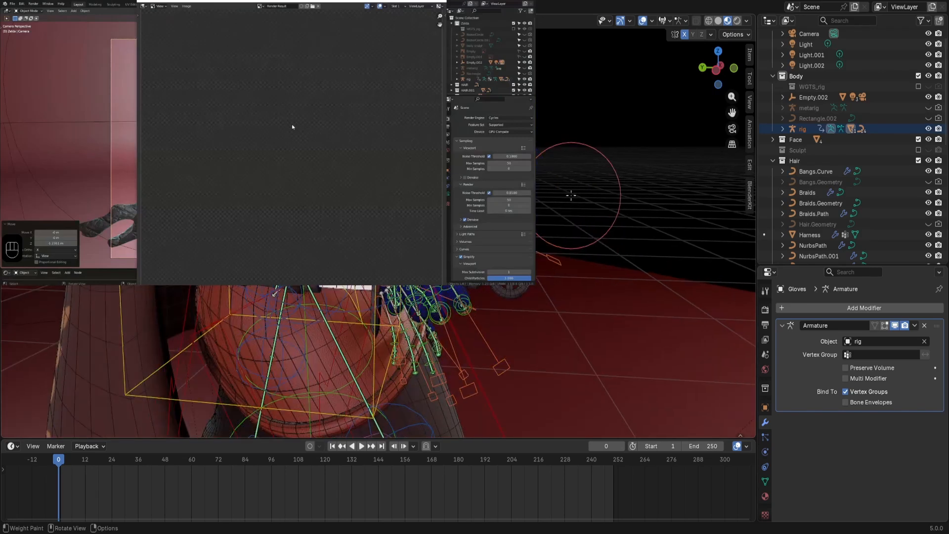
scroll(570, 195, "up", 1)
scroll(571, 196, "down", 1)
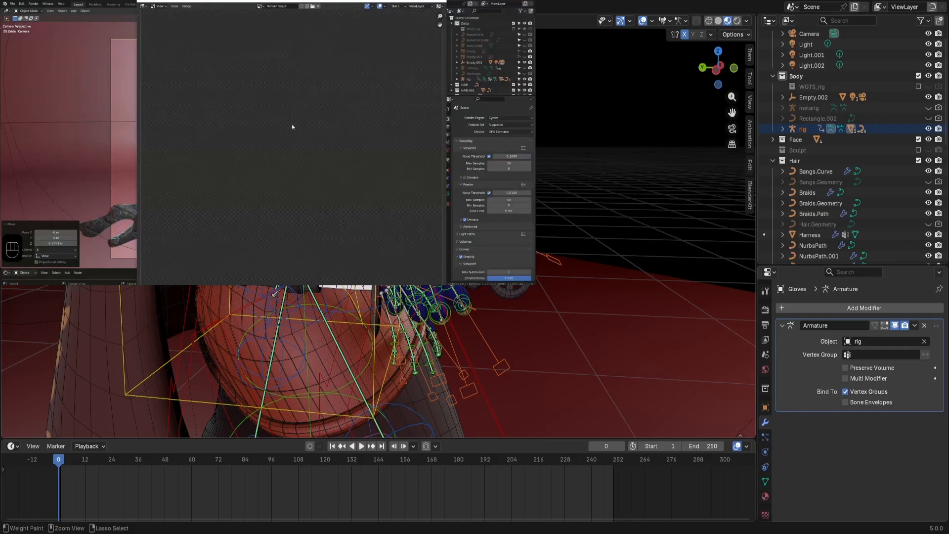
middle_click_drag(444, 336, 469, 306)
scroll(532, 160, "down", 1, "alt")
left_click(531, 161, "alt")
middle_click_drag(534, 158, 543, 332, "shift")
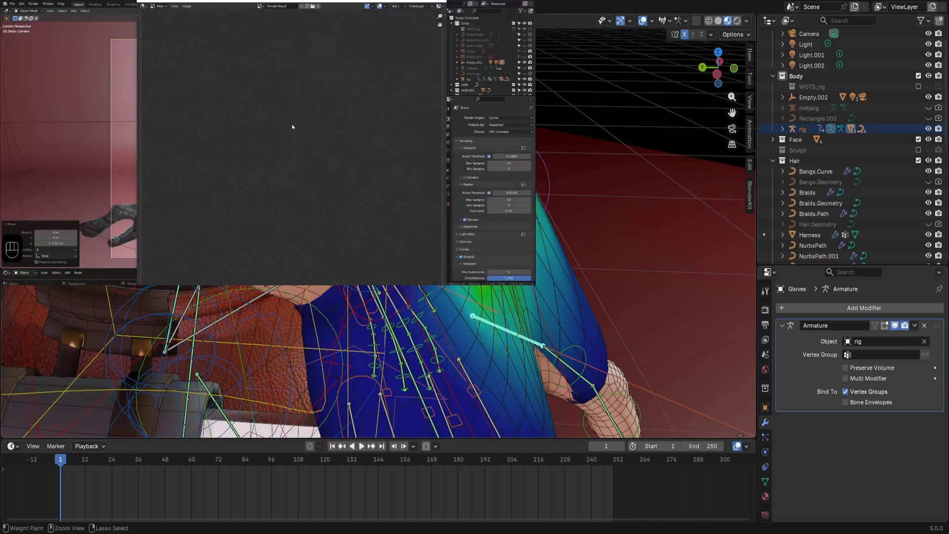
Undo the recent bone selections and the series of weight strokes on the glove's cuff and wrist.
key("ctrl+z")
key("ctrl+z")
key("ctrl+z")
key("ctrl+z")
key("ctrl+z")
key("ctrl+z")
key("ctrl+z")
key("ctrl+z")
key("ctrl+z")
key("ctrl+z")
key("ctrl+z")
key("ctrl+z")
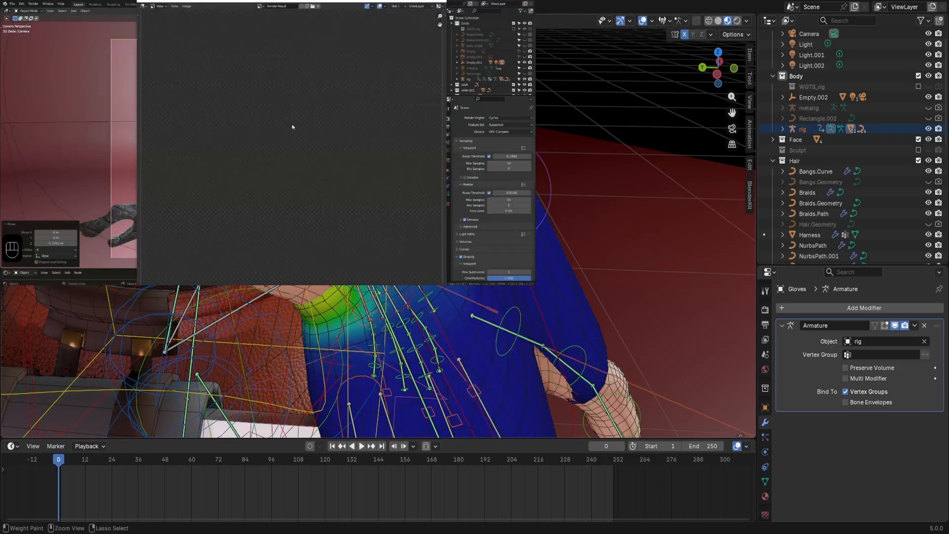
key("ctrl+z")
key("ctrl+z")
key("ctrl+z")
key("ctrl+z")
key("ctrl+z")
key("ctrl+z")
key("ctrl+z")
key("ctrl+z")
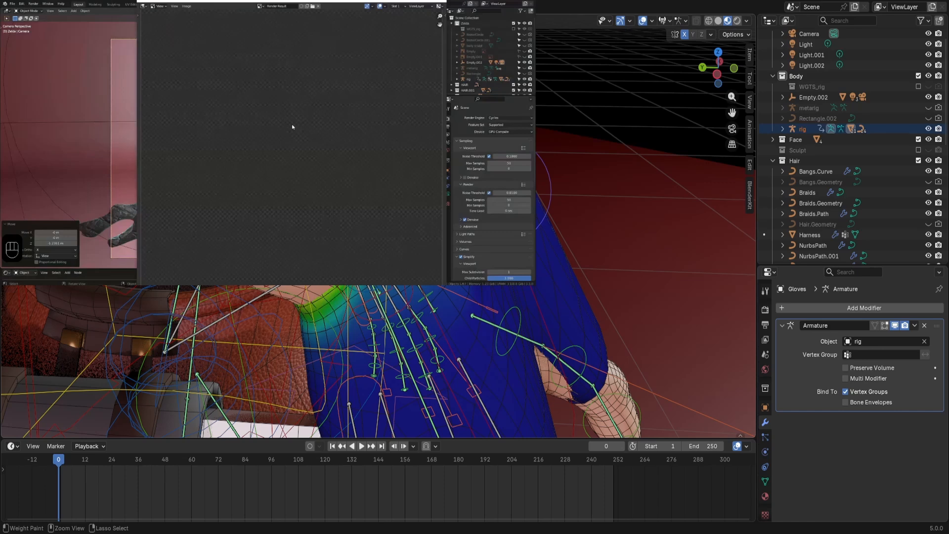
key("ctrl+z")
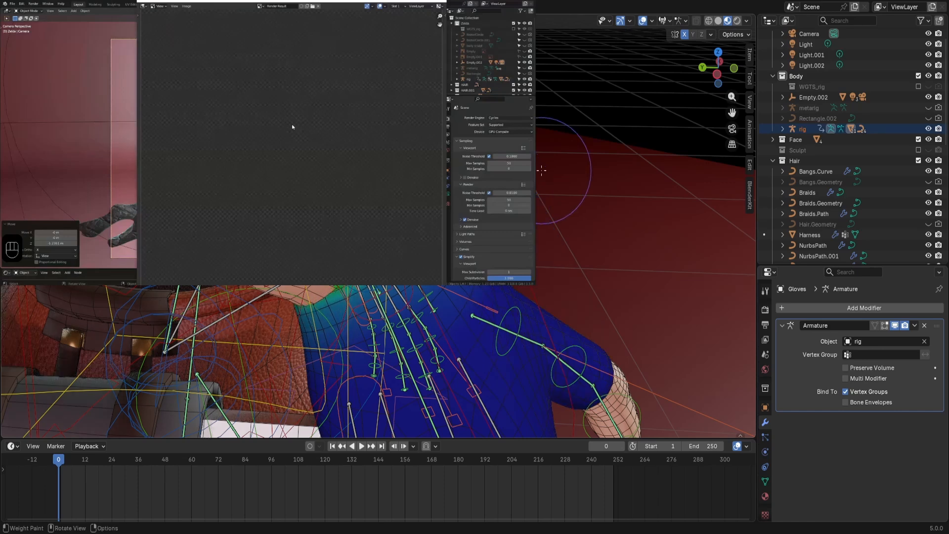
Inspect the forearm bone's weights on the glove's cuff and thumb side from several angles.
scroll(541, 170, "down", 3)
scroll(541, 171, "up", 3)
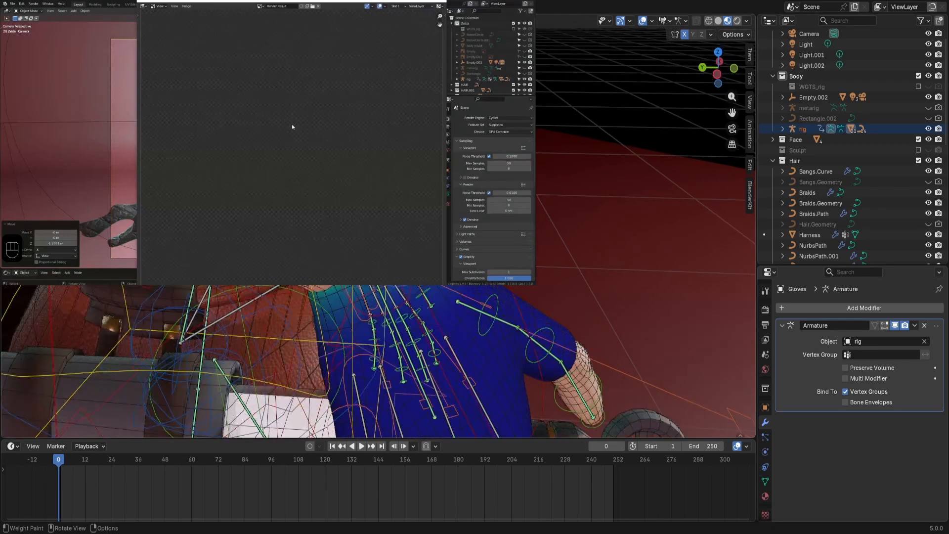
mouse_move(378, 247)
middle_mouse_down()
mouse_move(368, 232)
mouse_move(391, 213)
mouse_move(430, 220)
middle_mouse_up()
scroll(390, 212, "up", 2)
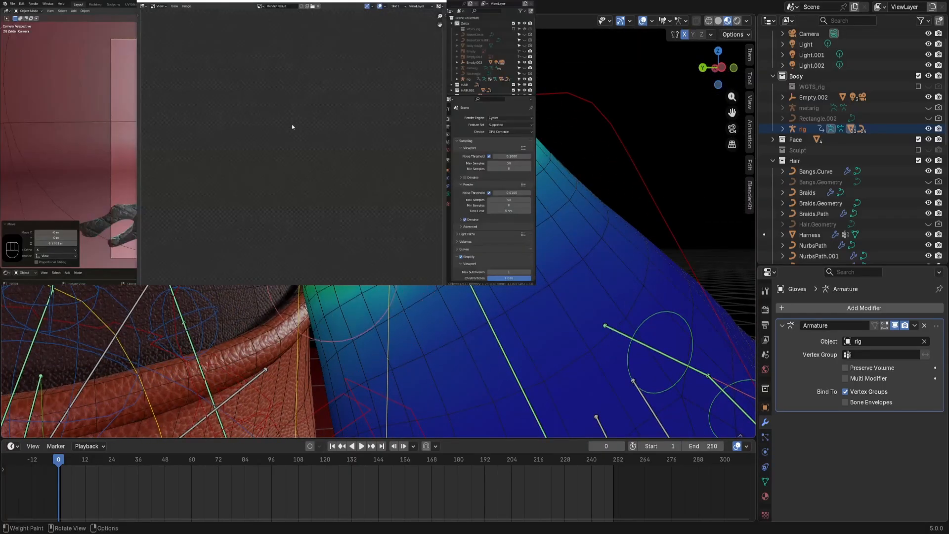
scroll(349, 287, "down", 2)
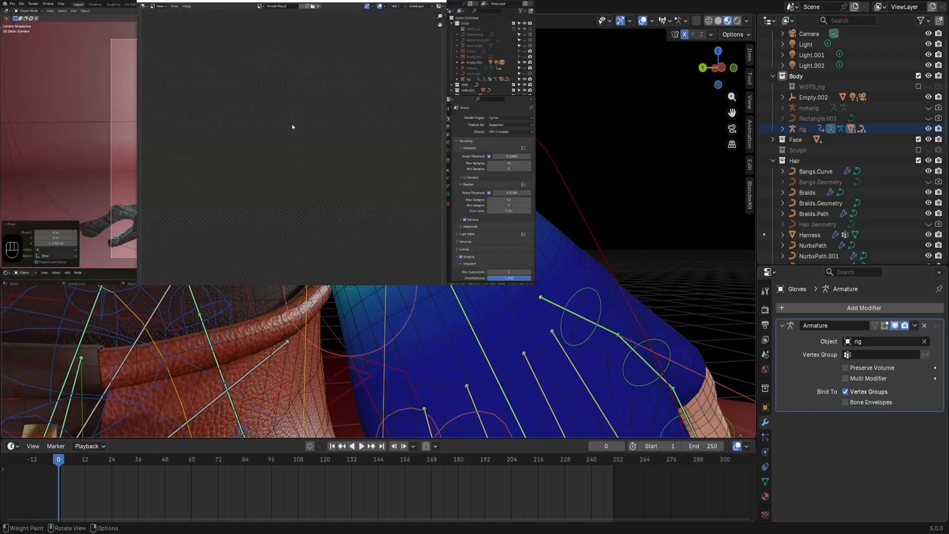
middle_click_drag(558, 288, 657, 269)
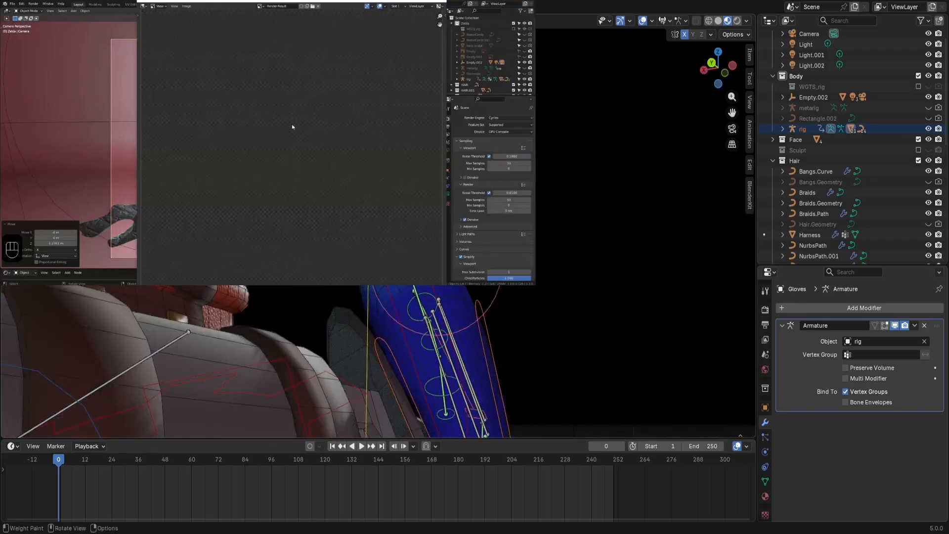
scroll(657, 269, "down", 1)
middle_click_drag(392, 259, 322, 299)
middle_click_drag(420, 297, 504, 294, "shift")
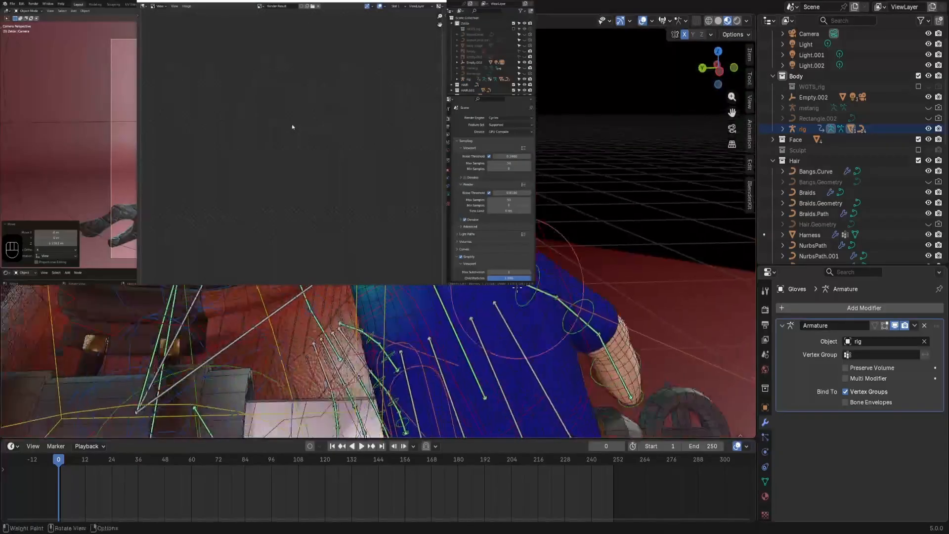
Paint more forearm bone weight onto the glove's cuff, and even out the cuff edge on the opposite side.
scroll(504, 293, "up", 2)
scroll(459, 288, "down", 1)
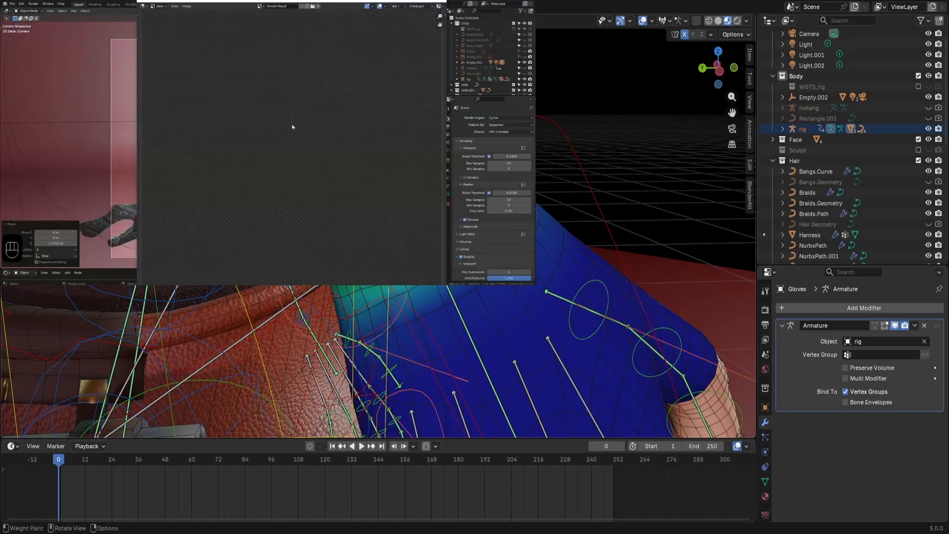
left_click_drag(354, 283, 372, 289)
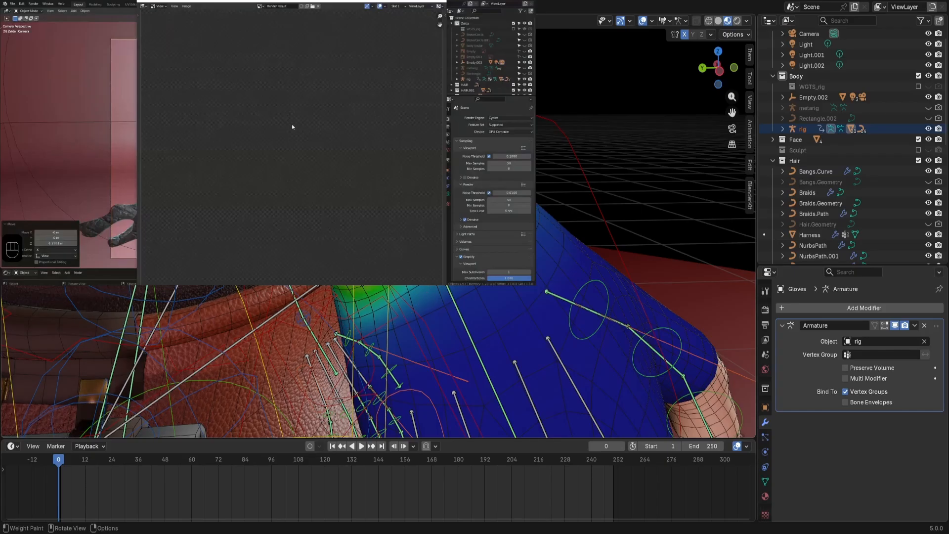
mouse_move(375, 293)
middle_mouse_down()
mouse_move(365, 309)
mouse_move(411, 310)
mouse_move(345, 297)
middle_mouse_up()
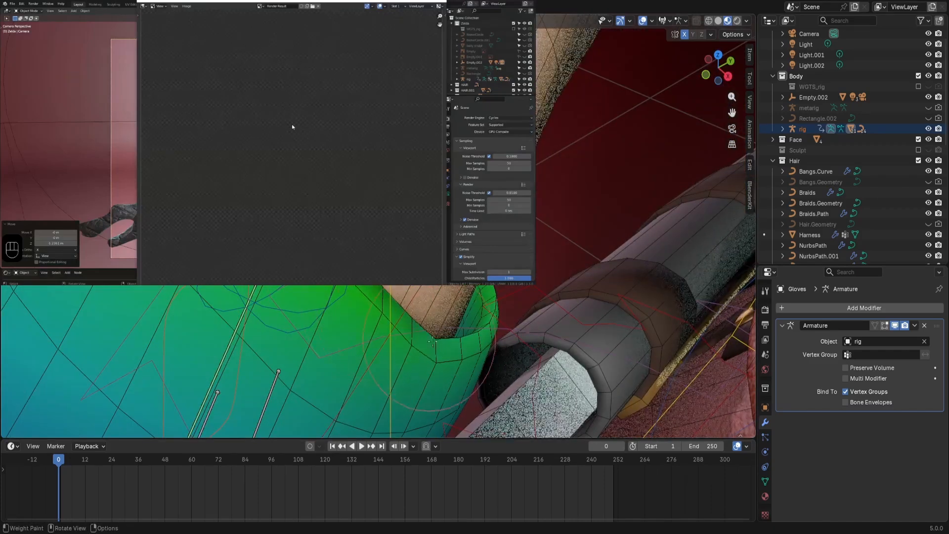
mouse_move(457, 345)
left_mouse_down()
mouse_move(473, 337)
mouse_move(390, 300)
left_mouse_up()
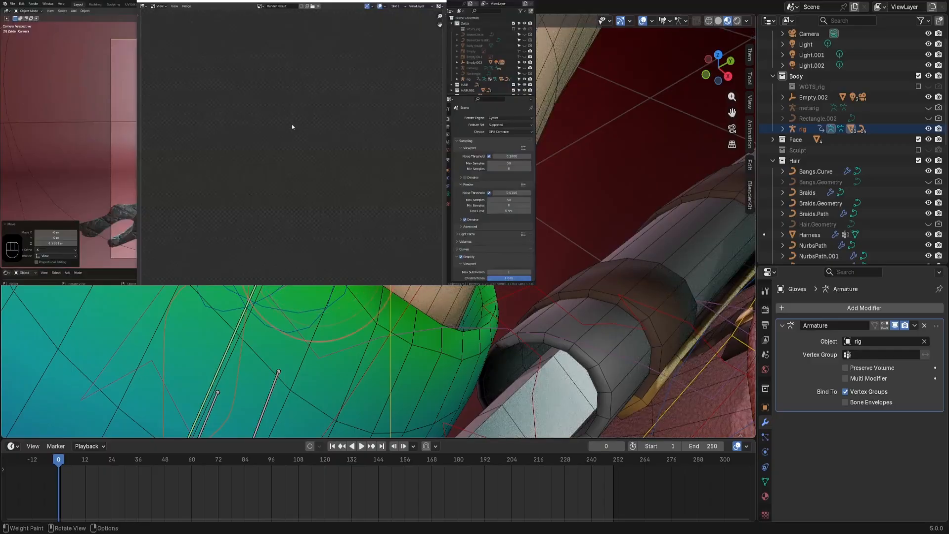
left_click(391, 272)
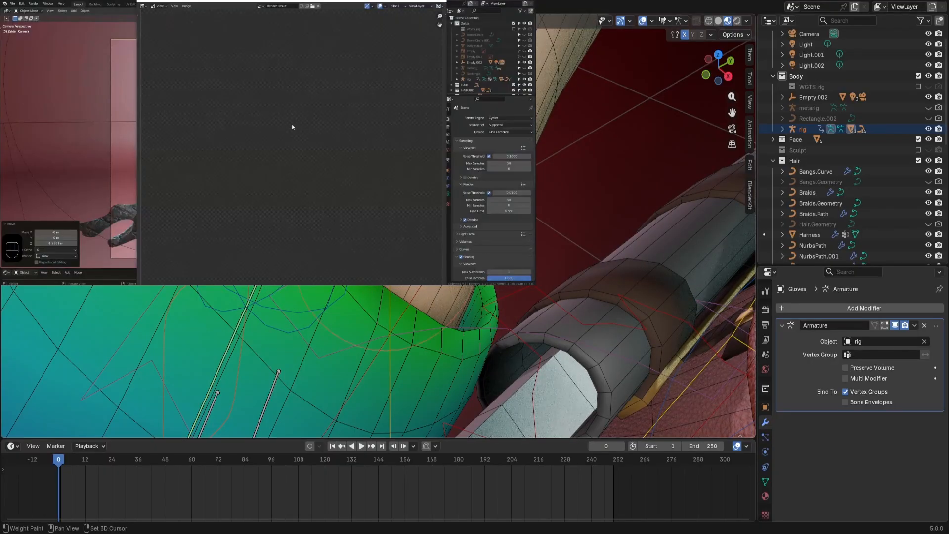
Smooth the forearm bone's weights along the cuff edge and down the thumb side of the glove's wrist.
middle_click_drag(487, 277, 578, 301)
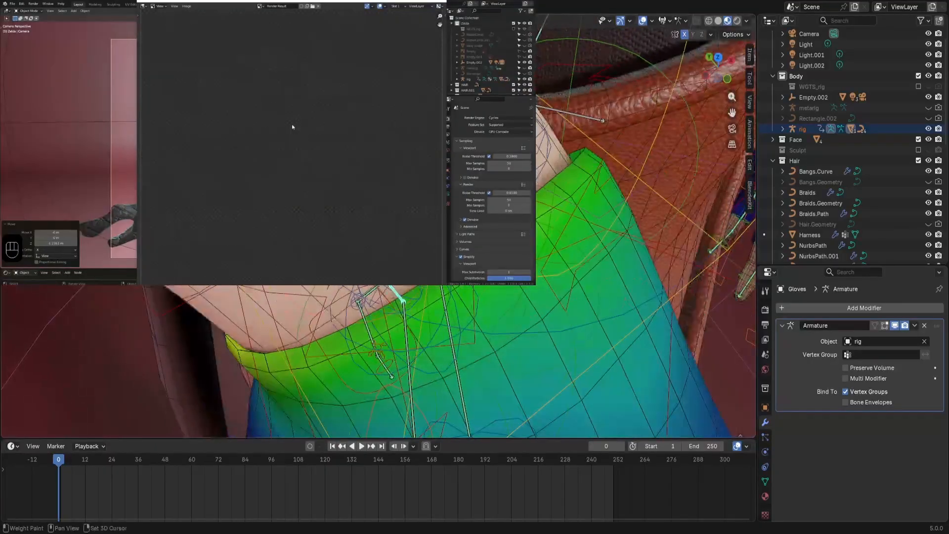
middle_click_drag(408, 297, 450, 252)
middle_click_drag(494, 316, 376, 346, "shift")
scroll(379, 297, "down", 1)
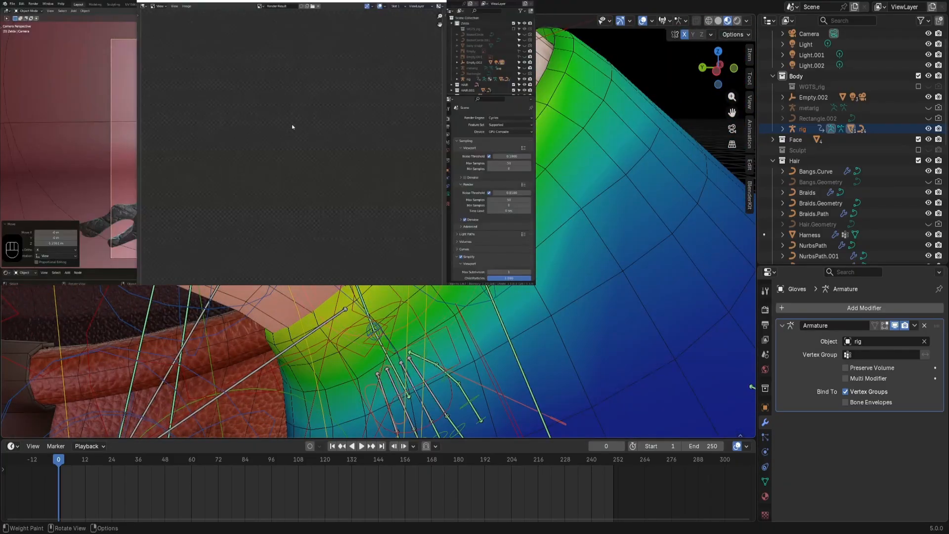
scroll(284, 368, "up", 4)
middle_click_drag(284, 368, 317, 360)
scroll(317, 360, "down", 1)
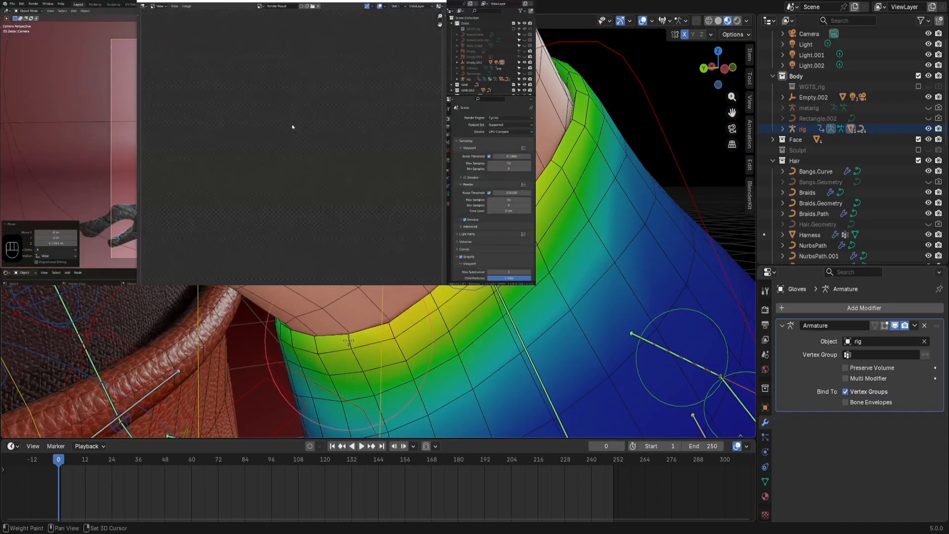
left_click_drag(345, 336, 316, 341, "shift")
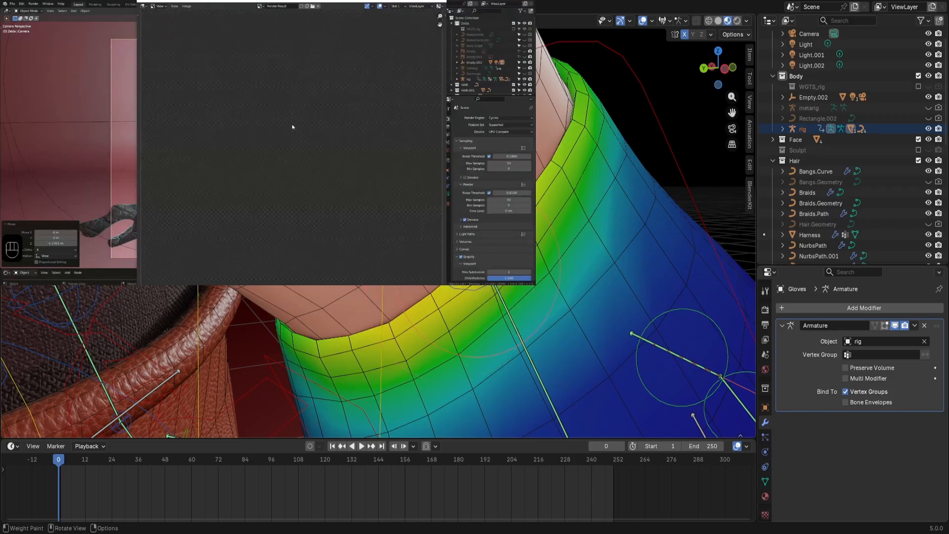
left_click(439, 372)
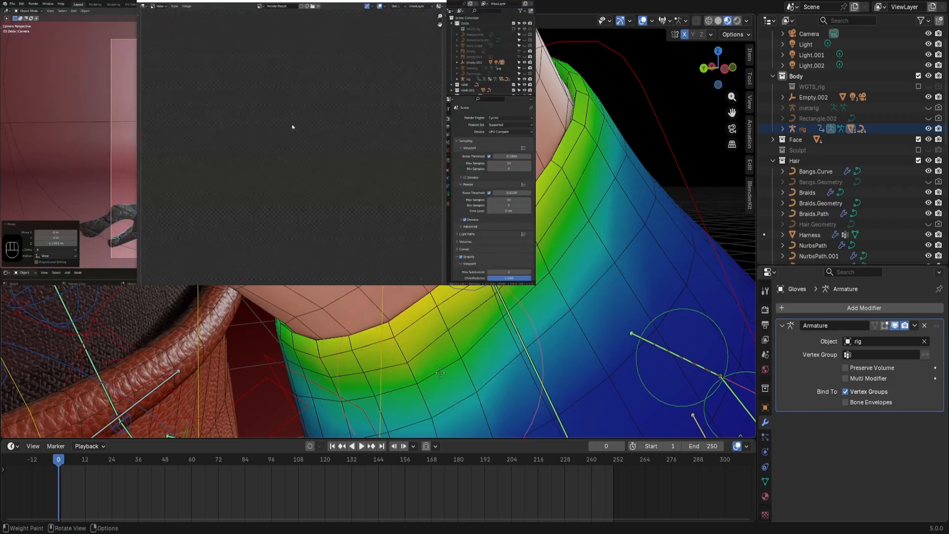
mouse_move(440, 371)
left_mouse_down()
mouse_move(615, 201)
mouse_move(640, 205)
left_mouse_up()
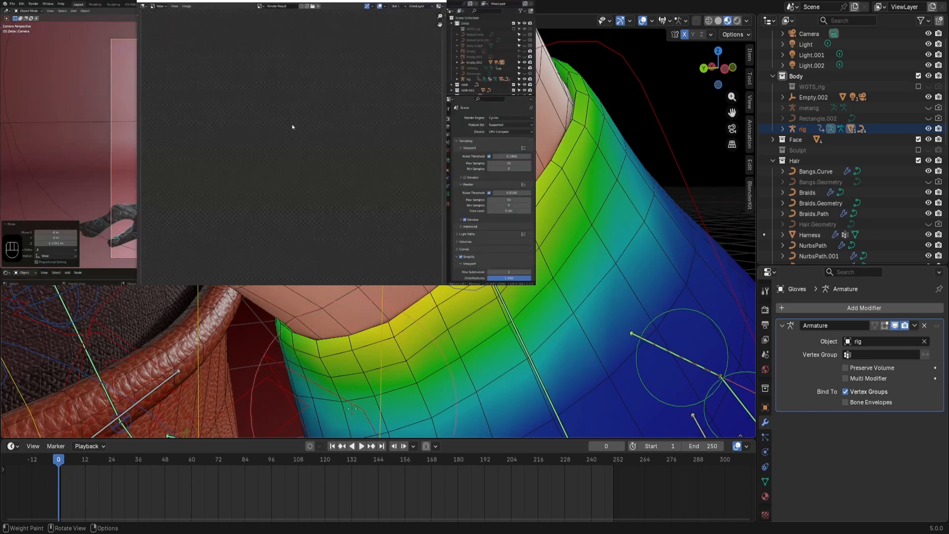
Inspect how the glove deforms around the wrist and the hand holding the dagger from several sides.
middle_click_drag(359, 406, 533, 245, "shift")
scroll(432, 237, "down", 7)
scroll(432, 232, "up", 4)
scroll(432, 232, "up", 1)
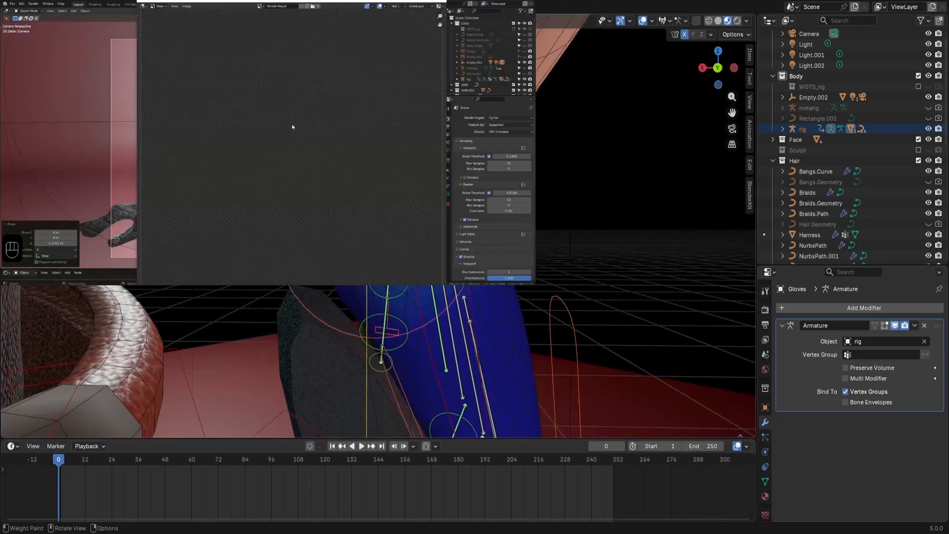
middle_click_drag(427, 282, 541, 295)
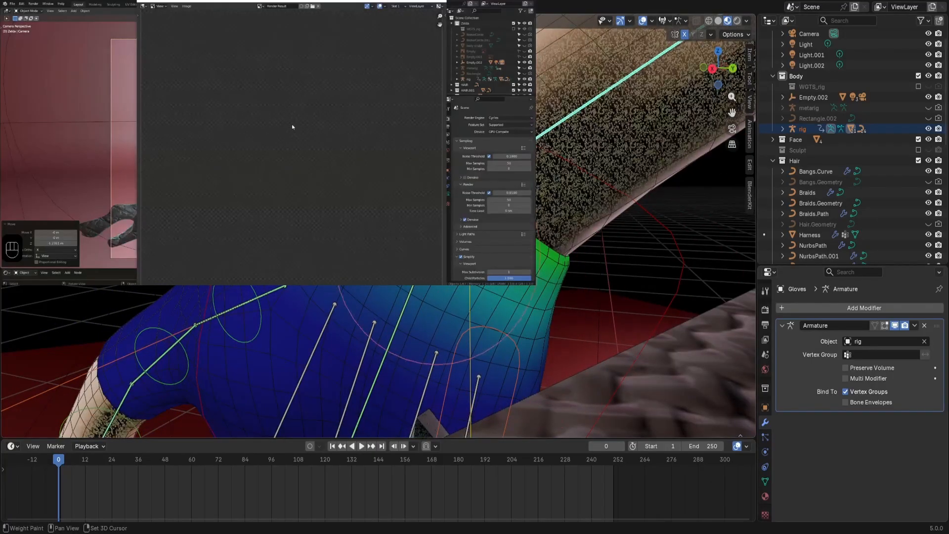
middle_click_drag(445, 247, 481, 265)
scroll(482, 264, "down", 12)
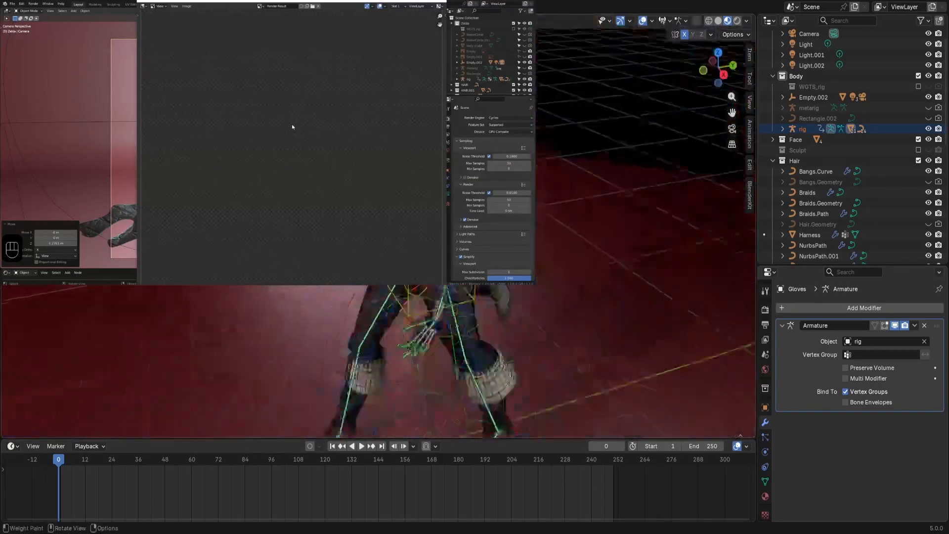
scroll(430, 316, "down", 2)
scroll(430, 316, "up", 12)
middle_click_drag(420, 317, 449, 346, "shift")
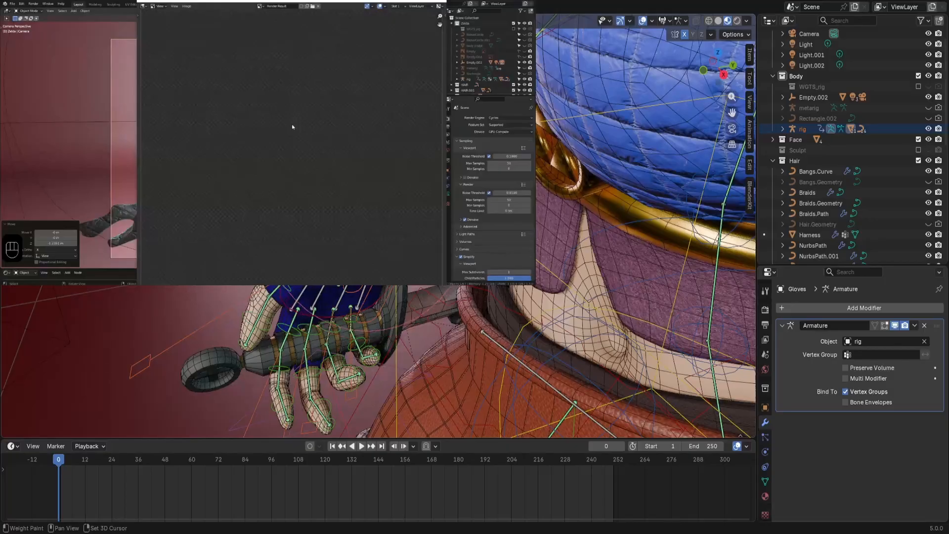
scroll(378, 226, "up", 4)
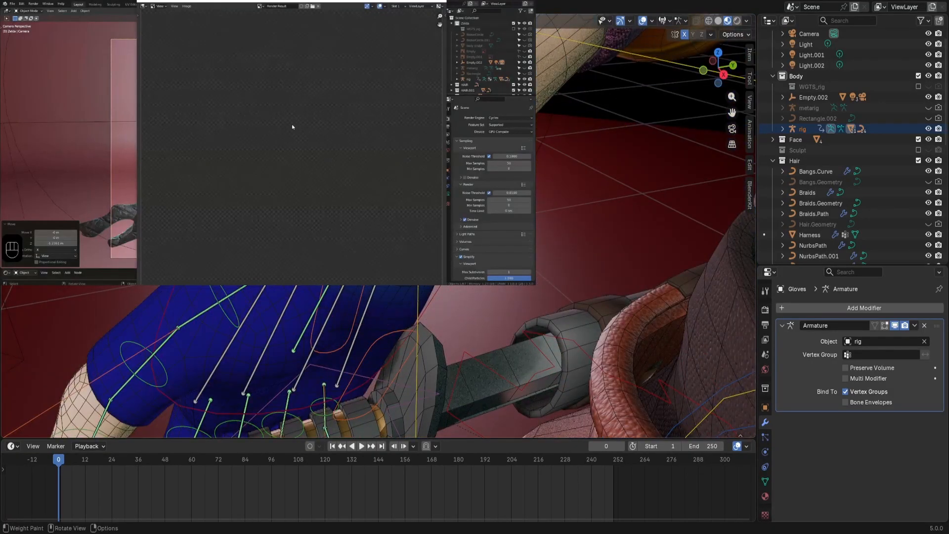
middle_click_drag(379, 226, 420, 215)
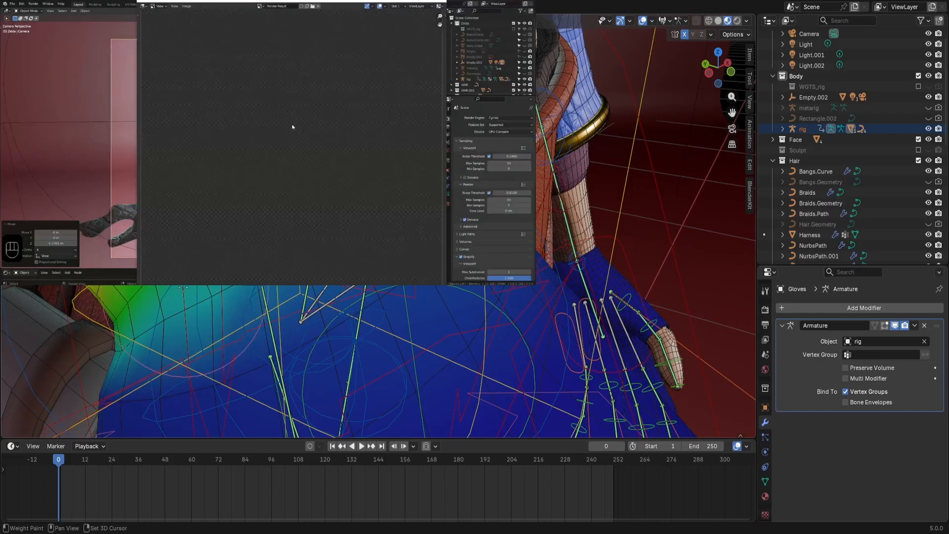
Inspect the posed character's gloved hands and overall pose from several sides with the overlays hidden.
middle_click_drag(382, 301, 430, 347)
scroll(431, 296, "up", 1)
scroll(431, 296, "down", 1)
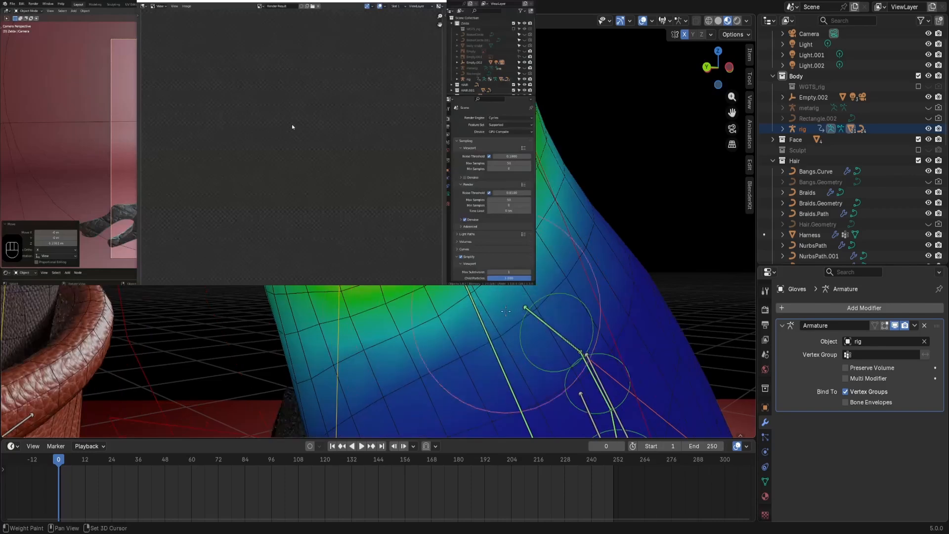
scroll(475, 266, "down", 8)
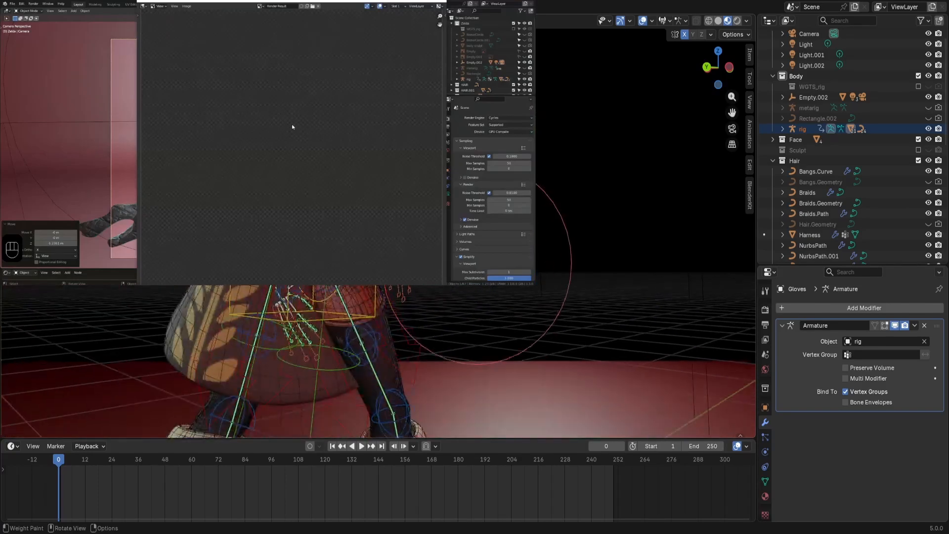
middle_click_drag(475, 265, 660, 18)
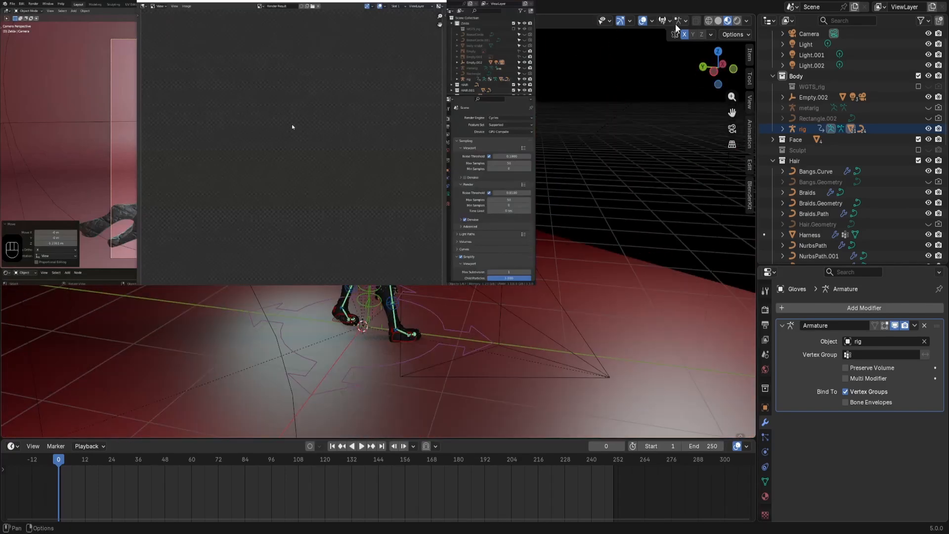
left_click(644, 21)
scroll(549, 148, "up", 8)
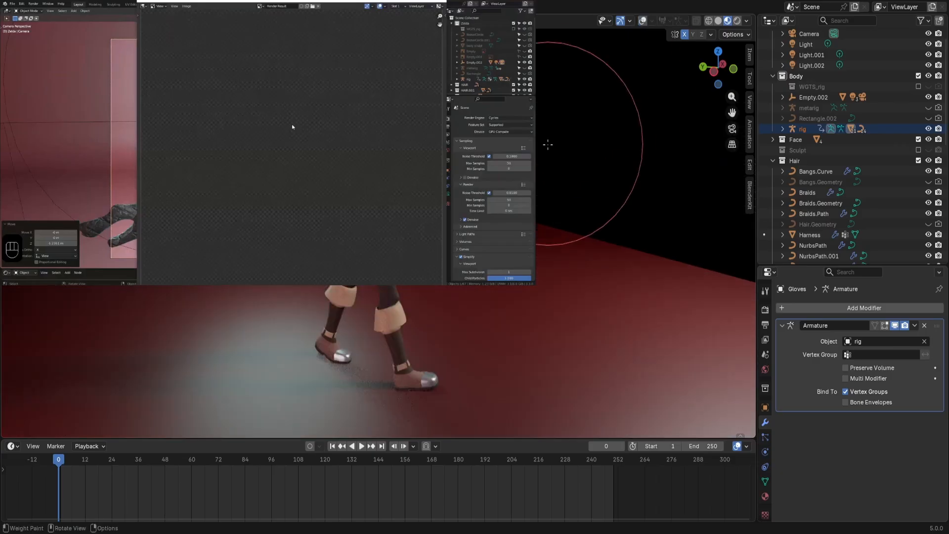
middle_click_drag(549, 164, 447, 195)
middle_click_drag(292, 127, 292, 127)
scroll(292, 127, "up", 5)
scroll(292, 127, "down", 6)
middle_click_drag(684, 228, 683, 228)
Save the file and render the current frame.
key("ctrl+s")
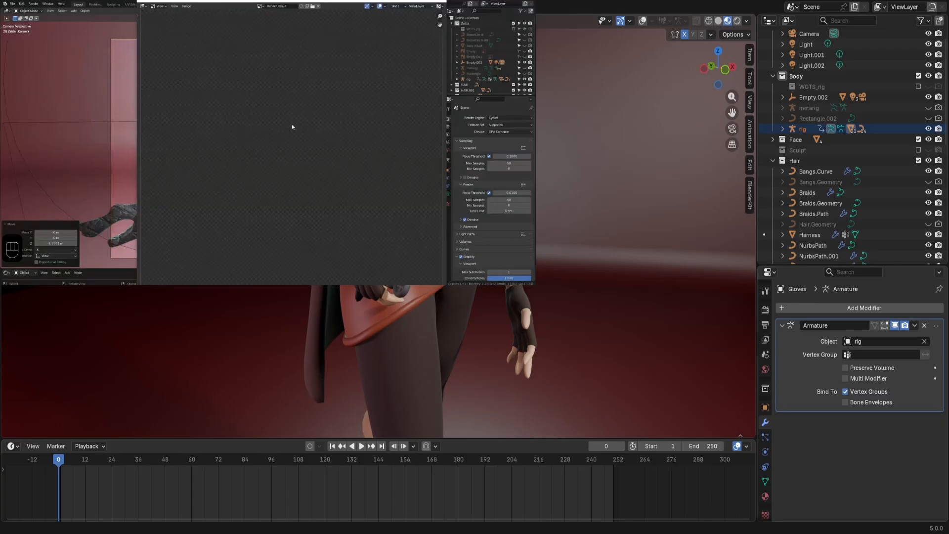
key("F12")
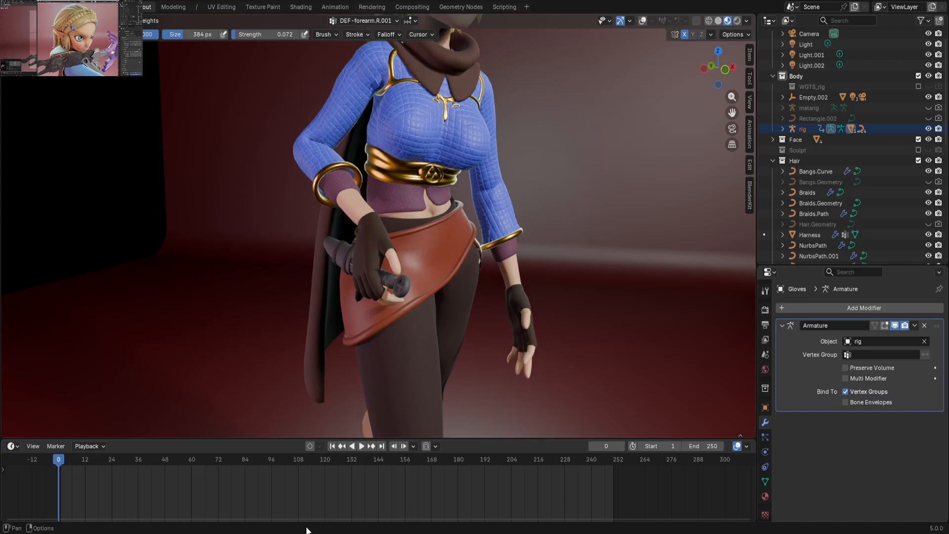
Check the glove's wrist on the dagger hand, return to Object Mode with nothing selected, and hide the overlays.
mouse_move(351, 197)
middle_mouse_down()
mouse_move(483, 195)
mouse_move(413, 201)
middle_mouse_up()
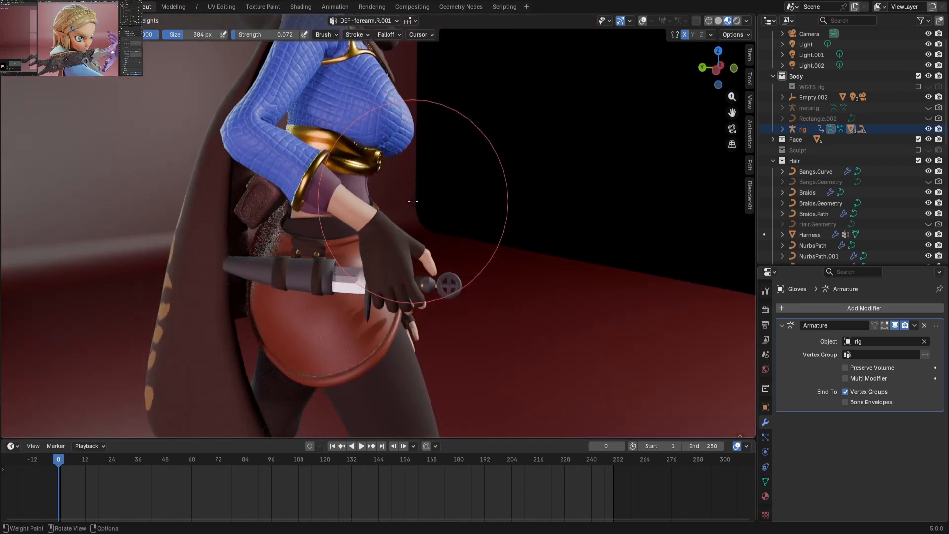
scroll(420, 199, "up", 4)
scroll(429, 197, "down", 1)
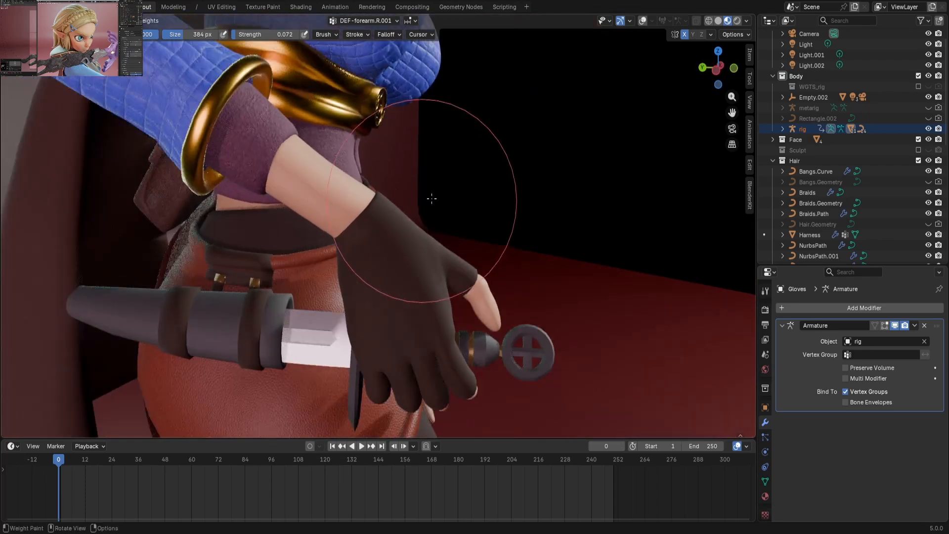
left_click(640, 21)
scroll(443, 193, "up", 3)
scroll(444, 192, "down", 3)
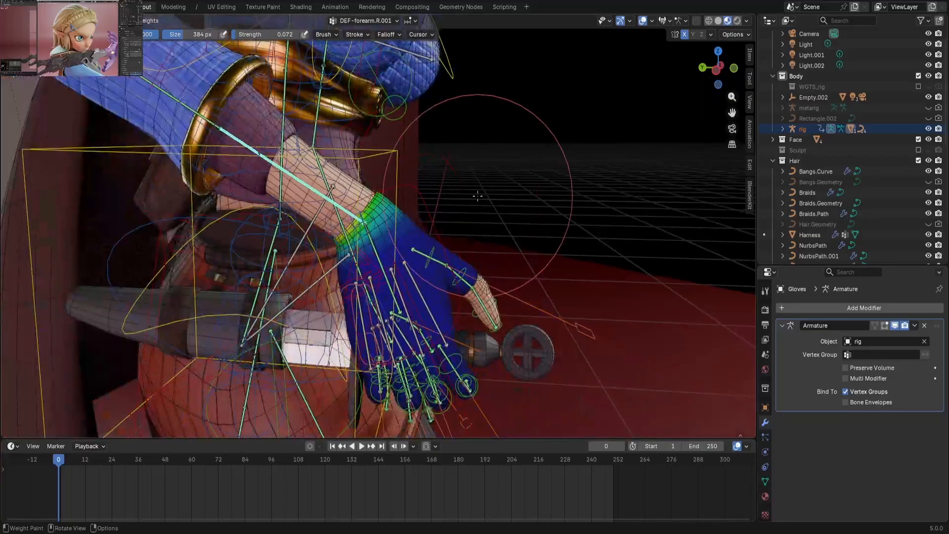
key("ctrl+Tab")
left_click(379, 195)
left_click(616, 203)
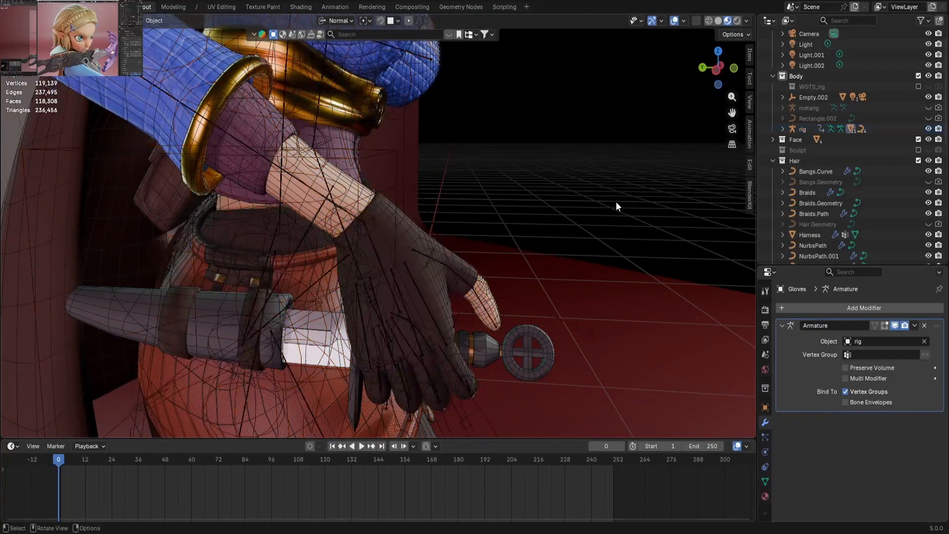
left_click(674, 20)
Align the camera to a close, low view from behind the character's dagger side, showing her cape, sheath and dagger hand.
middle_click_drag(480, 157, 466, 277)
scroll(465, 277, "down", 1)
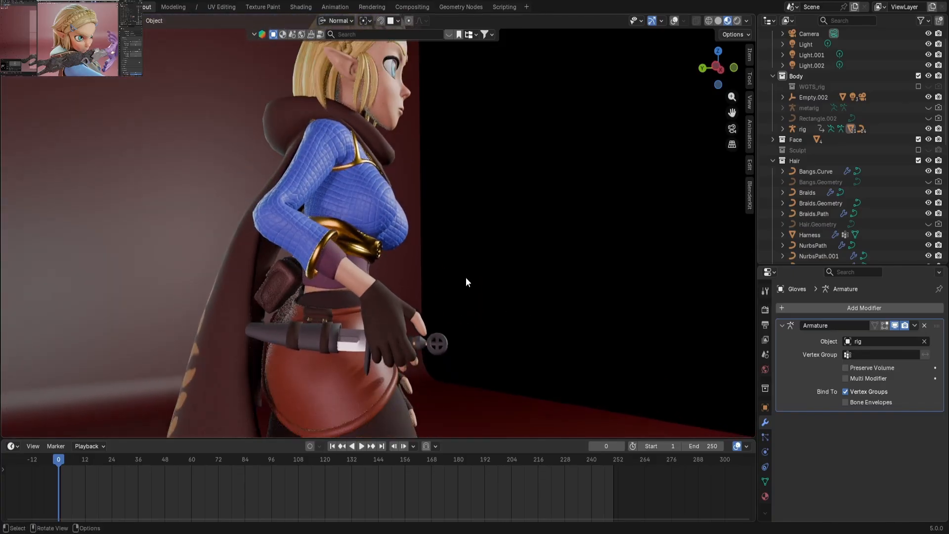
scroll(466, 277, "down", 3)
scroll(466, 278, "up", 1)
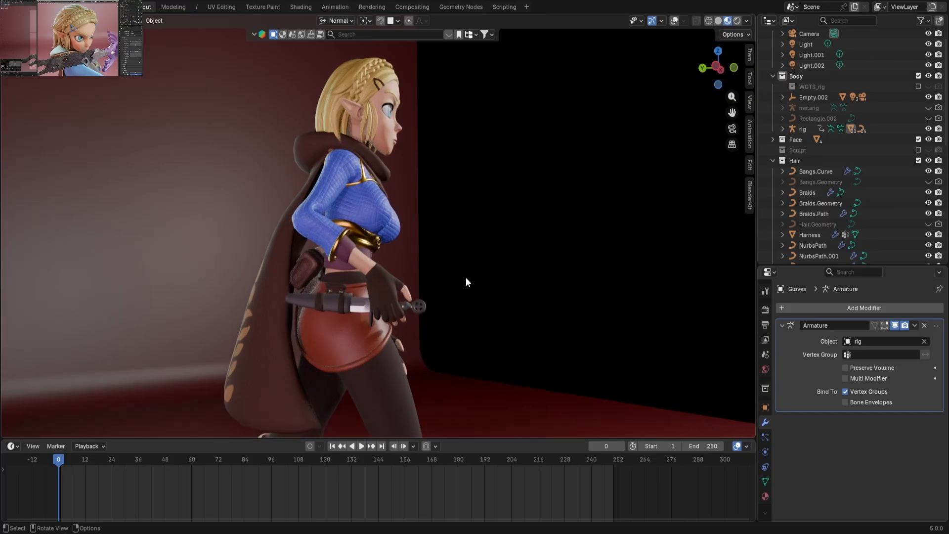
middle_click_drag(466, 278, 509, 200)
scroll(458, 244, "up", 1)
scroll(539, 227, "up", 1)
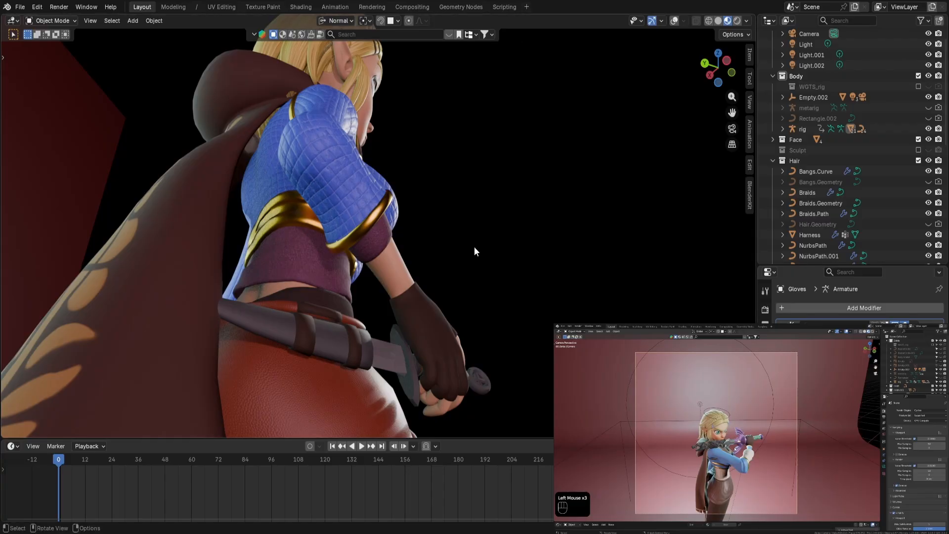
key("ctrl+alt+KP_0")
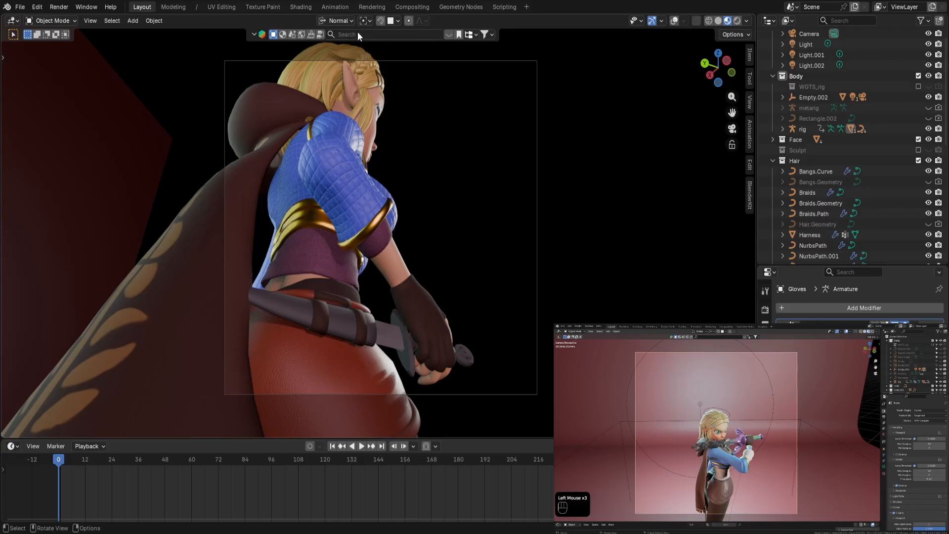
Try to move the camera slightly to reframe the character, and undo the move.
scroll(812, 62, "up", 2)
left_click(813, 55)
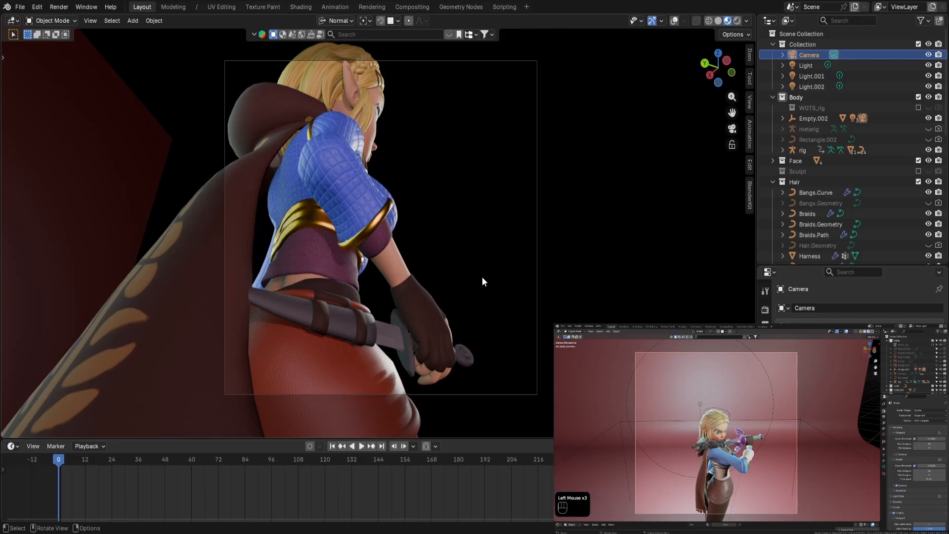
key("g")
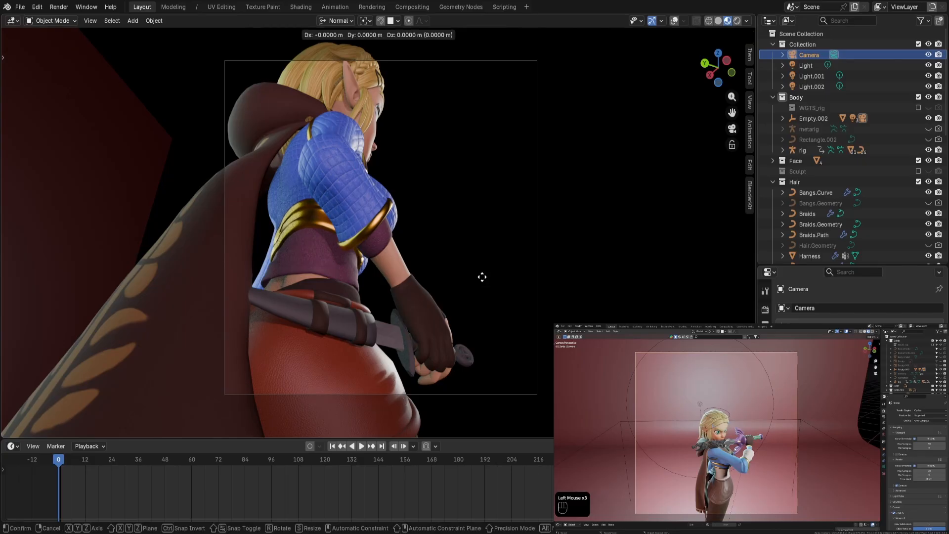
left_click(481, 271)
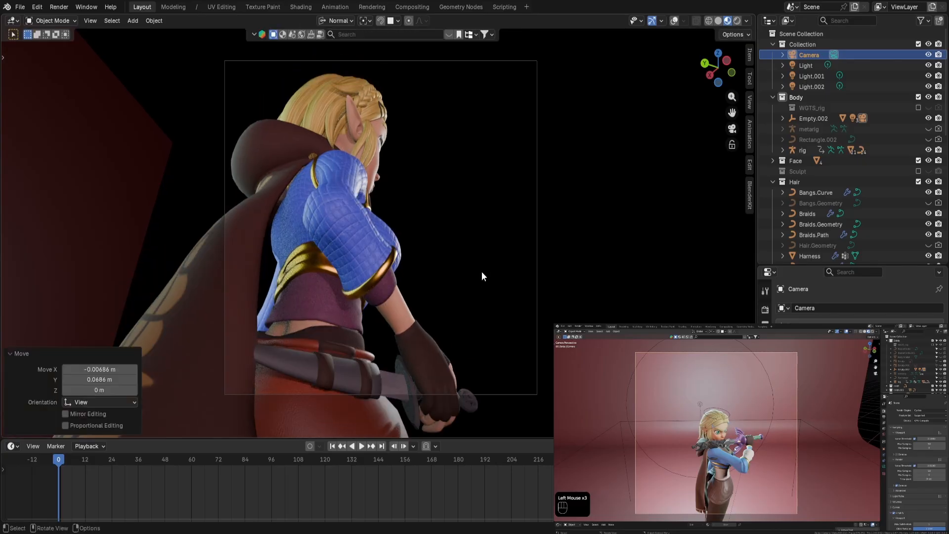
key("ctrl+z")
Compare the camera framing of the character with the free view at different zoom levels.
scroll(486, 285, "up", 8)
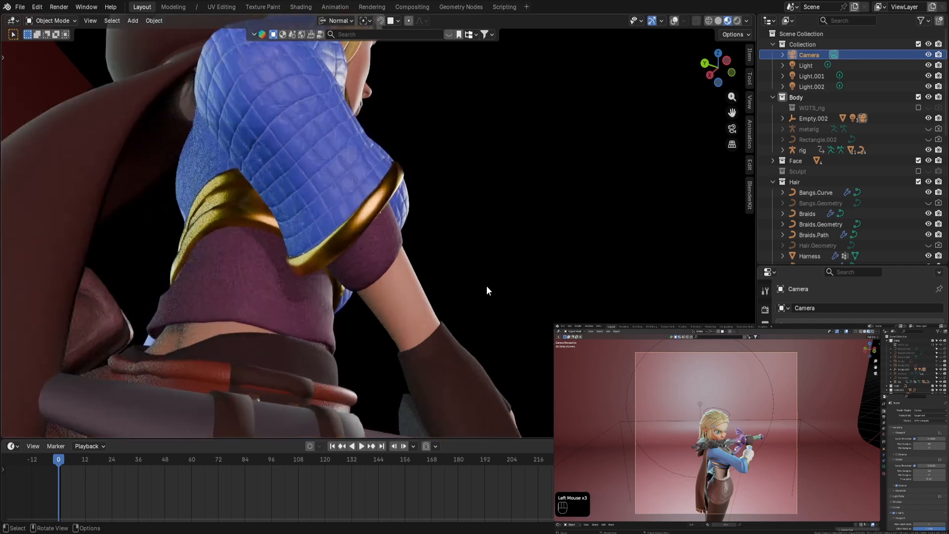
key("KP_0")
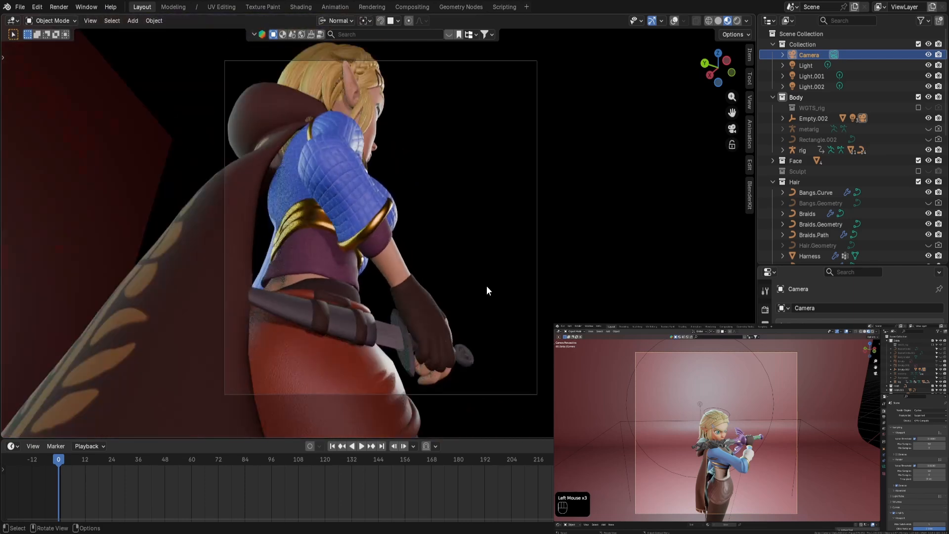
left_click(540, 275)
scroll(538, 274, "down", 2)
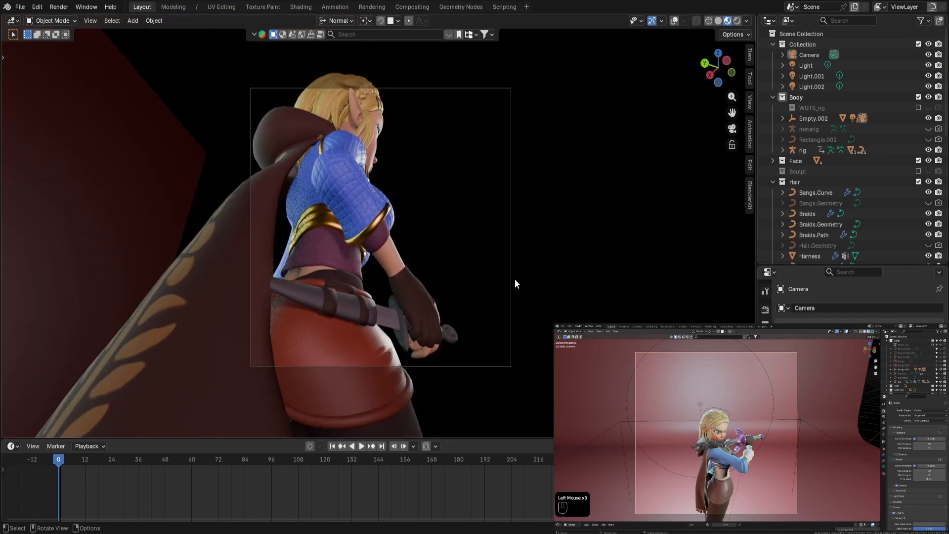
key("KP_0")
scroll(469, 278, "up", 1)
scroll(469, 279, "down", 1)
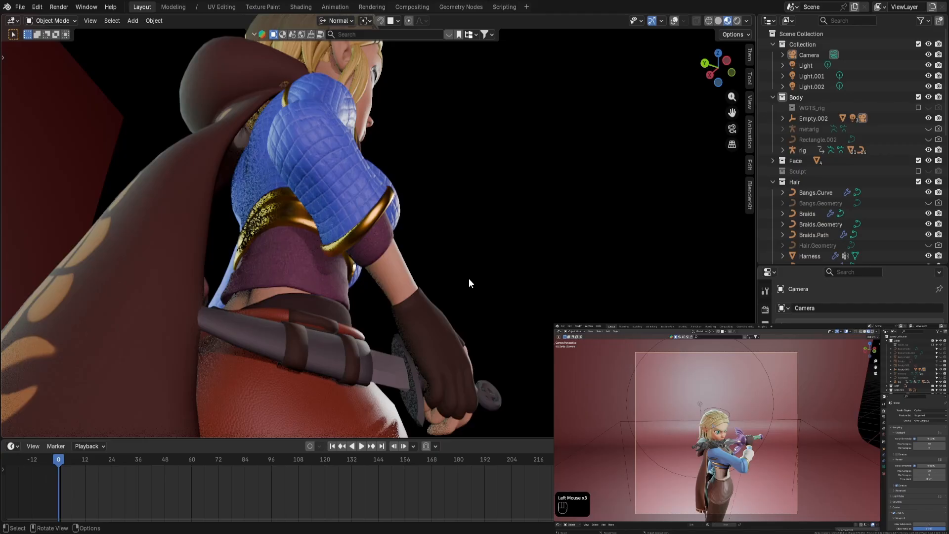
key("KP_0")
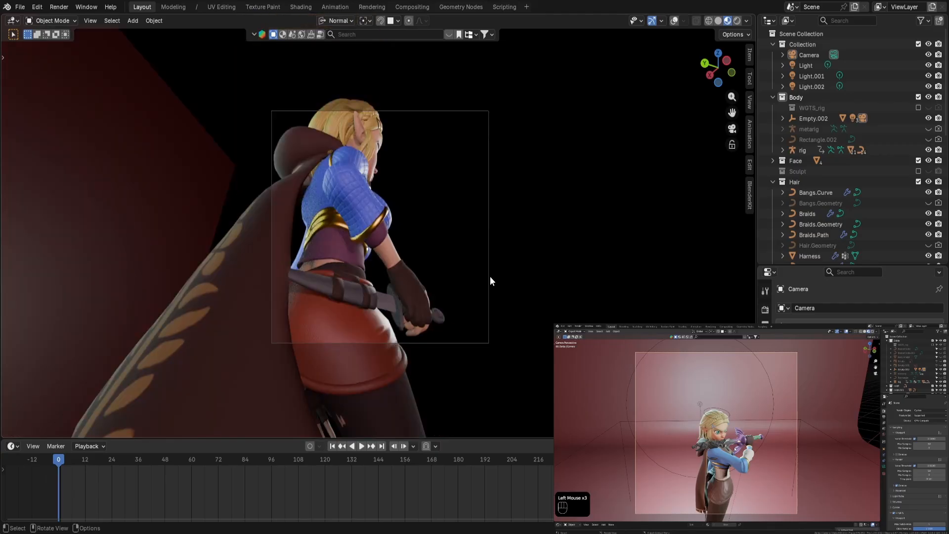
key("KP_0")
scroll(490, 277, "down", 3)
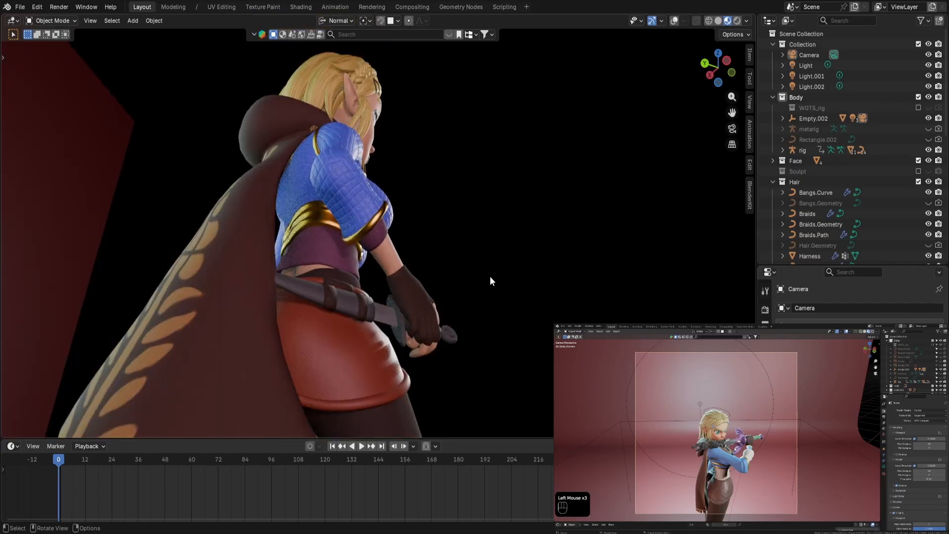
Move the camera back about 0.11 m along its local Z axis to fit more of the character in the frame.
left_click(818, 55)
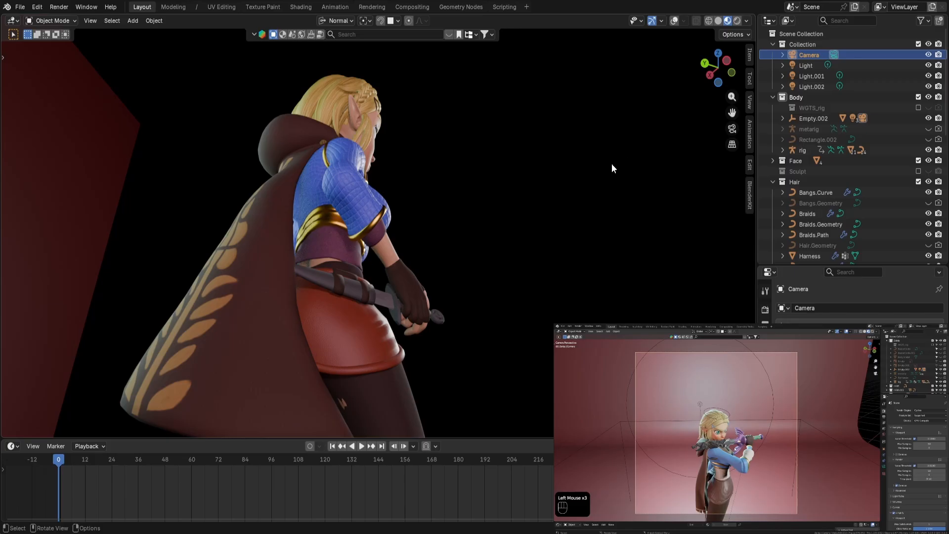
key("KP_0")
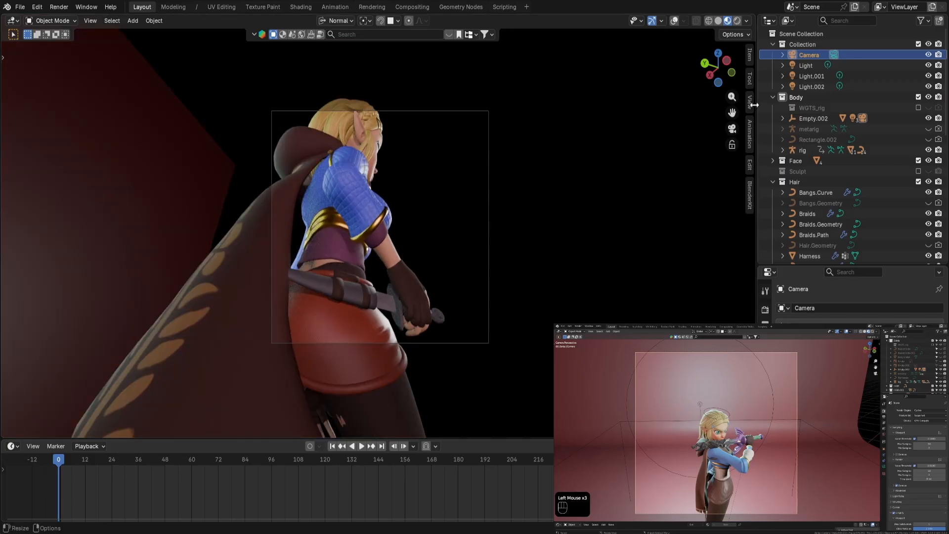
key("g")
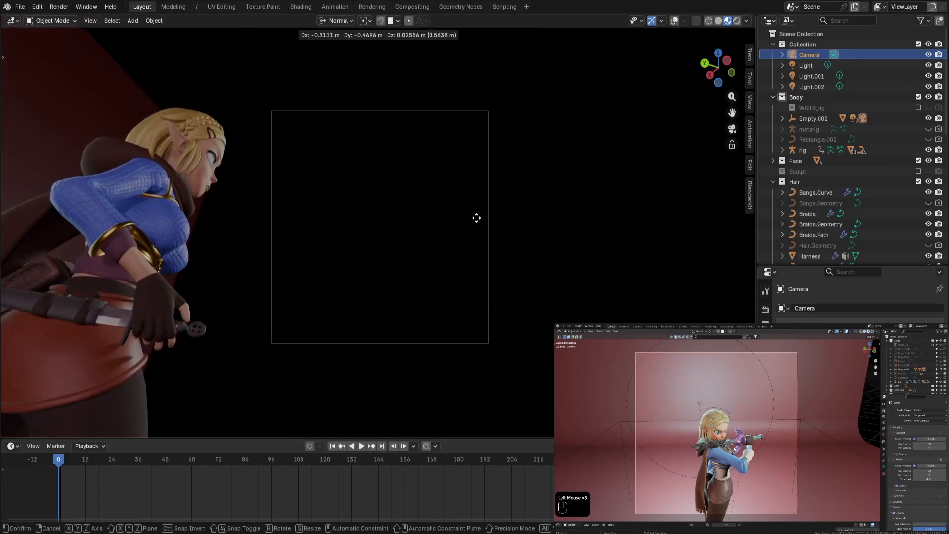
key("z")
key("z")
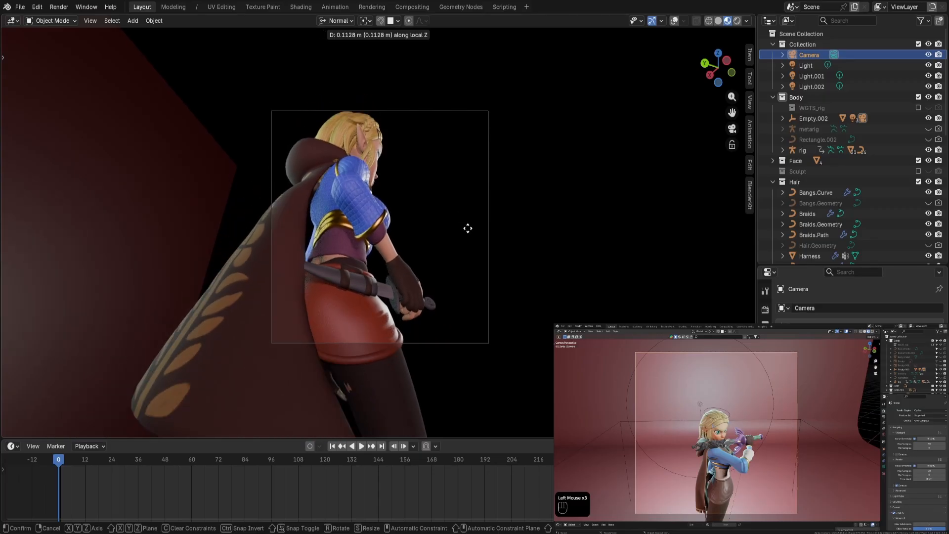
left_click(467, 229)
left_click(568, 241)
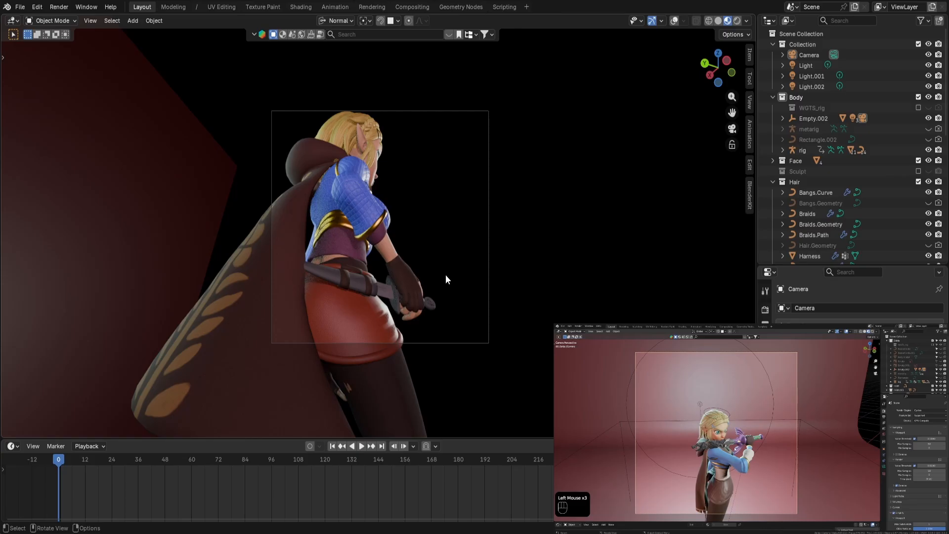
Show the overlays, select the rig together with the pants, and switch the pants to Weight Paint mode.
middle_click_drag(402, 303, 222, 208)
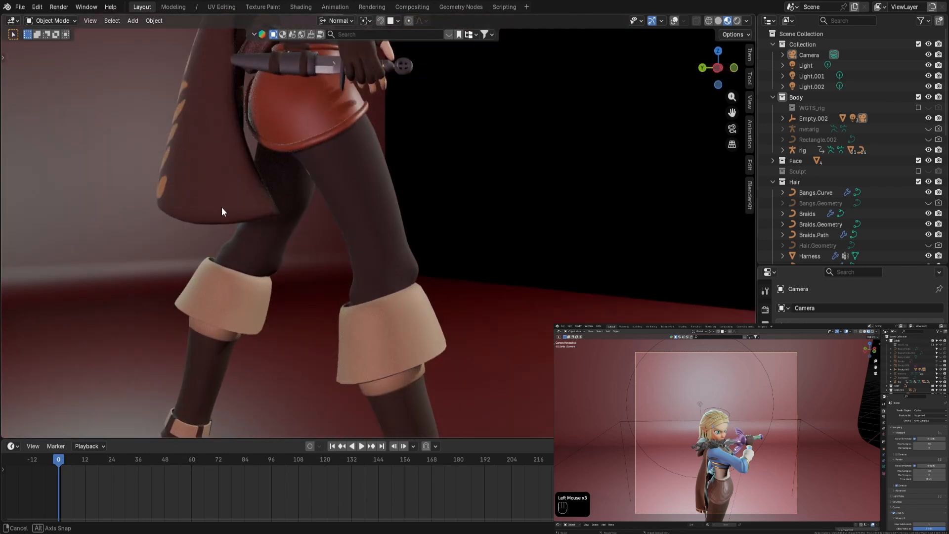
left_click(675, 20)
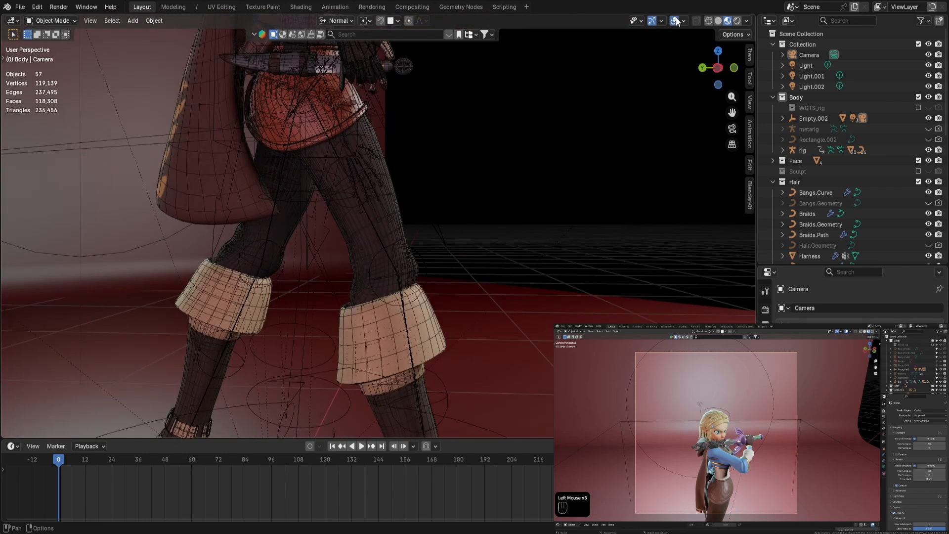
left_click(395, 264)
left_click(361, 233, "shift")
key("ctrl+Tab")
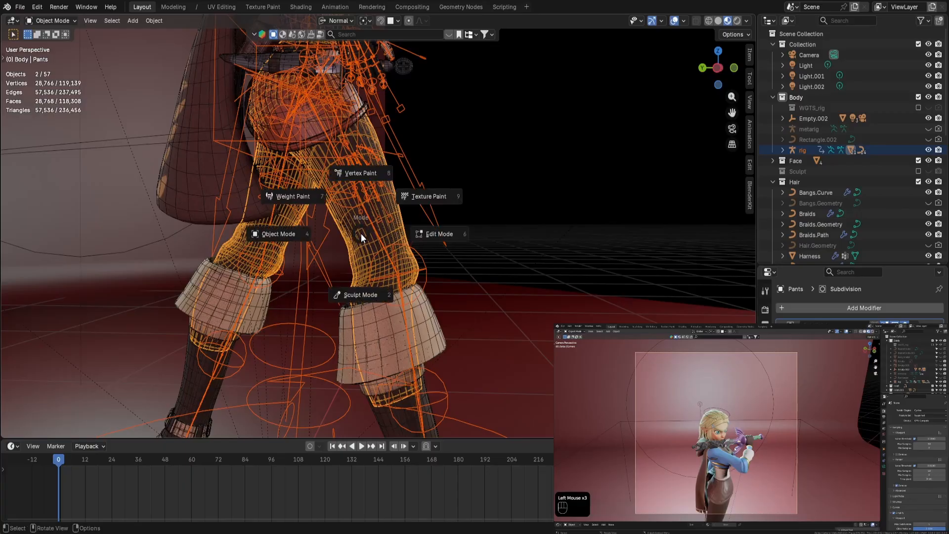
left_click(308, 199)
Examine the pants around the legs and inner thigh from behind and below, with and without the overlays.
scroll(336, 197, "up", 5)
middle_click_drag(337, 196, 461, 208)
scroll(460, 208, "down", 5)
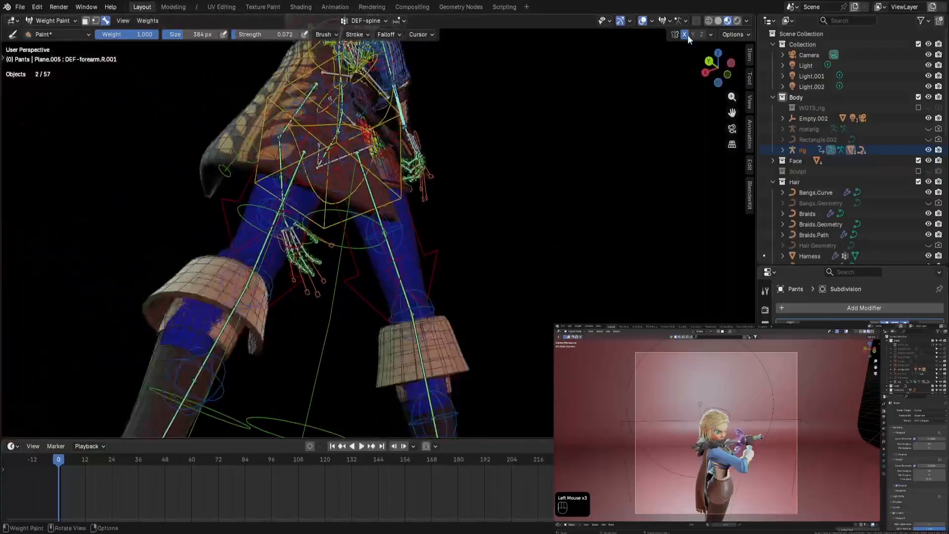
left_click(642, 21)
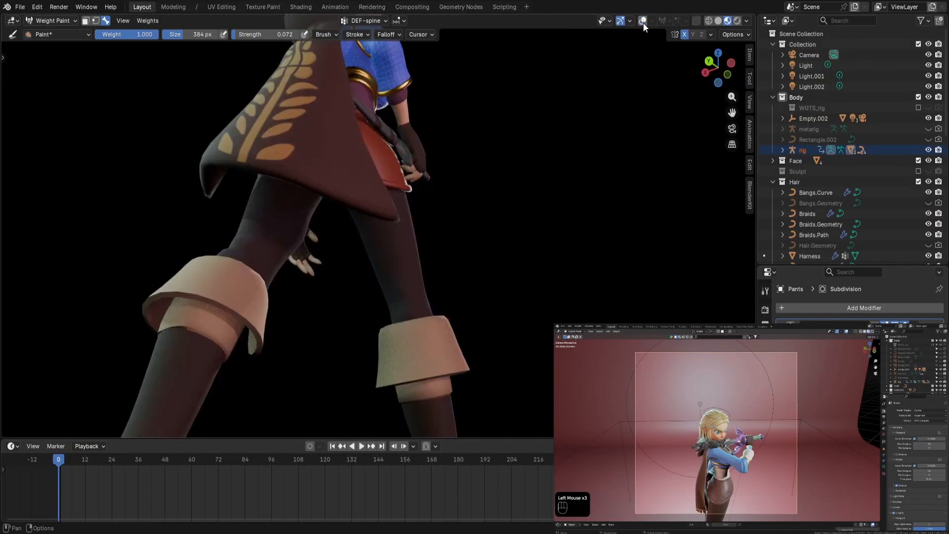
scroll(424, 131, "up", 5)
middle_click_drag(423, 131, 410, 153)
scroll(410, 153, "up", 2)
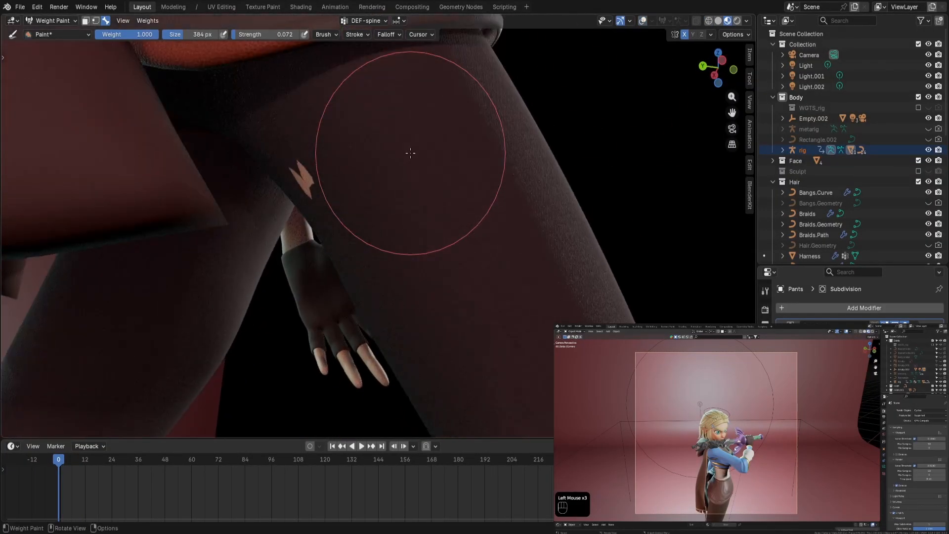
left_click(641, 23)
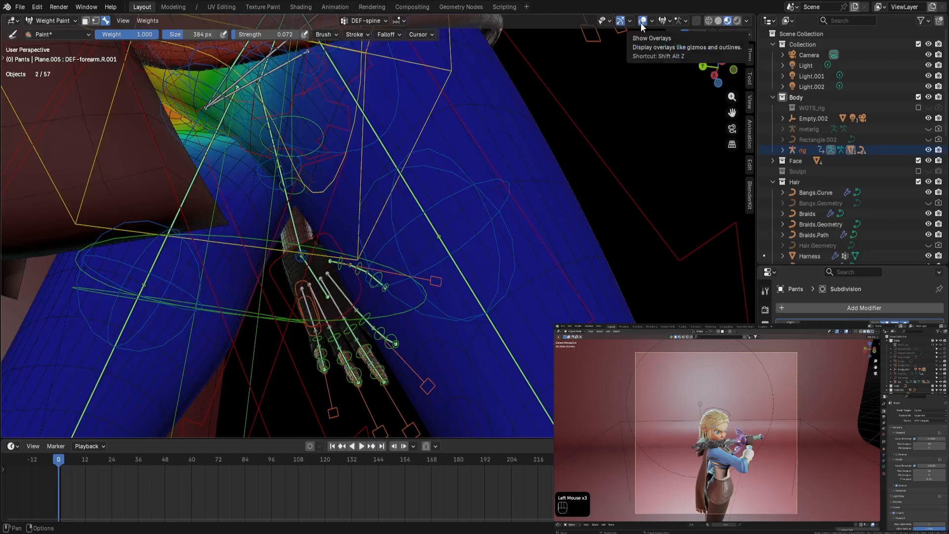
Examine the skin showing through the pants at the back of the right thigh, with and without the overlays.
left_click(641, 22)
left_click(641, 22)
left_click(641, 22)
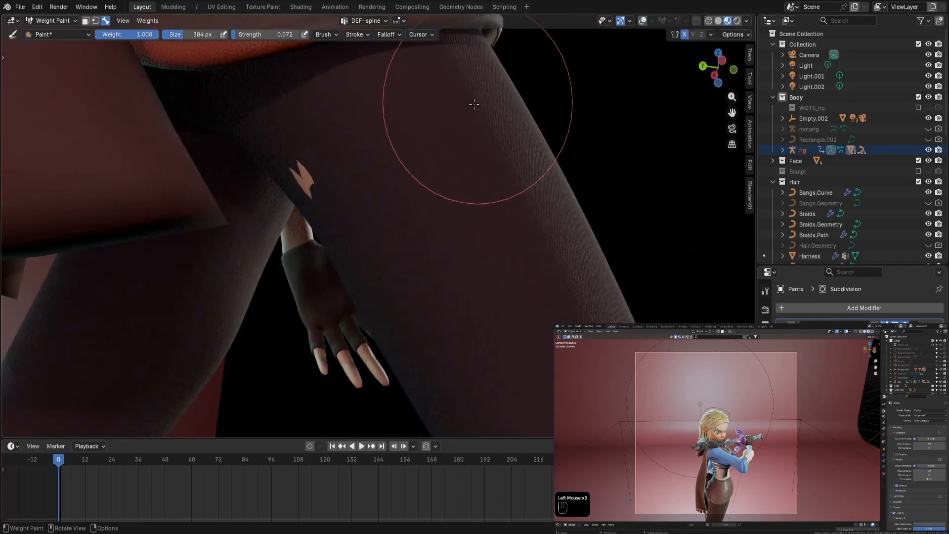
left_click(622, 21)
left_click(621, 22)
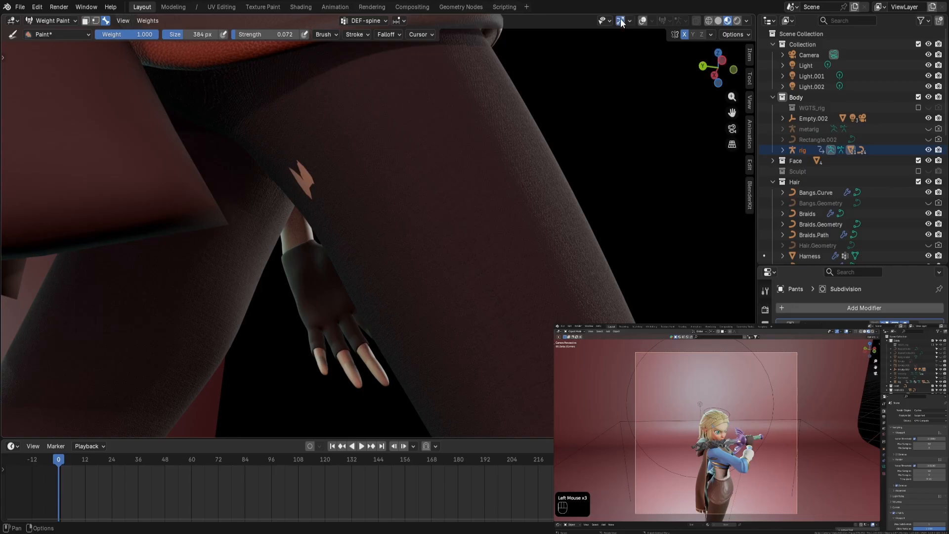
left_click(641, 22)
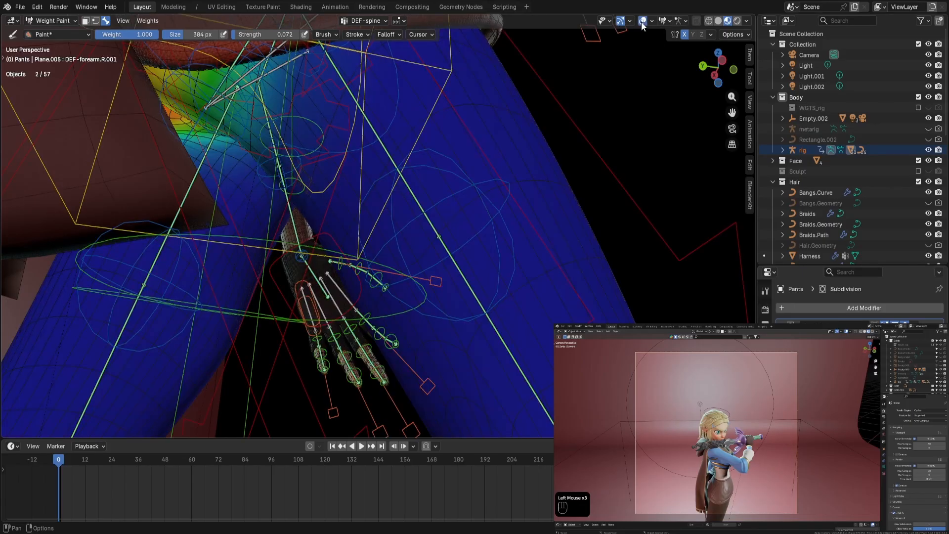
Select the DEF-thigh.R bone and examine its weights on the pants from several sides of the right thigh.
left_click(382, 149, "ctrl")
mouse_move(383, 149)
middle_mouse_down()
mouse_move(360, 149)
mouse_move(424, 205)
mouse_move(374, 186)
middle_mouse_up()
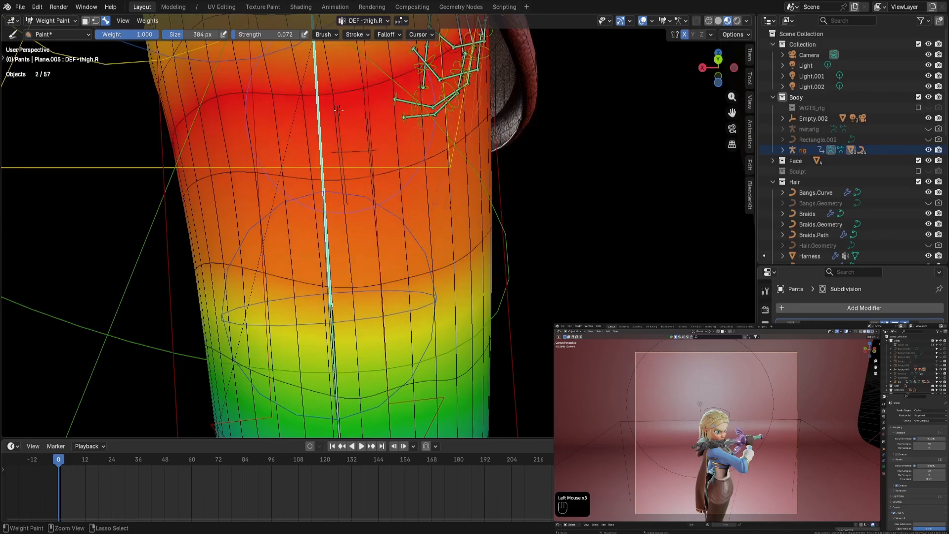
mouse_move(331, 101)
middle_mouse_down()
mouse_move(381, 145)
mouse_move(422, 278)
mouse_move(396, 267)
mouse_move(405, 237)
middle_mouse_up()
scroll(405, 238, "down", 8)
scroll(279, 316, "up", 2)
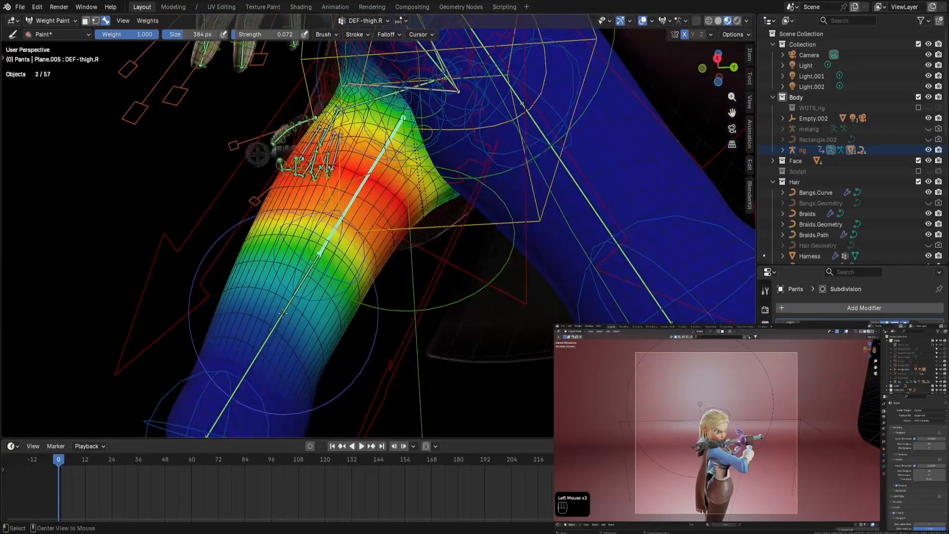
left_click(279, 319, "alt")
left_click(350, 194, "alt")
middle_click_drag(350, 194, 287, 204)
scroll(287, 204, "up", 3)
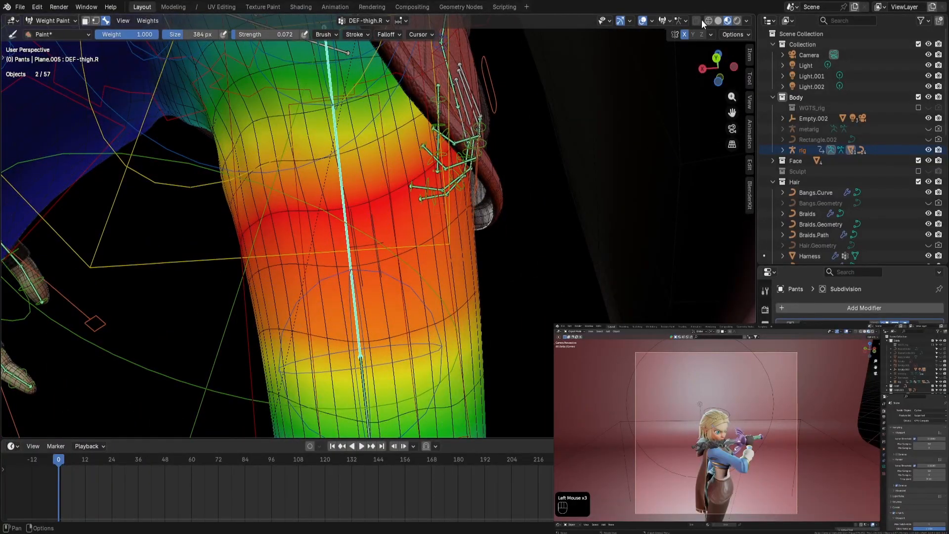
Try painting DEF-thigh.R weight over the thigh gap with the overlays hidden, and reduce the brush size to 282 px.
left_click(644, 21)
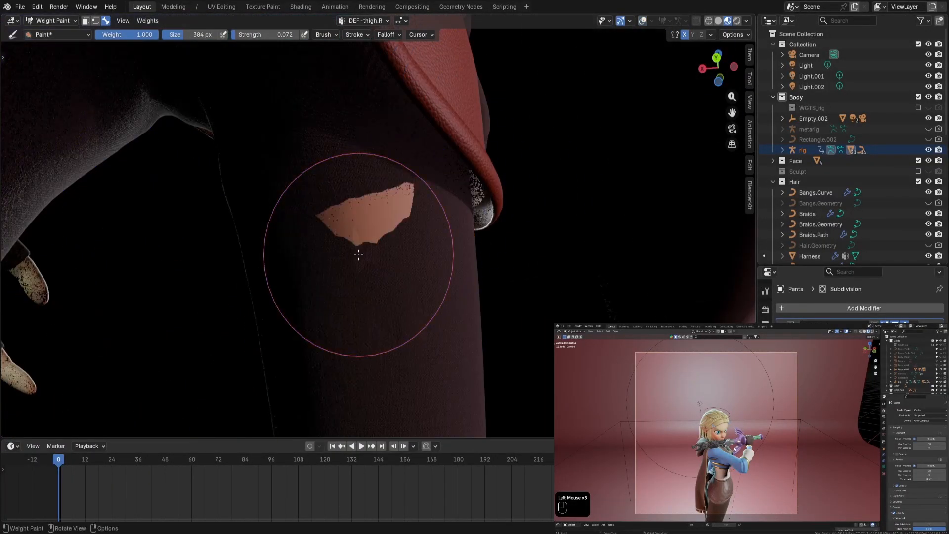
left_click(358, 255, "ctrl")
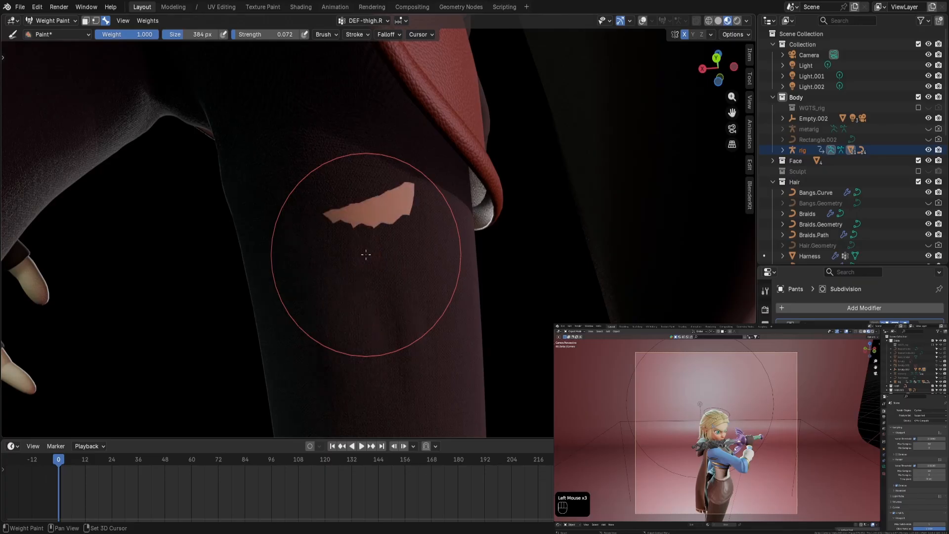
key("f")
left_click(334, 250)
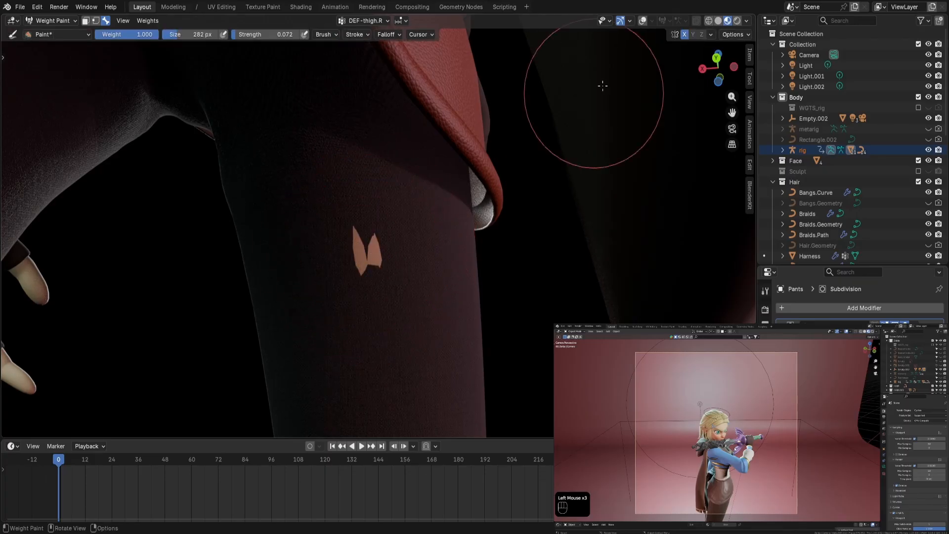
left_click(643, 21)
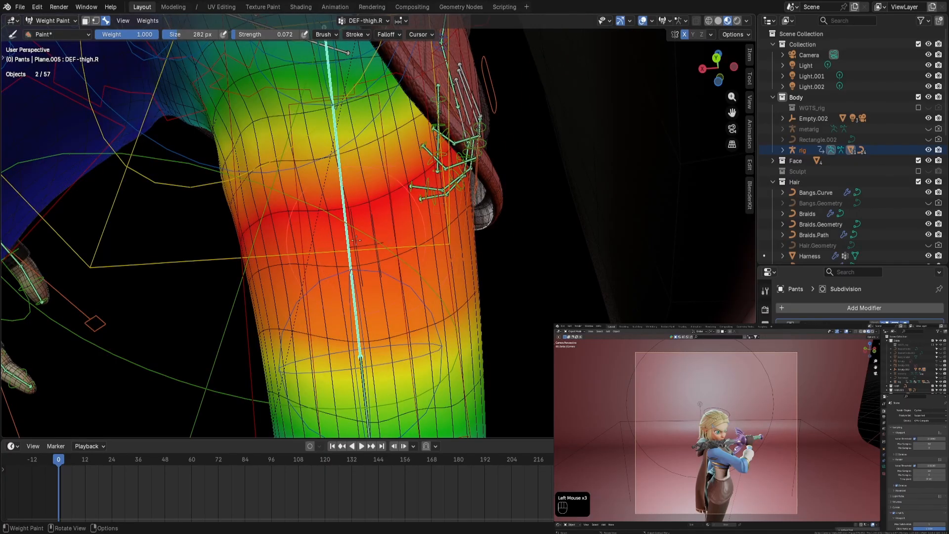
Examine the DEF-thigh.R weights around the thigh gap from the front and back, with and without the overlays.
mouse_move(355, 240)
middle_mouse_down()
mouse_move(463, 242)
mouse_move(481, 266)
mouse_move(426, 263)
middle_mouse_up()
scroll(425, 262, "up", 2)
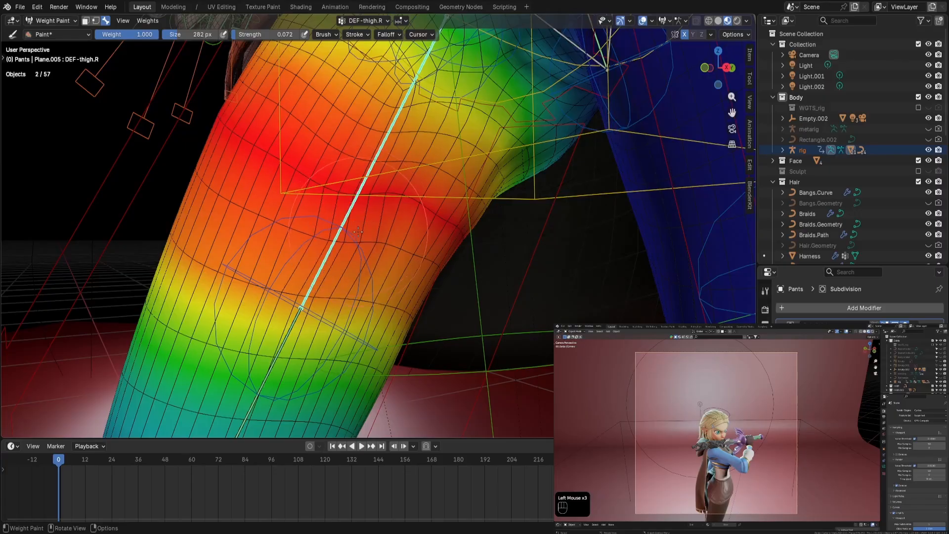
scroll(357, 232, "down", 3)
mouse_move(358, 231)
middle_mouse_down()
mouse_move(382, 178)
mouse_move(352, 207)
mouse_move(226, 169)
mouse_move(230, 176)
middle_mouse_up()
scroll(235, 183, "up", 4)
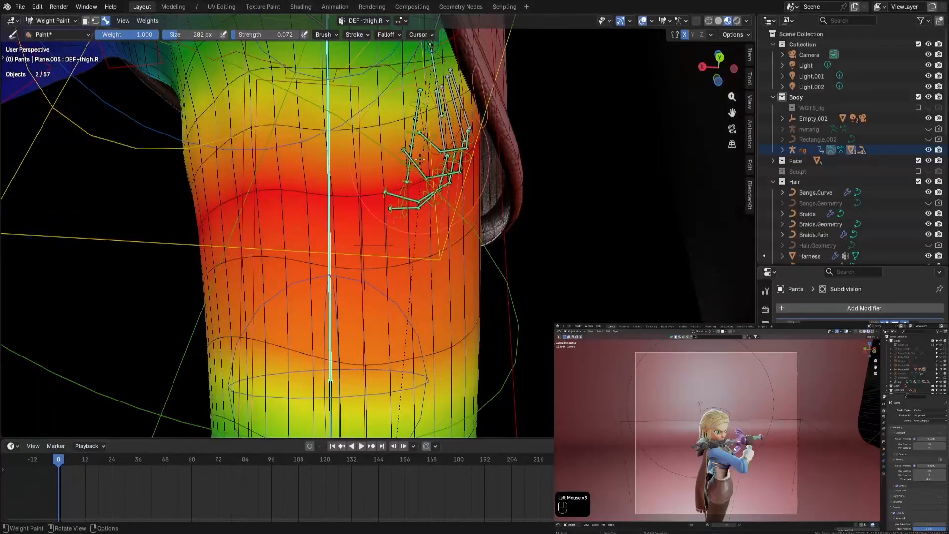
left_click(643, 22)
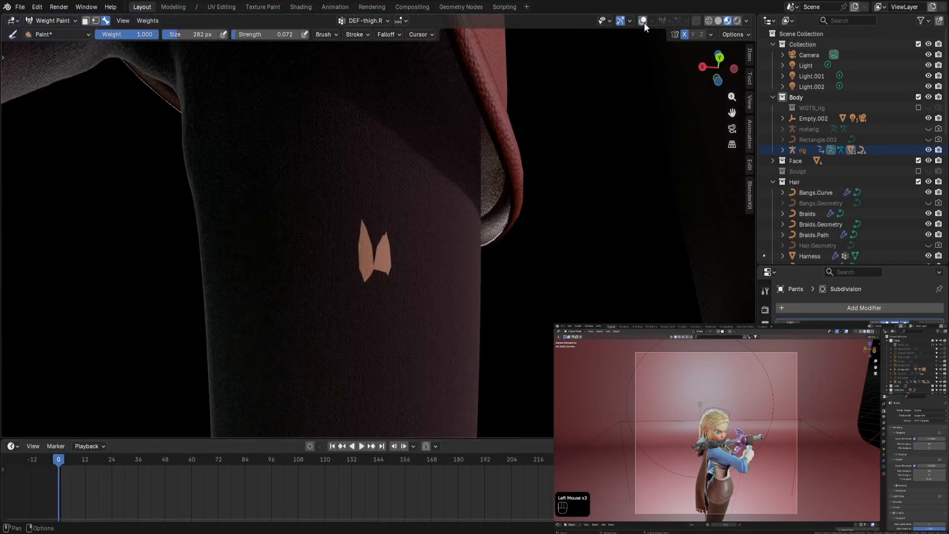
left_click(643, 21)
Try painting DEF-thigh.R weight over the thigh gap at brush strength 1.000, check it without overlays, and undo the strokes.
left_click_drag(383, 215, 353, 255)
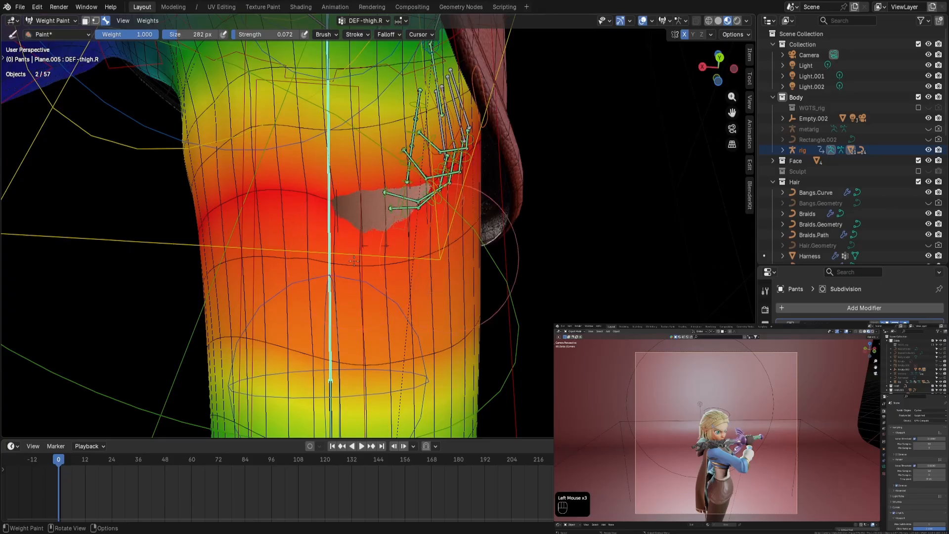
key("shift+f")
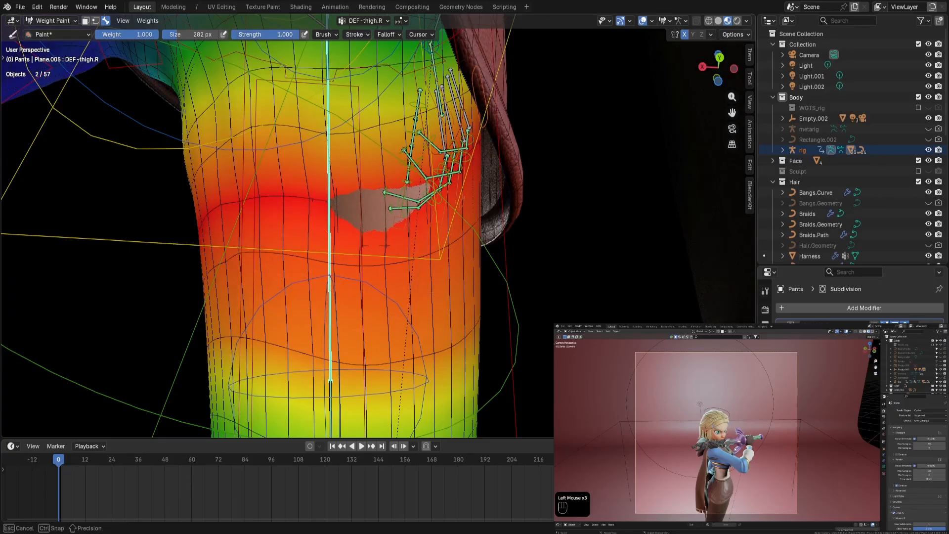
mouse_move(353, 237)
left_mouse_down()
mouse_move(317, 262)
mouse_move(237, 265)
mouse_move(225, 278)
mouse_move(232, 321)
mouse_move(502, 339)
mouse_move(183, 332)
mouse_move(337, 266)
mouse_move(388, 190)
mouse_move(425, 178)
mouse_move(203, 160)
mouse_move(464, 157)
mouse_move(261, 224)
mouse_move(437, 264)
left_mouse_up()
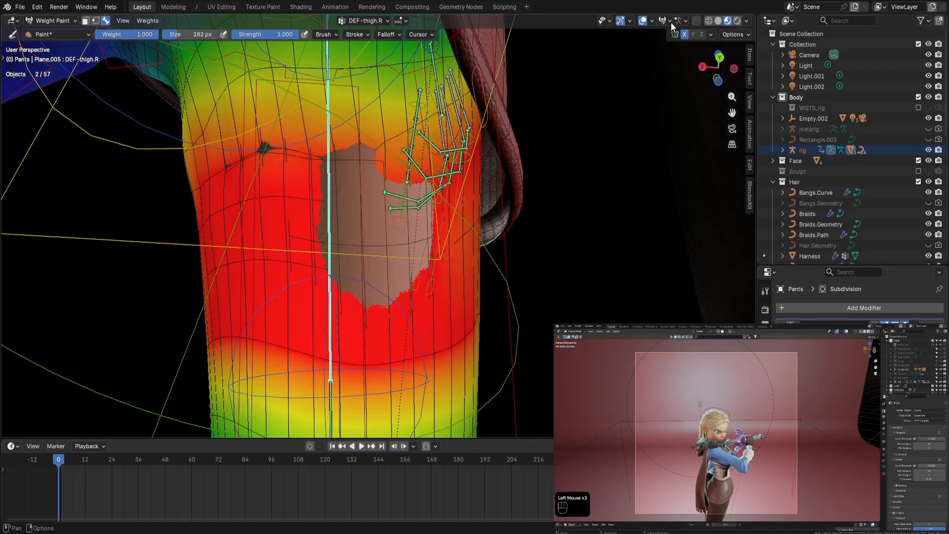
left_click(642, 21)
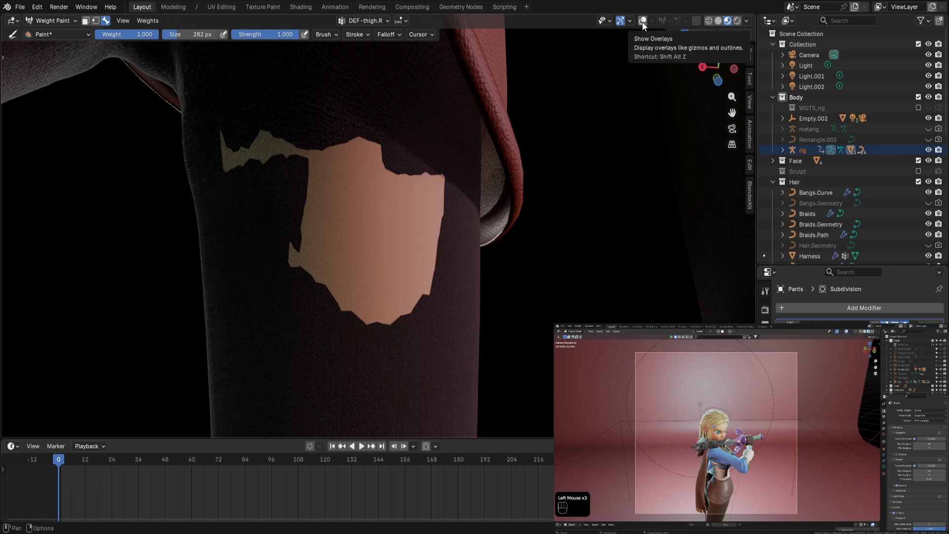
left_click(642, 21)
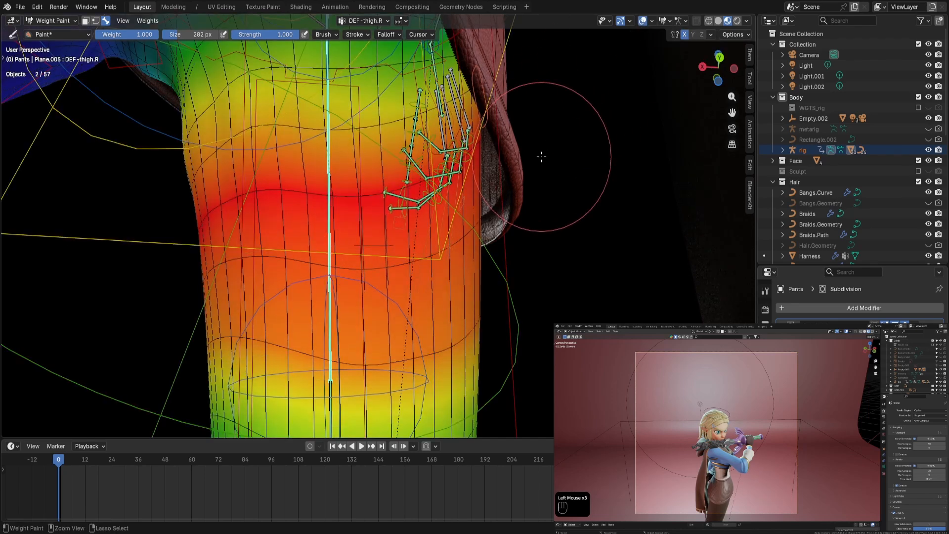
key("ctrl+z")
Try painting weight for the DEF-thigh.R.001 bone over the back of the right thigh, and undo the stroke.
scroll(332, 265, "down", 3)
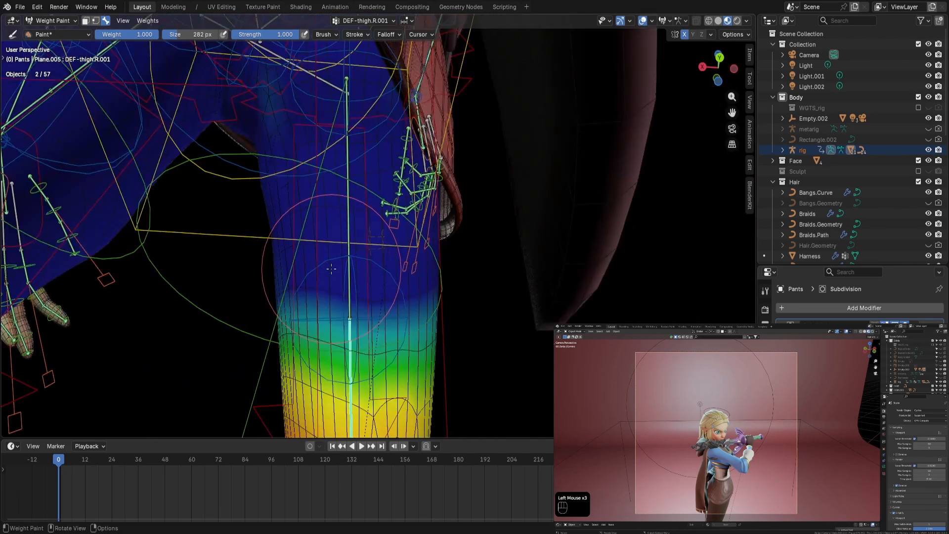
scroll(344, 260, "up", 4)
mouse_move(380, 228)
left_mouse_down()
mouse_move(291, 229)
mouse_move(229, 170)
mouse_move(370, 242)
left_mouse_up()
key("ctrl+z")
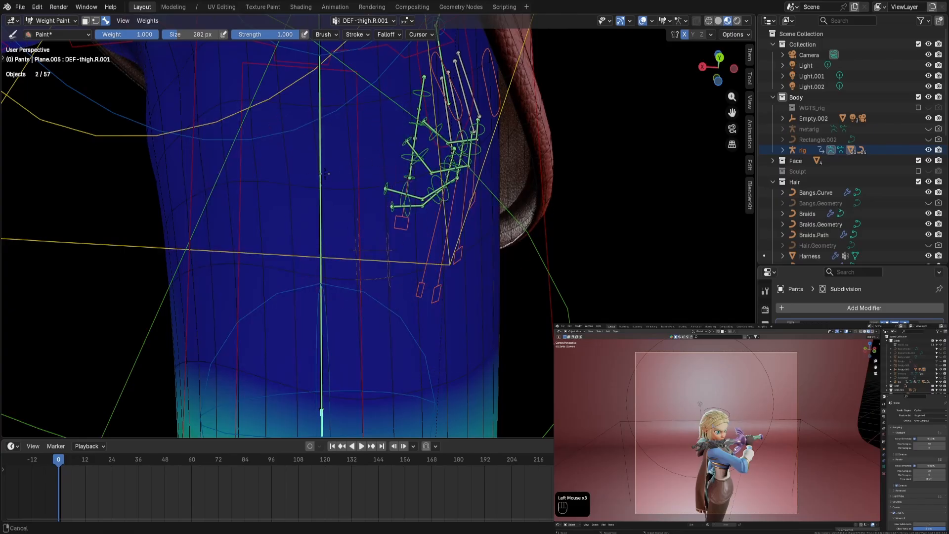
Examine the DEF-pelvis.R and torso weights on the pants around the hips and crotch.
middle_click_drag(324, 173, 346, 275)
mouse_move(334, 184)
middle_mouse_down()
mouse_move(330, 108)
mouse_move(311, 100)
middle_mouse_up()
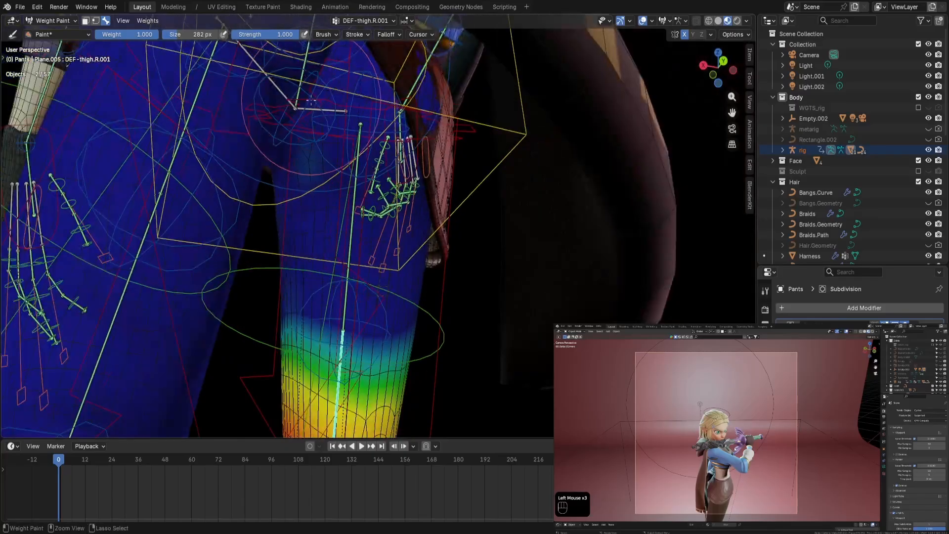
left_click(317, 112, "ctrl")
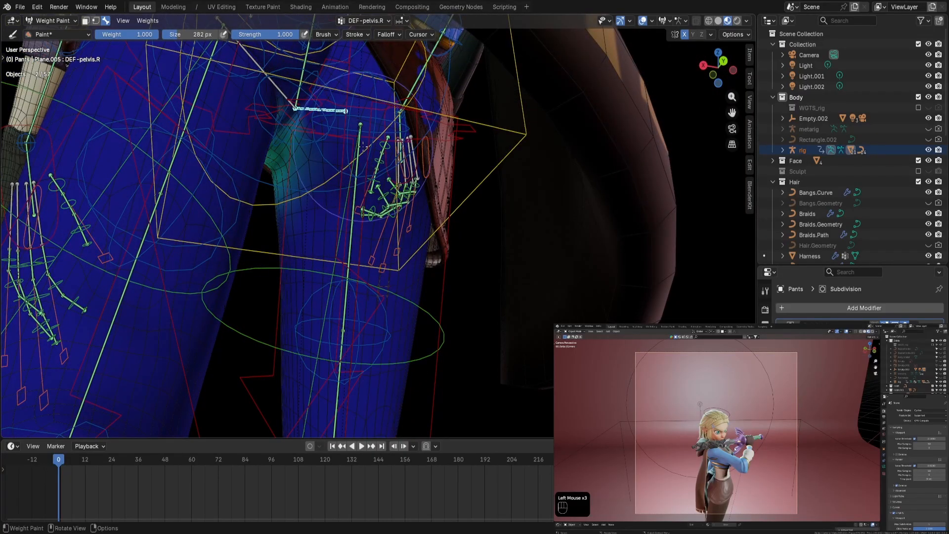
middle_click_drag(363, 146, 563, 158)
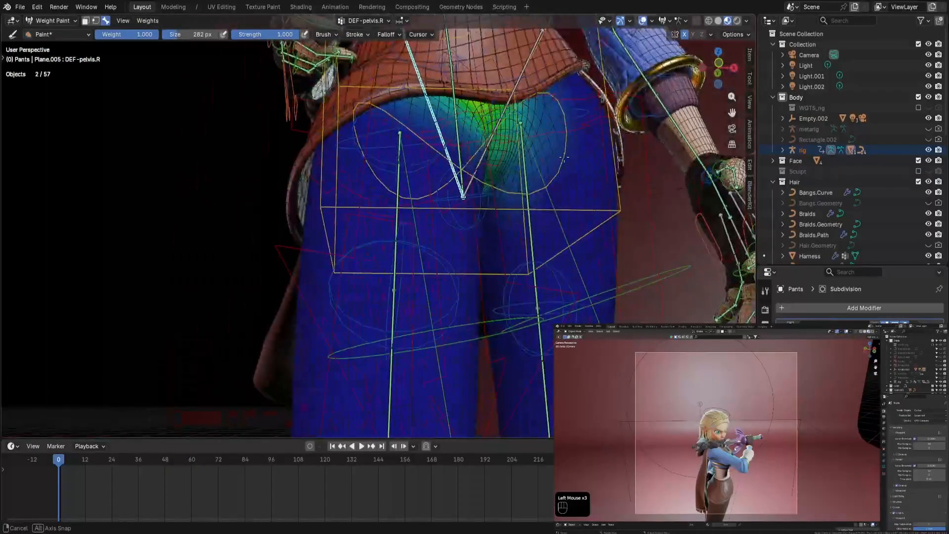
middle_click_drag(512, 131, 352, 210, "shift")
scroll(465, 205, "down", 3)
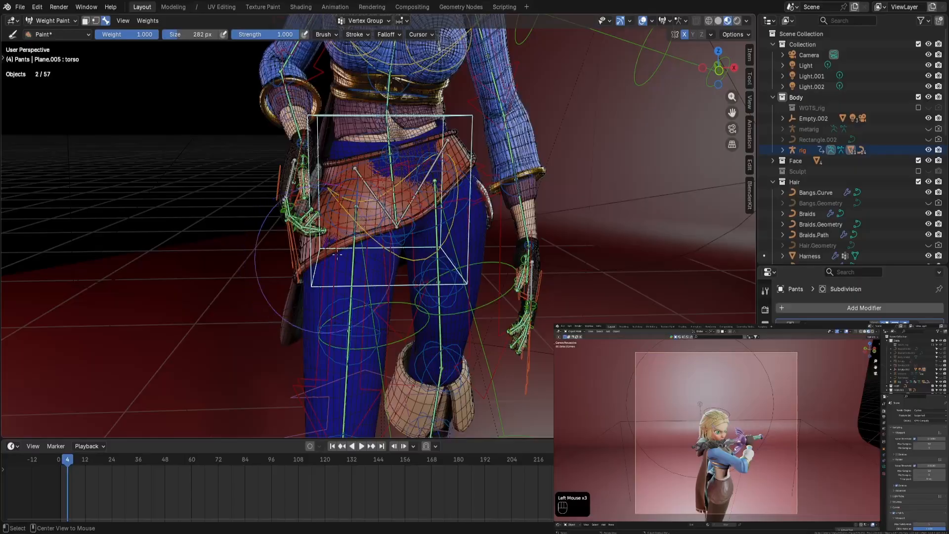
mouse_move(349, 250)
middle_mouse_down()
mouse_move(201, 164)
mouse_move(84, 119)
mouse_move(755, 200)
mouse_move(637, 141)
mouse_move(257, 191)
mouse_move(254, 144)
mouse_move(272, 200)
middle_mouse_up()
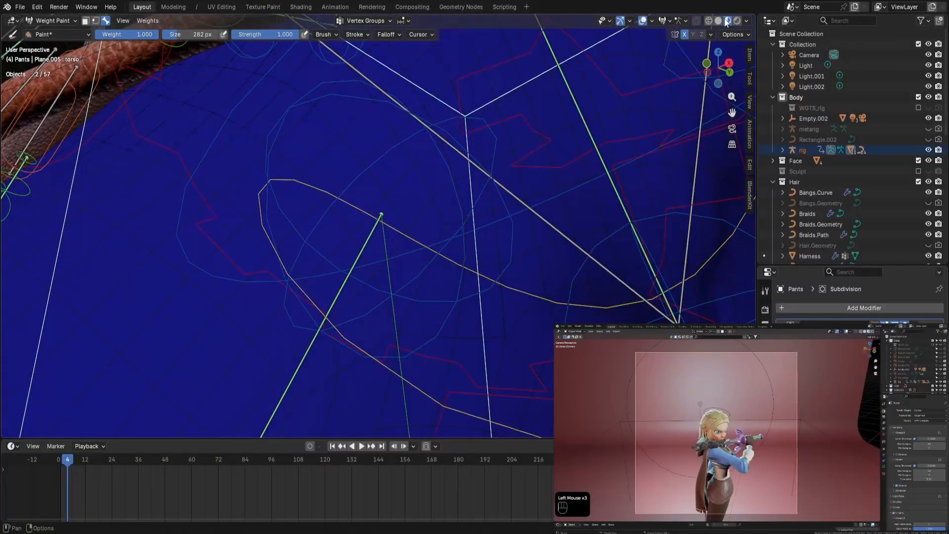
Examine the pants and thigh gap from below and behind in Solid and Material Preview shading with the overlays hidden.
left_click(718, 20)
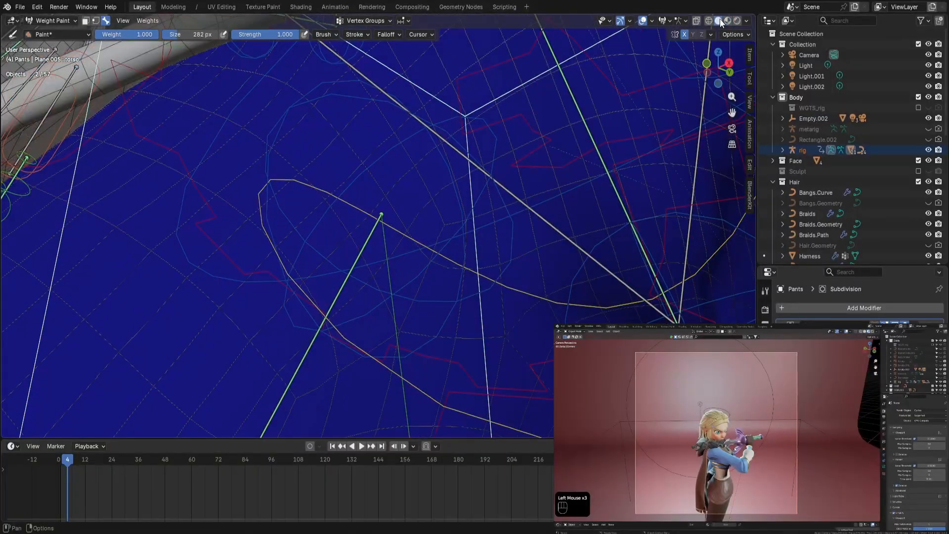
middle_click_drag(558, 134, 539, 157)
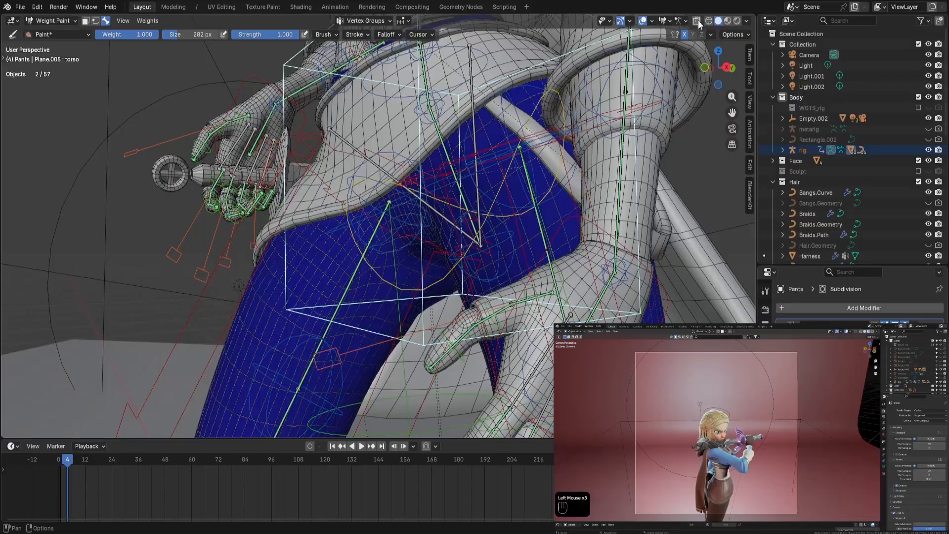
left_click(643, 21)
scroll(379, 208, "up", 1)
mouse_move(378, 209)
middle_mouse_down()
mouse_move(677, 150)
mouse_move(747, 39)
middle_mouse_up()
left_click(725, 20)
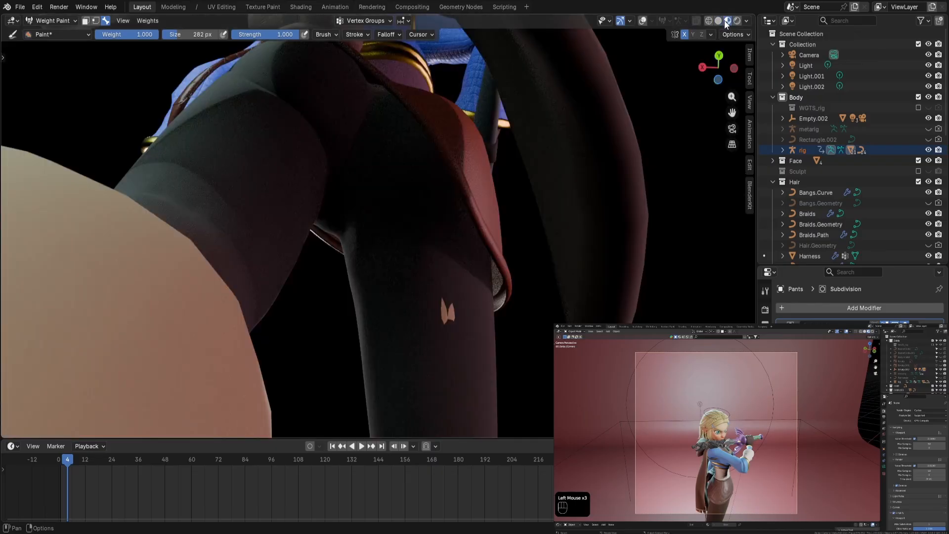
left_click(712, 20)
left_click(727, 21)
mouse_move(403, 176)
middle_mouse_down()
mouse_move(434, 210)
mouse_move(290, 192)
middle_mouse_up()
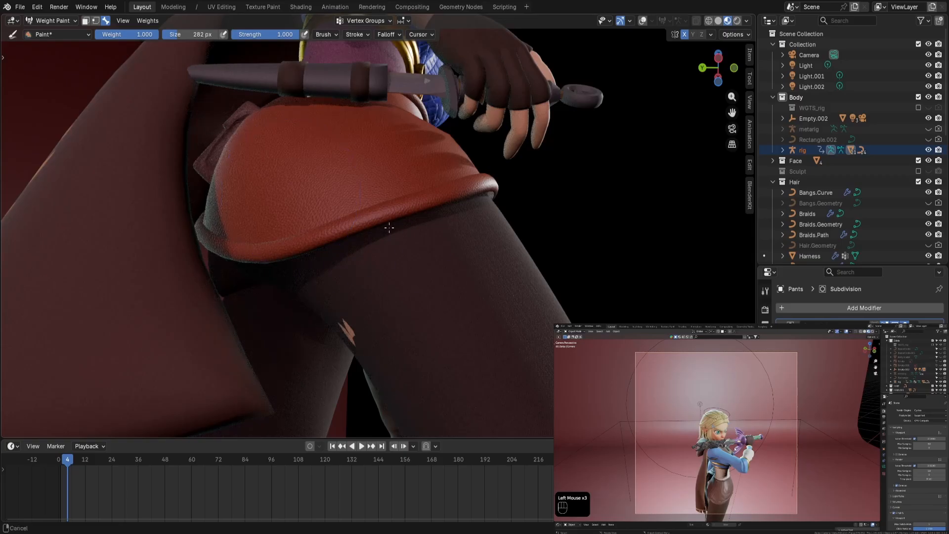
middle_click_drag(389, 228, 365, 110)
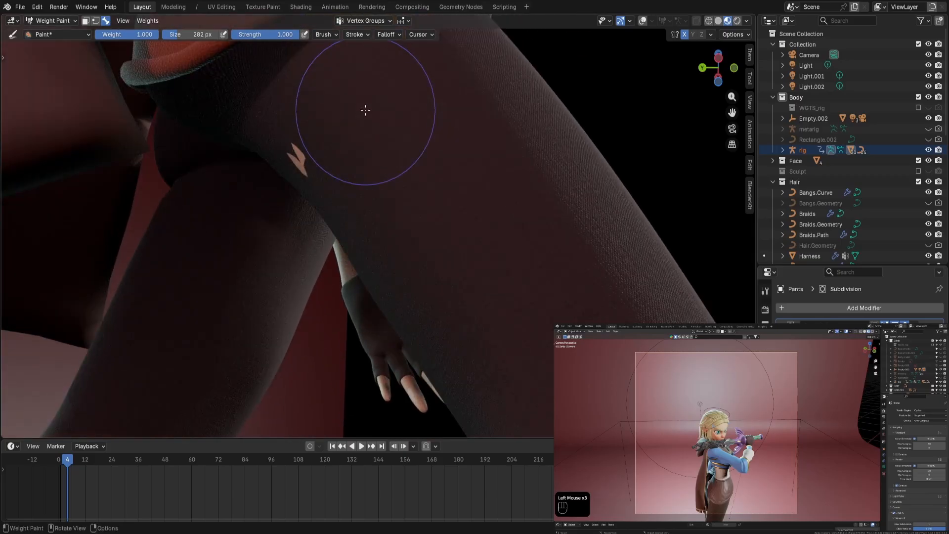
Show the overlays and make DEF-thigh.R the active weight group of the pants again.
left_click(643, 21)
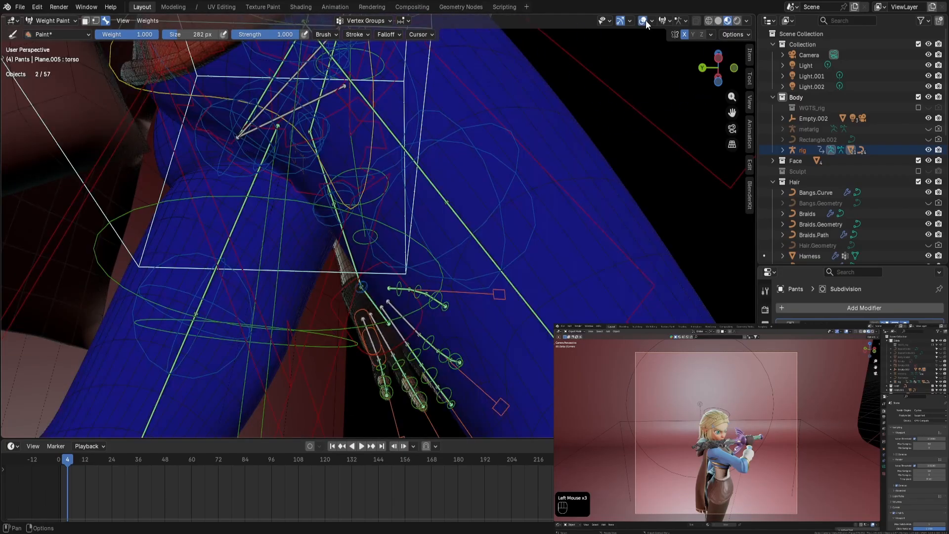
middle_click_drag(376, 163, 389, 155)
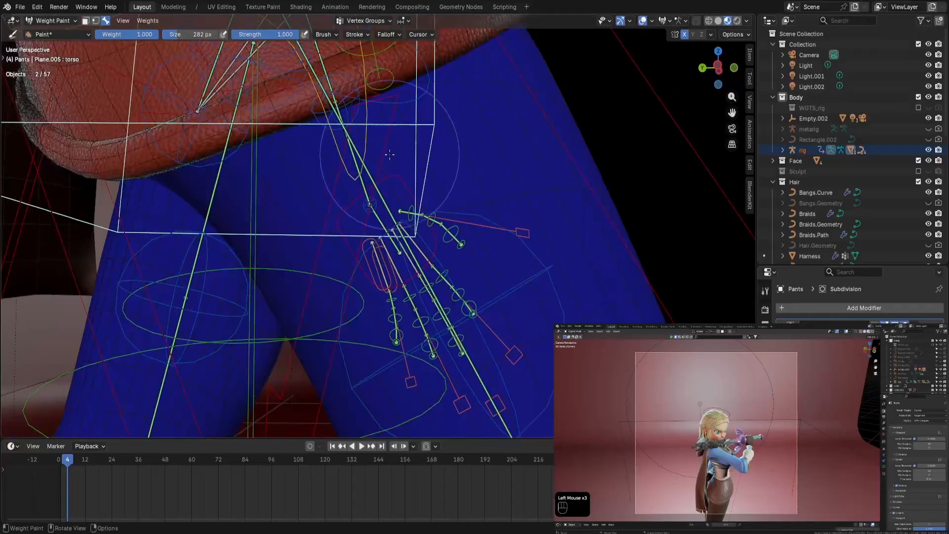
scroll(389, 155, "up", 1)
left_click(372, 181, "alt")
left_click(379, 185, "alt")
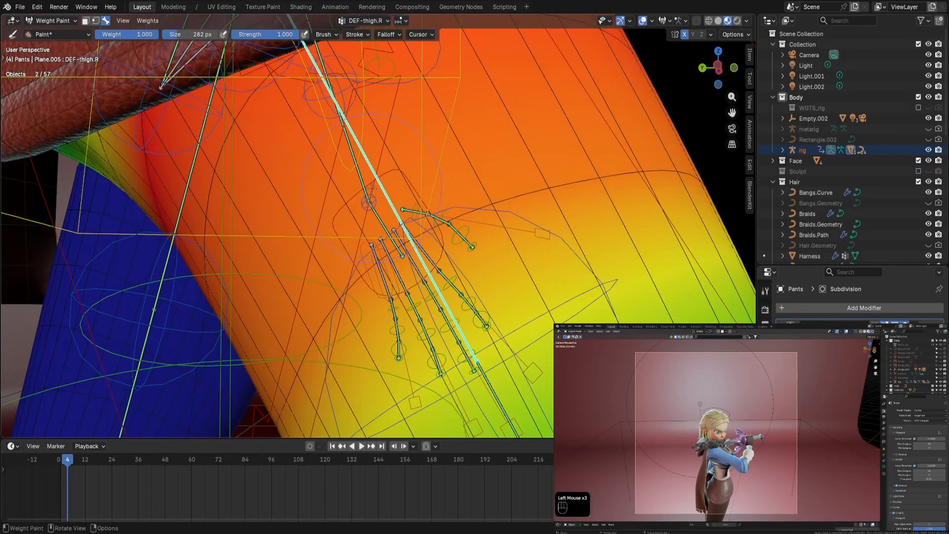
middle_click_drag(371, 187, 325, 230)
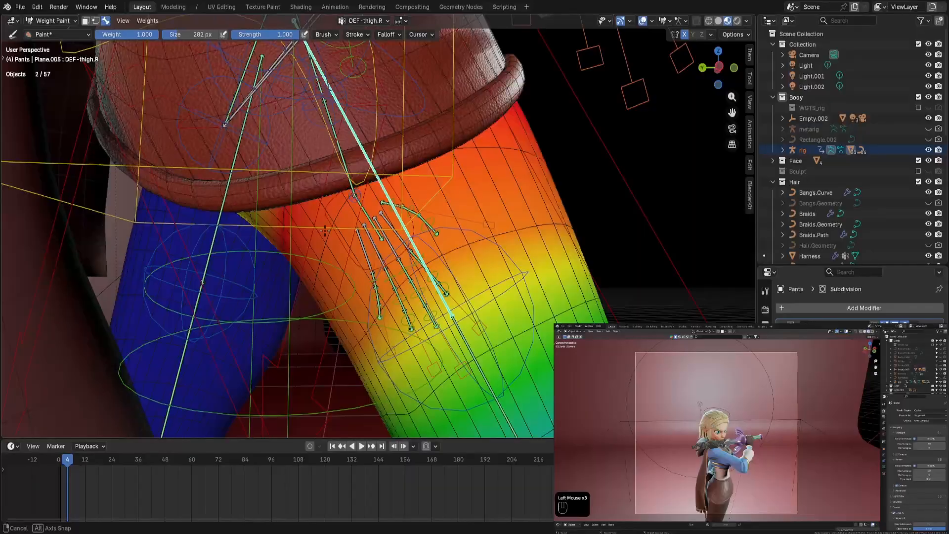
scroll(325, 230, "down", 5)
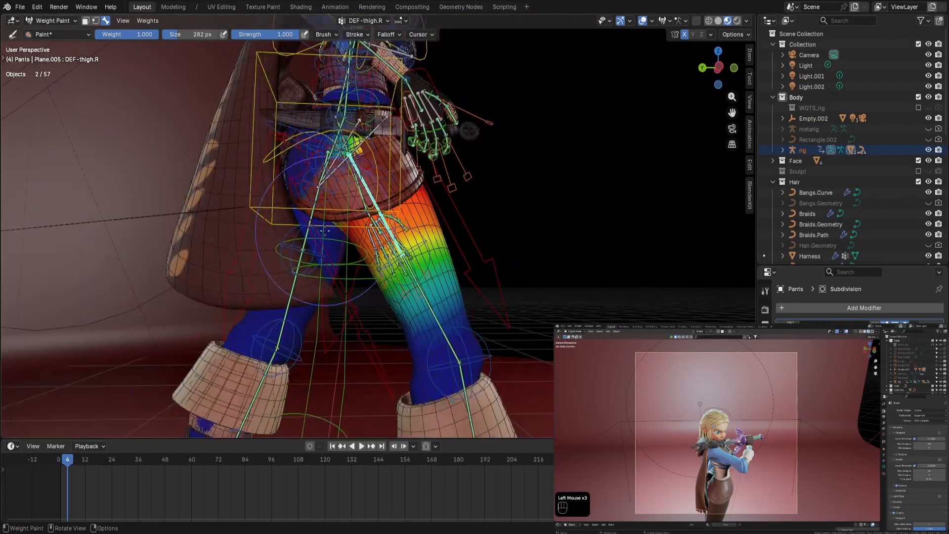
Isolate the pants and rig in local view with the DEF-thigh.R weights displayed.
middle_click_drag(352, 275, 352, 309)
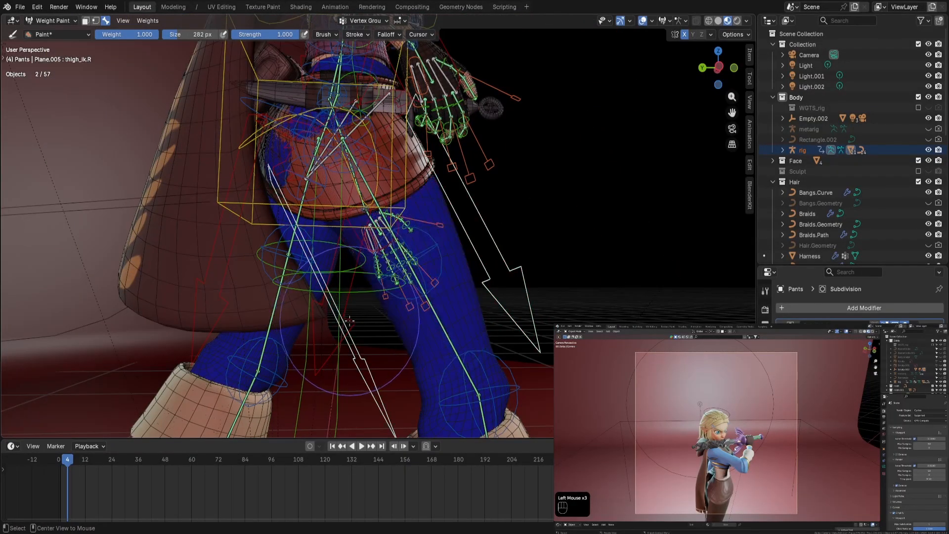
scroll(349, 321, "up", 4)
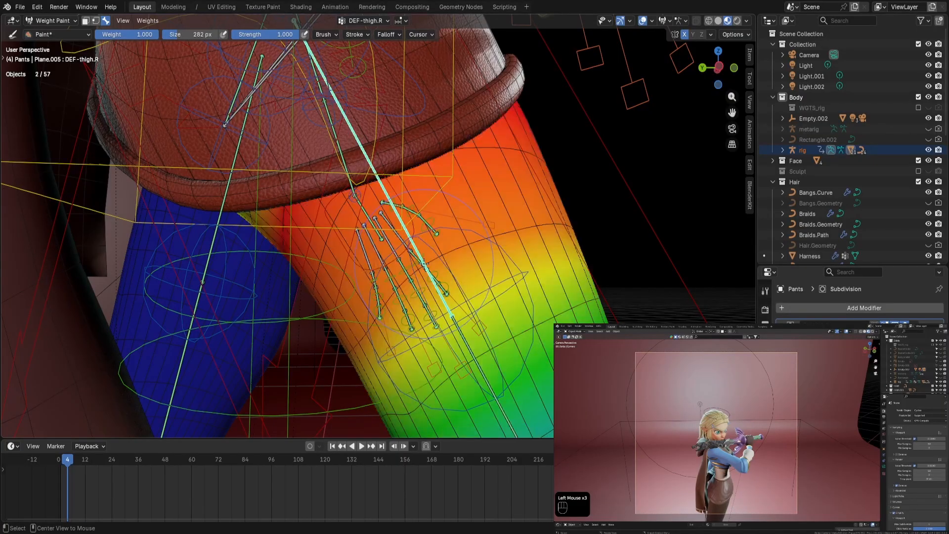
mouse_move(423, 263)
middle_mouse_down()
mouse_move(196, 258)
mouse_move(225, 289)
mouse_move(180, 282)
mouse_move(276, 215)
mouse_move(335, 214)
mouse_move(329, 156)
mouse_move(339, 102)
middle_mouse_up()
key("KP_Divide")
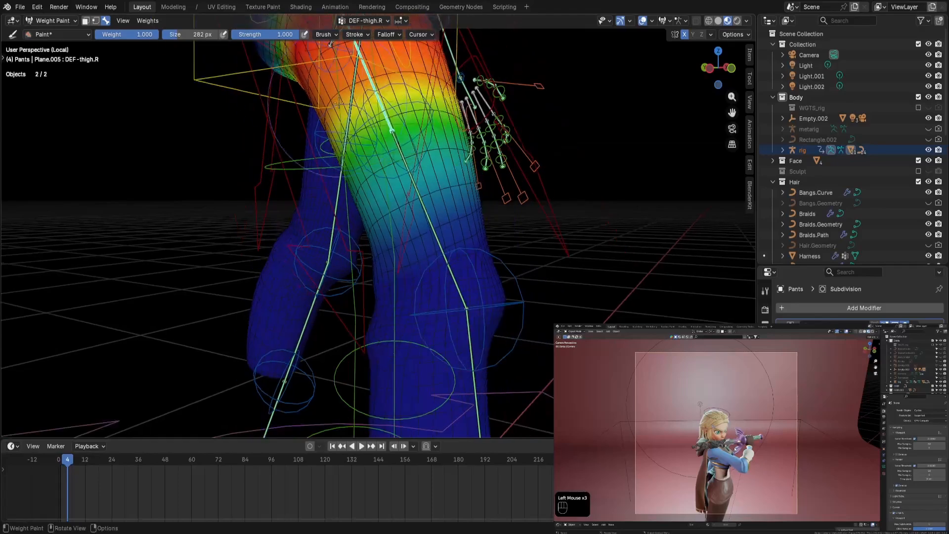
Exit local view and Weight Paint mode, add Retopo.Body to the selected pants and rig, and isolate all three.
key("KP_Divide")
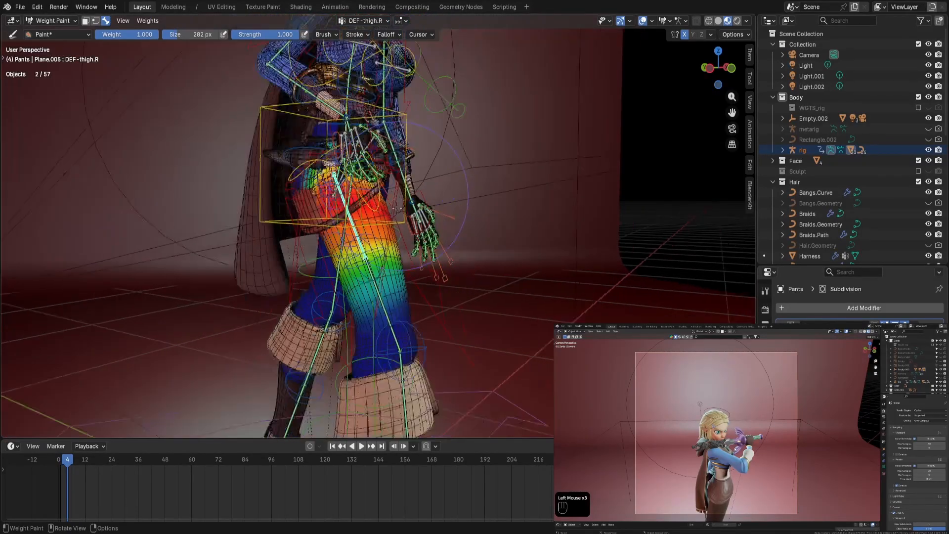
key("ctrl+Tab")
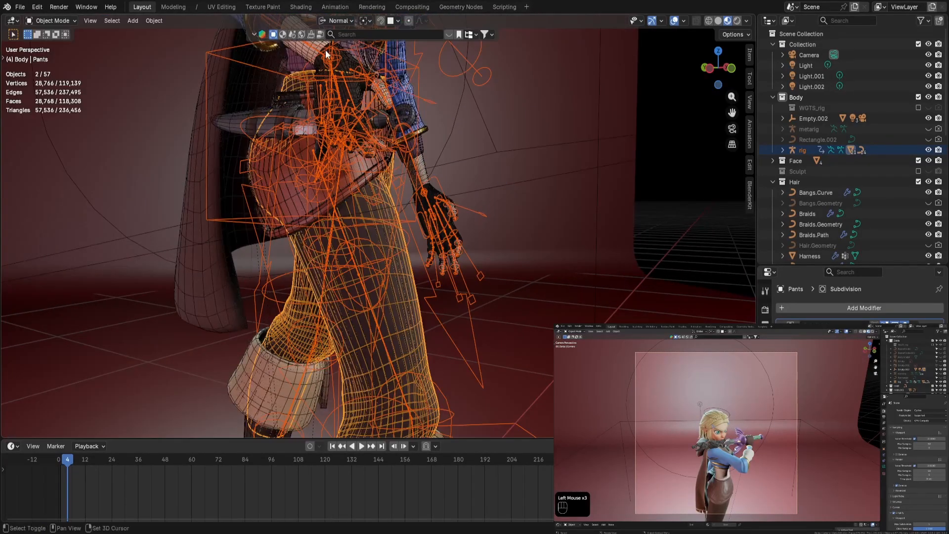
left_click(305, 52, "shift")
key("KP_Divide")
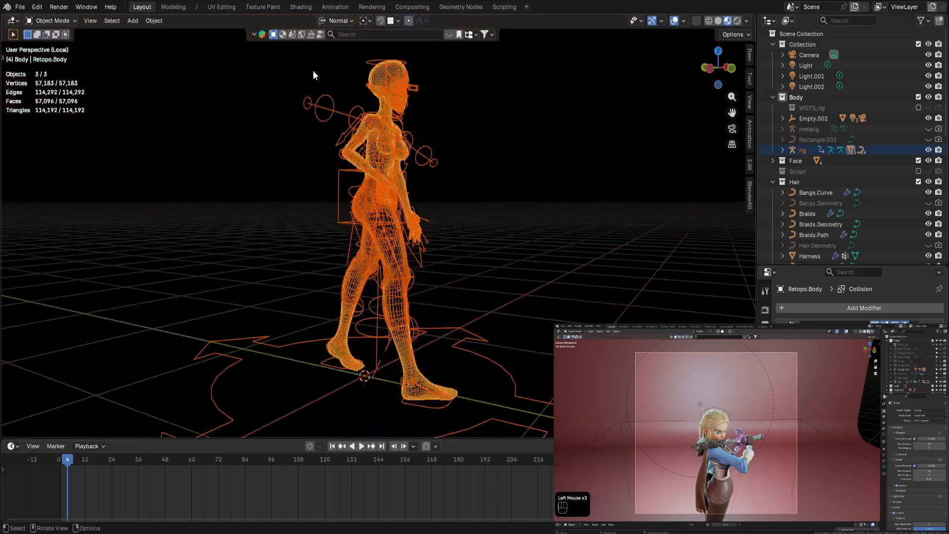
Display the isolated lower body in Solid viewport shading.
scroll(438, 131, "up", 8)
scroll(439, 146, "down", 1)
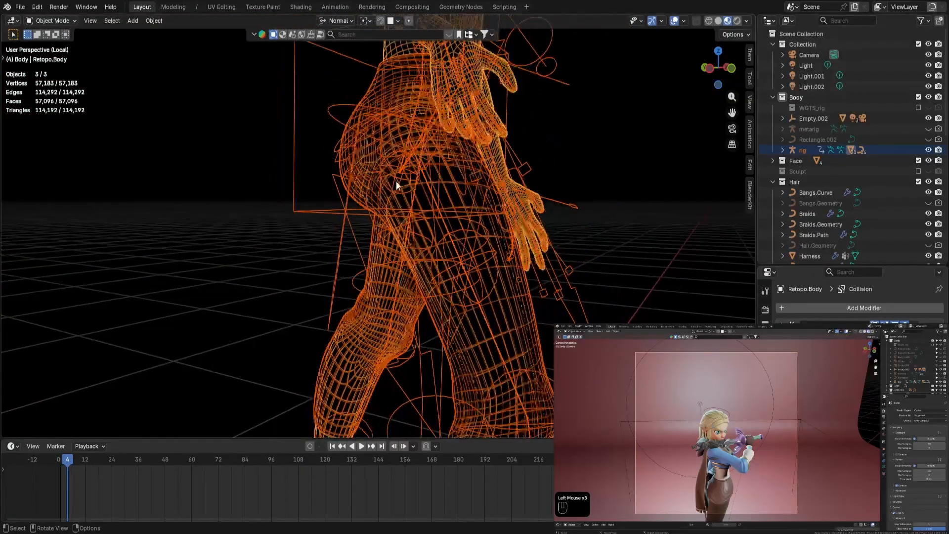
middle_click_drag(396, 181, 422, 188)
scroll(422, 187, "down", 3)
left_click(717, 21)
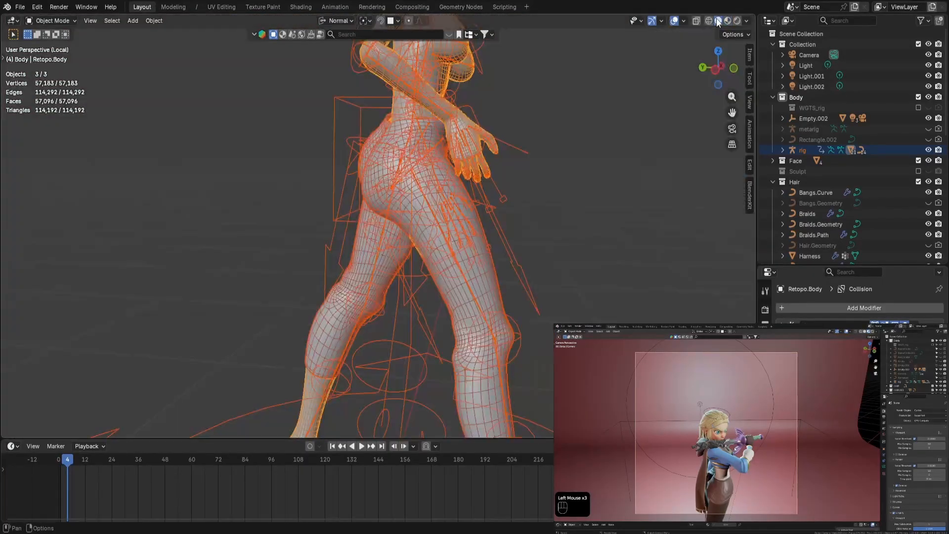
Select the rig with Retopo.Body as the active object, leaving out the pants, and enter Weight Paint mode.
mouse_move(596, 142)
middle_mouse_down("shift")
mouse_move(558, 112)
mouse_move(495, 148)
mouse_move(548, 143)
mouse_move(531, 144)
mouse_move(540, 152)
mouse_move(483, 119)
middle_mouse_up("shift")
scroll(558, 113, "down", 1)
scroll(558, 113, "up", 4)
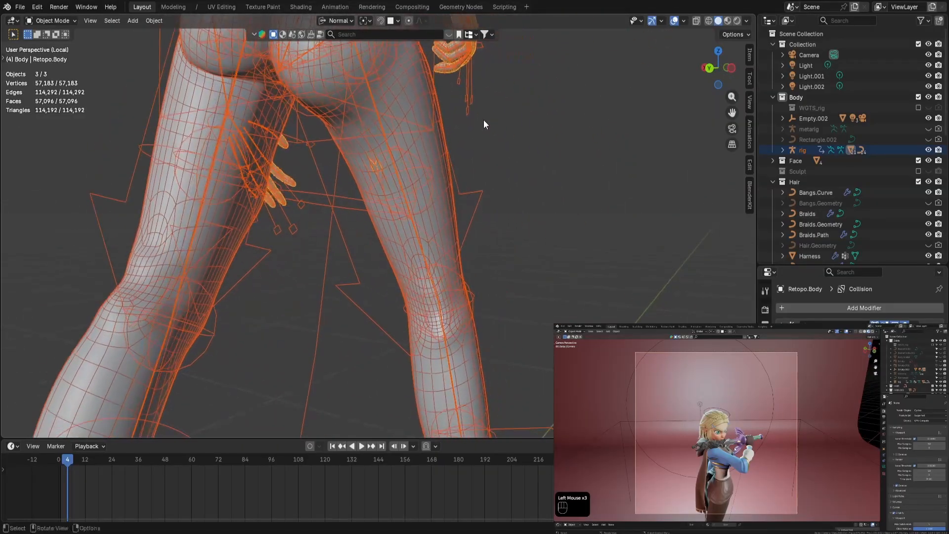
scroll(484, 119, "up", 3)
scroll(420, 135, "up", 3)
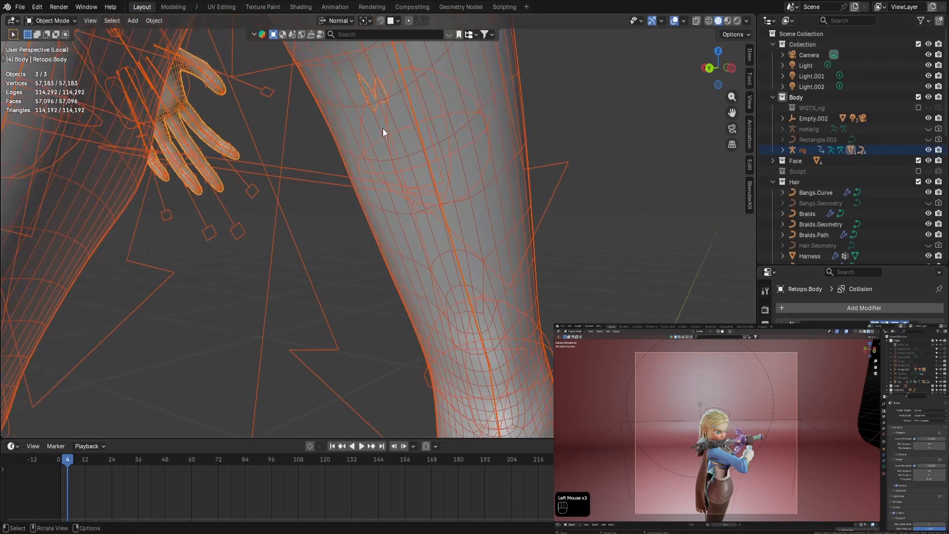
left_click(377, 94)
middle_click_drag(454, 123, 350, 143, "shift")
left_click(510, 176, "shift")
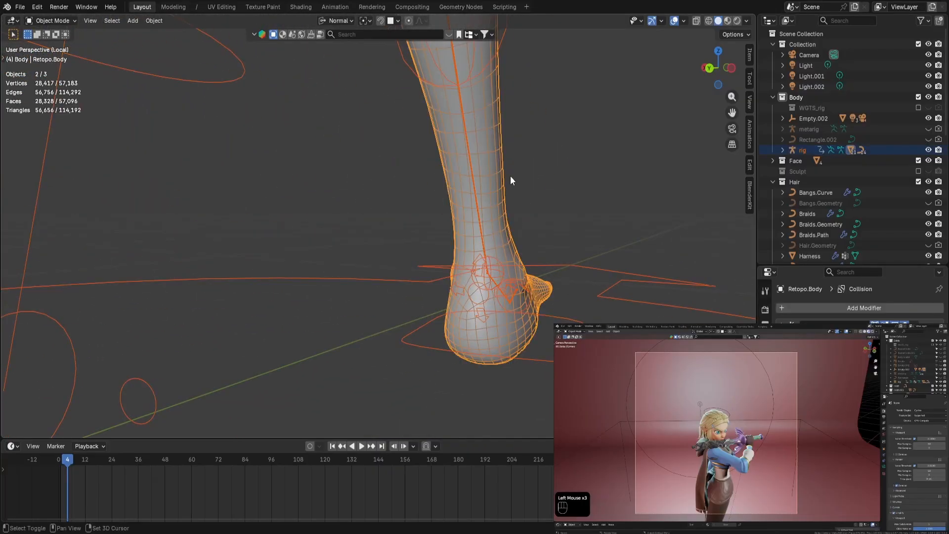
key("ctrl+Tab")
left_click(486, 217)
Select the DEF-thigh.R bone so its weights are active on Retopo.Body.
mouse_move(486, 217)
middle_mouse_down("shift")
mouse_move(505, 332)
mouse_move(538, 52)
mouse_move(567, 197)
middle_mouse_up("shift")
scroll(455, 166, "down", 1)
scroll(455, 166, "down", 3)
scroll(455, 166, "up", 2)
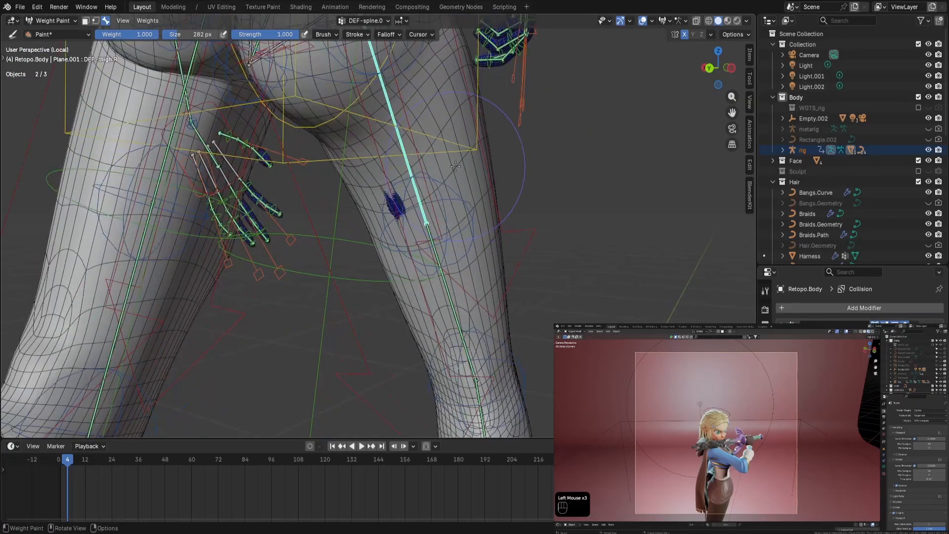
left_click(445, 282)
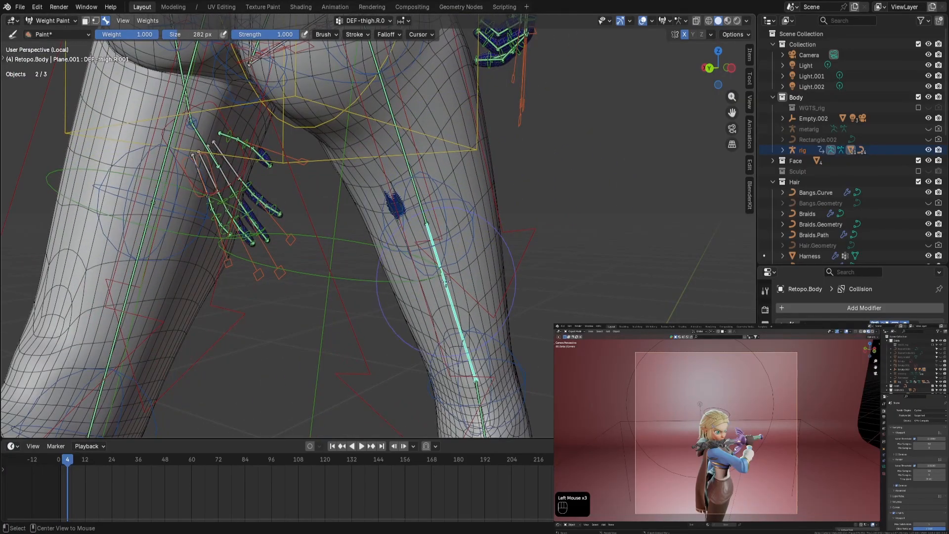
left_click(406, 168)
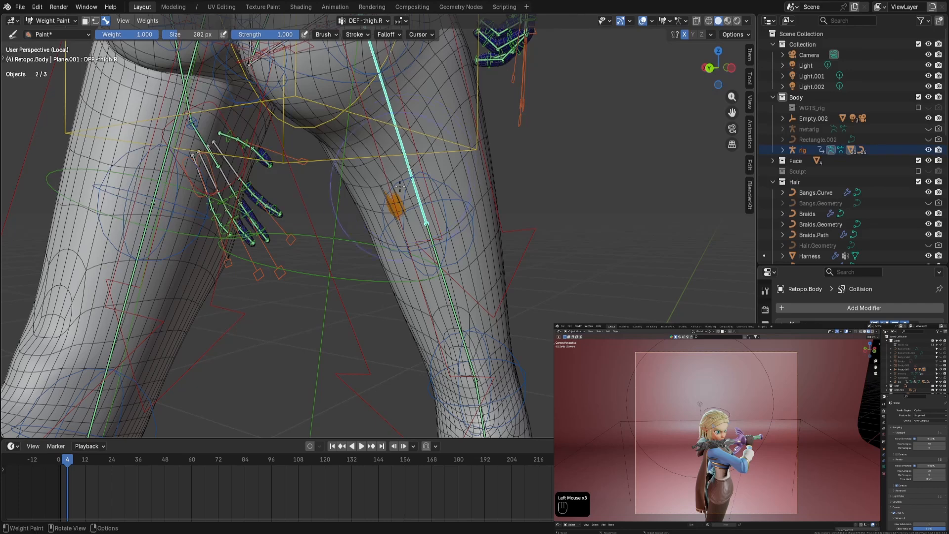
scroll(399, 186, "up", 4)
left_click_drag(426, 169, 418, 175, "ctrl")
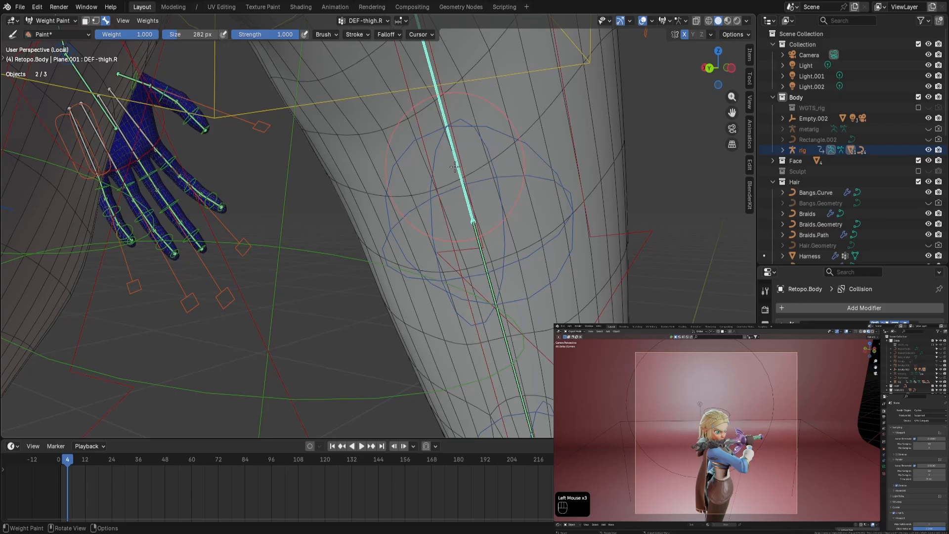
scroll(454, 167, "down", 2)
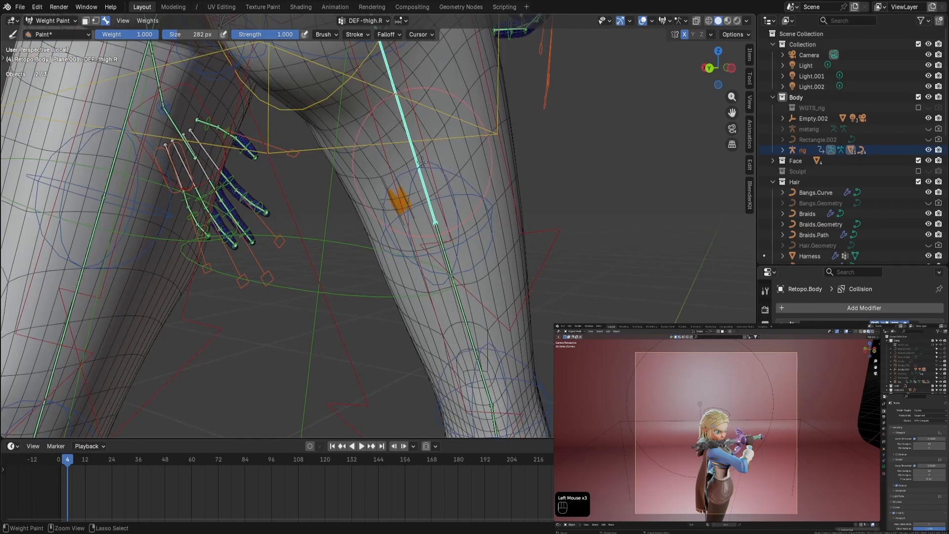
Return to Object Mode and isolate only Retopo.Body and the rig in local view, without the pants.
key("ctrl+Tab")
left_click(427, 200)
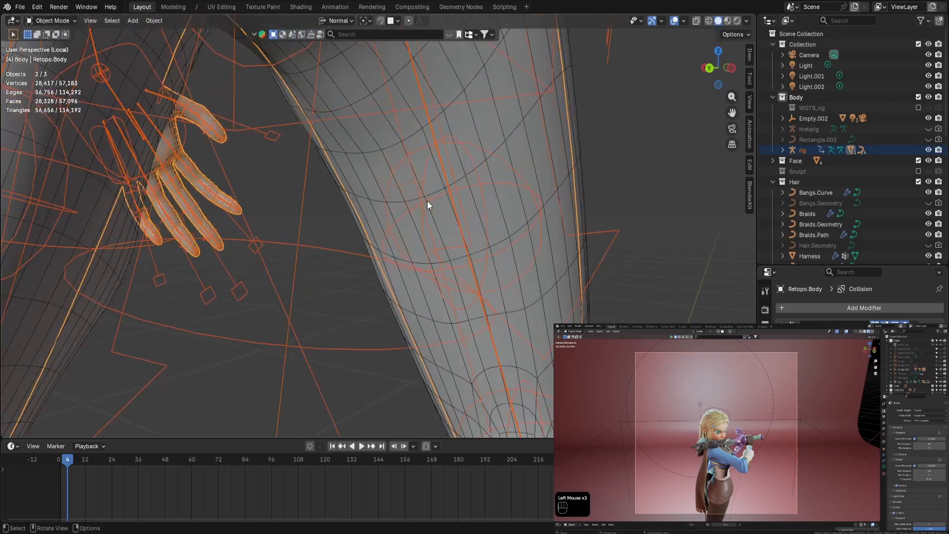
scroll(442, 224, "down", 5)
left_click(439, 412)
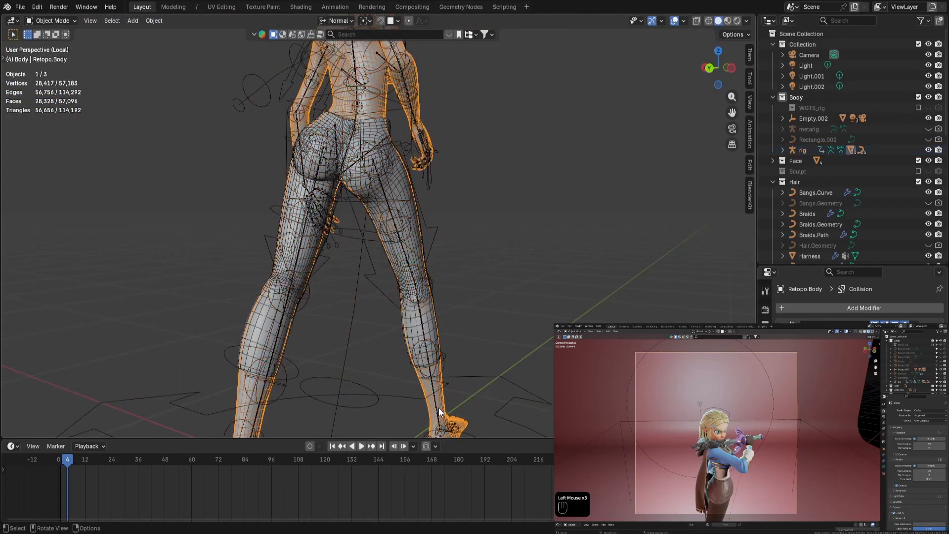
left_click(435, 408)
left_click(439, 407, "shift")
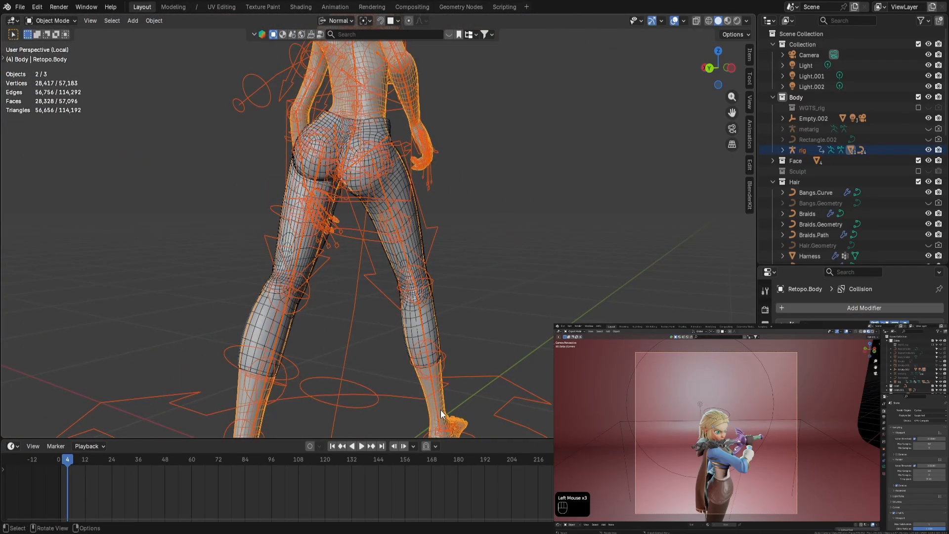
key("slash")
key("slash")
scroll(421, 328, "up", 10)
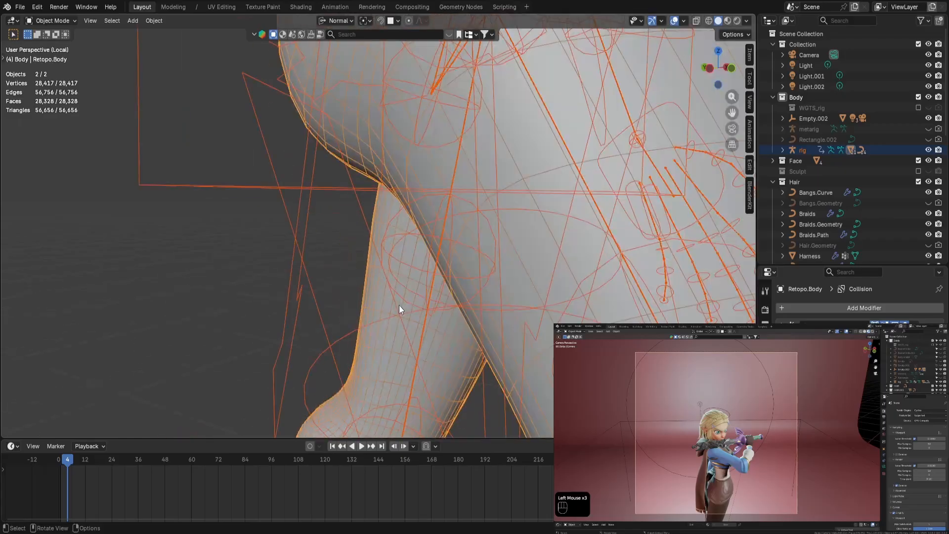
Put Retopo.Body back into Weight Paint mode with the right thigh's weights in view.
middle_click_drag(399, 304, 303, 182)
scroll(316, 186, "down", 3)
key("ctrl+Tab")
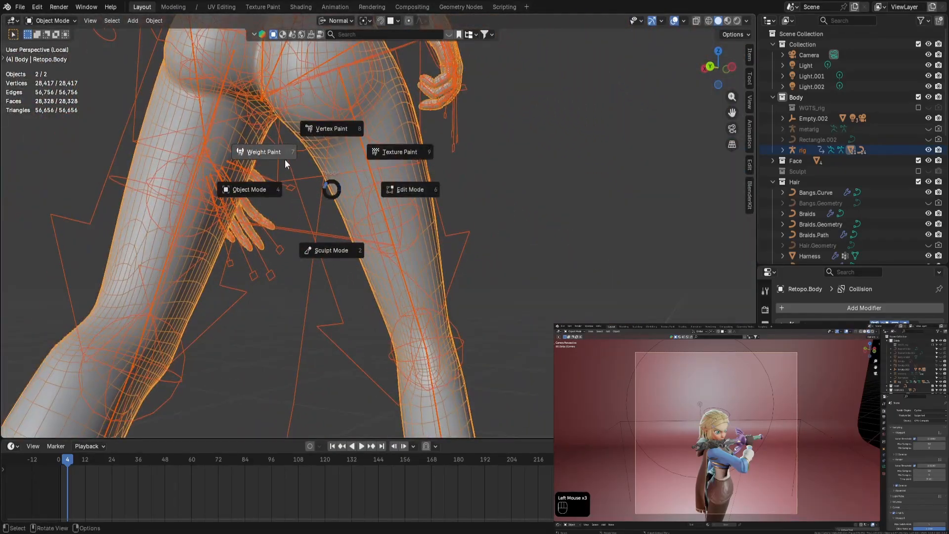
left_click(285, 159)
scroll(385, 230, "up", 4)
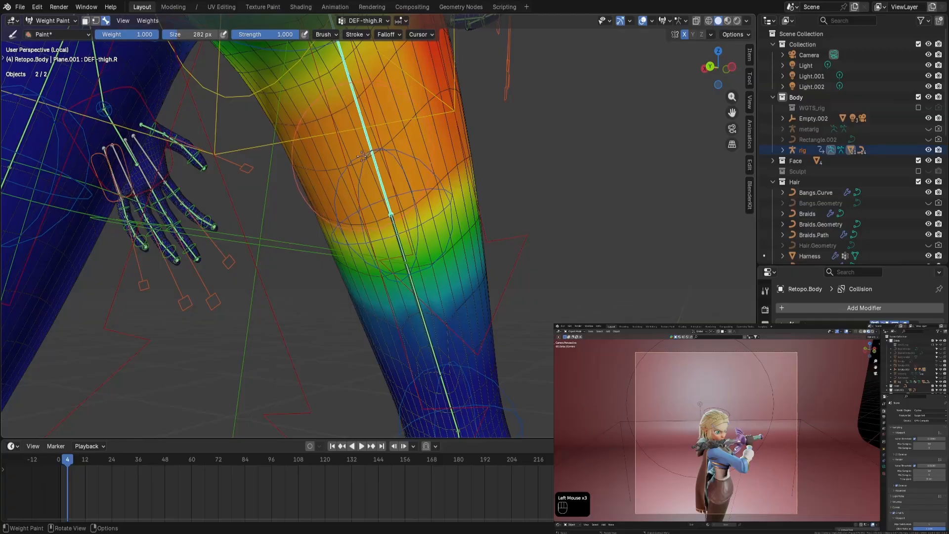
Paint more DEF-thigh.R weight across the back of the right thigh at weight 1.000 and blur the strokes smooth.
left_click_drag(361, 156, 377, 152)
middle_click_drag(362, 156, 286, 240)
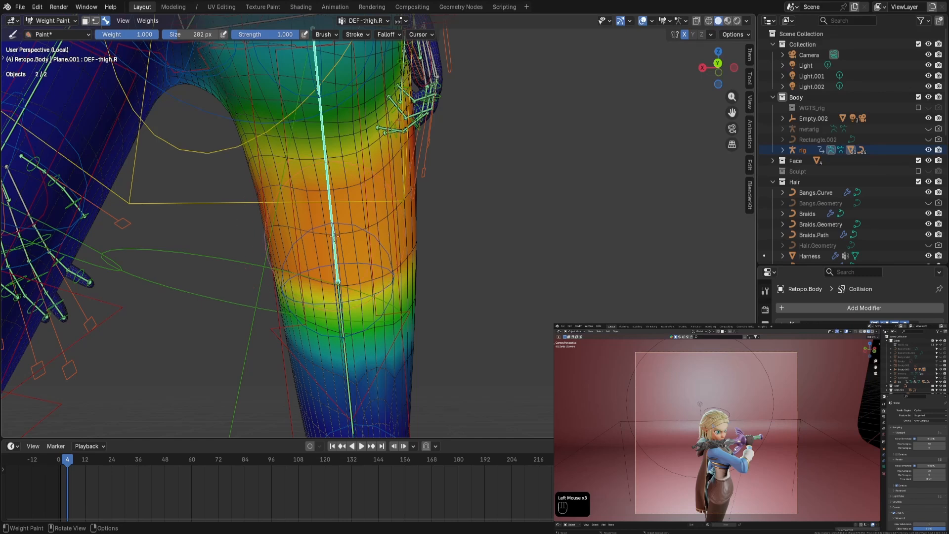
left_click_drag(333, 235, 341, 234)
key("ctrl+z")
left_click(367, 224)
left_click(320, 232)
left_click(341, 230, "shift")
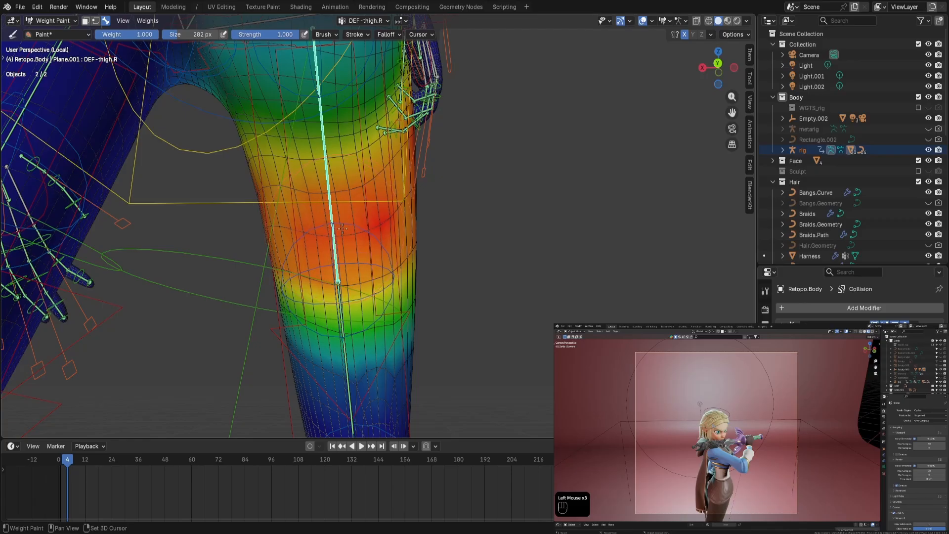
left_click(281, 228)
left_click(279, 231, "shift")
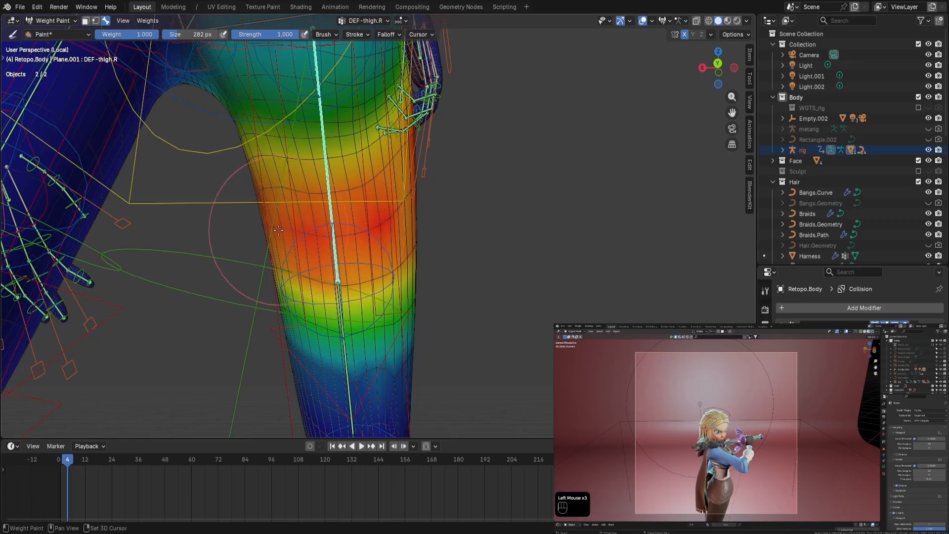
middle_click_drag(273, 230, 384, 221)
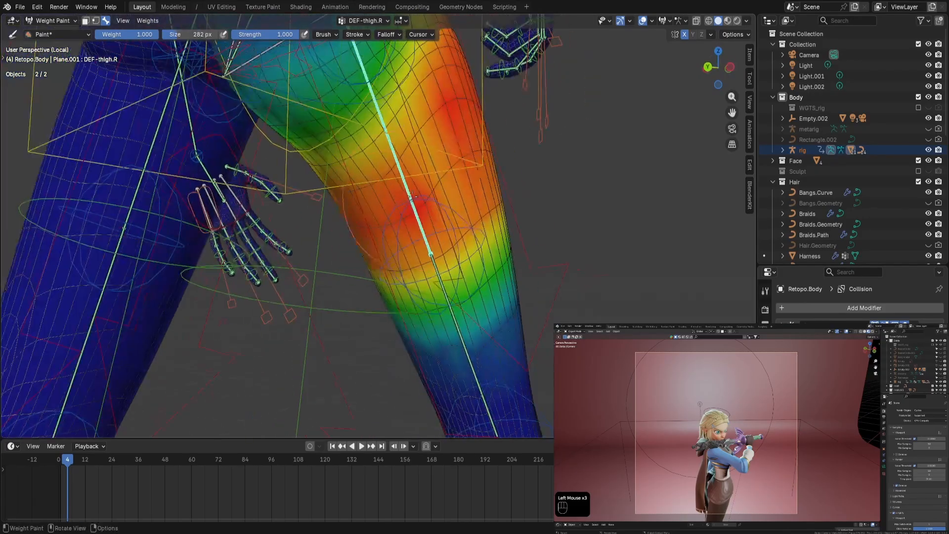
left_click_drag(385, 221, 376, 227, "shift")
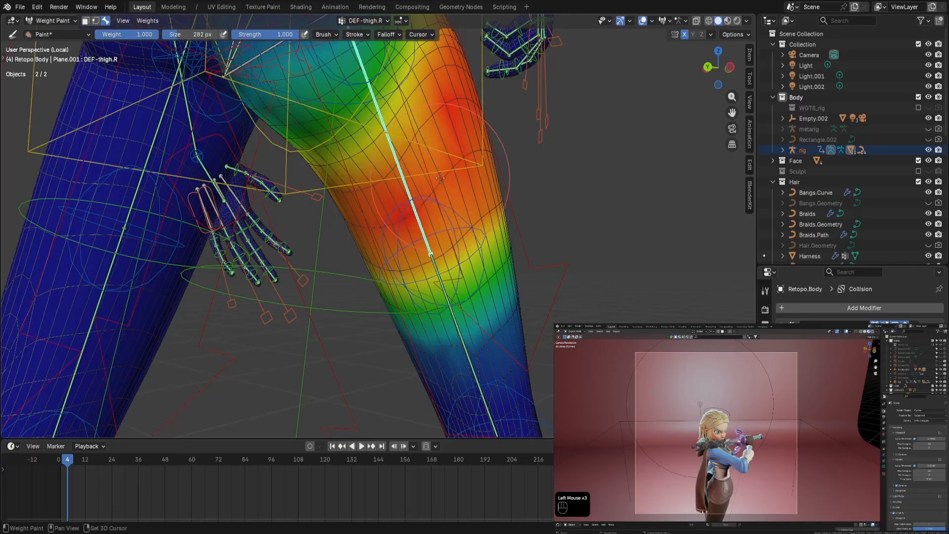
Add DEF-thigh.R weight to the front of the right thigh and blur it into the surrounding weights.
middle_click_drag(439, 178, 379, 200)
scroll(420, 202, "down", 5)
middle_click_drag(437, 203, 378, 209)
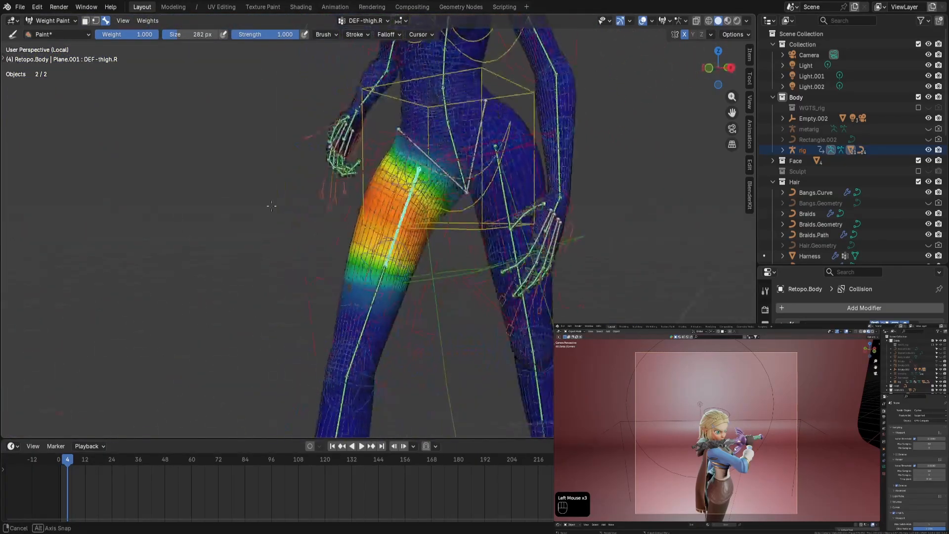
scroll(425, 210, "up", 6)
mouse_move(464, 211)
middle_mouse_down()
mouse_move(423, 223)
mouse_move(390, 217)
middle_mouse_up()
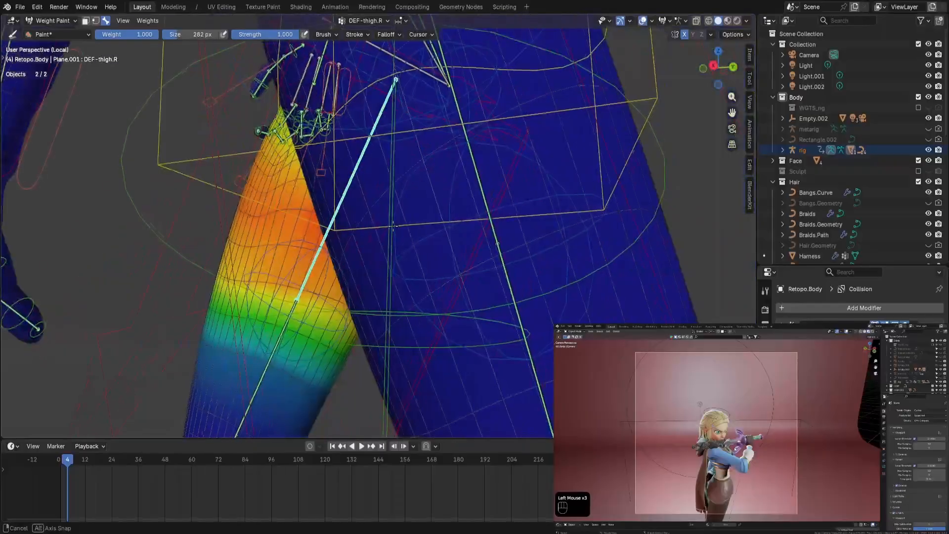
scroll(341, 207, "up", 5)
left_click(200, 178)
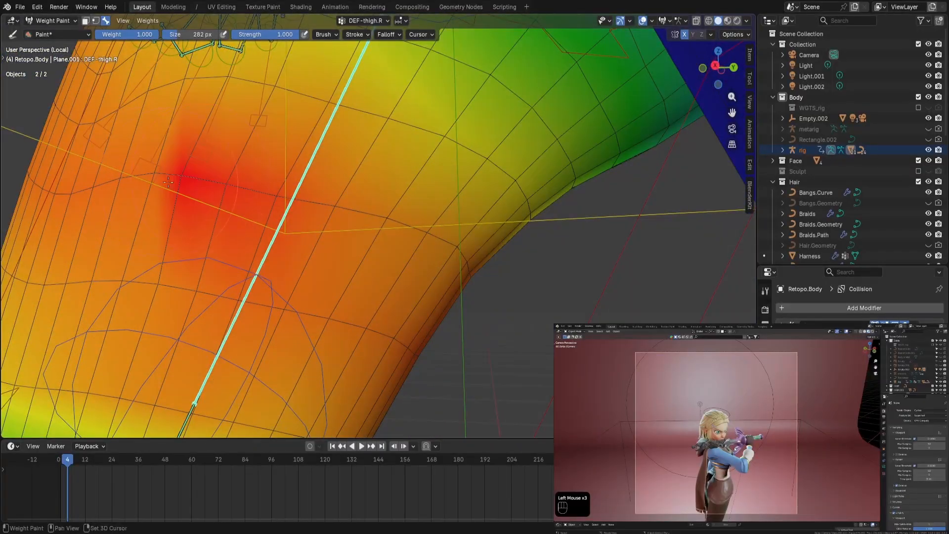
left_click_drag(168, 183, 287, 203, "shift")
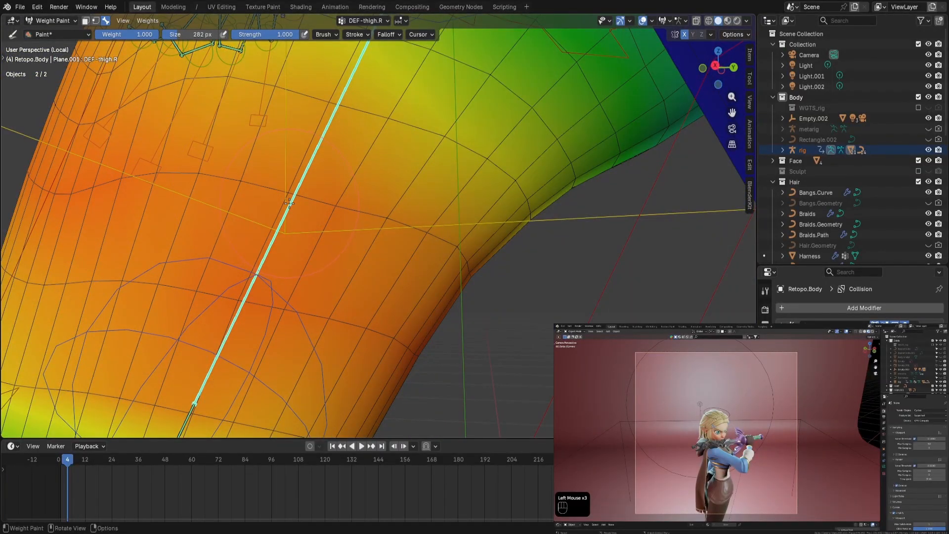
Enlarge the brush to 378 px, dab weight on the outer front of the right thigh, and undo that dab.
key("f")
left_click(312, 205)
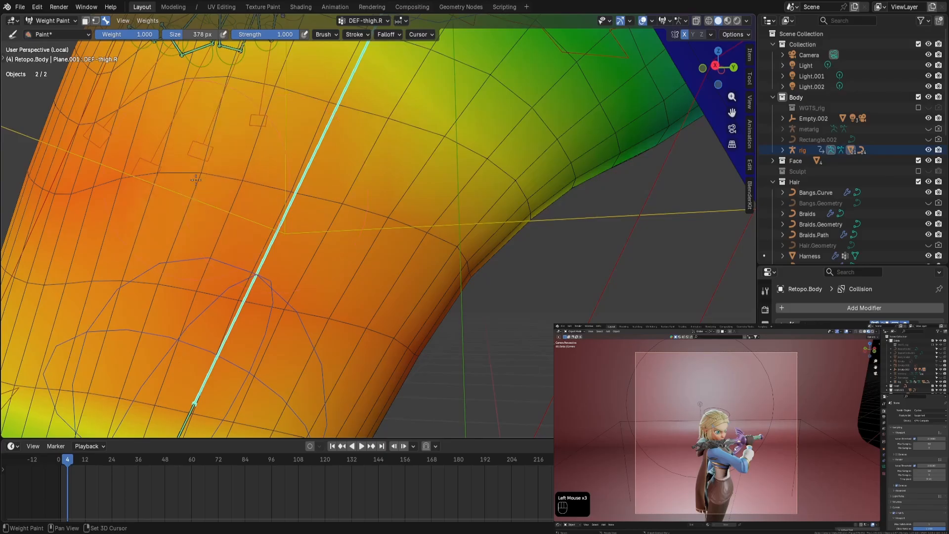
left_click(95, 188)
key("ctrl+z")
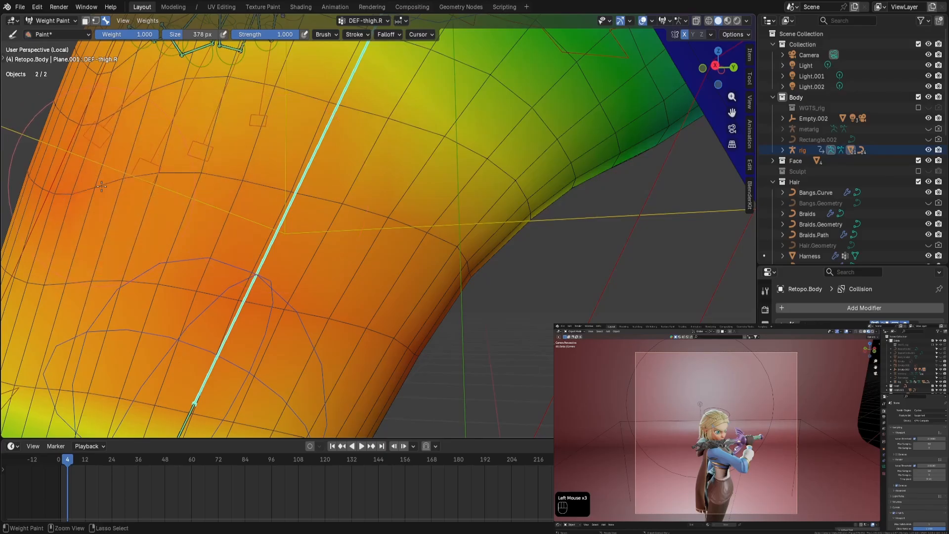
Strengthen and smooth the DEF-thigh.R weights on the back of the right thigh with the enlarged brush.
mouse_move(102, 186)
middle_mouse_down()
mouse_move(114, 233)
mouse_move(101, 186)
middle_mouse_up()
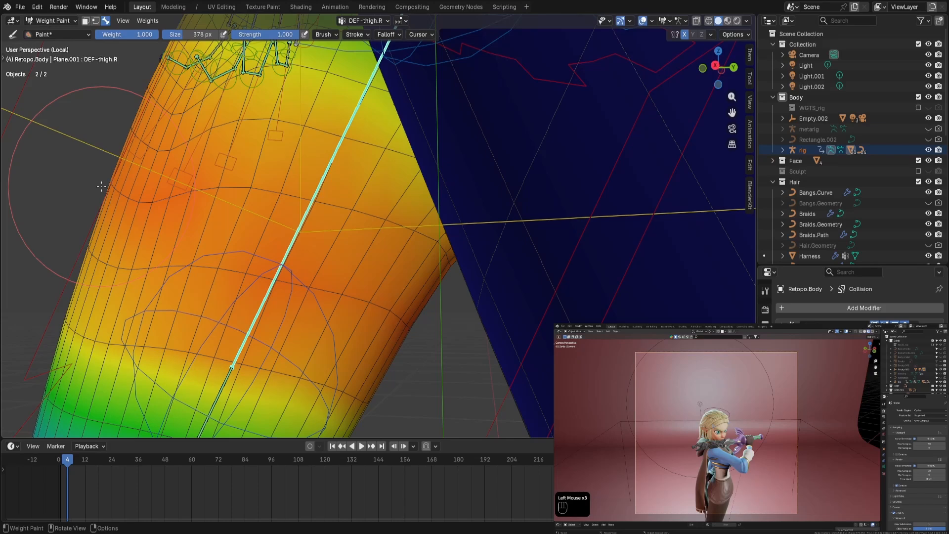
middle_click_drag(231, 213, 508, 215)
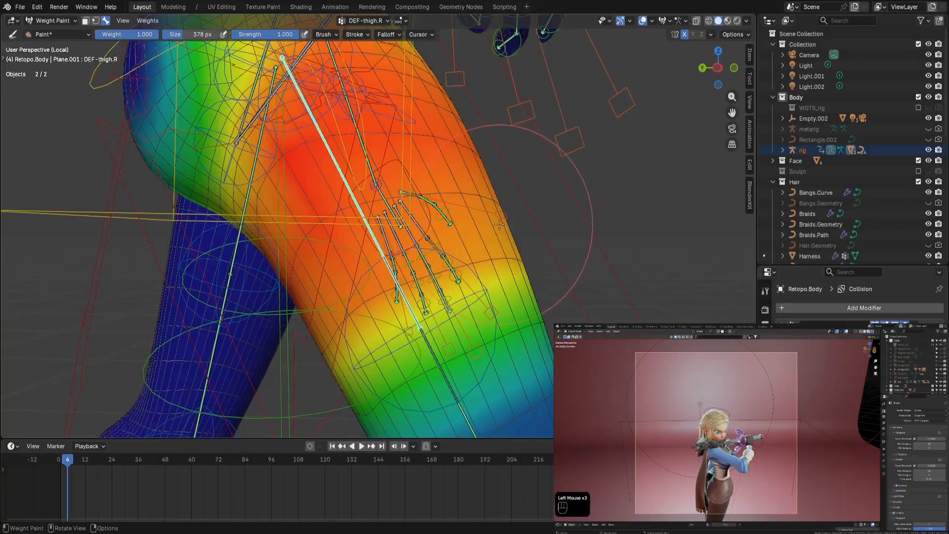
scroll(498, 223, "down", 8)
scroll(465, 218, "up", 10)
left_click(292, 251)
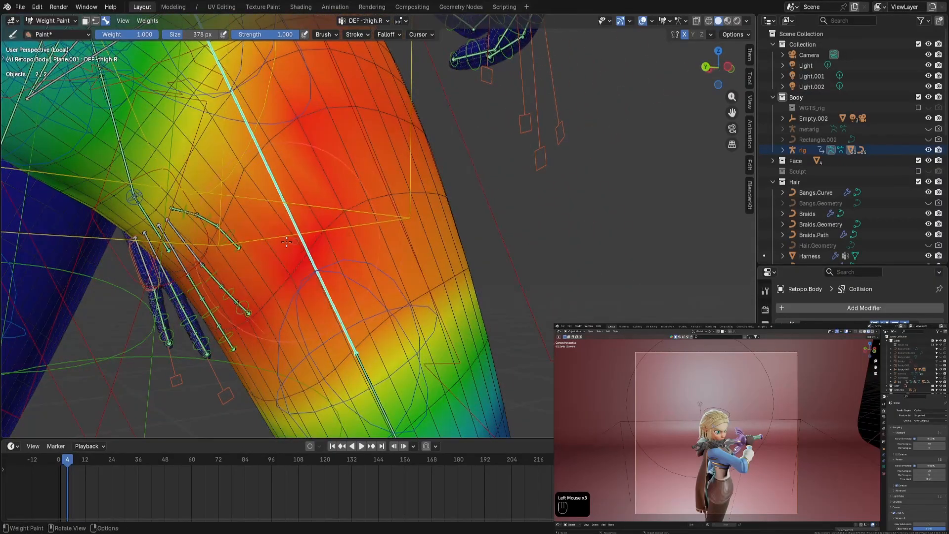
left_click(288, 245, "shift")
left_click(285, 241)
Leave local view and weight painting for Object Mode, showing the full character in Material Preview without overlays.
key("KP_Divide")
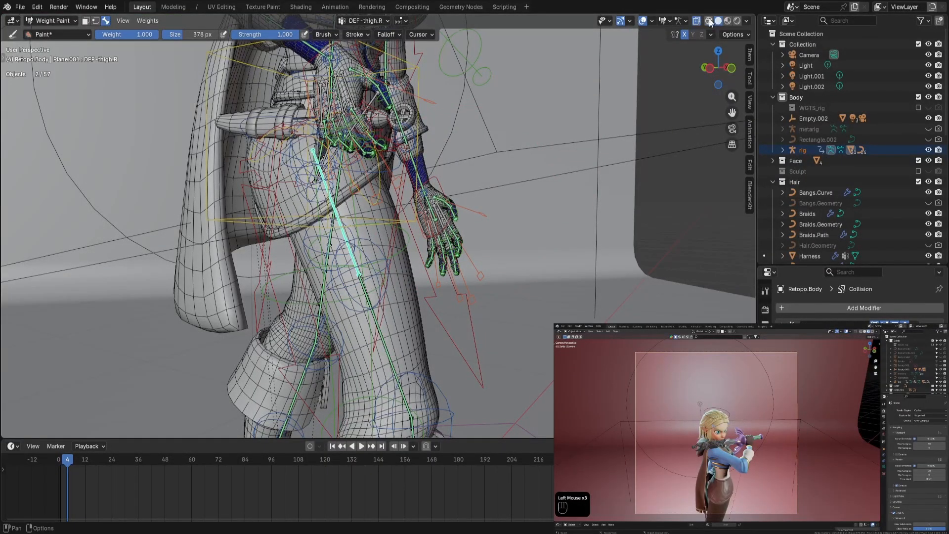
left_click(731, 22)
mouse_move(415, 193)
middle_mouse_down()
mouse_move(487, 162)
mouse_move(469, 166)
middle_mouse_up()
scroll(474, 169, "down", 5)
key("ctrl+Tab")
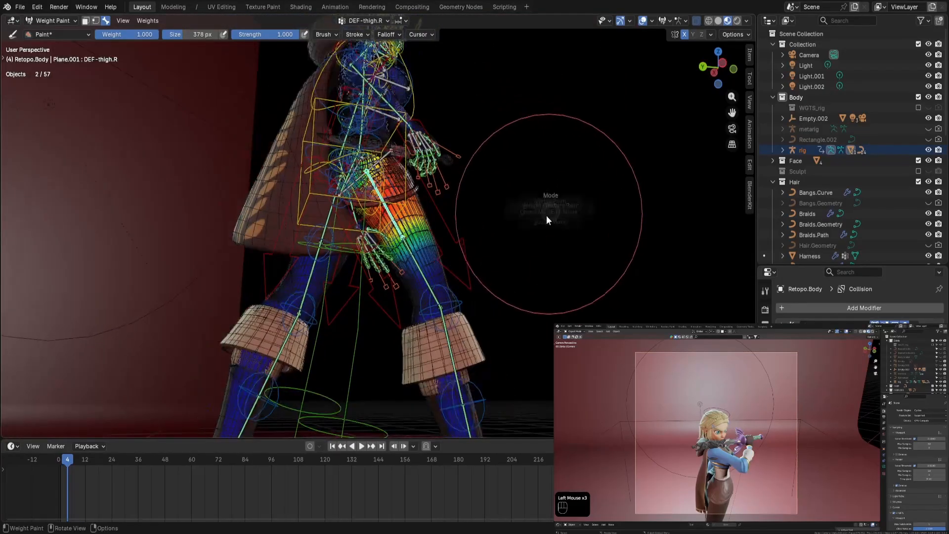
left_click(459, 215)
left_click(673, 21)
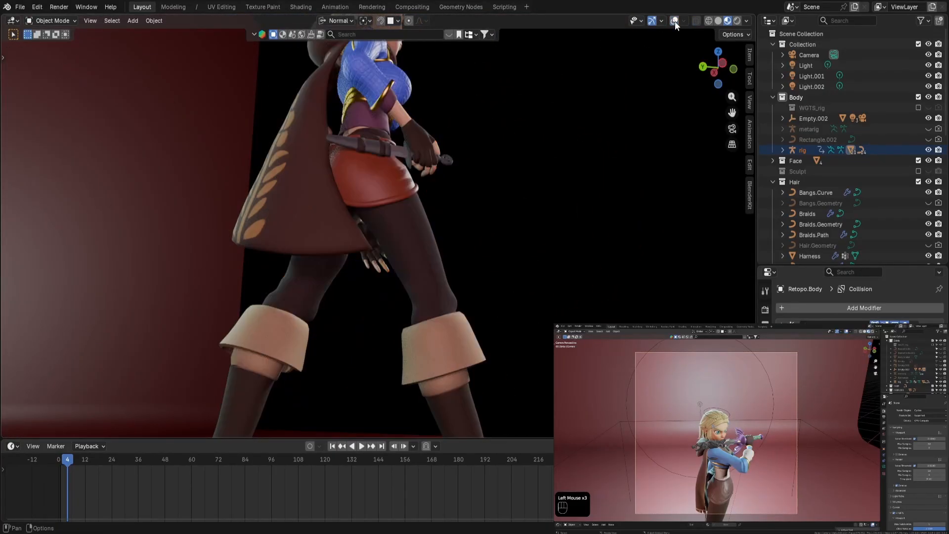
Examine the posed legs, skirt and dagger from several angles and through the scene camera.
scroll(464, 194, "up", 5)
middle_click_drag(464, 194, 66, 245)
scroll(64, 240, "down", 2)
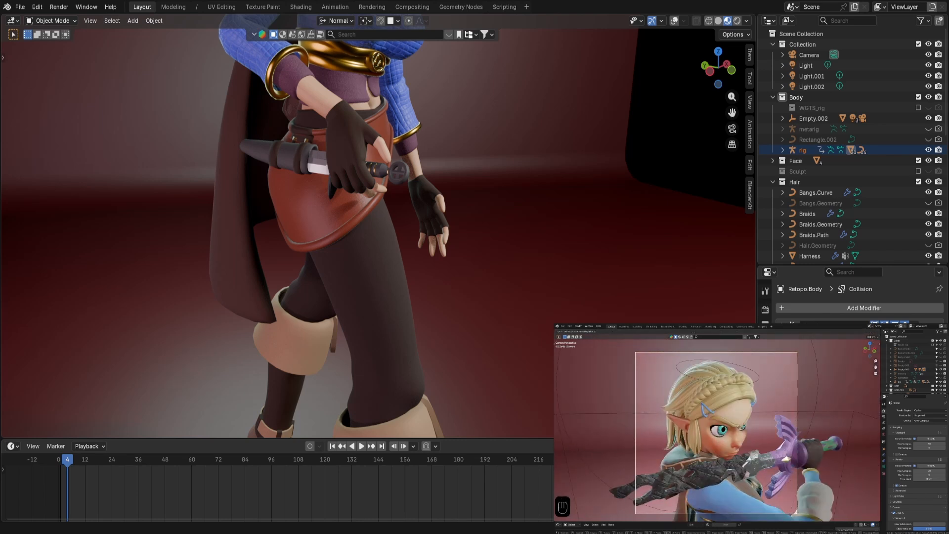
middle_click_drag(349, 224, 393, 209)
scroll(393, 209, "down", 6)
key("KP_0")
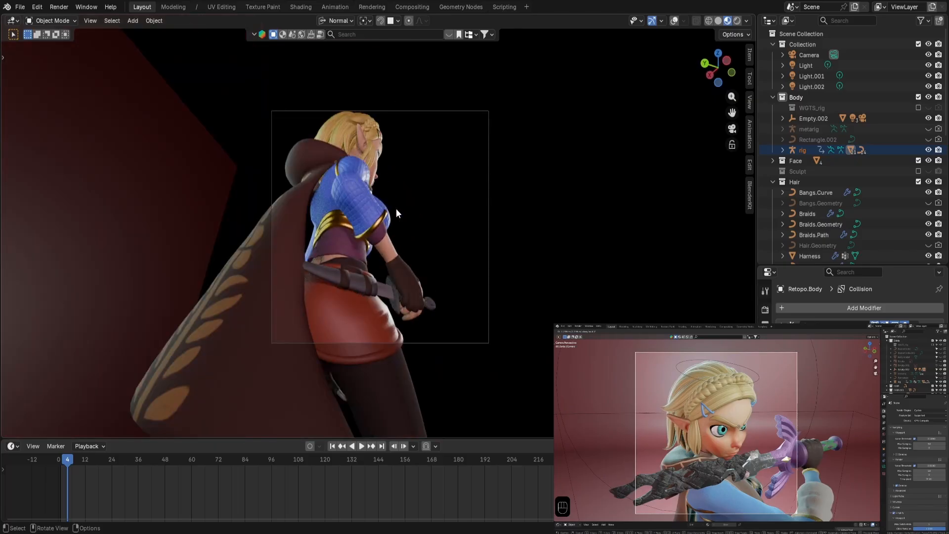
scroll(393, 208, "up", 2)
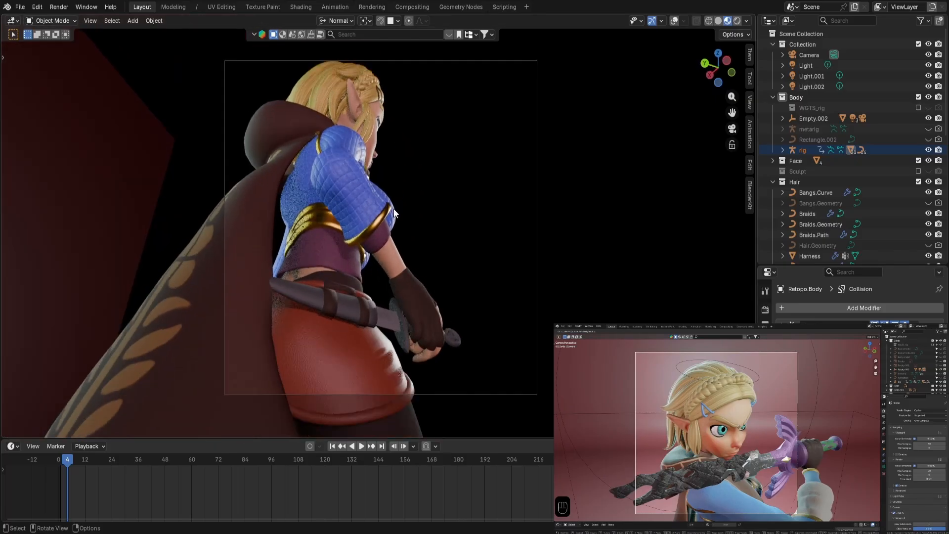
key("F12")
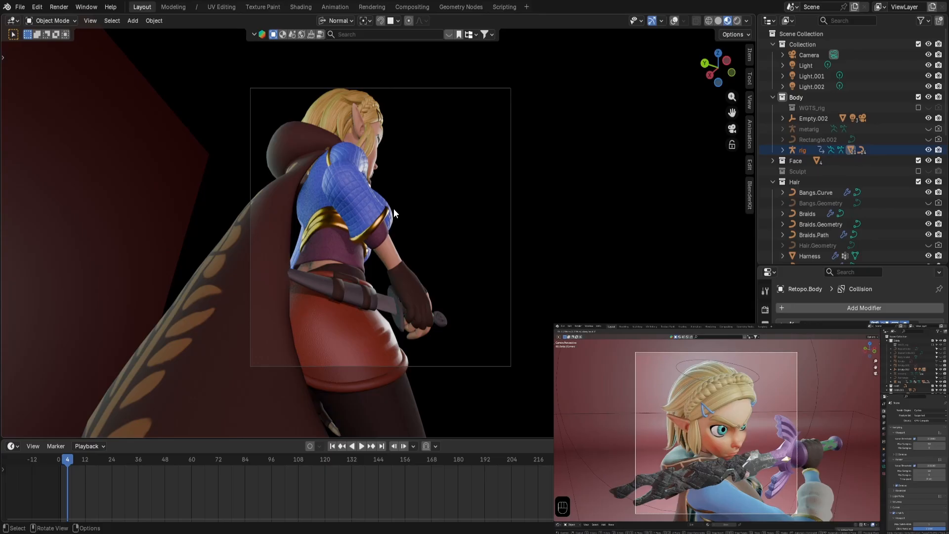
Show the overlays, select Empty.002 around the character, and return to the camera view.
left_click(674, 21)
left_click(603, 175)
scroll(603, 175, "down", 3)
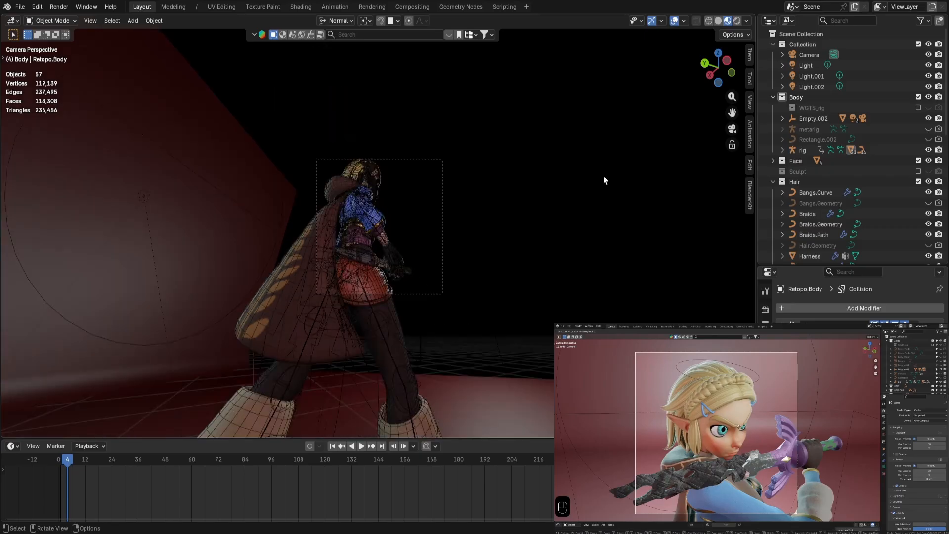
scroll(603, 174, "up", 4)
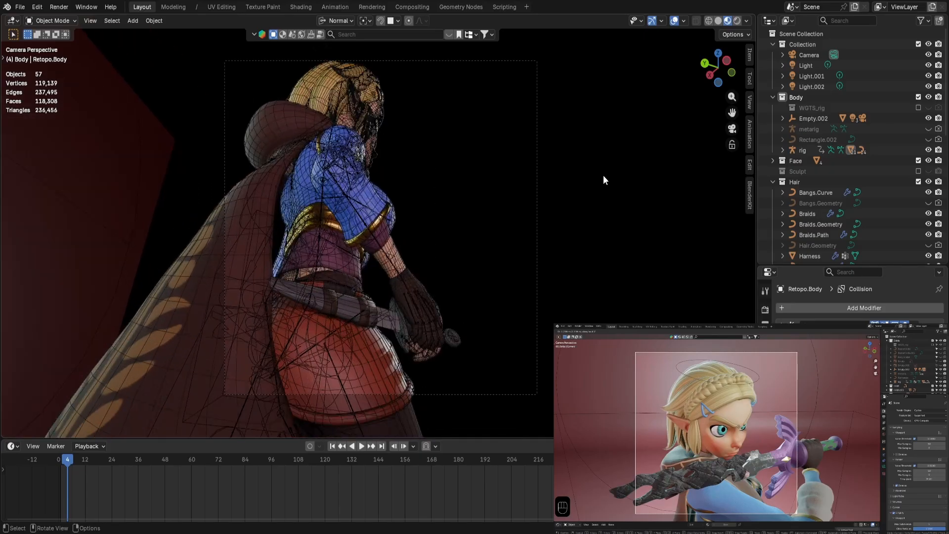
middle_click_drag(603, 175, 503, 228)
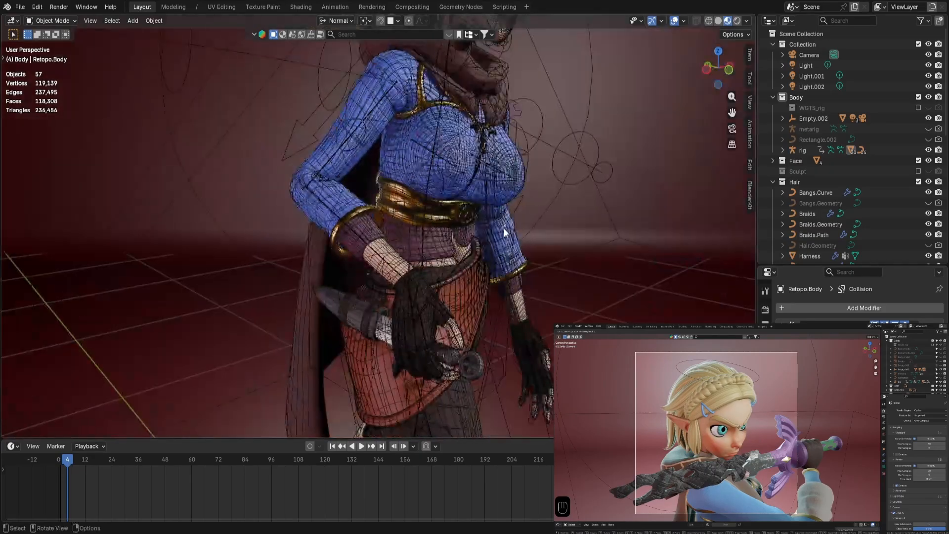
scroll(522, 222, "down", 6)
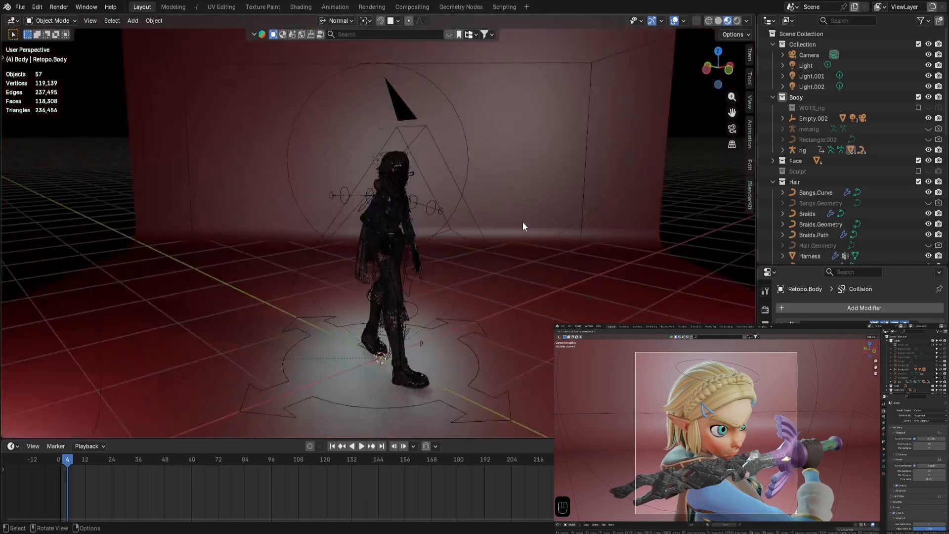
left_click(591, 85)
key("KP_0")
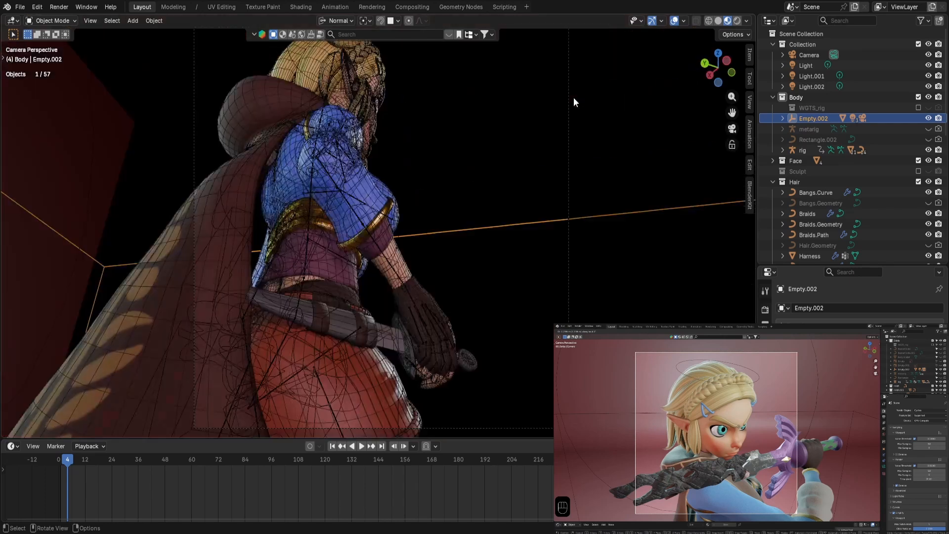
Hide the overlays, try rotating Empty.002 about 132° around its normal Z axis, and deselect it.
left_click(674, 20)
scroll(610, 256, "down", 1)
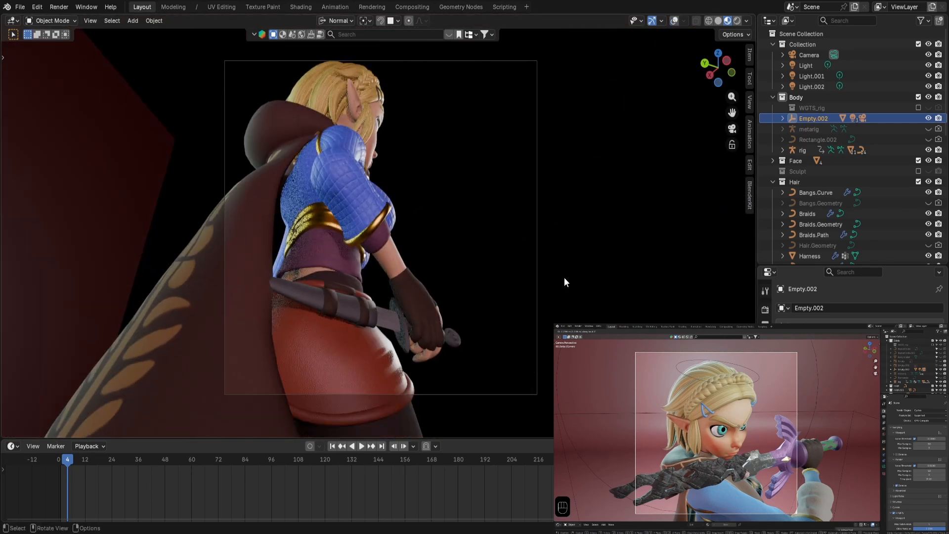
key("r")
key("z")
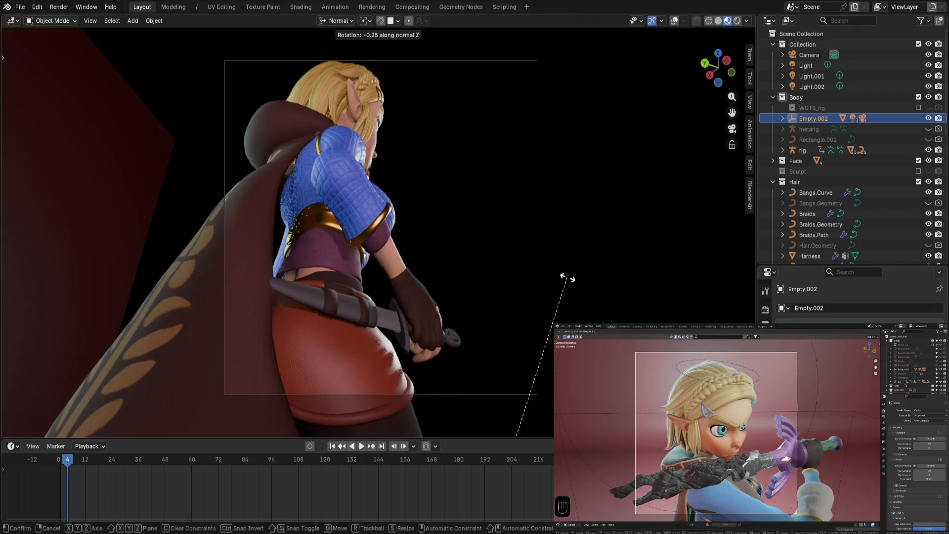
type("135")
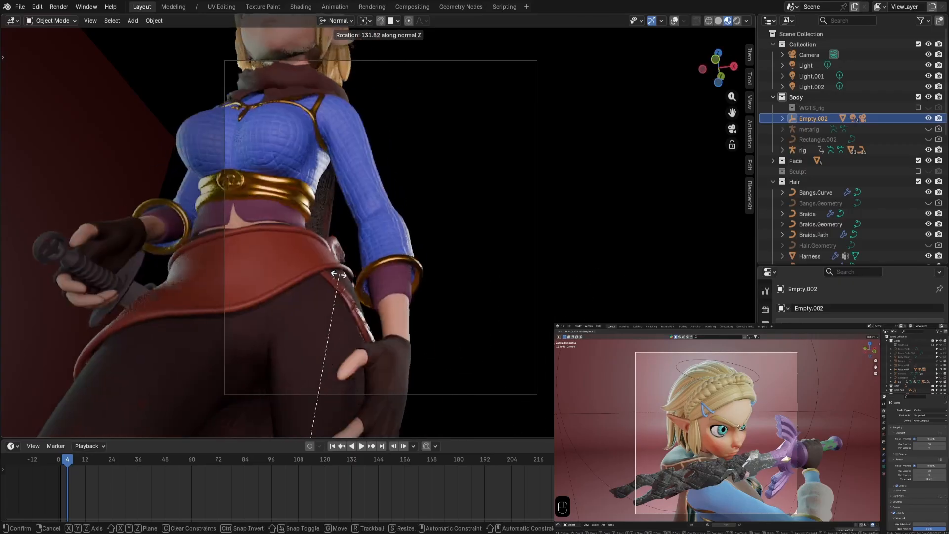
key("Return")
middle_click_drag(336, 274, 382, 266)
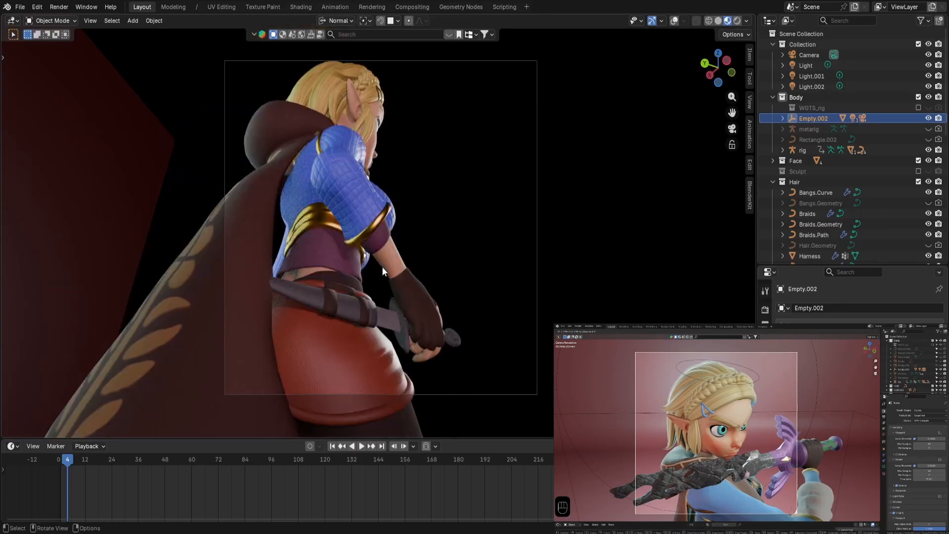
left_click(537, 232)
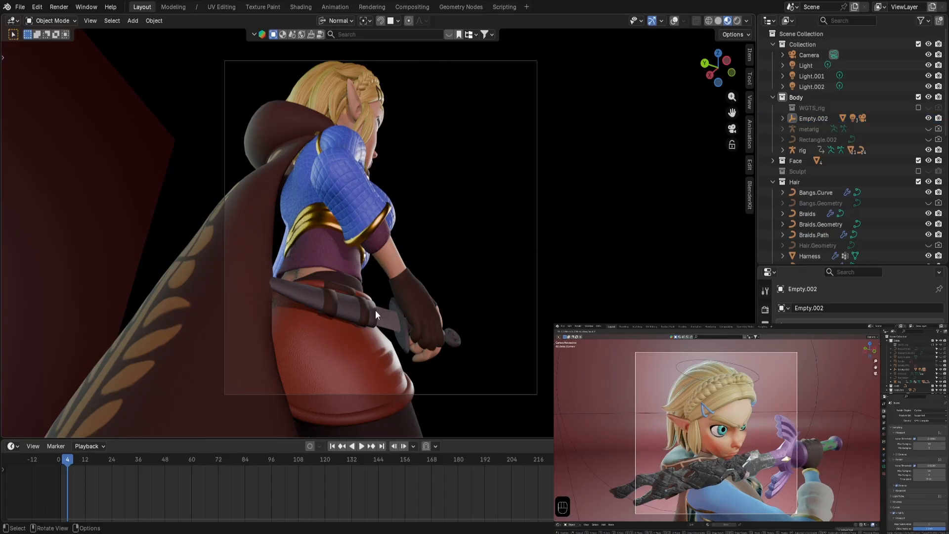
Select the dagger with the overlays shown and open its Steel material.
left_click(380, 322)
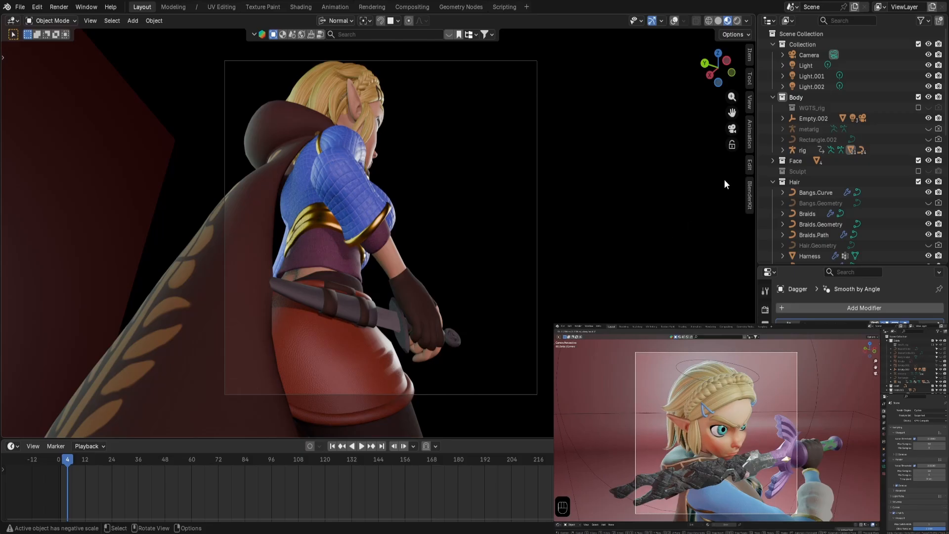
left_click(673, 21)
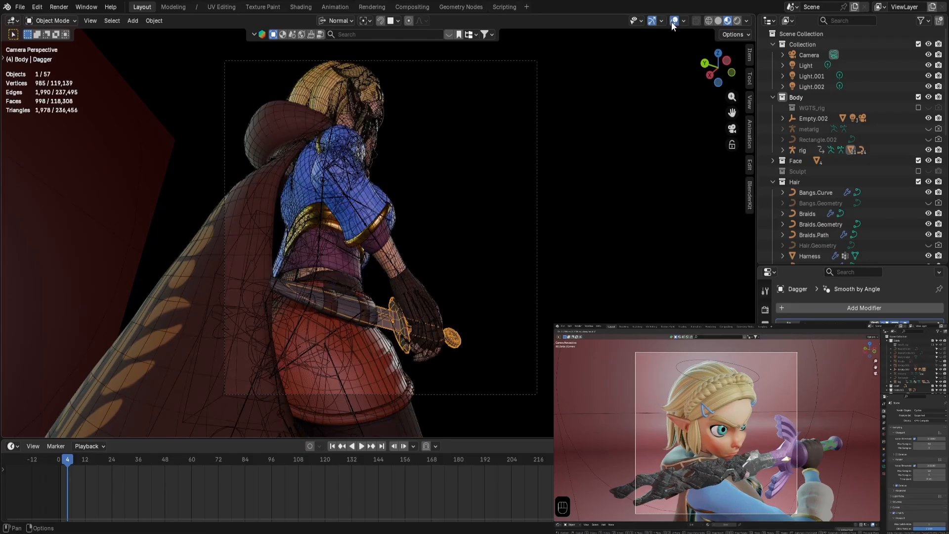
scroll(367, 242, "up", 4)
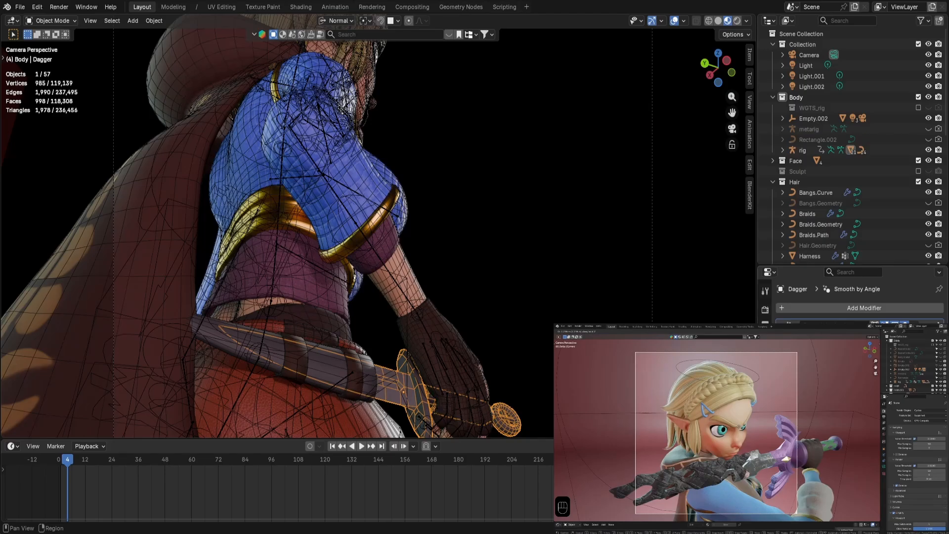
left_click(765, 486)
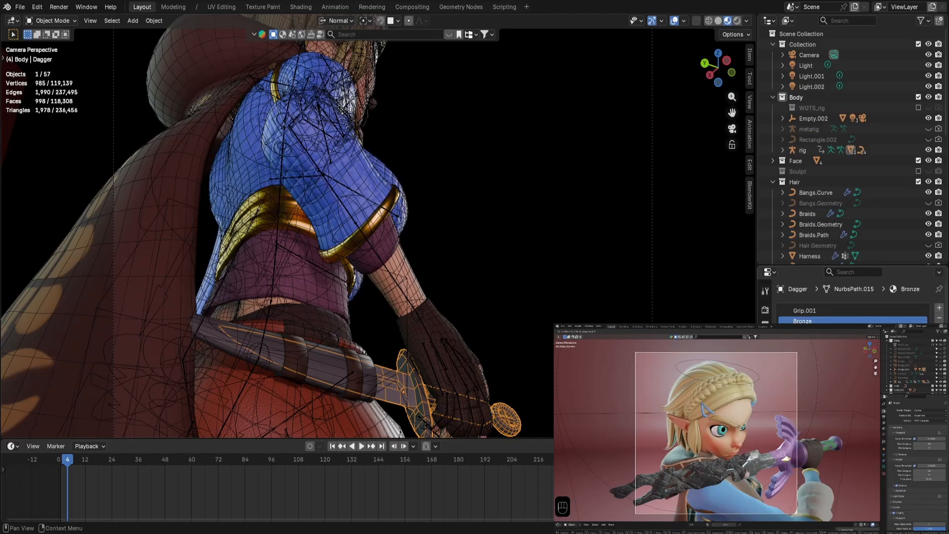
left_click(802, 331)
left_click(405, 392)
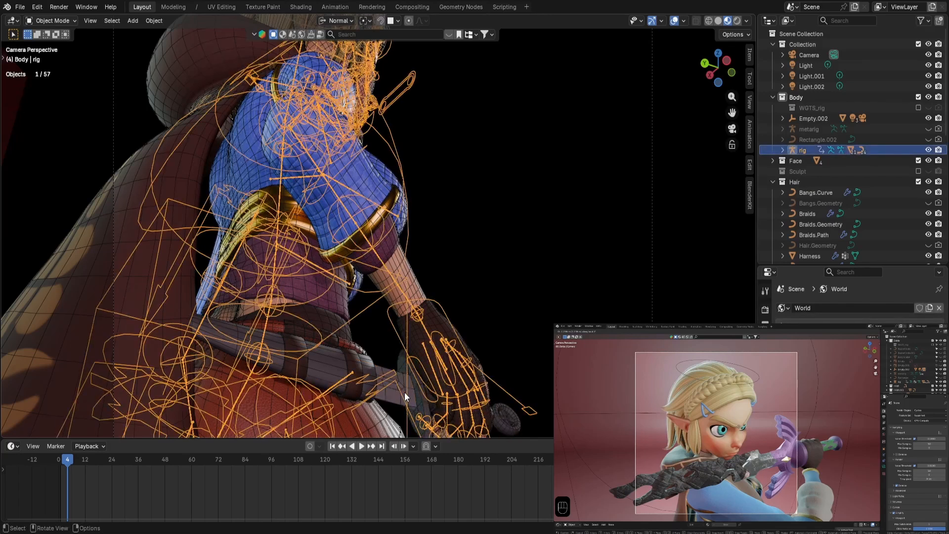
left_click(401, 379)
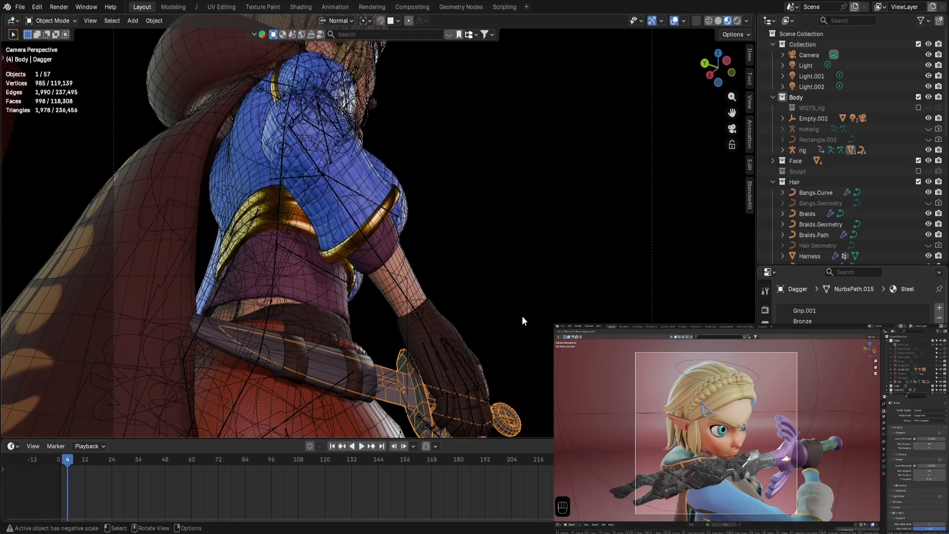
Examine the dagger's blade, guard and grip in the hand at close range with the overlays hidden.
key("KP_3")
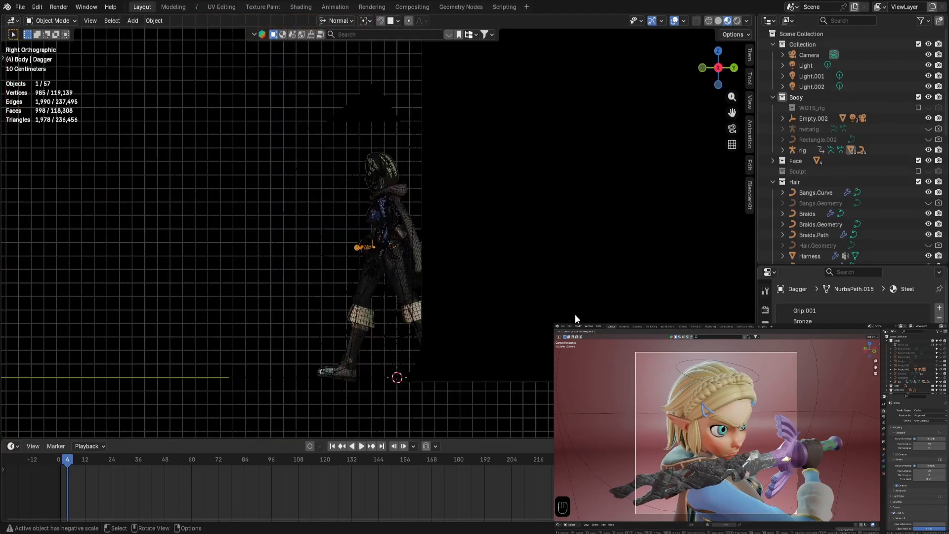
key("KP_Divide")
key("KP_Divide")
key("KP_1")
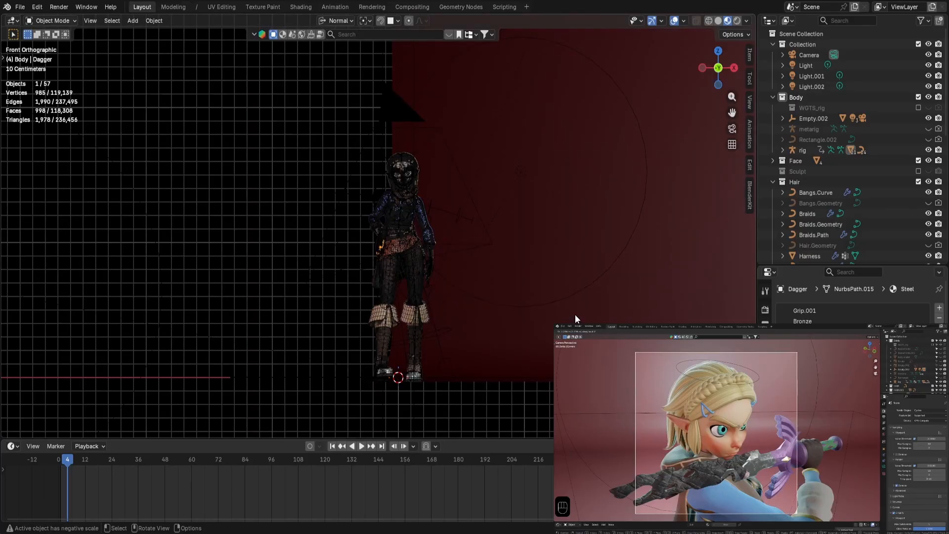
key("KP_Decimal")
middle_click_drag(463, 288, 380, 250)
scroll(383, 259, "up", 3)
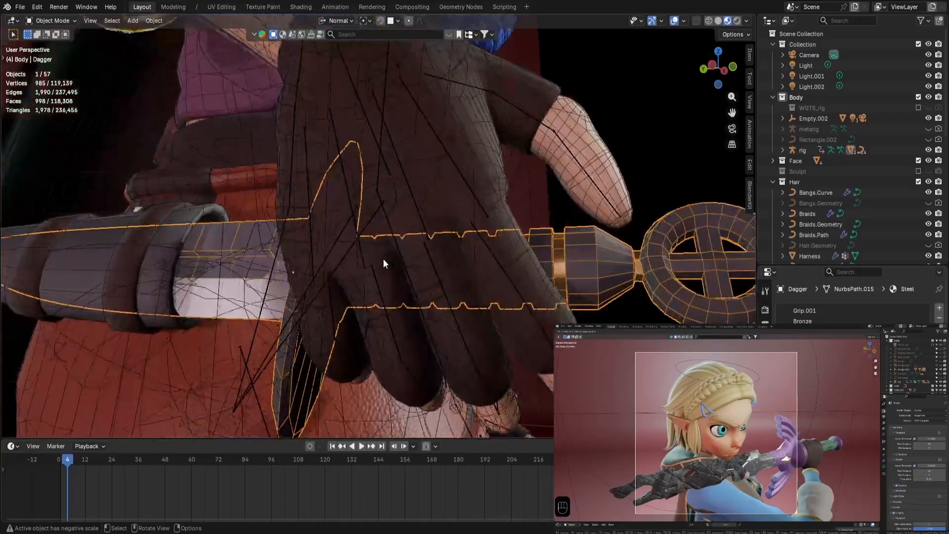
left_click(675, 22)
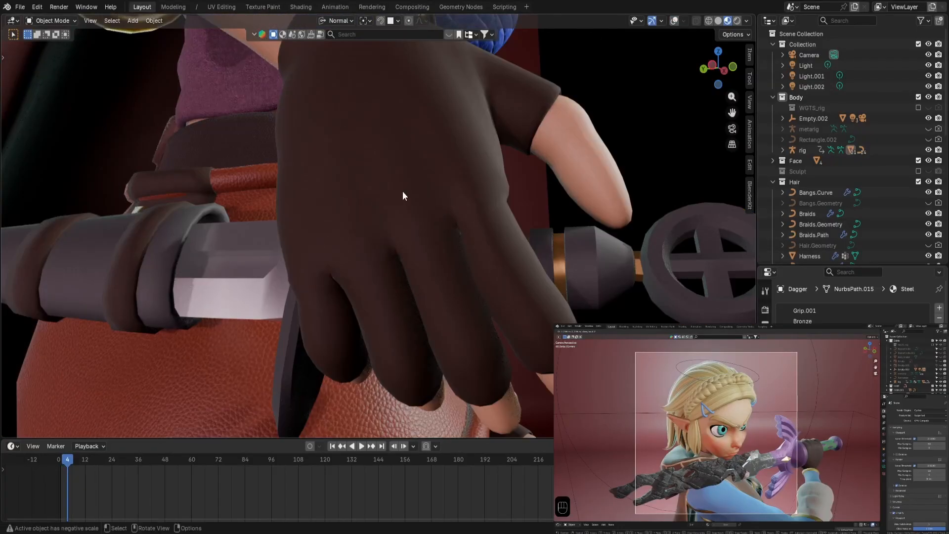
middle_click_drag(402, 191, 351, 216)
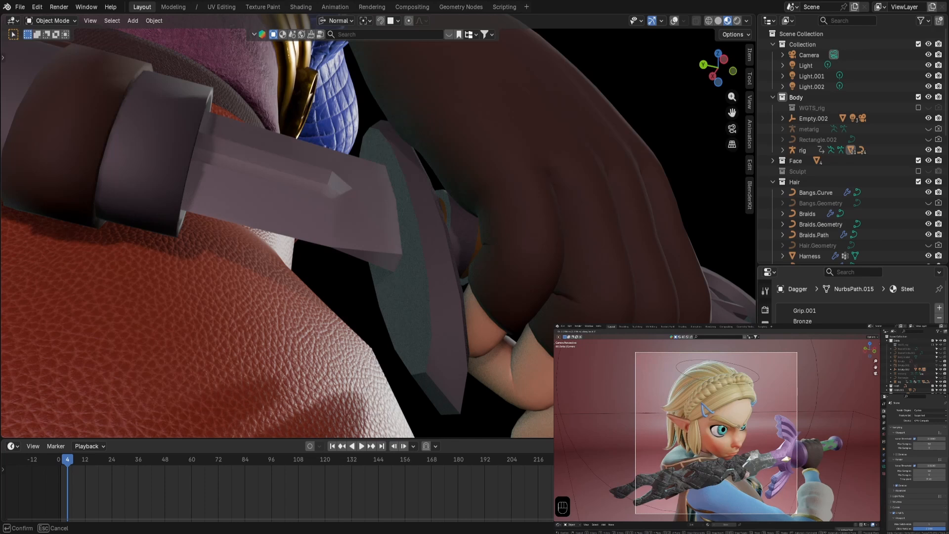
Raise the colour brightness of the dagger's Steel material and undo the accidental skirt selection.
key("Return")
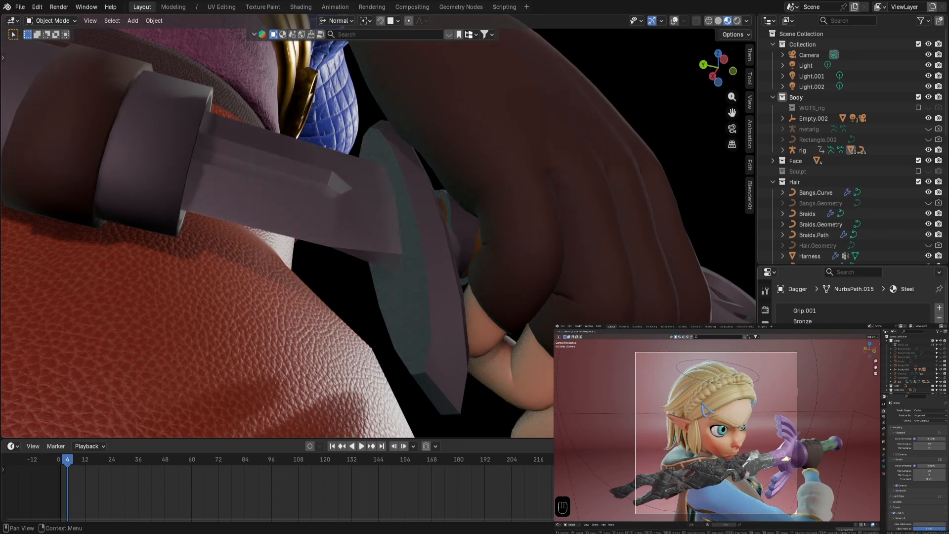
left_click(880, 420)
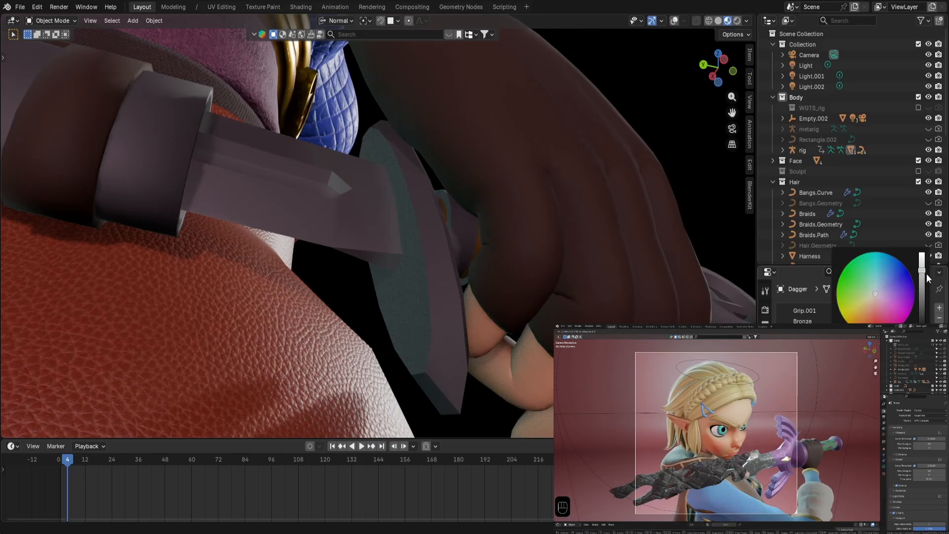
mouse_move(922, 272)
left_mouse_down()
mouse_move(922, 321)
mouse_move(922, 254)
left_mouse_up()
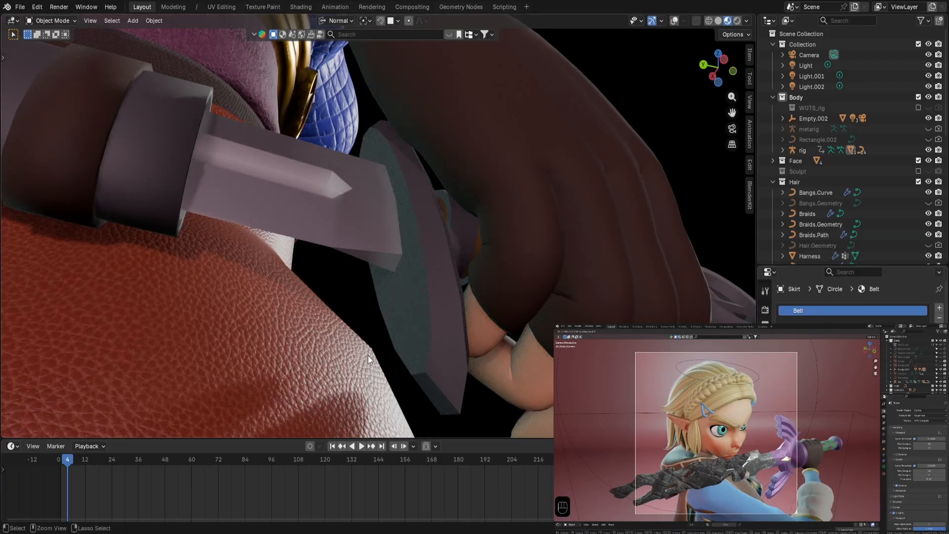
key("ctrl+z")
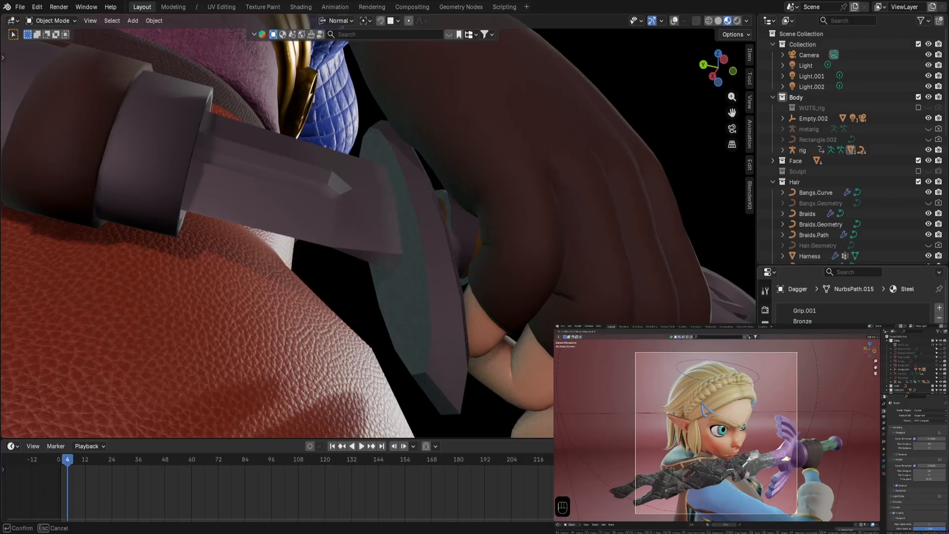
Apply the edited Steel material value and check the dagger's blade and guard in Rendered shading.
key("Return")
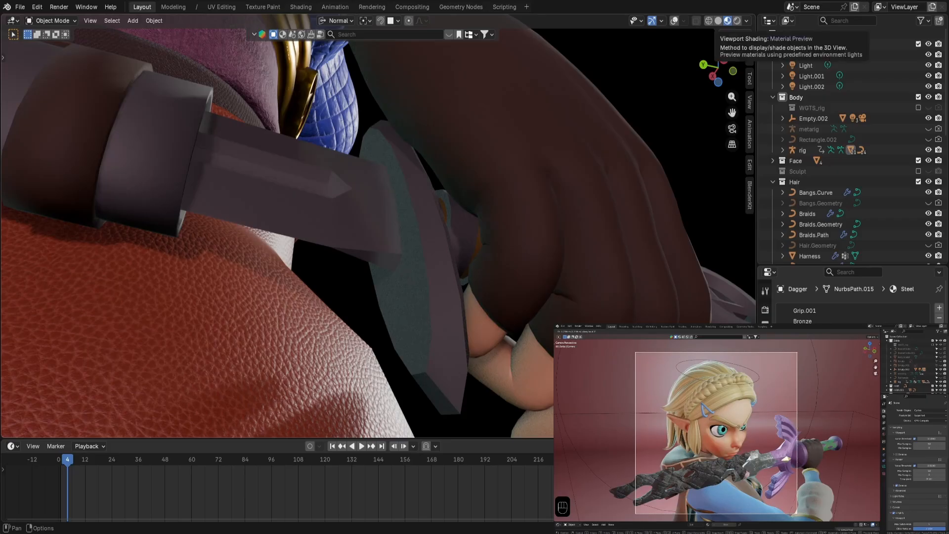
left_click(737, 21)
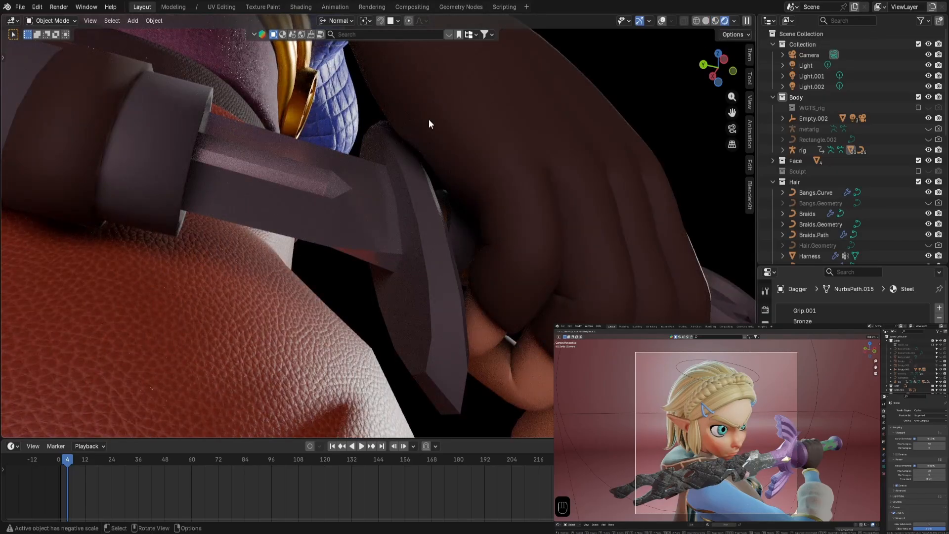
middle_click_drag(376, 148, 407, 193)
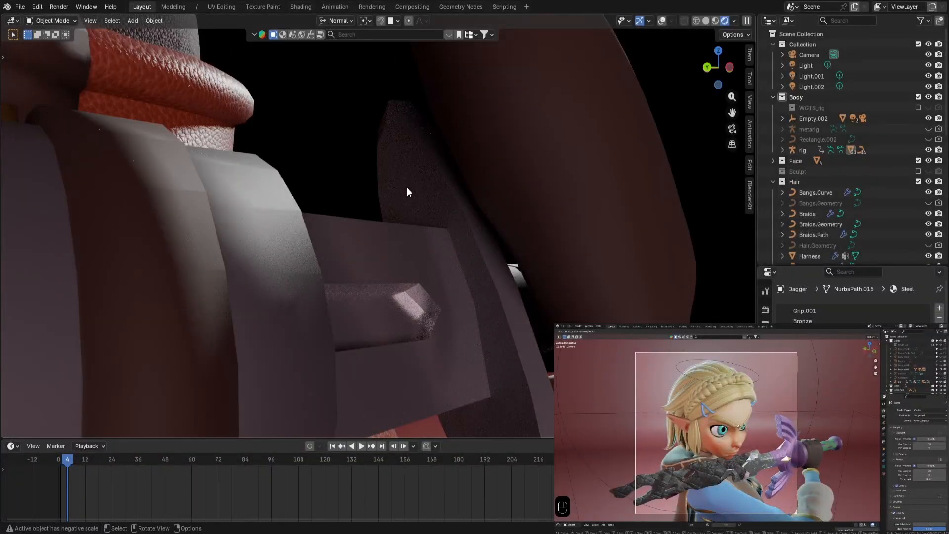
Show the overlays and select the dagger's sheath at the character's hip.
scroll(408, 187, "down", 4)
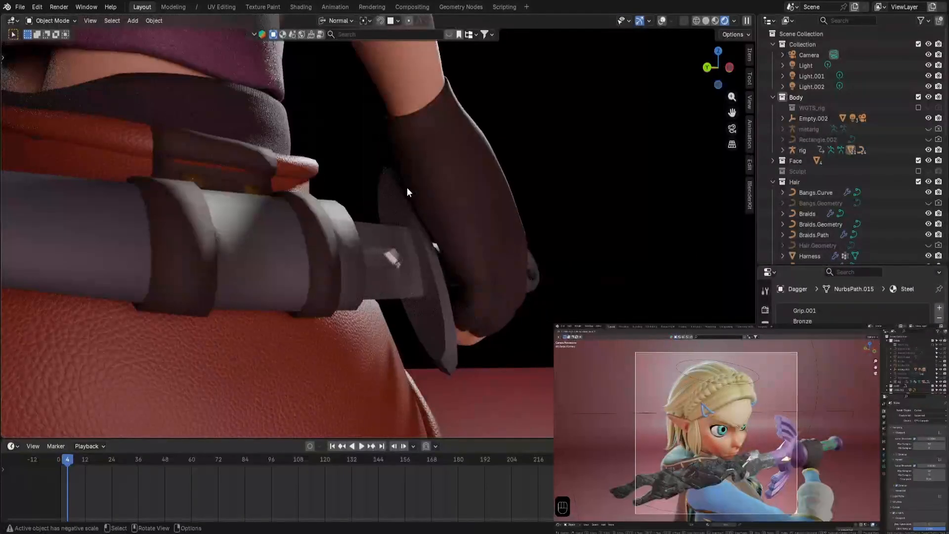
scroll(402, 197, "up", 2)
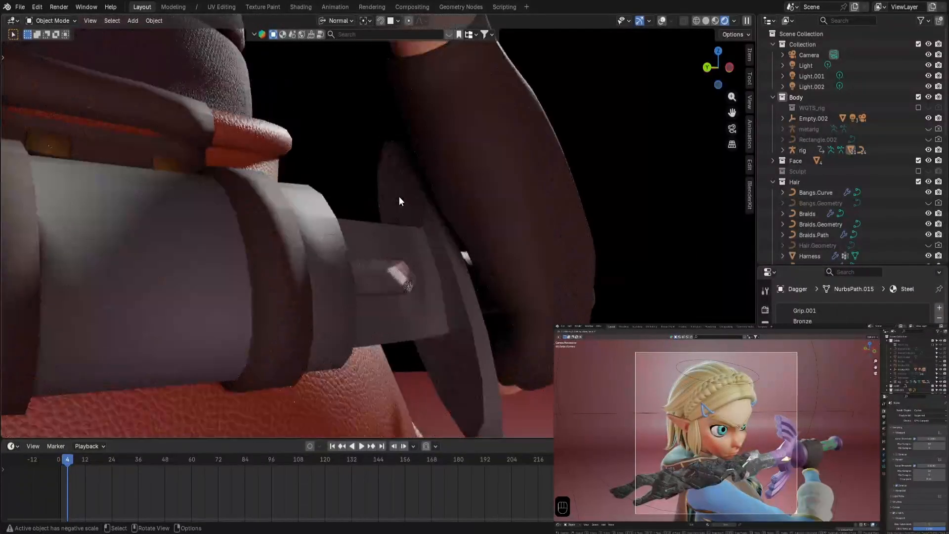
left_click(661, 21)
left_click(330, 199)
left_click(316, 190)
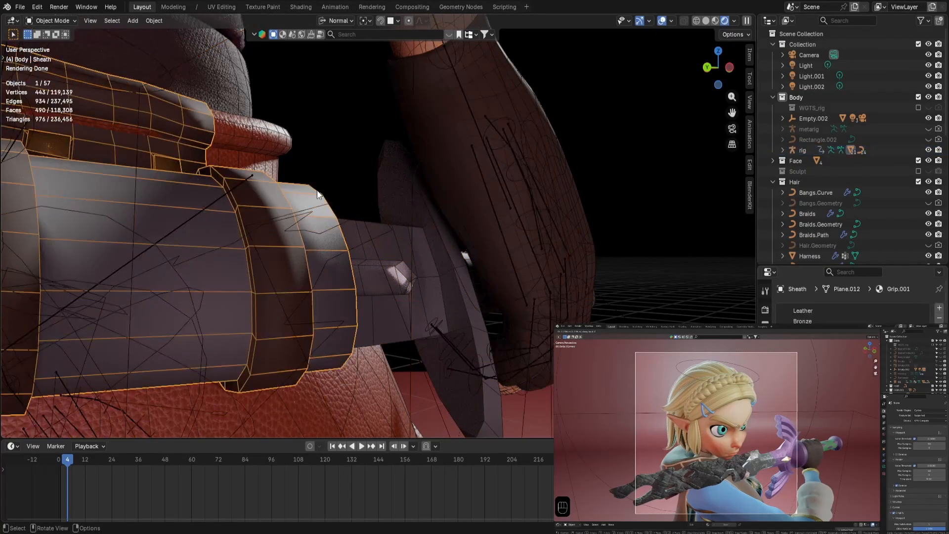
Try Shade Auto Smooth with a 30° angle on the sheath, view it without overlays, and undo it.
right_click(317, 189)
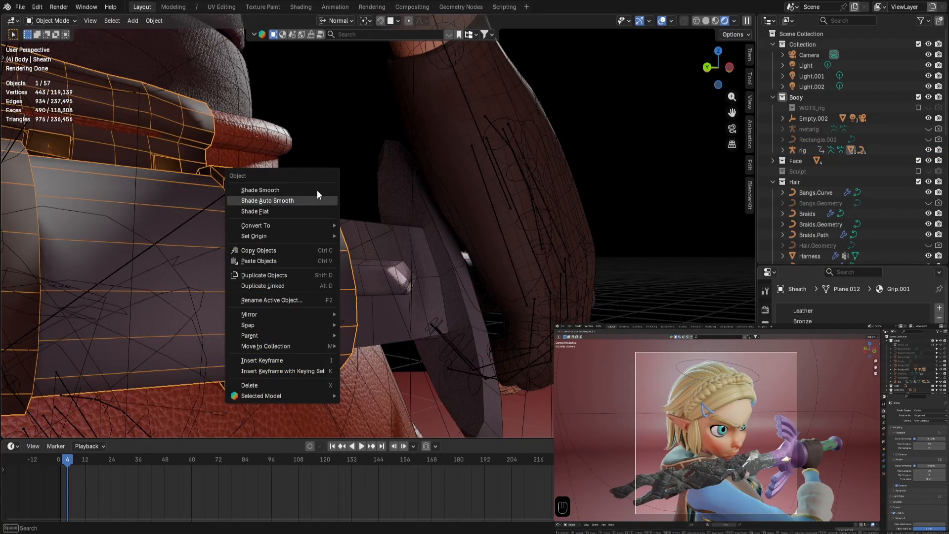
left_click(317, 191)
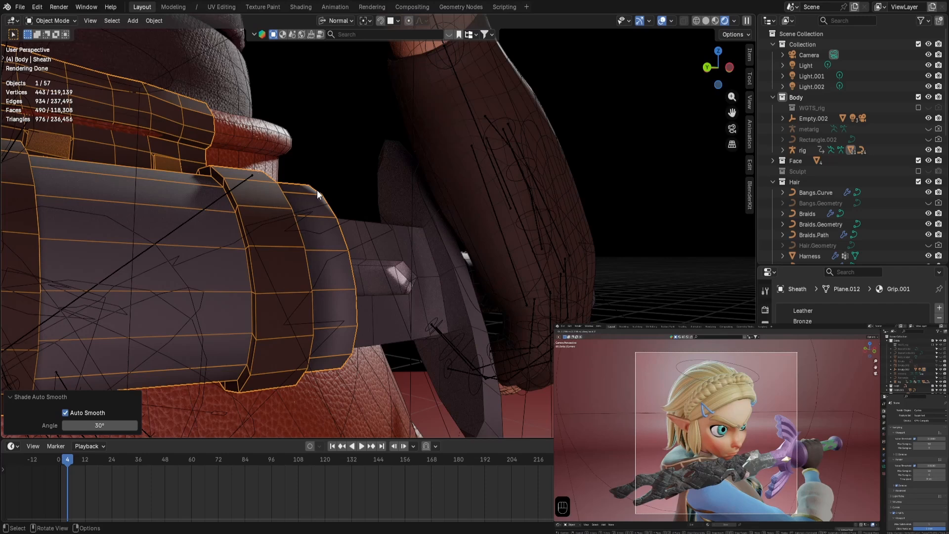
left_click(663, 20)
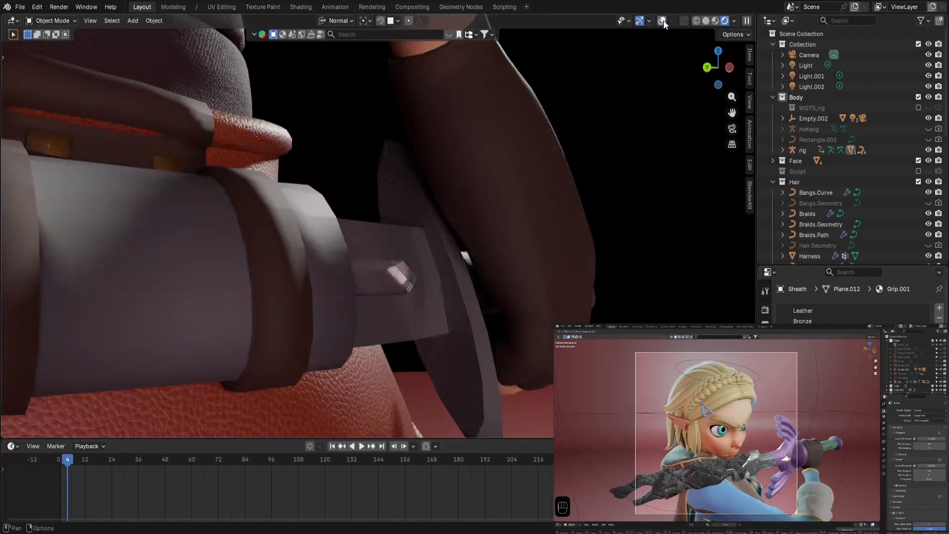
right_click(312, 200)
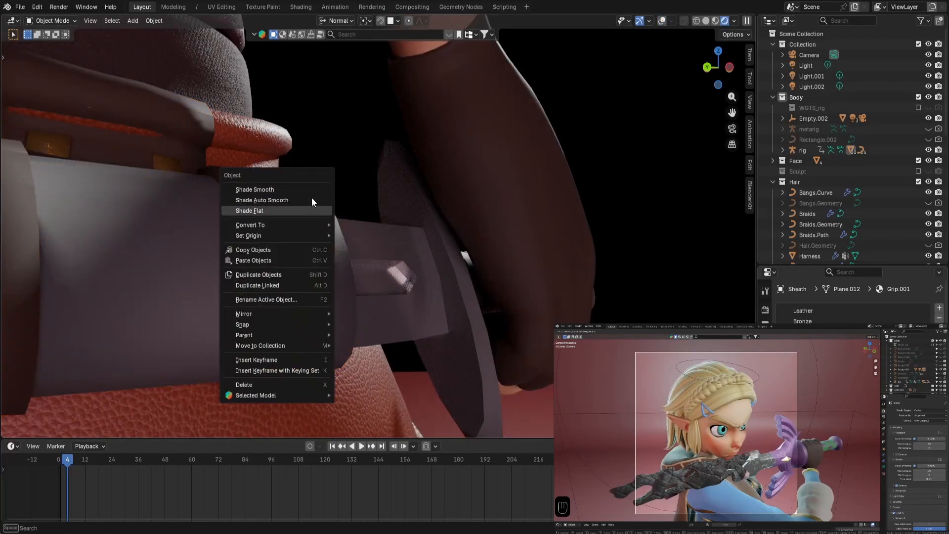
left_click(313, 199)
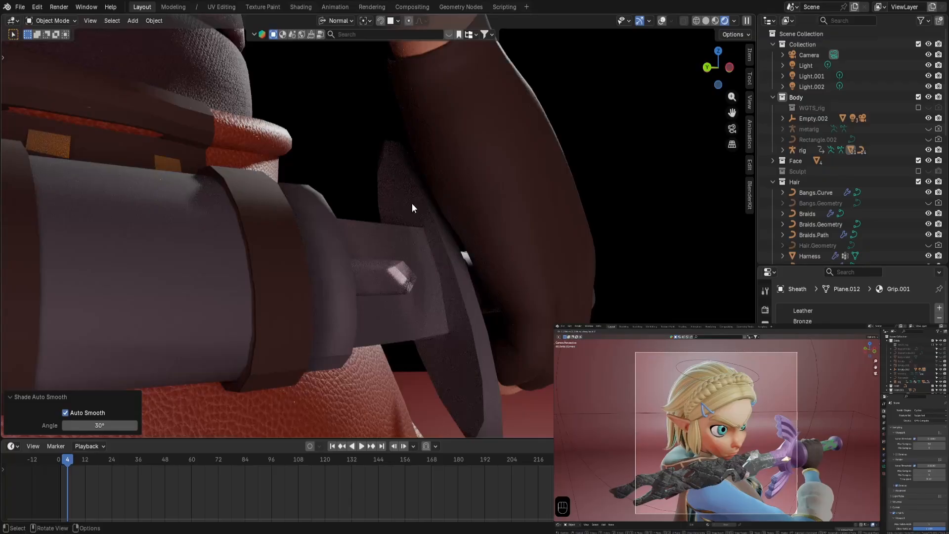
key("ctrl+z")
Compare Shade Smooth with Shade Flat on the sheath and keep Shade Smooth with sharp edges preserved.
right_click(314, 205)
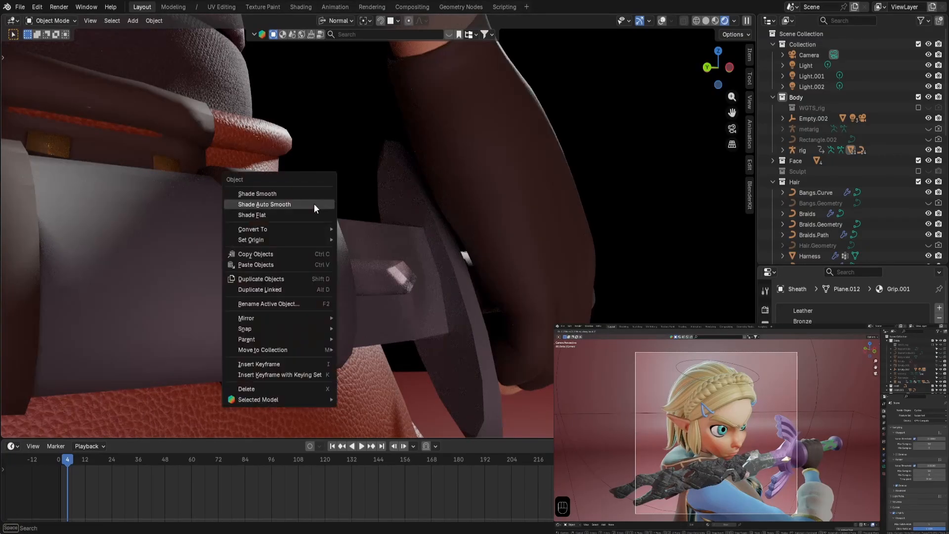
left_click(310, 194)
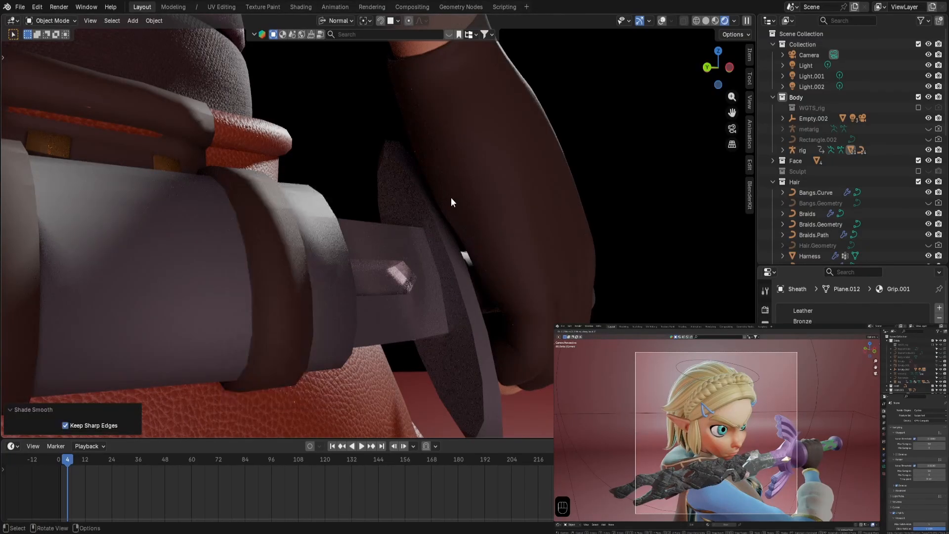
right_click(307, 200)
left_click(292, 220)
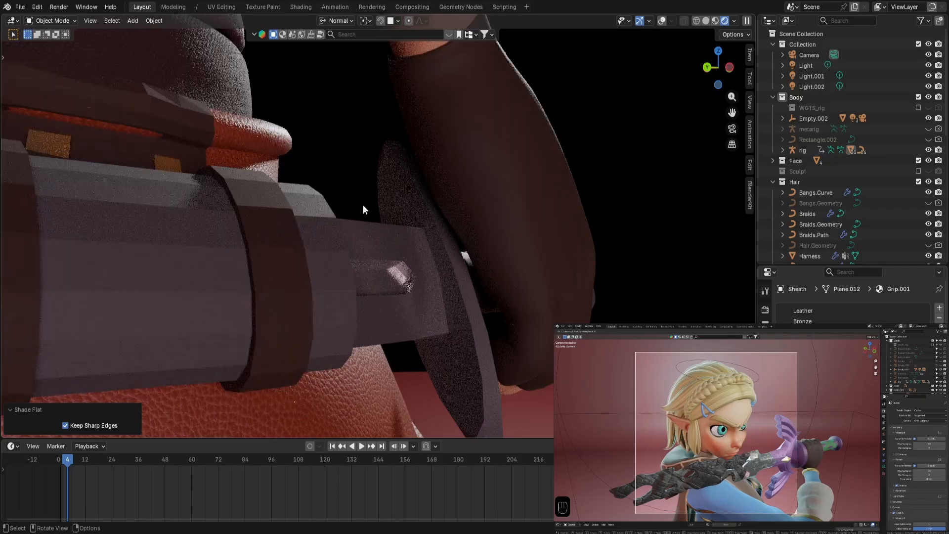
right_click(316, 208)
left_click(311, 195)
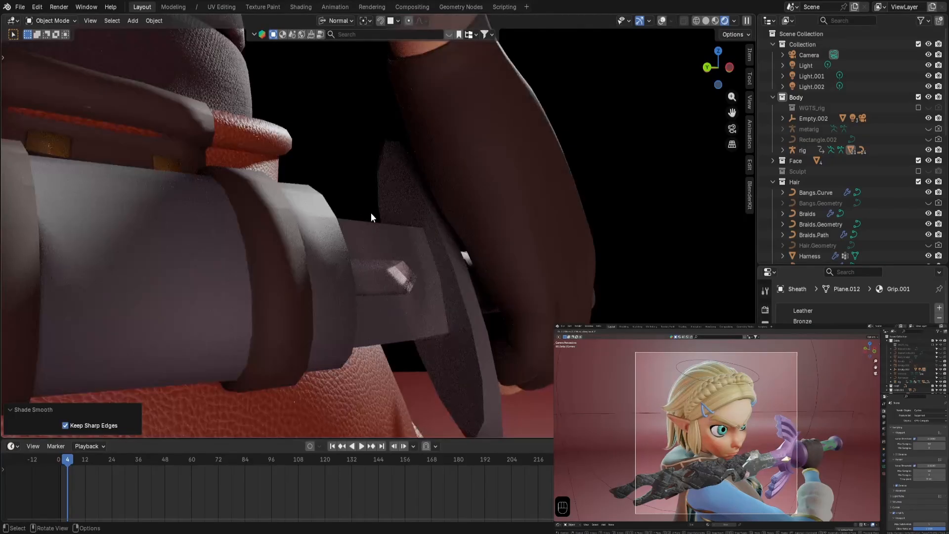
Review the sheath, the dagger and the gloved hand at close range, from another angle and through the camera.
scroll(325, 206, "up", 2)
right_click(325, 205)
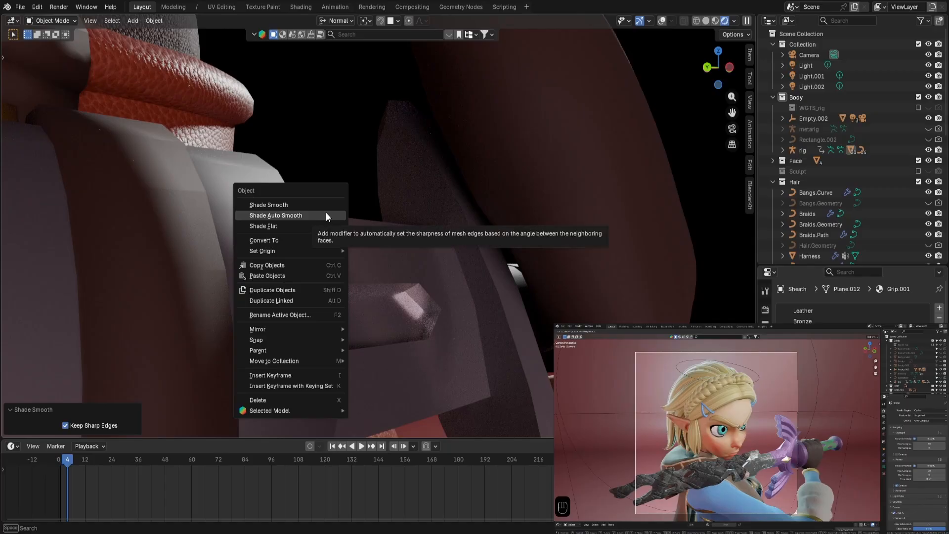
scroll(476, 191, "down", 5)
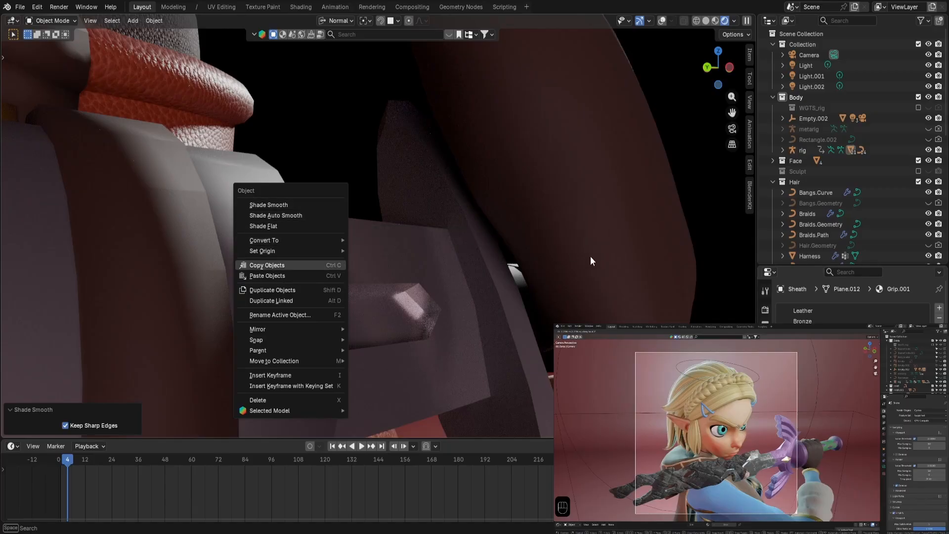
scroll(480, 267, "down", 4)
middle_click_drag(485, 262, 456, 301)
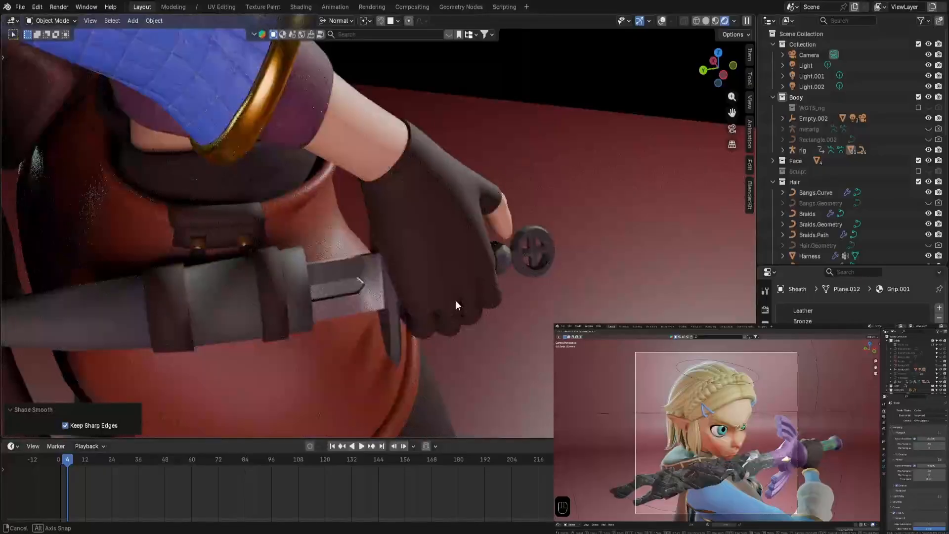
key("KP_0")
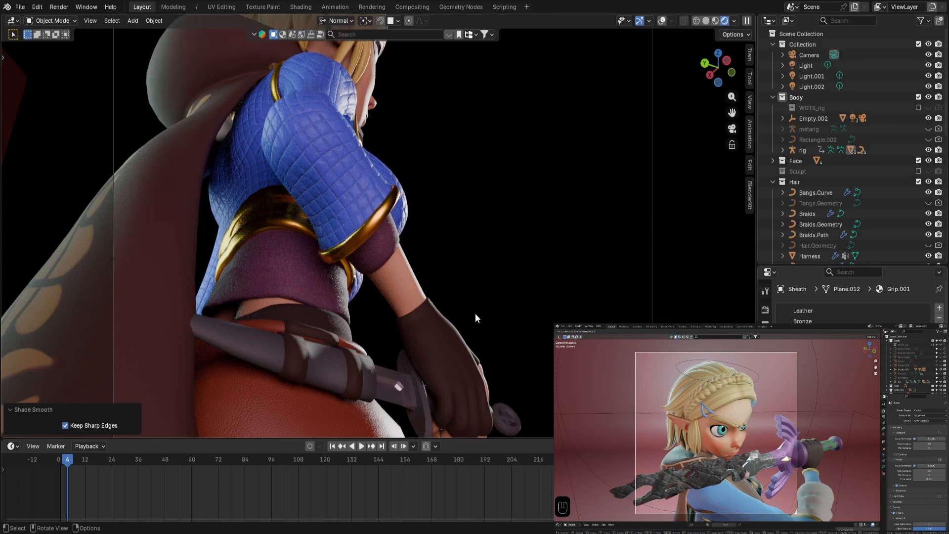
middle_click_drag(518, 256, 499, 139)
scroll(512, 284, "up", 2)
scroll(499, 139, "up", 4)
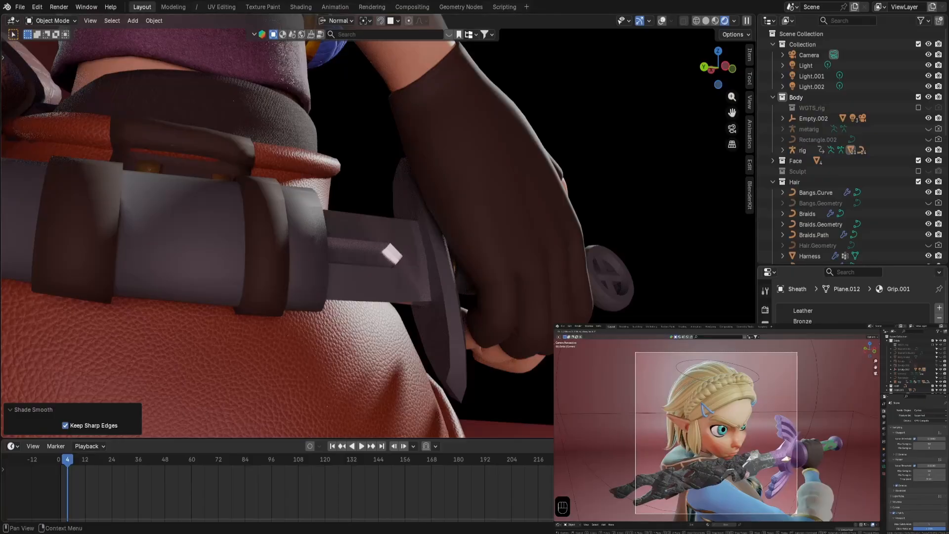
Select the dagger, show the overlays, and enter Edit Mode on its mesh with the blade faces selected.
left_click(358, 242)
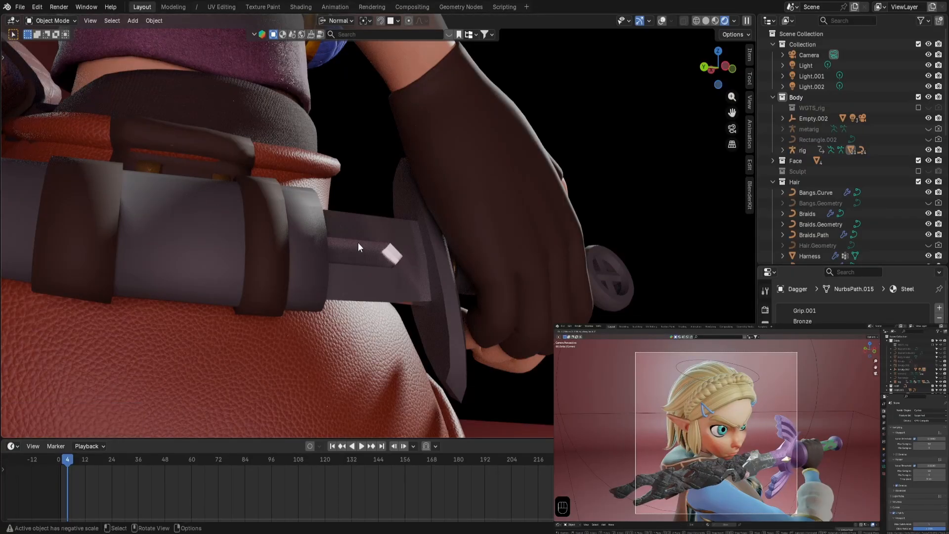
left_click(661, 21)
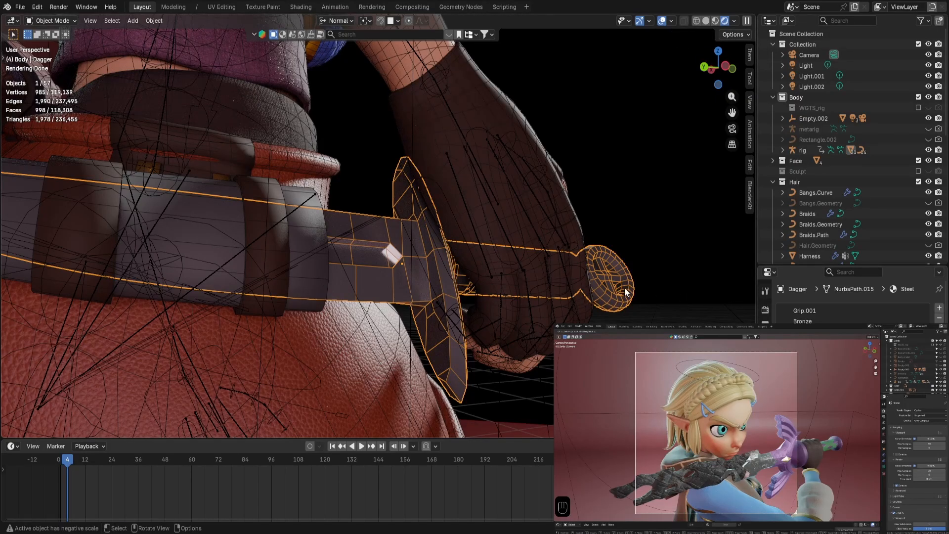
right_click(390, 263)
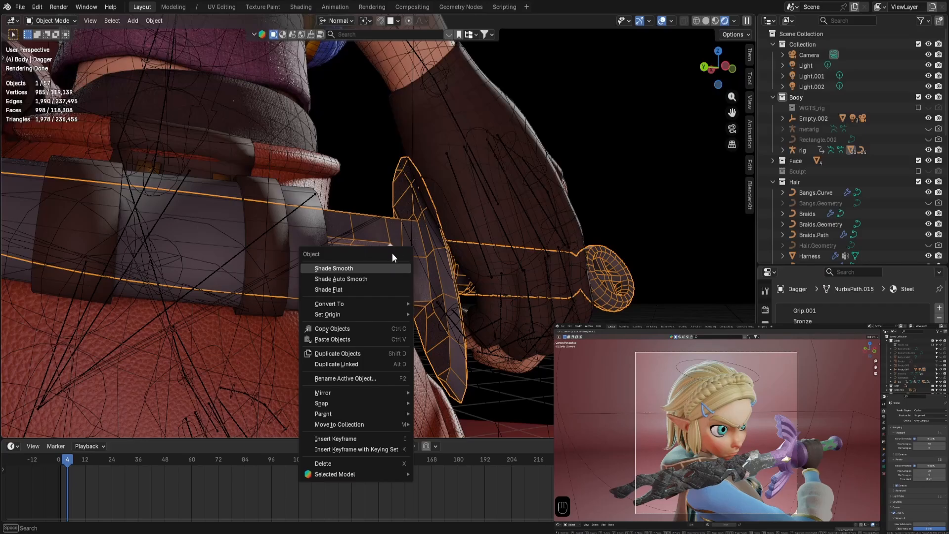
middle_click_drag(377, 203, 372, 220)
key("ctrl+Tab")
left_click(447, 225)
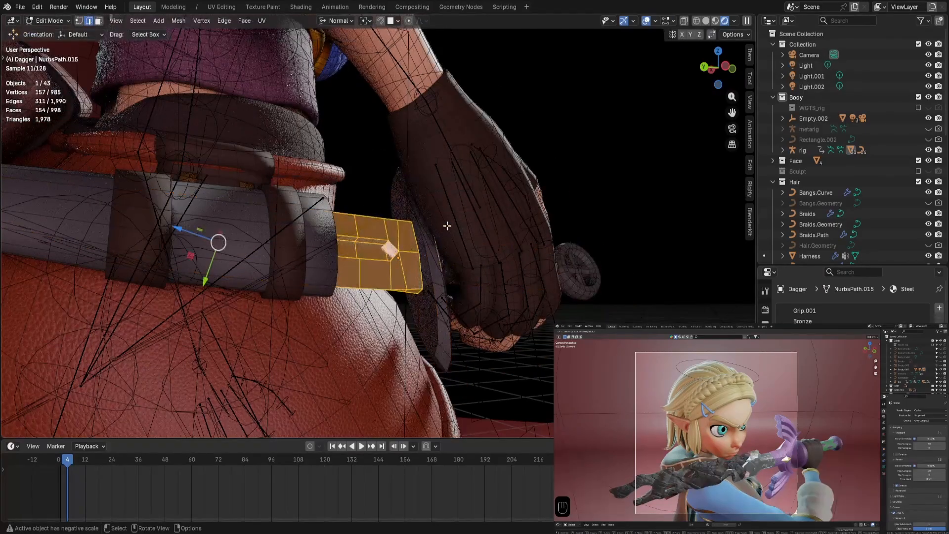
Bring up the dagger's Steel material settings and hide the overlays for a close view of the blade.
scroll(850, 297, "down", 2)
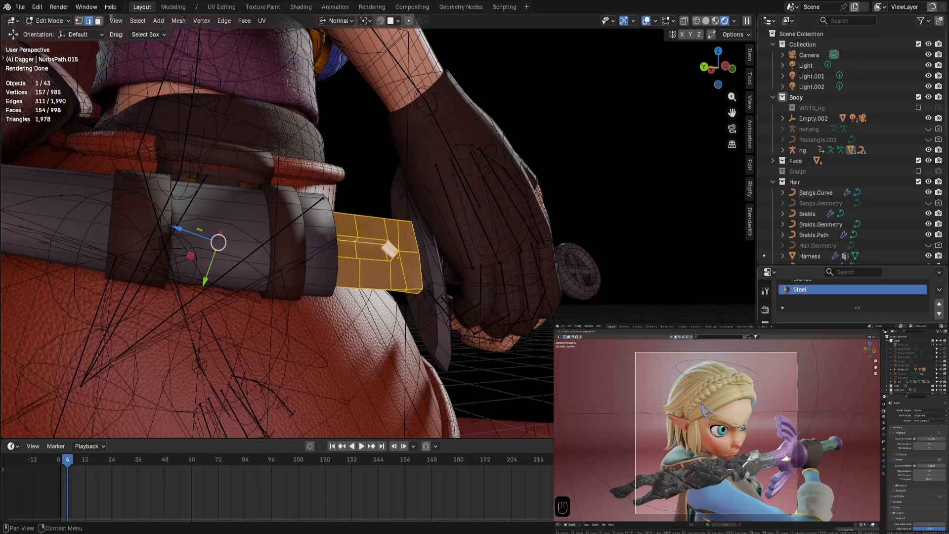
scroll(850, 297, "down", 2)
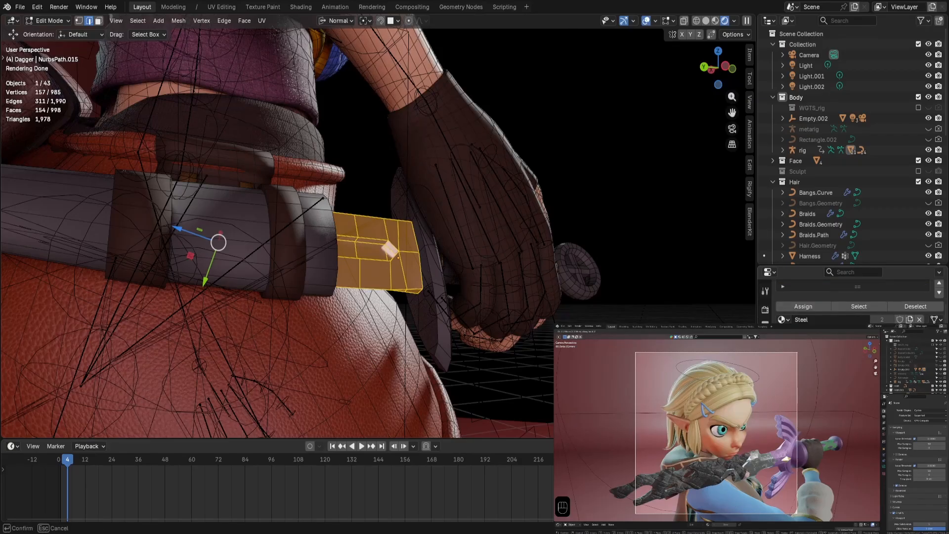
key("Return")
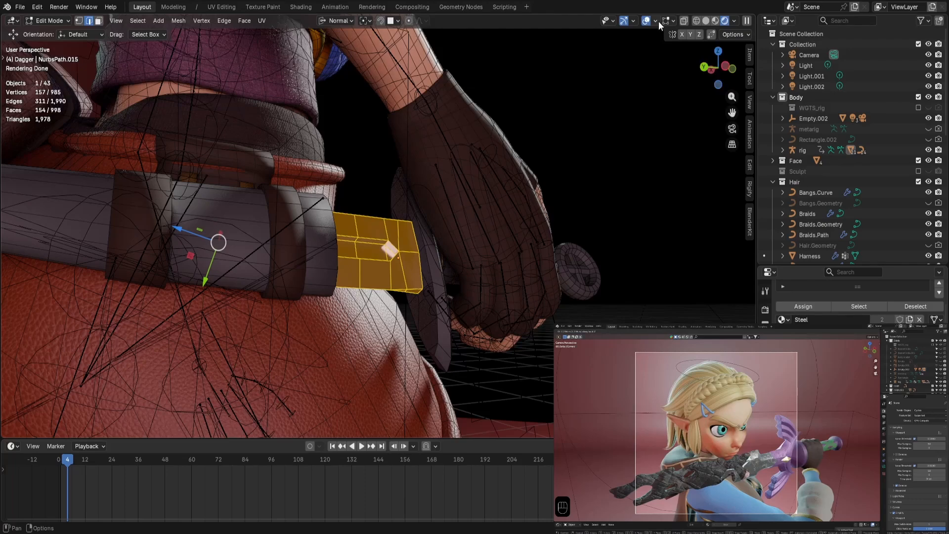
left_click(645, 21)
scroll(561, 240, "up", 4)
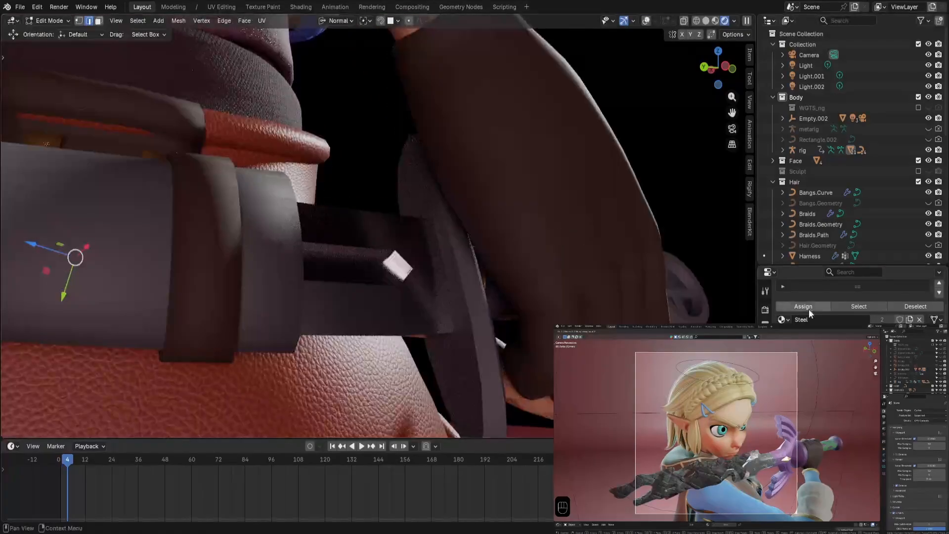
Raise the Steel colour to full brightness with a faint red tint of 0.063 saturation and return to Object Mode.
left_click(881, 385)
left_click_drag(921, 220, 921, 203)
mouse_move(877, 241)
left_mouse_down()
mouse_move(876, 224)
mouse_move(875, 245)
left_mouse_up()
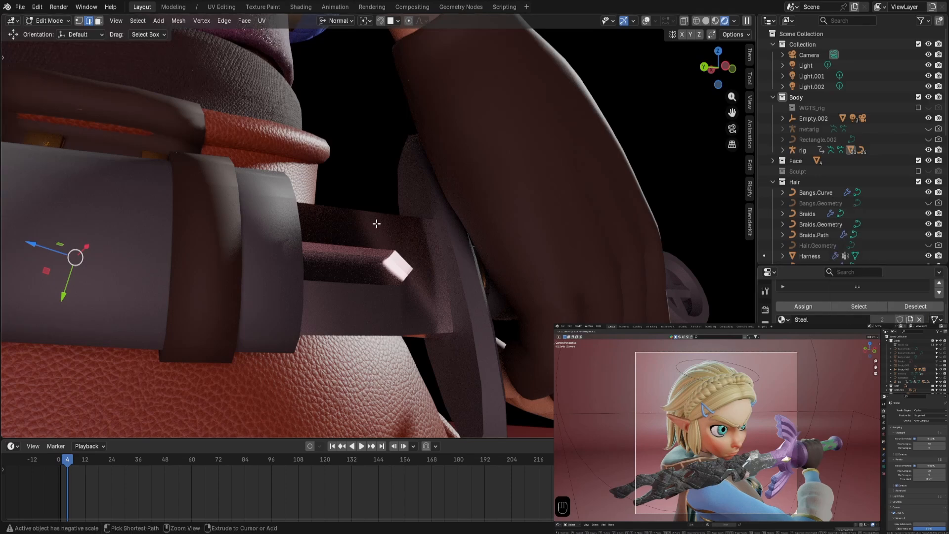
key("Tab")
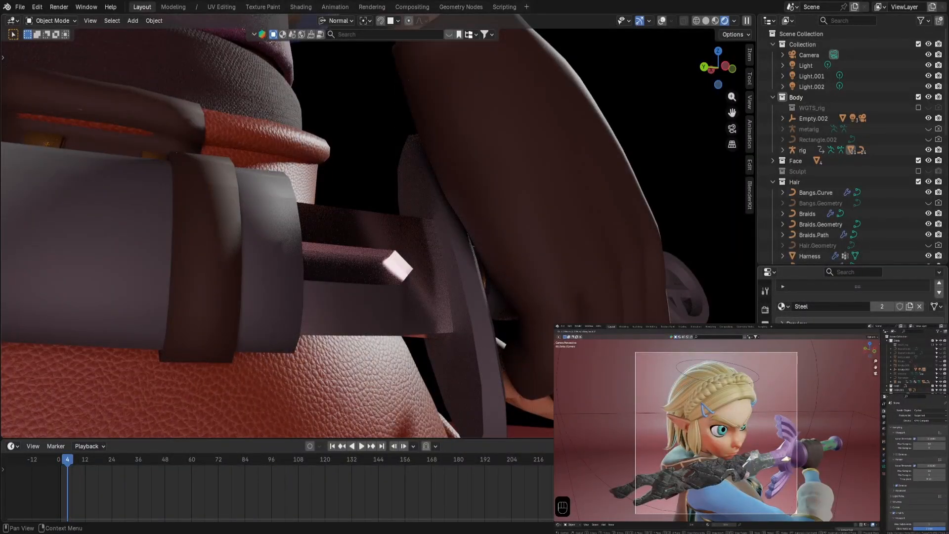
Set the Steel colour's hue to 0.375 and saturation to 0.054, and check the blade near and far.
left_click(881, 367)
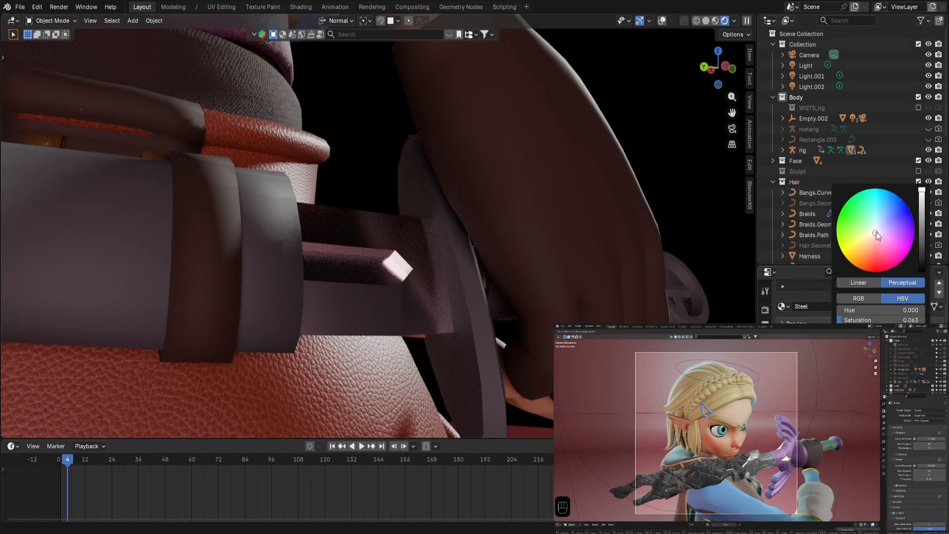
left_click_drag(875, 232, 874, 229)
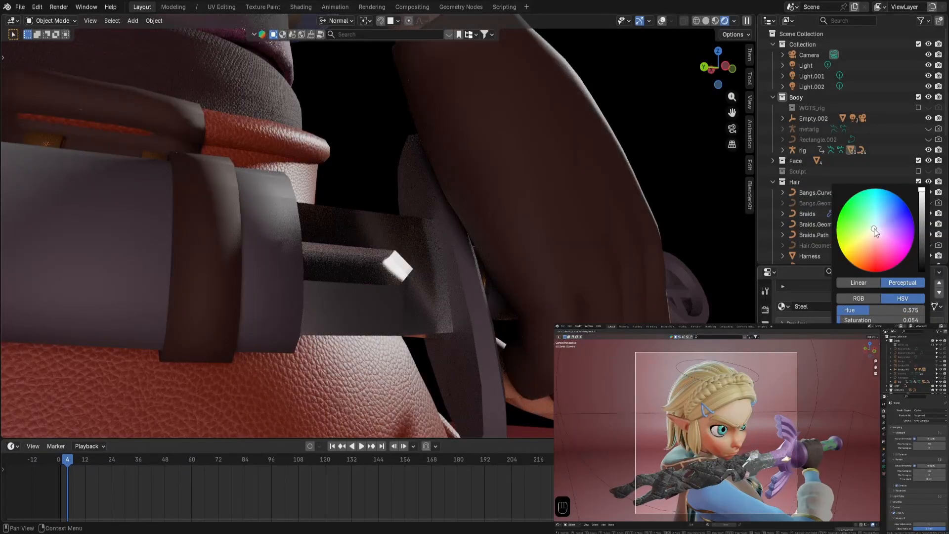
scroll(556, 251, "down", 2)
scroll(410, 266, "down", 1)
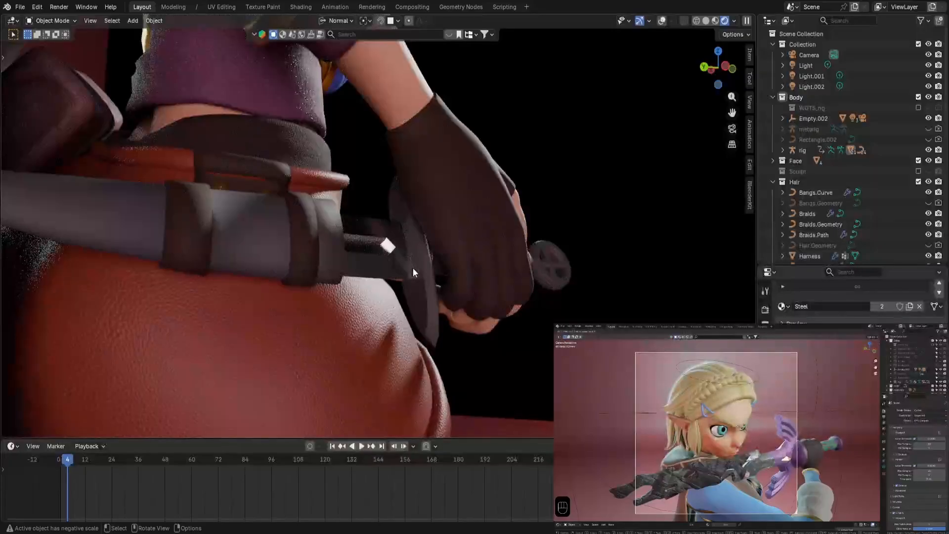
scroll(540, 301, "up", 3)
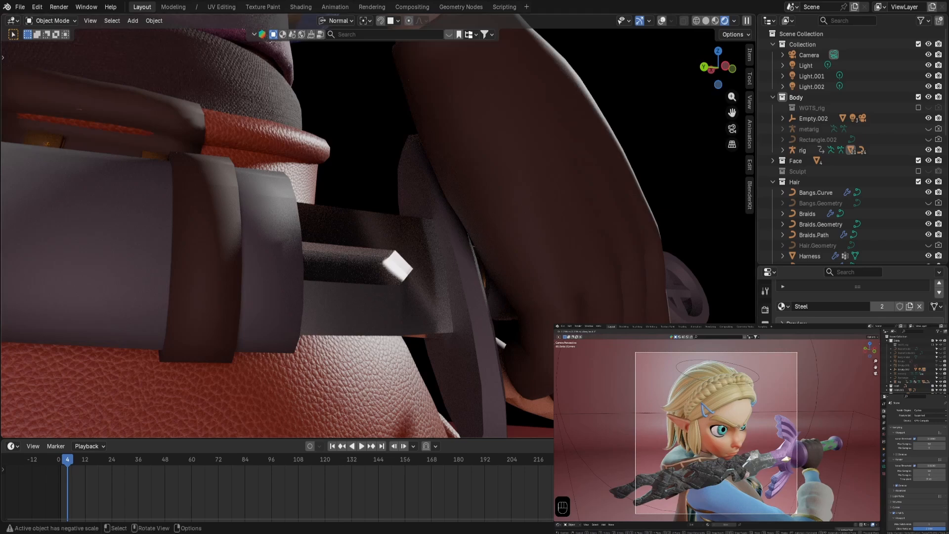
scroll(378, 232, "down", 4)
scroll(378, 232, "up", 3)
scroll(378, 232, "up", 1)
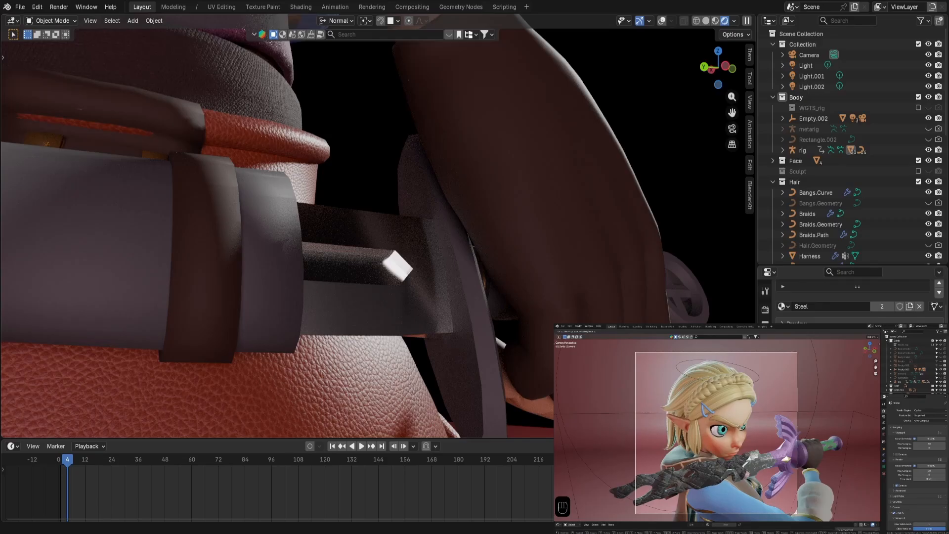
Compare the dagger's blade in Material Preview and Rendered shading, ending in Material Preview.
left_click(714, 21)
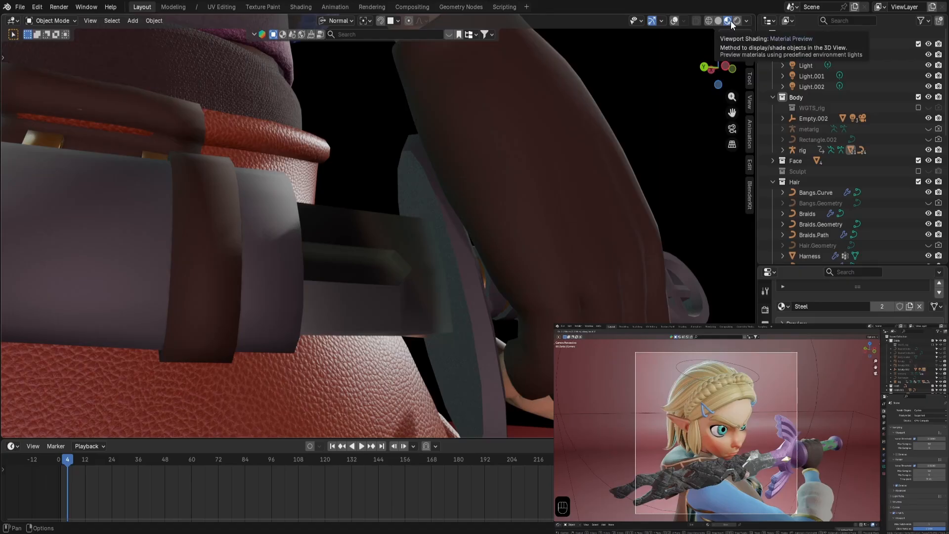
left_click(735, 20)
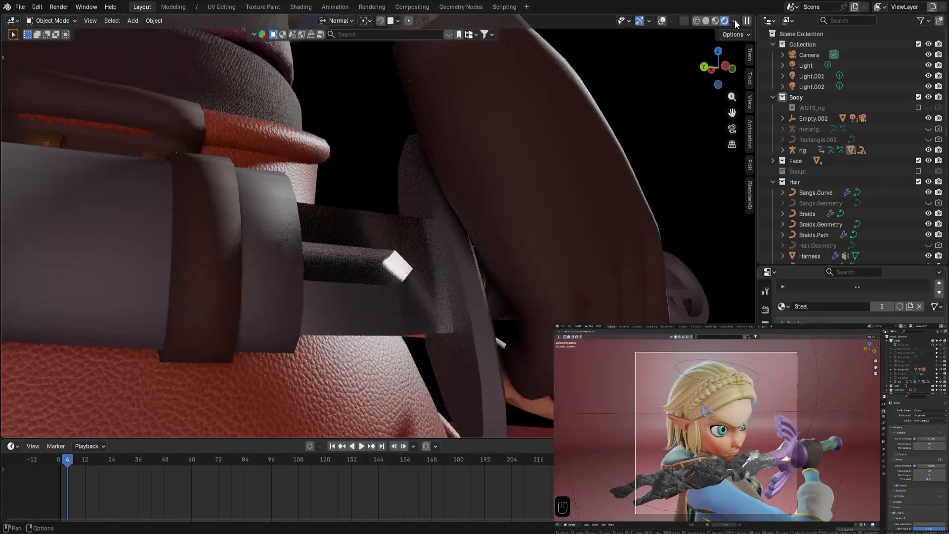
left_click(713, 20)
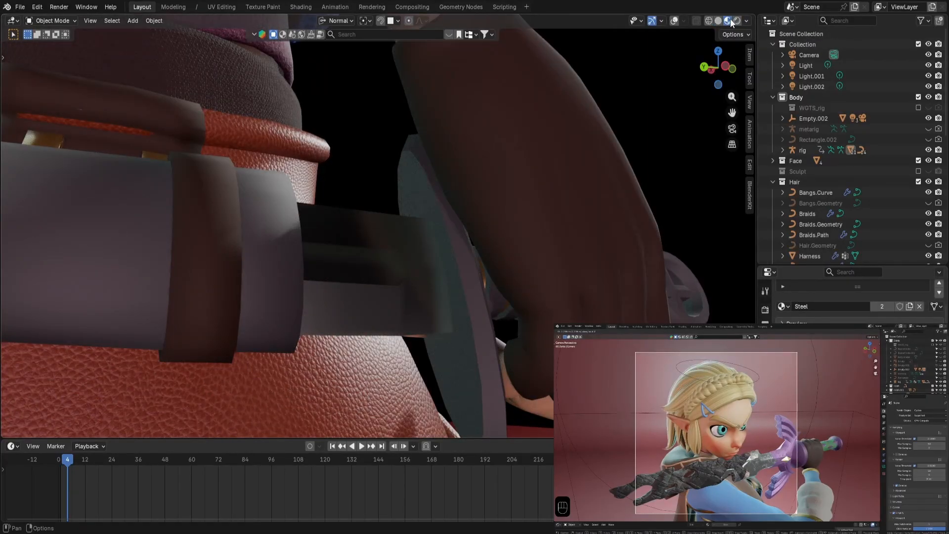
Review the dagger's steel blade in Rendered shading up close and through the camera.
left_click(735, 20)
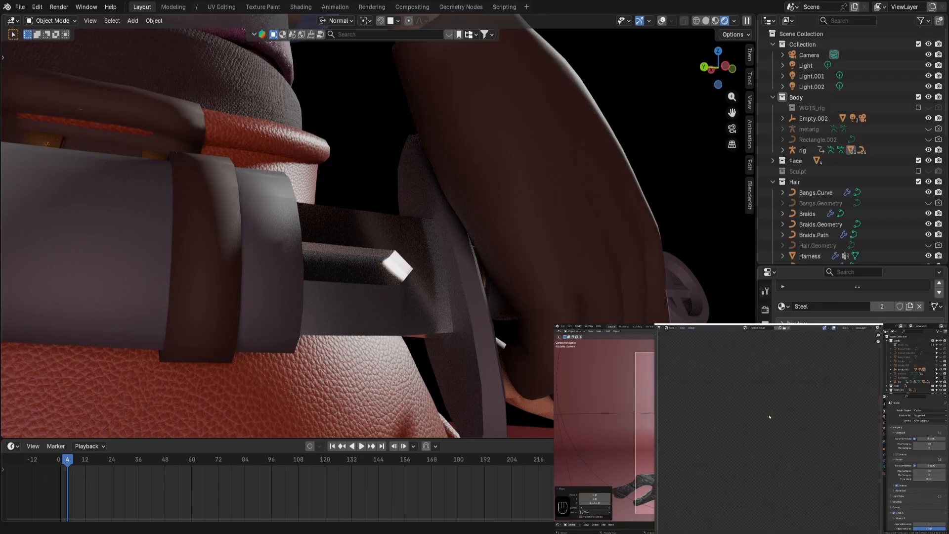
scroll(351, 158, "down", 1)
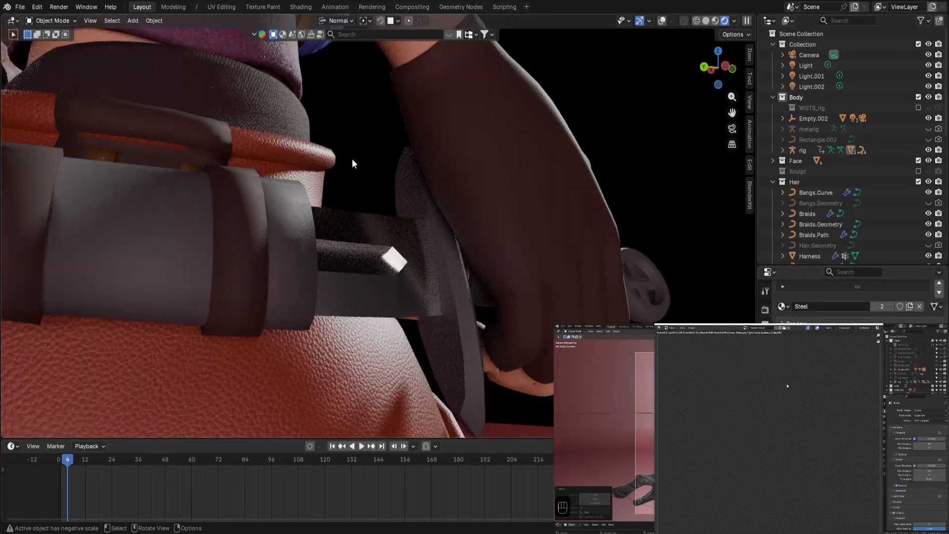
key("KP_0")
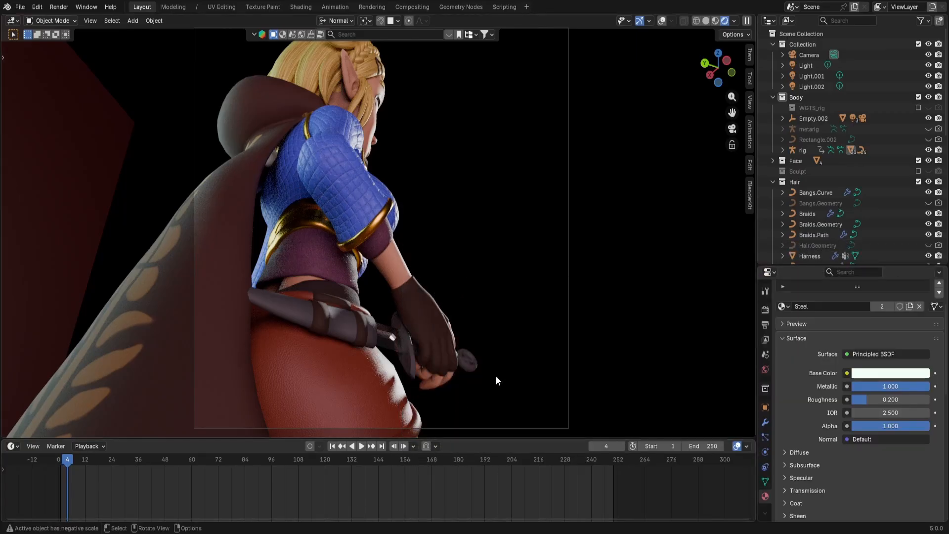
Show the overlays, switch to Material Preview shading, and select and frame the large cube-shaped empty surrounding the character.
left_click(660, 22)
middle_click_drag(627, 128, 553, 253)
scroll(553, 253, "down", 8)
scroll(550, 250, "up", 3)
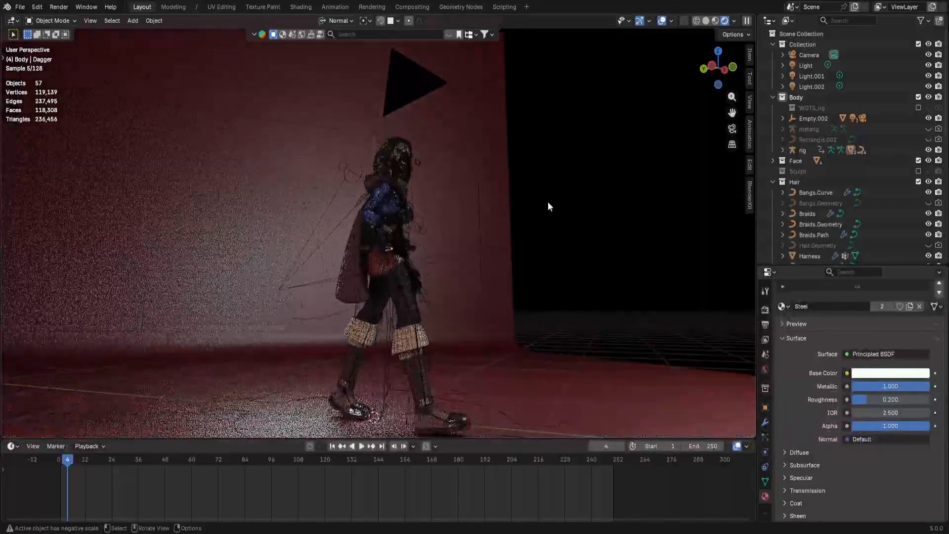
left_click(712, 22)
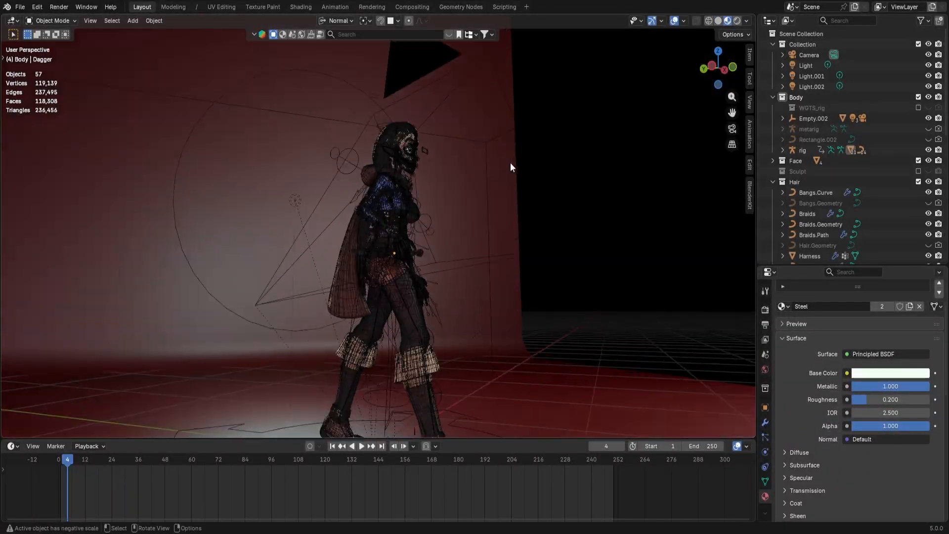
left_click(541, 133)
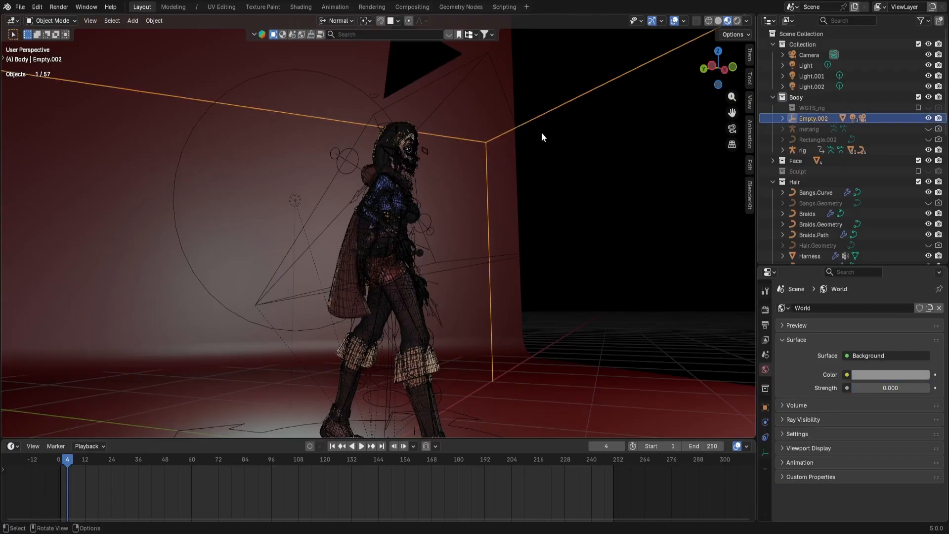
key("KP_Decimal")
Go to frame 0 and insert keyframes for the selected empty.
left_click_drag(66, 464, 58, 463)
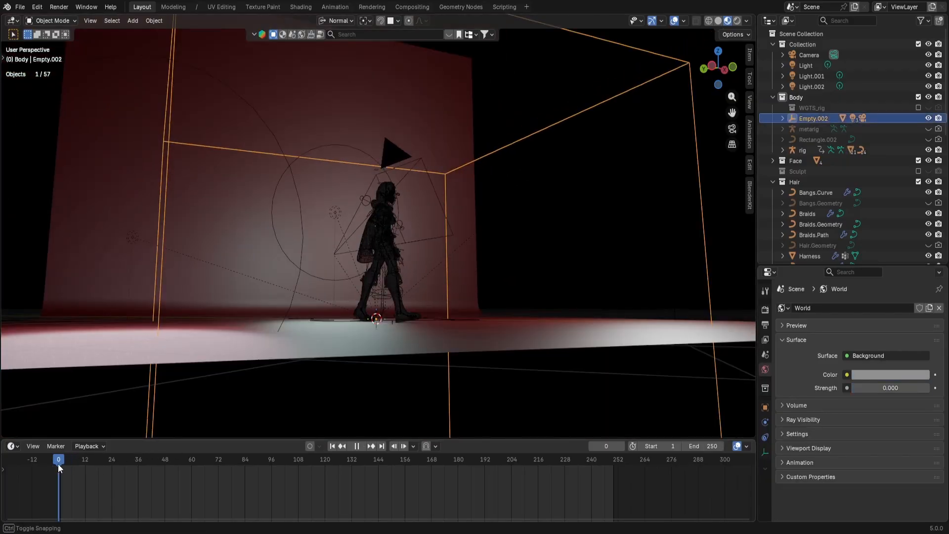
key("i")
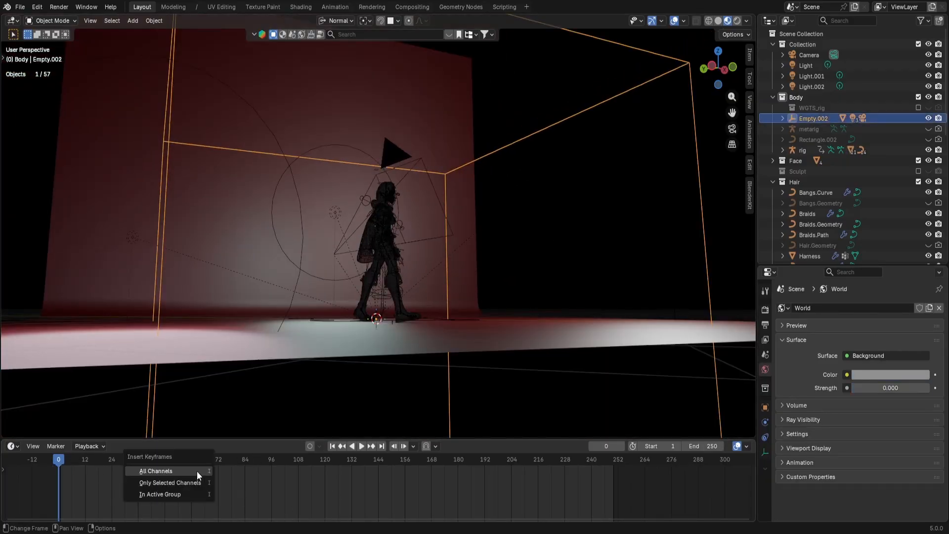
scroll(61, 472, "down", 1)
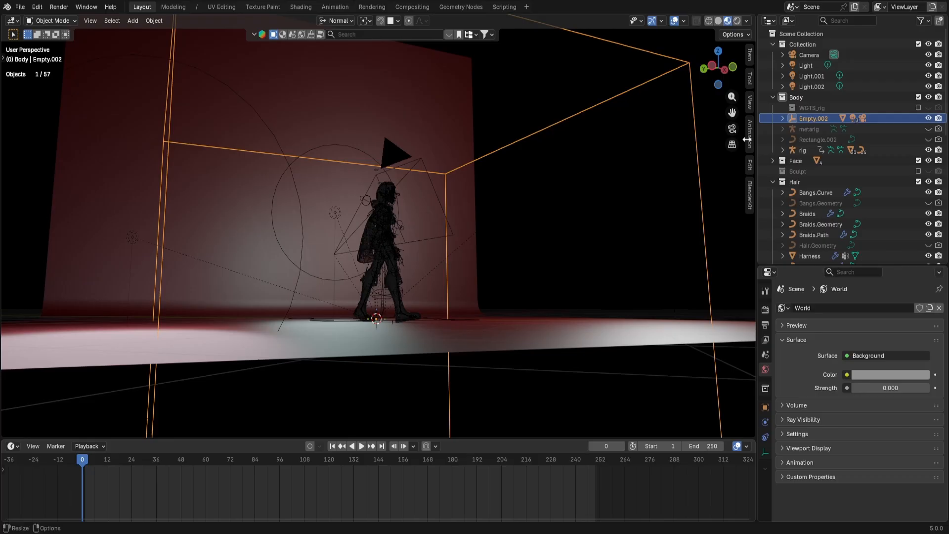
key("i")
right_click(228, 365)
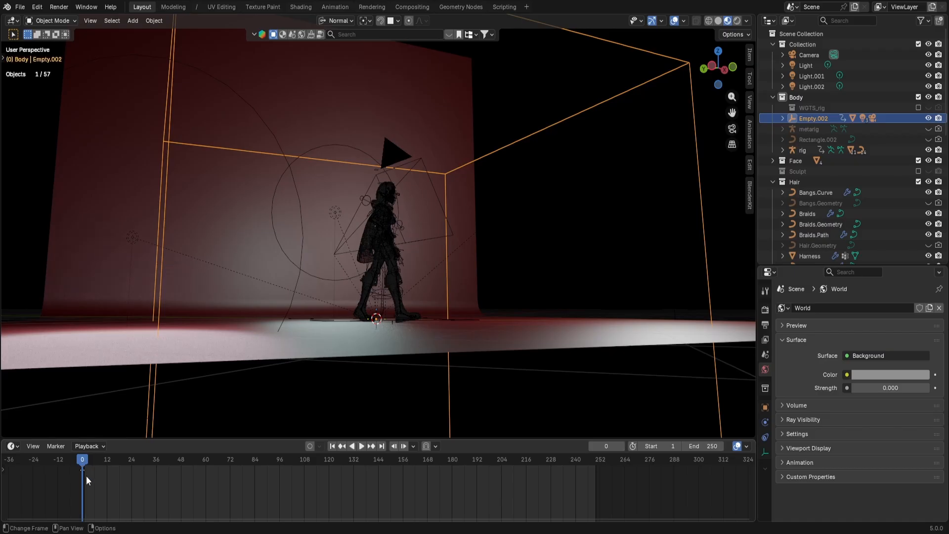
key("i")
key("Return")
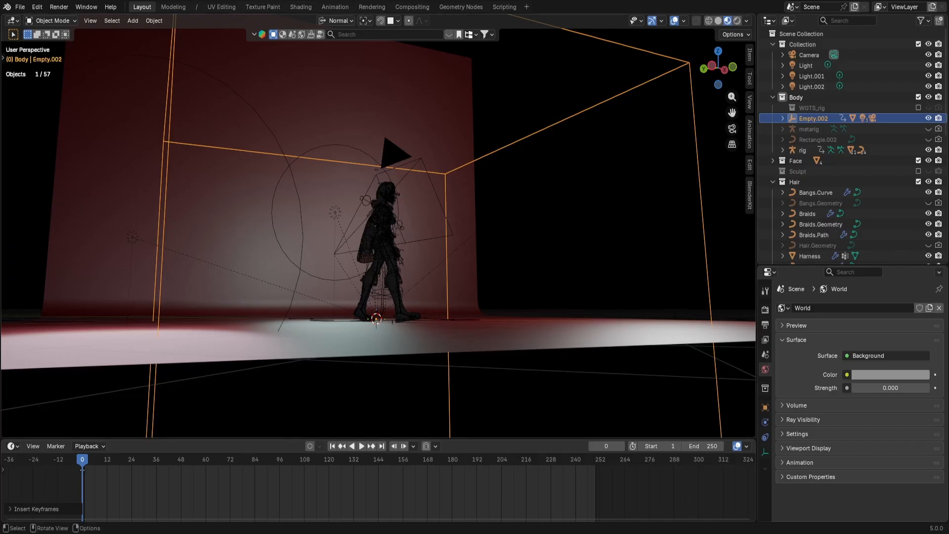
right_click(168, 142)
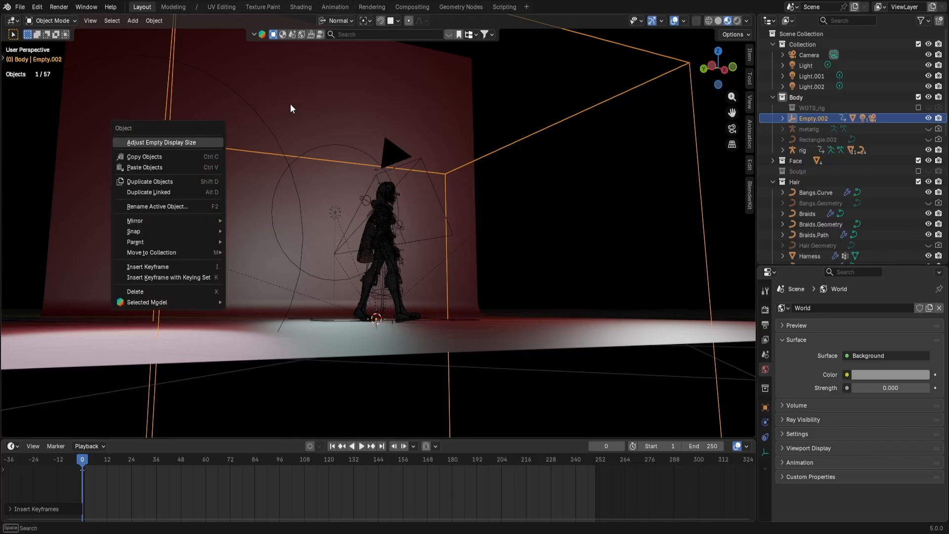
left_click(200, 267)
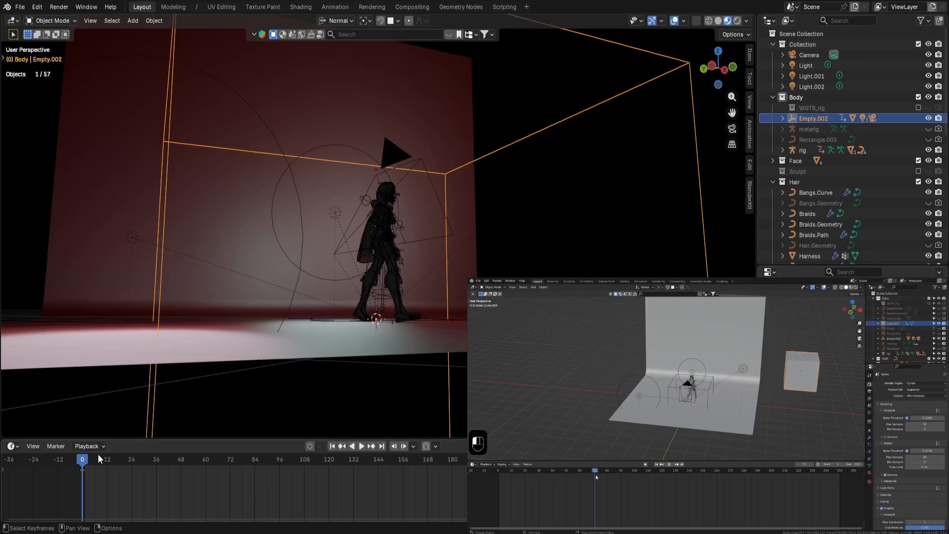
Move to frame 1 and delete the empty's keyframe at frame 0.
left_click(84, 462)
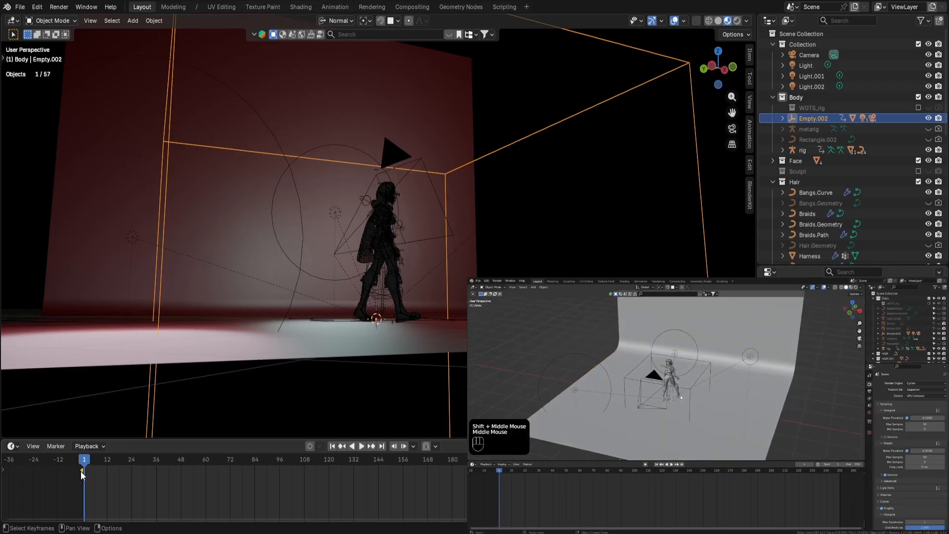
right_click(81, 470)
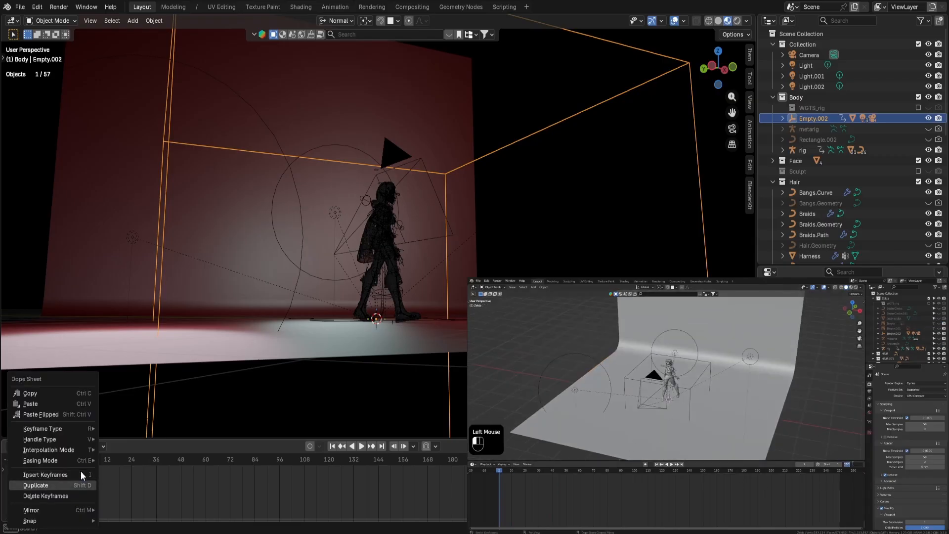
left_click(71, 494)
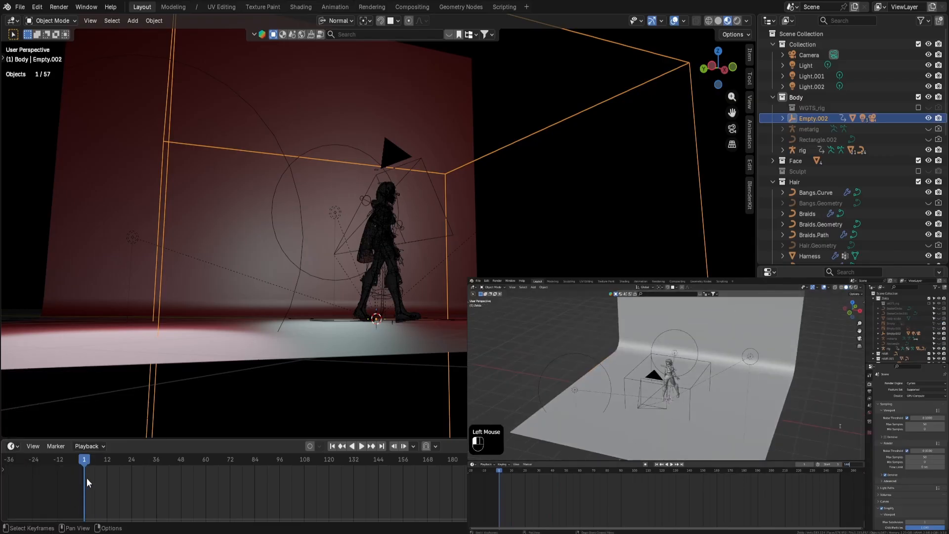
Try to insert keyframes on All Channels for the empty at frame 1.
key("i")
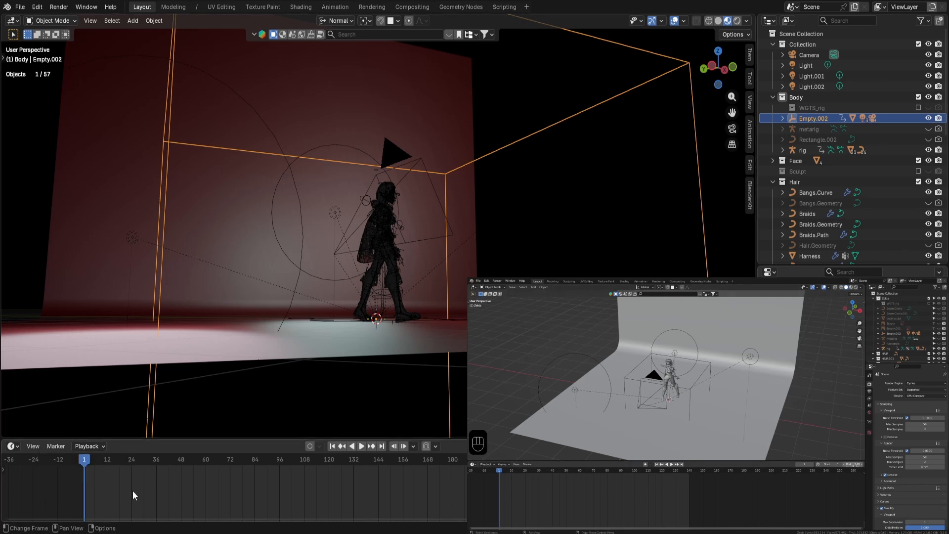
key("i")
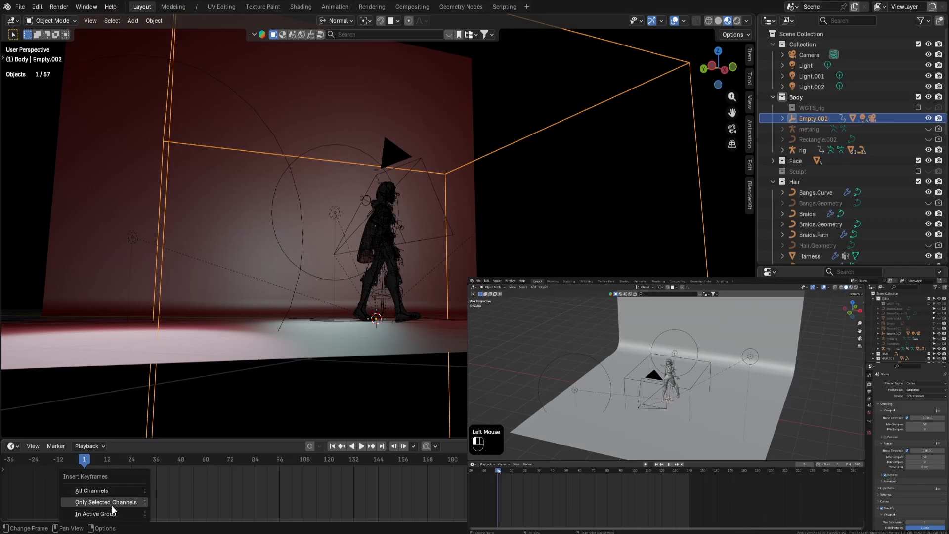
left_click(111, 492)
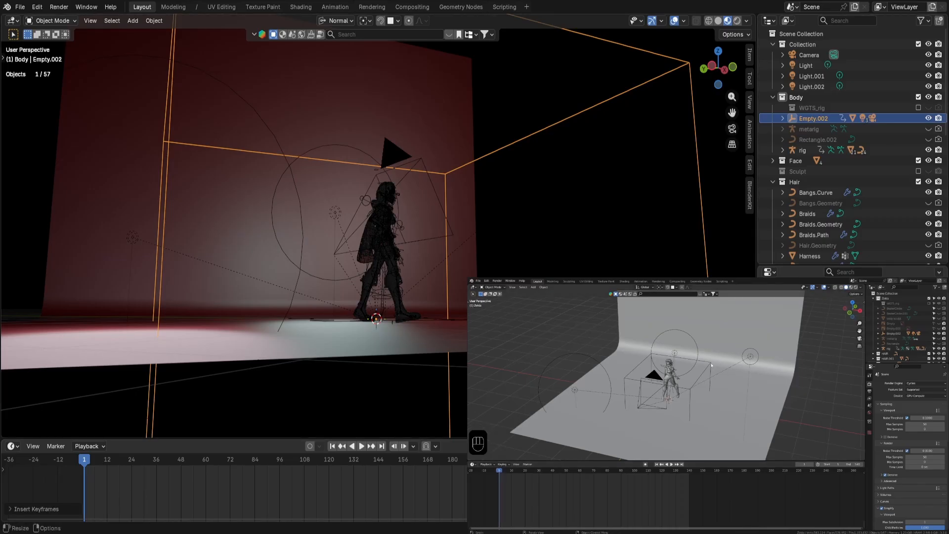
Enlarge the timeline area, deselect the empty, and widen the visible frame range while staying at frame 1.
left_click_drag(525, 438, 525, 270)
left_click(549, 173)
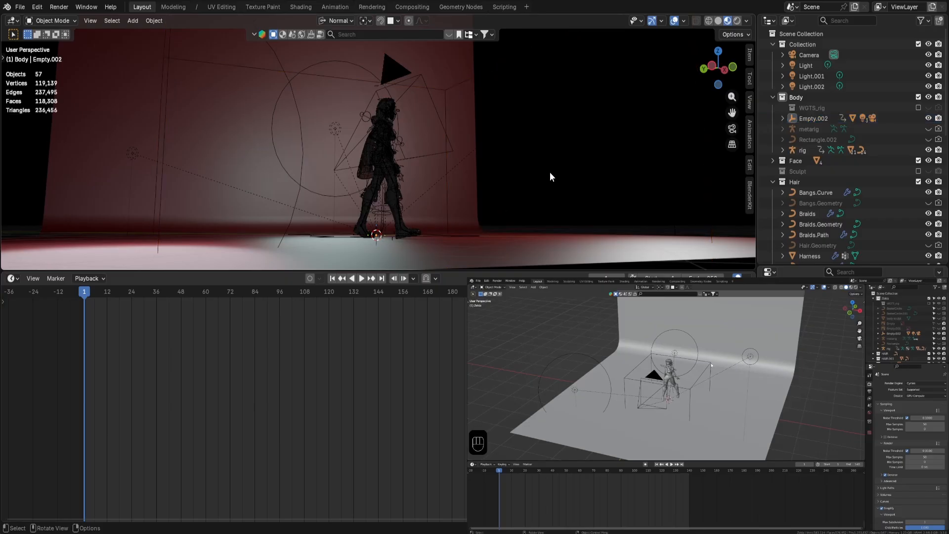
mouse_move(73, 292)
left_mouse_down()
mouse_move(173, 292)
mouse_move(84, 298)
left_mouse_up()
scroll(84, 298, "down", 1)
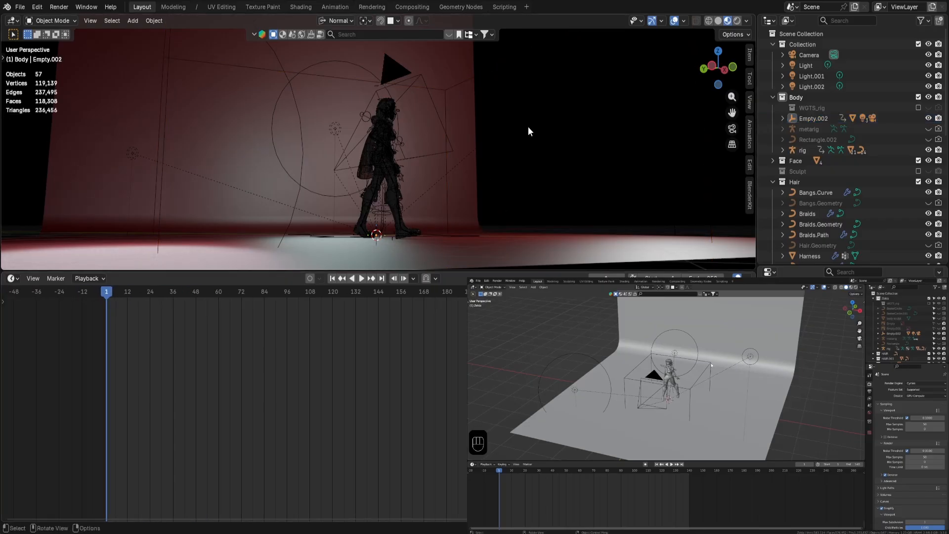
Reselect the large cube-shaped empty and try to insert keyframes In Active Group at frame 1.
left_click(478, 85)
left_click(202, 61)
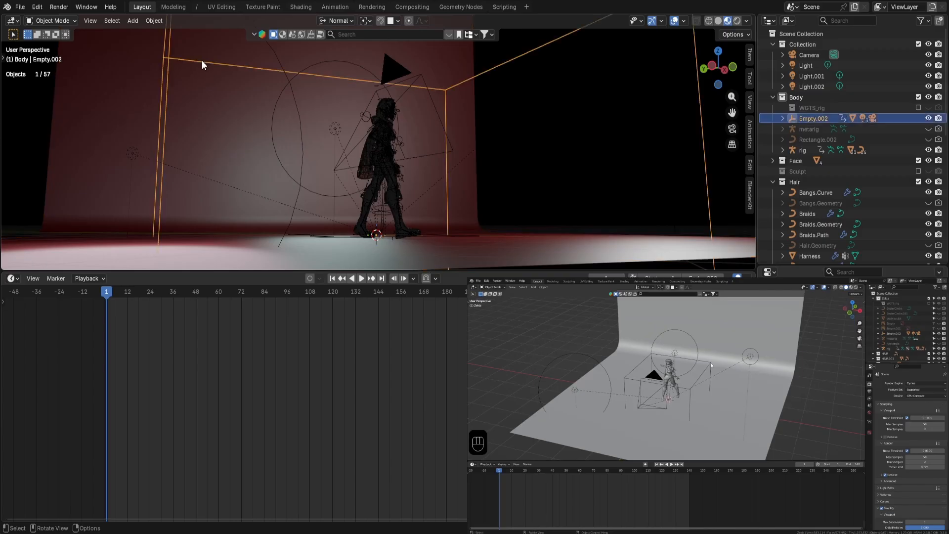
key("i")
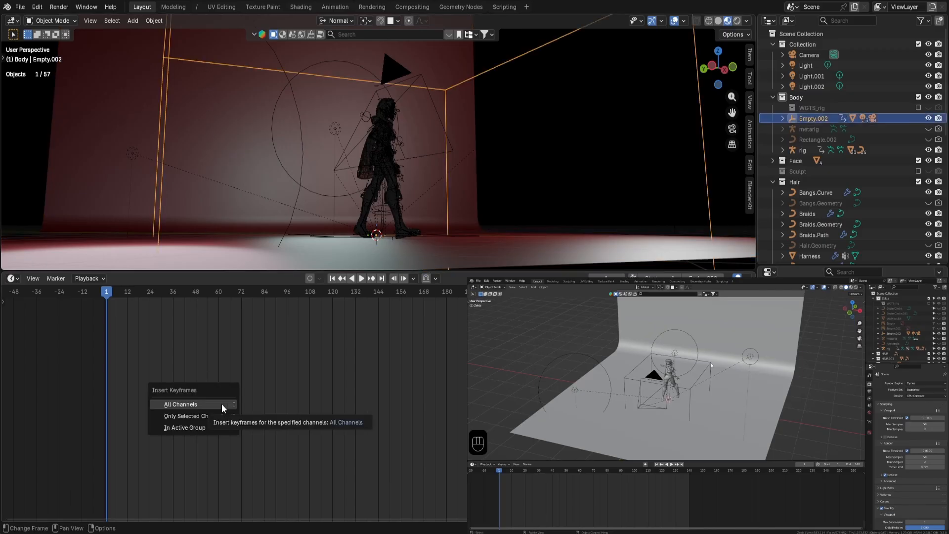
left_click(205, 427)
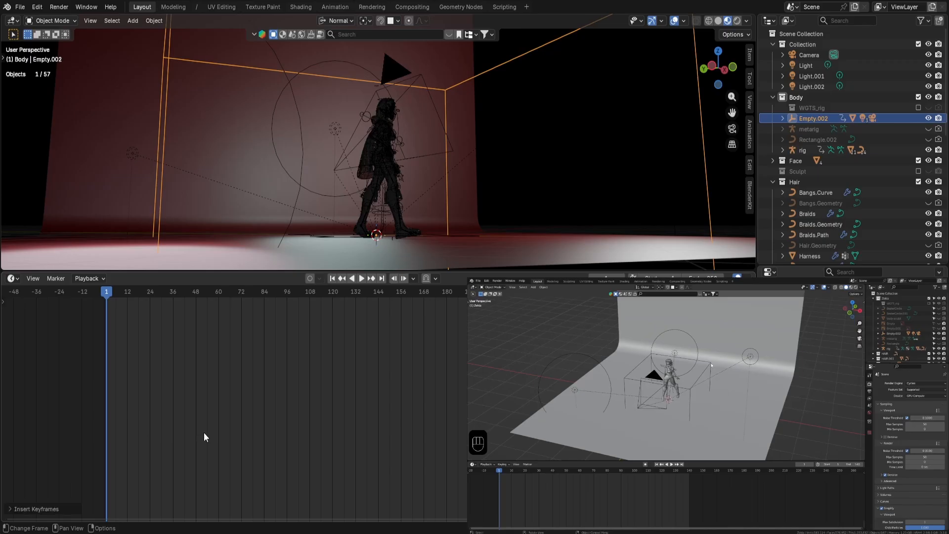
Move the playhead to frame 121 and set the animation's end frame to 150.
left_click_drag(113, 294, 334, 292)
key("i")
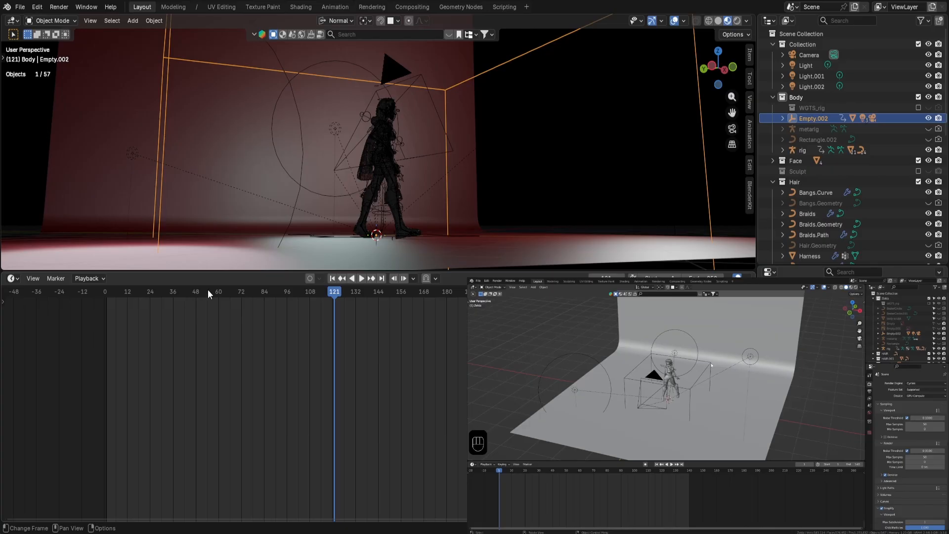
left_click(709, 277)
key("BackSpace")
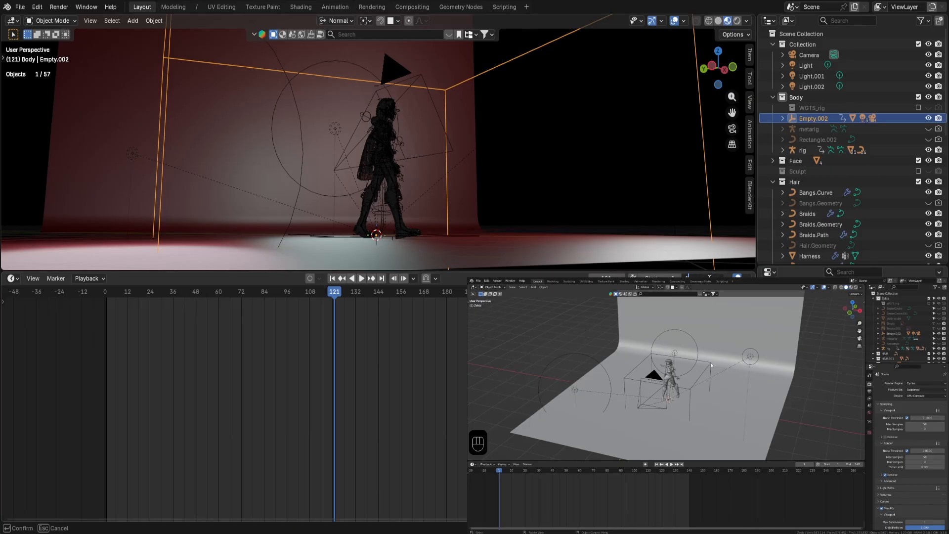
type("150")
key("Return")
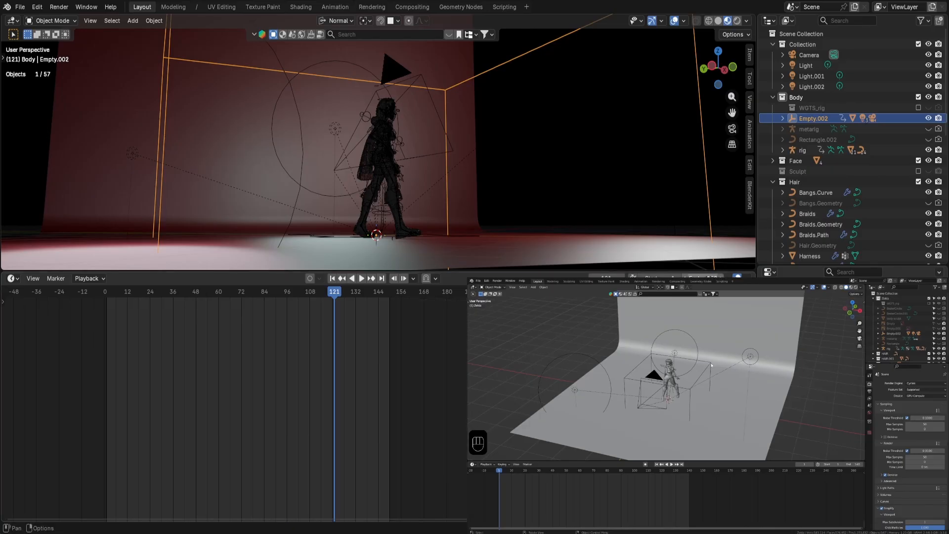
Return to frame 1 and try to insert keyframes for the empty through the Dope Sheet commands.
left_click_drag(324, 293, 106, 310)
right_click(106, 310)
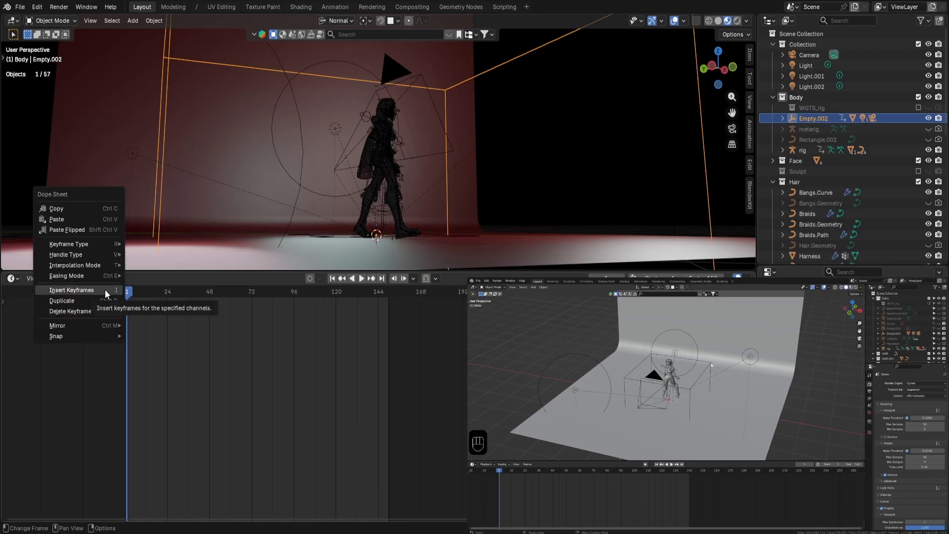
left_click(105, 290)
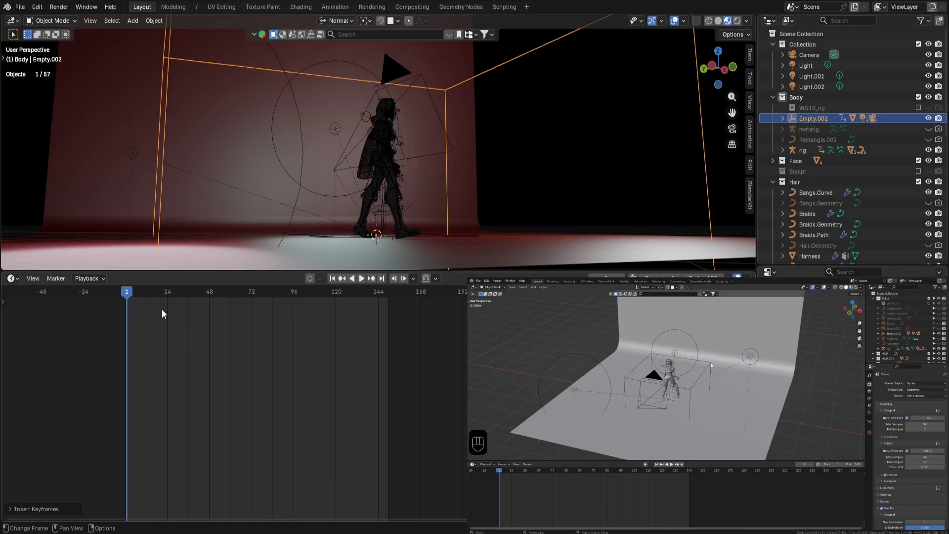
left_click_drag(150, 296, 126, 296)
right_click(127, 295)
left_click(126, 297)
Expand the keyframe insertion settings and retry inserting keyframes at frame 1 with the type Only Selected Channels.
left_click(40, 505)
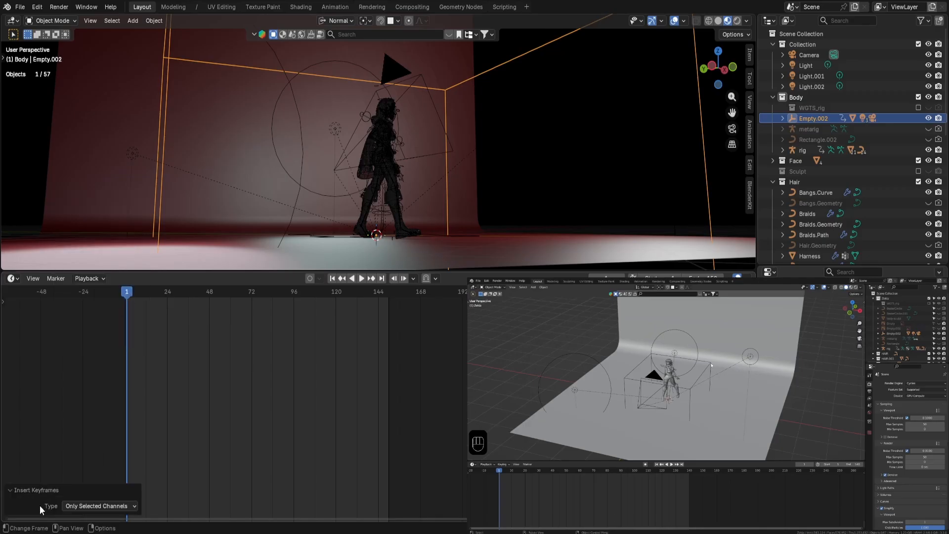
left_click(82, 510)
left_click(82, 509)
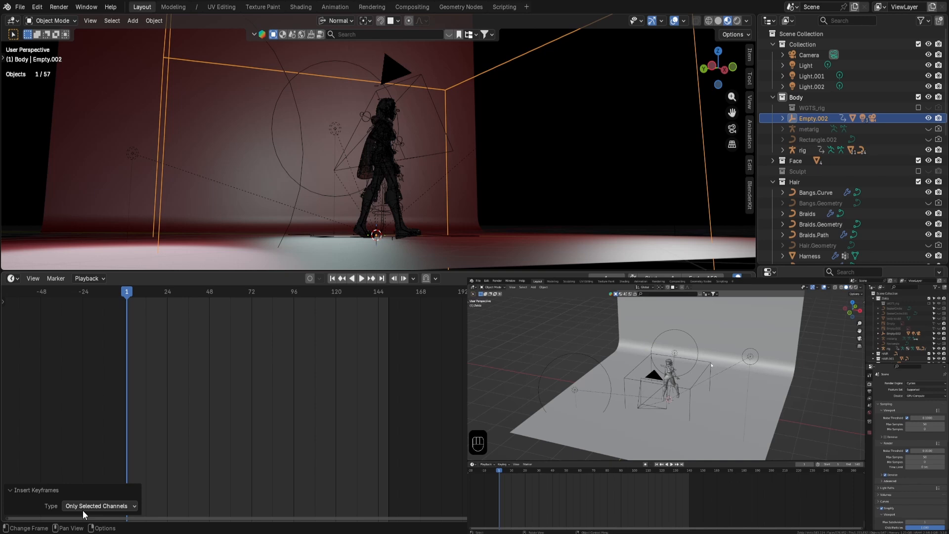
right_click(186, 384)
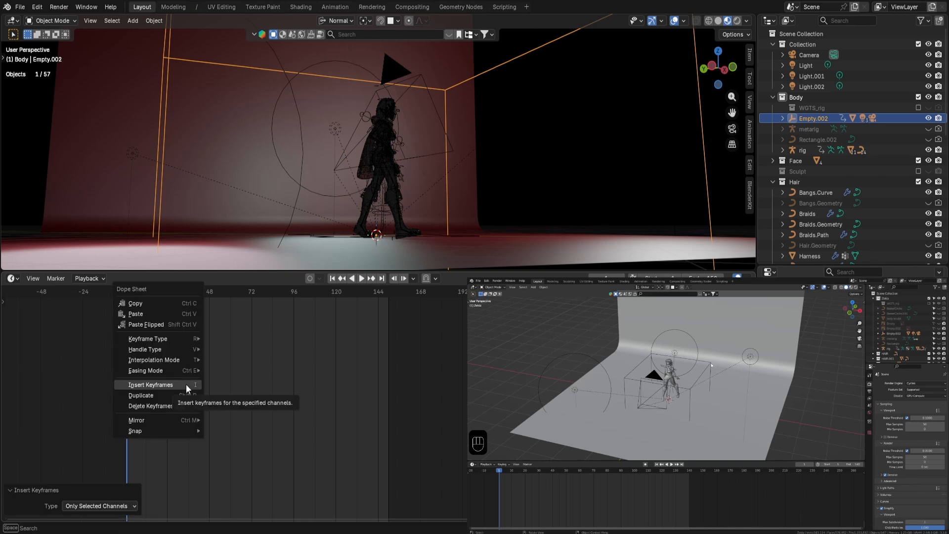
left_click(185, 384)
right_click(186, 384)
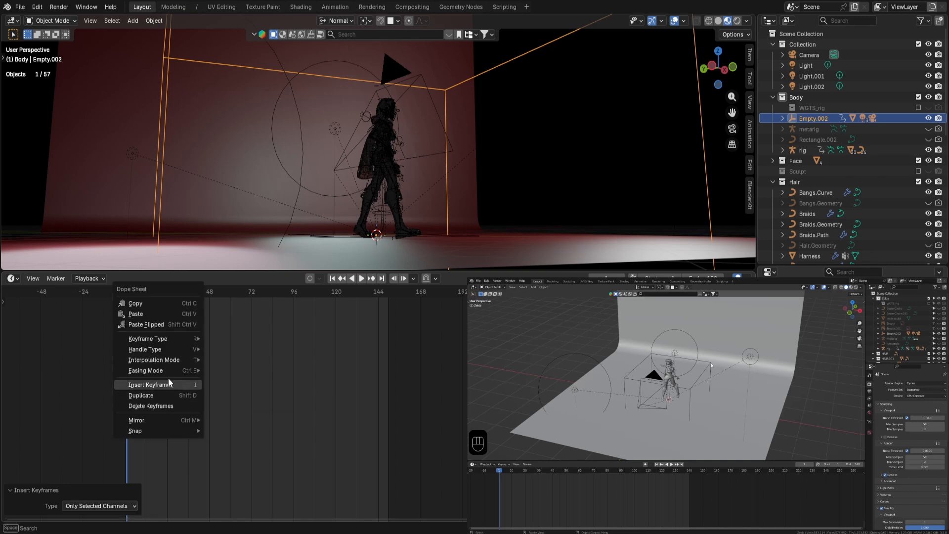
left_click(166, 379)
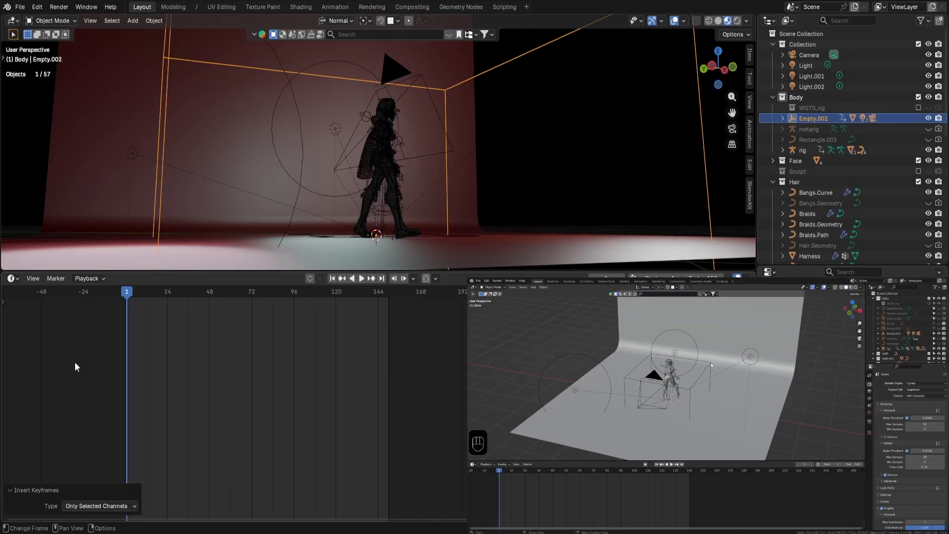
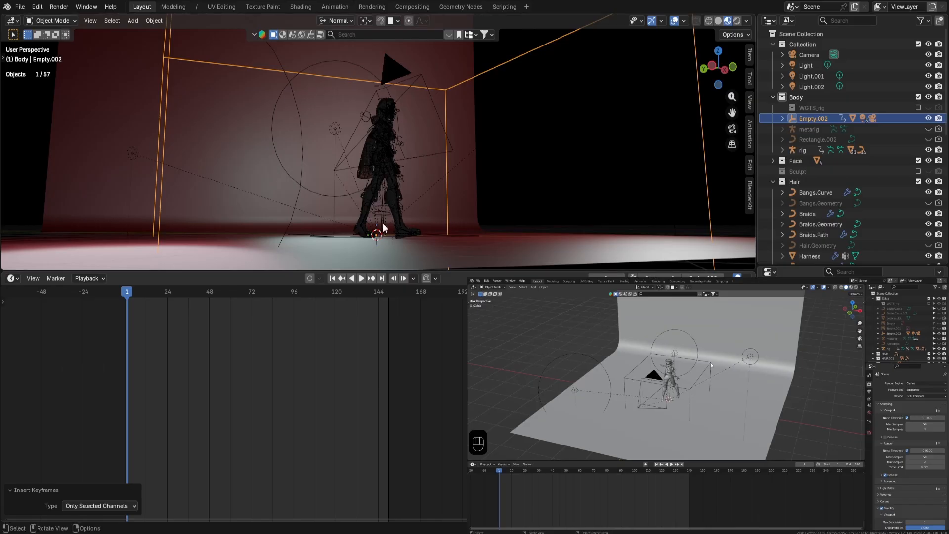
Enlarge the 3D viewport by shrinking the timeline and display the selected empty's transform values.
left_click_drag(448, 278, 448, 398)
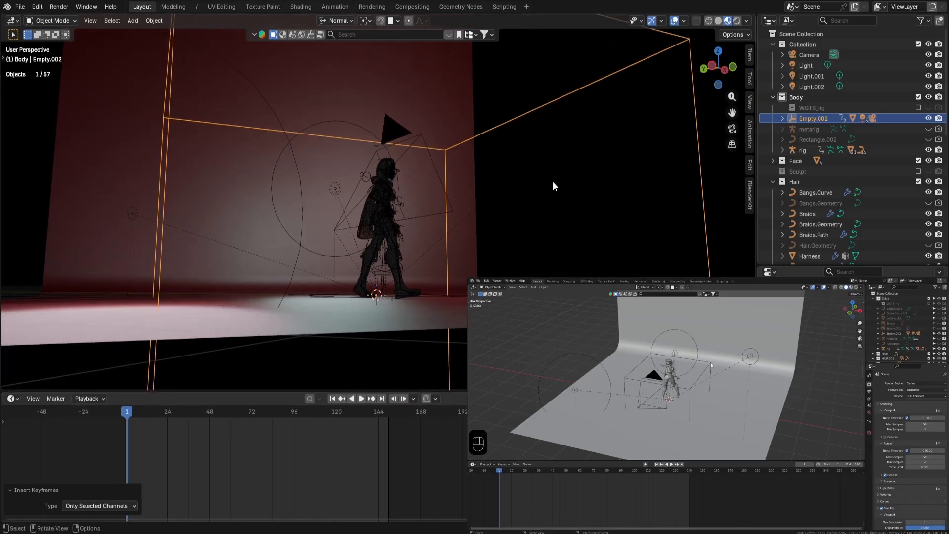
right_click(518, 77)
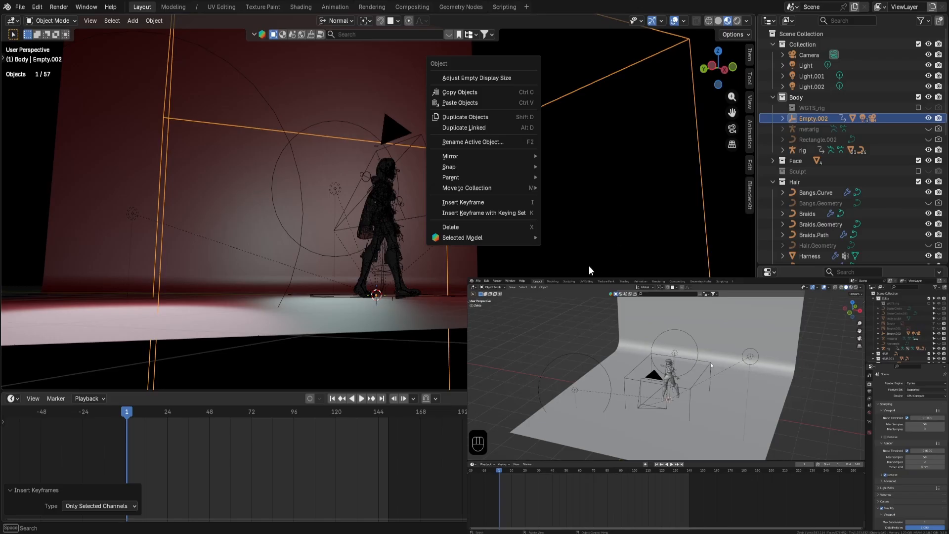
left_click(602, 260)
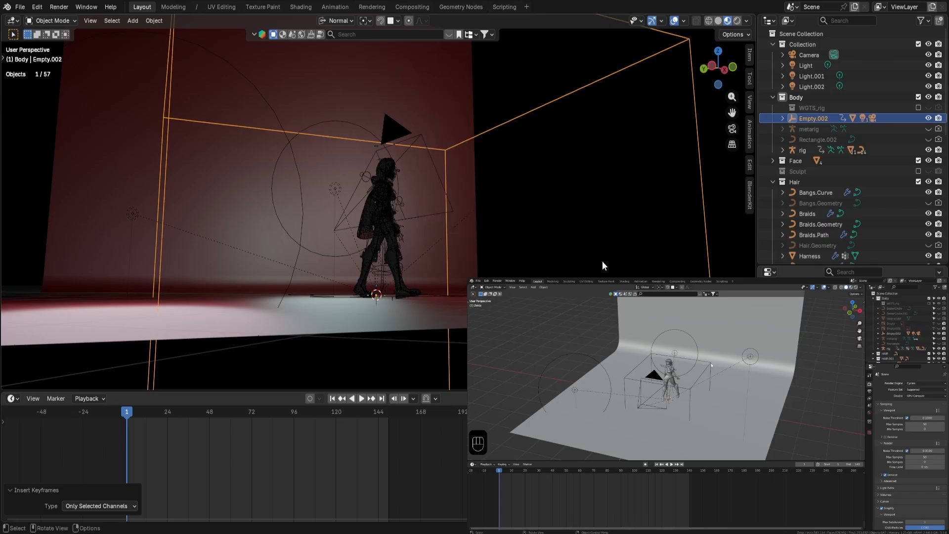
left_click(748, 57)
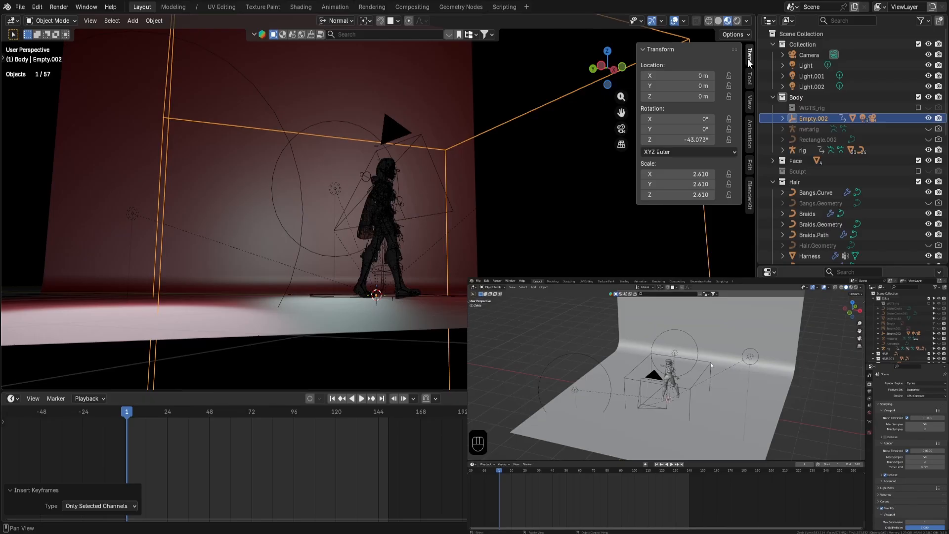
right_click(686, 140)
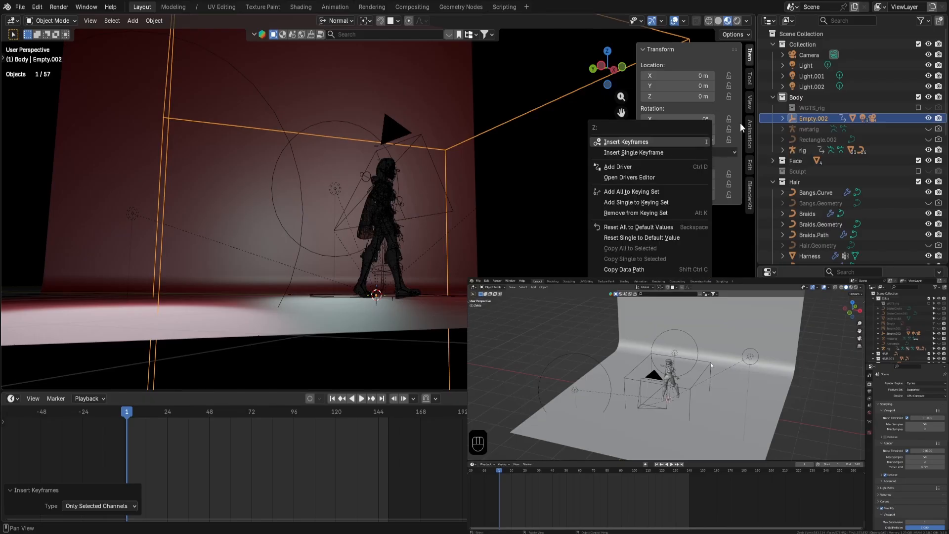
left_click(729, 165)
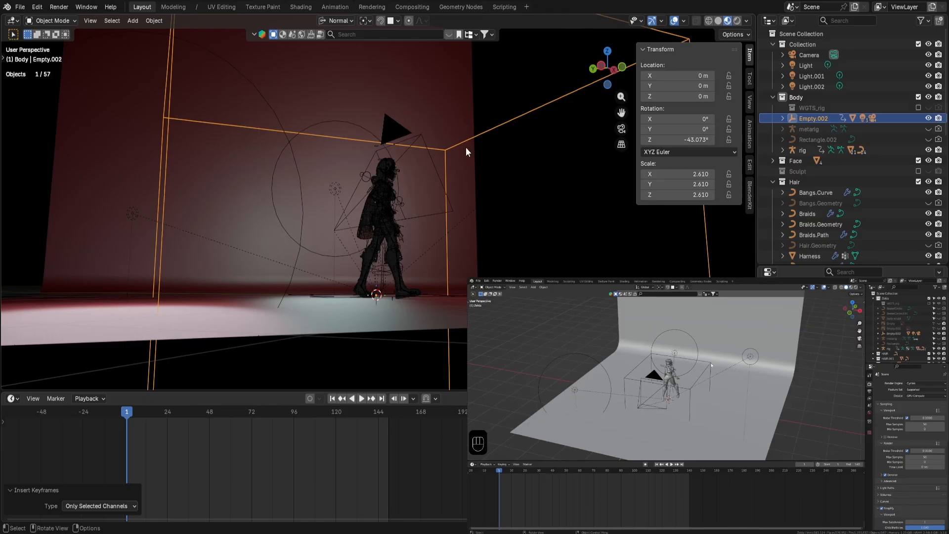
Try keyframing the empty at frame 1 and changing its Z rotation at frame 151, and undo back to the unkeyed empty.
right_click(565, 144)
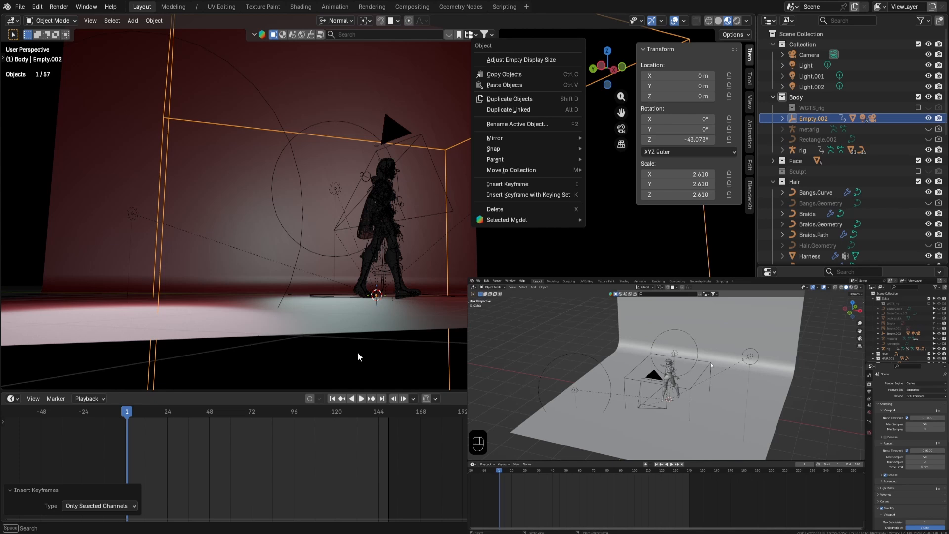
key("i")
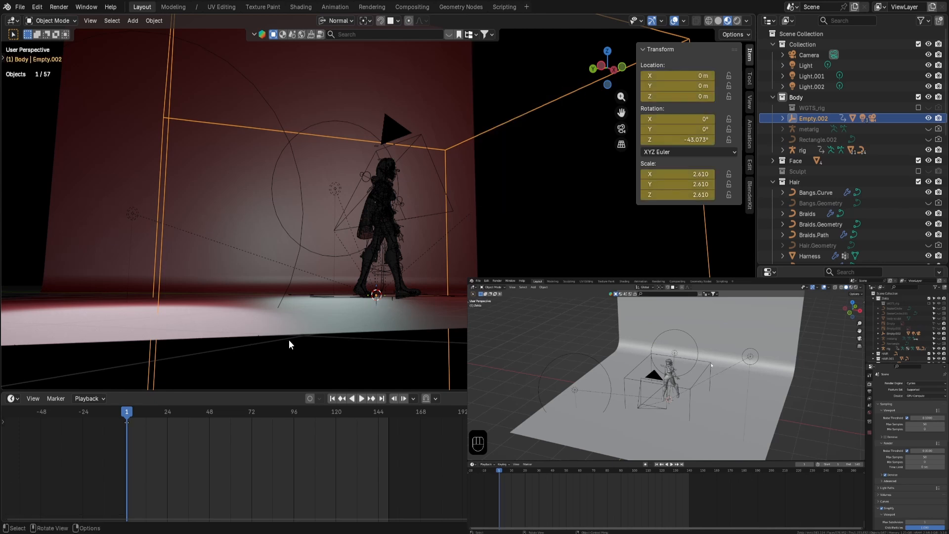
left_click_drag(135, 414, 390, 429)
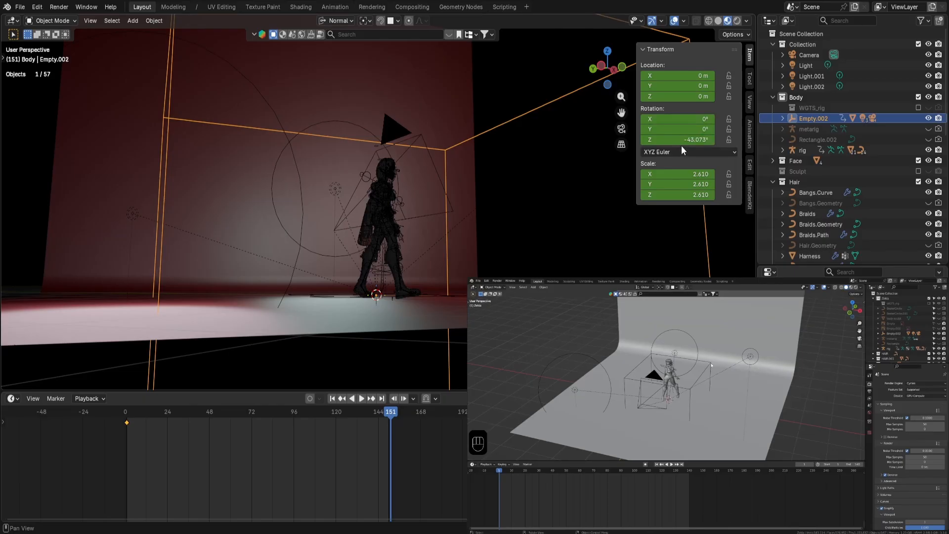
mouse_move(682, 139)
left_mouse_down()
mouse_move(632, 140)
mouse_move(686, 140)
left_mouse_up()
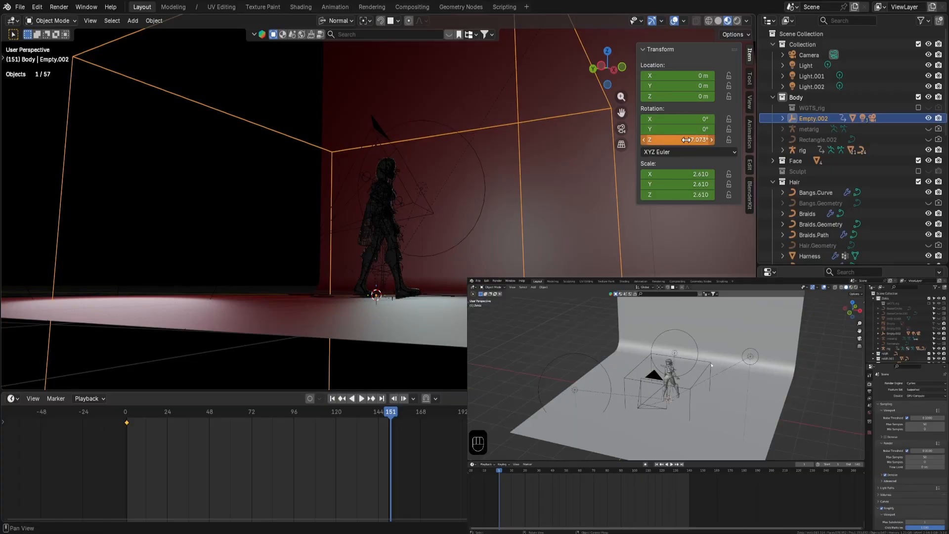
key("shift+Left")
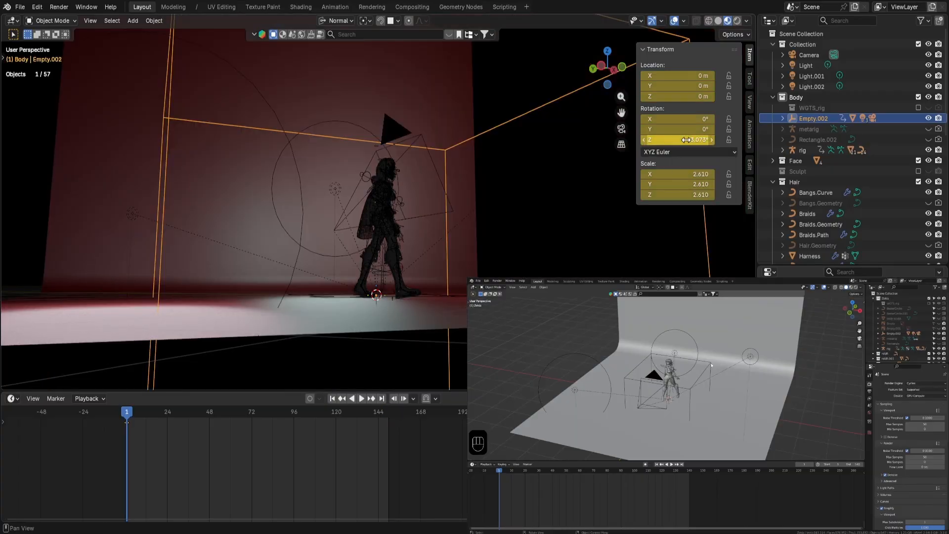
key("ctrl+z")
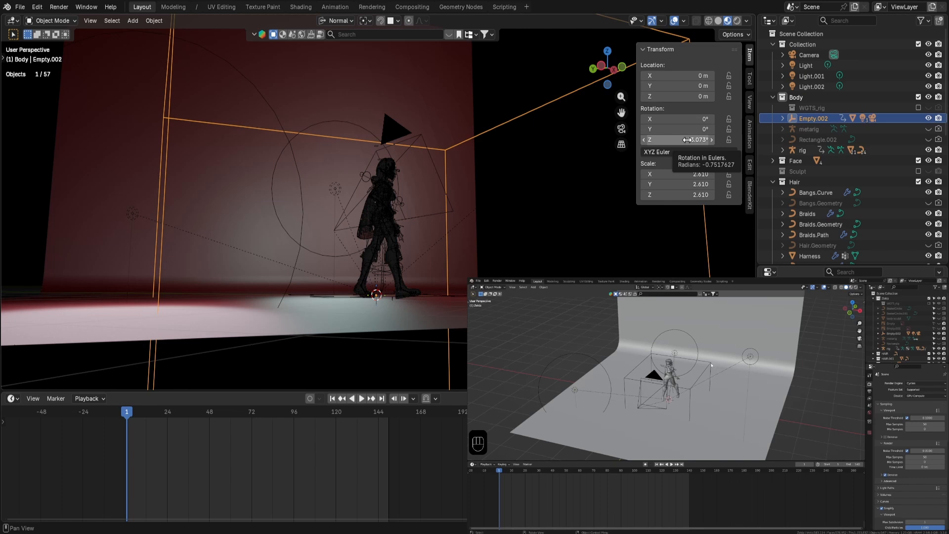
Try rotating the empty freely by -45.5° in the current view, and undo the rotation.
left_click(688, 140)
left_click(511, 129)
middle_click_drag(510, 129, 516, 119)
right_click(516, 119)
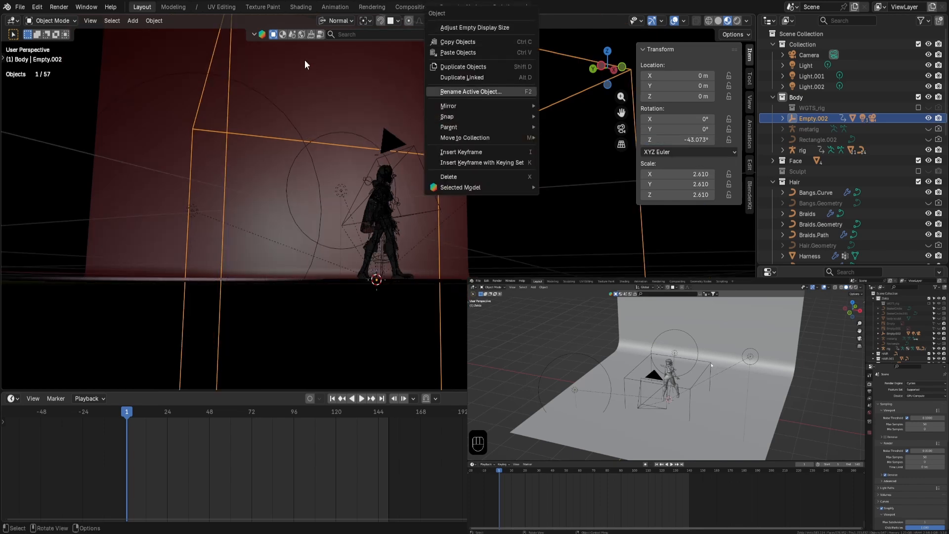
left_click(152, 19)
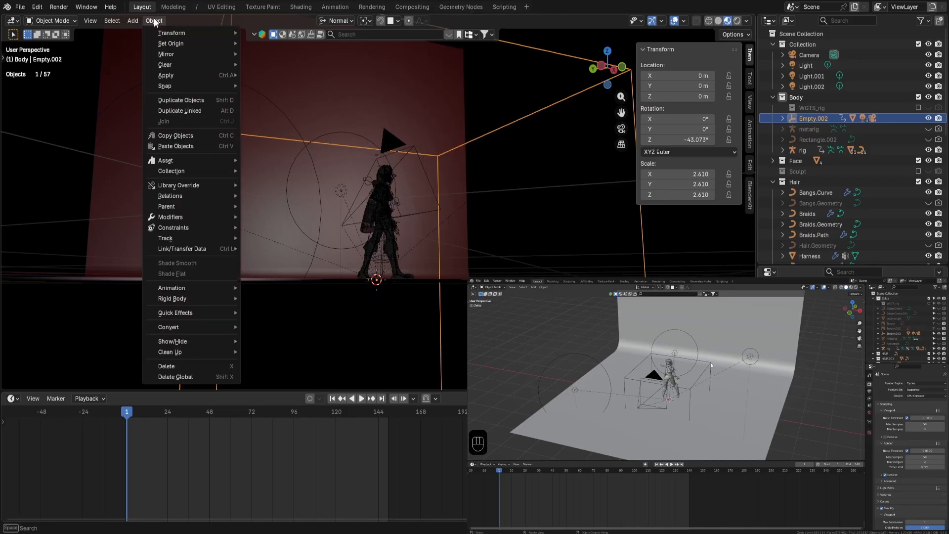
mouse_move(185, 46)
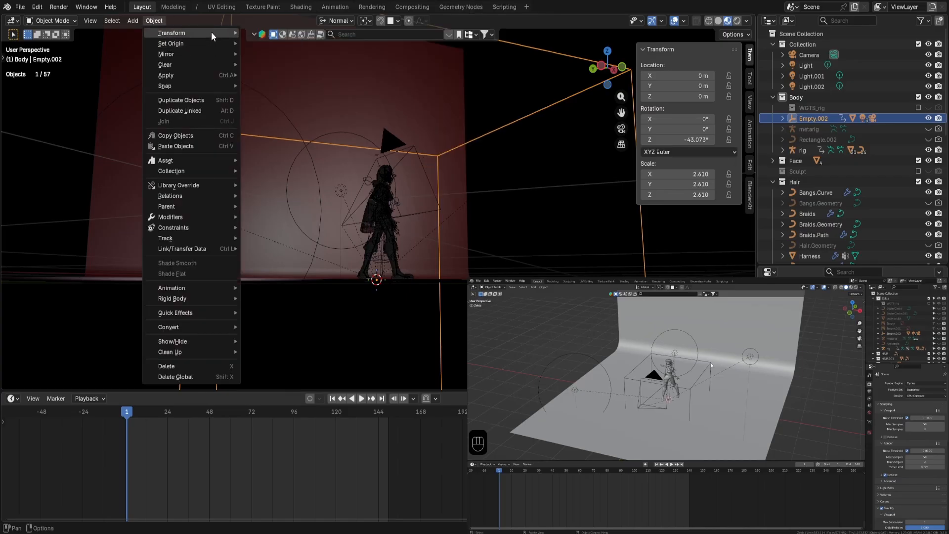
mouse_move(211, 32)
left_click(264, 43)
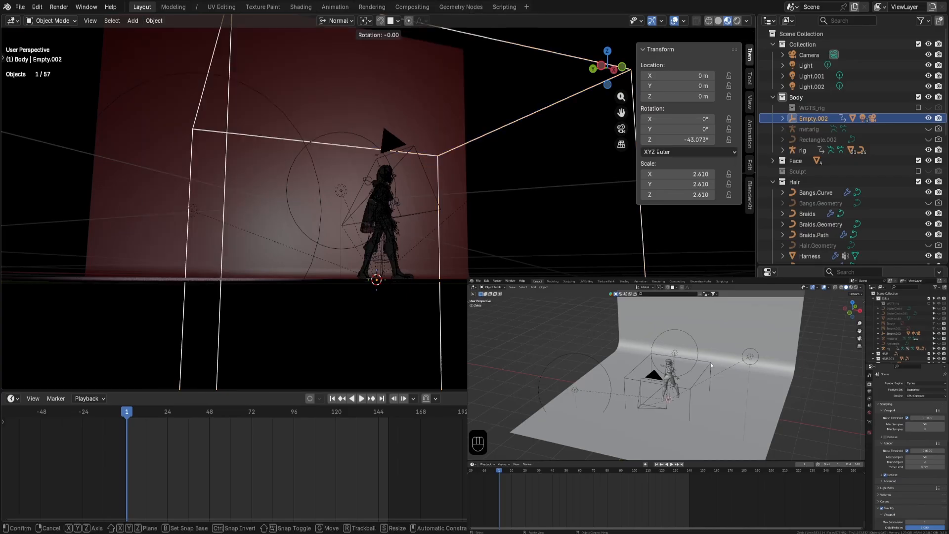
left_click(532, 94)
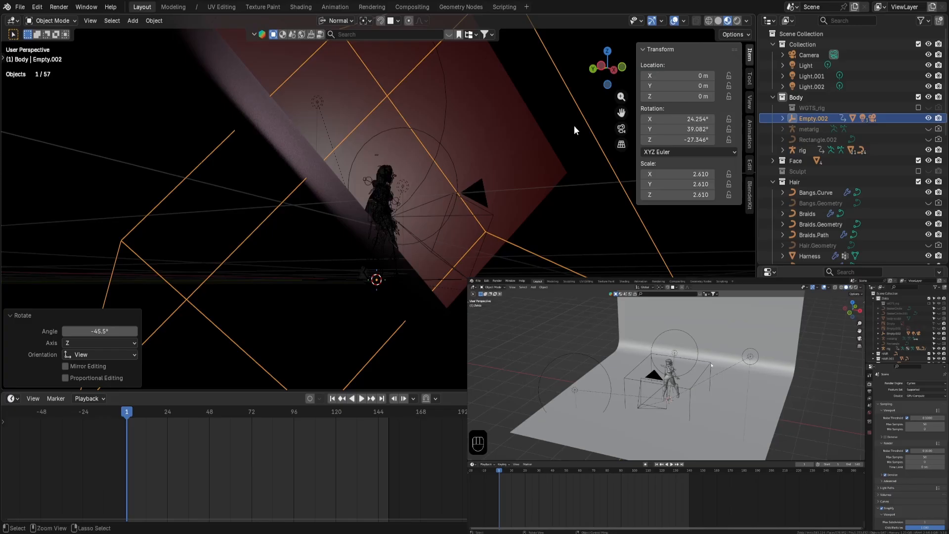
key("ctrl+z")
Try applying the empty's rotation as an object transform, inspect the scene, and undo it.
right_click(514, 34)
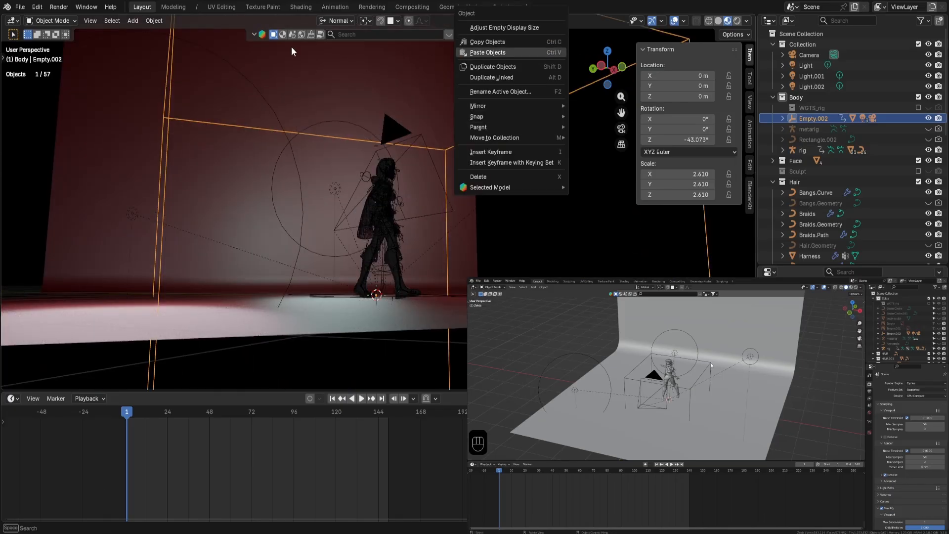
left_click(158, 20)
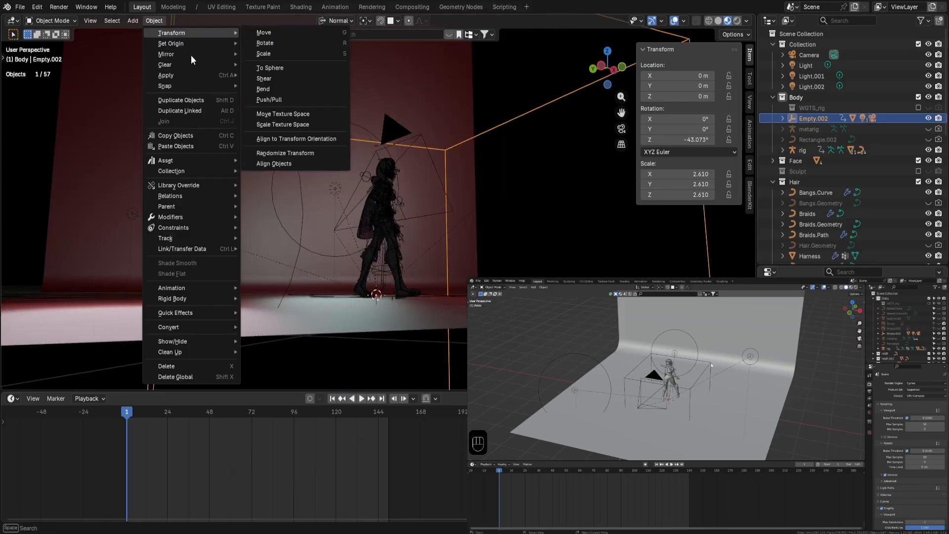
mouse_move(172, 76)
left_click(278, 84)
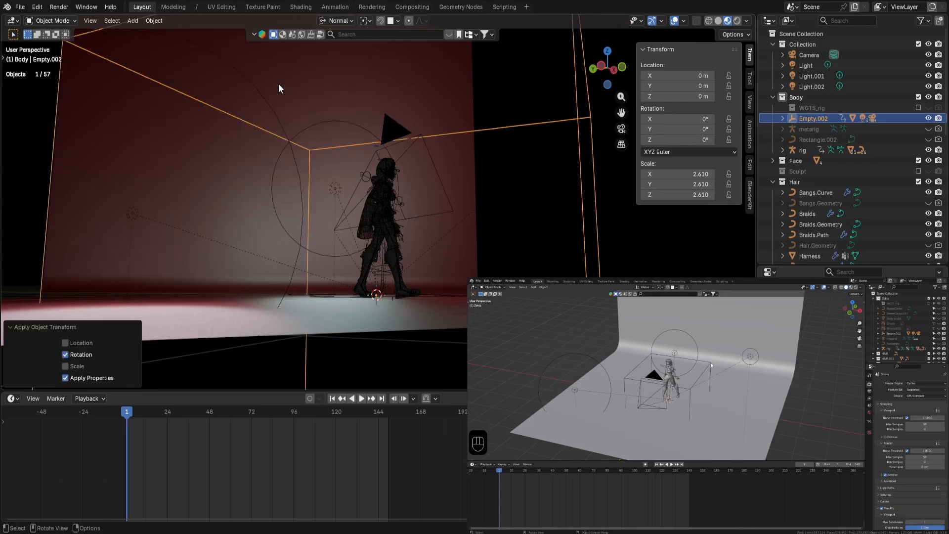
middle_click_drag(278, 84, 367, 150)
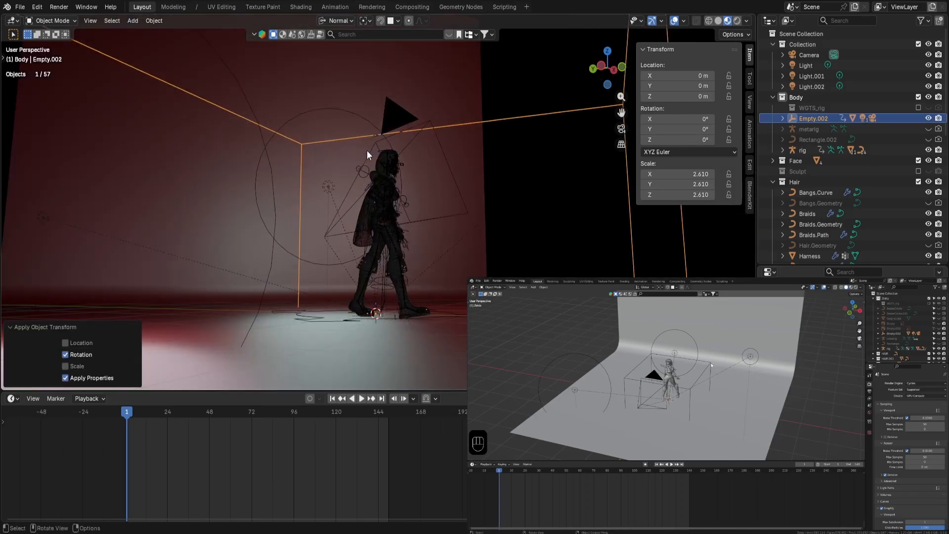
key("ctrl+z")
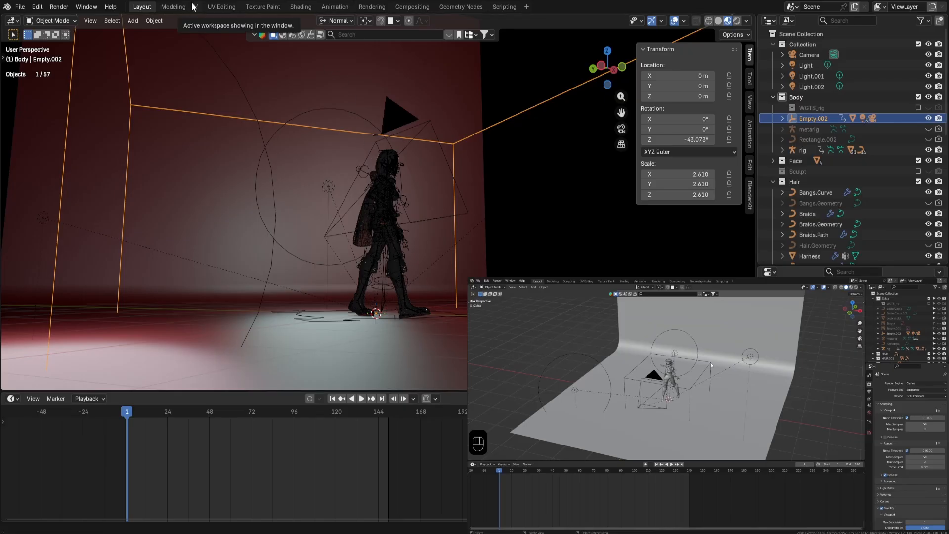
Try setting the empty's Z rotation to 0°, check the scene from the front and side, and undo the change.
left_click(145, 21)
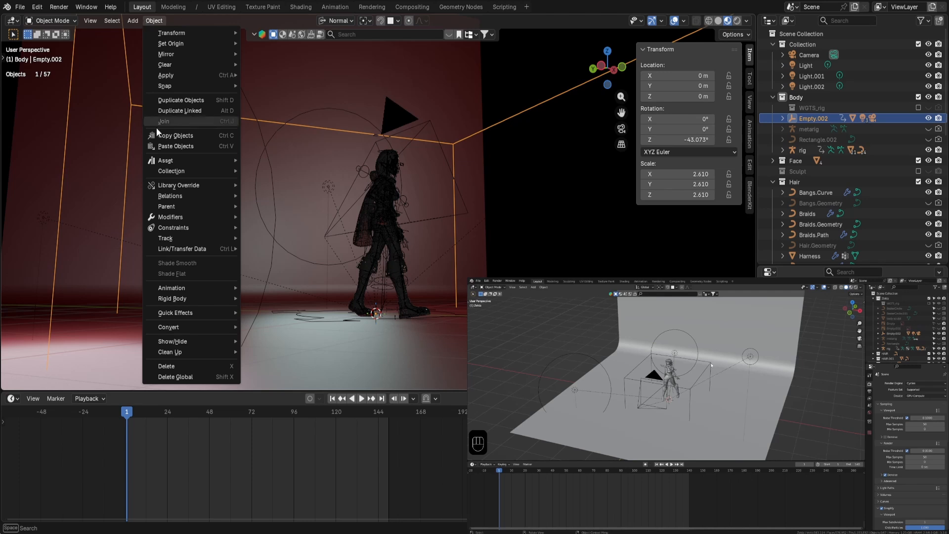
mouse_move(163, 332)
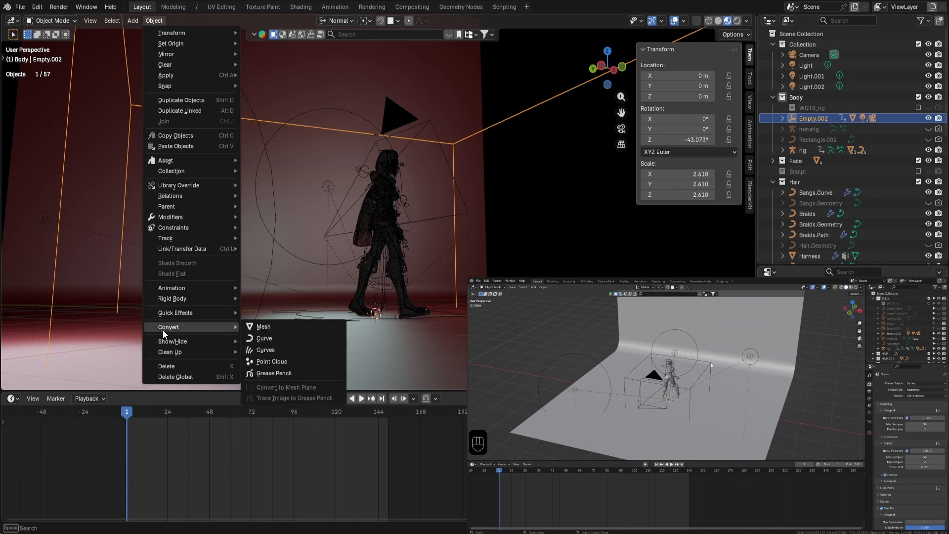
left_click(699, 140)
type("0")
key("Return")
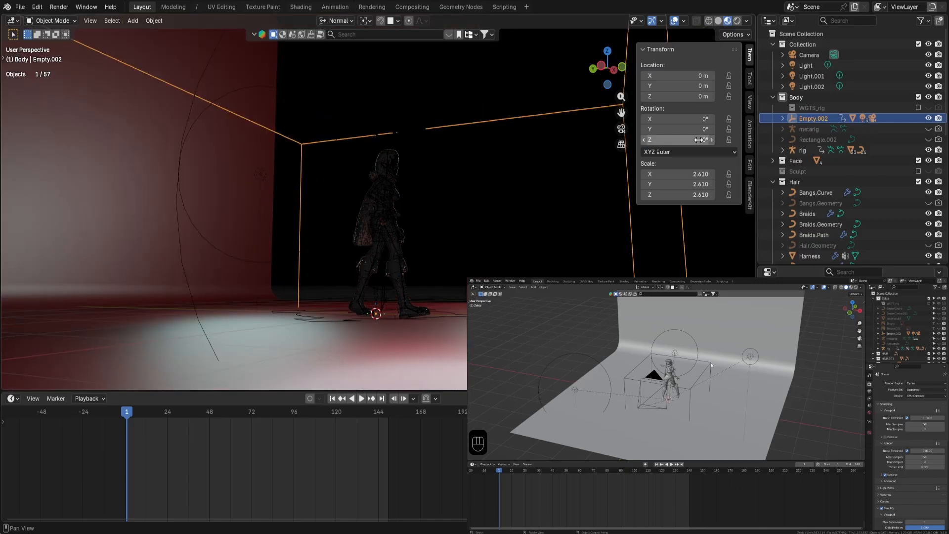
scroll(479, 186, "down", 5)
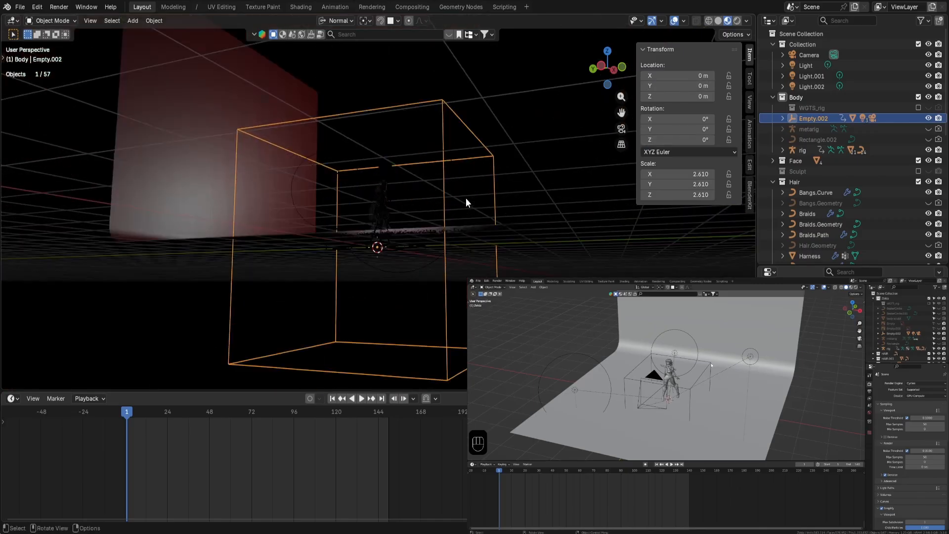
key("KP_1")
key("KP_3")
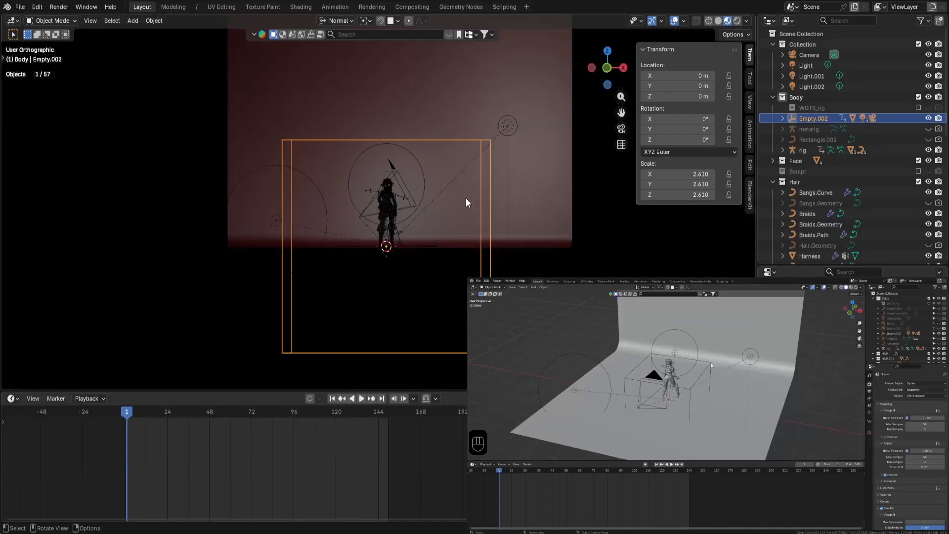
key("KP_1")
key("KP_3")
key("KP_1")
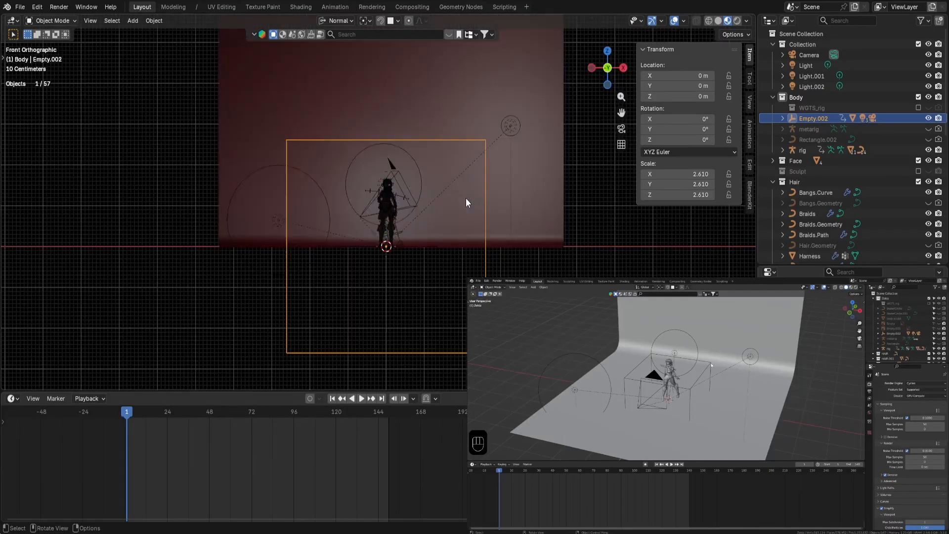
key("ctrl+z")
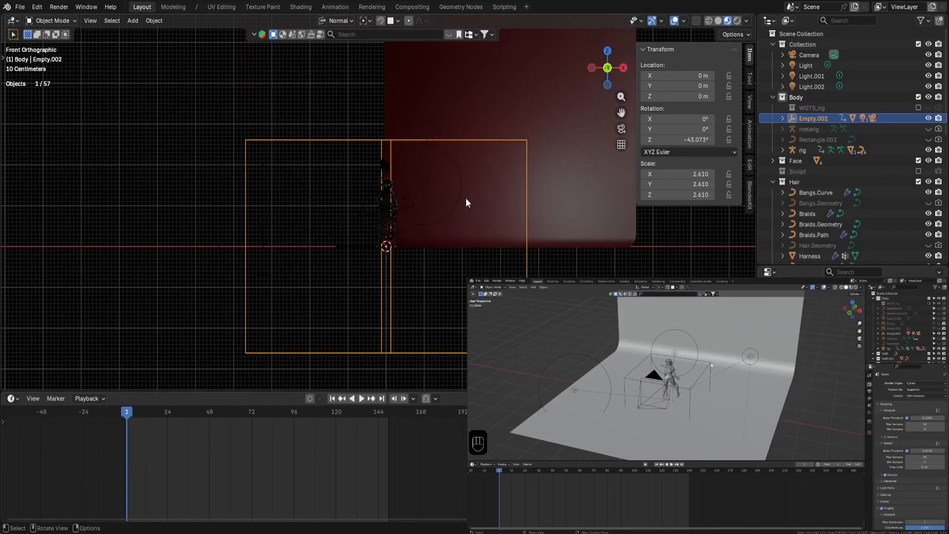
Apply only the rotation of the empty so its rotation values are zeroed, and check the character in front view.
scroll(465, 197, "up", 12)
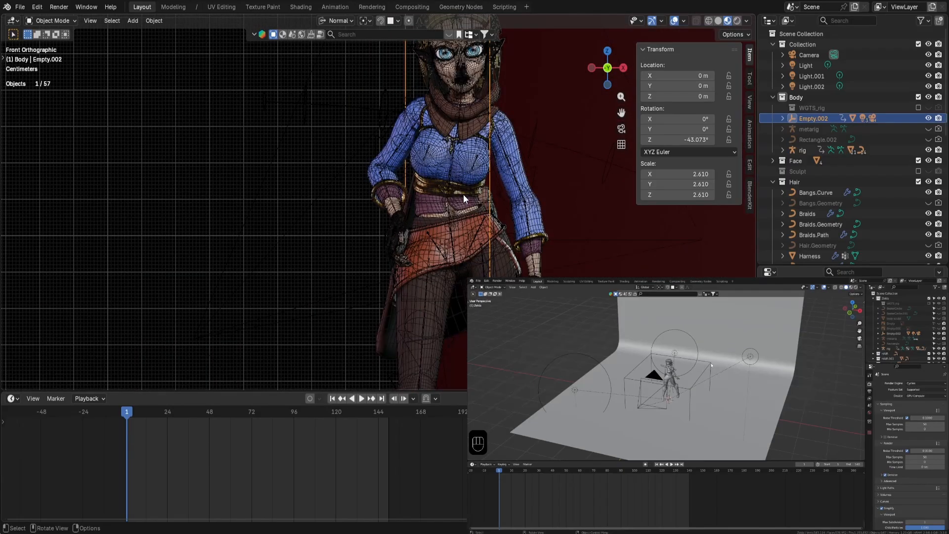
scroll(464, 194, "down", 1)
left_click(157, 21)
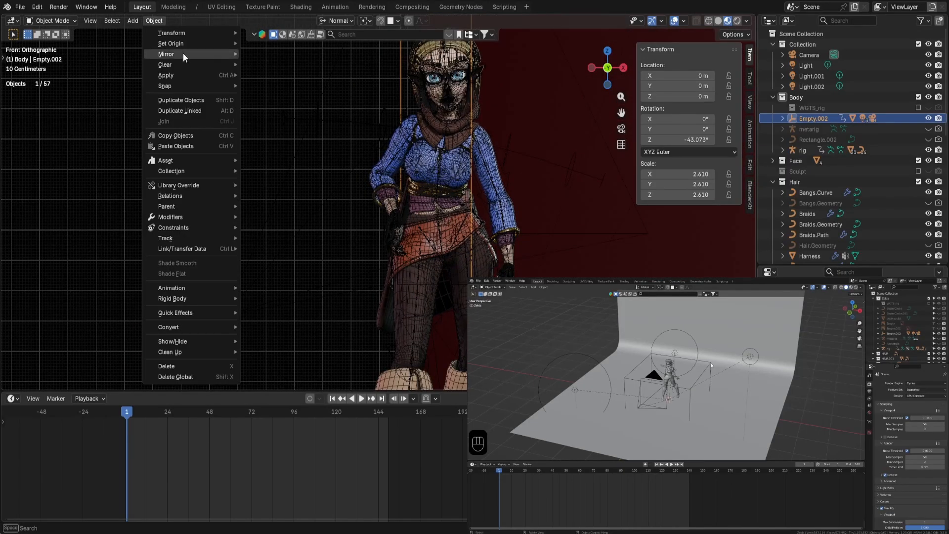
mouse_move(186, 75)
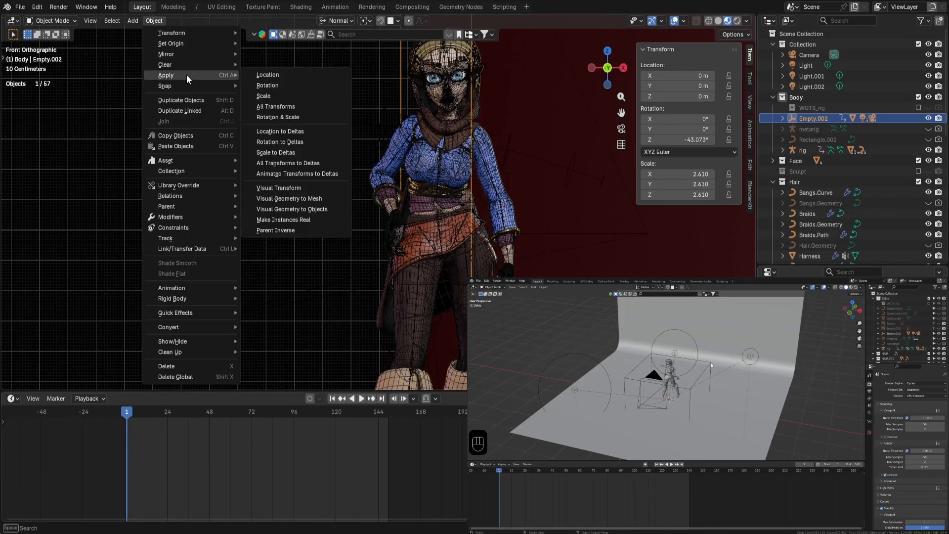
left_click(288, 85)
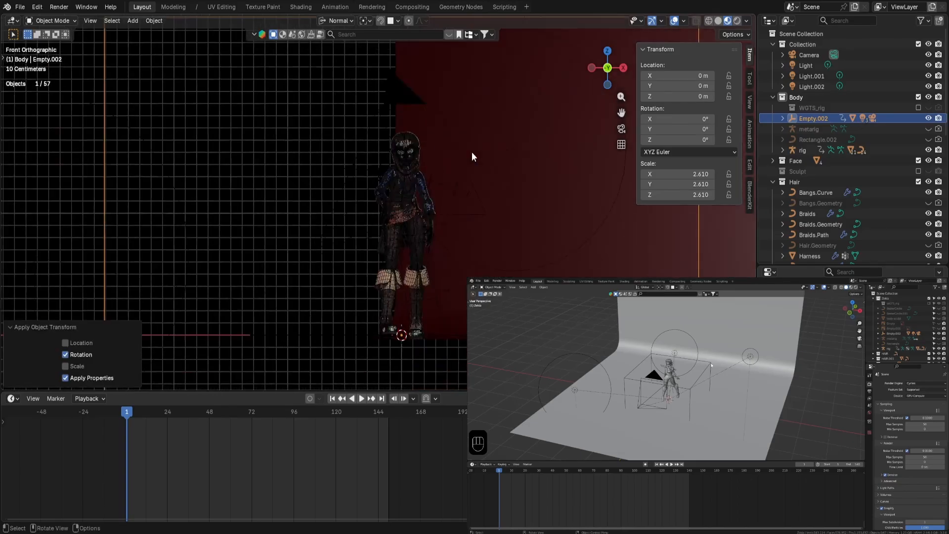
scroll(471, 152, "down", 4)
scroll(472, 154, "up", 1)
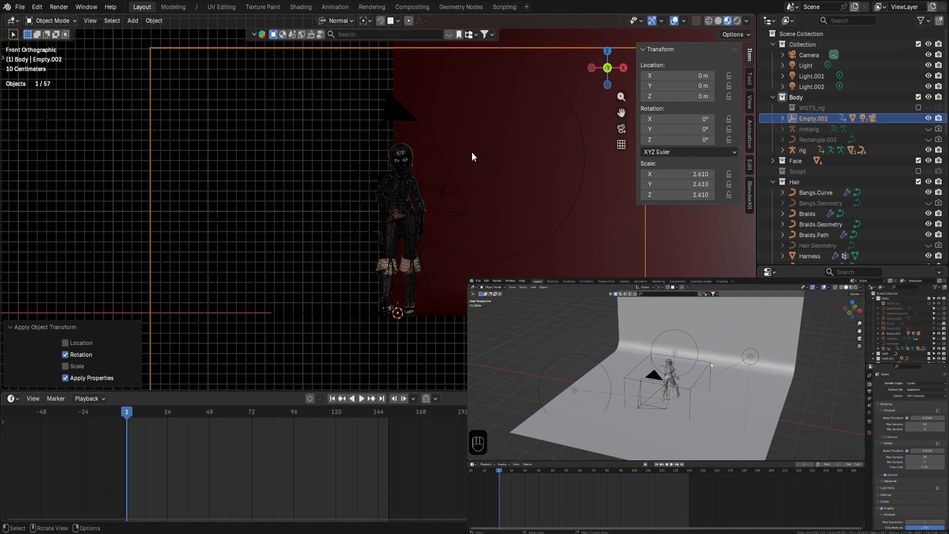
scroll(589, 215, "down", 2)
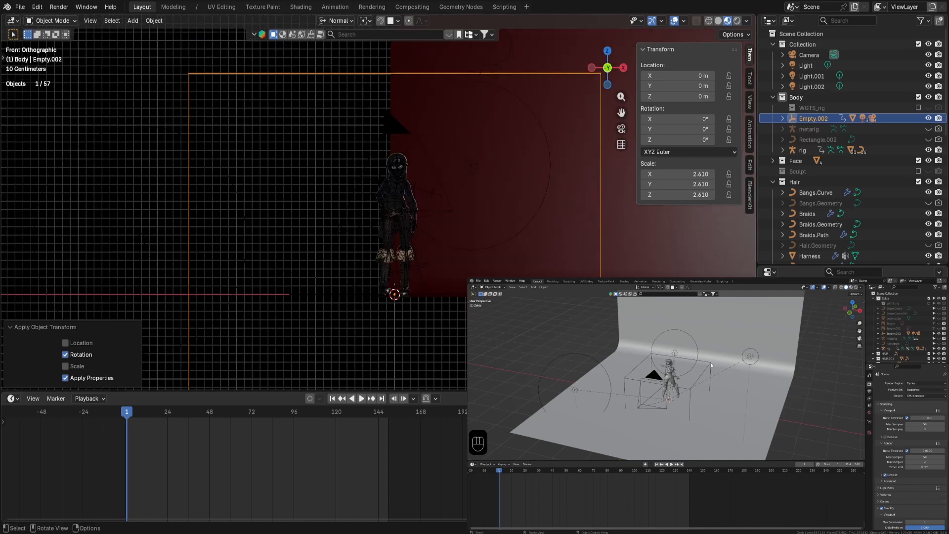
Try keyframing the empty at frame 1, and at frame 151 with its Z rotation set to 360° across all channels.
key("i")
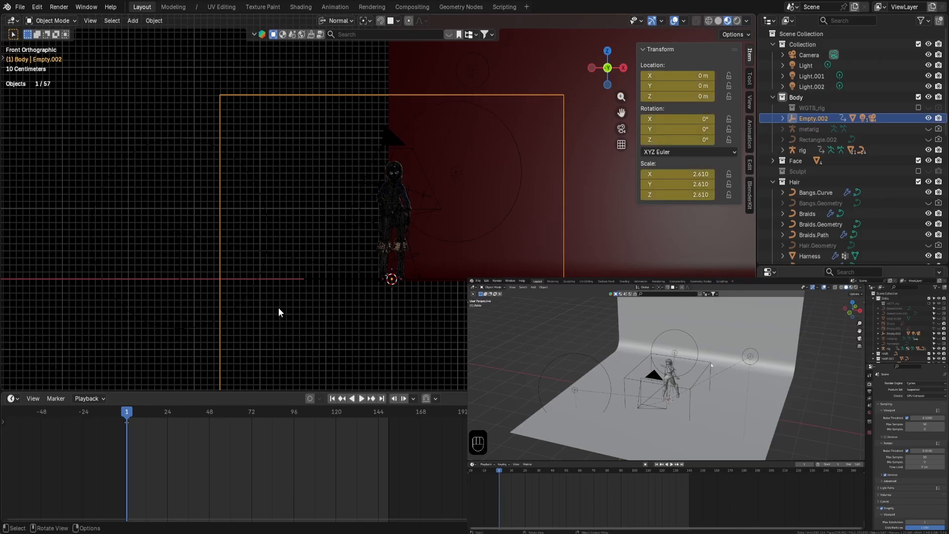
left_click_drag(126, 410, 391, 420)
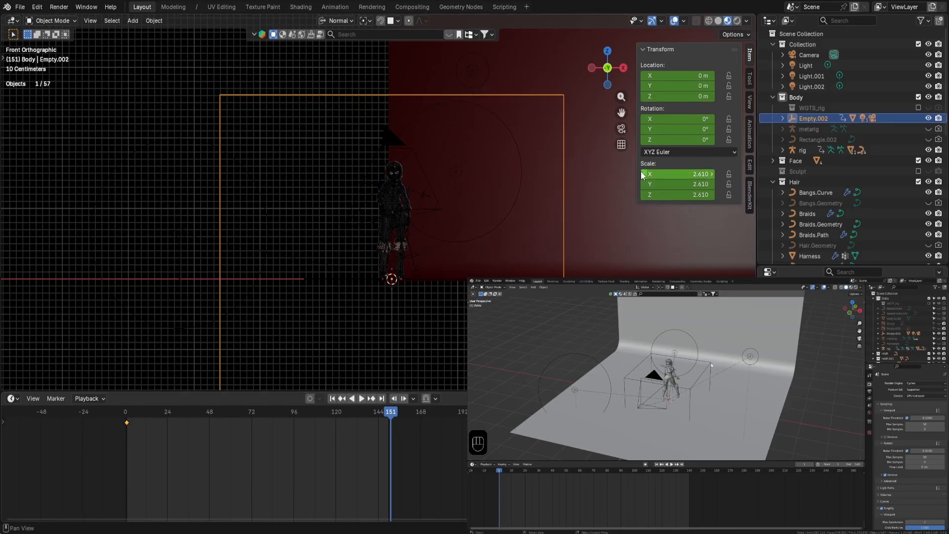
left_click(661, 120)
left_click(665, 143)
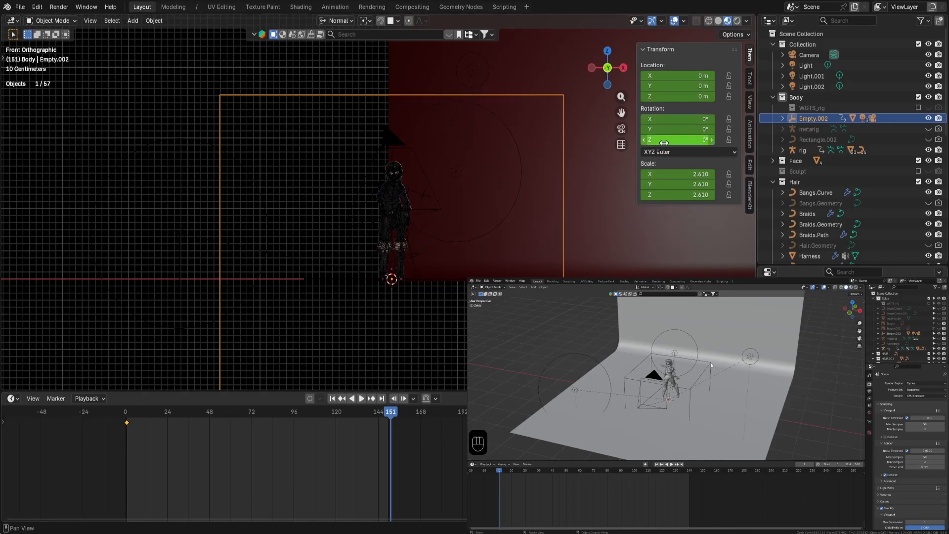
type("3")
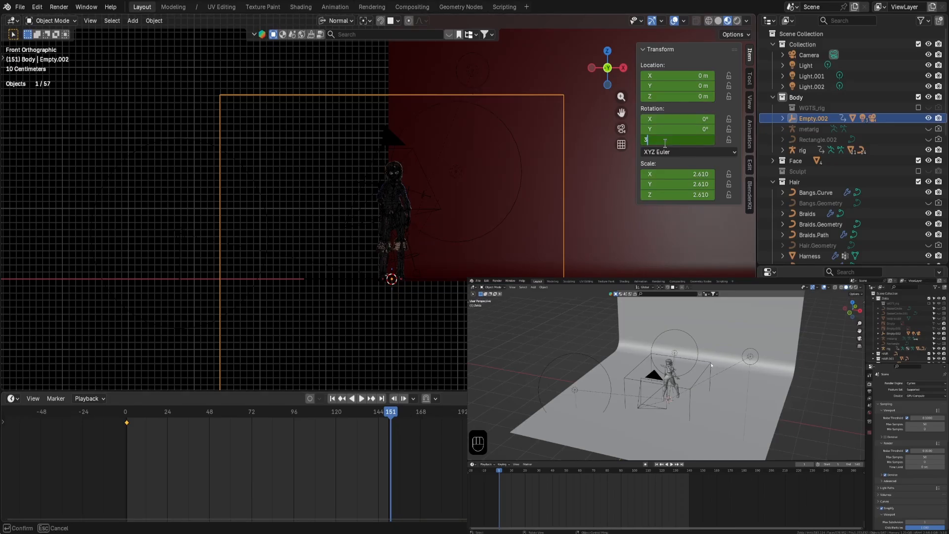
type("60")
key("Return")
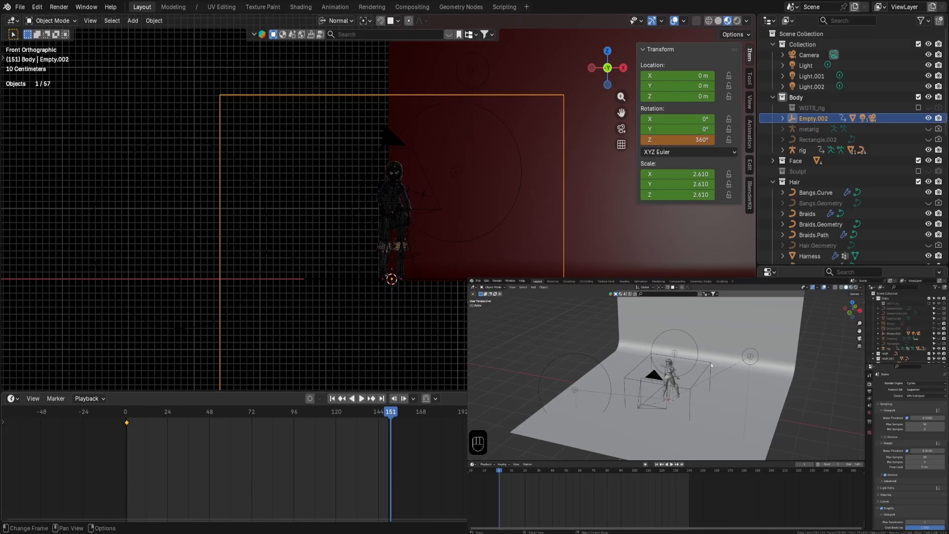
key("i")
key("i")
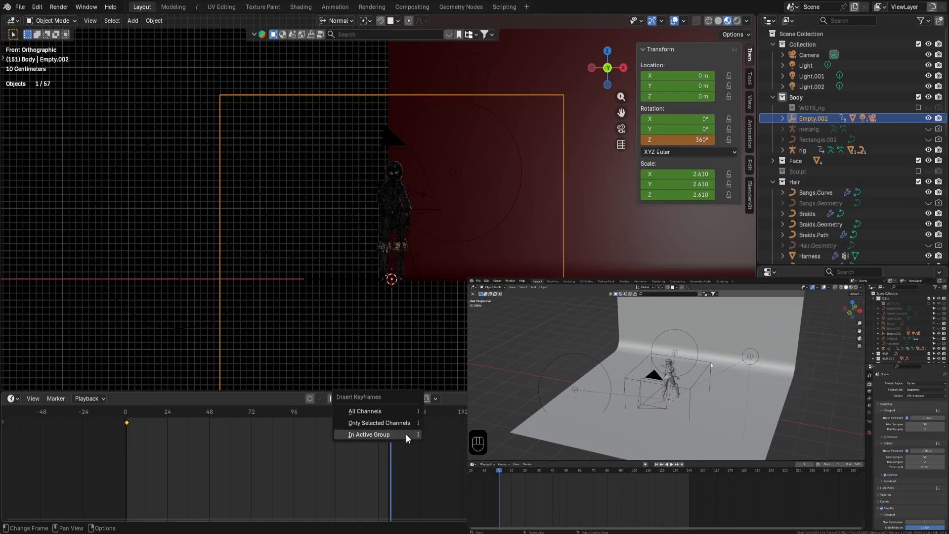
left_click(394, 418)
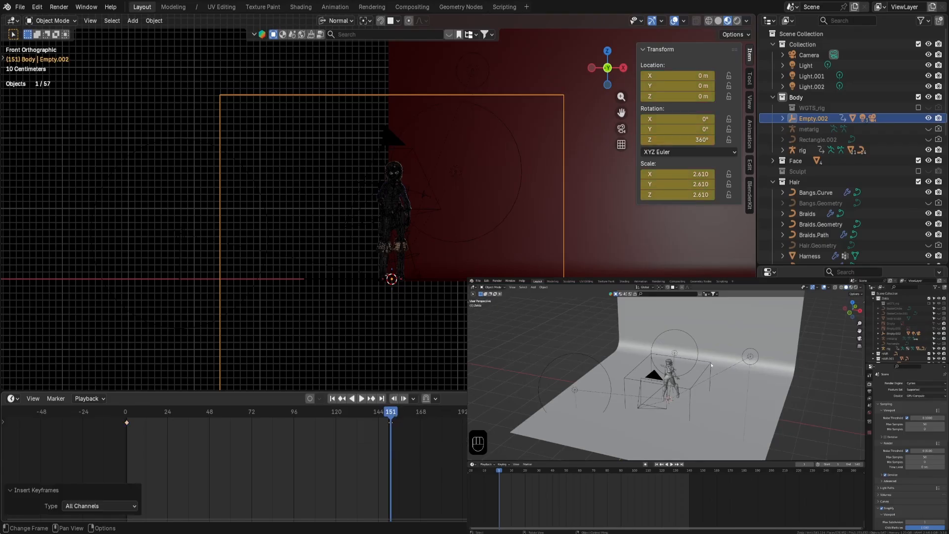
Rewind the timeline to frame 0 and play the 360° rotation through the camera to check its direction.
left_click_drag(388, 418, 111, 438)
key("KP_0")
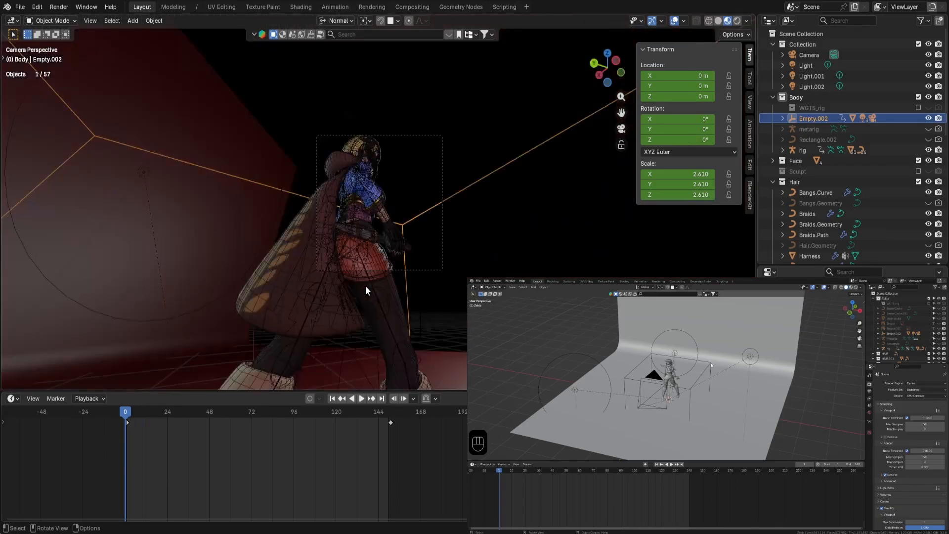
key("F3")
key("Escape")
key("F3")
left_click(360, 397)
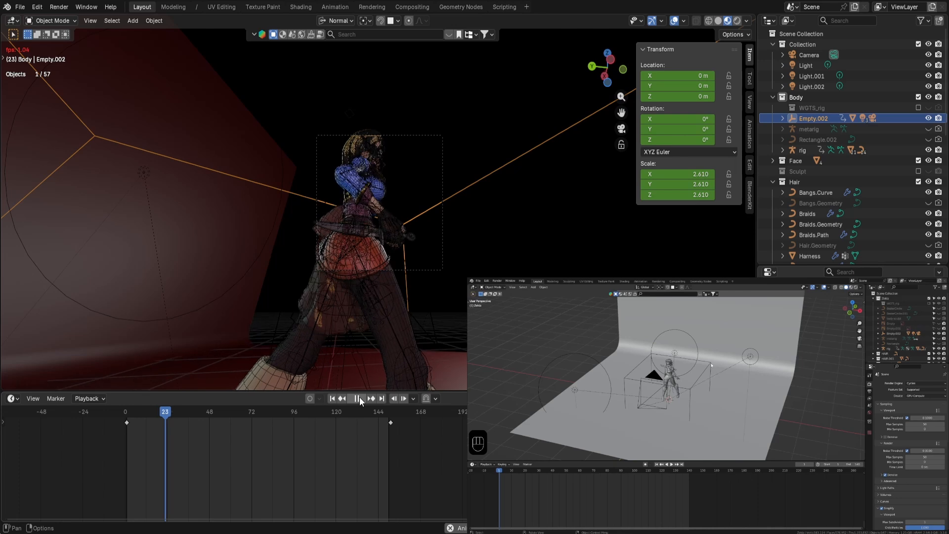
left_click(359, 398)
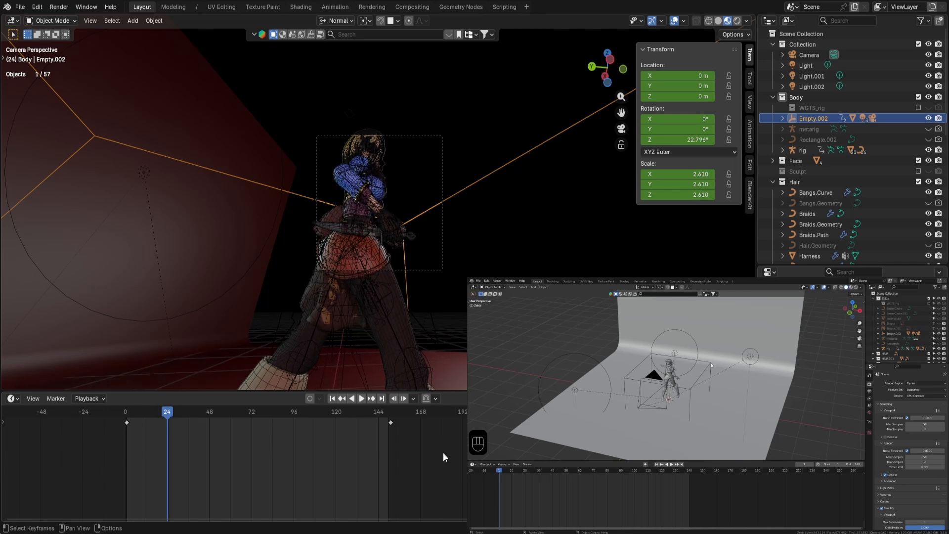
Undo the empty's 360° rotation and its inserted keyframes, going back to frame 1.
key("Up")
key("ctrl+z")
key("ctrl+z")
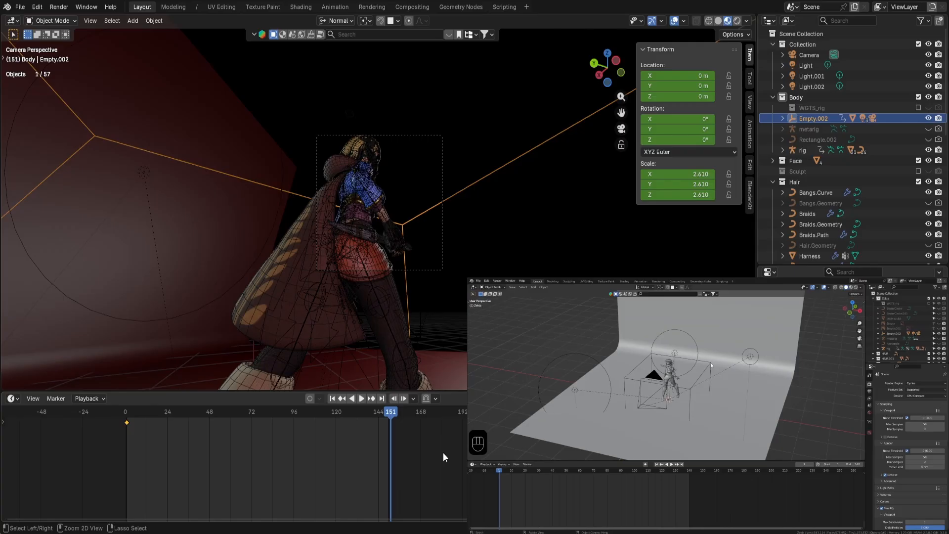
key("ctrl+z")
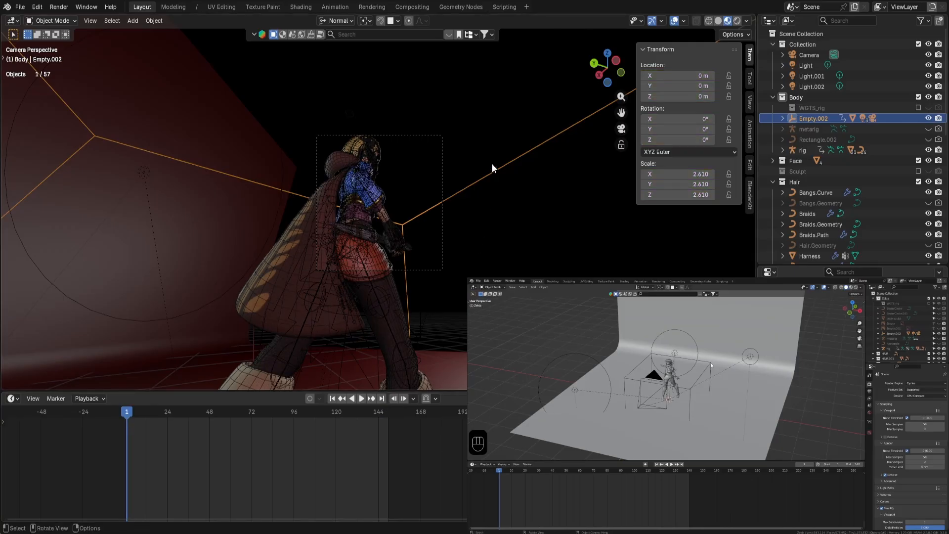
Try moving the empty freely in camera view, and clear its location to the origin.
key("g")
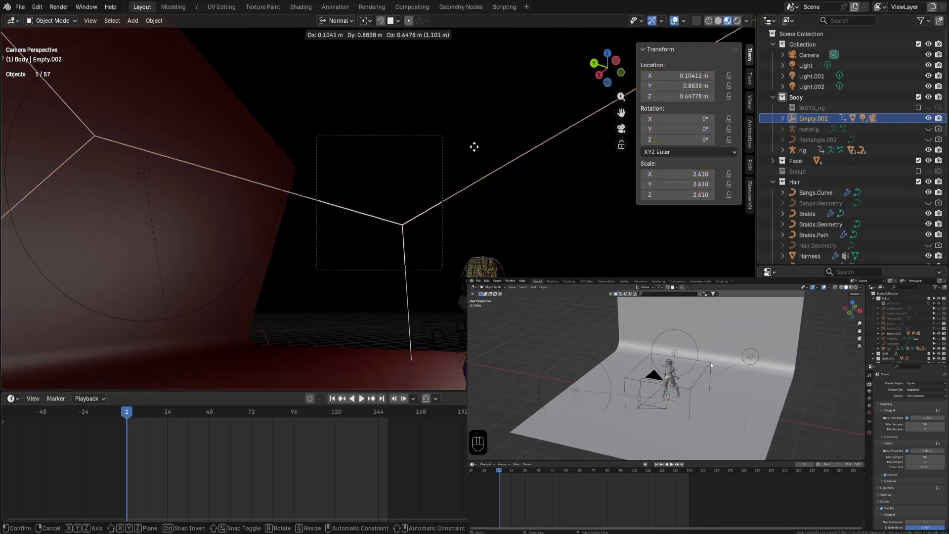
left_click(524, 174)
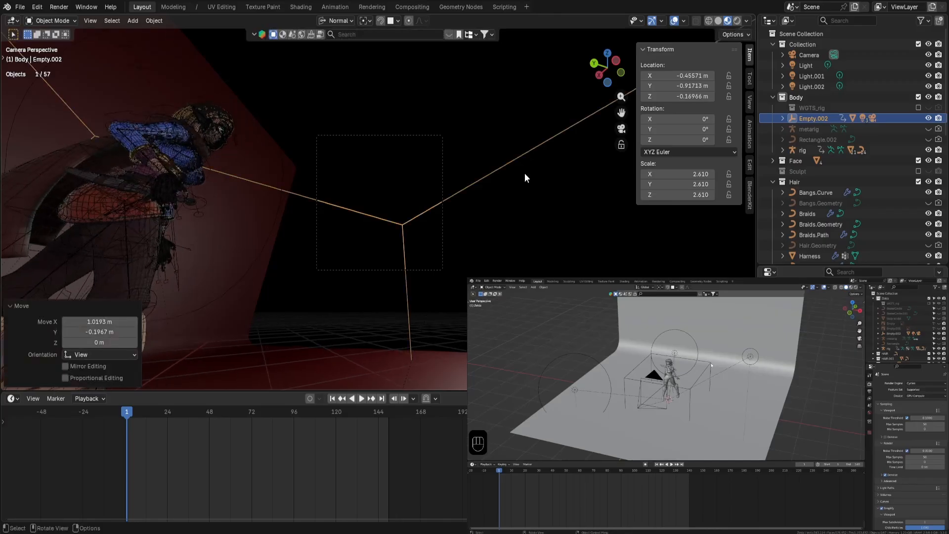
key("alt+g")
Try rotating the empty about the Z axis while viewing the whole scene in perspective, and undo the rotation.
middle_click_drag(517, 206, 497, 262)
scroll(520, 265, "down", 8)
scroll(525, 264, "down", 5)
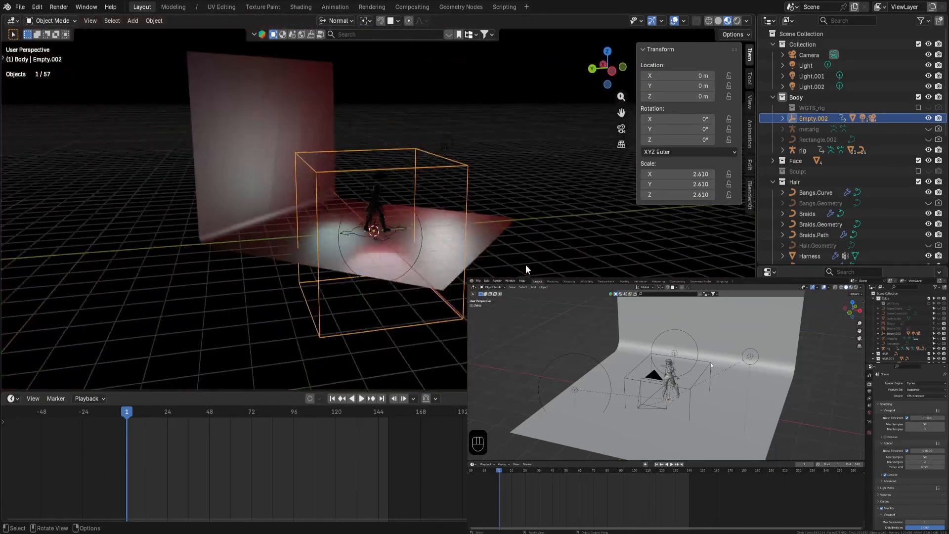
scroll(525, 265, "up", 5)
key("r")
key("z")
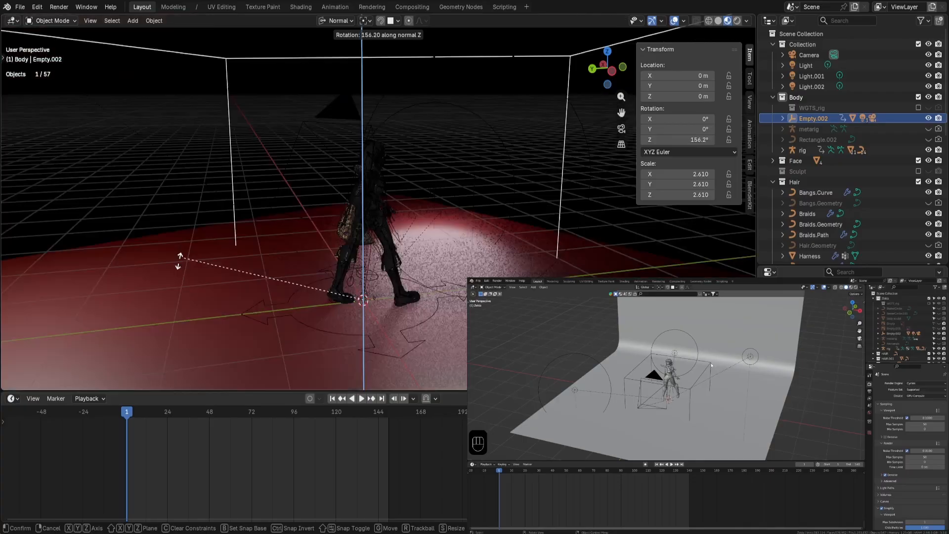
left_click(231, 360)
key("ctrl+z")
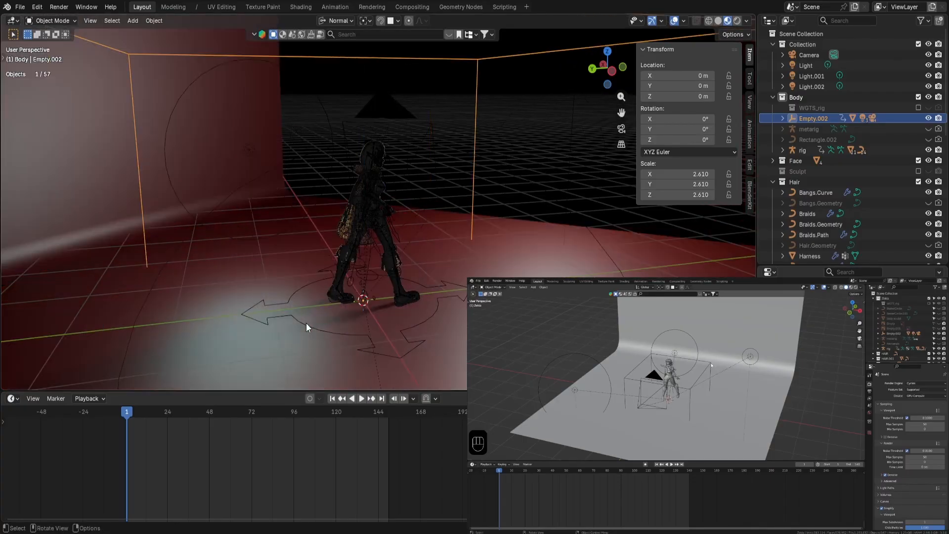
Keyframe the empty's transforms at frame 1, and test a Z-axis rotation that is undone.
key("i")
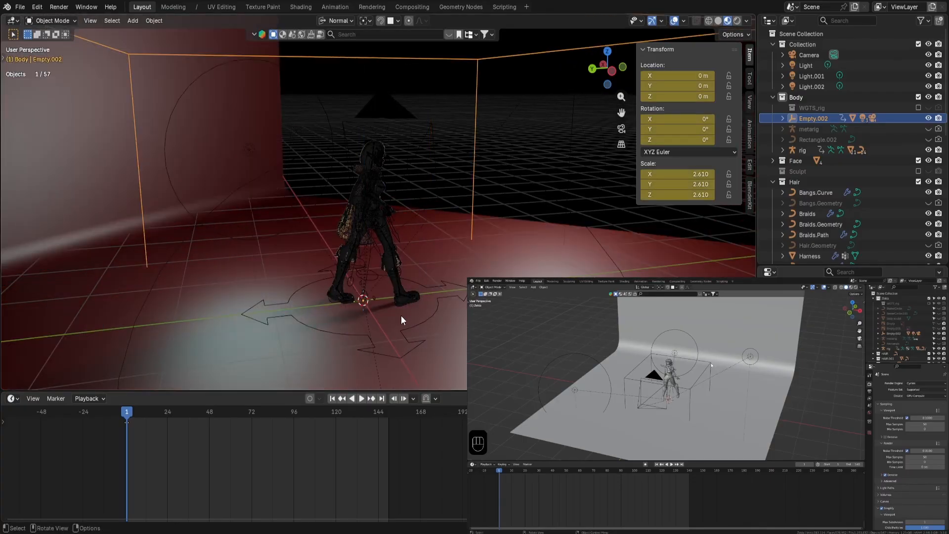
key("r")
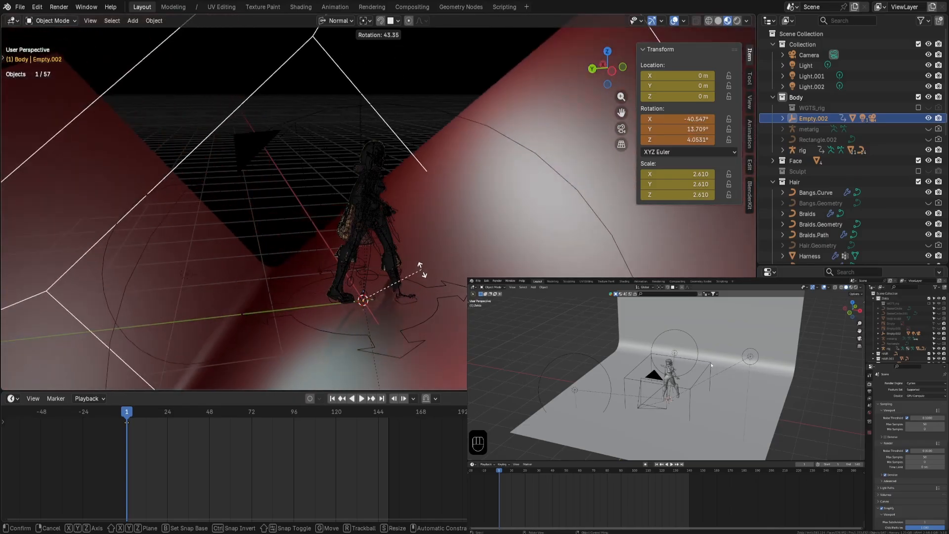
key("z")
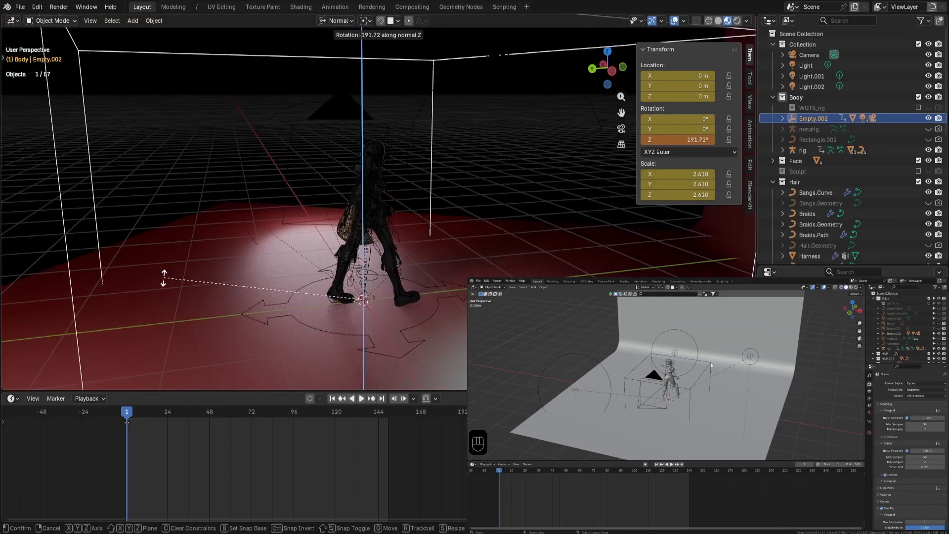
left_click(546, 245)
key("ctrl+z")
Try setting the empty's Z rotation to -360° at frame 1.
left_click(679, 142)
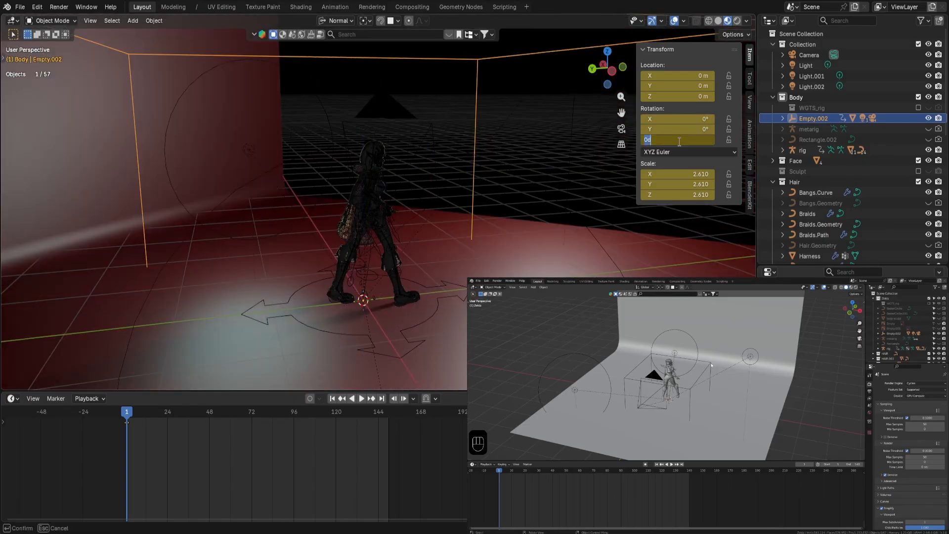
type("-369")
key("Return")
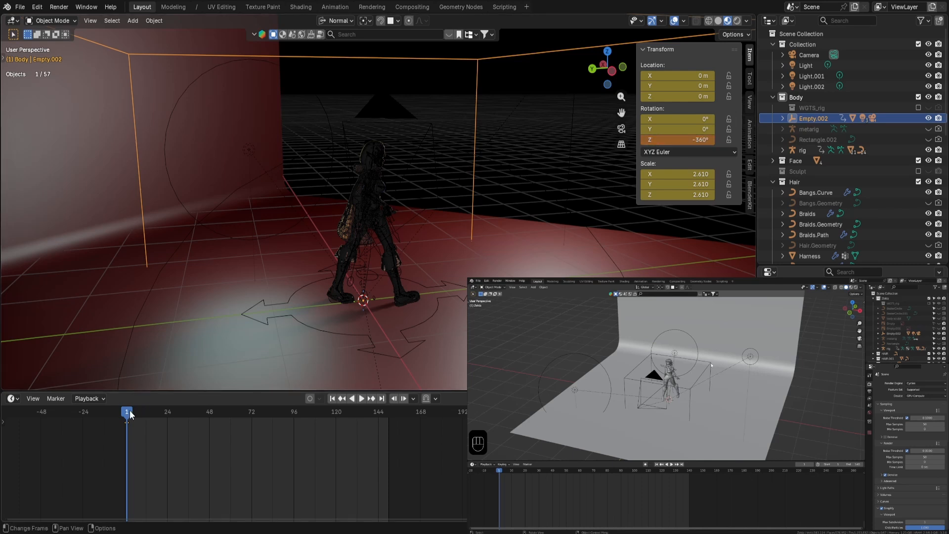
At frame 151, set the empty's Z rotation to -360° and insert a keyframe.
left_click_drag(129, 413, 390, 424)
left_click(680, 141)
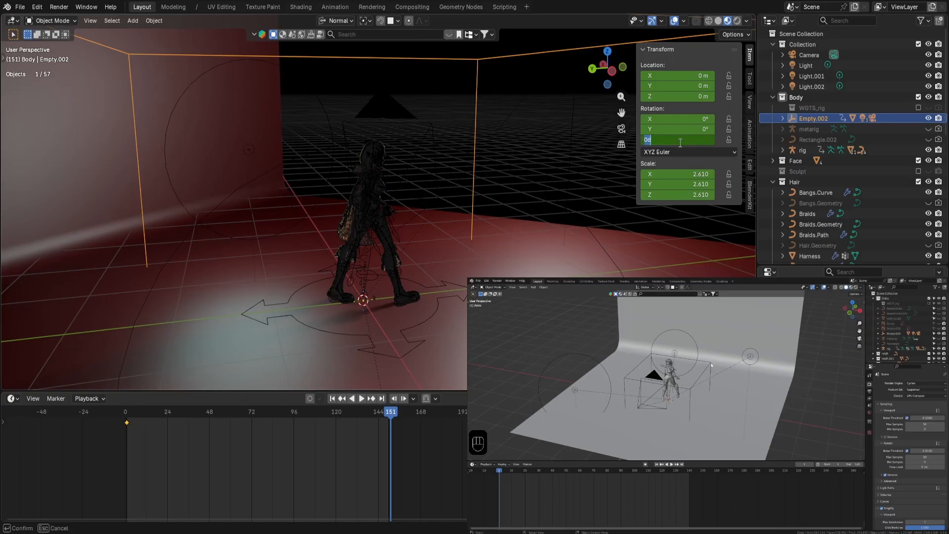
type("-360")
key("Return")
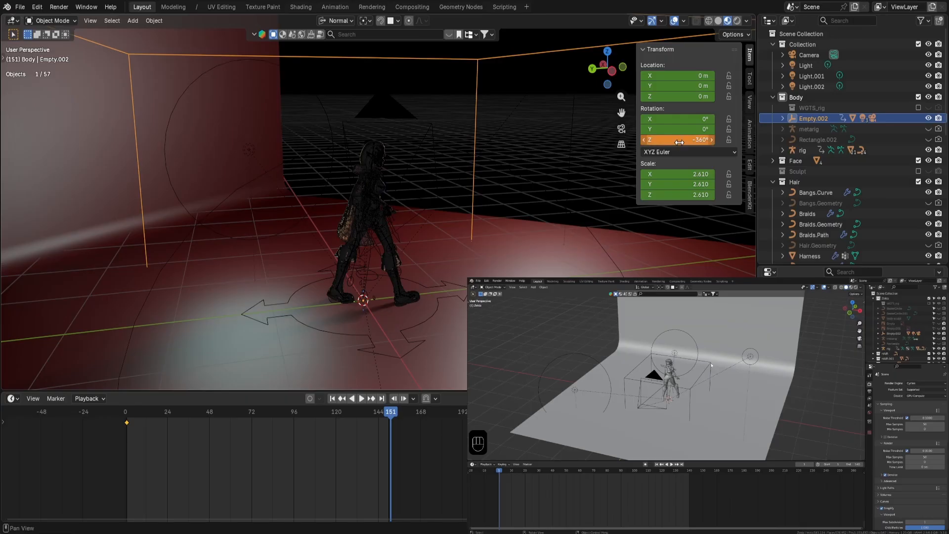
middle_click_drag(504, 238, 496, 249)
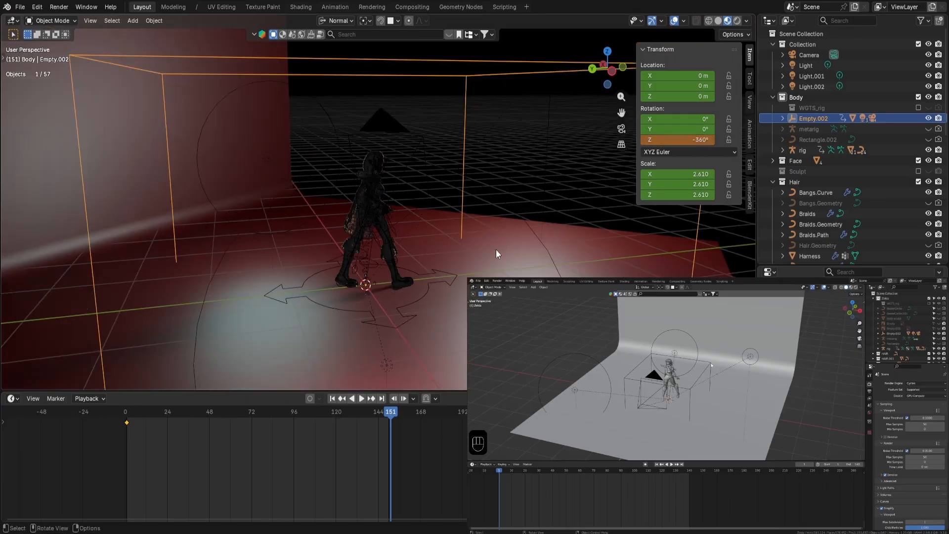
key("i")
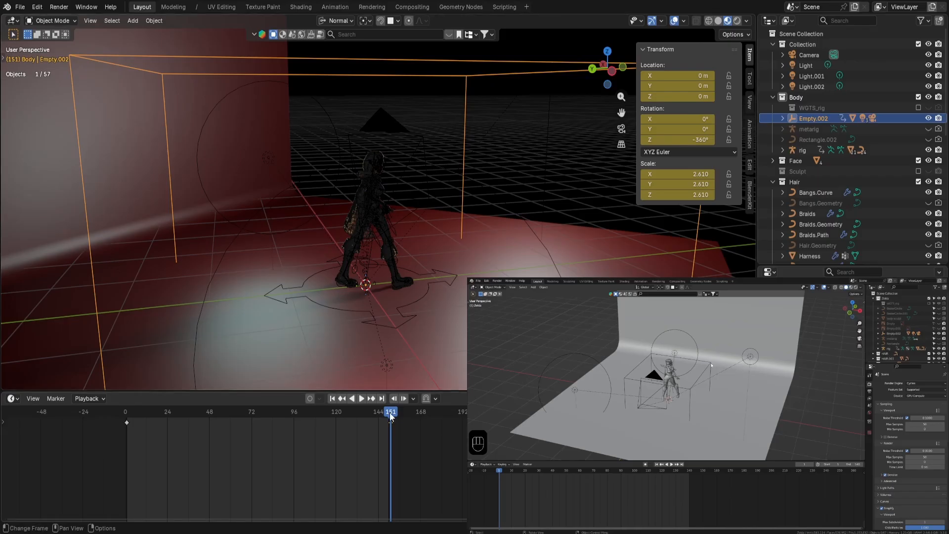
Play the reversed turntable animation from frame 1 to check its direction, and return to frame 1.
left_click_drag(389, 412, 128, 435)
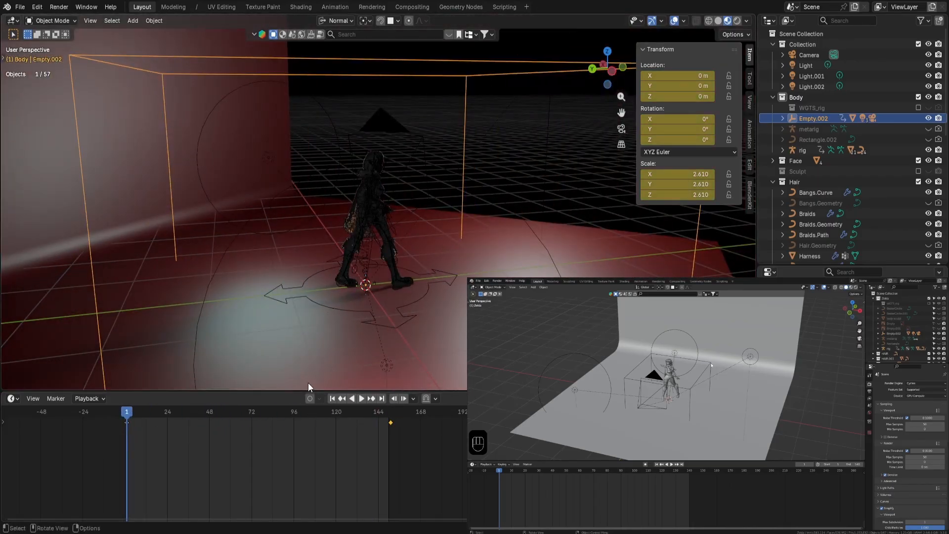
left_click(362, 398)
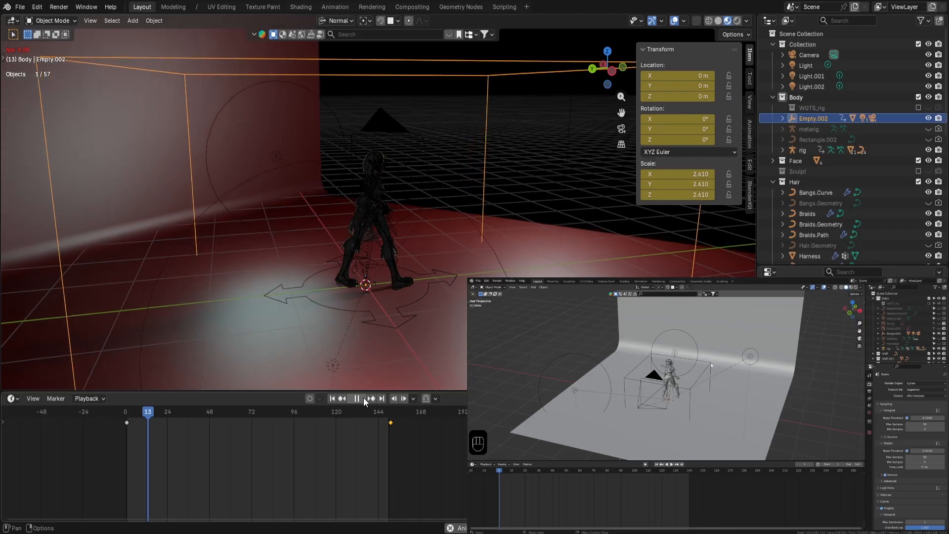
left_click(363, 397)
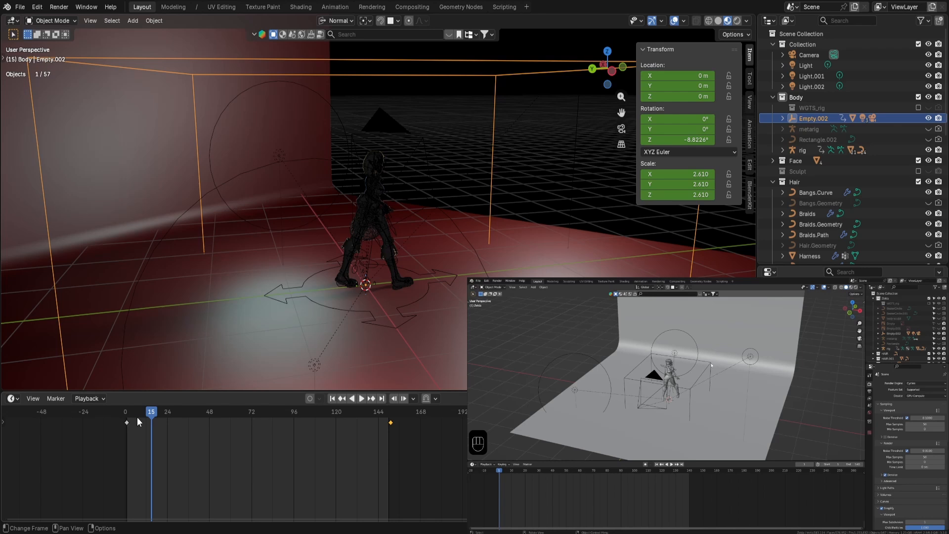
left_click_drag(144, 414, 127, 417)
Select the character's hood, play the turntable animation up close, and return to frame 1.
scroll(304, 236, "up", 6)
left_click(304, 181)
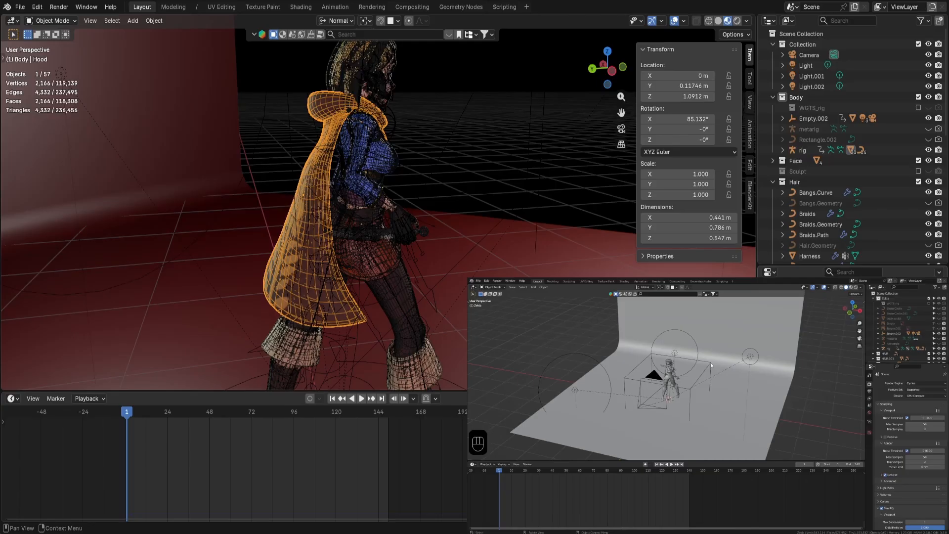
left_click(365, 399)
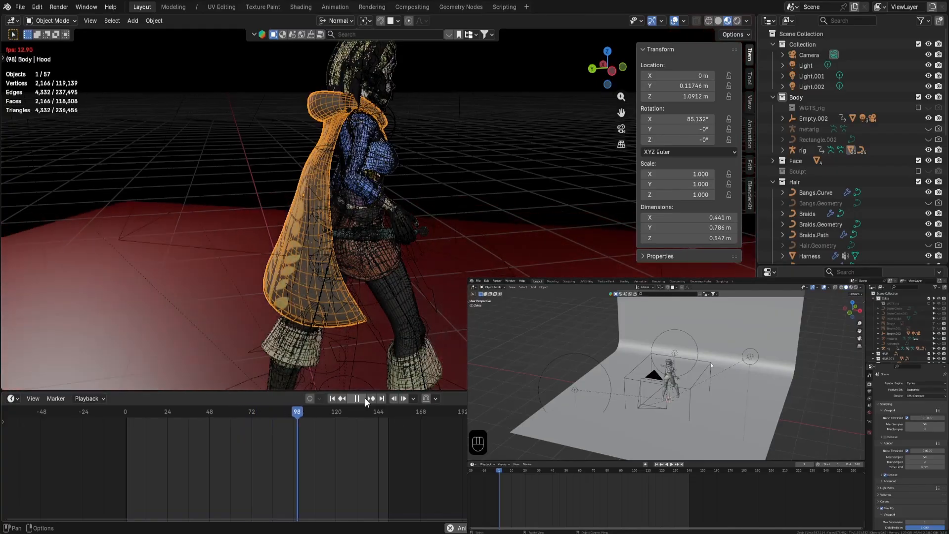
left_click(365, 399)
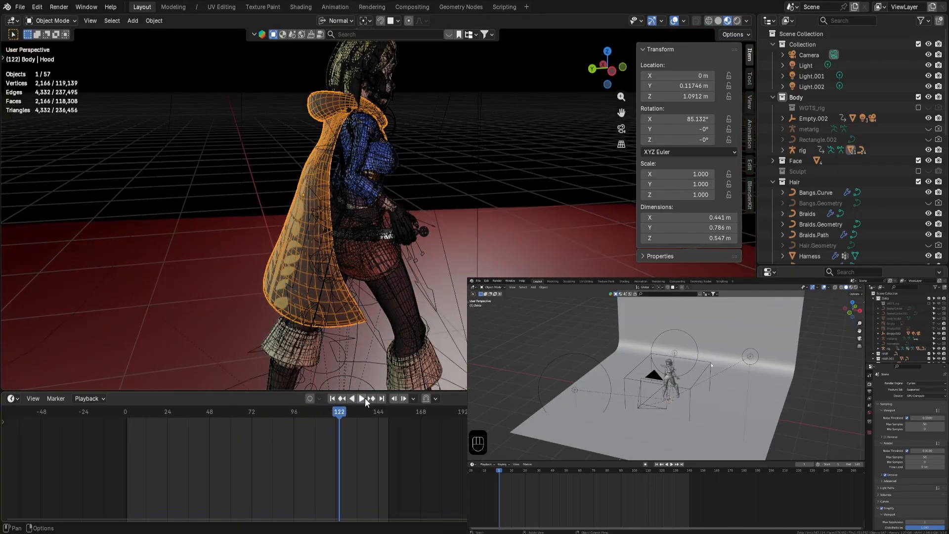
left_click_drag(345, 414, 127, 436)
Save the file and view the character through the camera with the viewport overlays hidden.
key("ctrl+s")
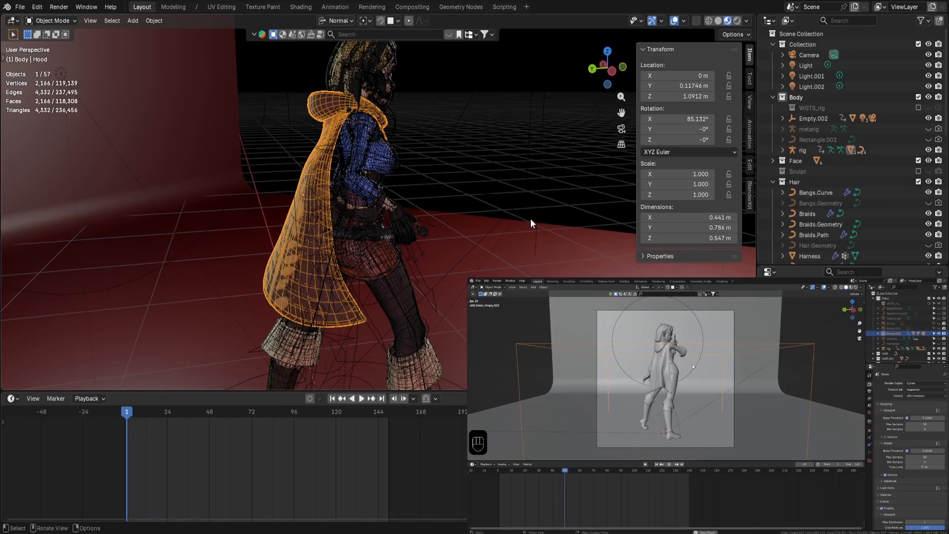
key("KP_0")
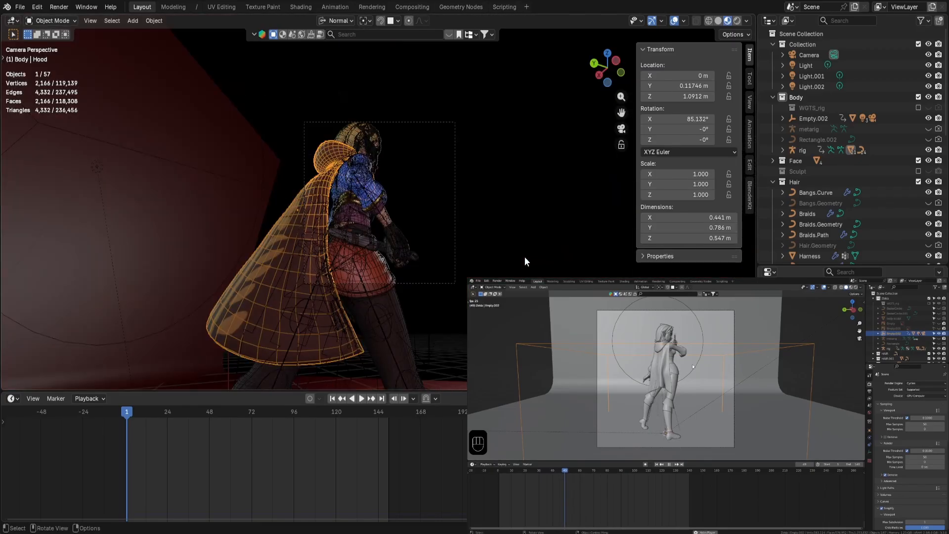
left_click(671, 20)
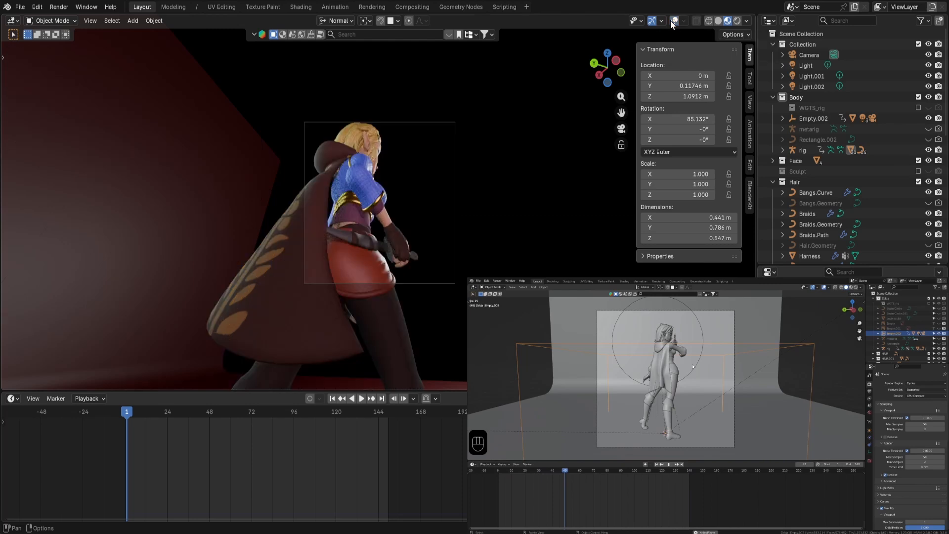
Play the turntable through the camera to check the close-up framing, and return to frame 0.
left_click(358, 399)
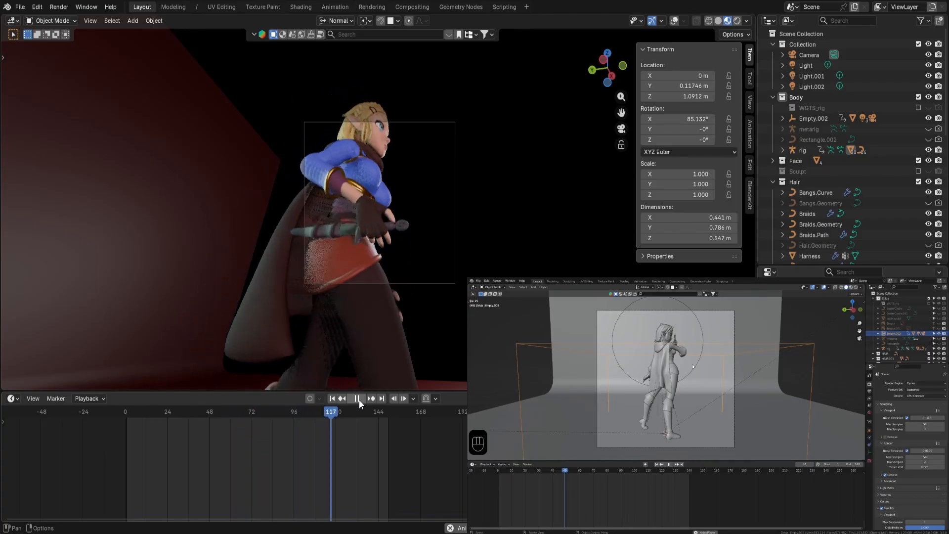
left_click_drag(350, 415, 125, 417)
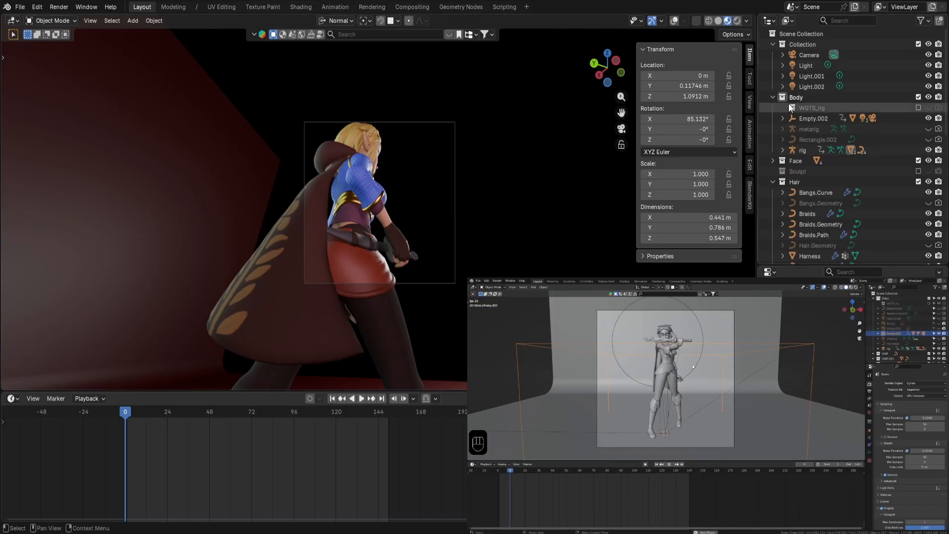
Select the camera and shift it about 0.115 m to the left in its own view.
left_click(802, 56)
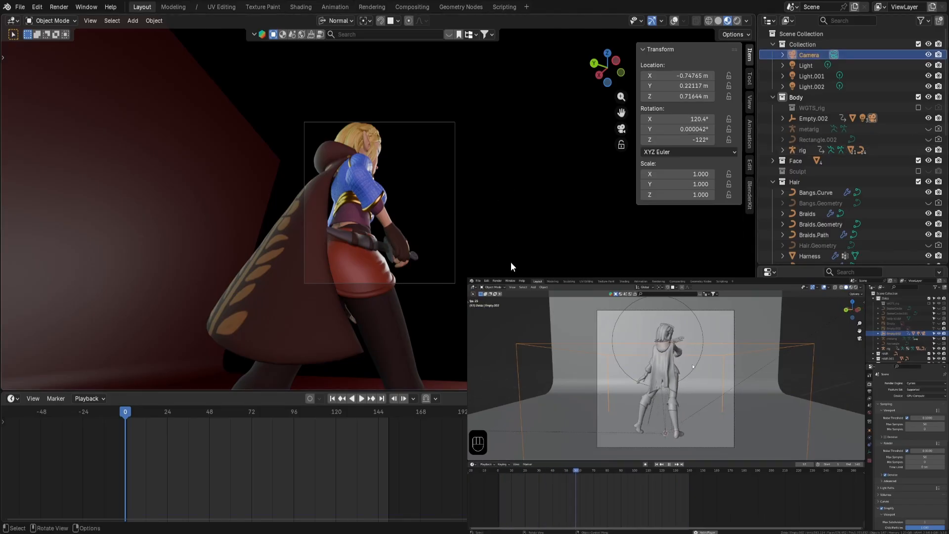
key("g")
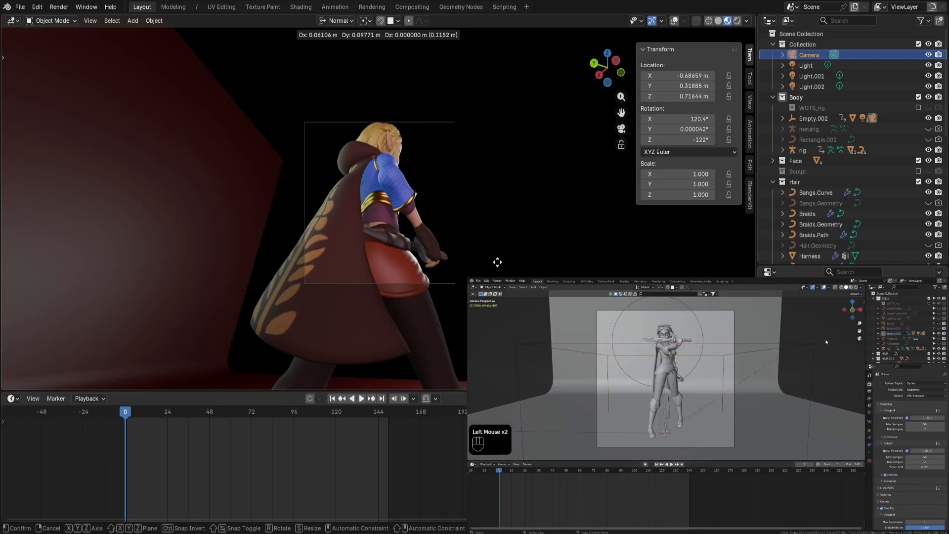
left_click(497, 262)
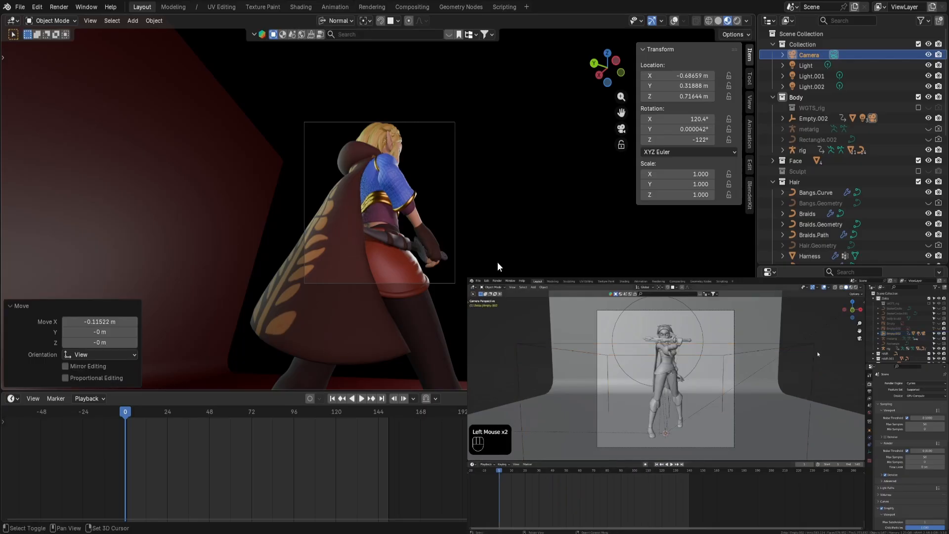
Play the turntable with the shifted camera to check the character's framing, and return to frame 0.
left_click(366, 399)
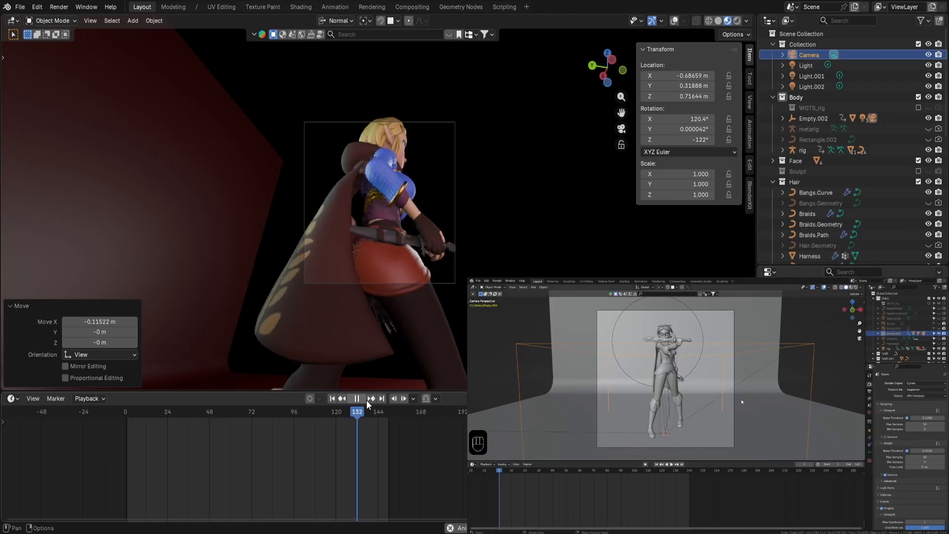
left_click(366, 399)
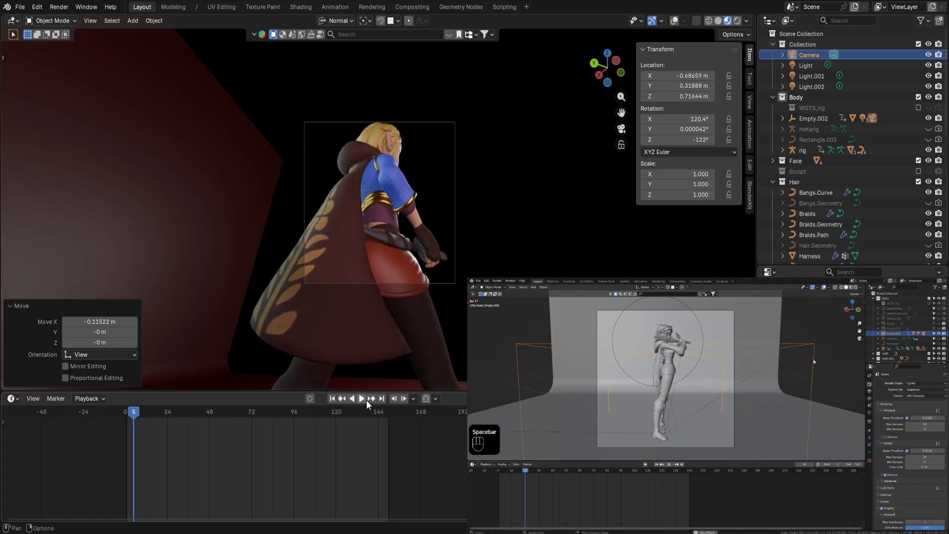
left_click_drag(138, 411, 125, 413)
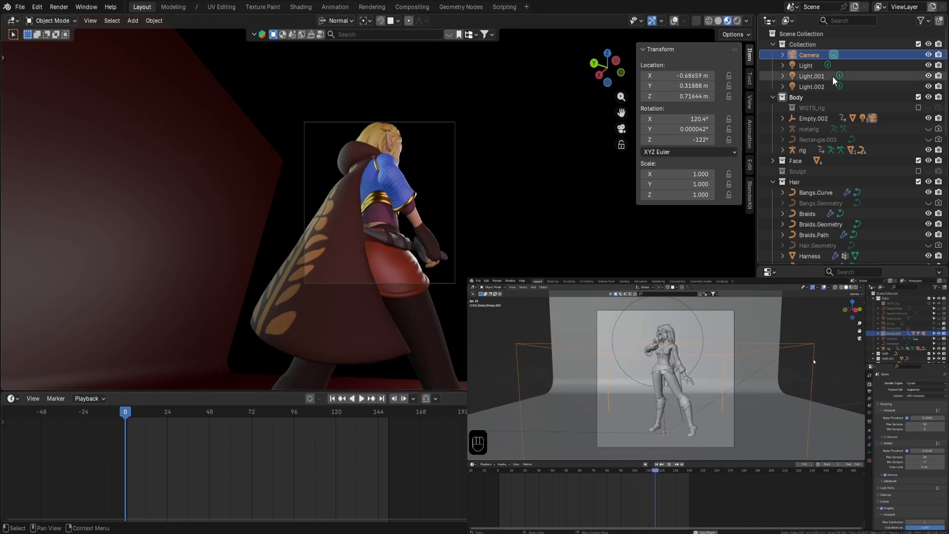
Nudge the camera about 0.02 m sideways and upward, and pull it back about 0.68 m along its local Z axis.
key("g")
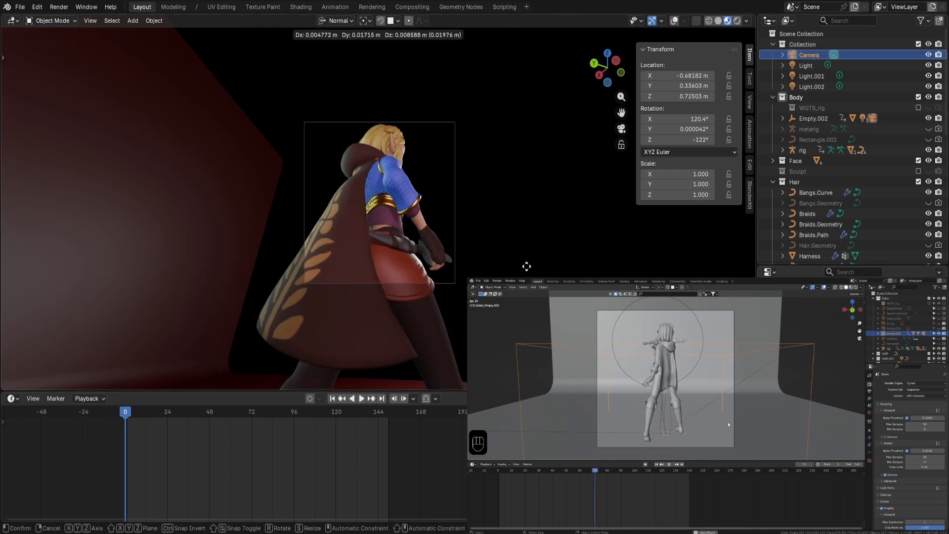
left_click(527, 266)
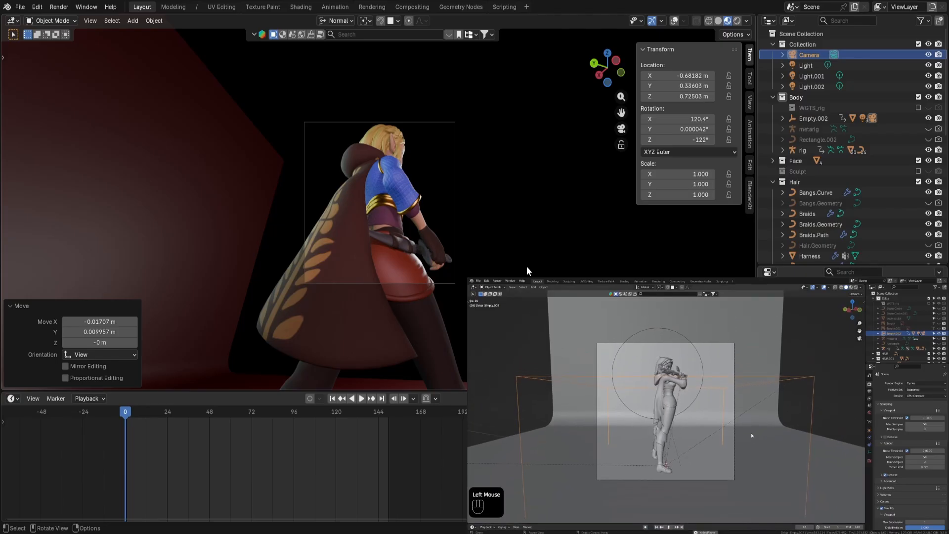
key("g")
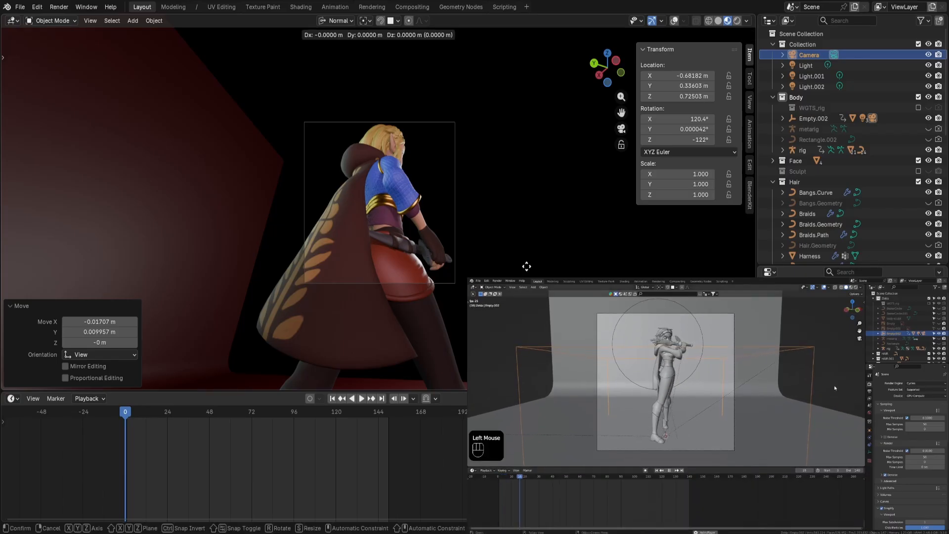
key("z")
key("z")
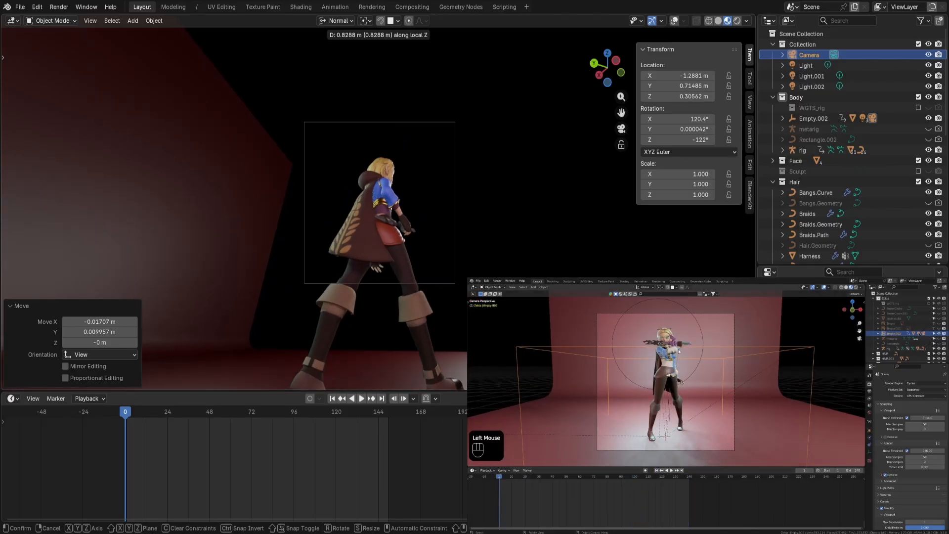
left_click(788, 390)
Lower the camera about 0.22 m in its view and pull it back about 0.21 m along its local Z axis.
key("g")
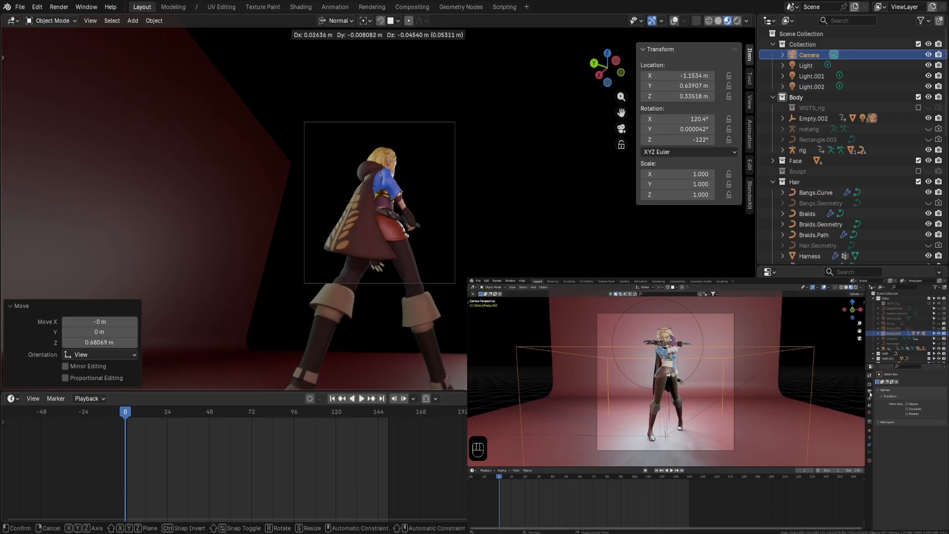
left_click(611, 333)
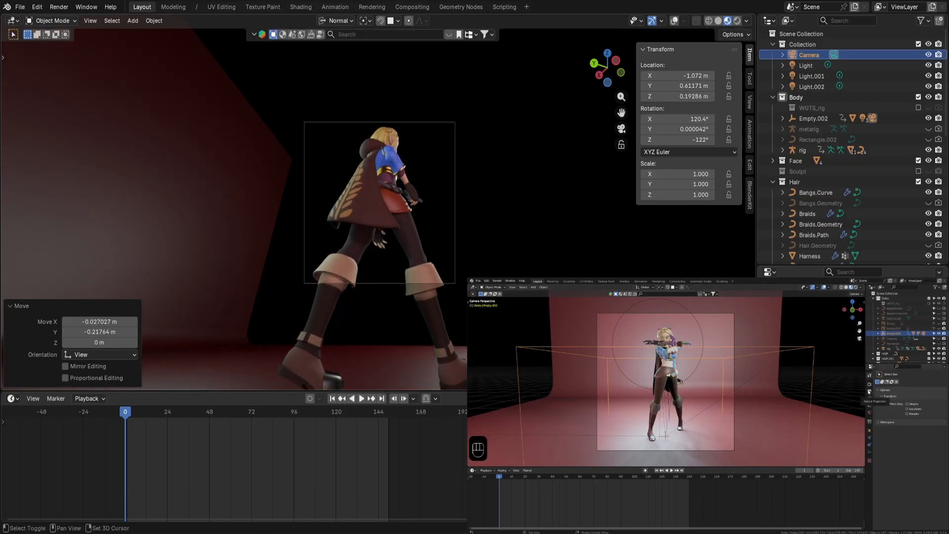
key("g")
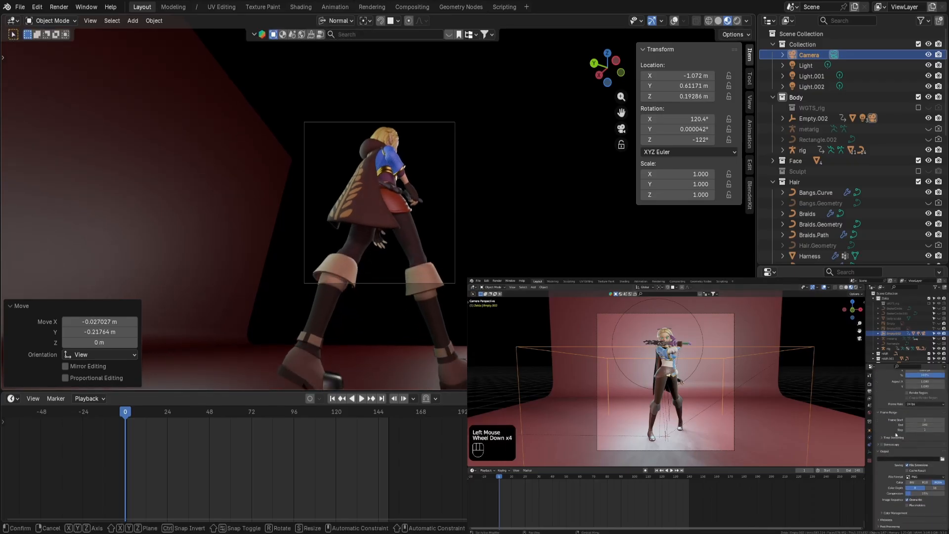
key("z")
key("z")
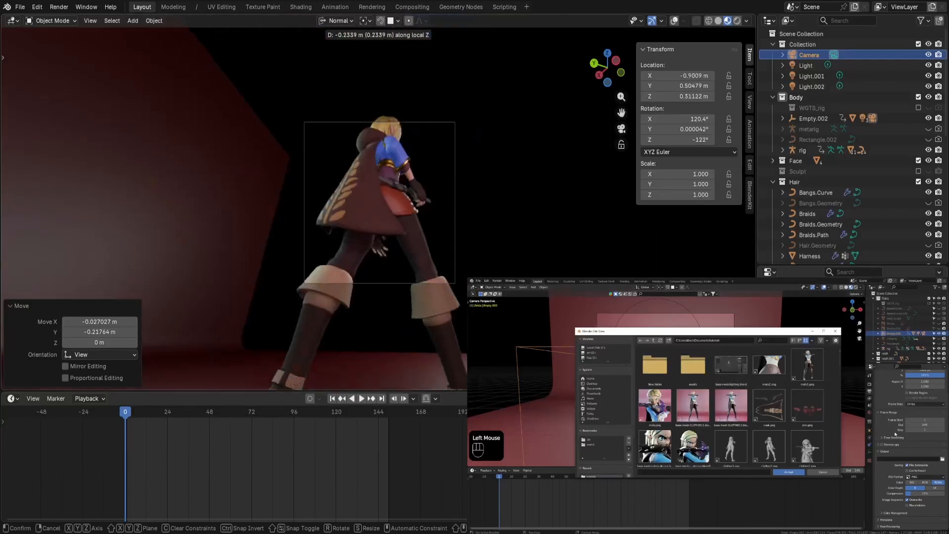
key("Return")
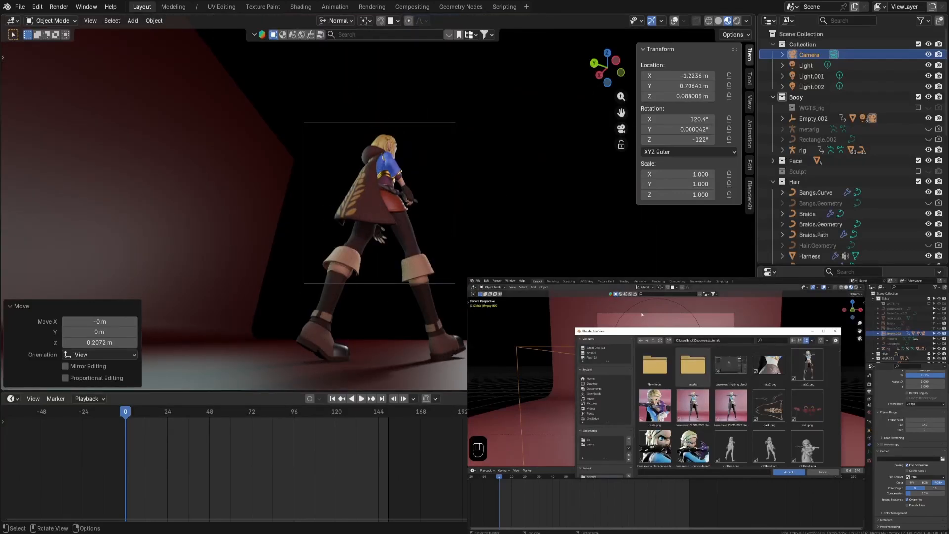
Tilt the camera by about -18.4° around the X axis and check the character's framing.
key("g")
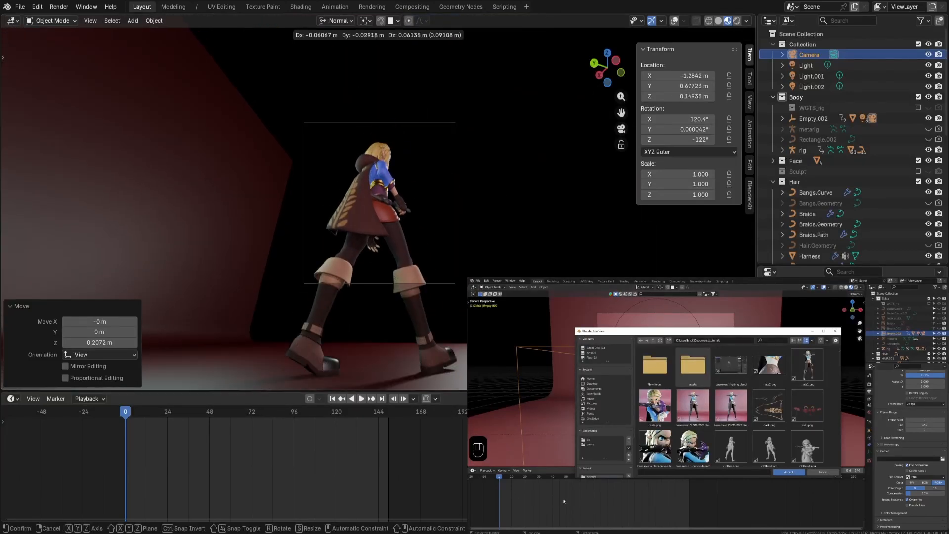
key("r")
key("x")
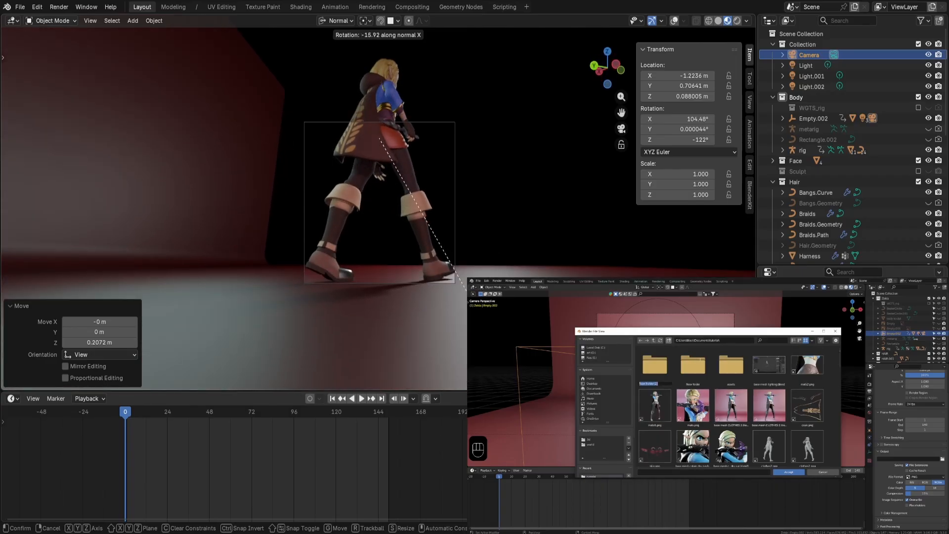
left_click(479, 325)
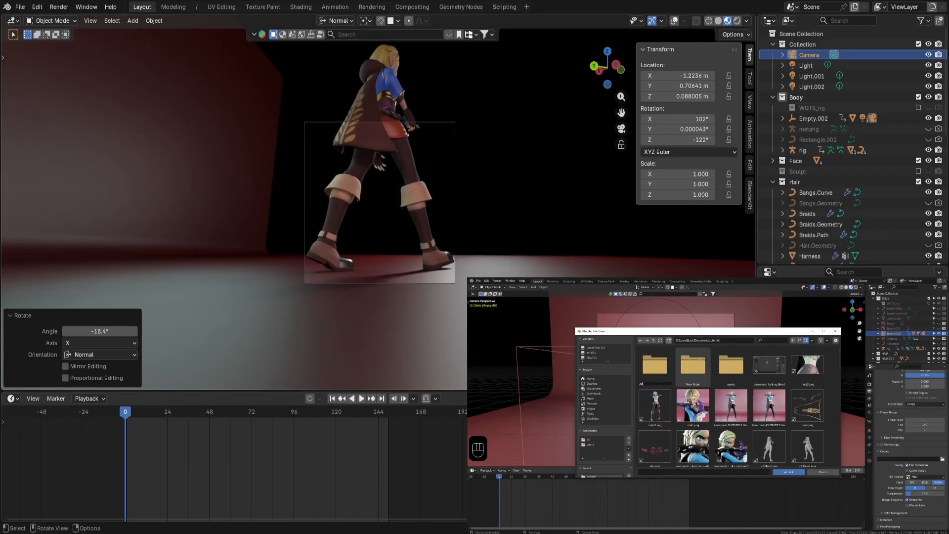
middle_click_drag(481, 286, 472, 383, "shift")
scroll(472, 383, "up", 3)
scroll(474, 346, "down", 3)
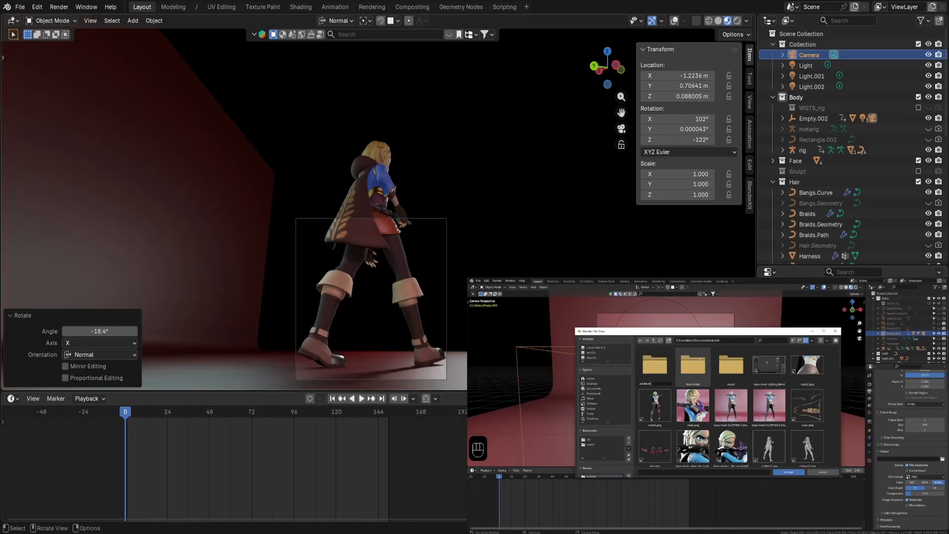
Frame the whole character in front view, enlarge the viewport over the timeline, and align the camera to that view.
middle_click_drag(509, 326, 470, 341)
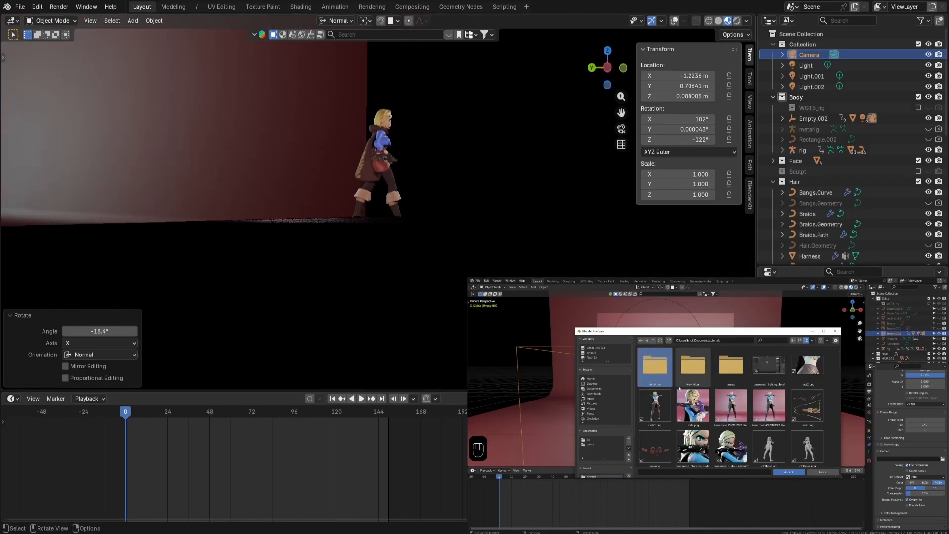
key("KP_1")
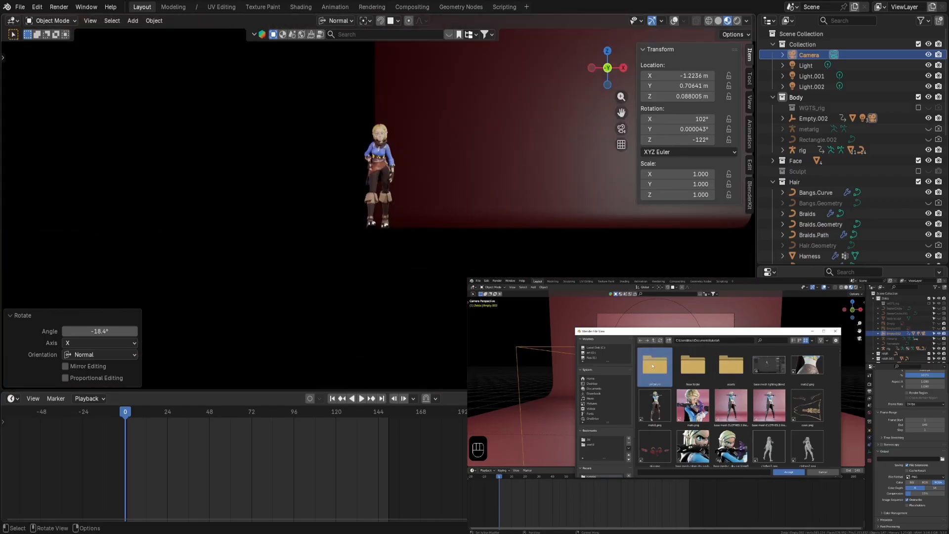
key("KP_3")
key("KP_1")
key("ctrl+KP_3")
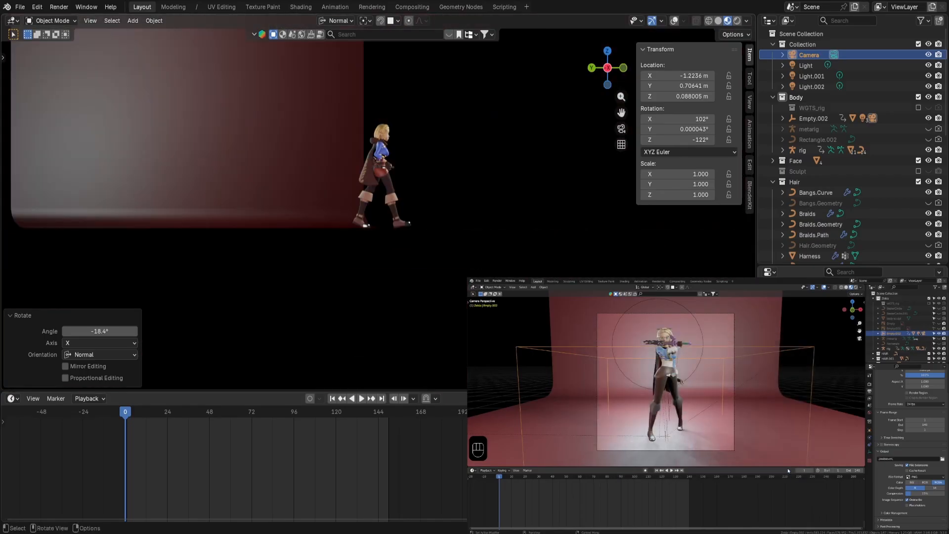
key("KP_1")
scroll(376, 178, "up", 6)
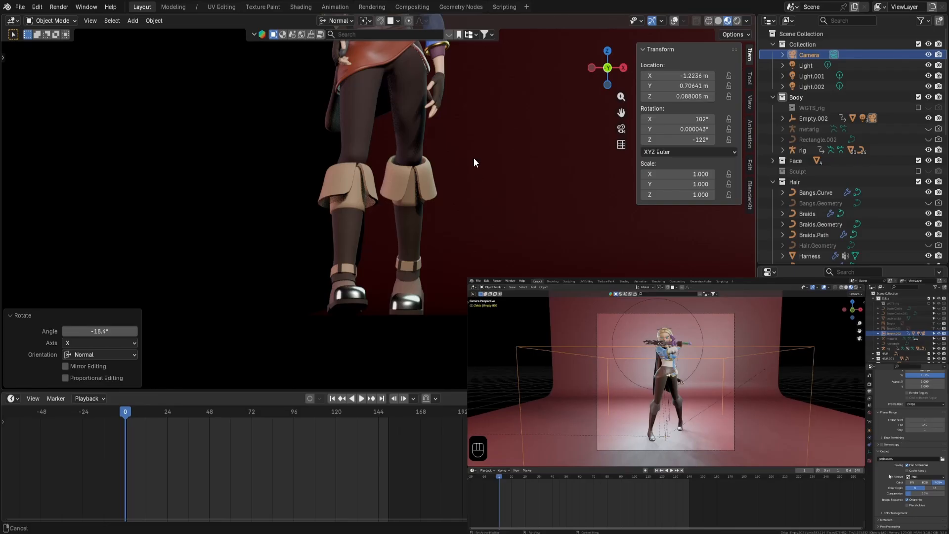
middle_click_drag(473, 162, 454, 386, "shift")
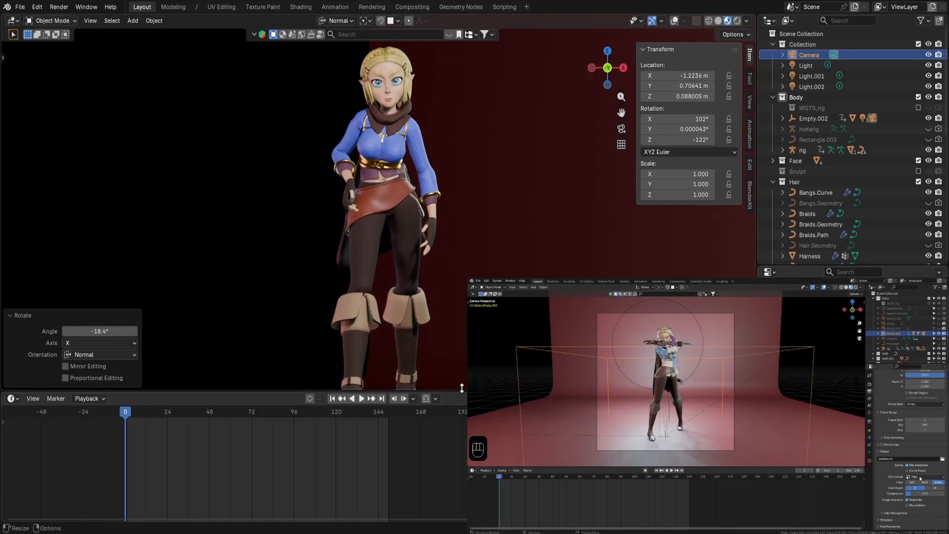
left_click_drag(462, 389, 462, 458)
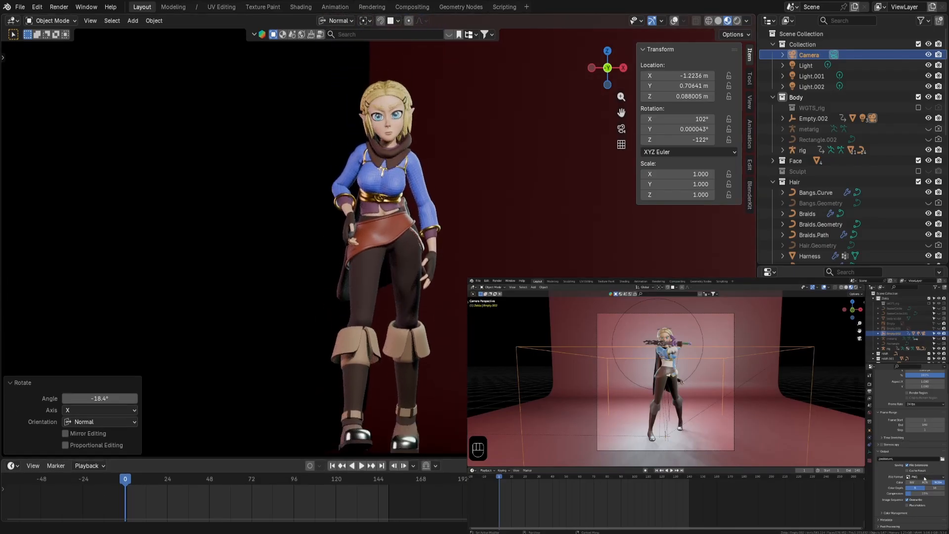
left_click(514, 336)
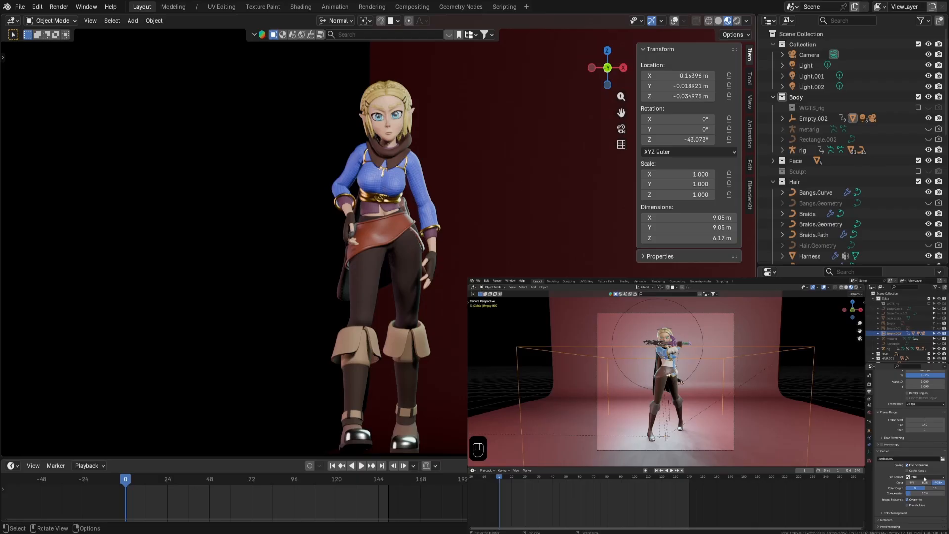
key("ctrl+alt+KP_0")
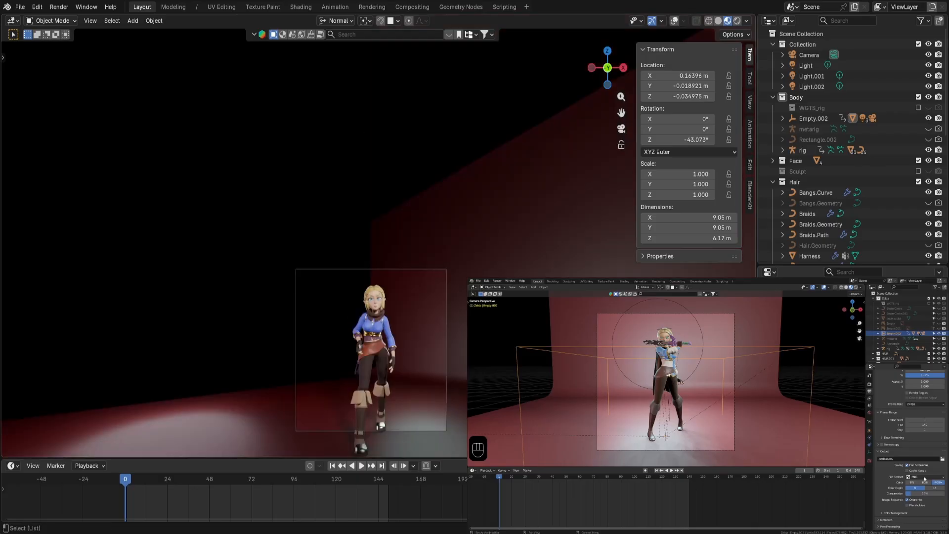
Select the camera, lower it about 0.15 m in its view and shift it about 0.01 m sideways.
scroll(464, 343, "up", 6)
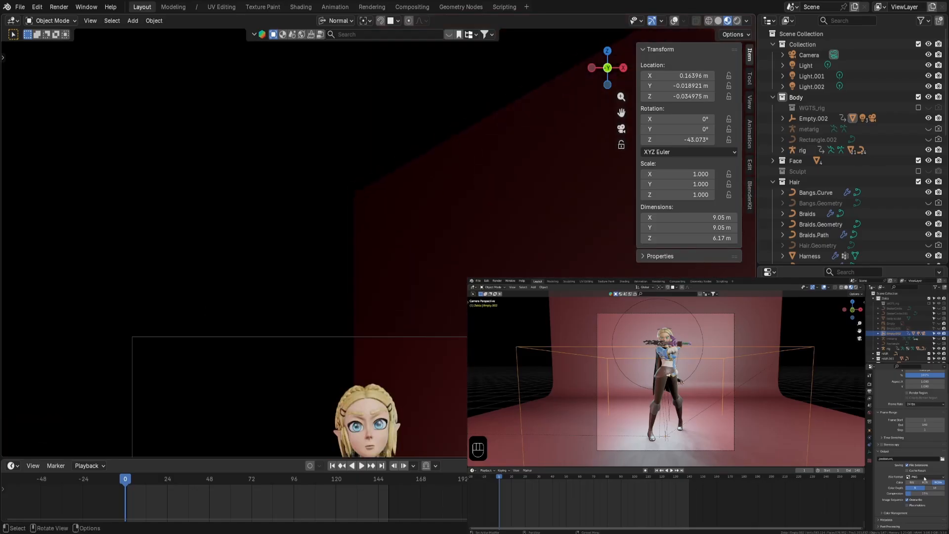
scroll(455, 343, "down", 1)
middle_click_drag(442, 347, 477, 69, "shift")
scroll(476, 69, "up", 3)
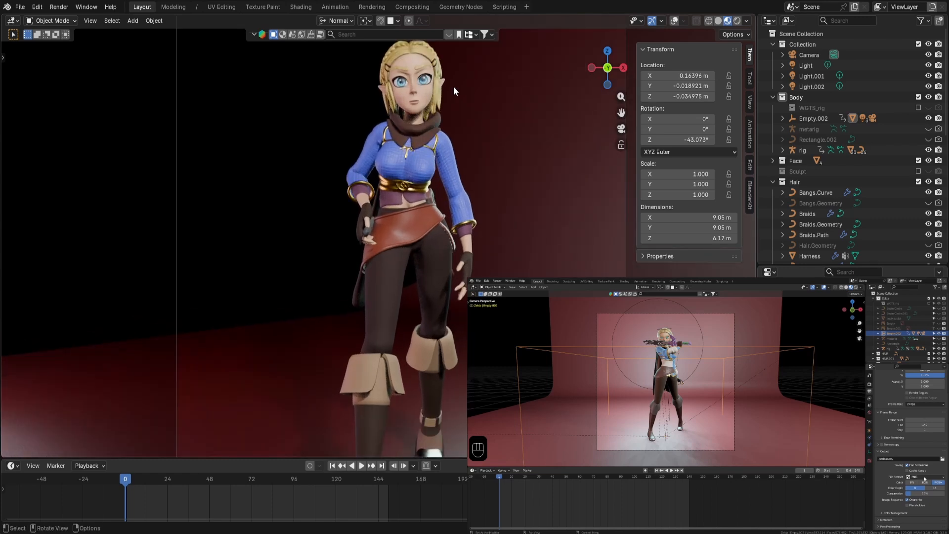
key("KP_0")
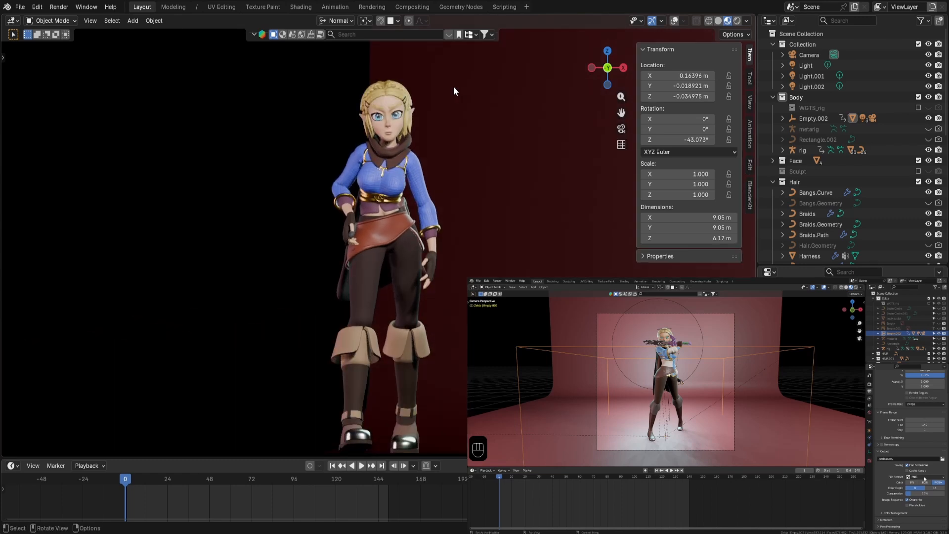
key("KP_0")
scroll(453, 91, "down", 2)
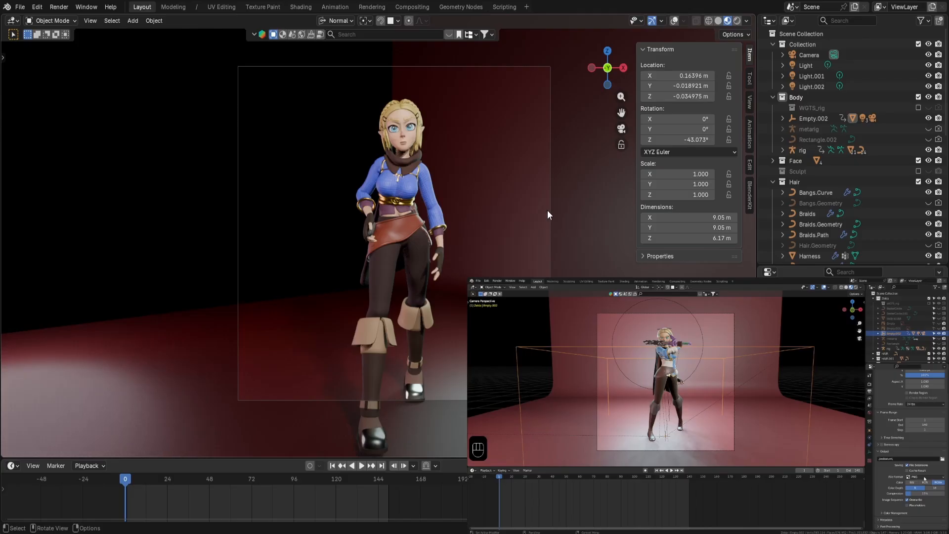
left_click(802, 56)
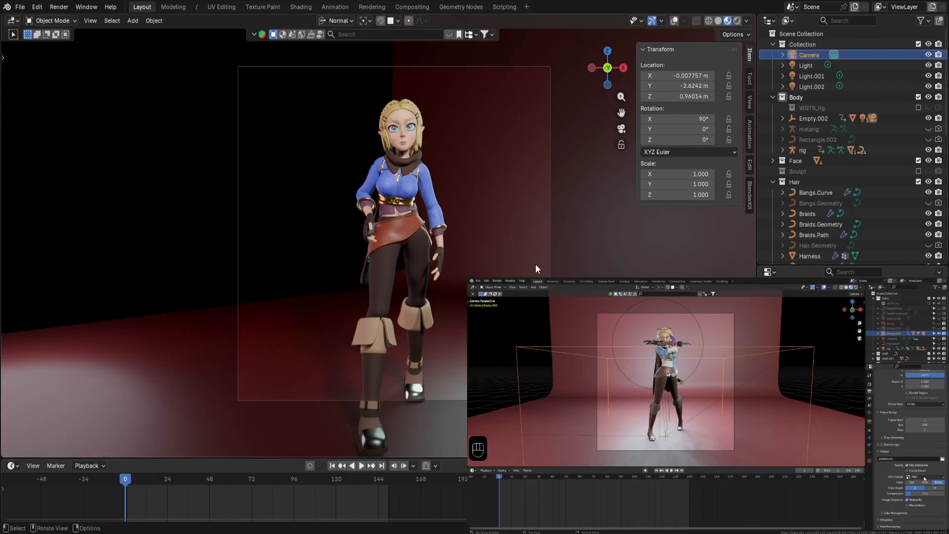
key("g")
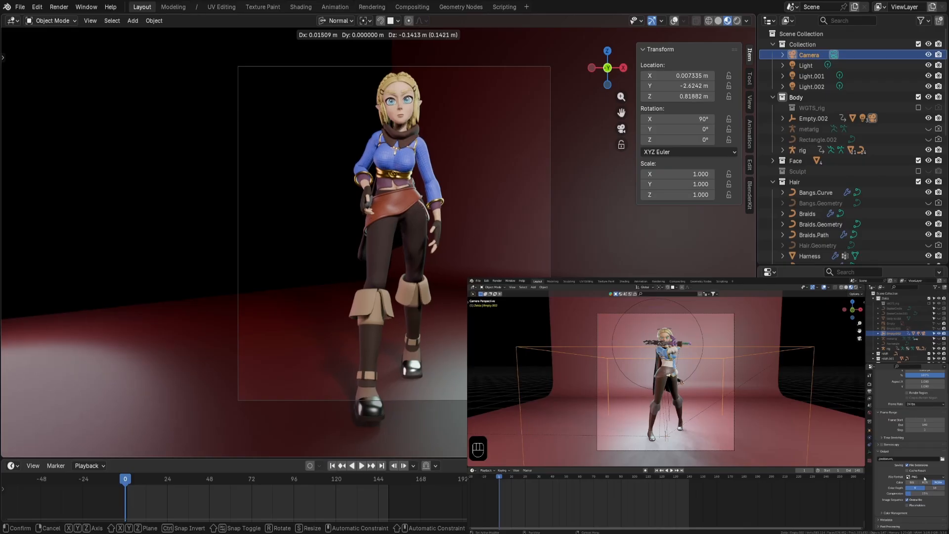
key("Return")
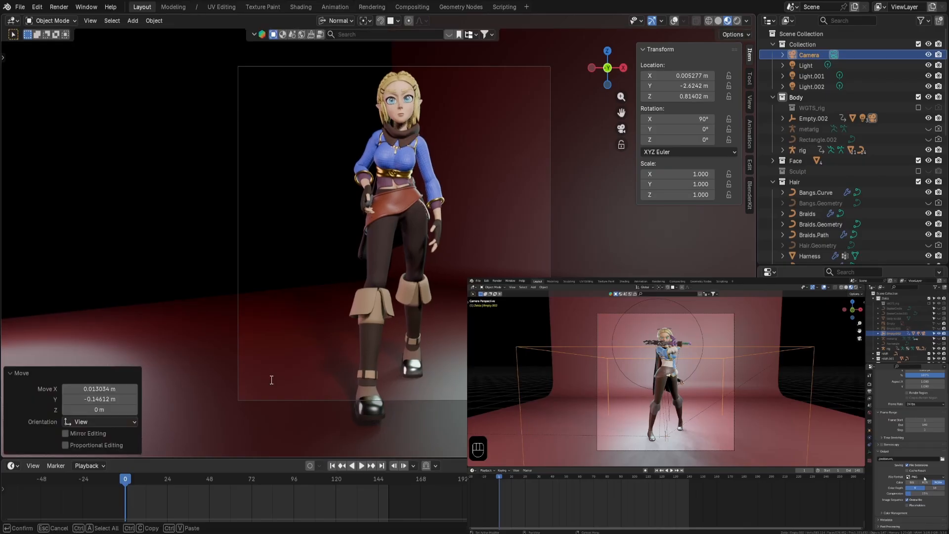
Play the turntable animation to check the character's framing, and return to frame 0.
left_click(362, 464)
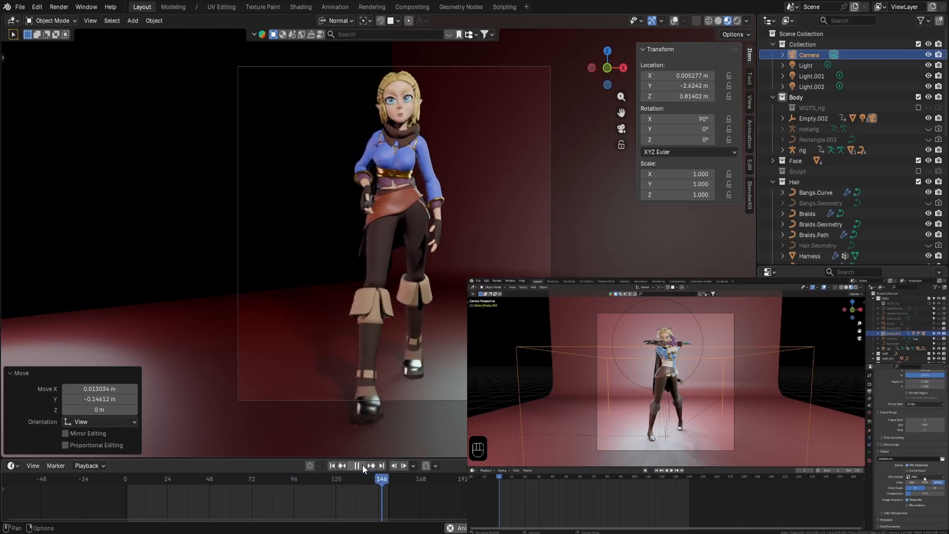
left_click(362, 464)
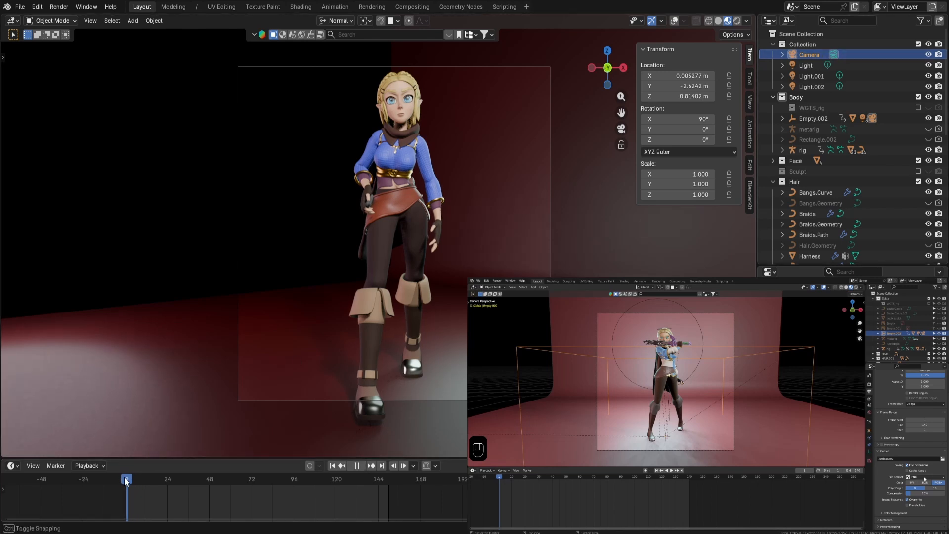
left_click_drag(125, 481, 125, 481)
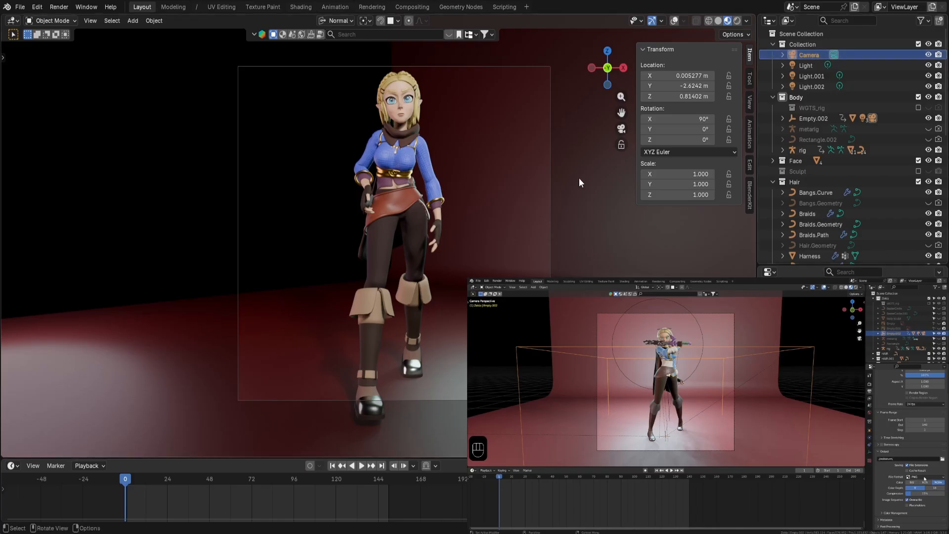
right_click(546, 87)
key("Escape")
Lower the camera about 0.02 m in its view and pull it back about 0.16 m along its local Z axis.
key("g")
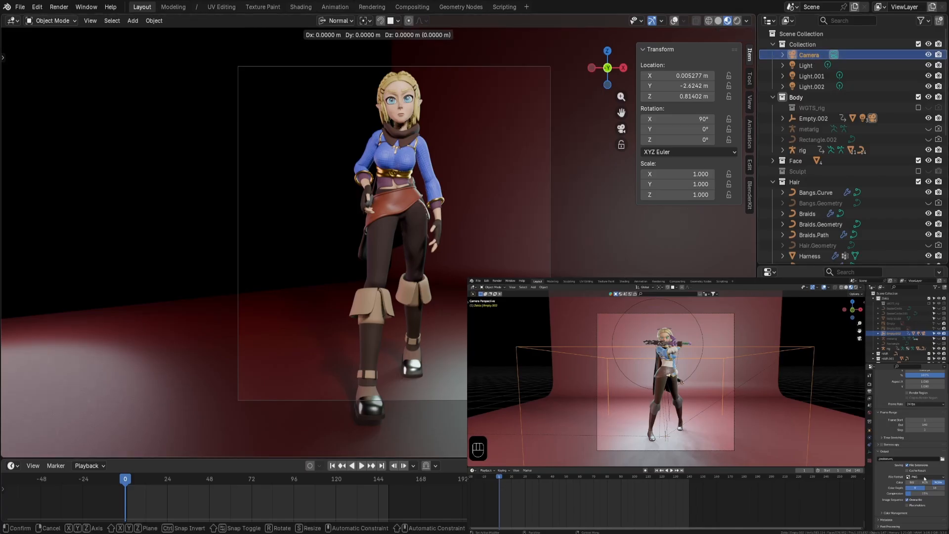
key("Return")
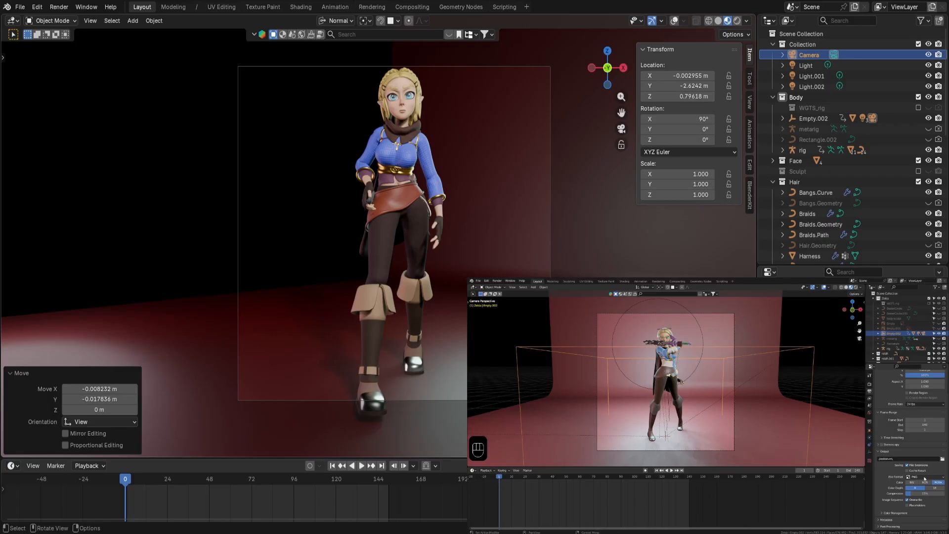
key("g")
key("z")
key("z")
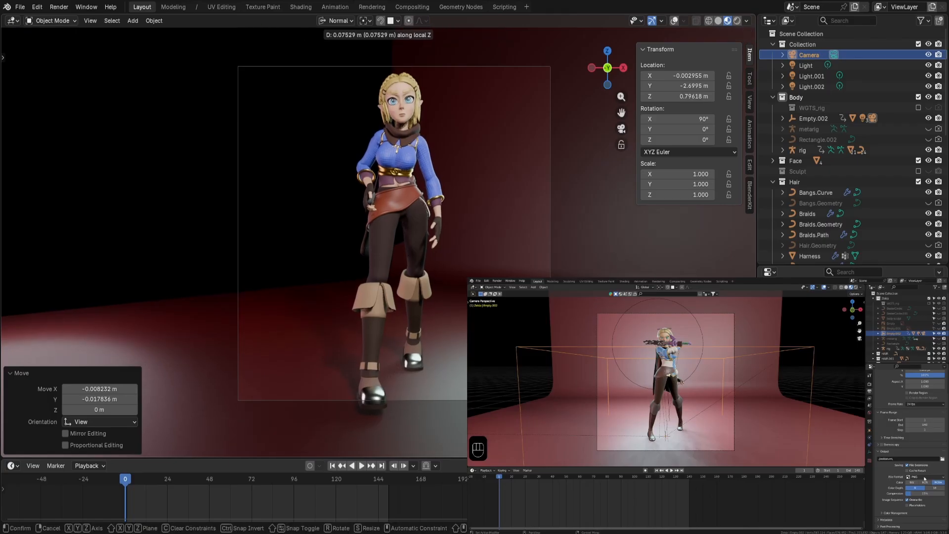
key("Return")
Lower the camera about 0.05 m in its view to fit the character's head and feet inside the frame.
key("g")
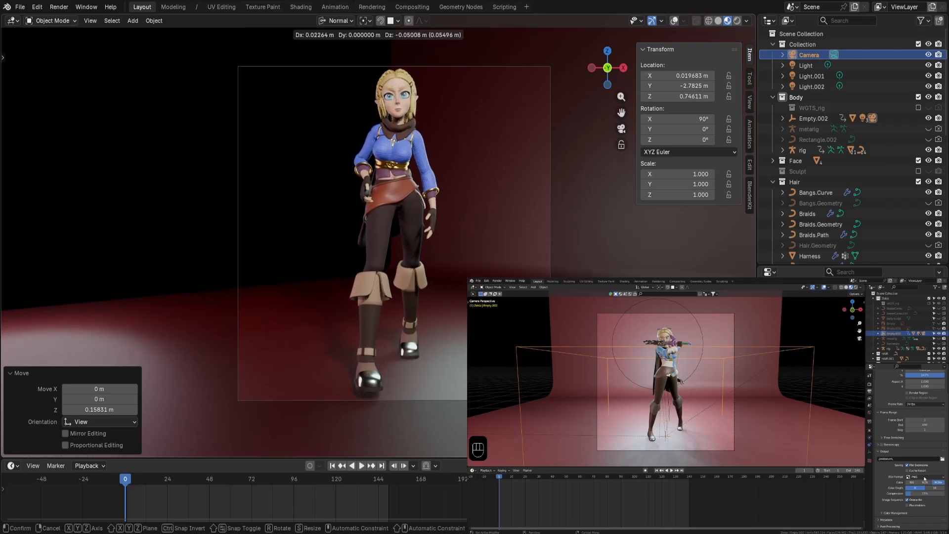
left_click(592, 366)
left_click(593, 366)
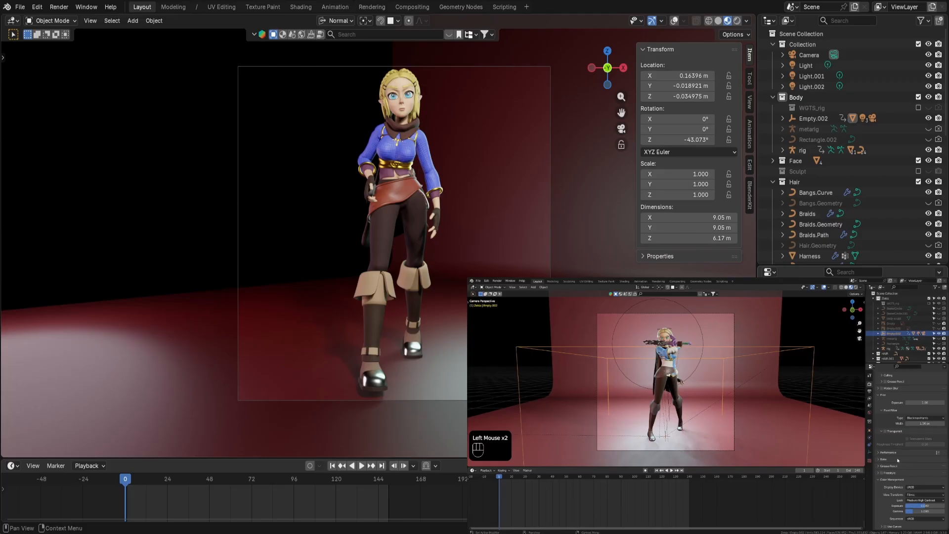
Select the light with the large circular outline around the character and move it slightly sideways.
scroll(376, 234, "up", 1)
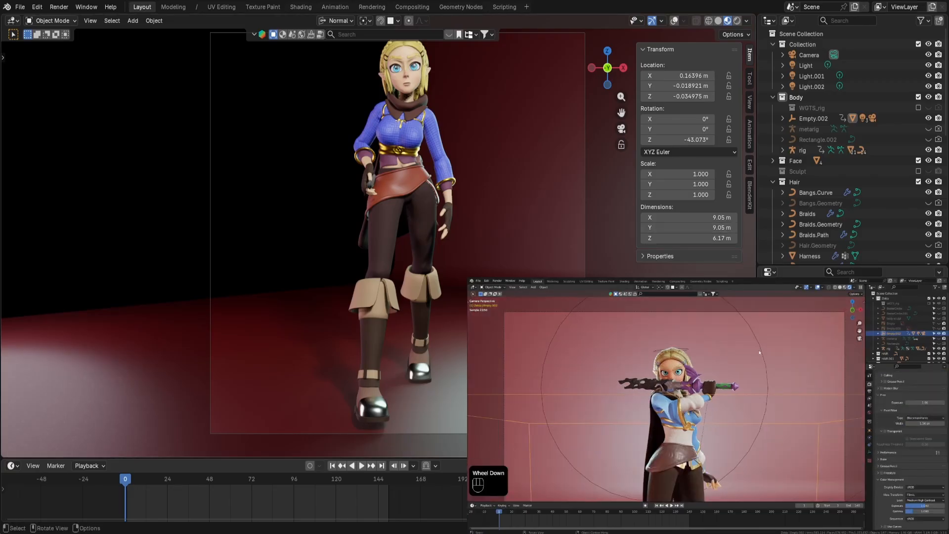
key("F12")
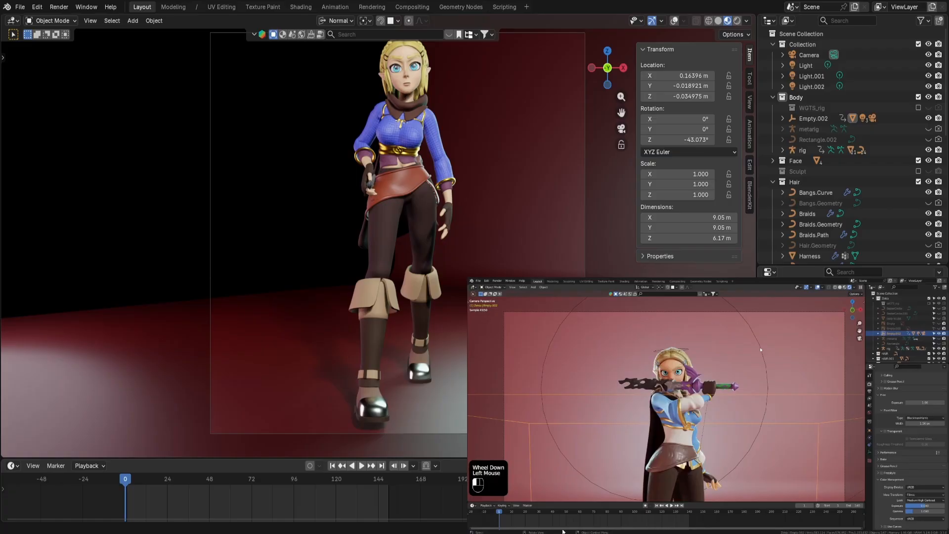
left_click(760, 349)
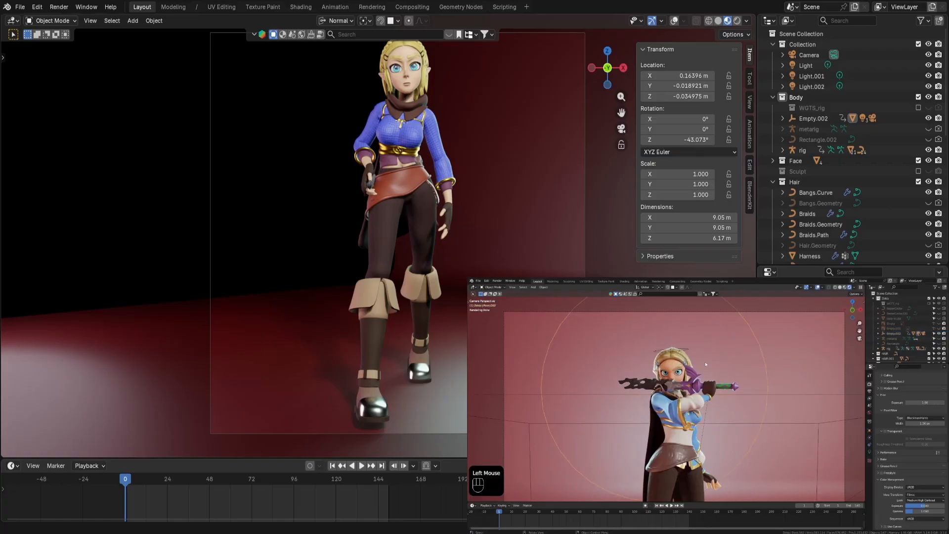
key("g")
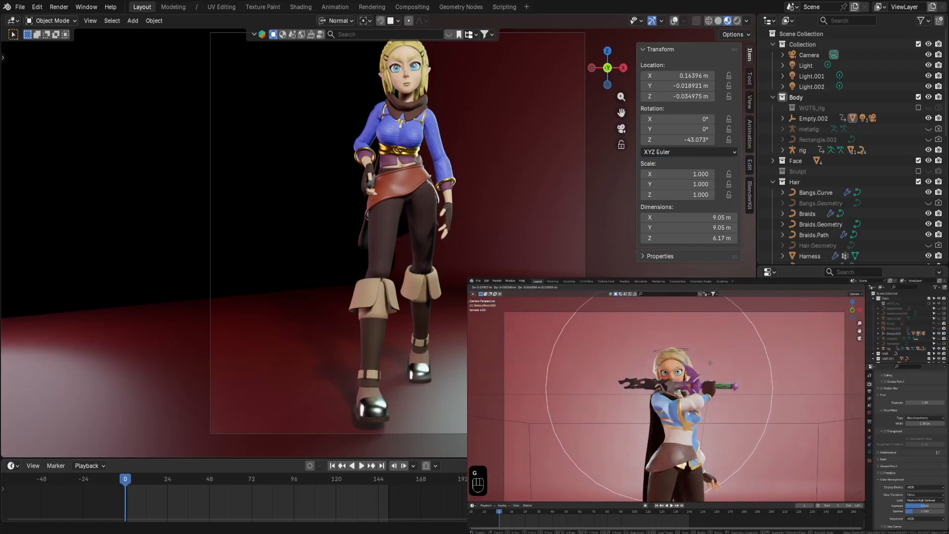
left_click(712, 364)
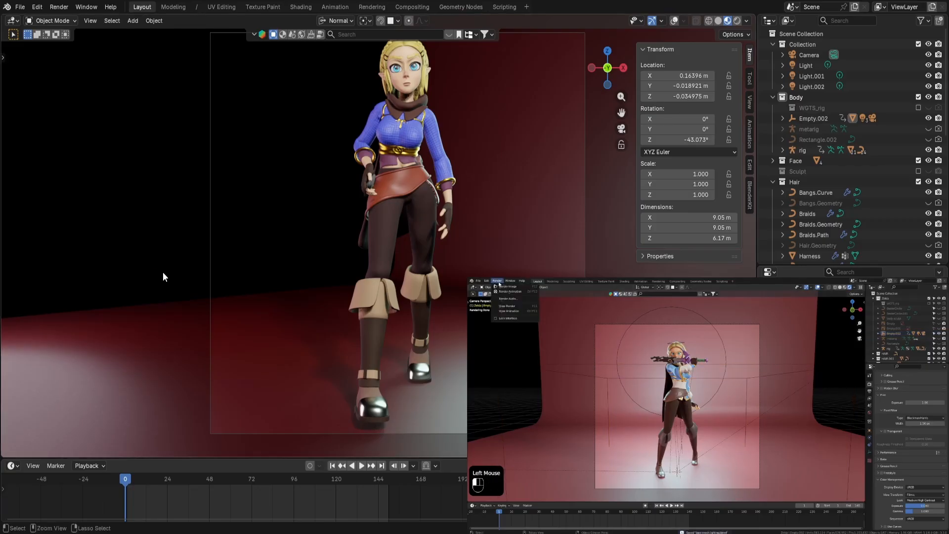
Save the file and request the viewer for the rendered animation.
key("ctrl+s")
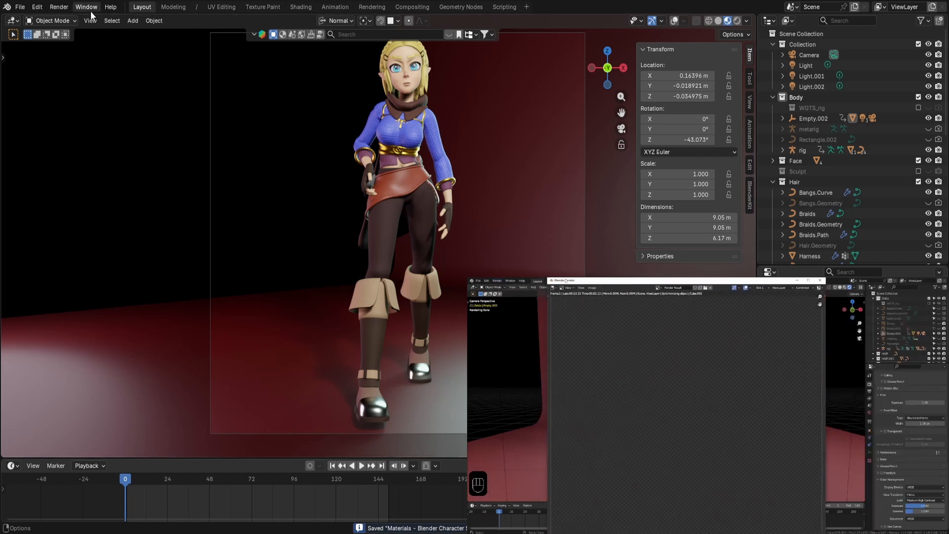
left_click(58, 7)
left_click(92, 67)
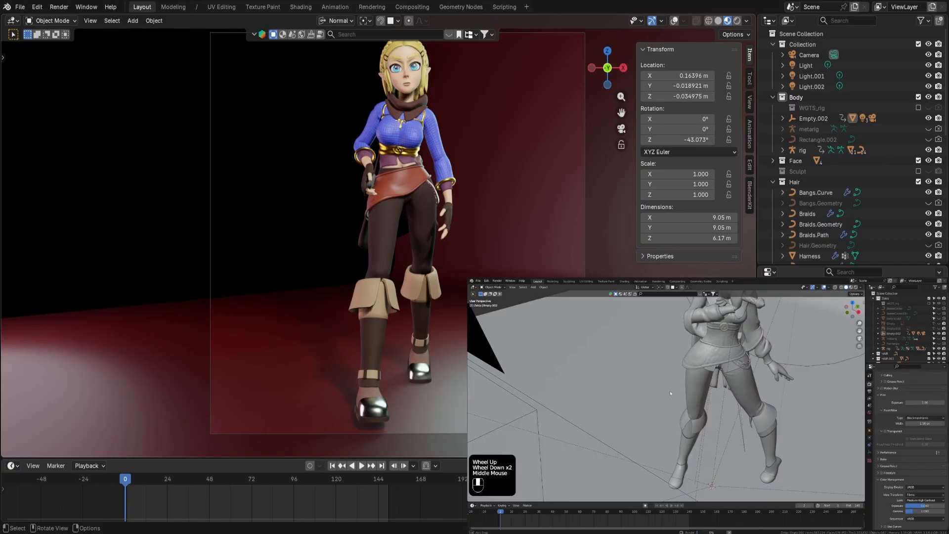
Preview the turntable animation in the viewport and return the playhead to frame 0.
left_click(362, 466)
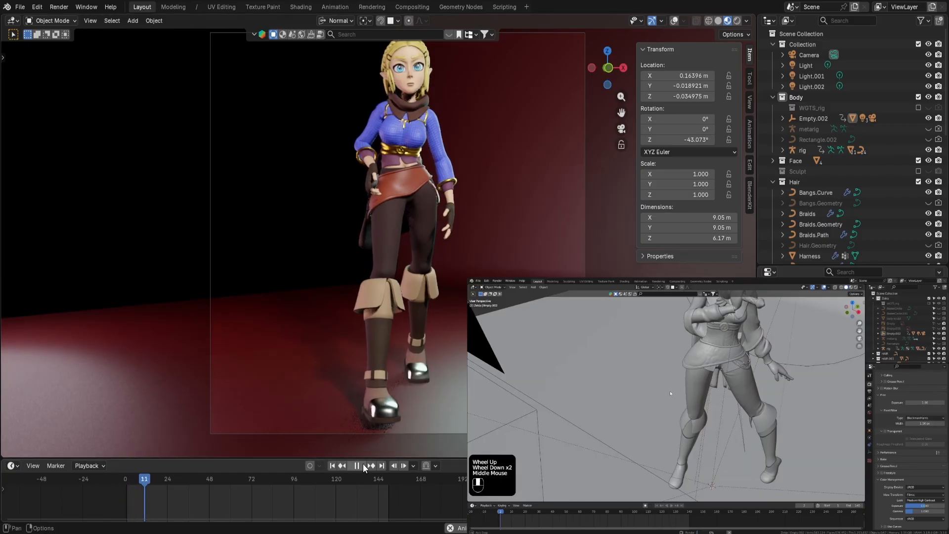
left_click(362, 466)
left_click(125, 487)
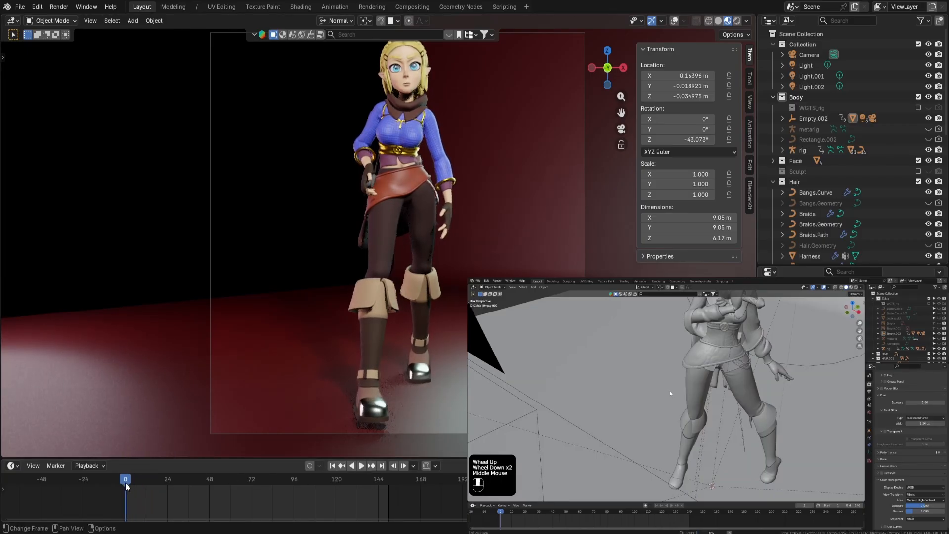
Render the full turntable animation of the character from the framed camera.
left_click(67, 8)
left_click(94, 70)
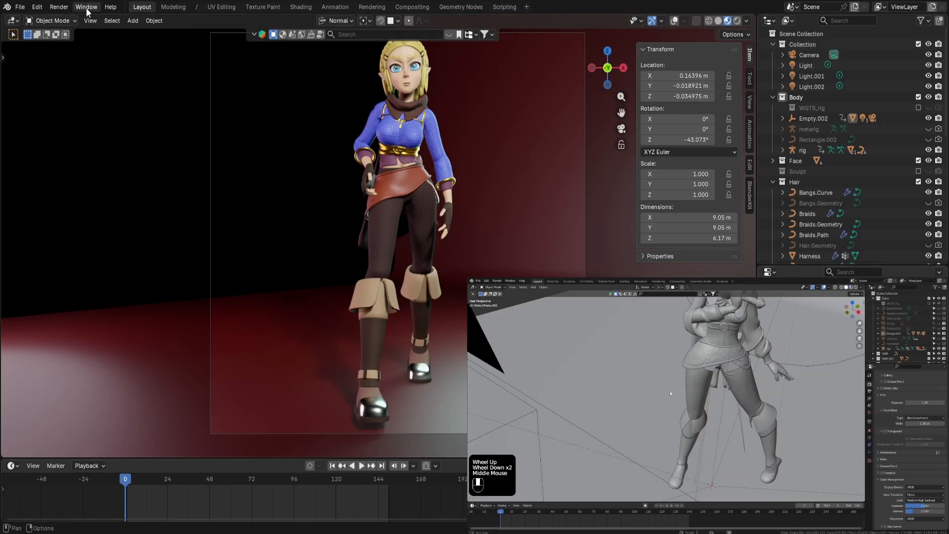
left_click(59, 7)
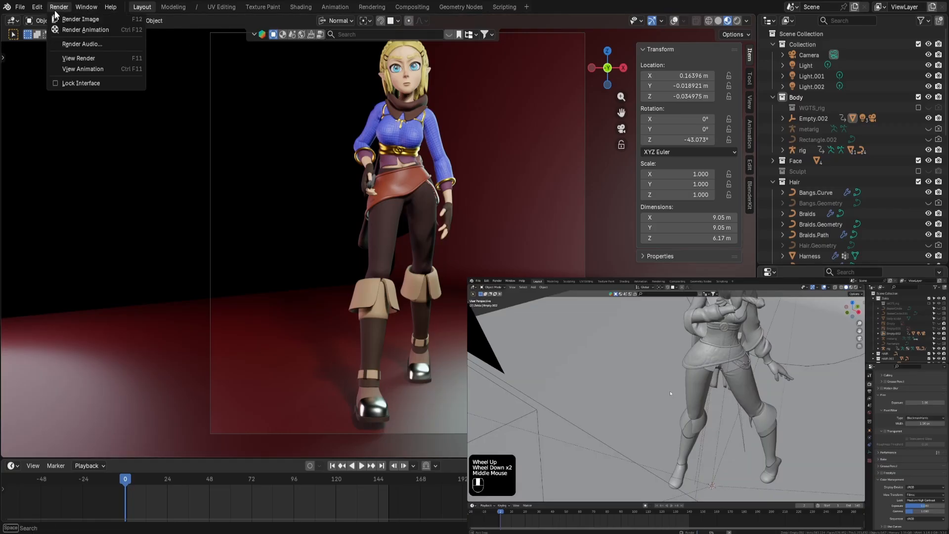
left_click(92, 31)
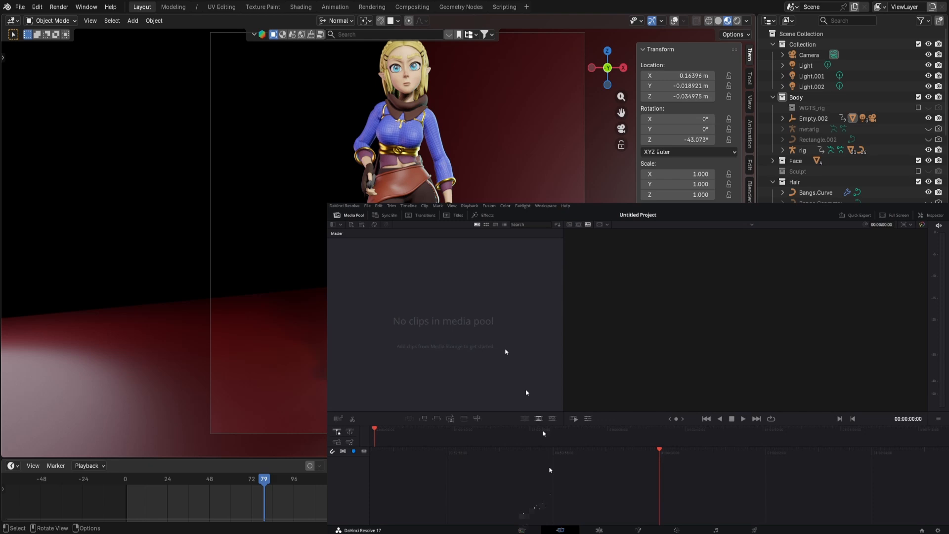
In DaVinci Resolve, import the rendered PNG sequence 0001-0140 from the zeldaturn folder into the media pool.
left_click(522, 530)
key("alt+Tab")
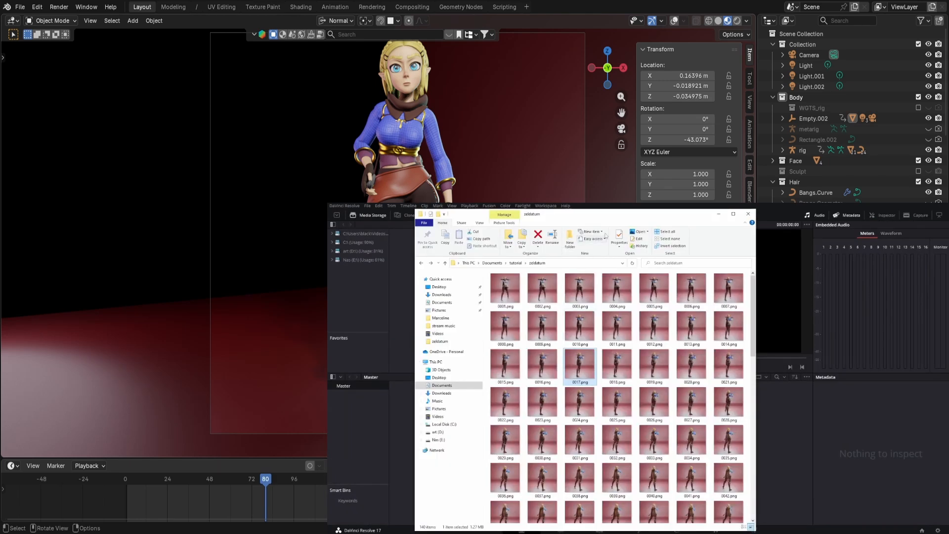
left_click_drag(608, 217, 777, 231)
left_click(685, 299)
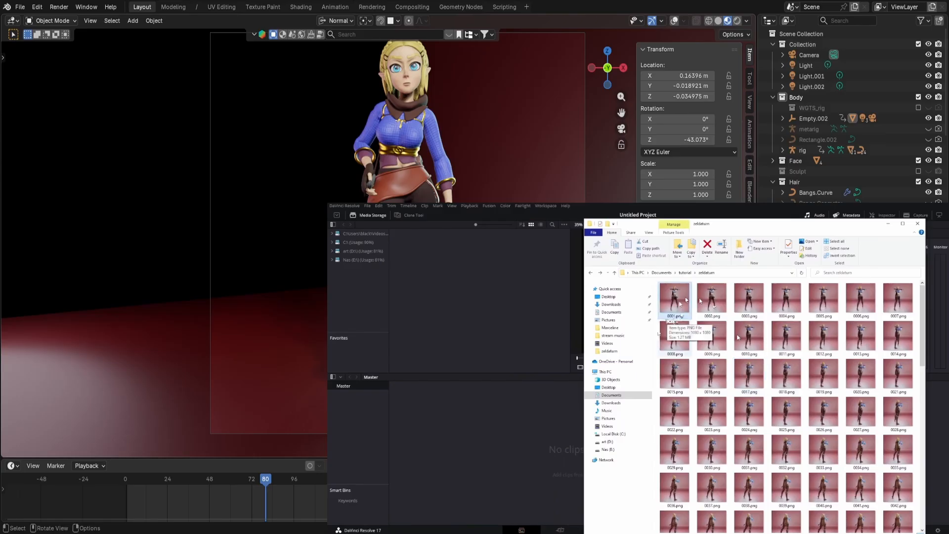
left_click_drag(686, 300, 430, 273)
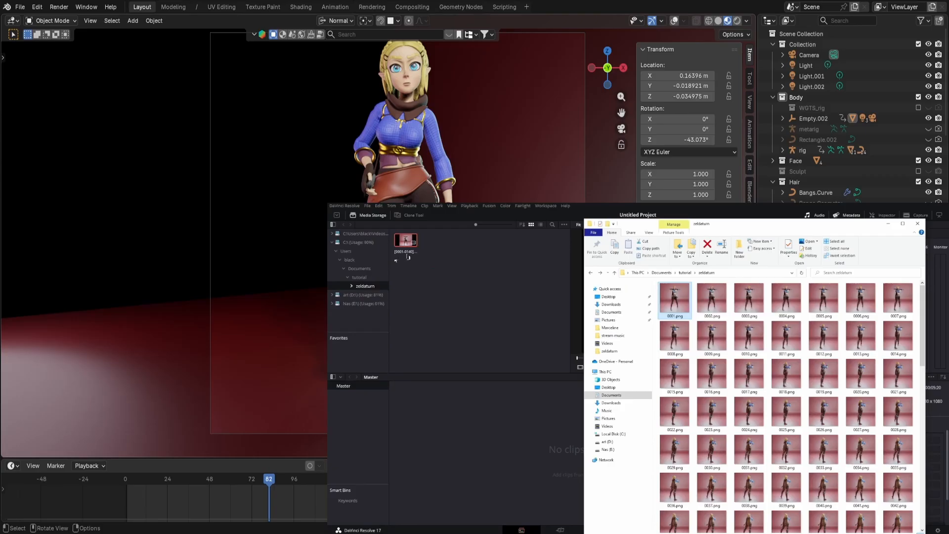
left_click(441, 268)
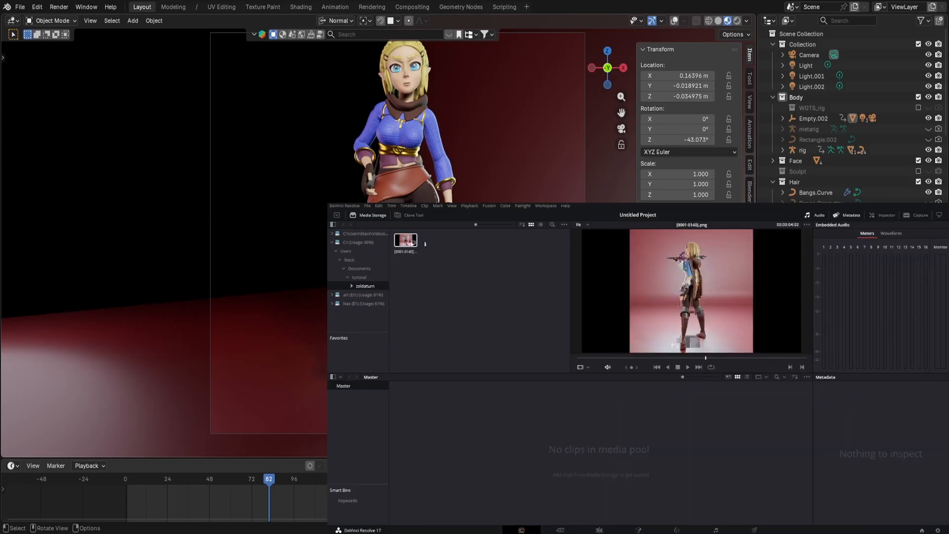
left_click_drag(414, 242, 619, 518)
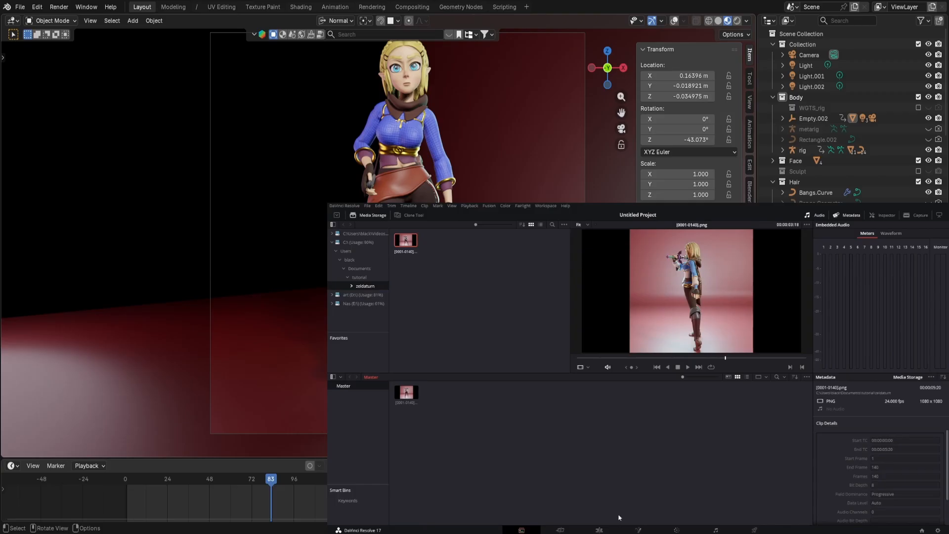
Place the [0001-0140].png sequence on a new timeline, enable looping and play it back.
left_click(564, 527)
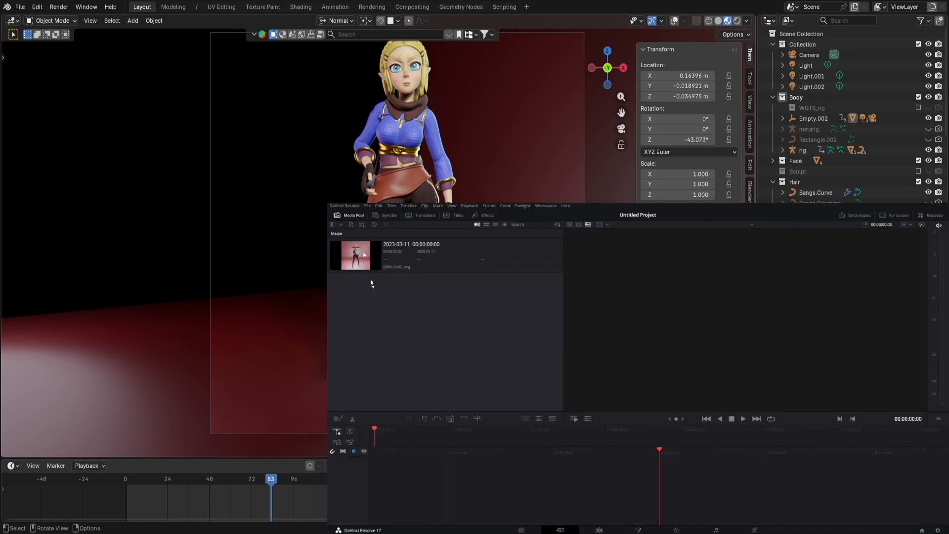
left_click_drag(364, 256, 374, 441)
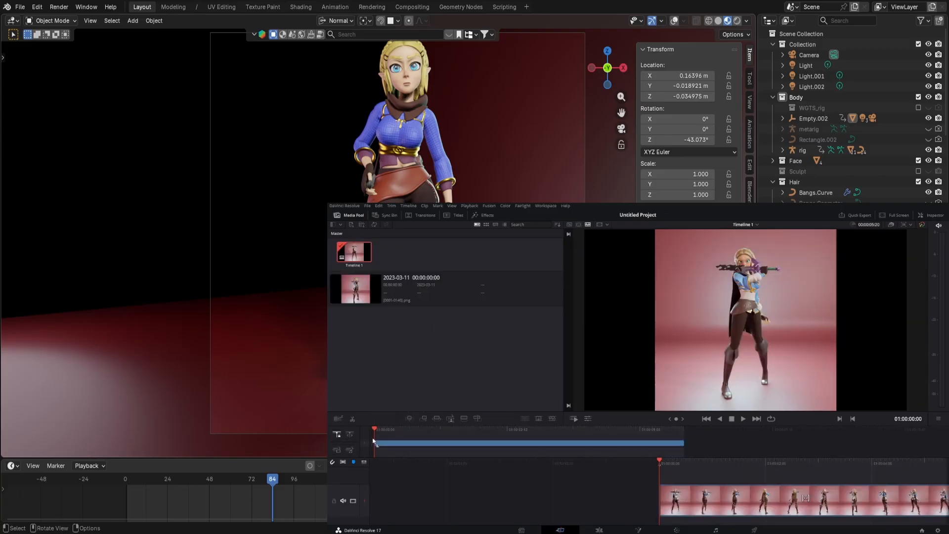
left_click(769, 418)
left_click(741, 419)
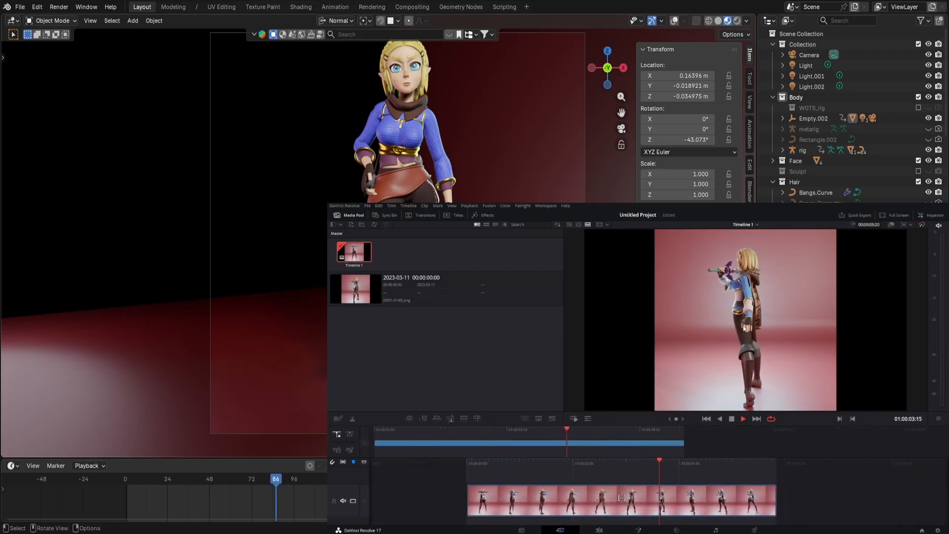
Stop the turntable playback and open the Deliver page.
left_click(731, 419)
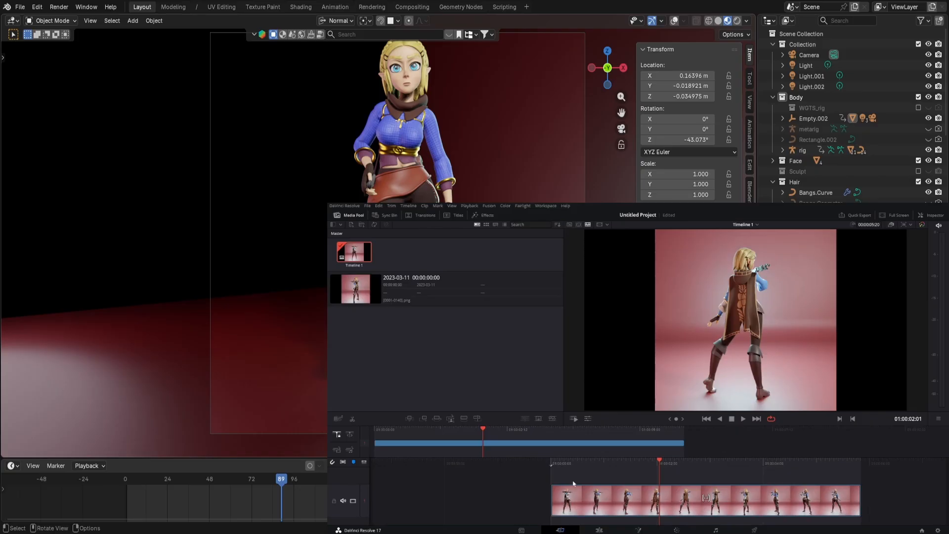
key("shift+6")
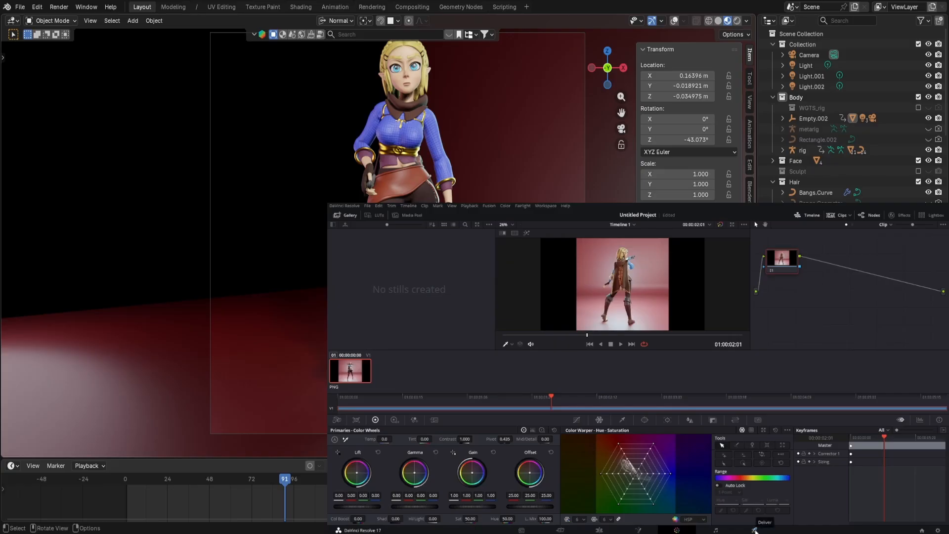
left_click(754, 530)
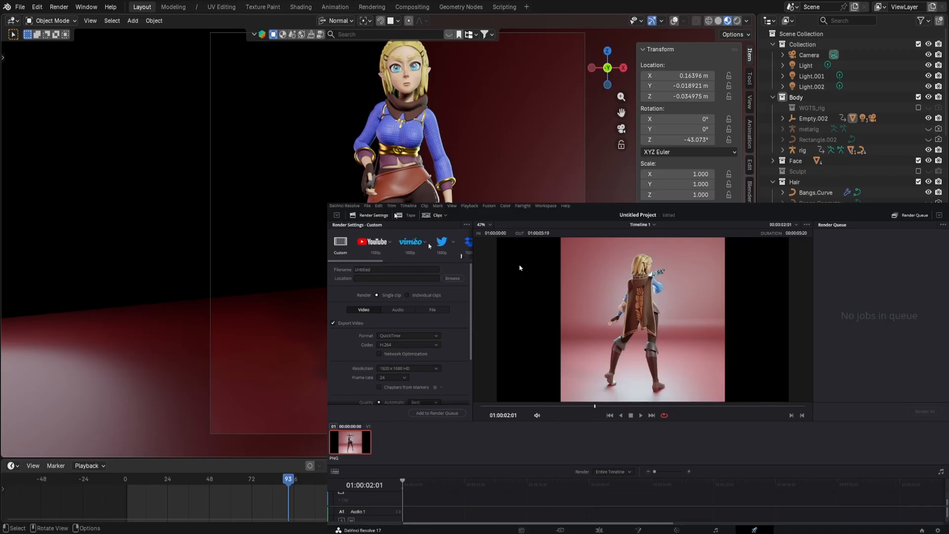
Set the project's timeline resolution to 1080 x 1080 in the project settings and save them.
left_click(367, 206)
left_click(390, 331)
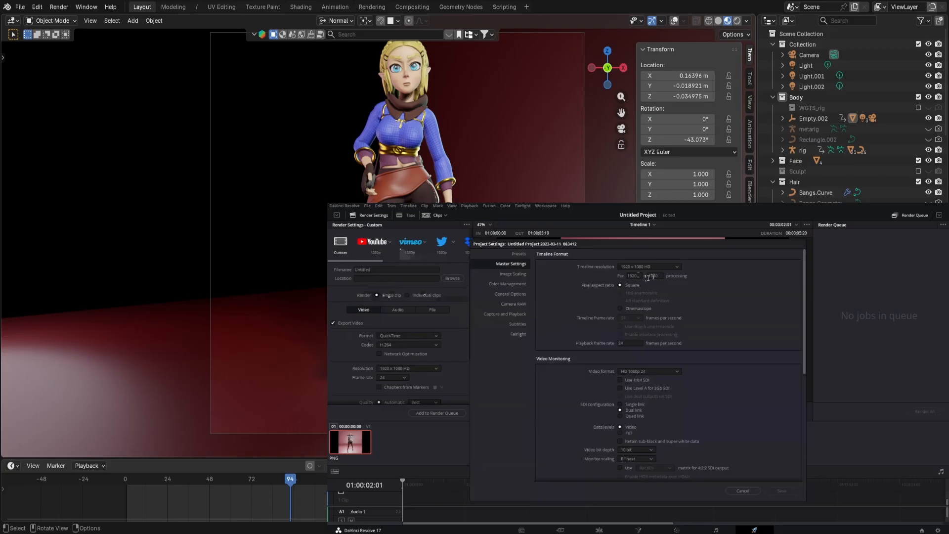
left_click_drag(639, 277, 615, 278)
type("1080")
left_click(785, 490)
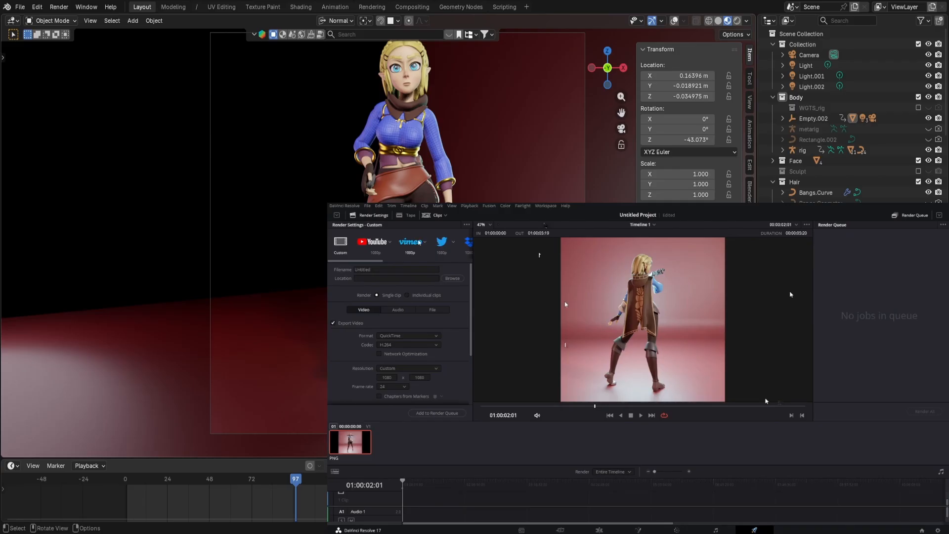
Configure a Twitter 1080p export with the filename zeldaturn and a custom resolution of 1080 x 1080.
left_click(442, 246)
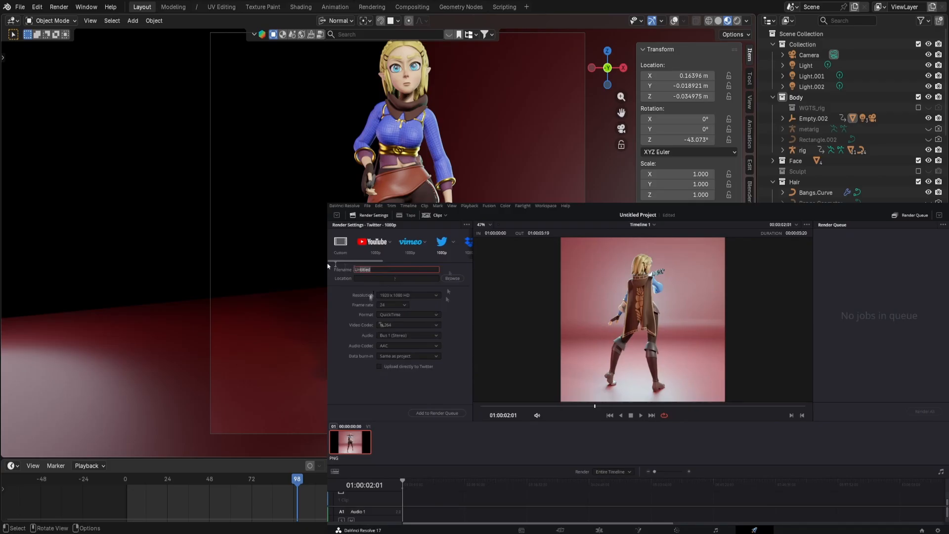
type("zeldaturn")
left_click(395, 295)
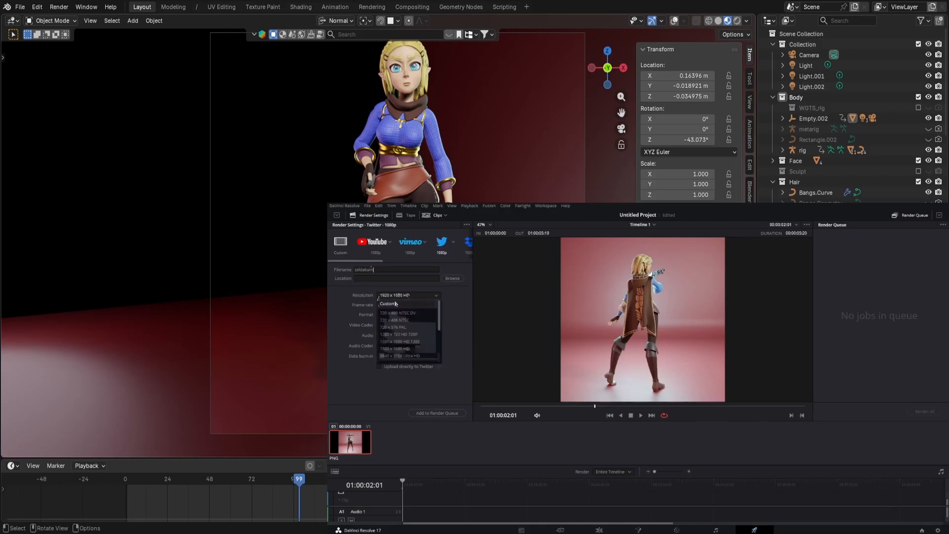
left_click(393, 300)
left_click(386, 304)
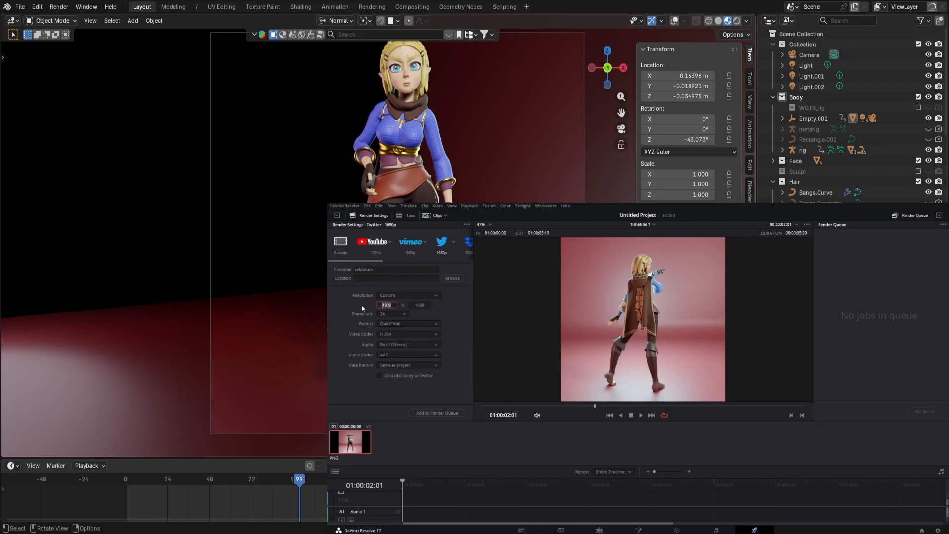
type("1080")
Add the zeldaturn export to the render queue with the Videos folder as destination and start rendering it.
left_click(437, 413)
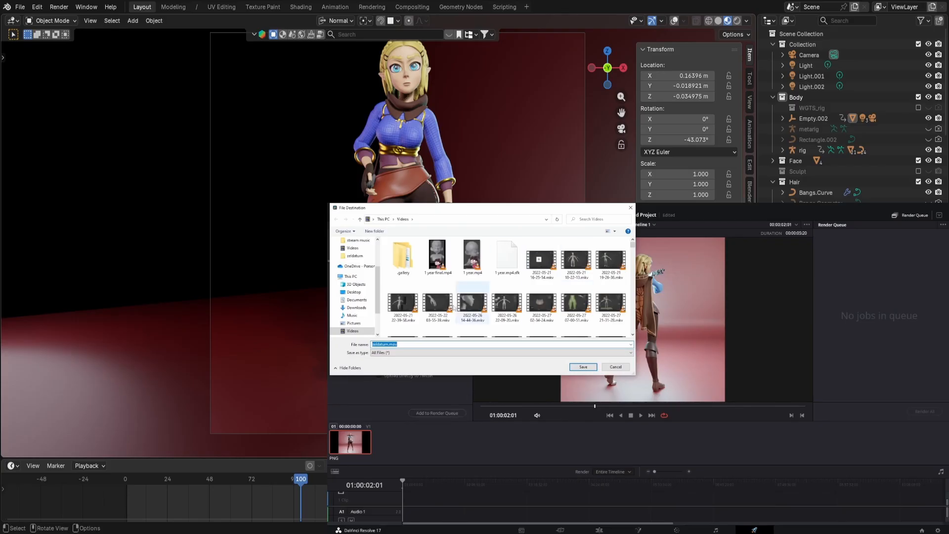
left_click(585, 367)
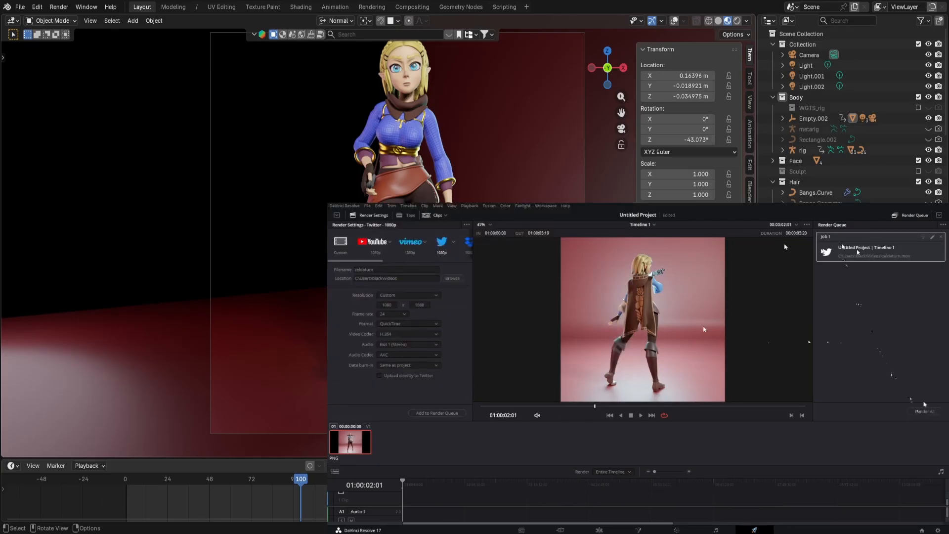
left_click(929, 411)
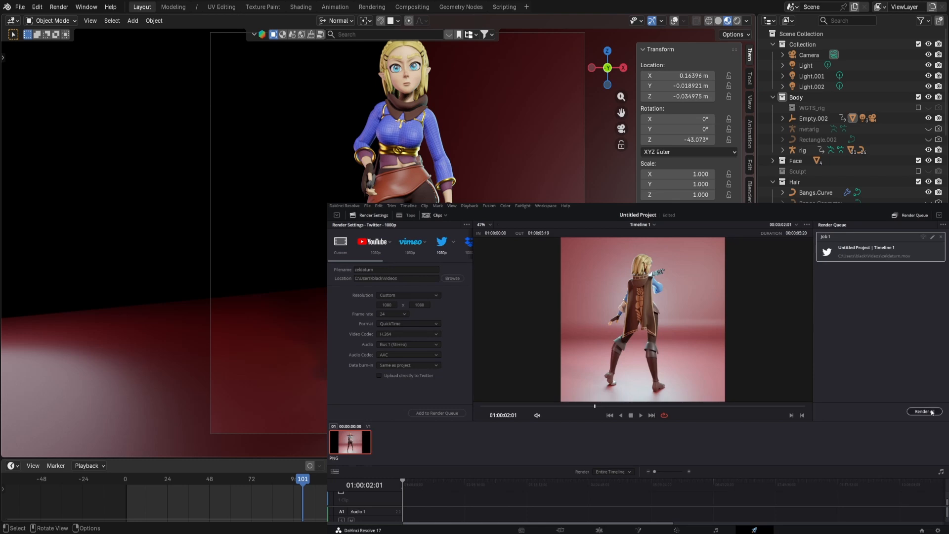